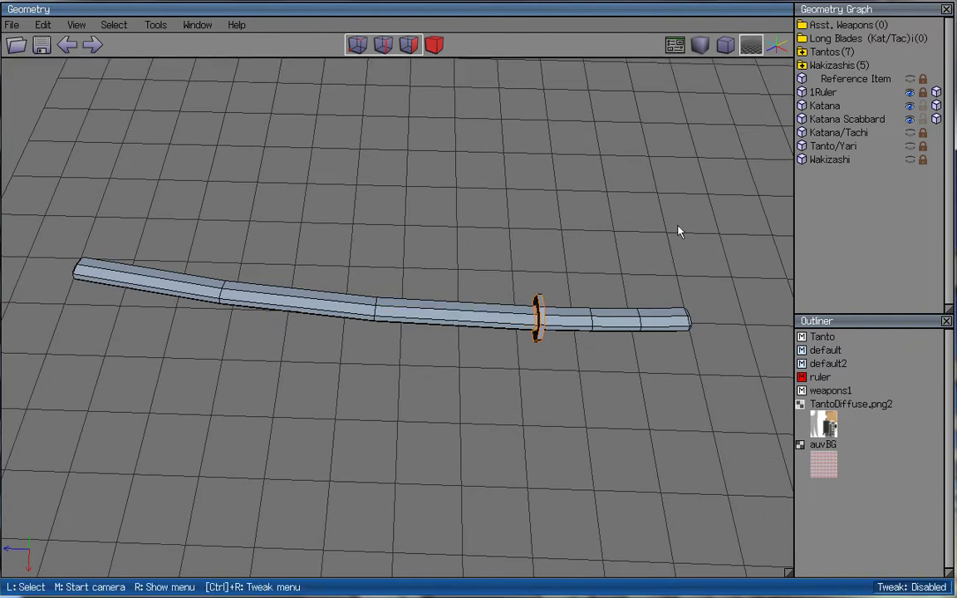
- Hide the Katana Scabbard and switch to body selection mode
left_click(910, 121)
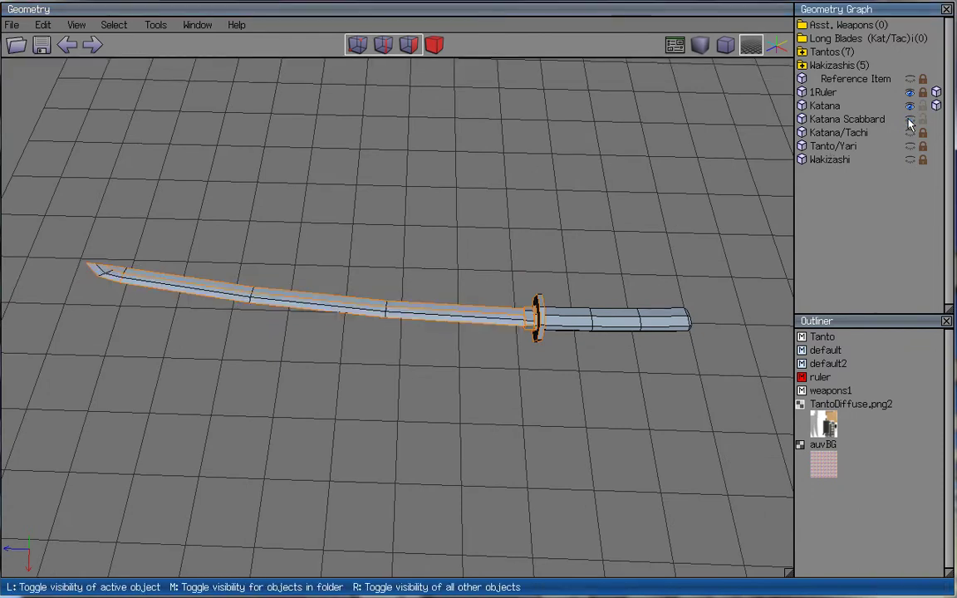
left_click(434, 46)
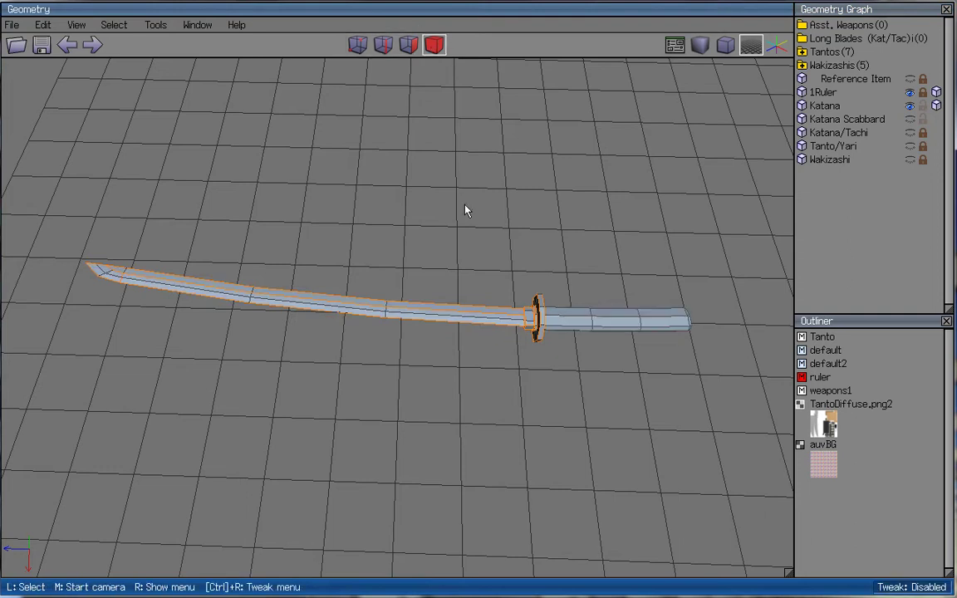
scroll(432, 249, "down", 3)
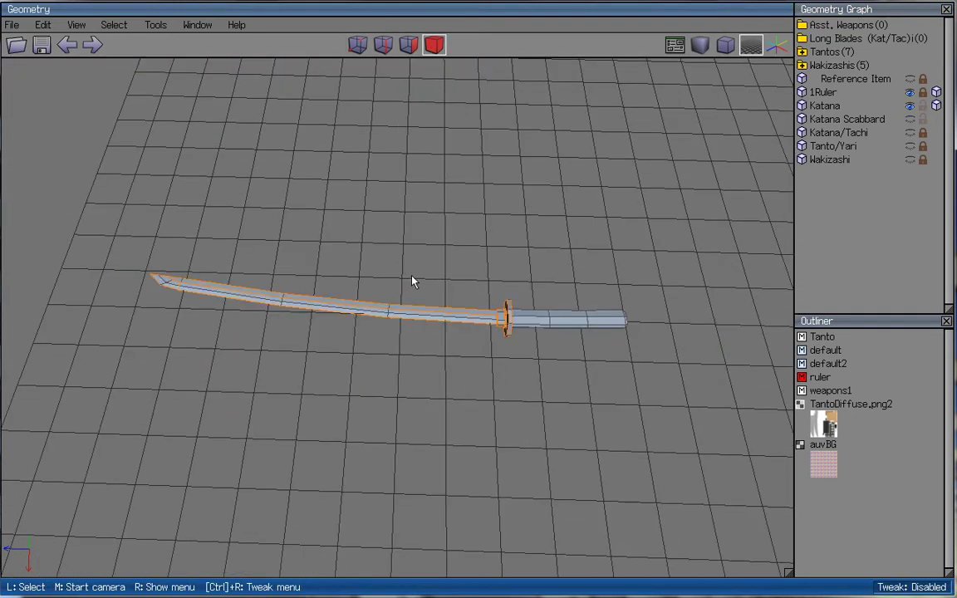
scroll(398, 218, "down", 2)
middle_click(406, 212)
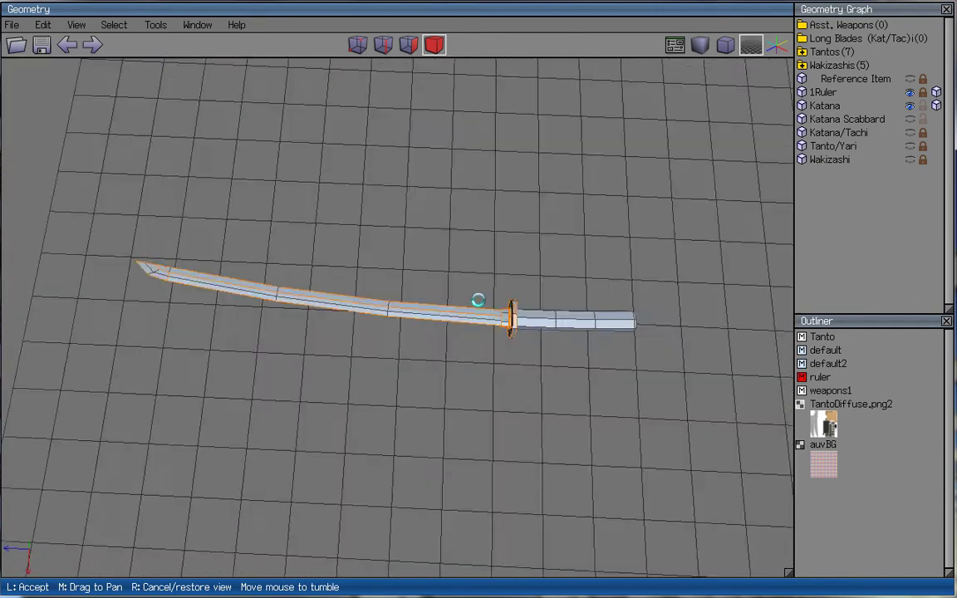
left_click(412, 220)
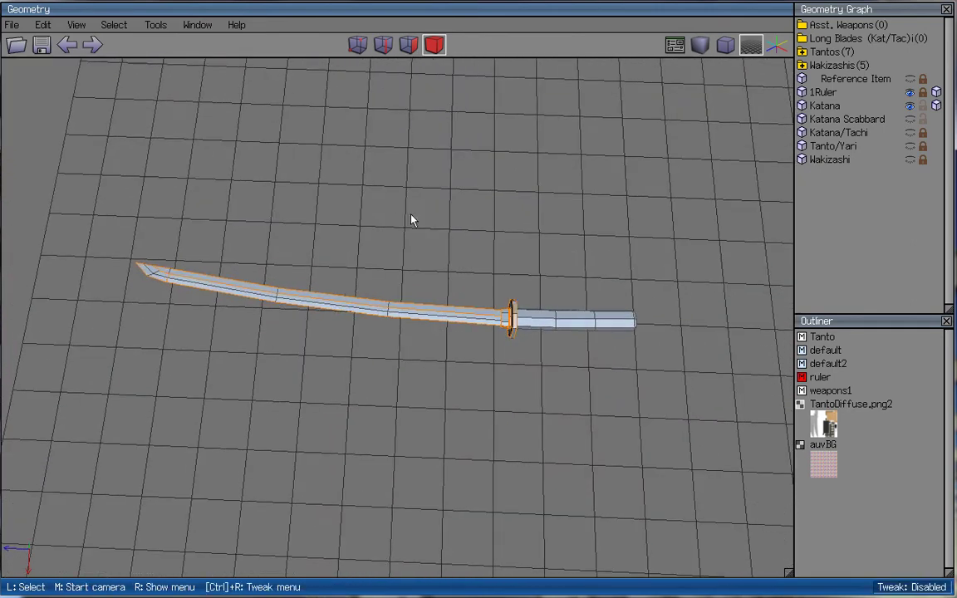
- Inspect the Katana's existing UV layout in the AutoUV window and close it
left_click(511, 324)
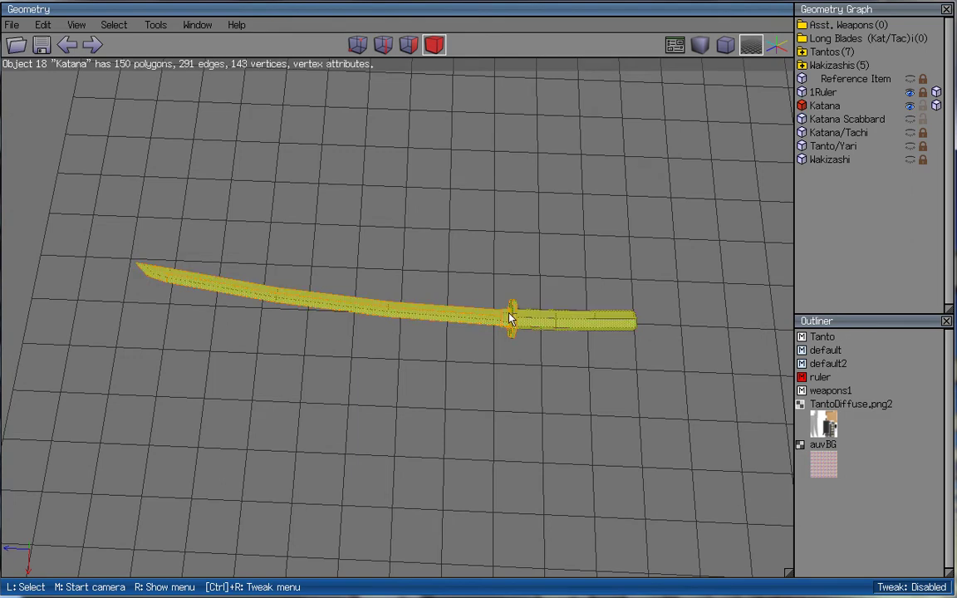
right_click(517, 207)
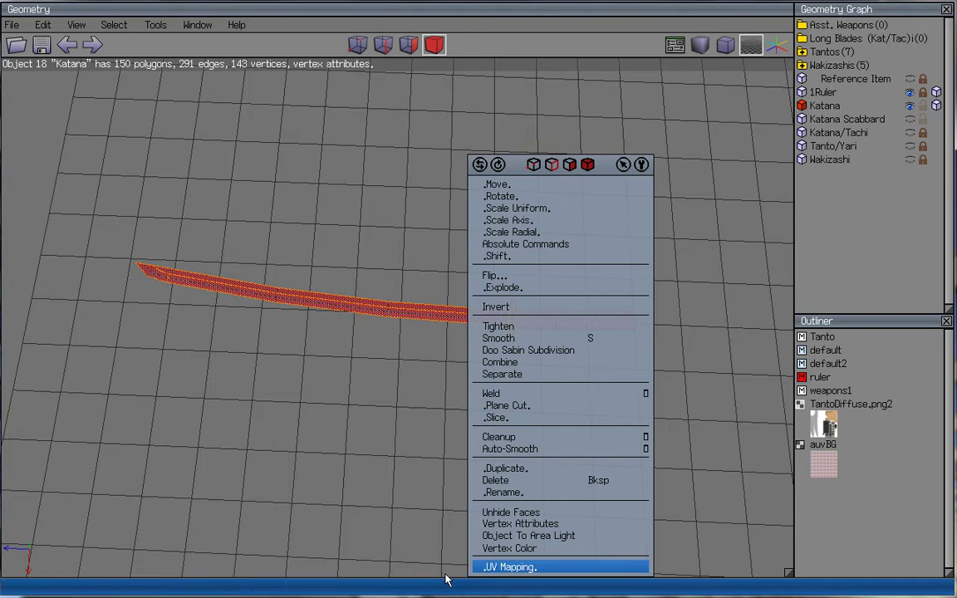
left_click(533, 568)
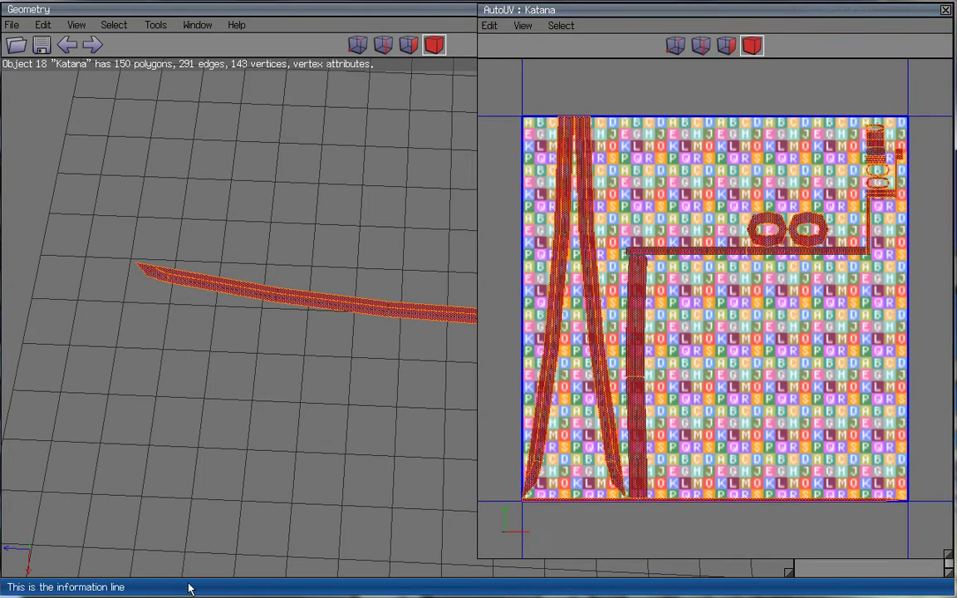
left_click(946, 11)
- Force the Katana into UV segmenting mode, deleting its old segments
right_click(386, 266)
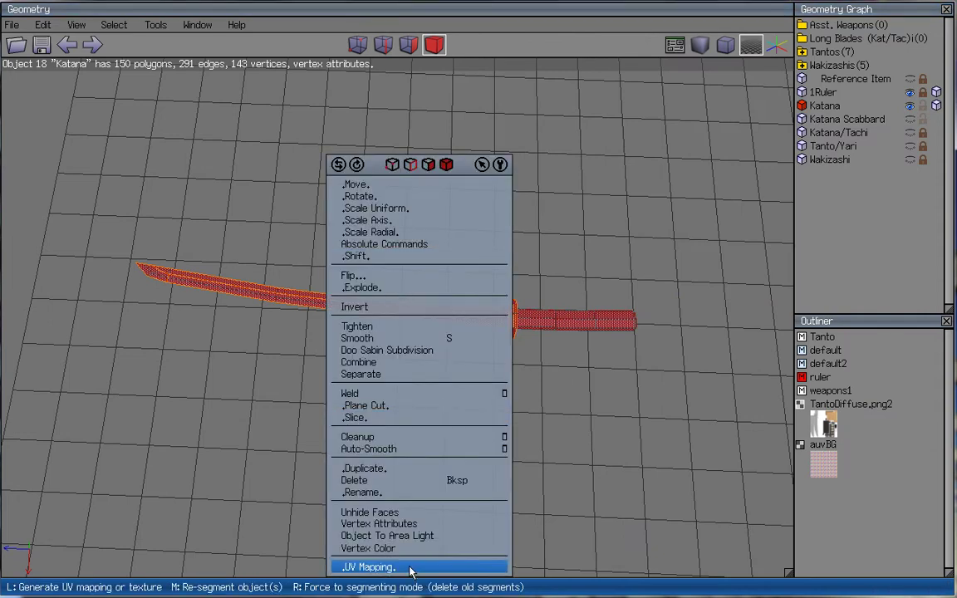
right_click(410, 568)
middle_click(479, 305)
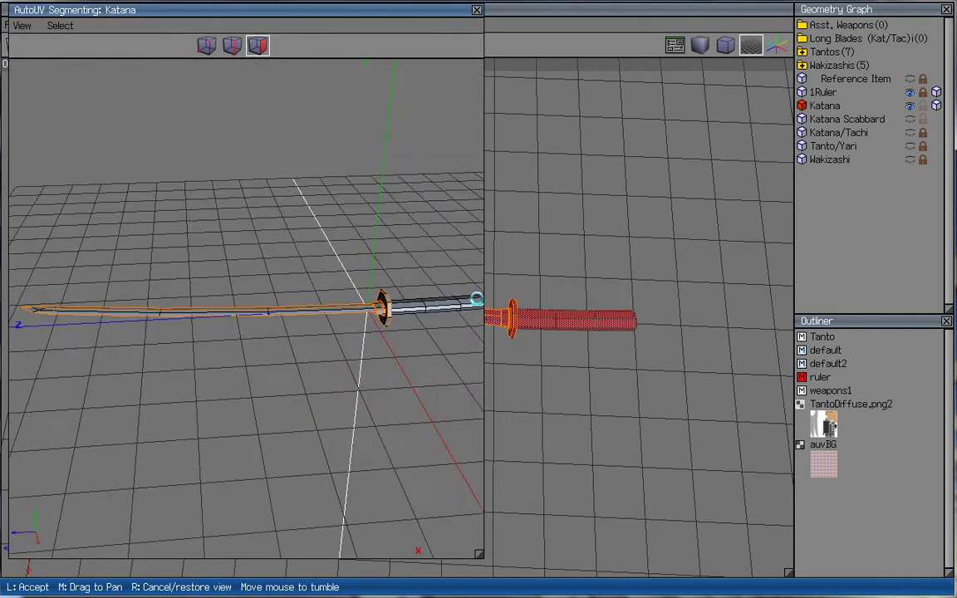
left_click(201, 327)
left_click_drag(204, 332, 1, 448)
- Select all edges of the Katana in the segmenting window and unmark them for cutting
right_click(273, 261)
left_click(318, 296)
left_click_drag(419, 213, 321, 237)
left_click(232, 46)
left_click_drag(401, 241, 100, 365)
right_click(282, 257)
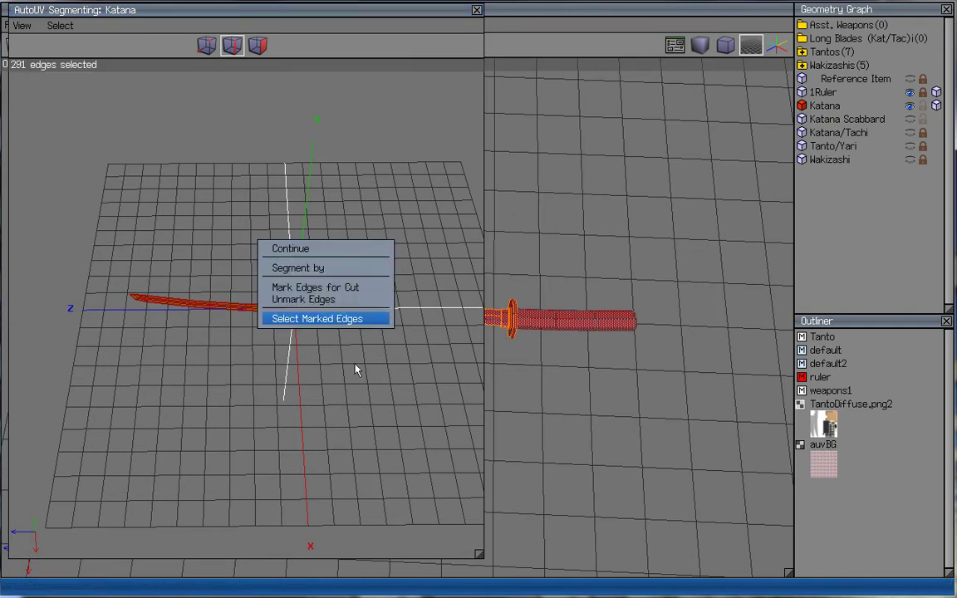
left_click(337, 299)
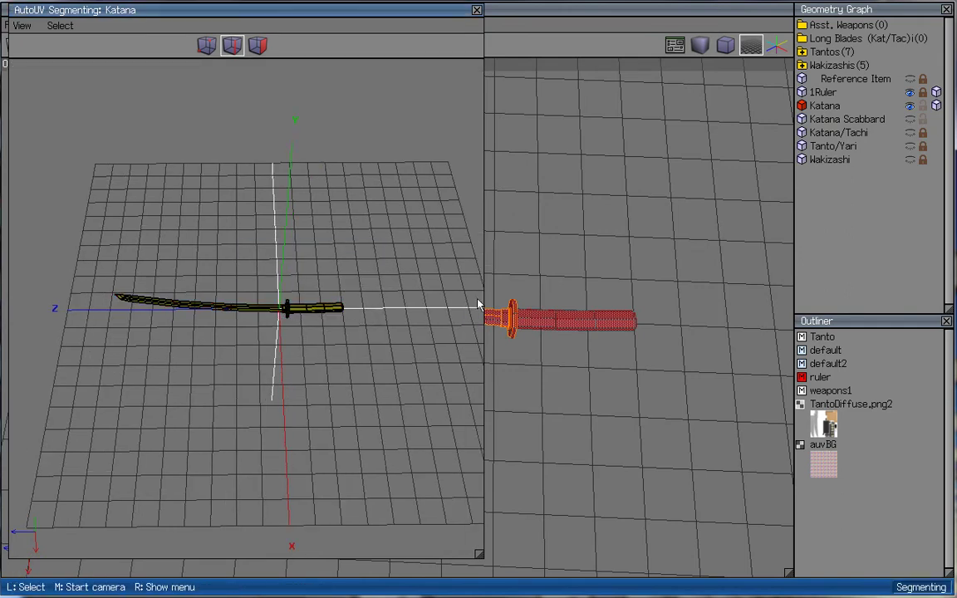
- Select the edge loops around the collar between the guard and the handle
middle_click(476, 299)
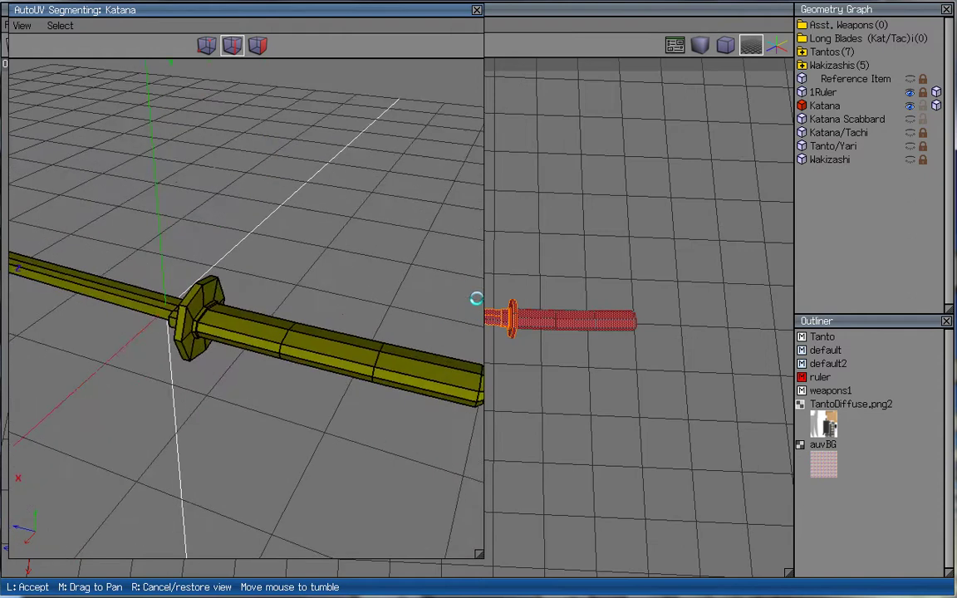
left_click(476, 299)
left_click(138, 330)
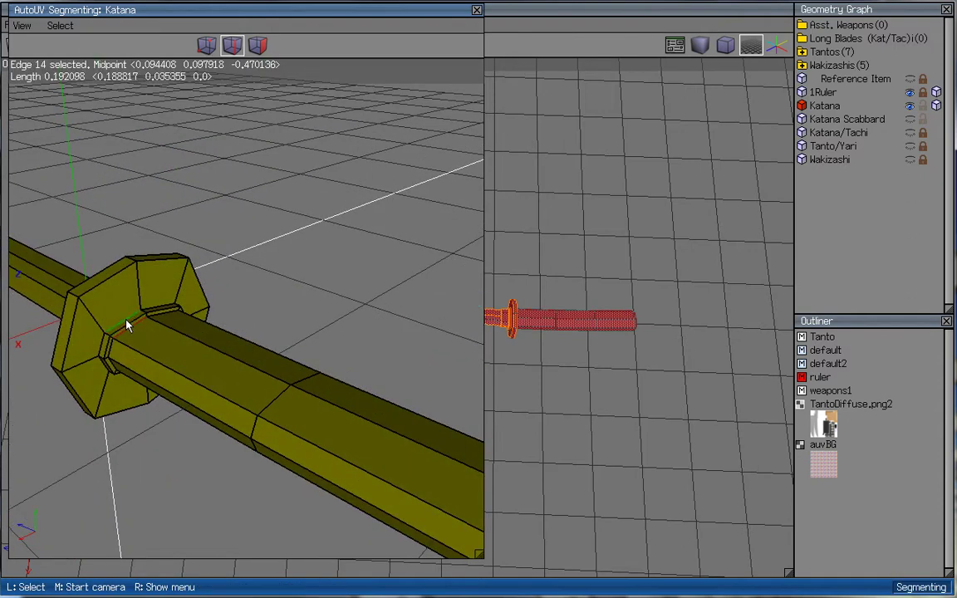
double_click(127, 327)
double_click(129, 326)
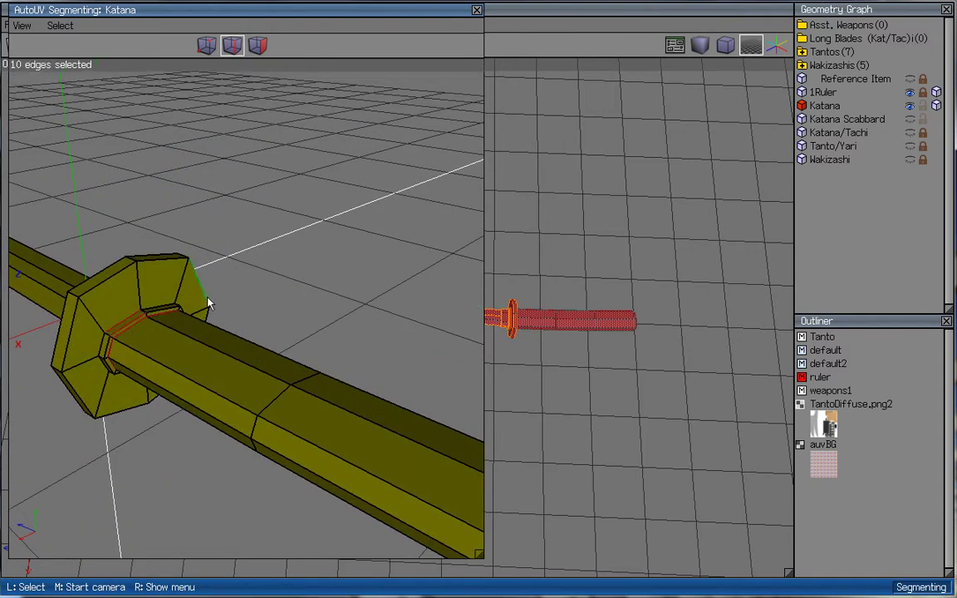
middle_click(291, 280)
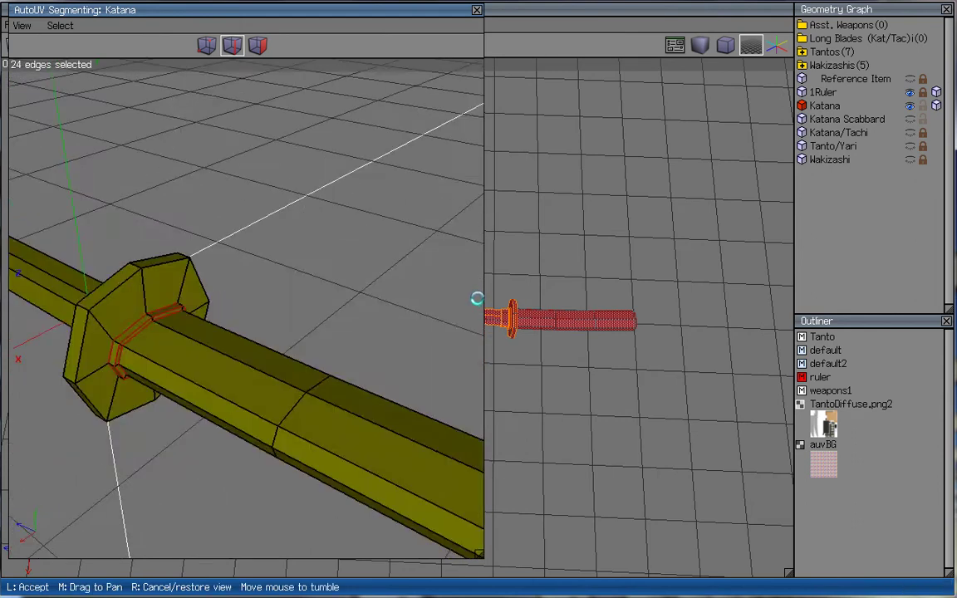
left_click(476, 299)
- Add the edge loop around the pommel end of the handle and mark the selected edges for cutting
left_click(427, 514)
double_click(432, 514)
right_click(386, 351)
left_click(431, 408)
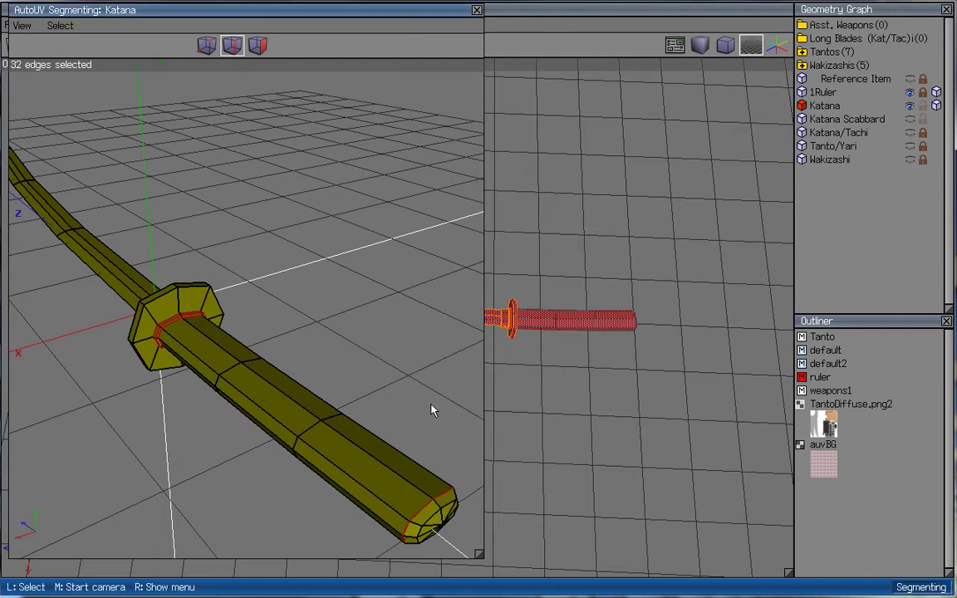
middle_click(267, 255)
left_click(203, 254)
scroll(199, 281, "down", 4)
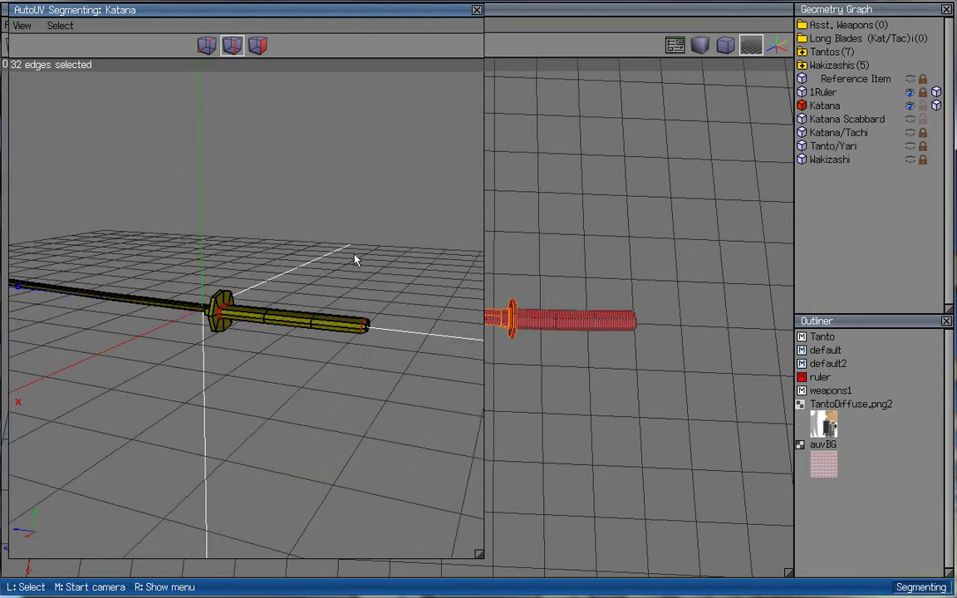
key("space")
- Try to select the edge loops around the guard's outer rim
scroll(232, 321, "up", 2)
left_click(183, 259)
left_click(316, 259)
middle_click(285, 235)
left_click(280, 273)
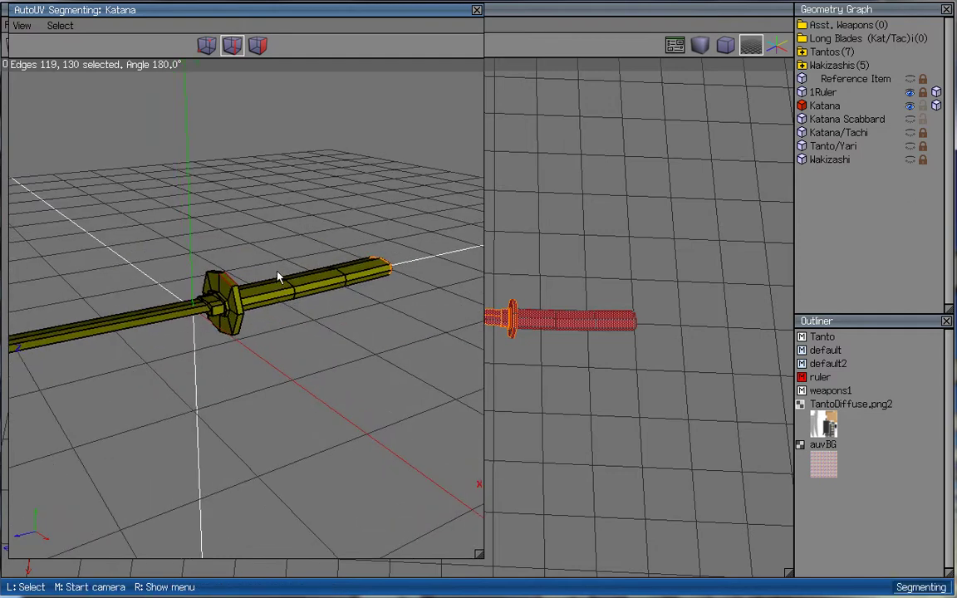
scroll(286, 280, "up", 4)
left_click(401, 289)
left_click(402, 275)
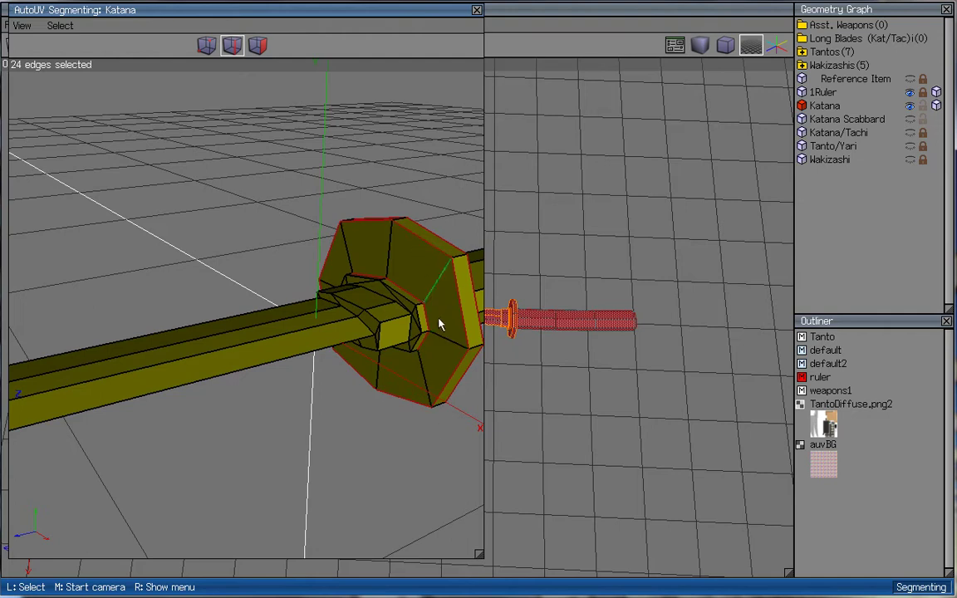
- Try to add the inner edges on the guard's blade side and mark the selection for cutting
middle_click(478, 305)
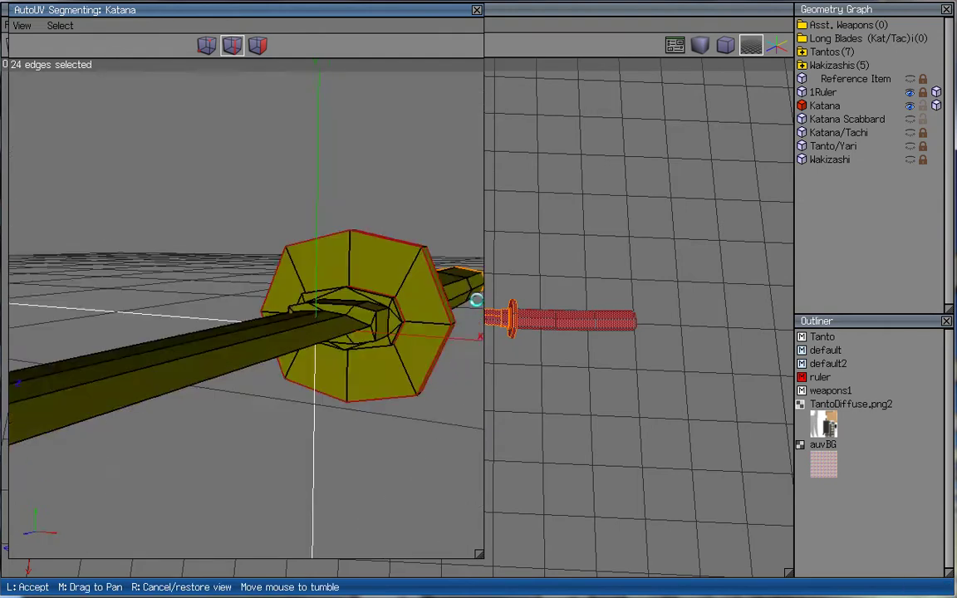
left_click(413, 325)
left_click(418, 330)
left_click(420, 357)
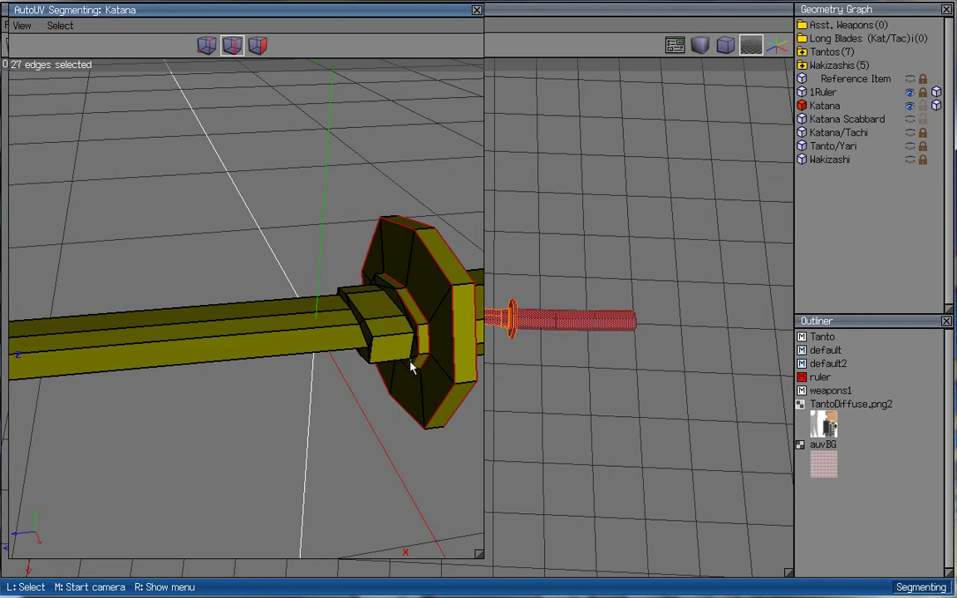
left_click(389, 283)
left_click(381, 285)
middle_click(470, 299)
left_click(315, 307)
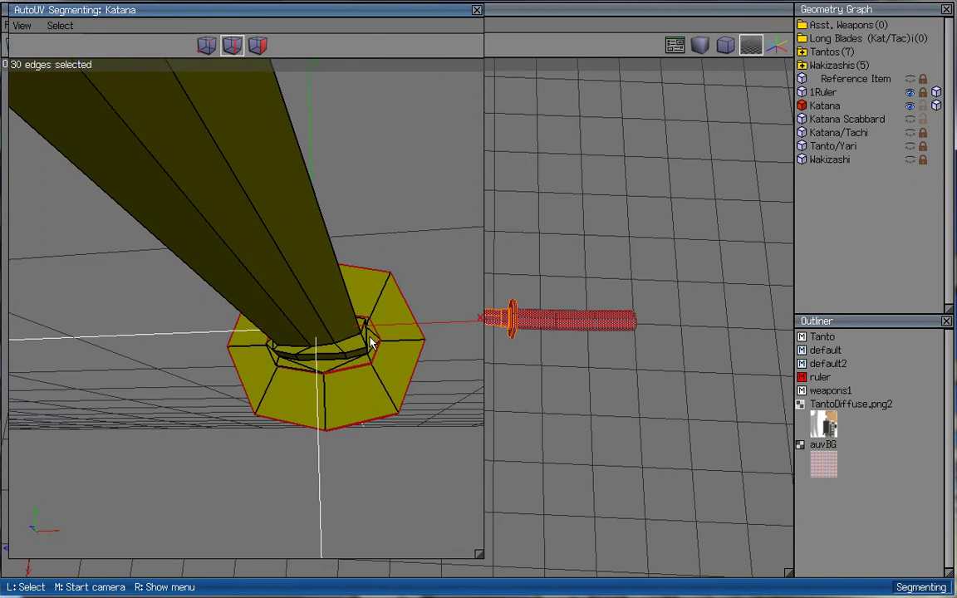
left_click(297, 368)
left_click(290, 367)
middle_click(480, 306)
left_click(123, 236)
right_click(125, 245)
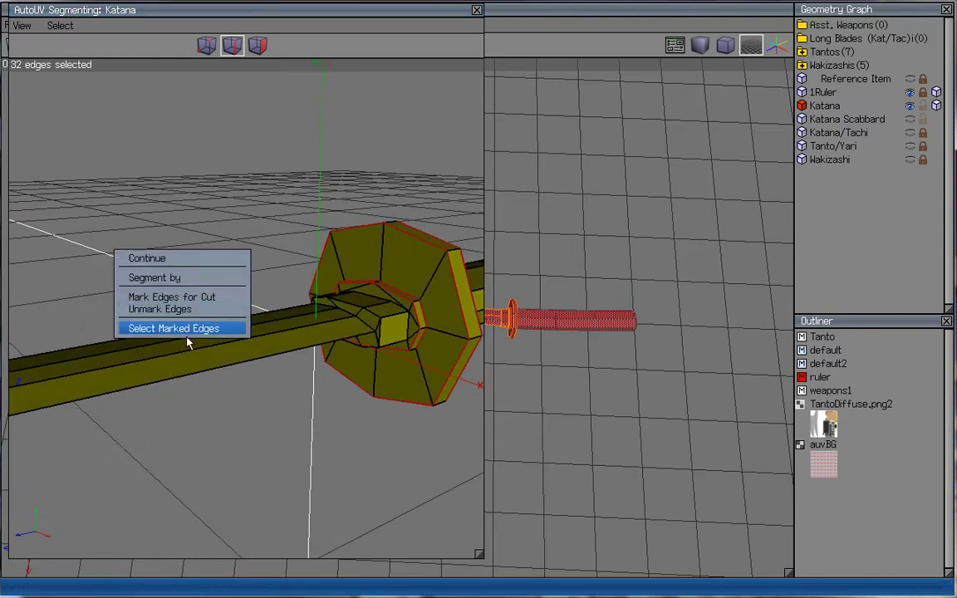
left_click(186, 329)
- Select the two edge loops around the guard's outer rim
scroll(183, 274, "down", 3)
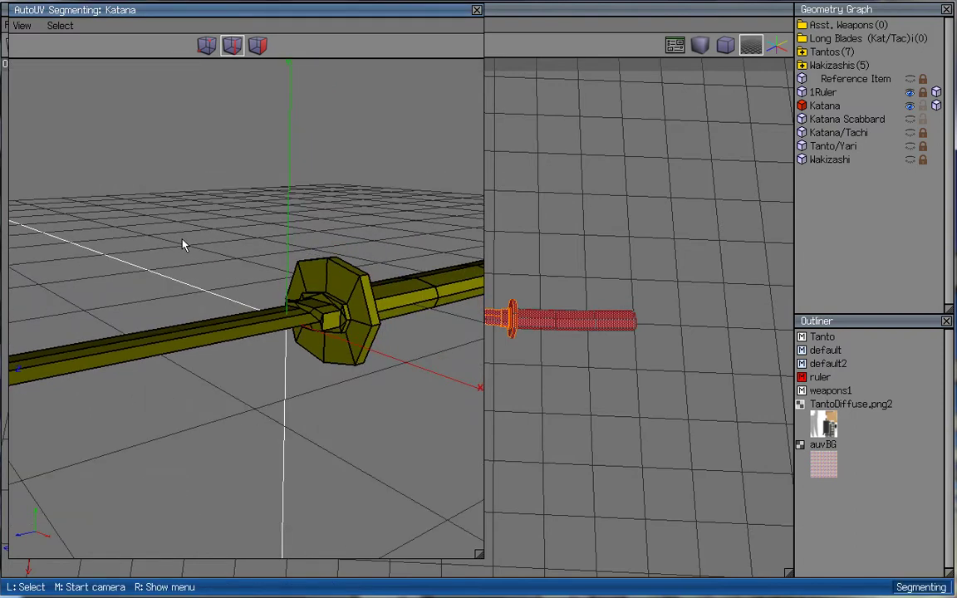
scroll(207, 228, "down", 2)
scroll(183, 238, "up", 2)
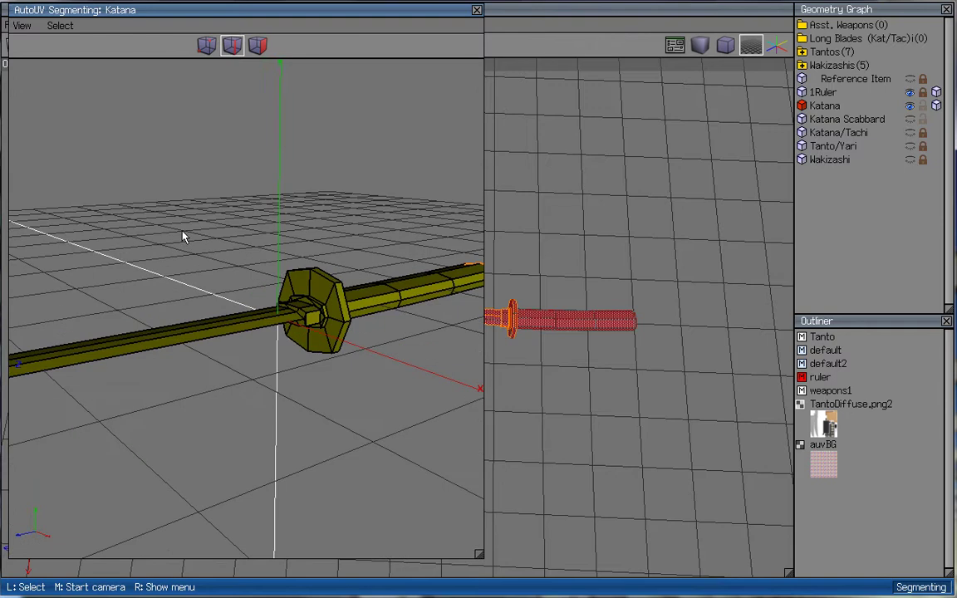
middle_click(241, 242)
left_click(243, 280)
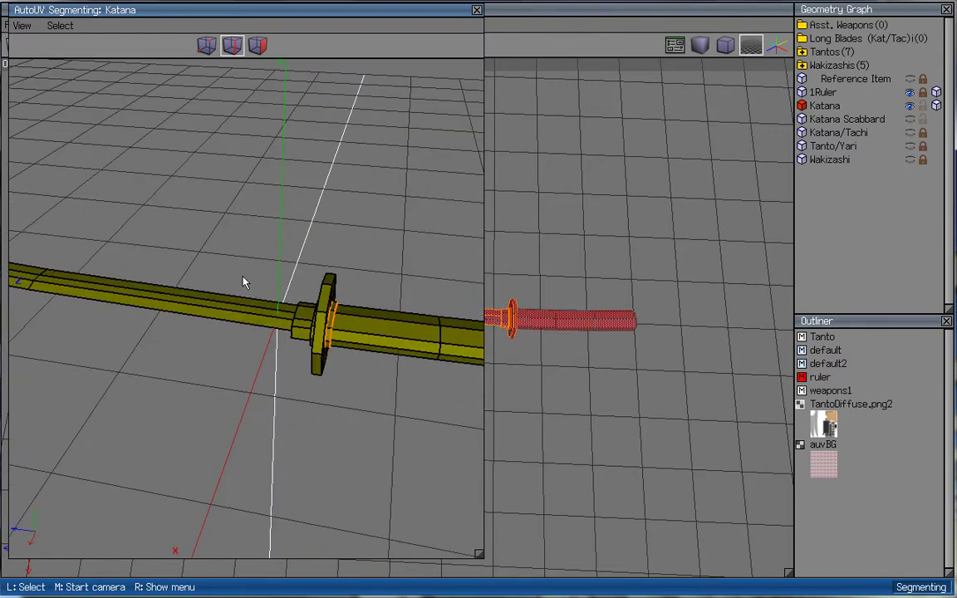
left_click(323, 309)
left_click(322, 304)
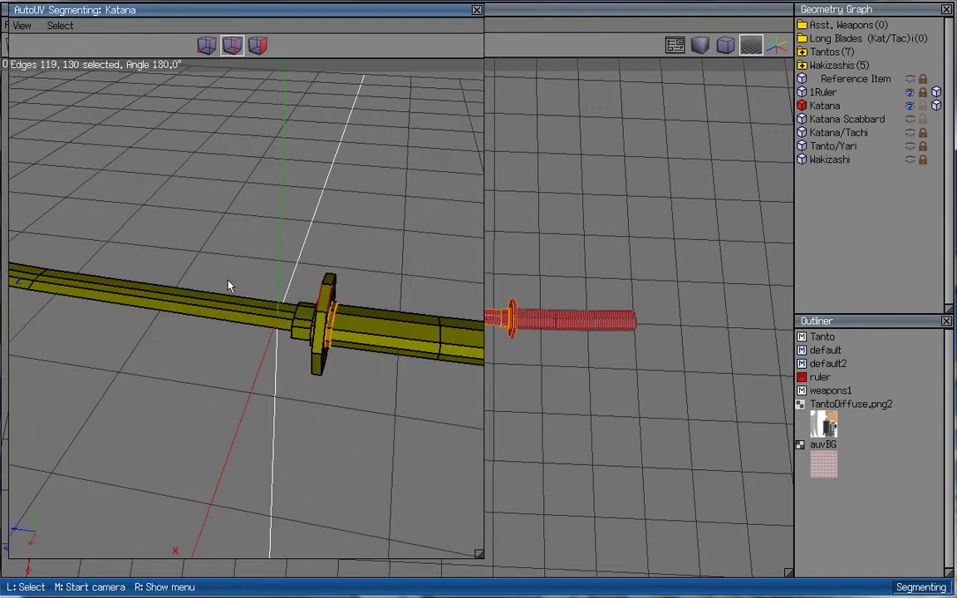
key("l")
scroll(228, 282, "down", 2)
middle_click(476, 299)
scroll(265, 250, "up", 3)
left_click(265, 250)
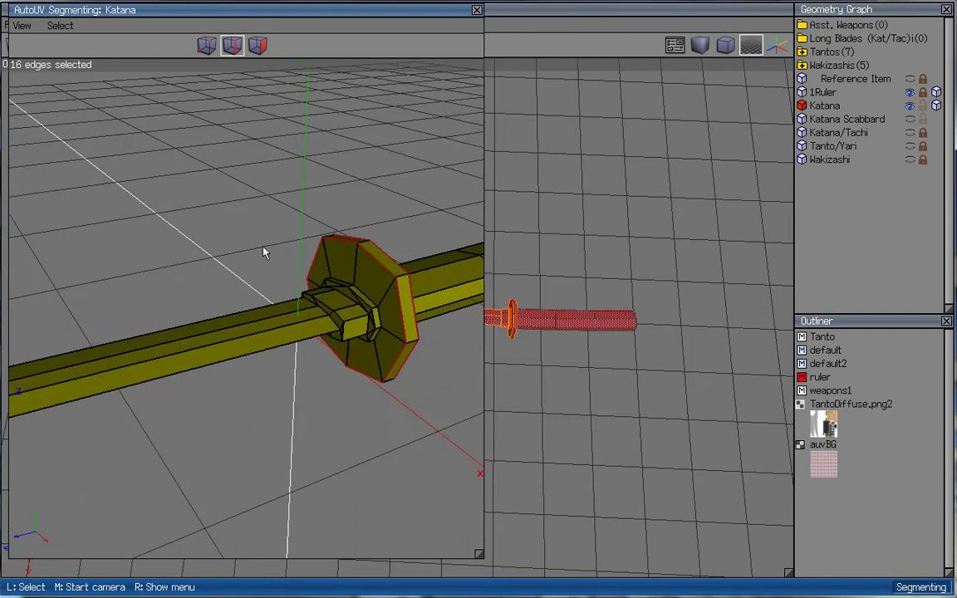
- Add the inner edges where the guard meets its raised centre on the blade side to the selection
left_click(372, 308)
left_click(379, 324)
left_click(367, 342)
middle_click(476, 301)
left_click(232, 358)
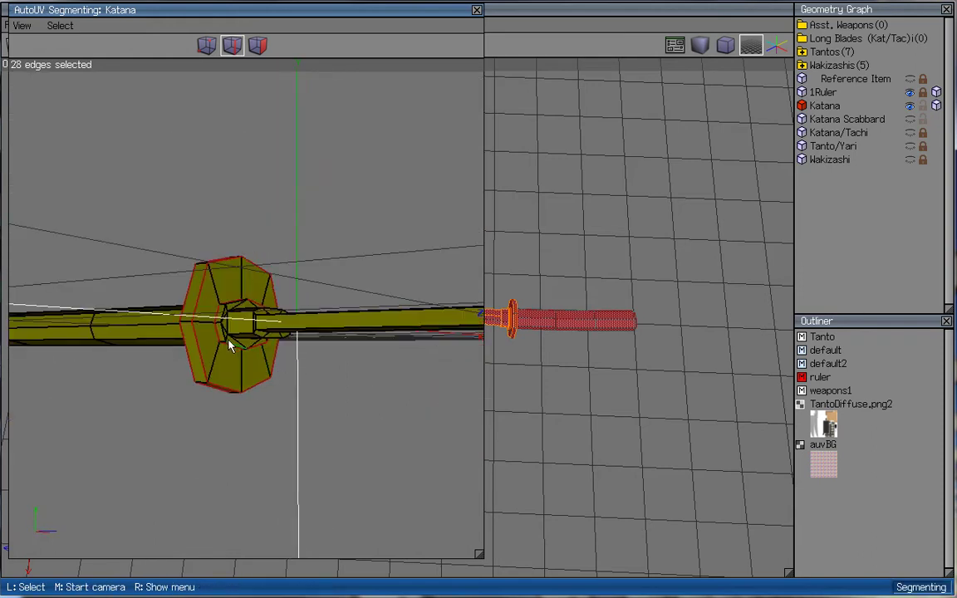
left_click(200, 281)
left_click(280, 245)
middle_click(476, 299)
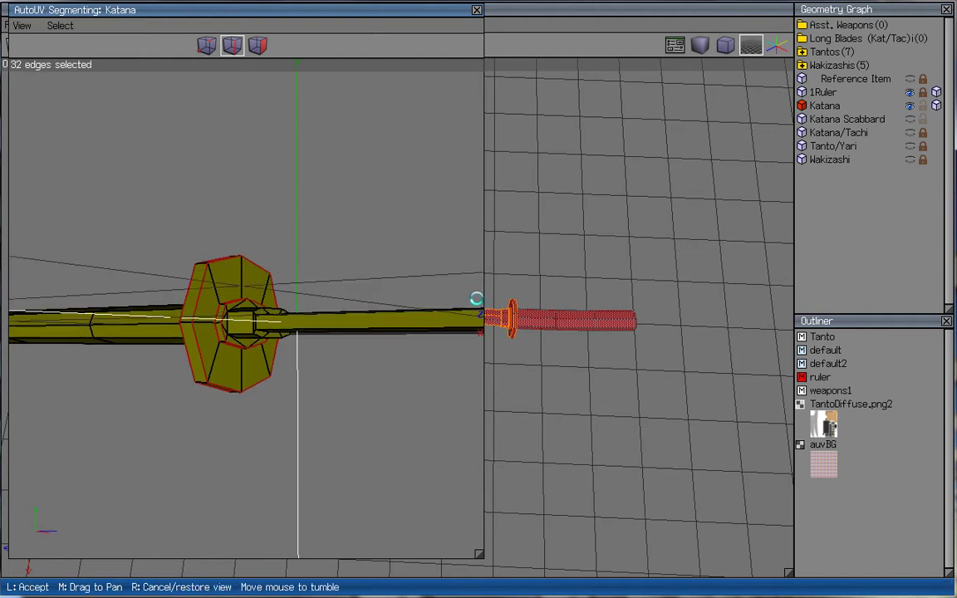
left_click(327, 198)
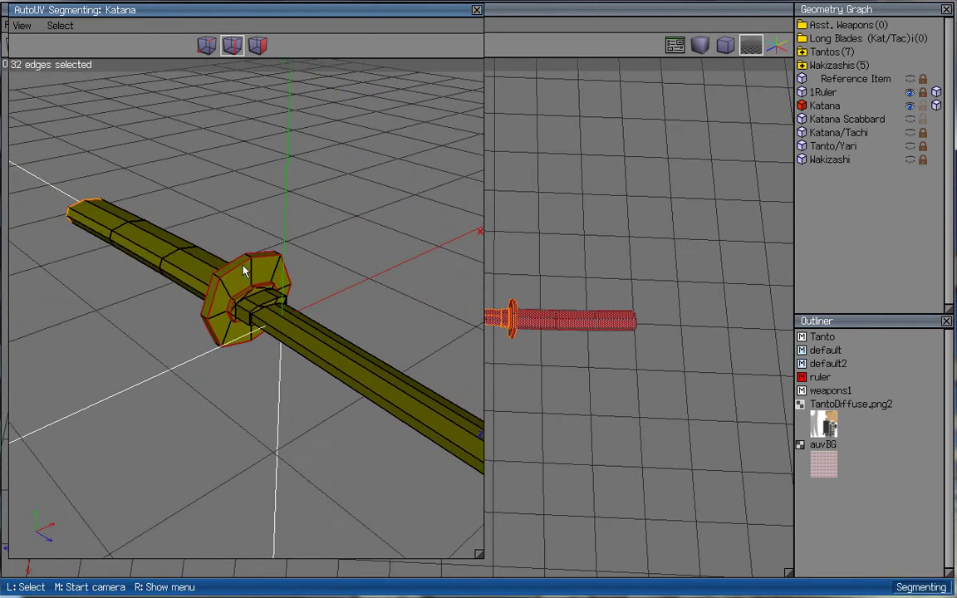
- Add the edges where the blade collar meets the guard's raised centre to the selection, including those on its underside
scroll(244, 270, "down", 5)
scroll(266, 358, "up", 10)
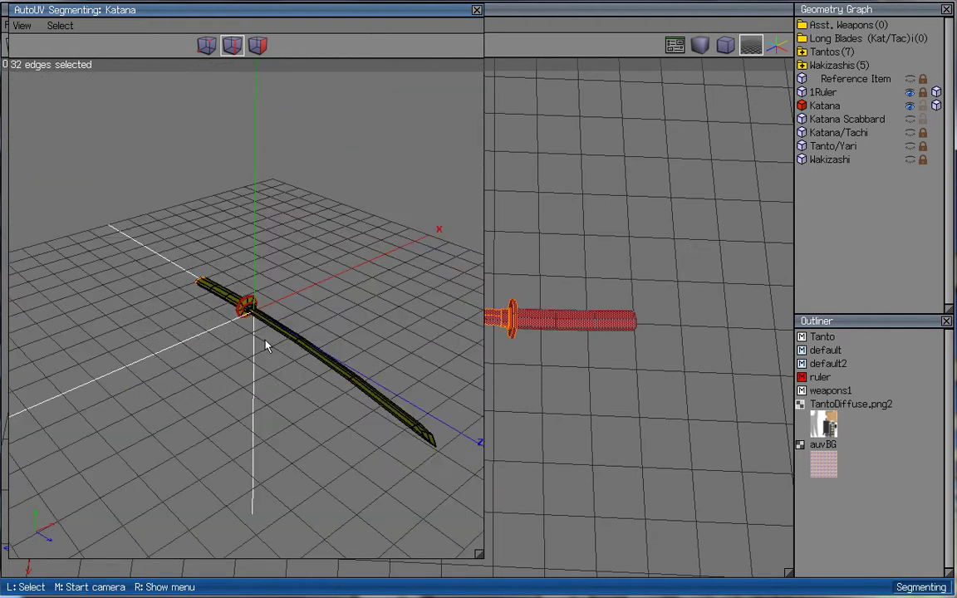
scroll(350, 248, "up", 2)
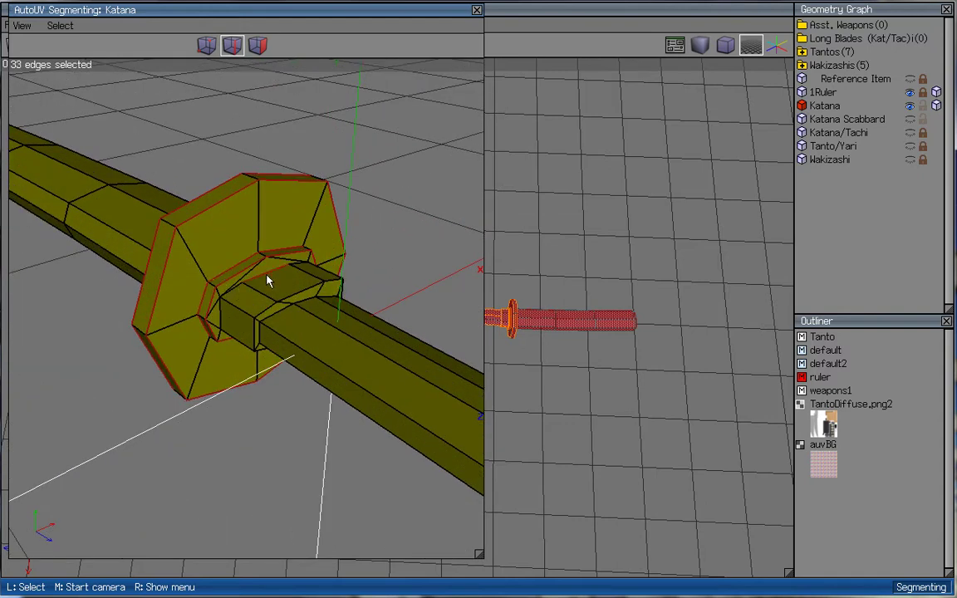
left_click(216, 318)
left_click(231, 337)
middle_click(477, 299)
left_click(305, 423)
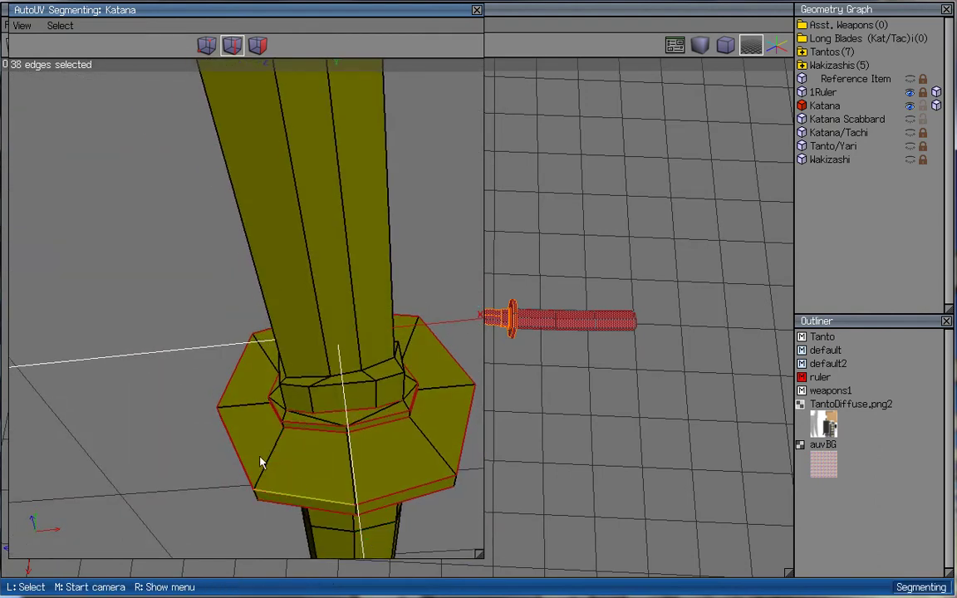
- Add the last two collar-base edges to the selection and mark all the selected edges for cutting
middle_click(478, 303)
left_click(488, 359)
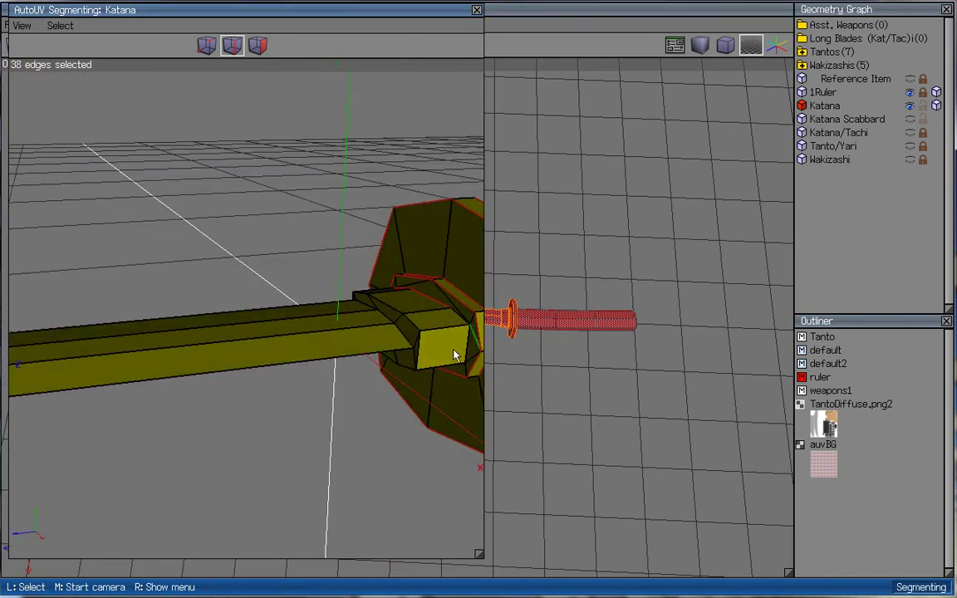
left_click(463, 345)
left_click(458, 318)
right_click(460, 321)
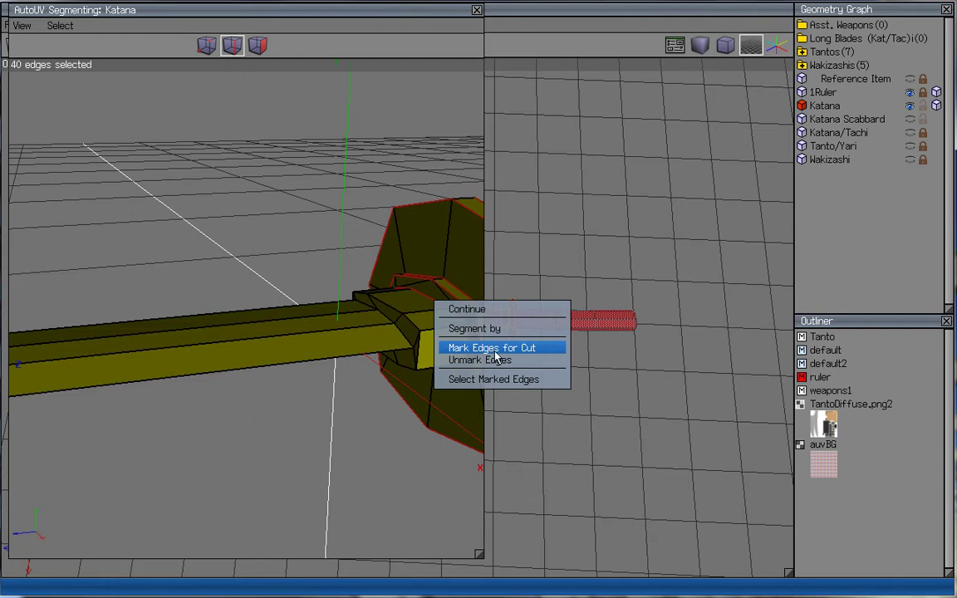
left_click(495, 353)
- Select the outer edge loop around the collar's blade-side end and mark it for cutting
scroll(398, 357, "down", 5)
left_click_drag(206, 197, 425, 394, "ctrl")
scroll(362, 345, "up", 5)
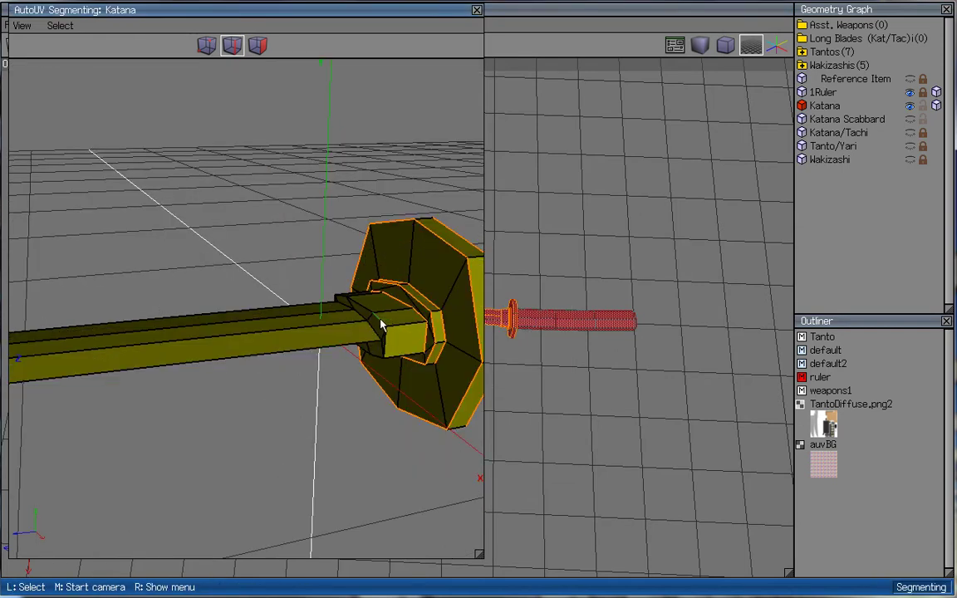
left_click(379, 321)
left_click(360, 308)
key("l")
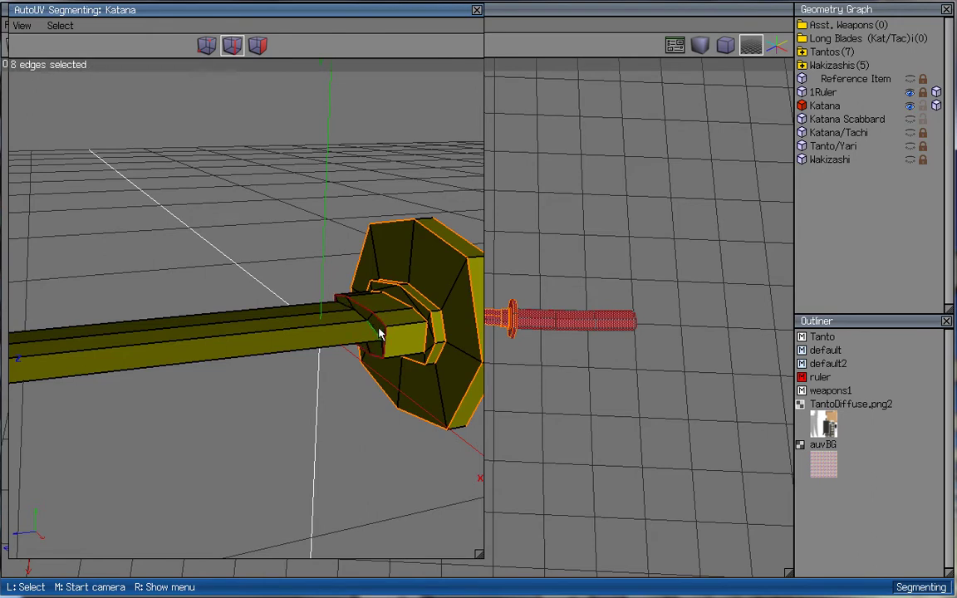
middle_click(378, 367)
left_click(365, 274)
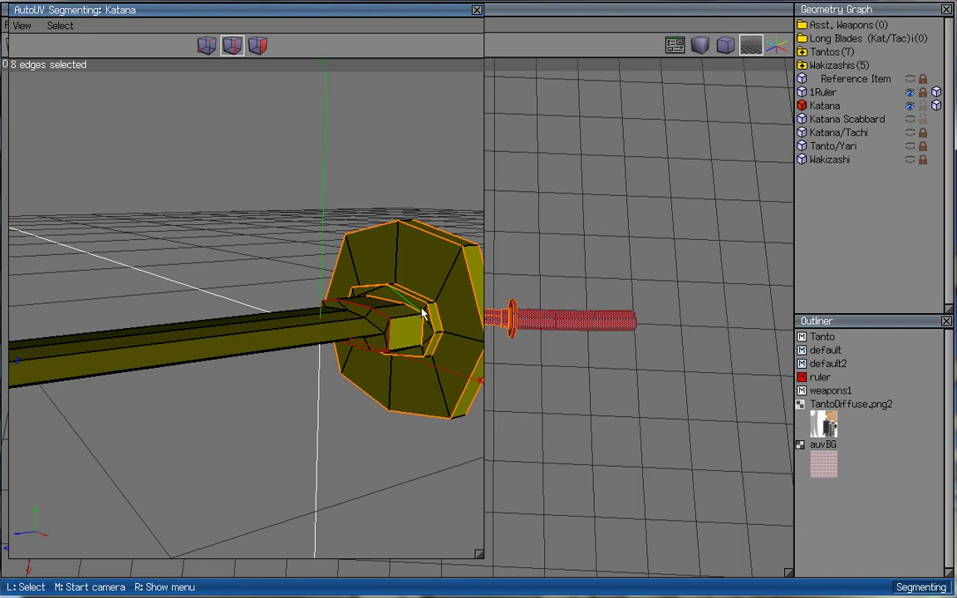
right_click(123, 247)
left_click(157, 270)
- Select the edge loop where the blade enters the collar and mark it for cutting
left_click_drag(162, 234, 440, 402, "ctrl")
left_click(376, 329)
key("l")
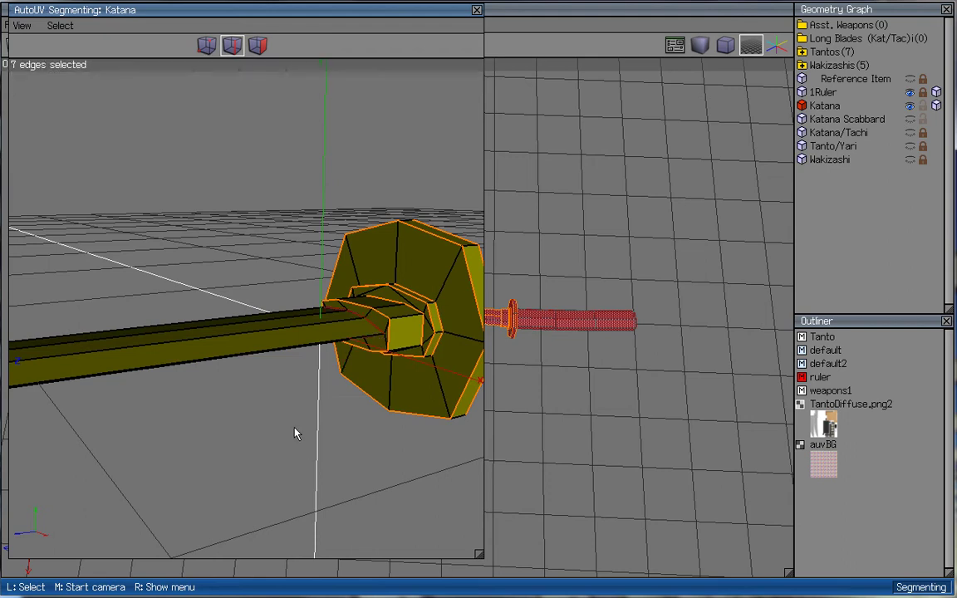
middle_click(293, 433)
left_click(212, 360)
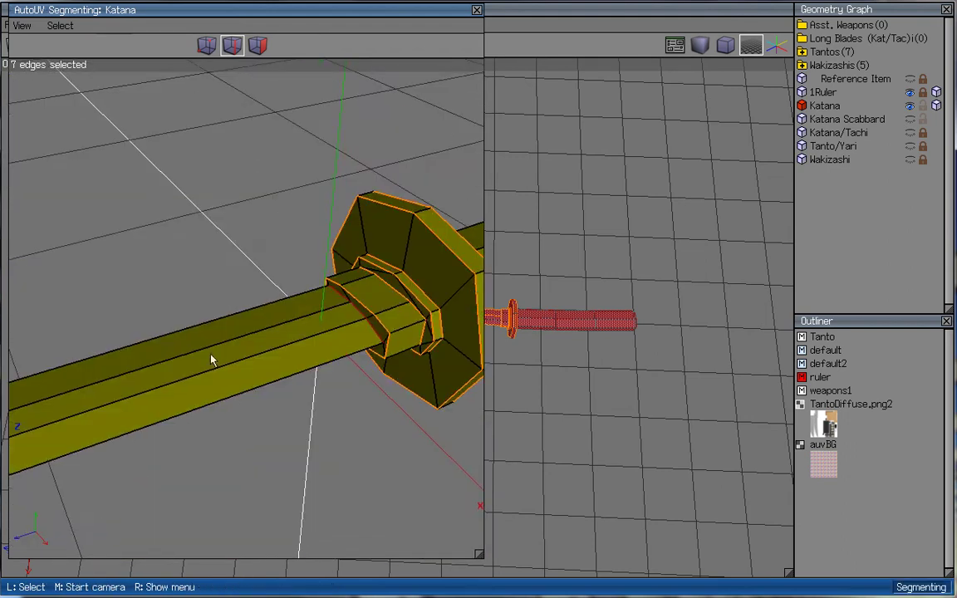
right_click(192, 322)
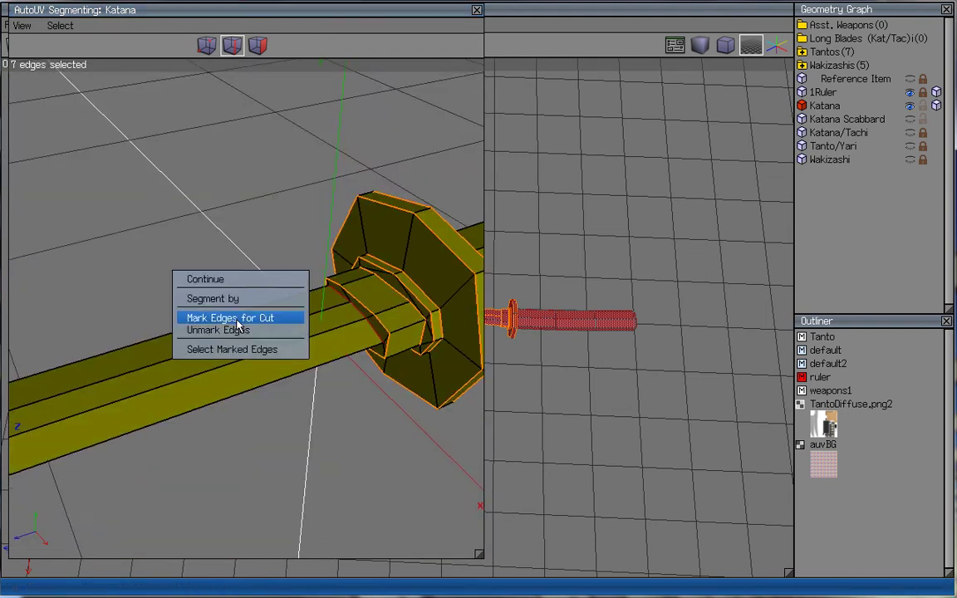
left_click(233, 318)
- Select the edges along the blade's cutting edge from the collar to the tip and mark them for cutting
middle_click(348, 360)
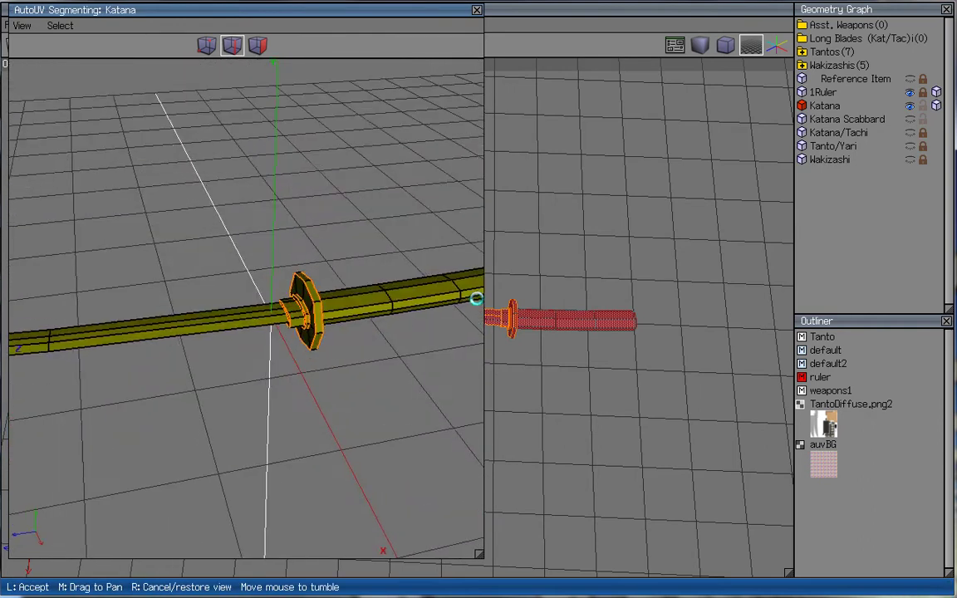
left_click(201, 346)
left_click(196, 343)
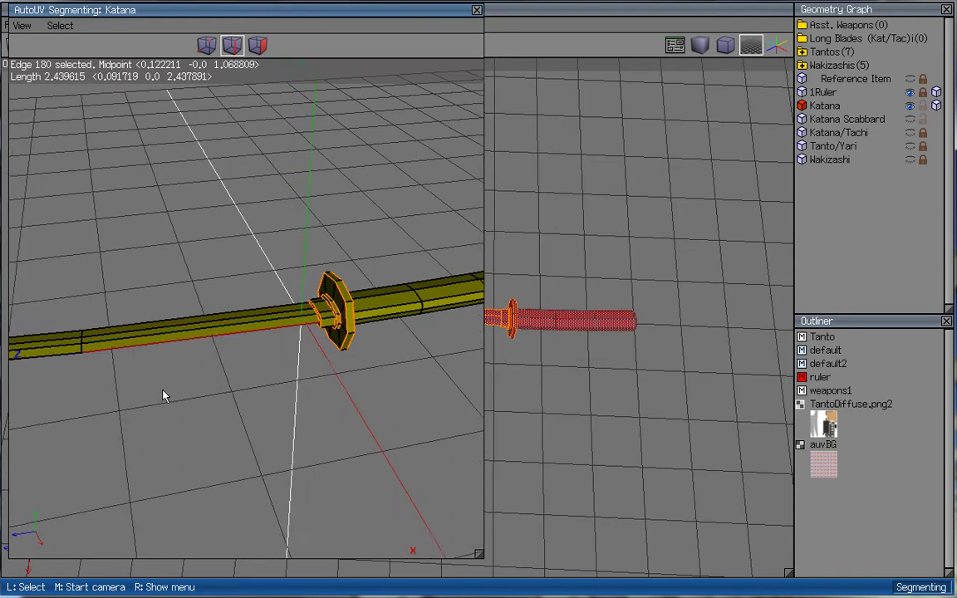
left_click(162, 384)
left_click(170, 388)
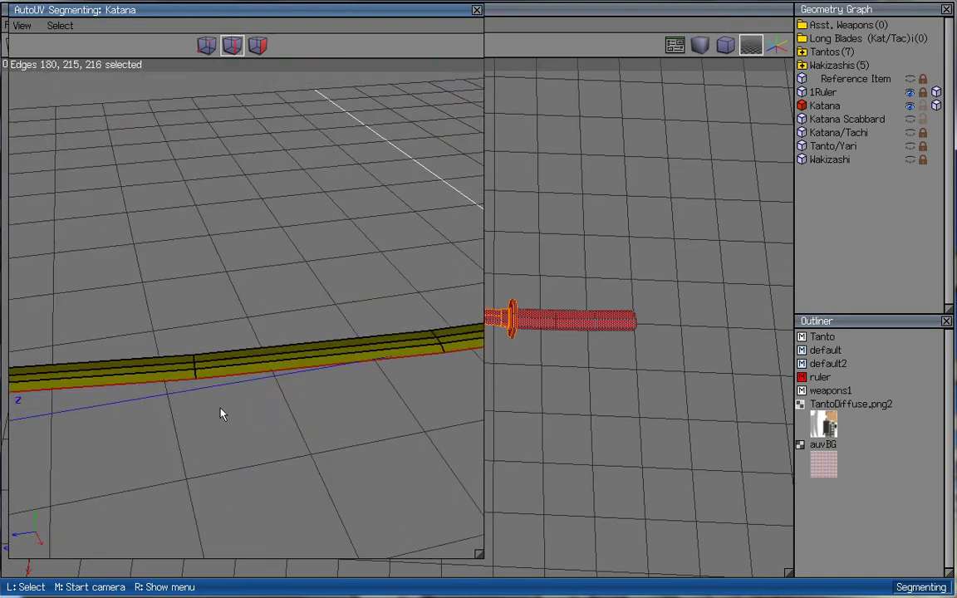
middle_click(172, 428)
left_click(164, 425)
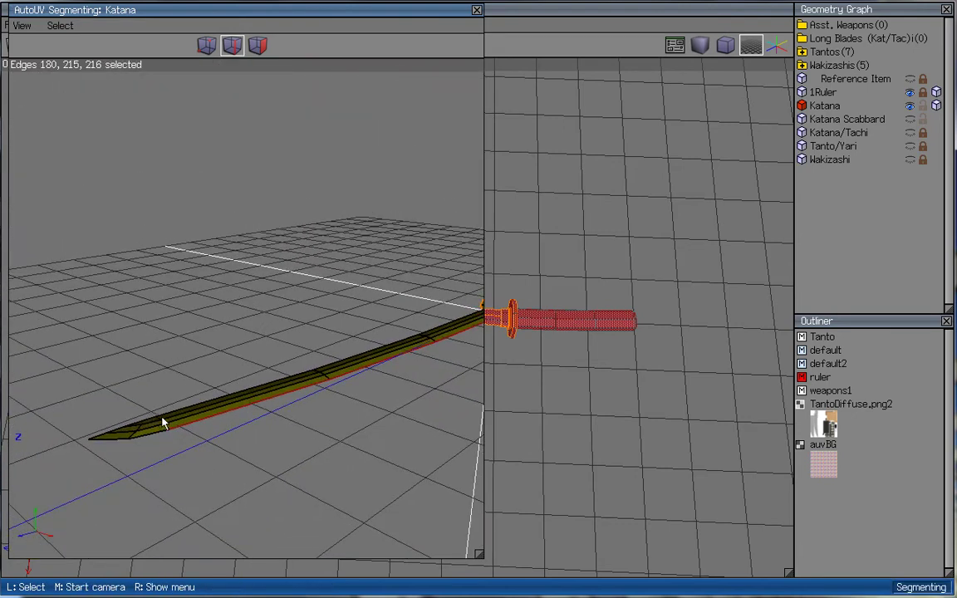
left_click(122, 444)
middle_click(122, 444)
left_click(303, 270)
right_click(298, 267)
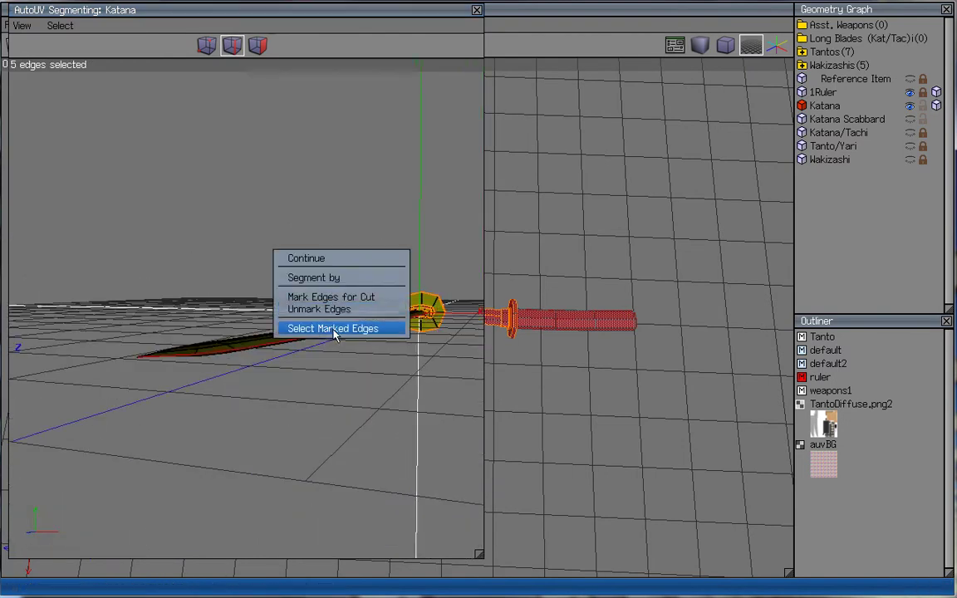
left_click(339, 299)
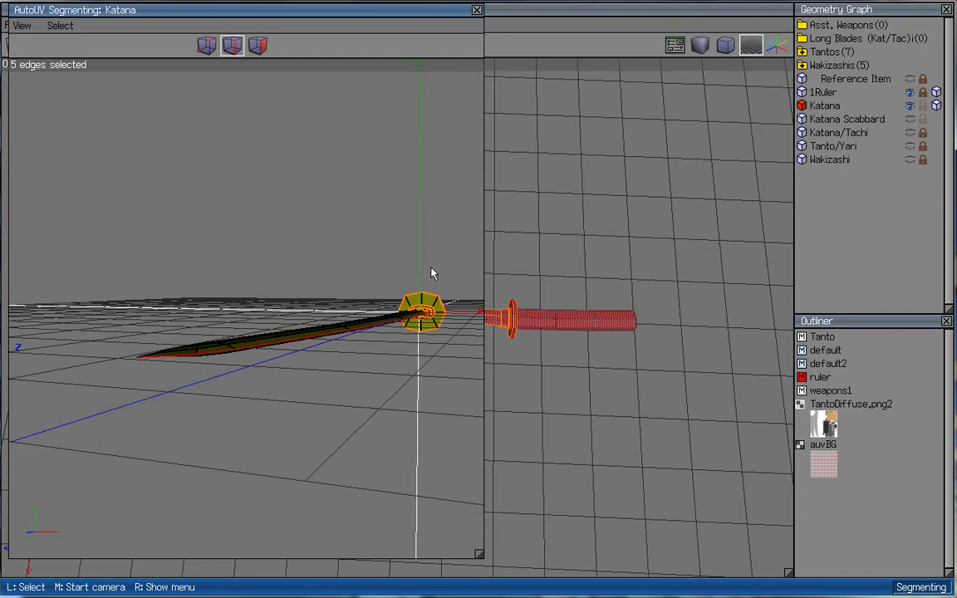
- Try to select the edges along both sides of the blade's spine and mark them for cutting
middle_click(231, 388)
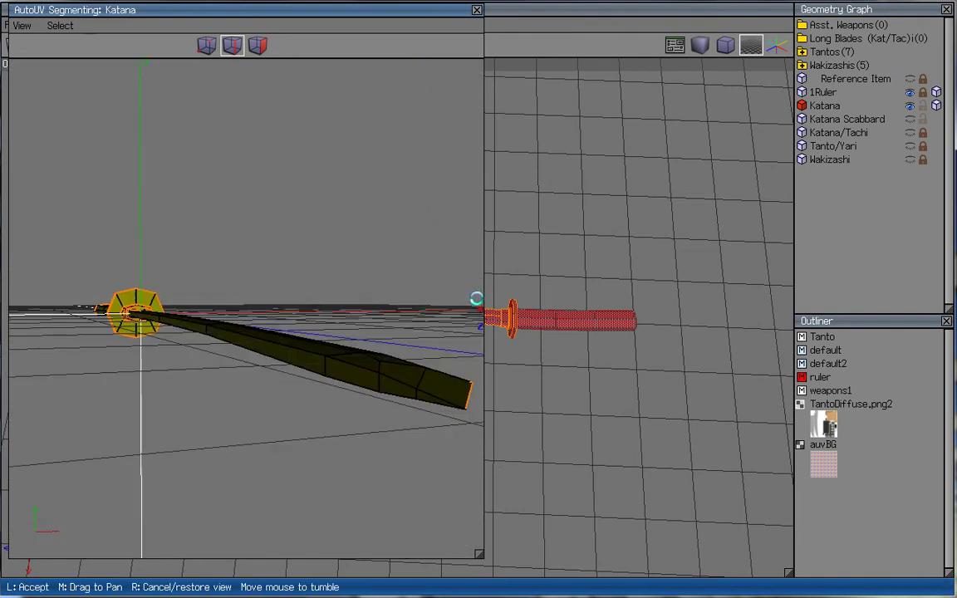
left_click(415, 349)
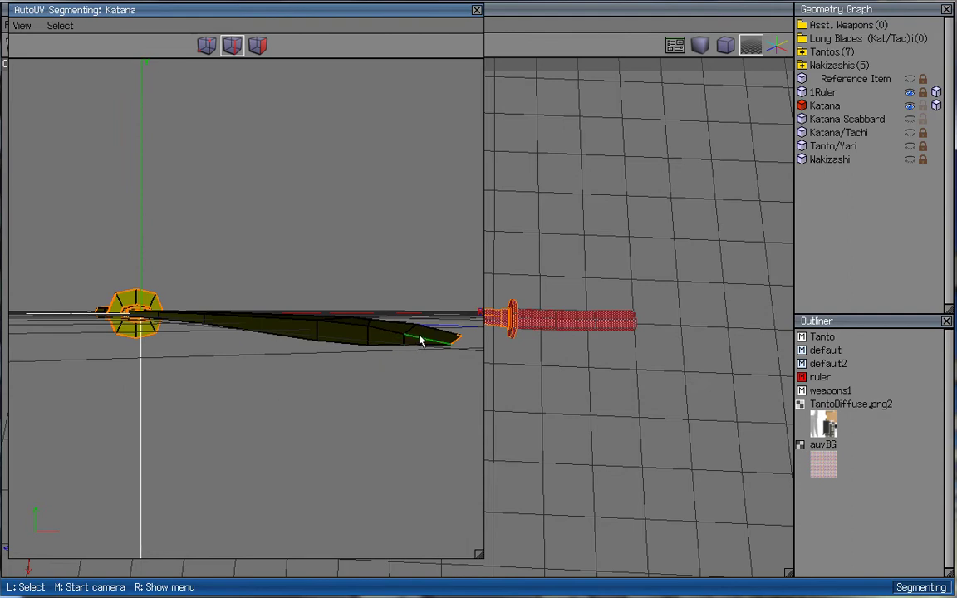
left_click(420, 340)
left_click(359, 326)
left_click(288, 328)
left_click(181, 321)
left_click(133, 316)
left_click(185, 324)
left_click(258, 329)
left_click(355, 345)
left_click(375, 345)
left_click(365, 343)
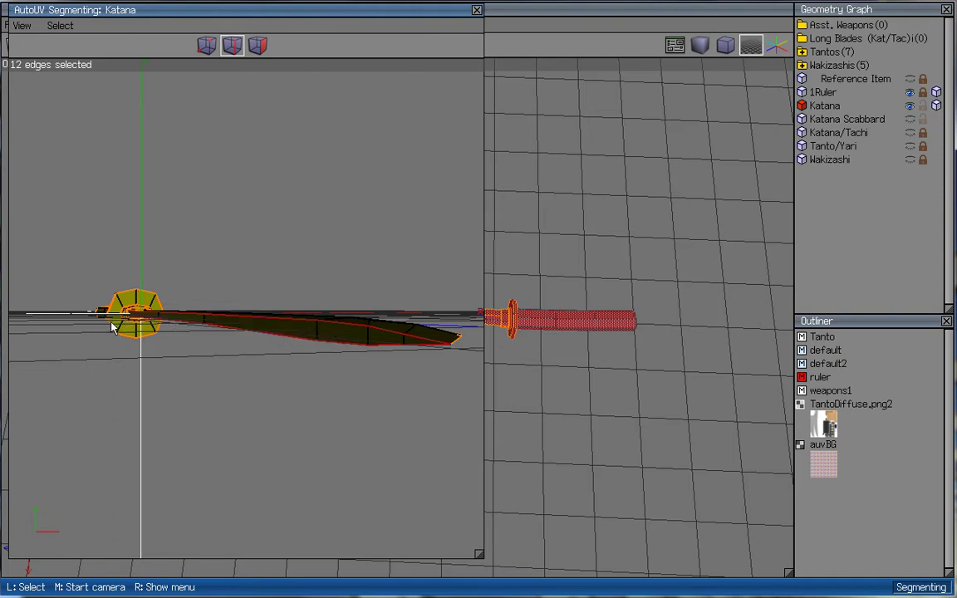
right_click(335, 229)
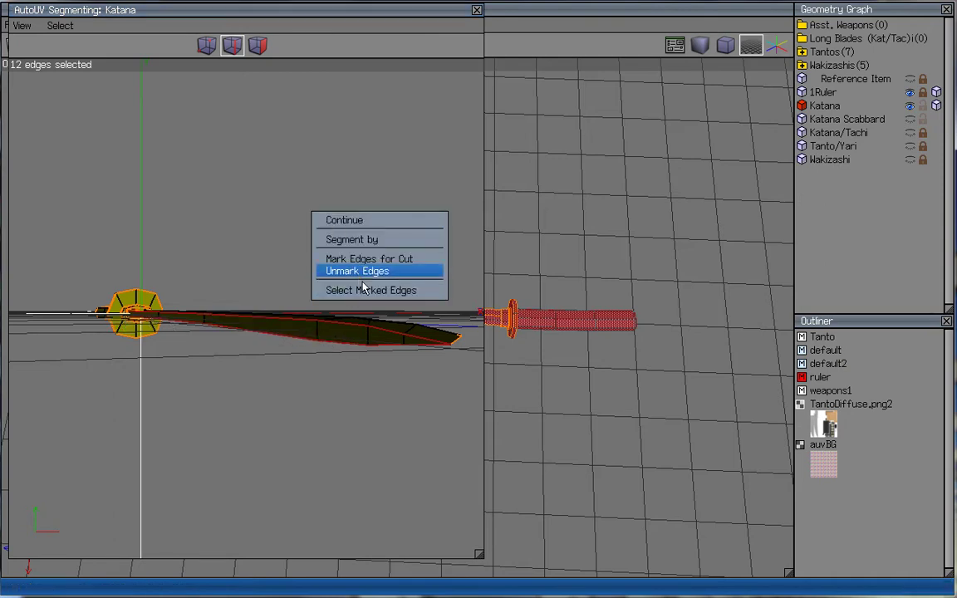
left_click(372, 291)
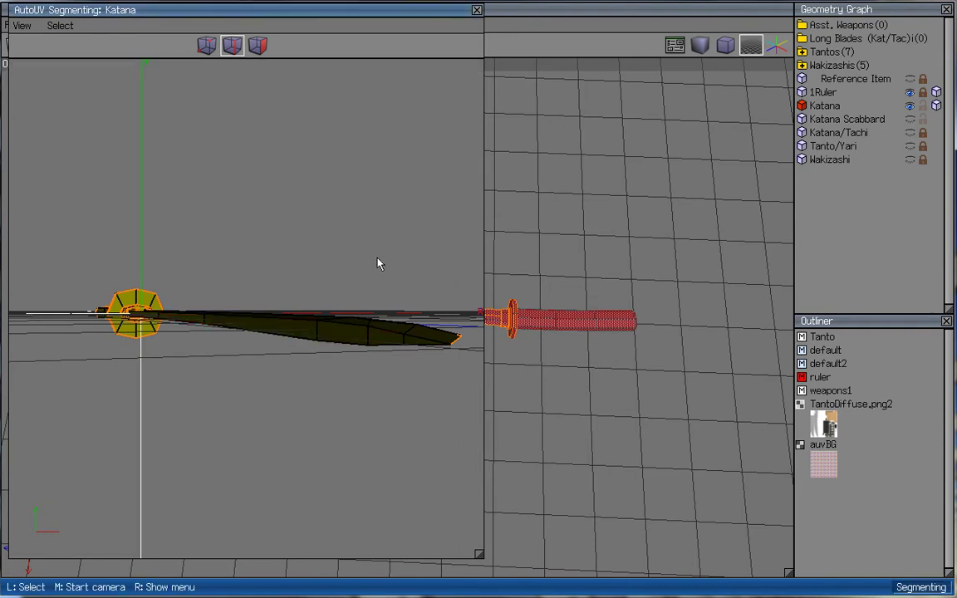
left_click(418, 341)
left_click(377, 332)
left_click(329, 327)
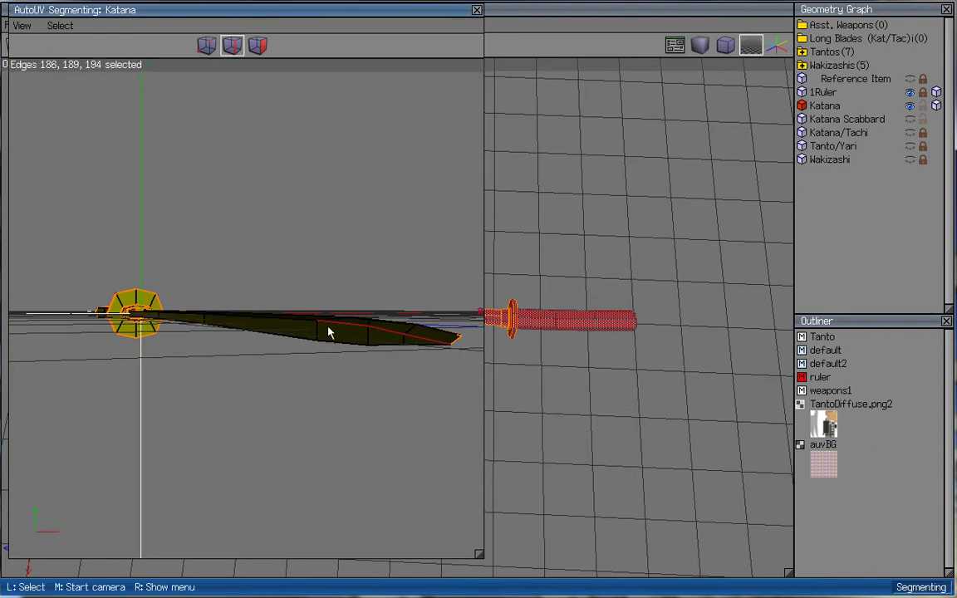
scroll(284, 280, "down", 8)
key("space")
- Select the edge runs along both sides of the blade's spine from collar to tip and mark them for cutting
middle_click_drag(369, 301, 163, 334)
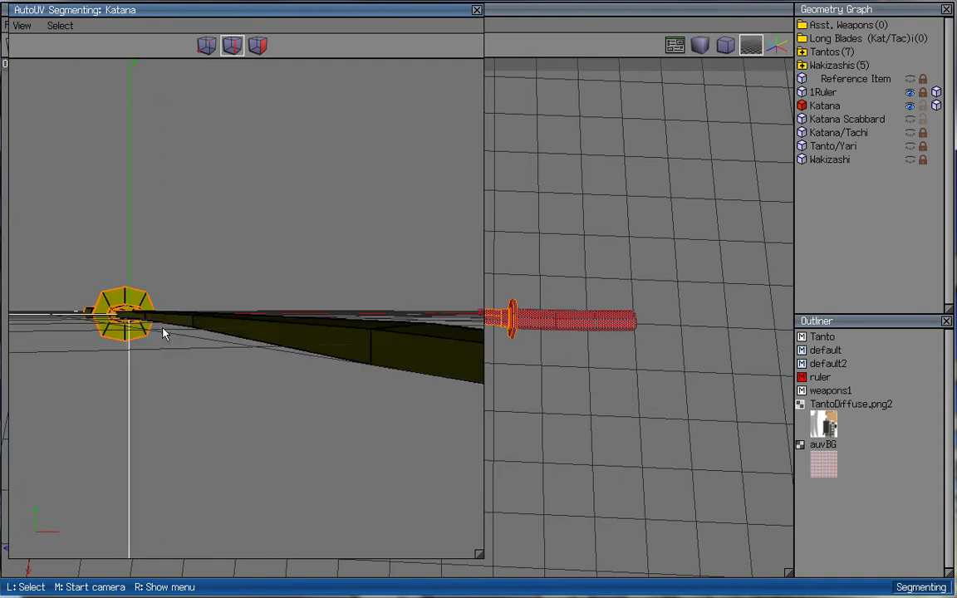
mouse_move(127, 318)
left_mouse_down()
mouse_move(398, 342)
mouse_move(384, 368)
left_mouse_up()
middle_click_drag(176, 338, 366, 333)
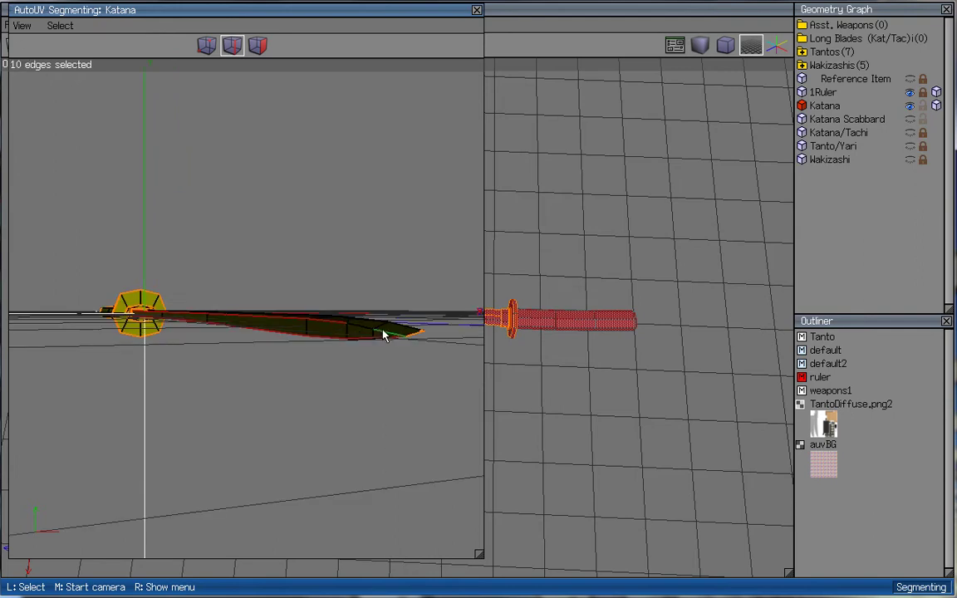
right_click(350, 291)
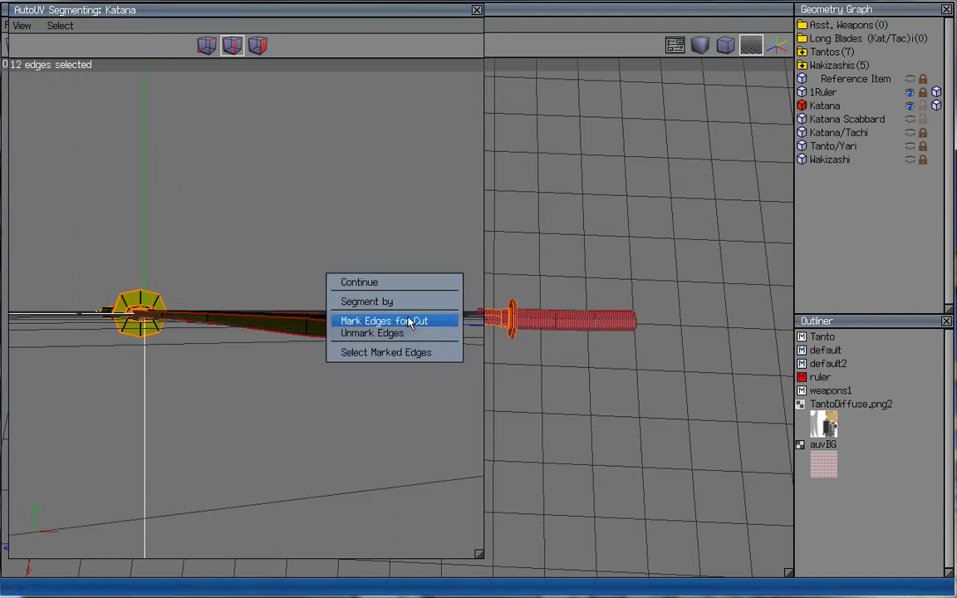
- Examine the marked cut edges on the blade, collar, guard and handle from several angles
middle_click(16, 363)
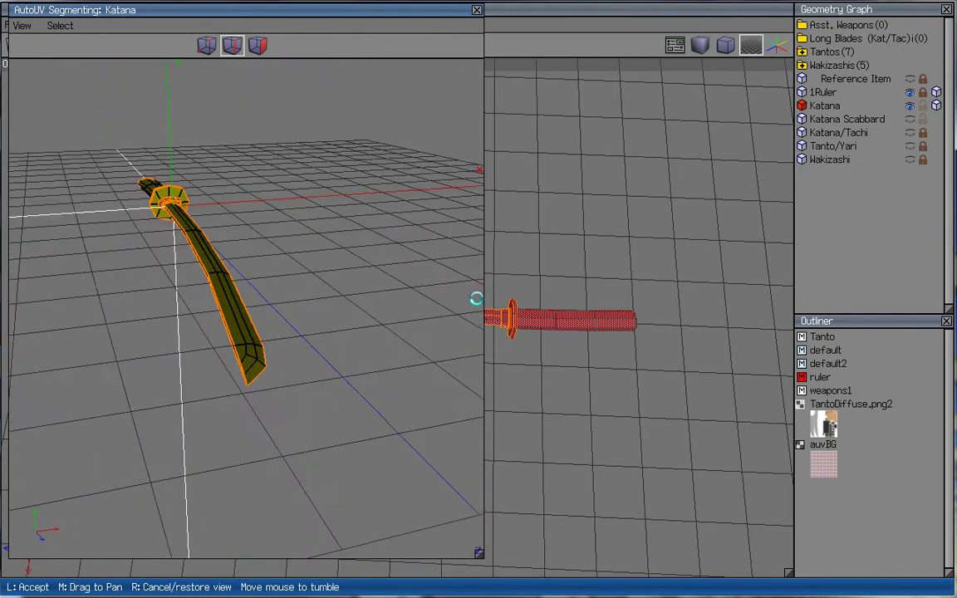
left_click(286, 349)
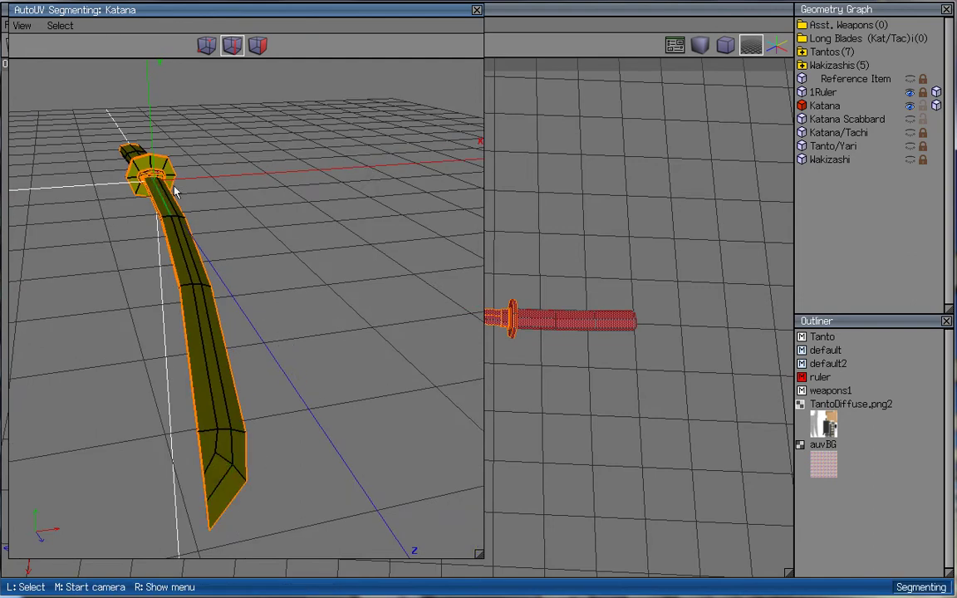
middle_click(221, 231)
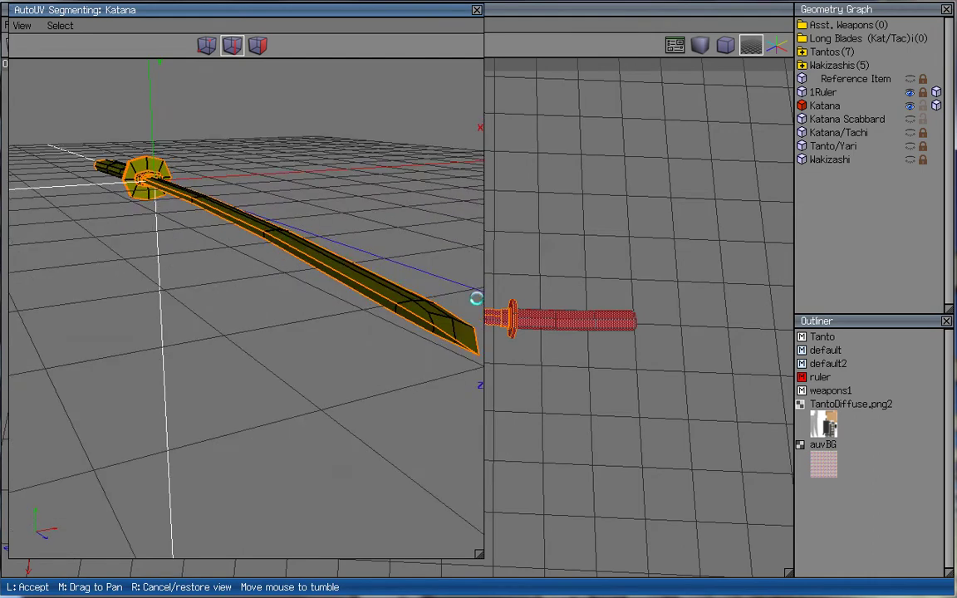
left_click(347, 349)
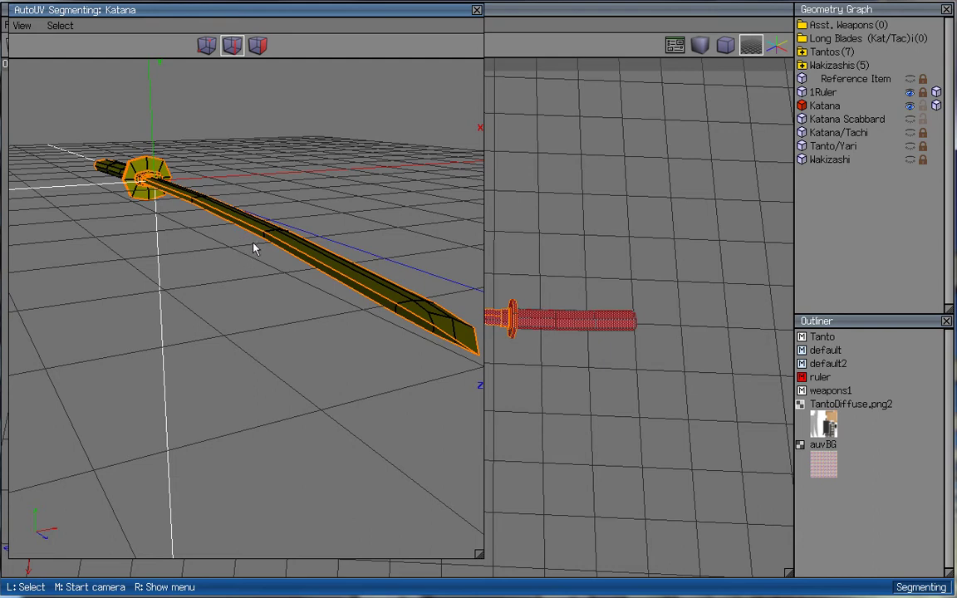
middle_click(263, 320)
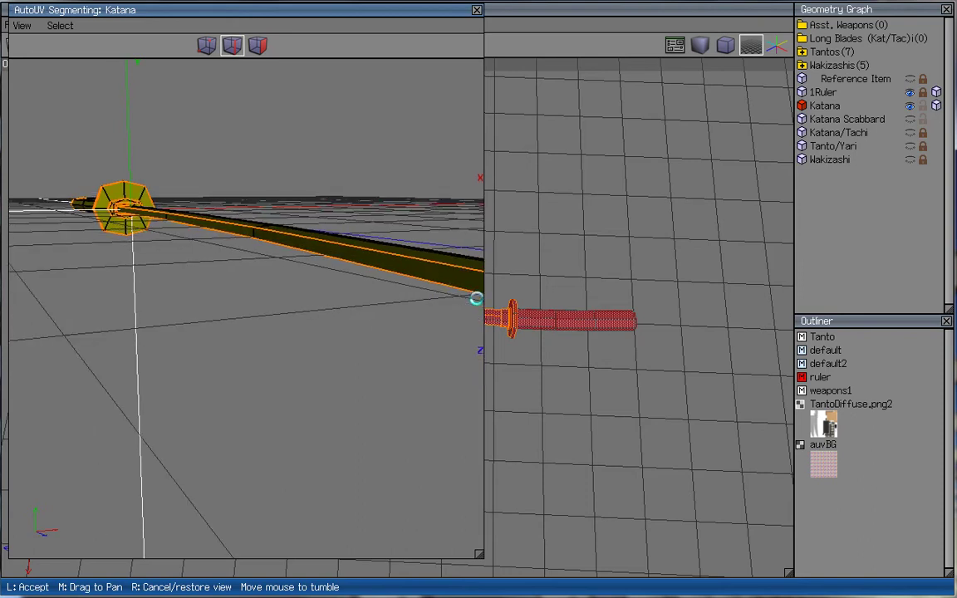
left_click(257, 322)
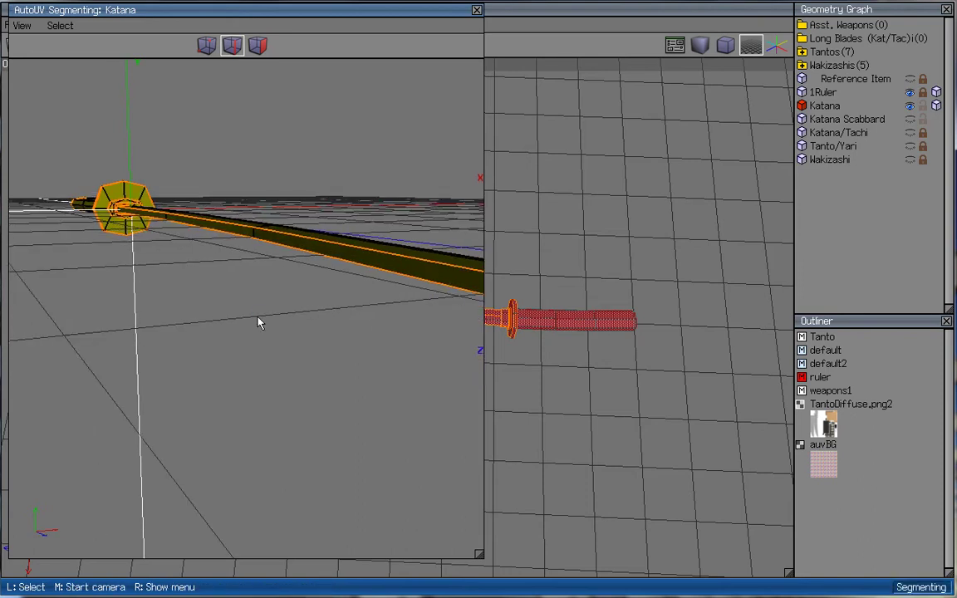
middle_click_drag(259, 348, 236, 341)
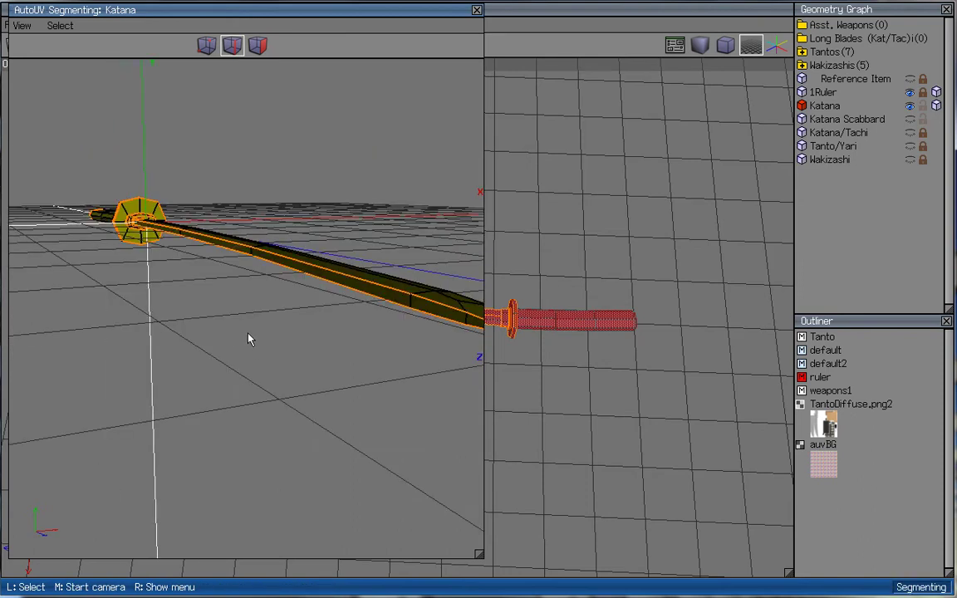
middle_click(246, 348)
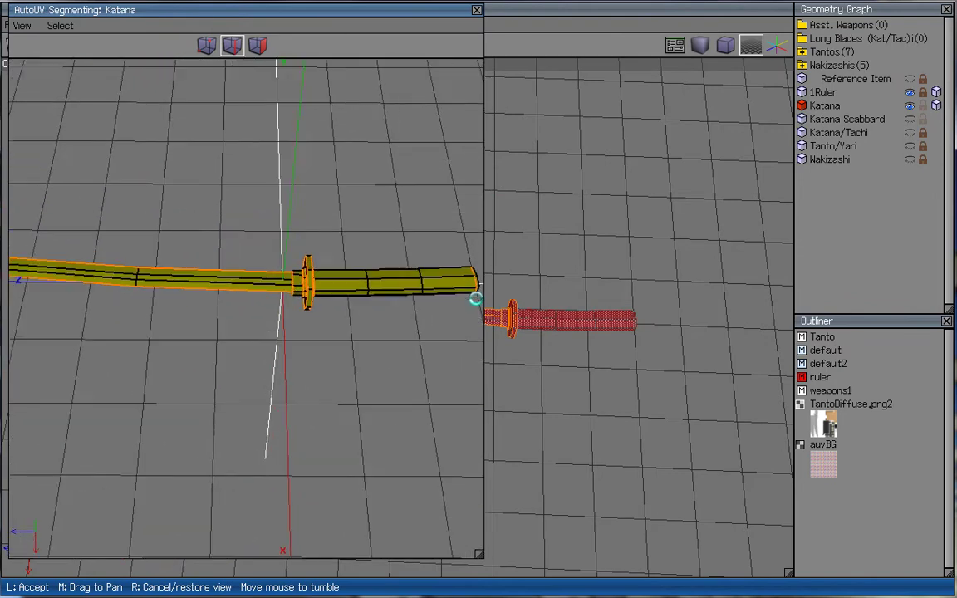
left_click(476, 299)
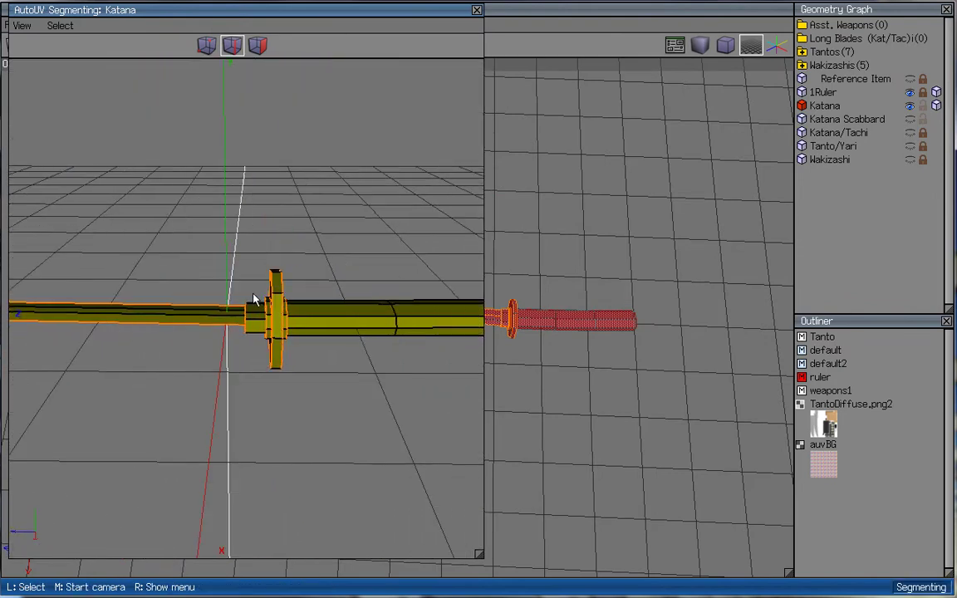
- Select one seam edge on the side of the collar, the guard's rim and the spacer rings beside it
scroll(356, 316, "up", 4)
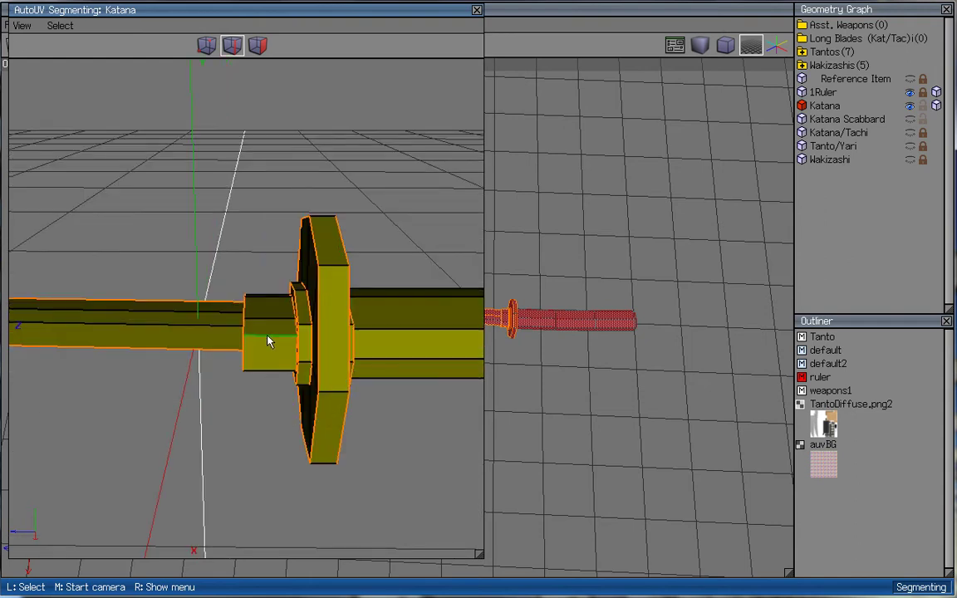
left_click(267, 341)
left_click(322, 268)
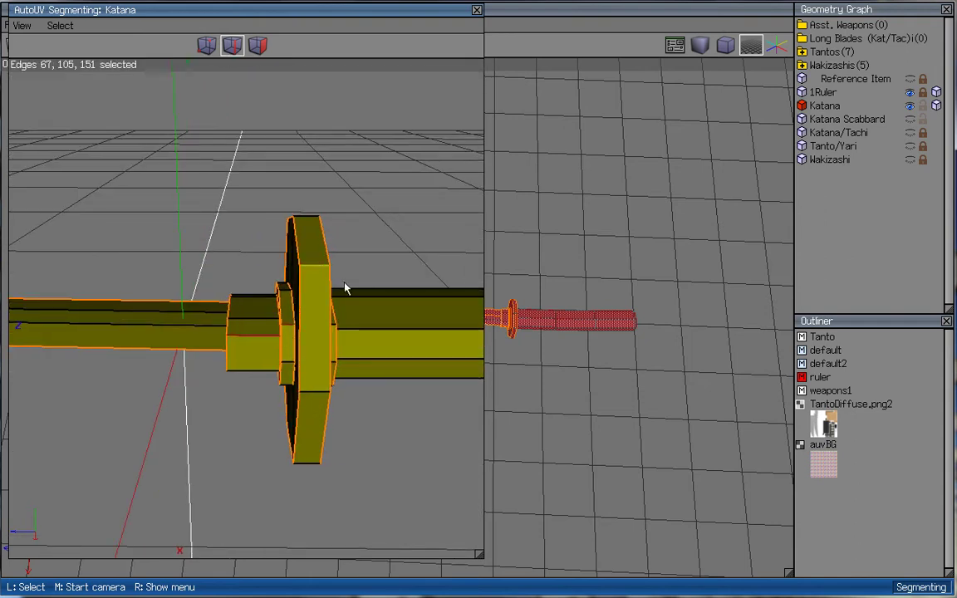
key("Right")
key("Right")
key("Right")
key("Right")
key("Right")
key("Right")
left_click(243, 325)
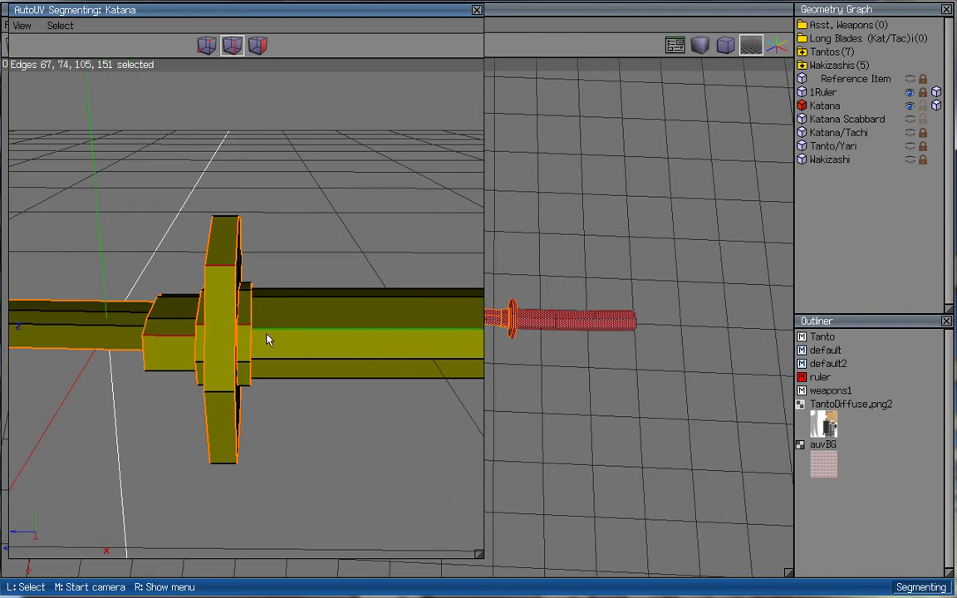
- Add the lengthwise edges along one side of the handle from guard to pommel and mark all selected edges for cutting
left_click(267, 340)
middle_click(475, 296)
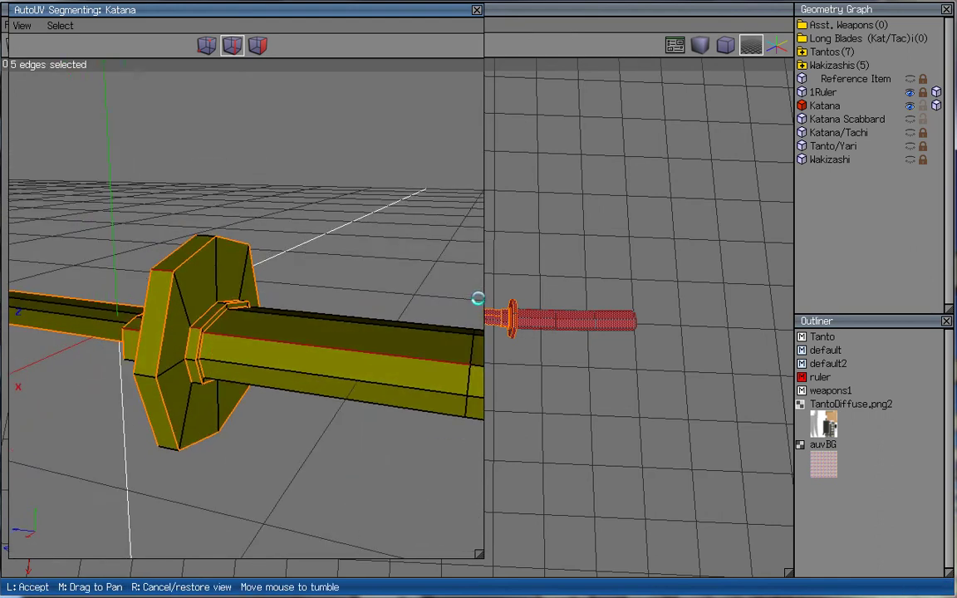
left_click(363, 338)
left_click(363, 338)
scroll(350, 346, "down", 3)
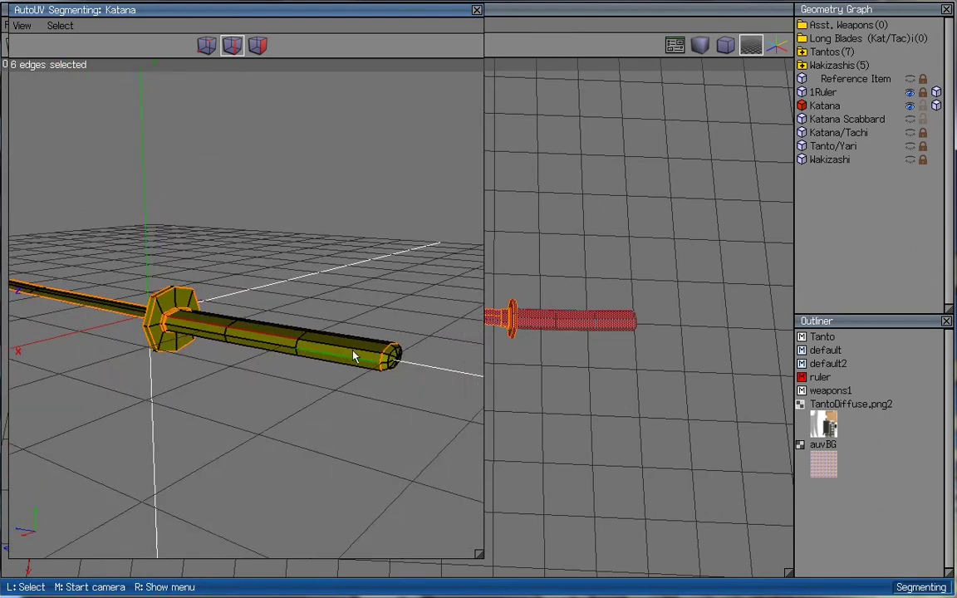
middle_click(349, 382)
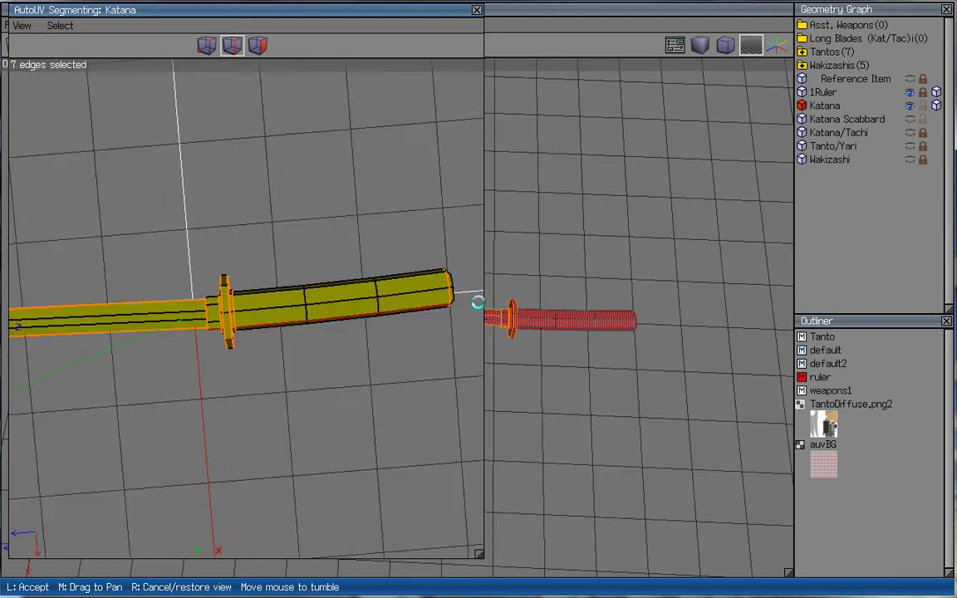
left_click(279, 217)
right_click(279, 218)
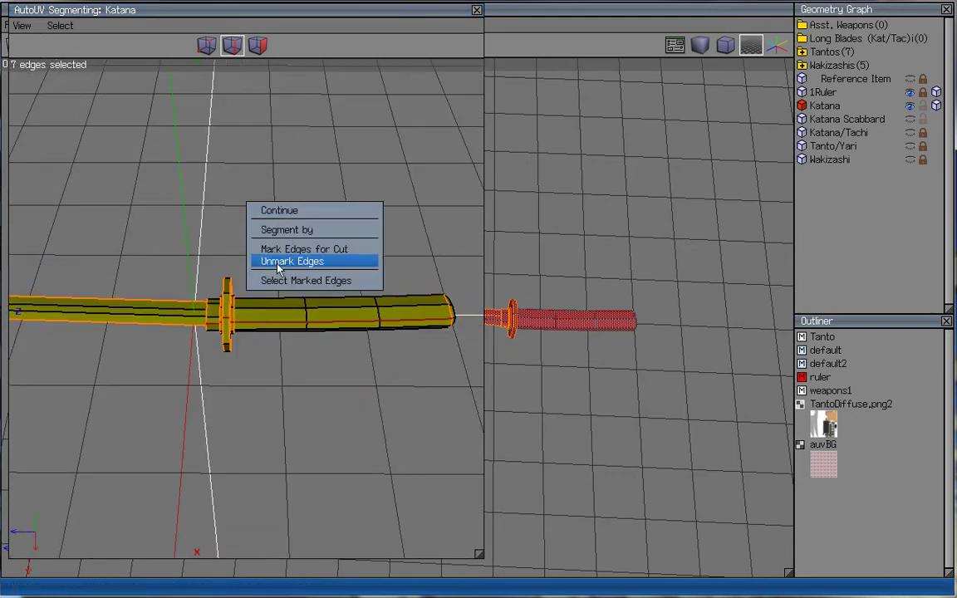
left_click(304, 248)
- Examine the marked cut edges on the handle, pommel, guard and blade from several angles
mouse_move(445, 365)
left_mouse_down()
mouse_move(467, 390)
mouse_move(443, 350)
left_mouse_up()
scroll(177, 324, "down", 5)
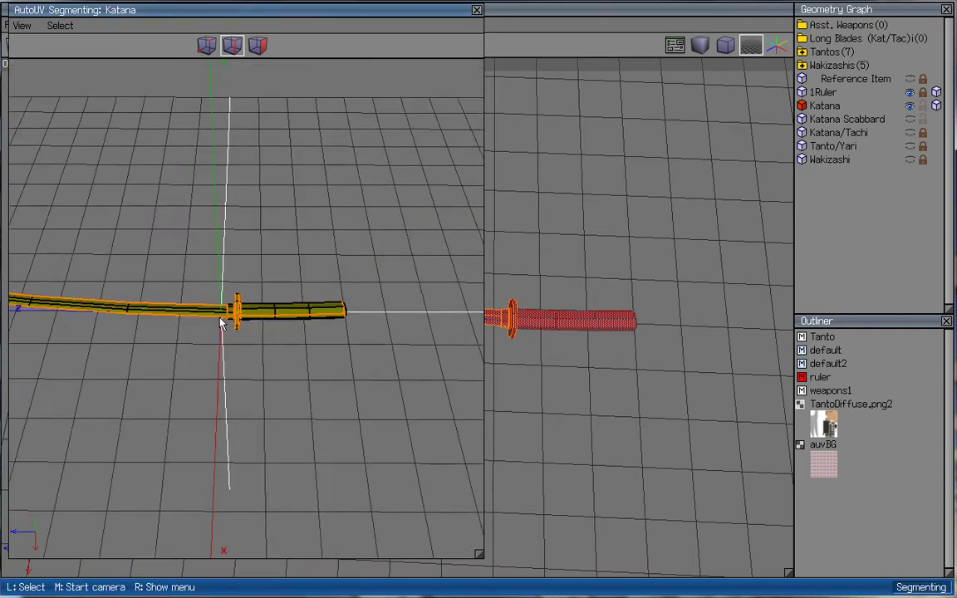
scroll(250, 345, "up", 5)
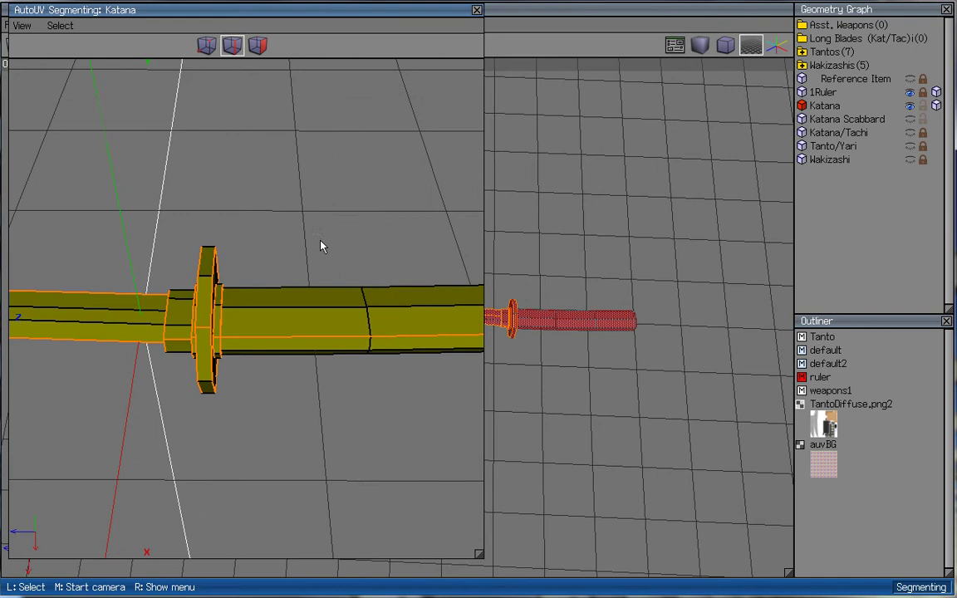
middle_click(324, 239)
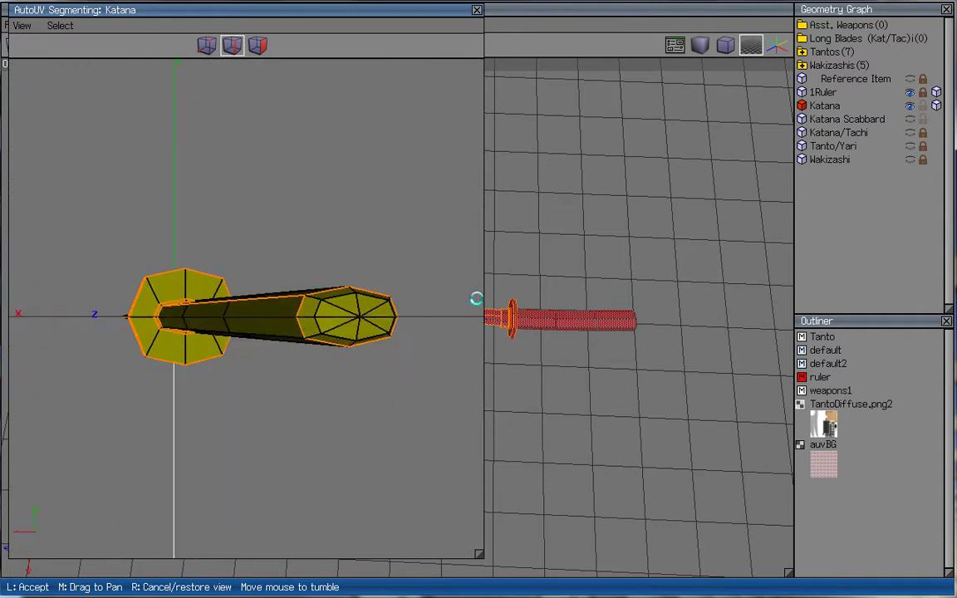
left_click(298, 259)
middle_click(318, 391)
left_click(314, 387)
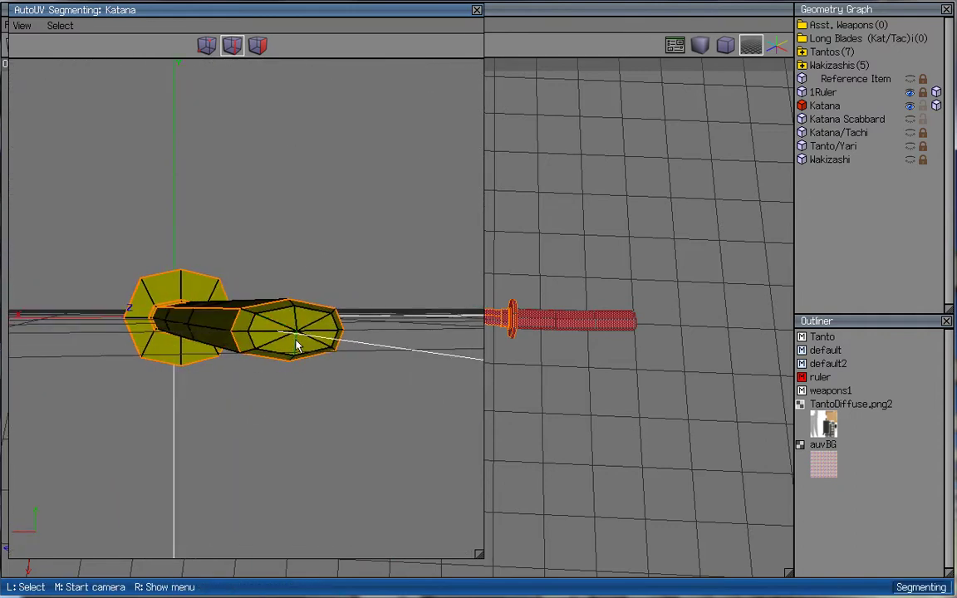
middle_click(477, 304)
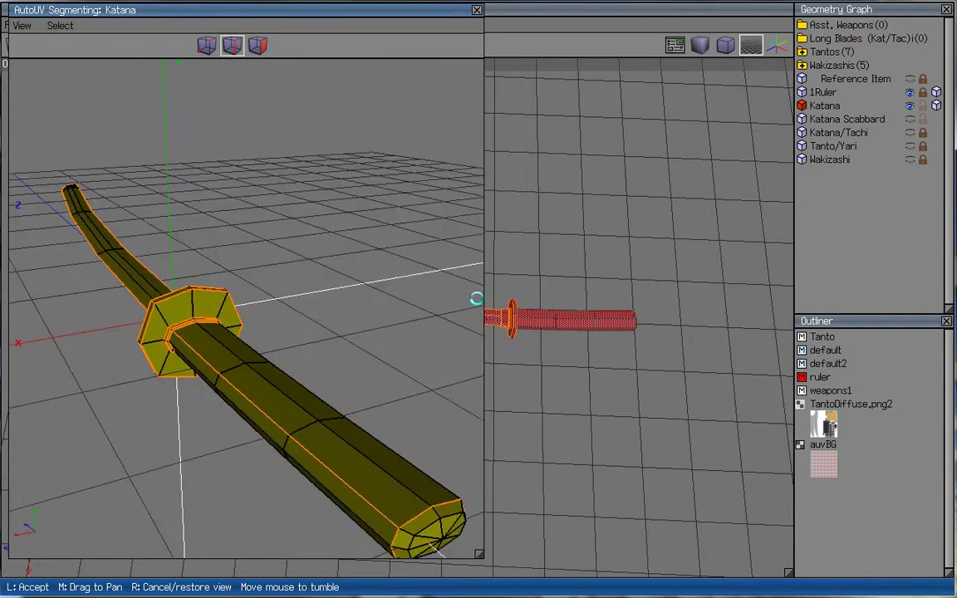
left_click(314, 239)
- Continue from segmenting and generate the katana's UV charts with Unfolding
right_click(301, 202)
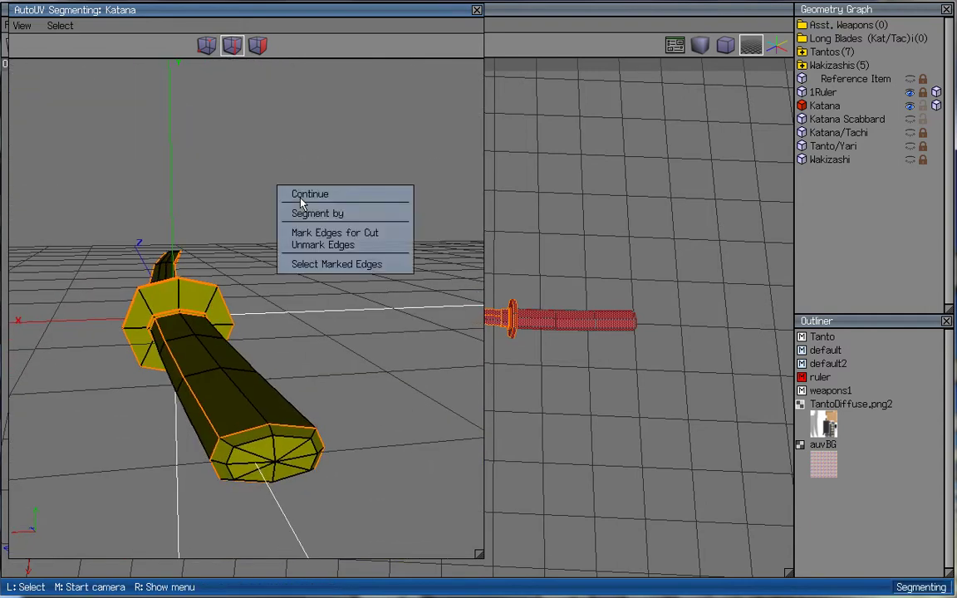
left_click(324, 195)
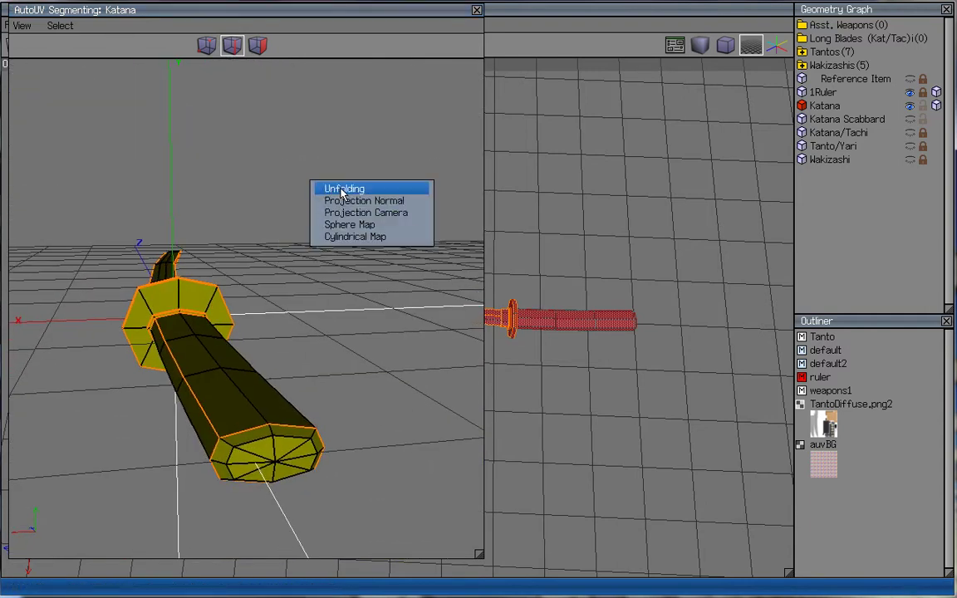
left_click(342, 191)
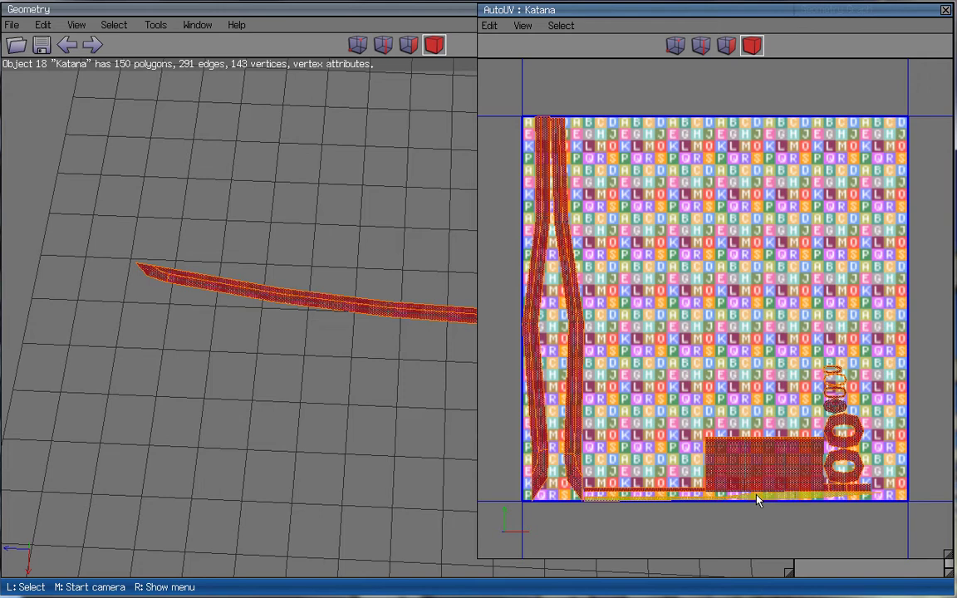
- Narrow the selection to the blade's faces by deselecting the guard, ring, pommel, handle and collar charts
middle_click(476, 298)
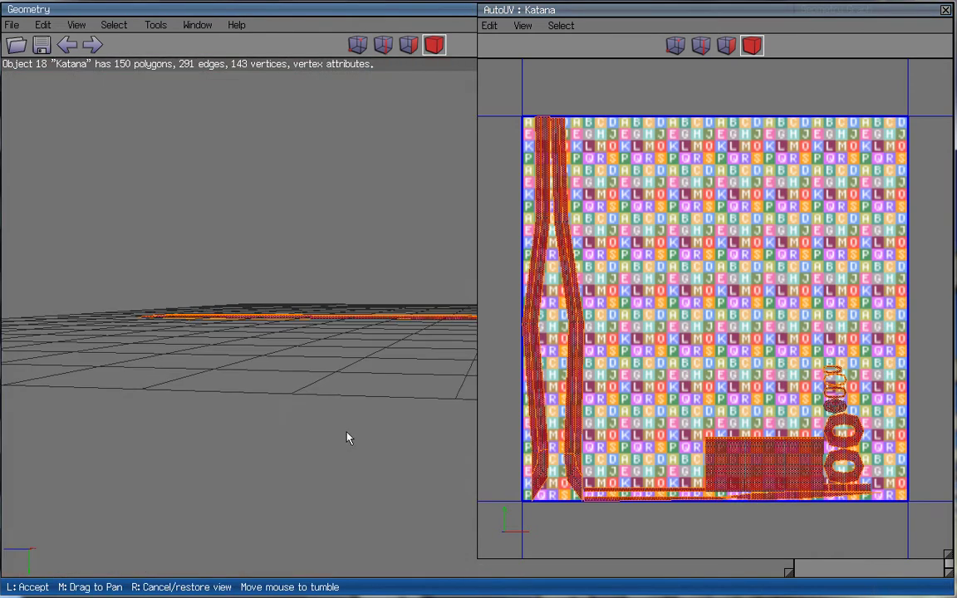
left_click(348, 438)
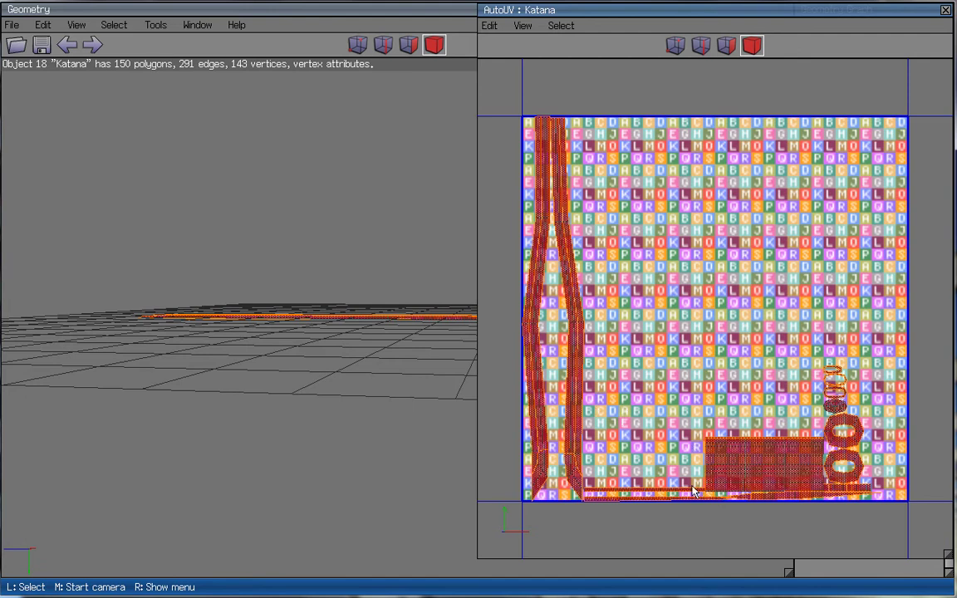
middle_click(166, 378)
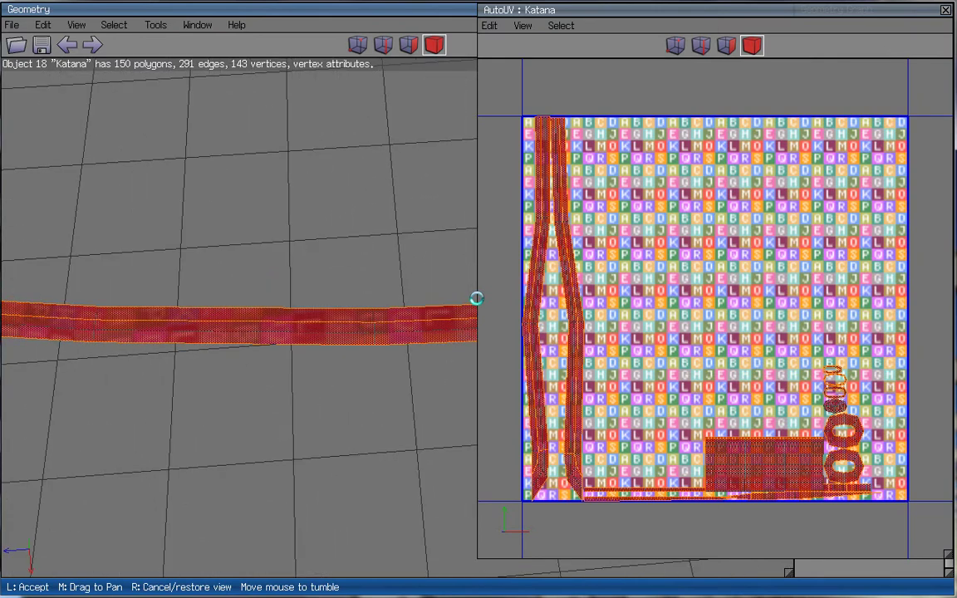
left_click(476, 297)
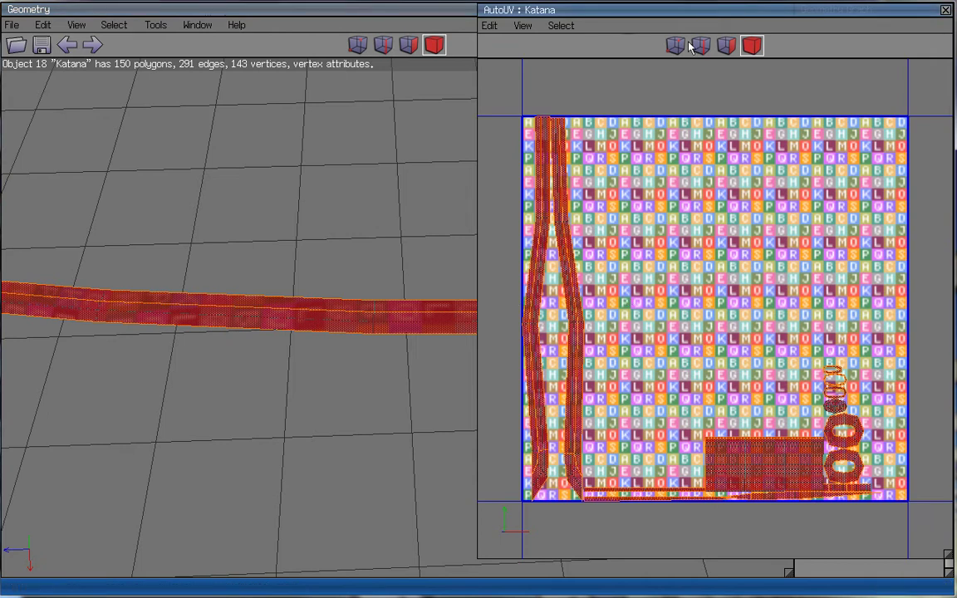
left_click(726, 45)
left_click_drag(882, 359, 741, 429)
left_click(751, 45)
left_click_drag(856, 345, 745, 478)
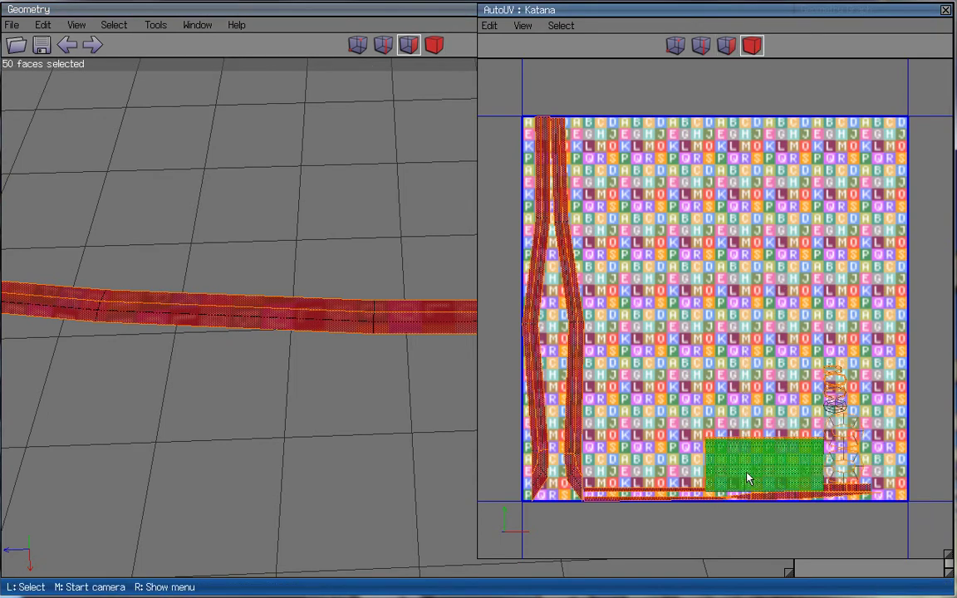
middle_click(295, 422)
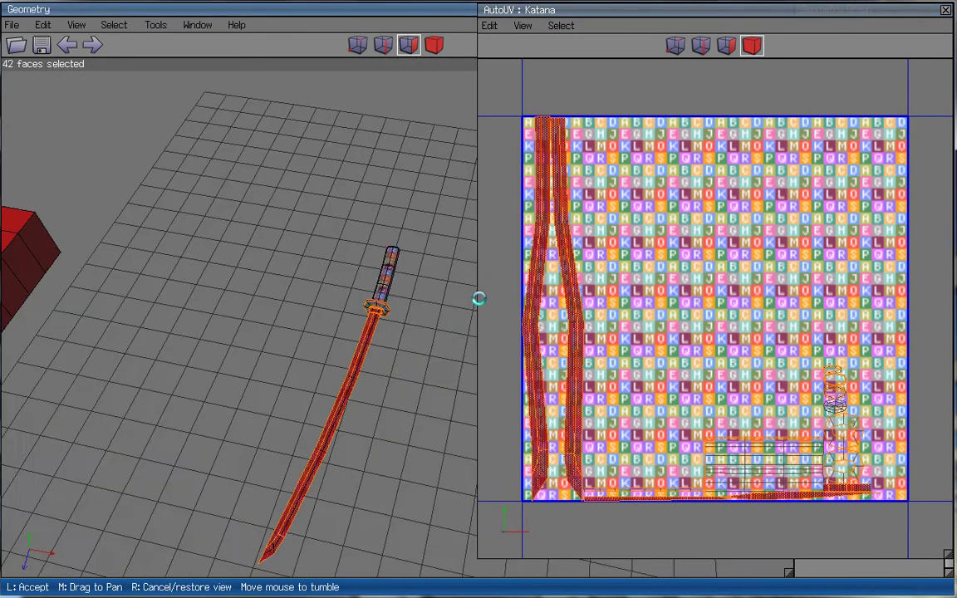
left_click(477, 298)
scroll(302, 413, "up", 5)
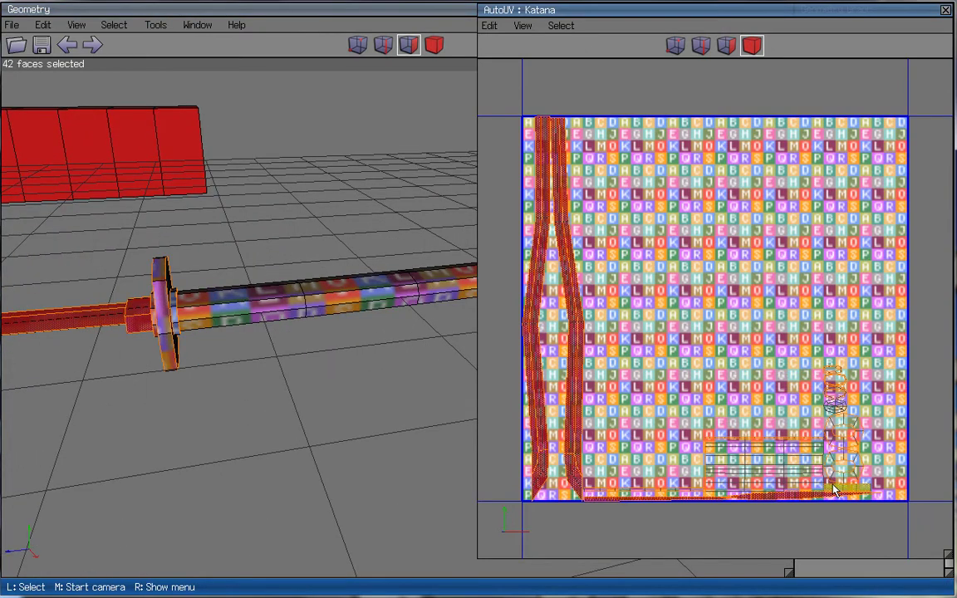
scroll(205, 265, "down", 6)
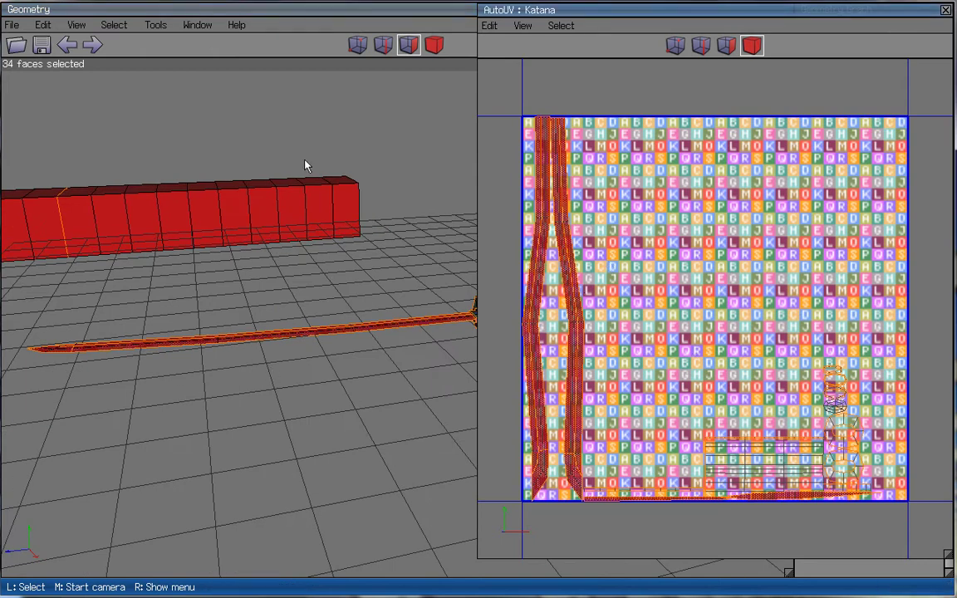
- Start UV mapping on the selected blade faces in segmenting mode
right_click(301, 343)
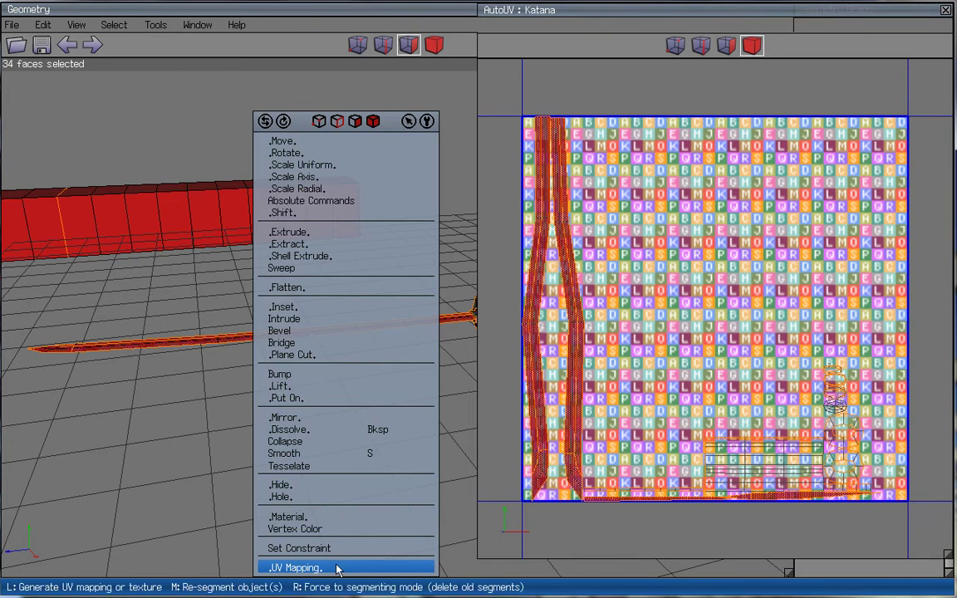
left_click(337, 569)
middle_click(279, 347)
left_click(279, 345)
scroll(286, 342, "up", 8)
scroll(311, 299, "down", 3)
middle_click_drag(341, 245, 373, 215)
- Select all of the blade's faces and segment them by Projection
left_click_drag(430, 228, 5, 449)
right_click(278, 221)
left_click(279, 219)
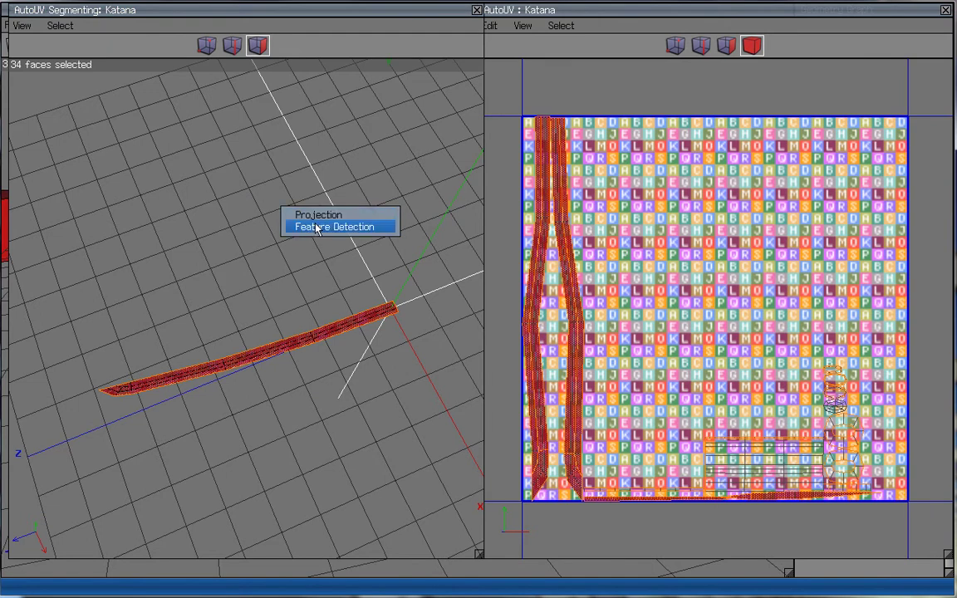
left_click(317, 213)
- Clear the face selection and continue from segmenting to generate new UV charts for the blade
key("space")
middle_click(304, 276)
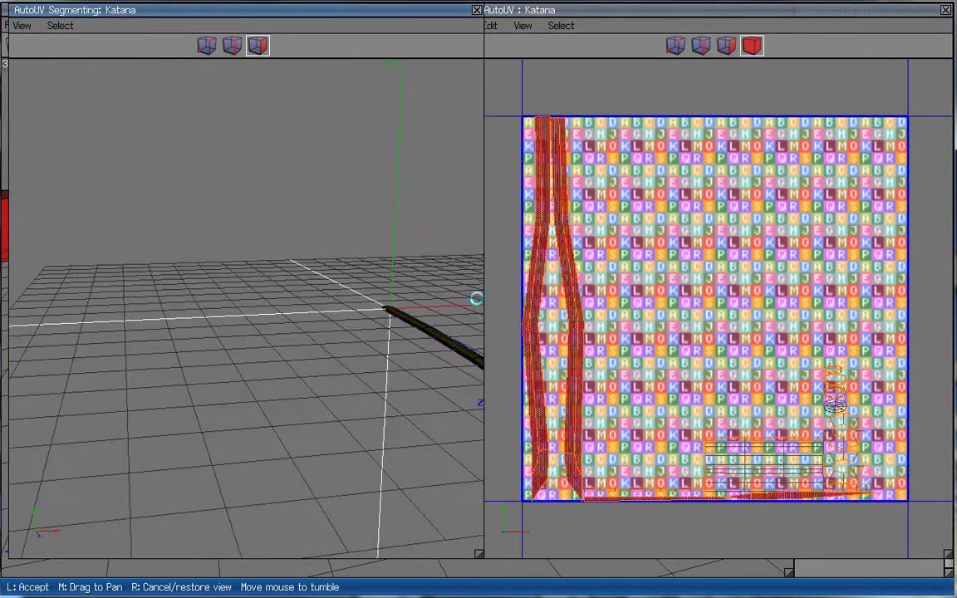
left_click(475, 299)
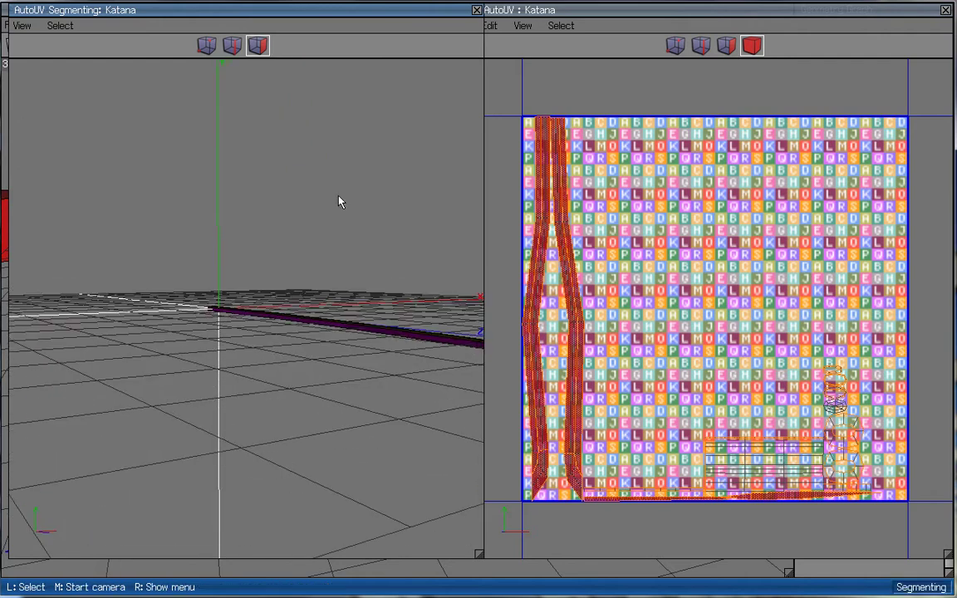
right_click(339, 194)
left_click(370, 200)
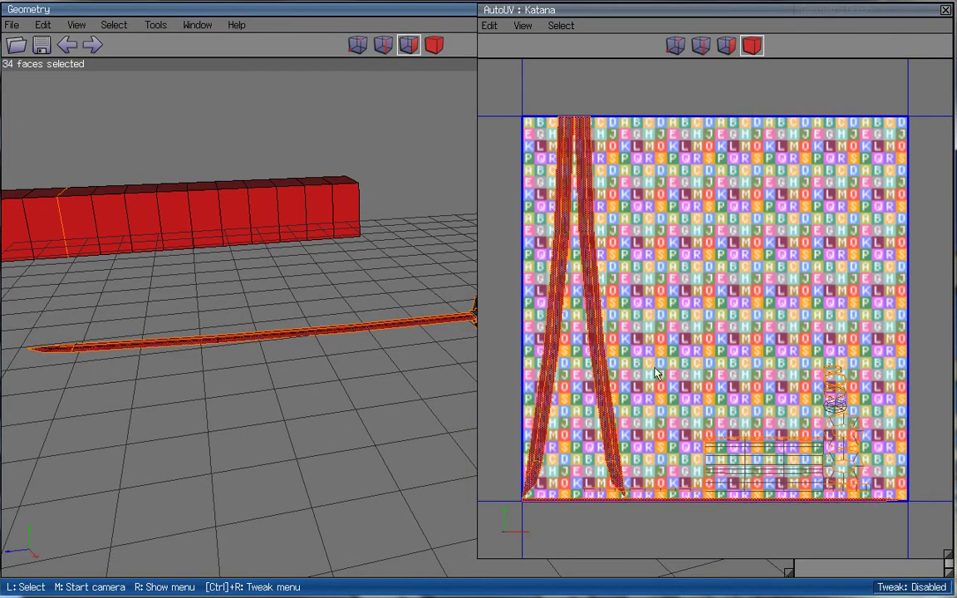
- Deselect the blade charts in the UV layout and bring the handle, guard and ring charts into close view
left_click_drag(730, 303, 741, 371)
scroll(662, 364, "up", 5)
scroll(648, 349, "down", 8)
left_click_drag(737, 326, 669, 336, "ctrl")
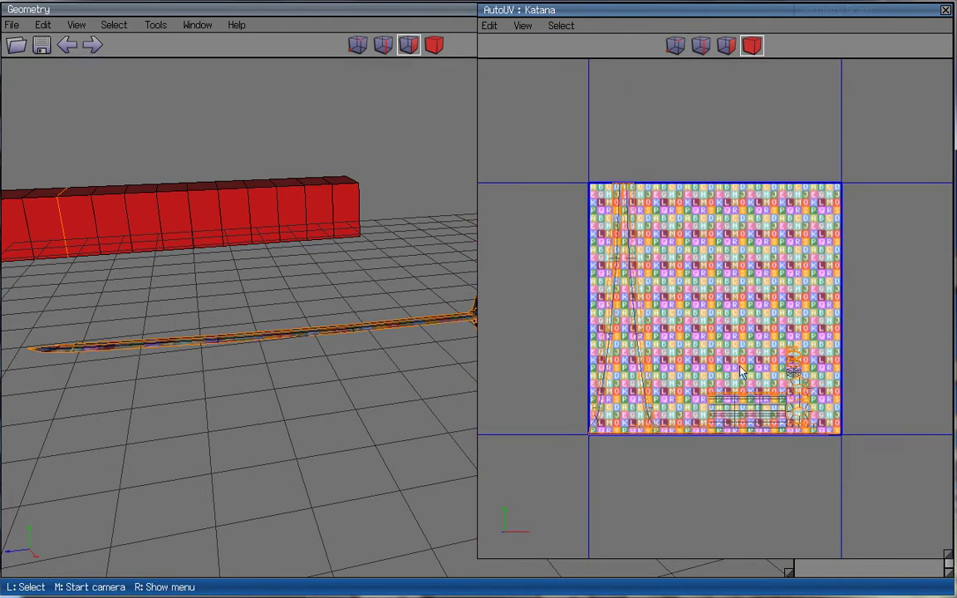
scroll(790, 328, "up", 5)
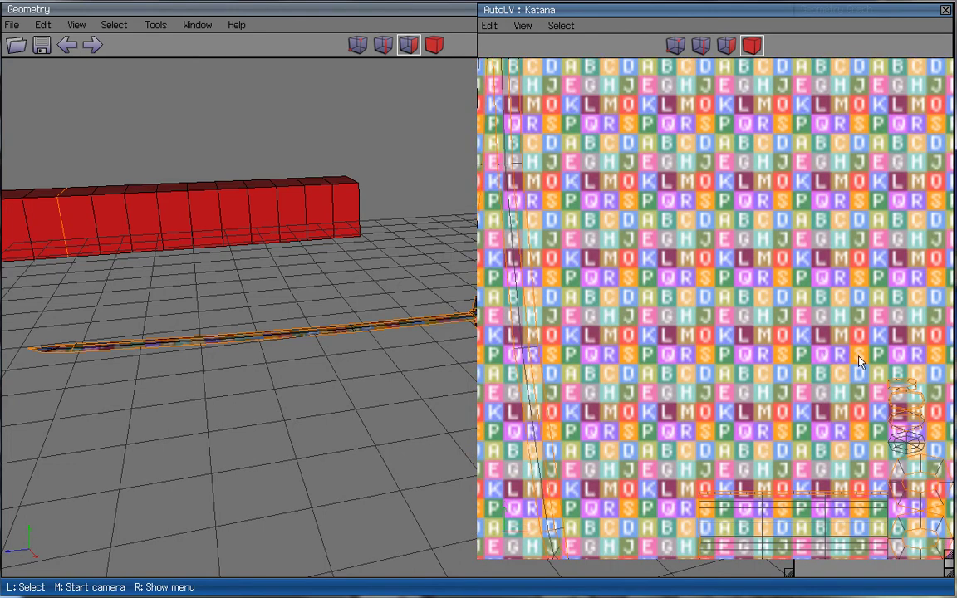
middle_click_drag(919, 373, 903, 336)
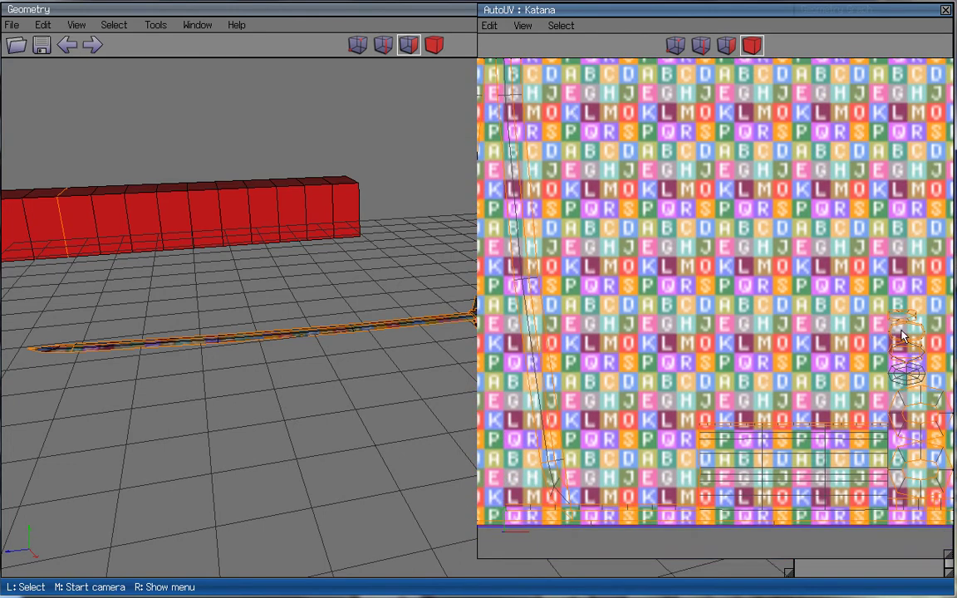
- Select the flat faces of the two small rings on either side of the guard
middle_click(472, 364)
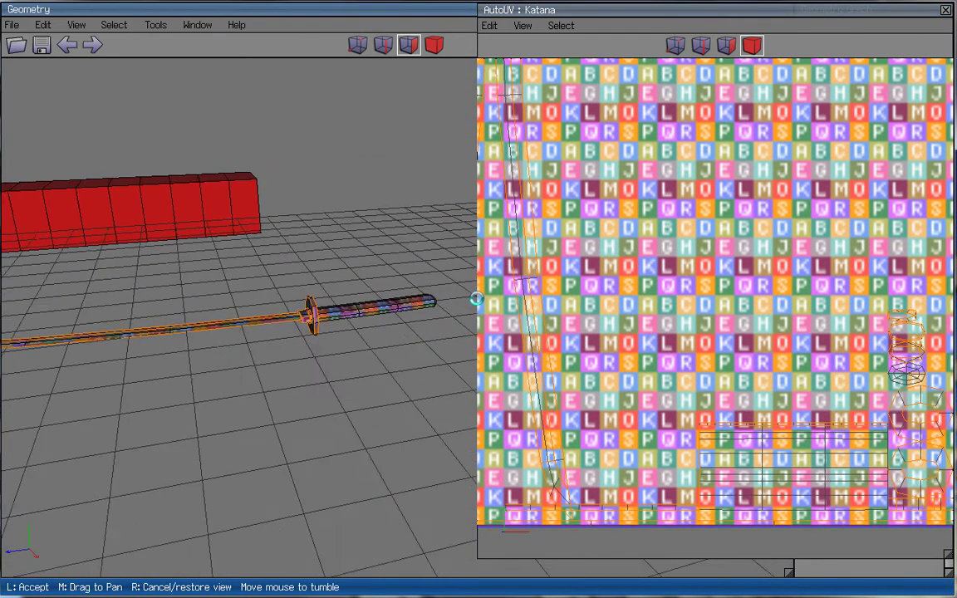
scroll(476, 299, "up", 5)
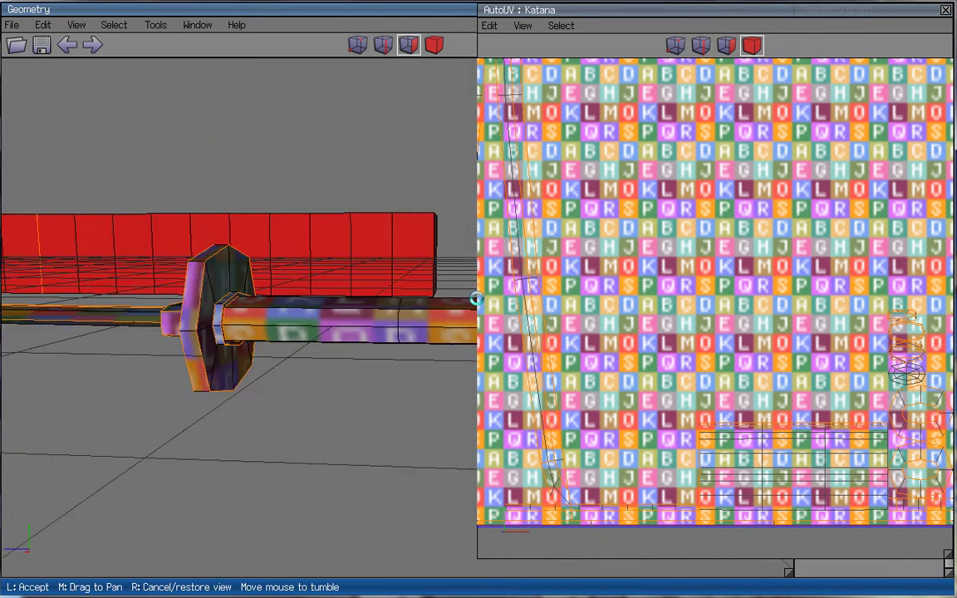
left_click(476, 299)
left_click(233, 304)
middle_click(220, 419)
left_click(208, 307)
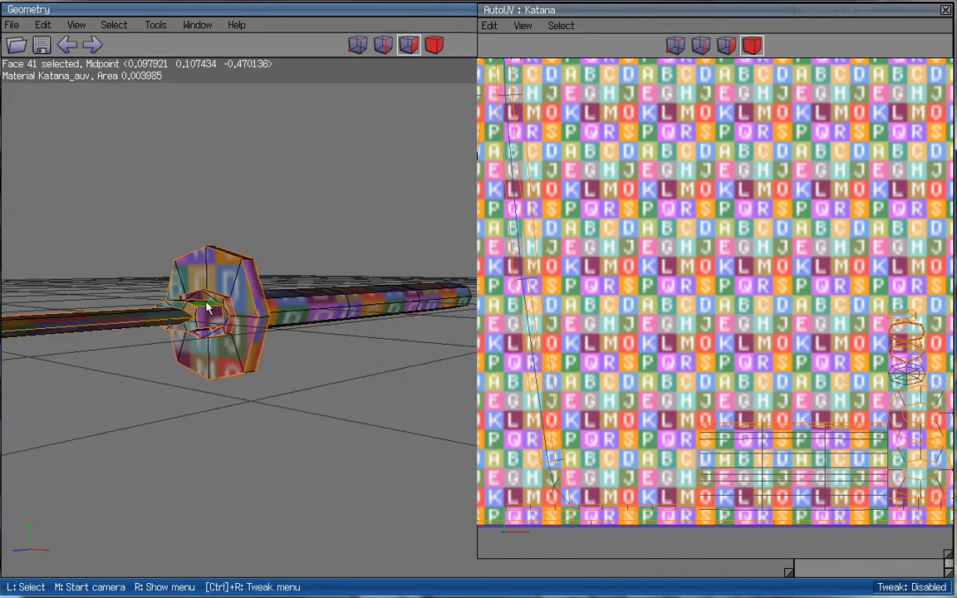
left_click(215, 304)
middle_click(375, 422)
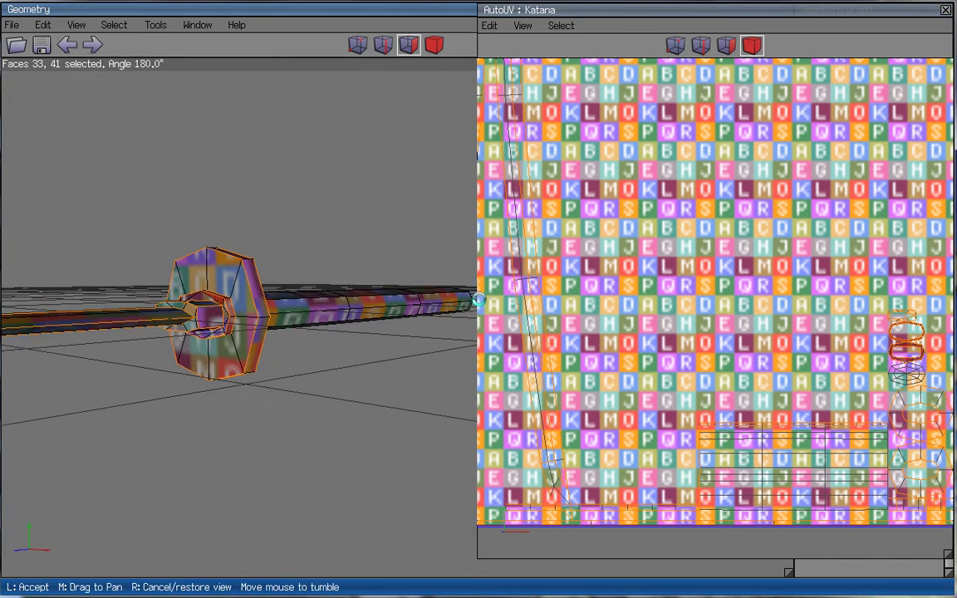
left_click(941, 233)
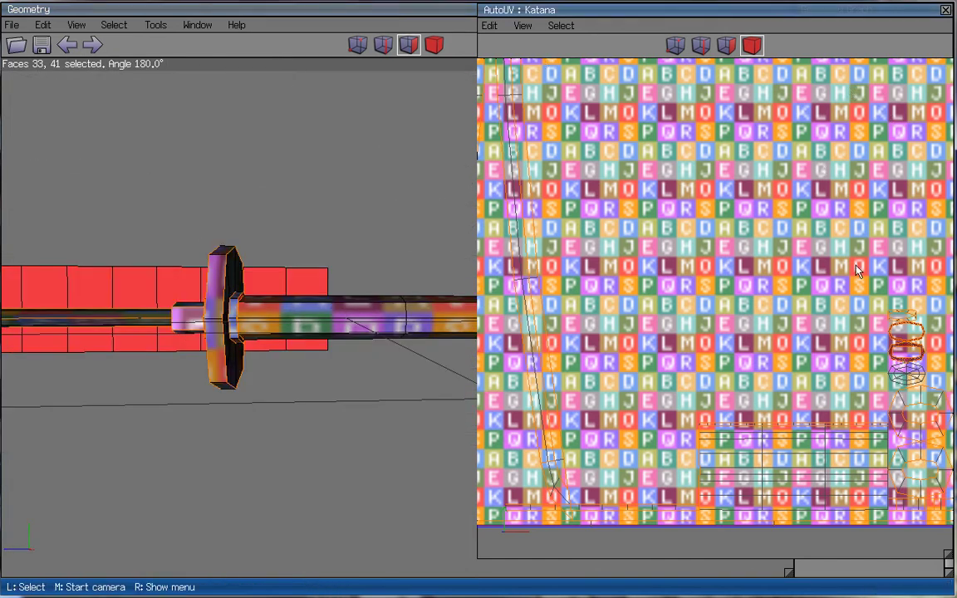
- Stack the two flat ring charts at the center of the UV layout with Move to, and clear the selection
scroll(837, 324, "down", 3)
right_click(740, 278)
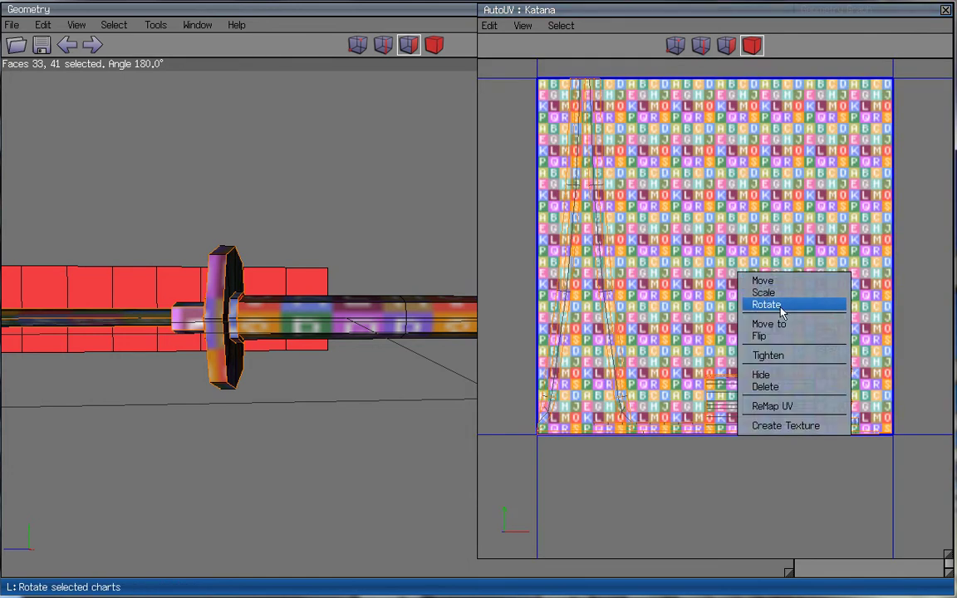
left_click(780, 324)
left_click(817, 317)
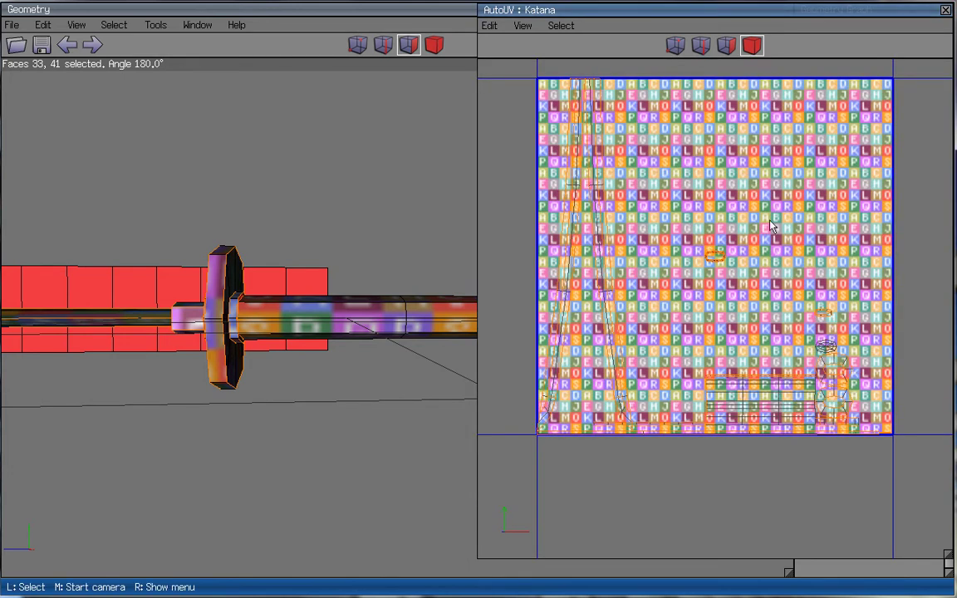
scroll(752, 218, "up", 5)
middle_click_drag(744, 210, 748, 353)
scroll(764, 347, "up", 5)
scroll(765, 346, "up", 3)
scroll(710, 370, "down", 5)
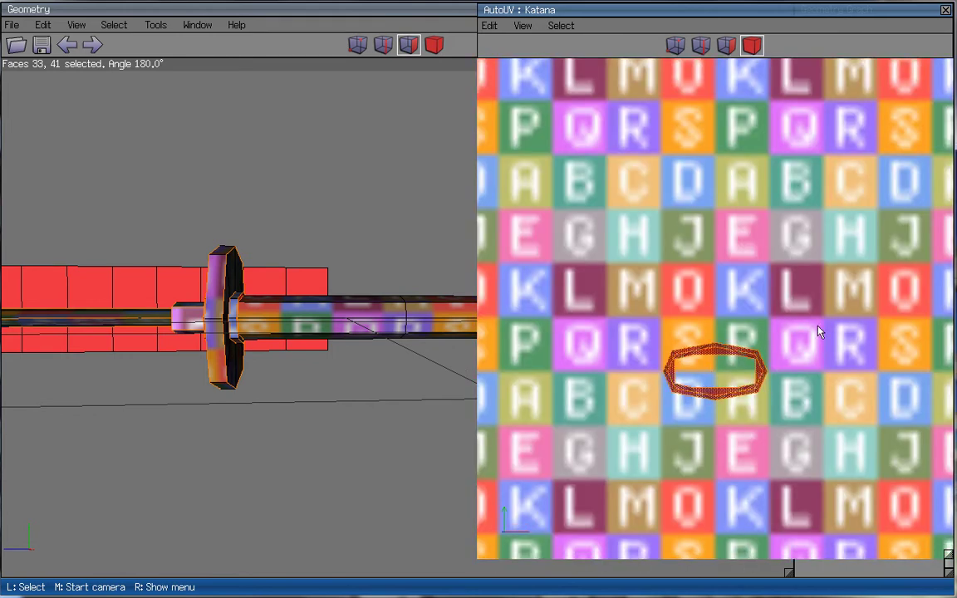
scroll(818, 330, "down", 8)
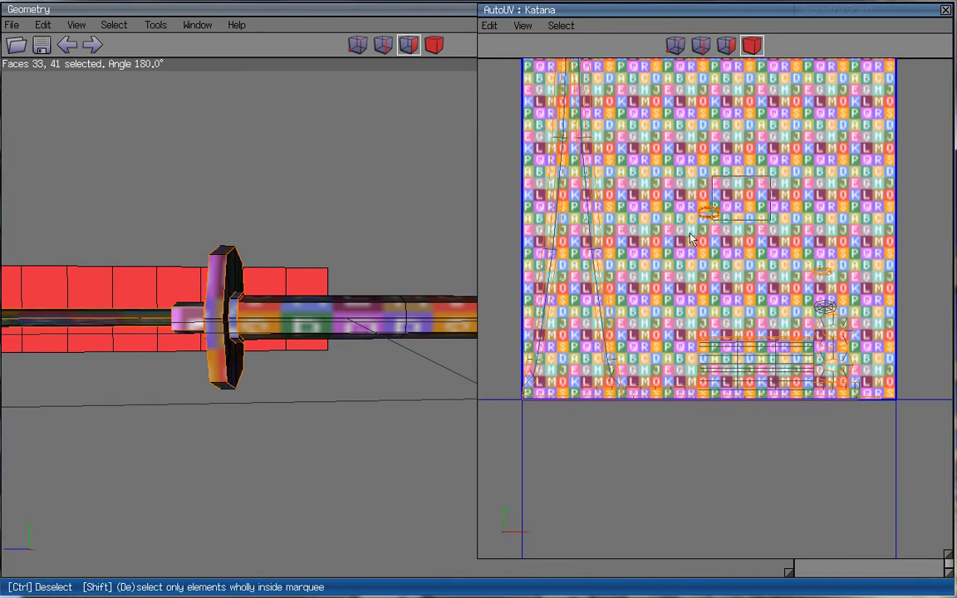
- Select the outer rim faces of both small rings and move their charts to the center of the UV layout
left_click(238, 314)
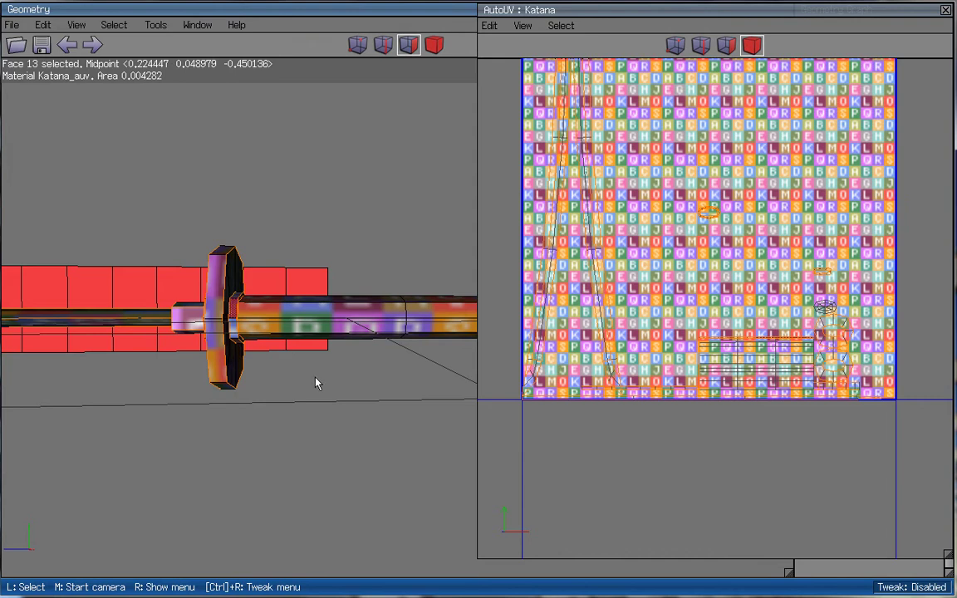
middle_click(317, 382)
left_click(316, 382)
left_click(458, 327)
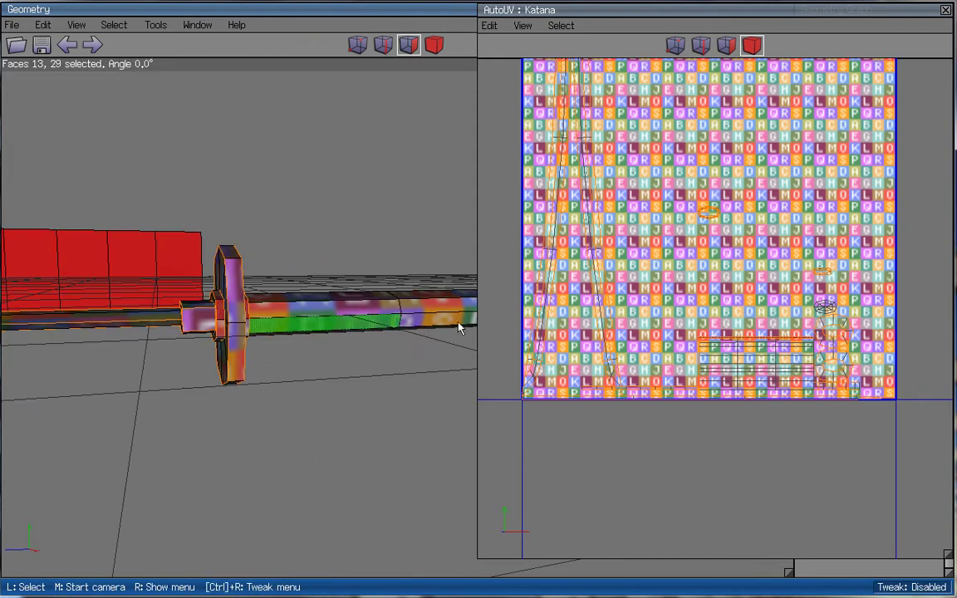
right_click(747, 301)
right_click(720, 319)
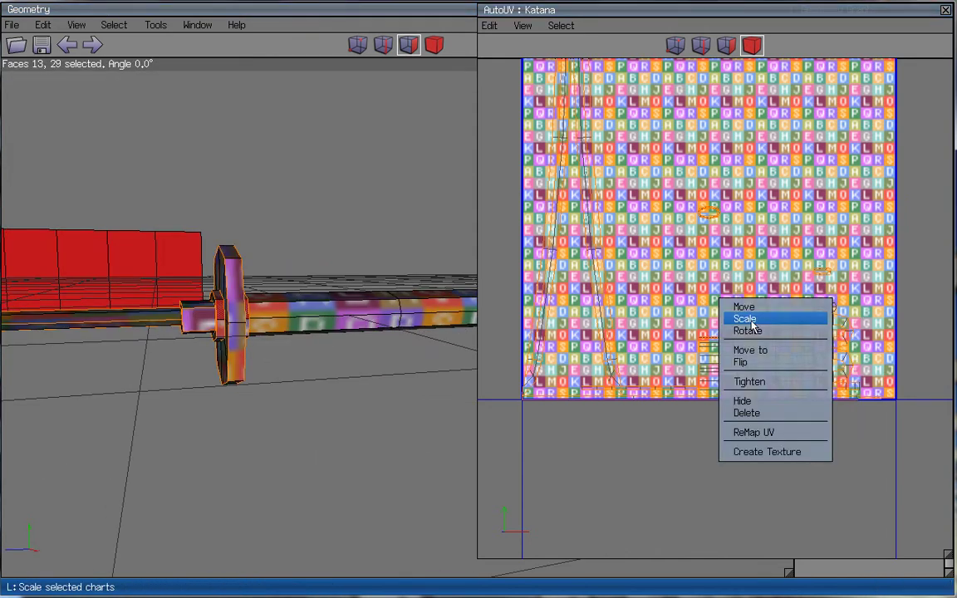
left_click(776, 349)
- Examine how the ring and rim charts overlap at the center of the UV layout
scroll(781, 321, "up", 5)
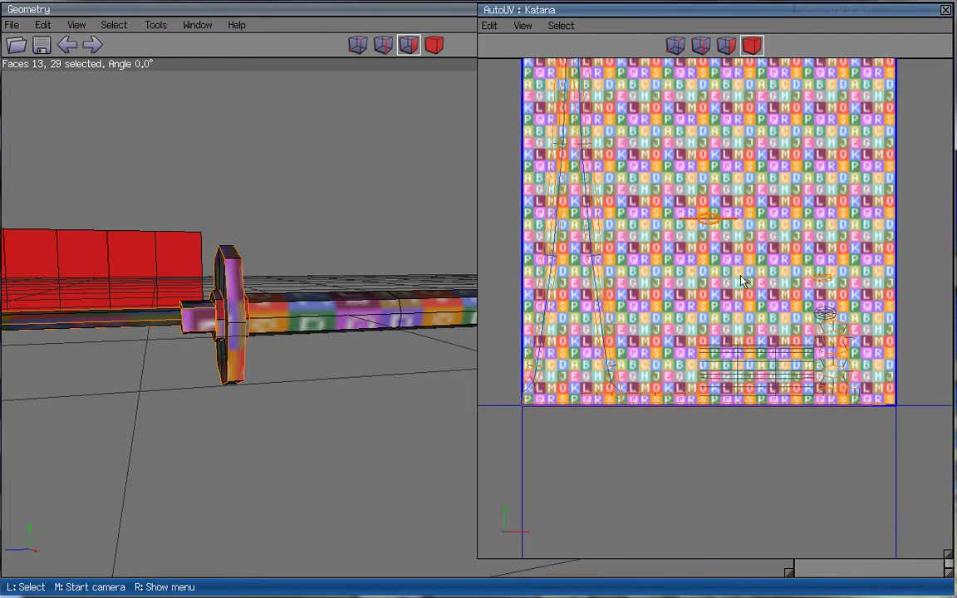
scroll(700, 309, "up", 3)
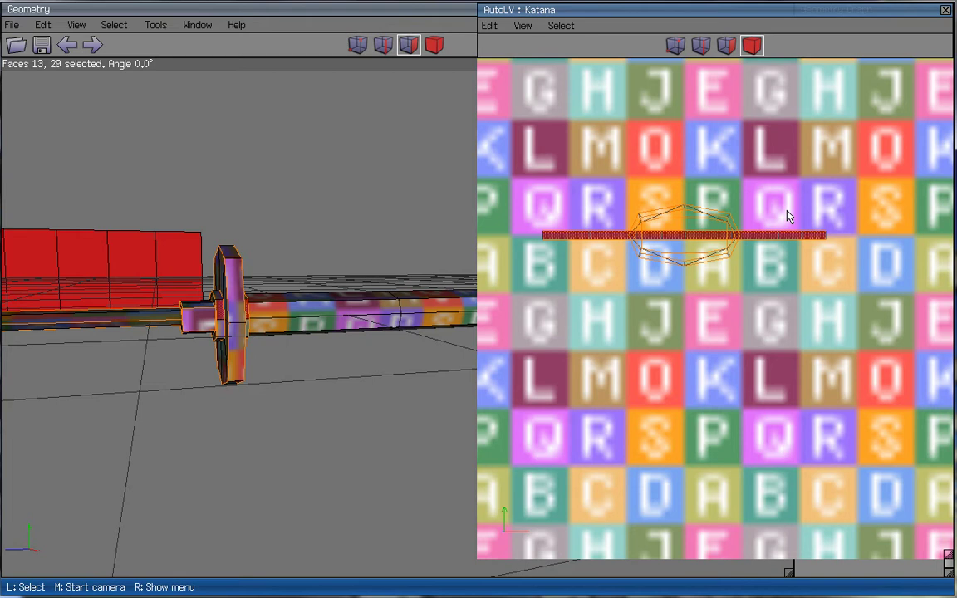
scroll(760, 196, "up", 3)
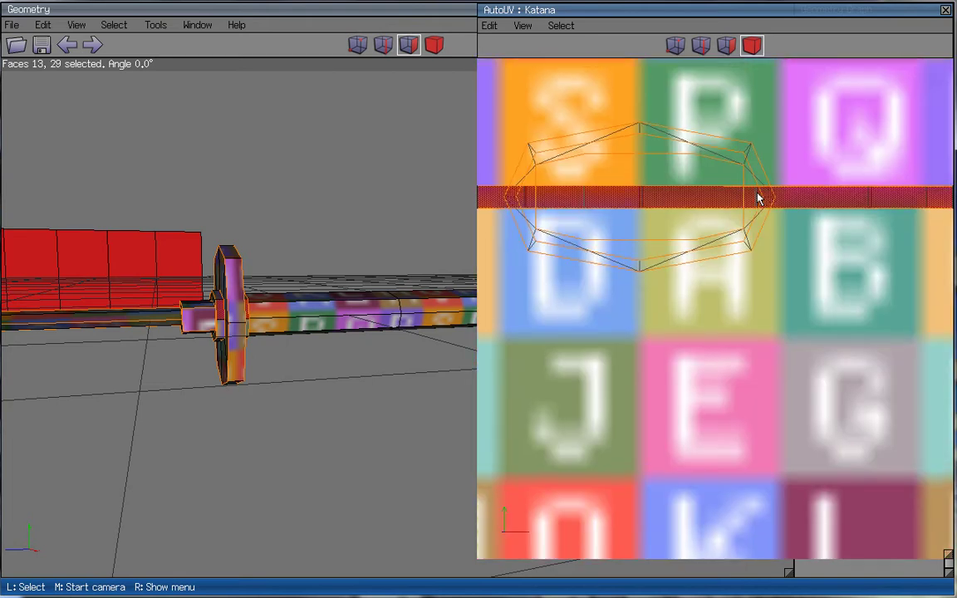
scroll(759, 198, "down", 1)
scroll(771, 198, "down", 4)
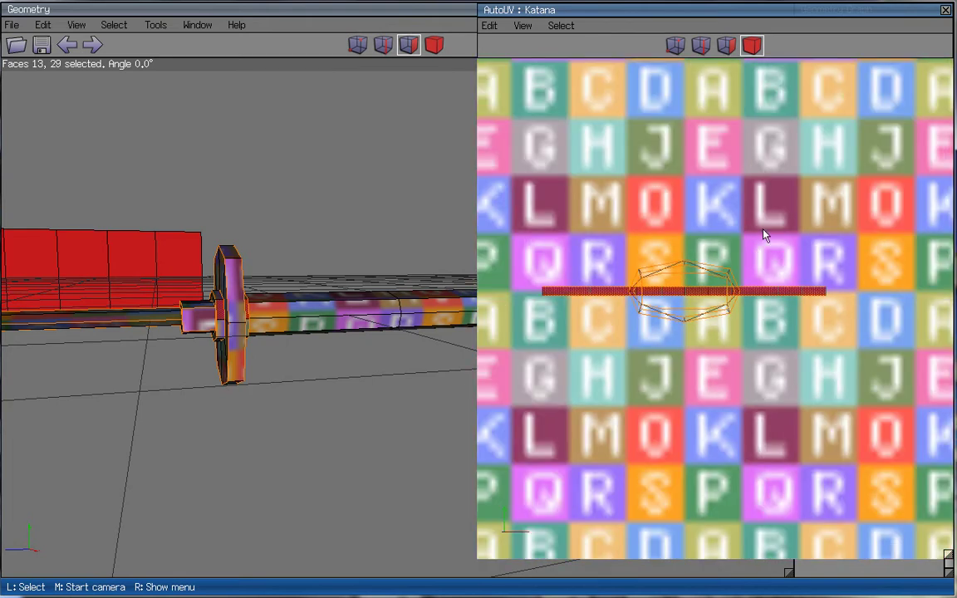
scroll(758, 254, "down", 5)
right_click(749, 259)
left_click(752, 251)
left_click(790, 254)
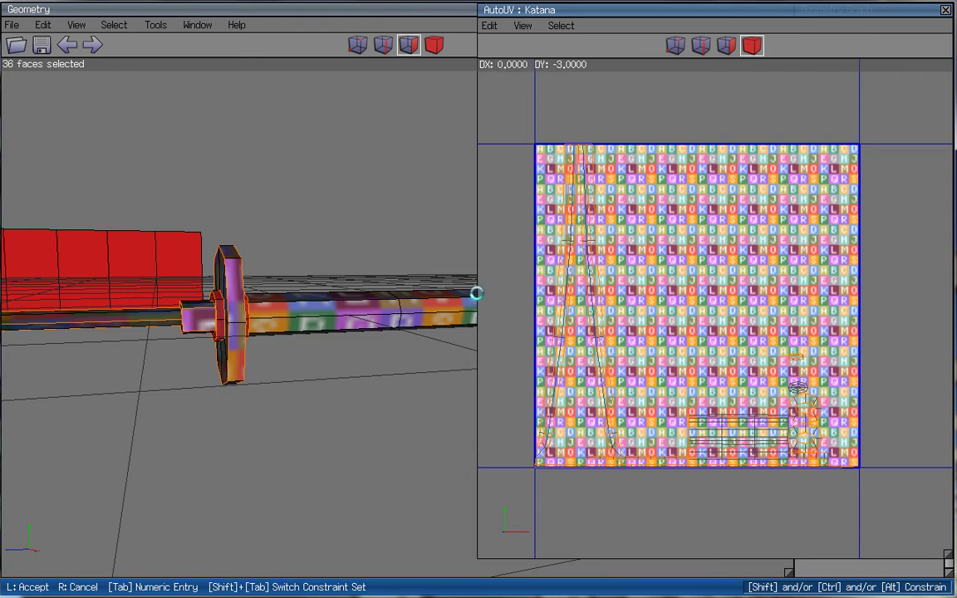
left_click(476, 298)
- Move the stacked ring and rim charts freely to the upper-right corner of the UV layout and deselect them
right_click(720, 257)
left_click(721, 245)
left_click(736, 240)
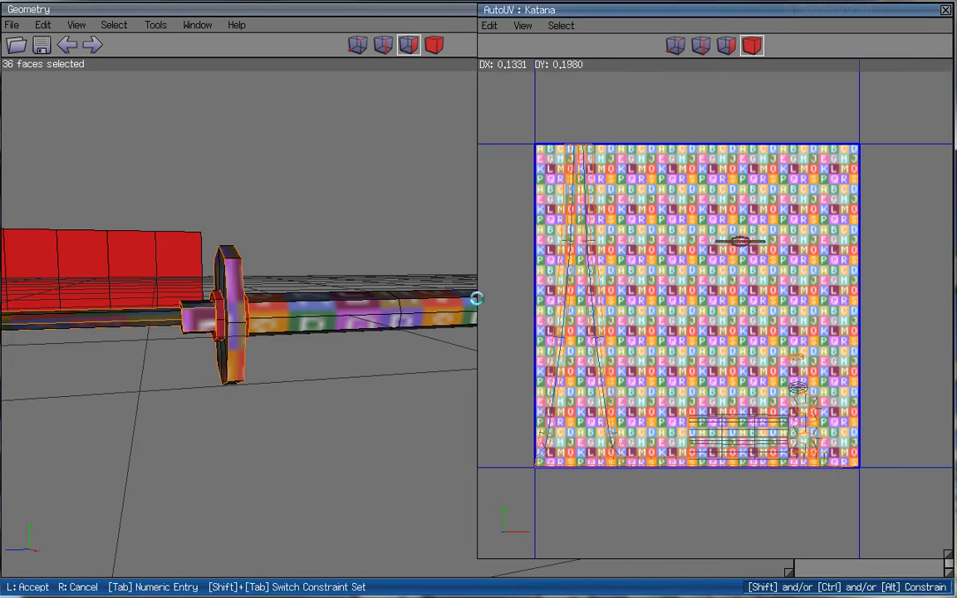
left_click(736, 242)
left_click_drag(779, 130, 866, 170, "ctrl")
- Select the handle body and end-cap charts, move them to the top border of the UV layout, and deselect them
left_click_drag(689, 416, 790, 460)
middle_click(481, 296)
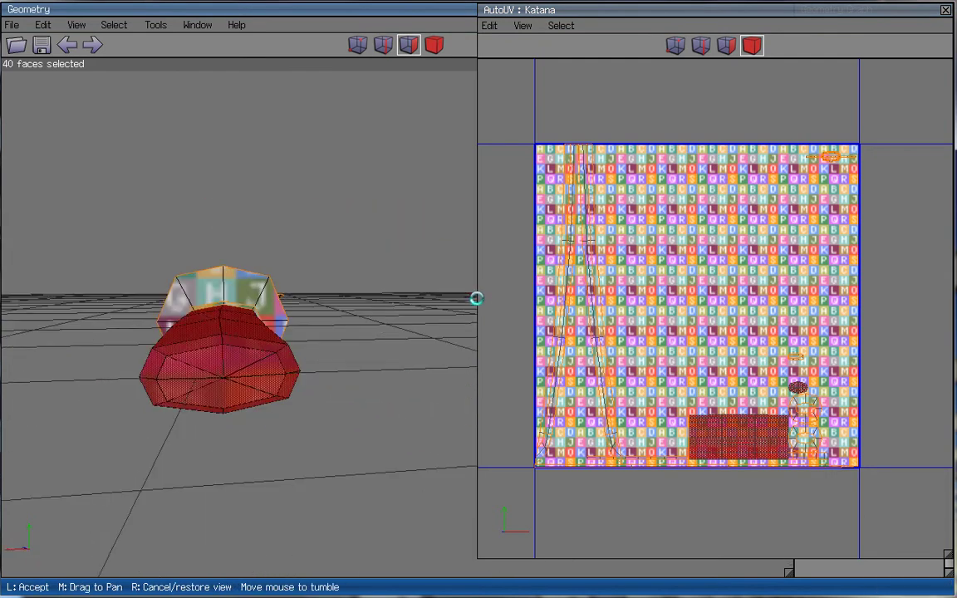
left_click(474, 298)
right_click(683, 285)
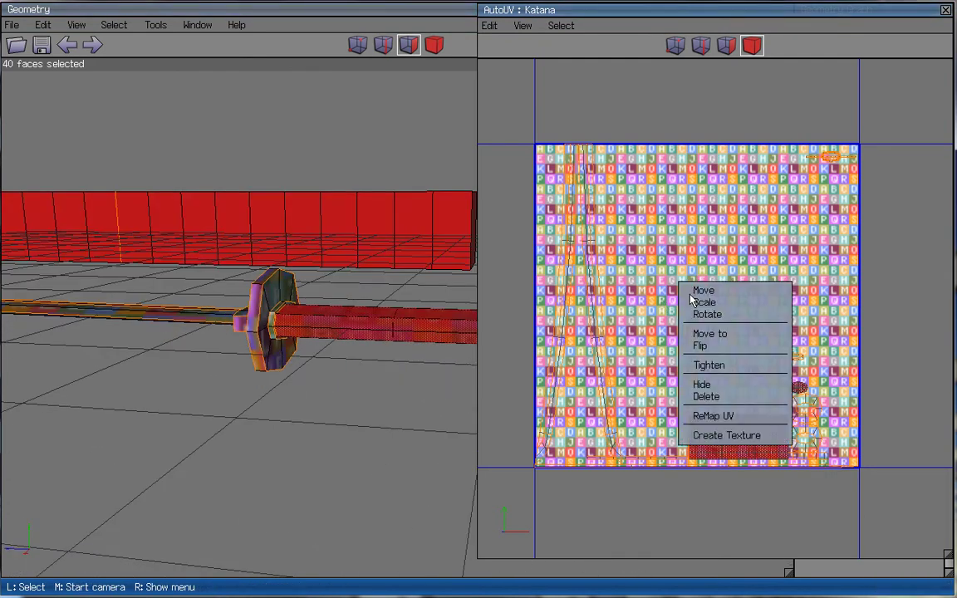
left_click(711, 303)
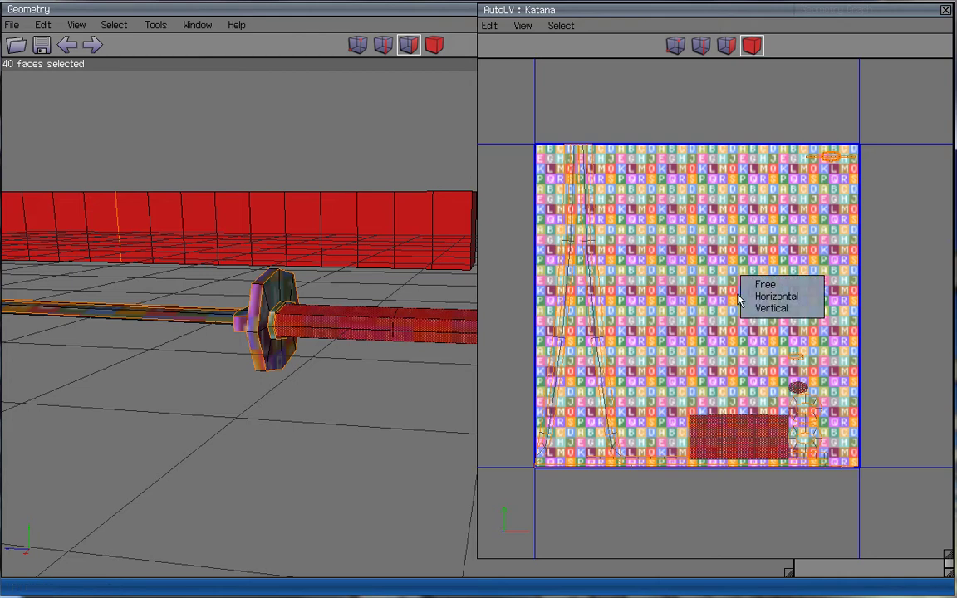
right_click(663, 245)
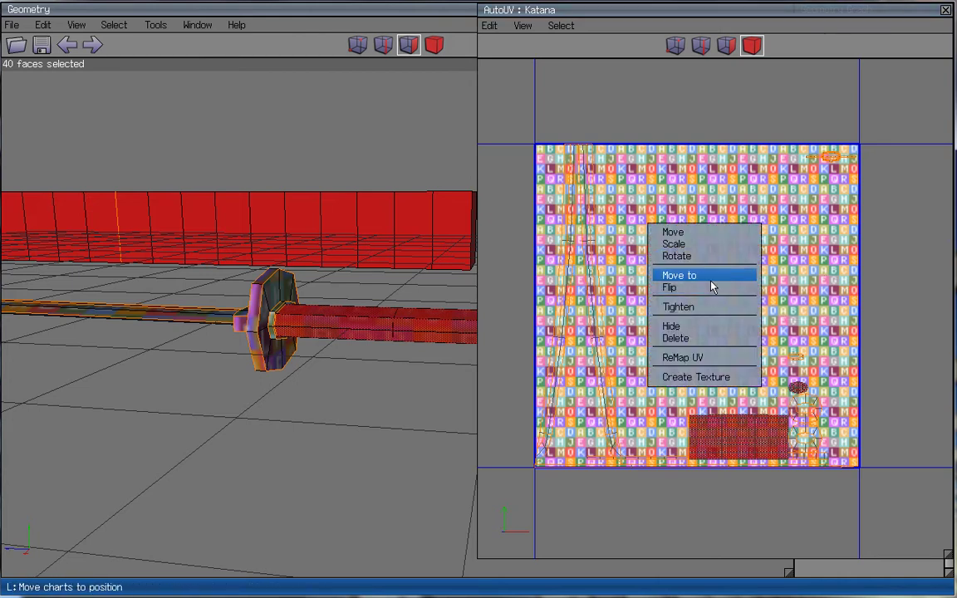
left_click(712, 276)
left_click(762, 333)
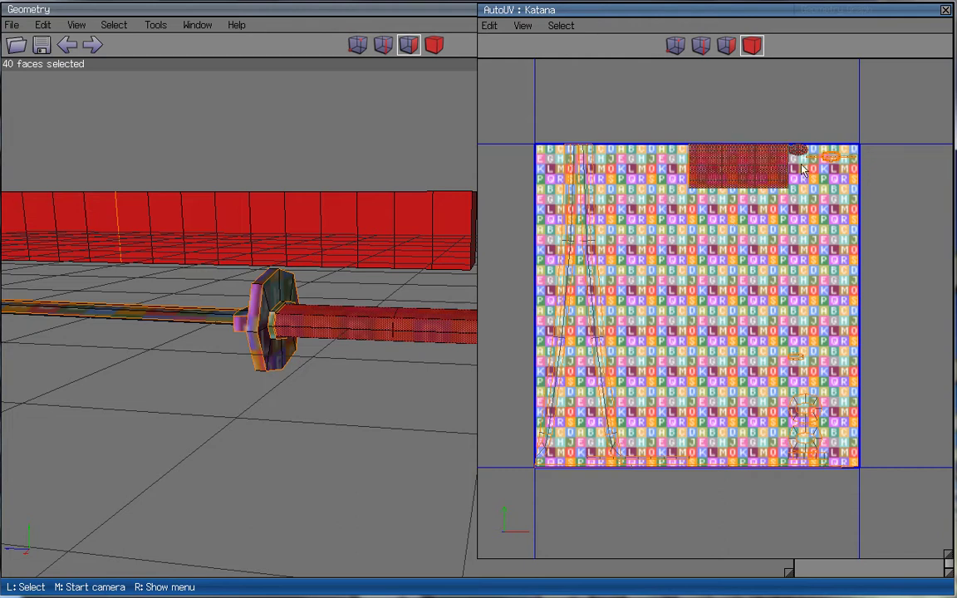
left_click(745, 218)
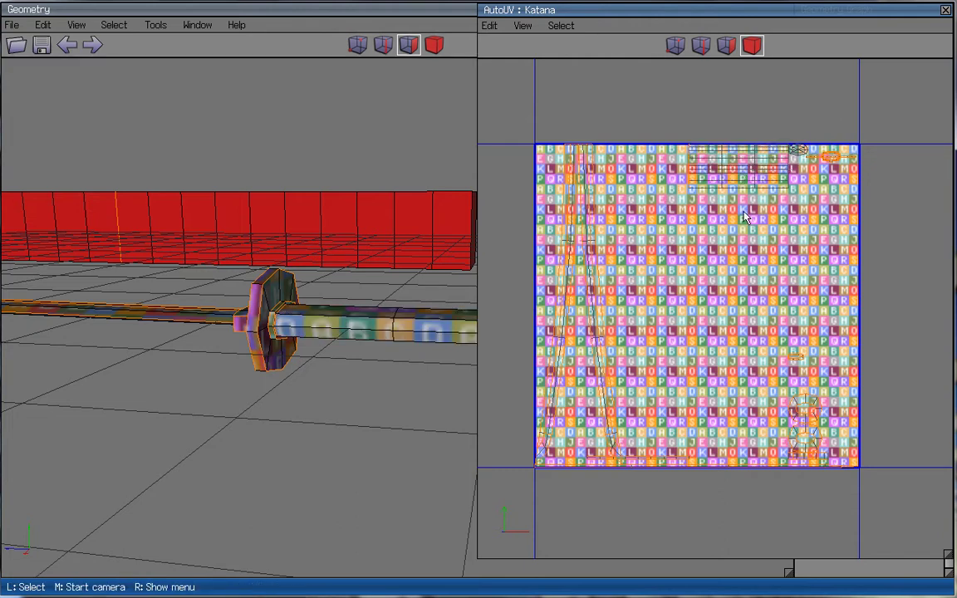
- Select the charts of the guard's front and back faces and stack them at the center of the UV layout
left_click(812, 413)
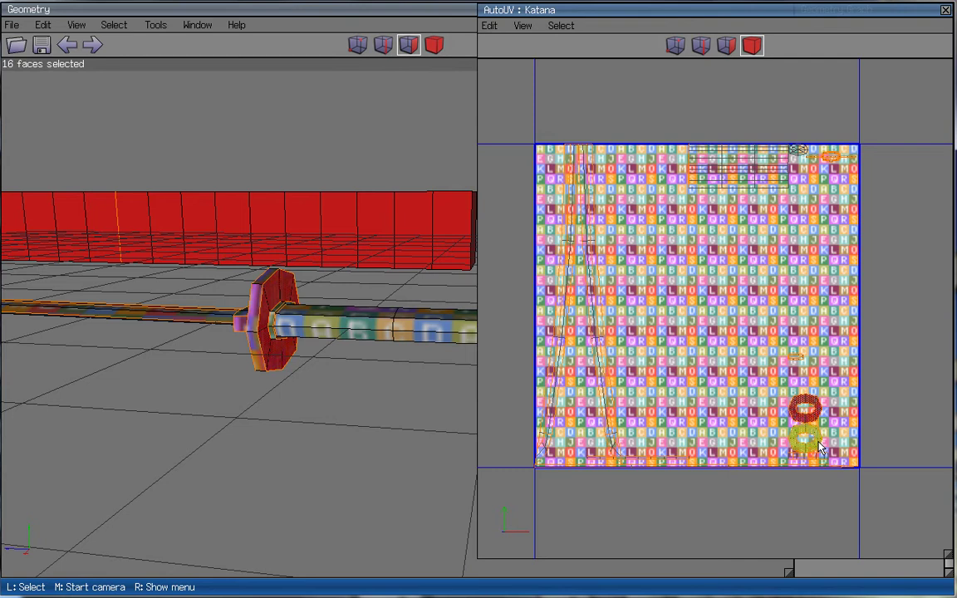
middle_click(386, 449)
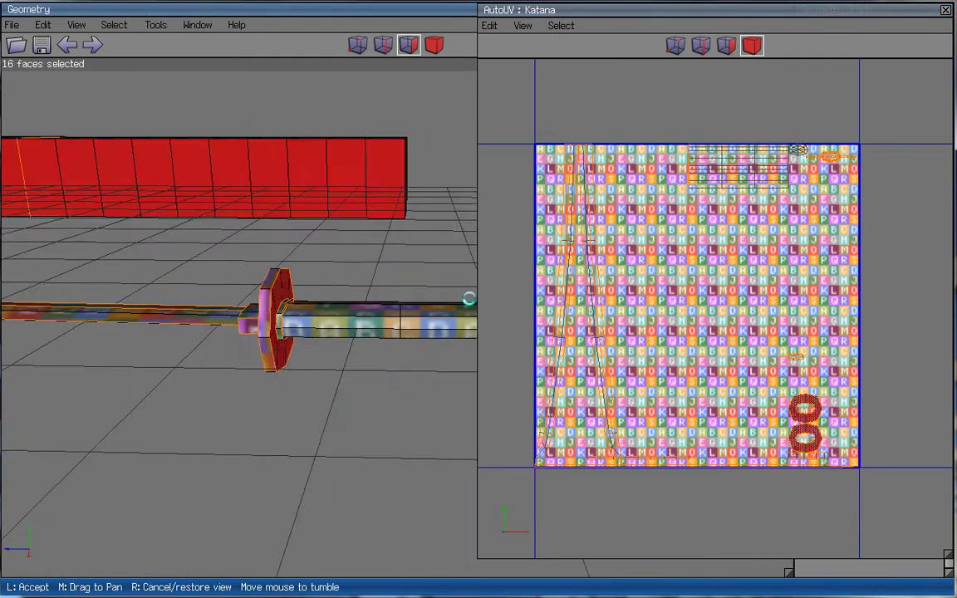
left_click(344, 373)
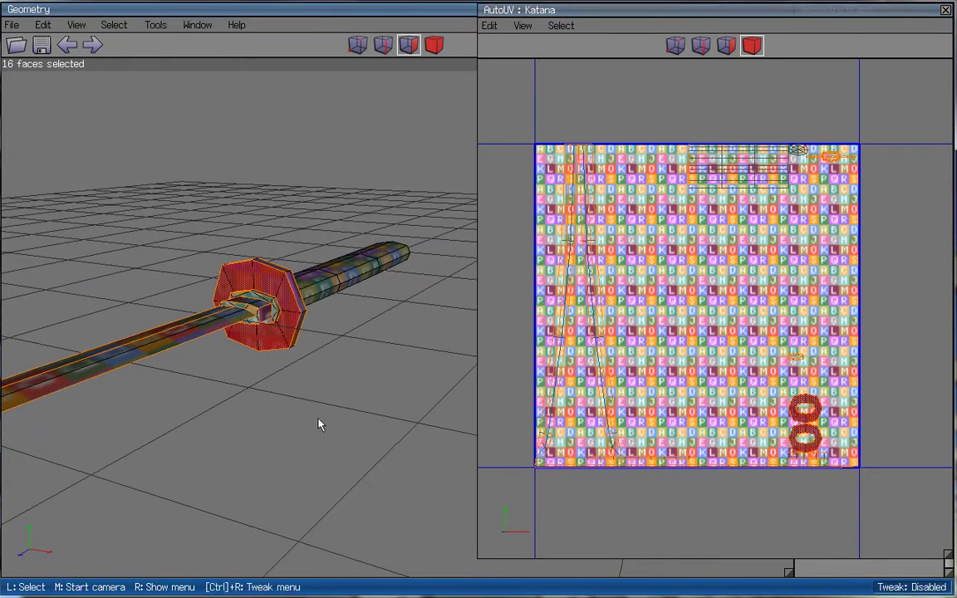
right_click(782, 327)
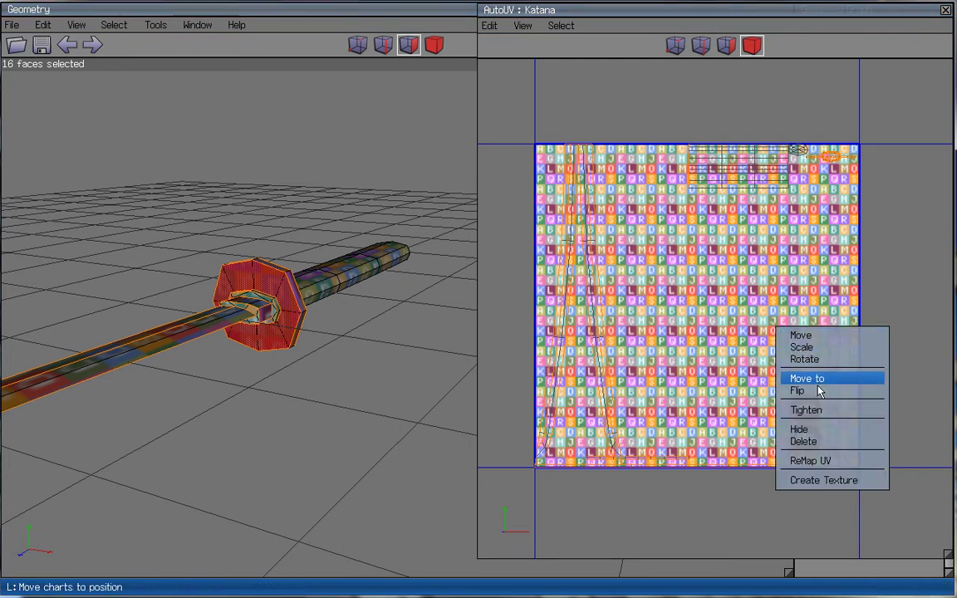
left_click(822, 380)
left_click(848, 376)
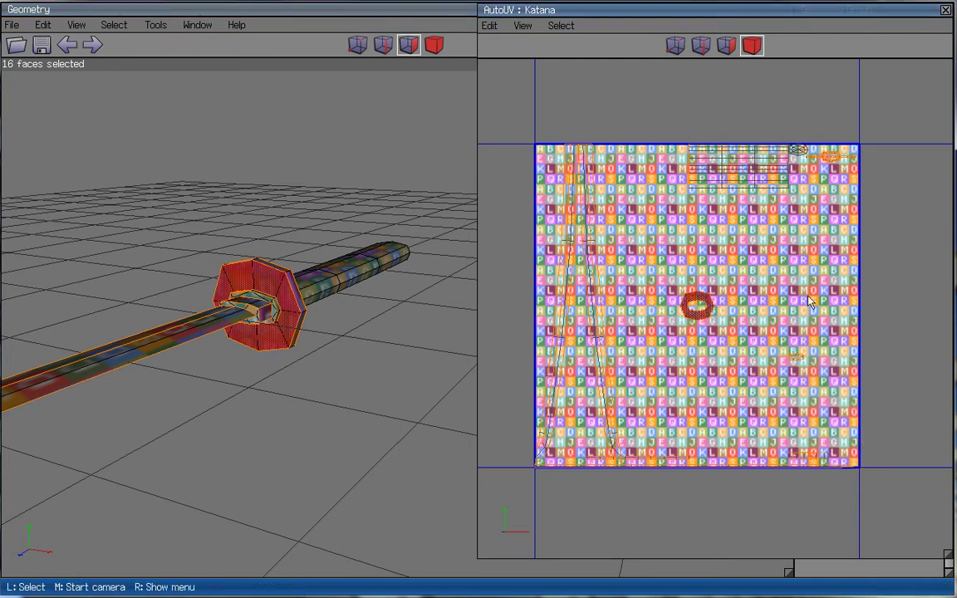
- Move the stacked guard face charts to the left border of the UV layout and deselect them
right_click(794, 275)
left_click(825, 325)
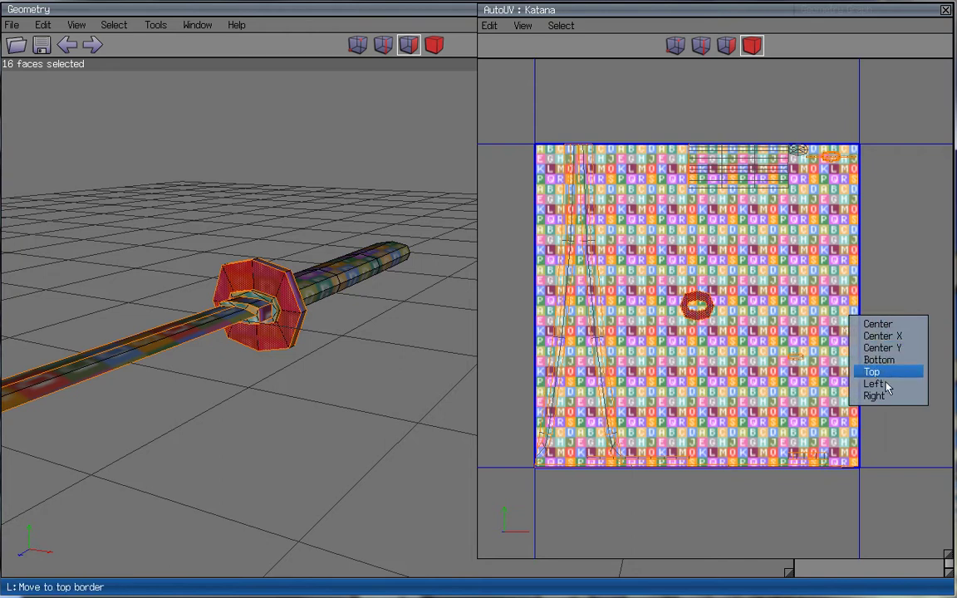
left_click(868, 384)
left_click_drag(687, 284, 465, 378, "ctrl")
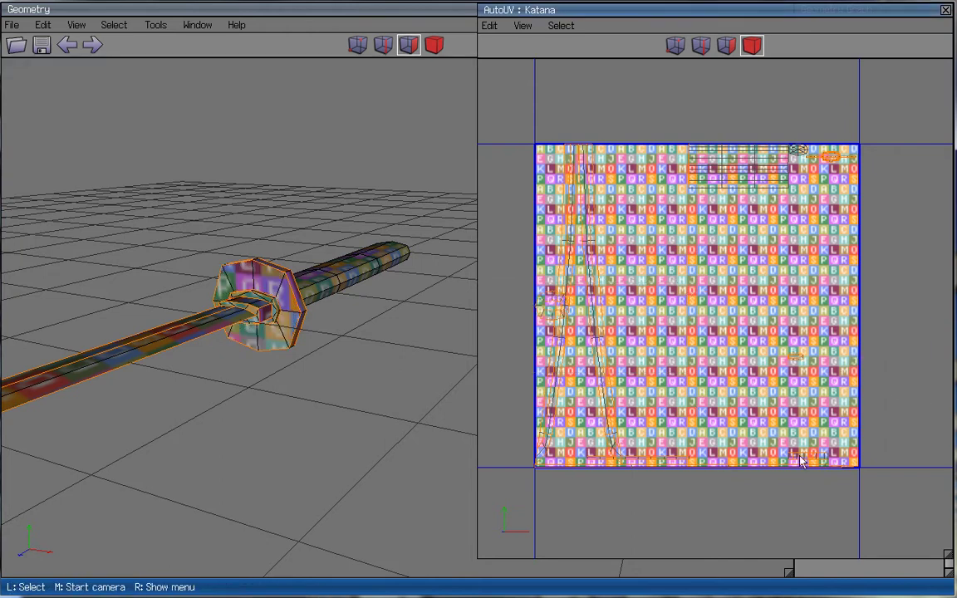
- Select the side and end charts of the collar between blade and guard and move them to the UV layout's center
left_click(818, 462)
middle_click(344, 400)
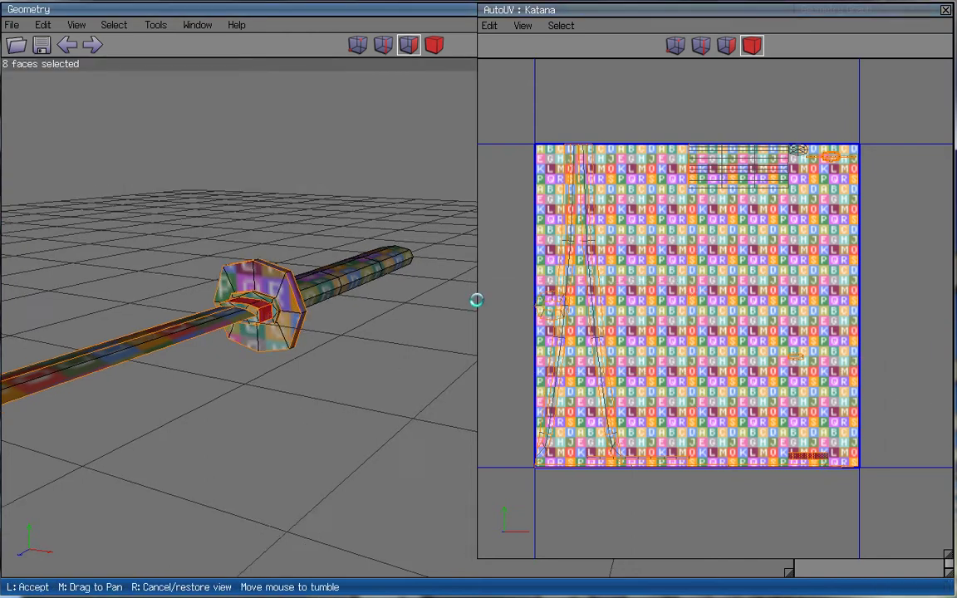
left_click(249, 332)
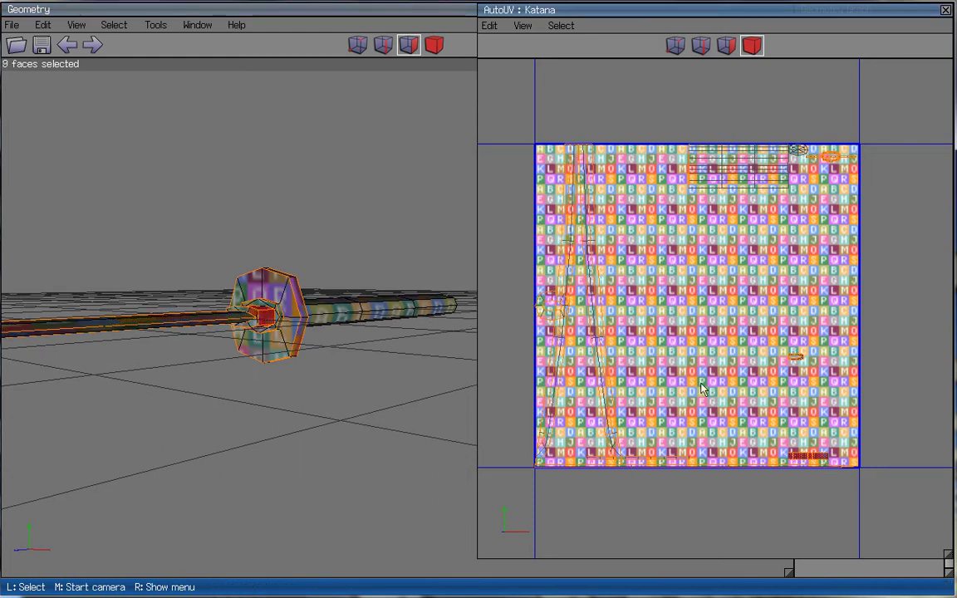
scroll(735, 336, "up", 3)
left_click(812, 380)
scroll(812, 380, "up", 3)
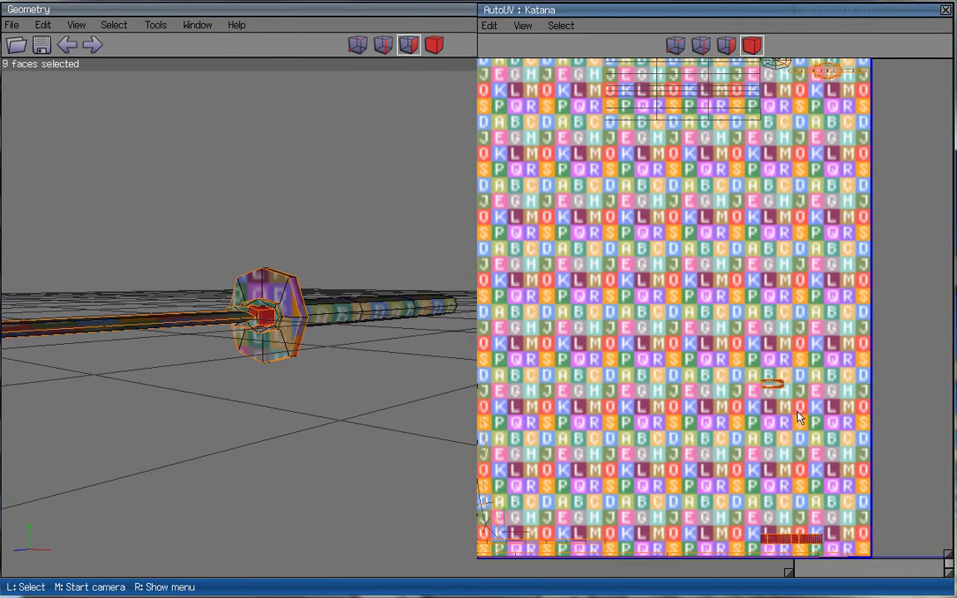
right_click(813, 380)
left_click(831, 407)
- Move the stacked collar charts to the right border of the UV layout and deselect them
scroll(686, 330, "down", 5)
right_click(656, 219)
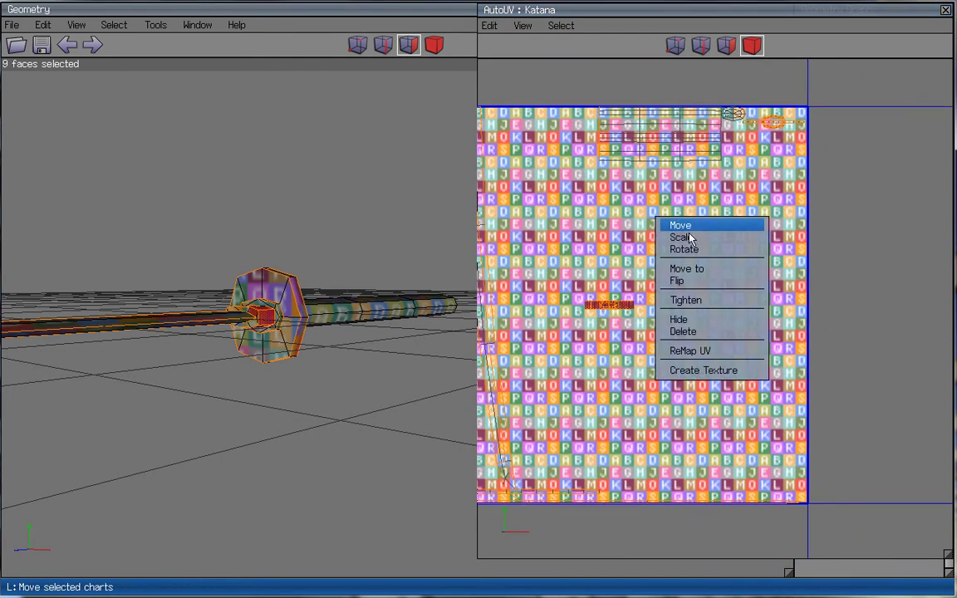
mouse_move(720, 279)
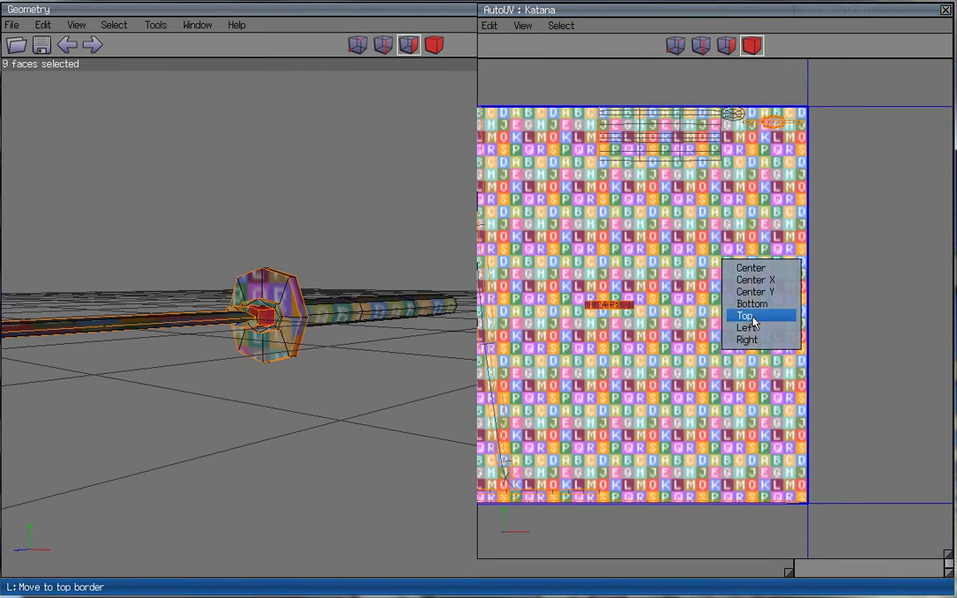
left_click(747, 339)
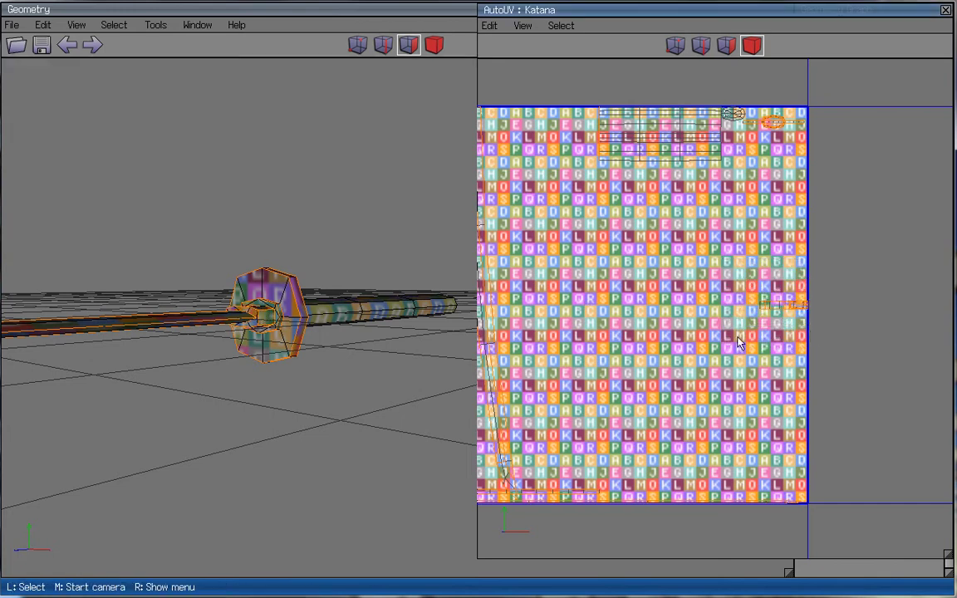
- Select the guard's rim strip chart, center it vertically, move it to the left border of the UV layout, and deselect it
scroll(731, 319, "down", 3)
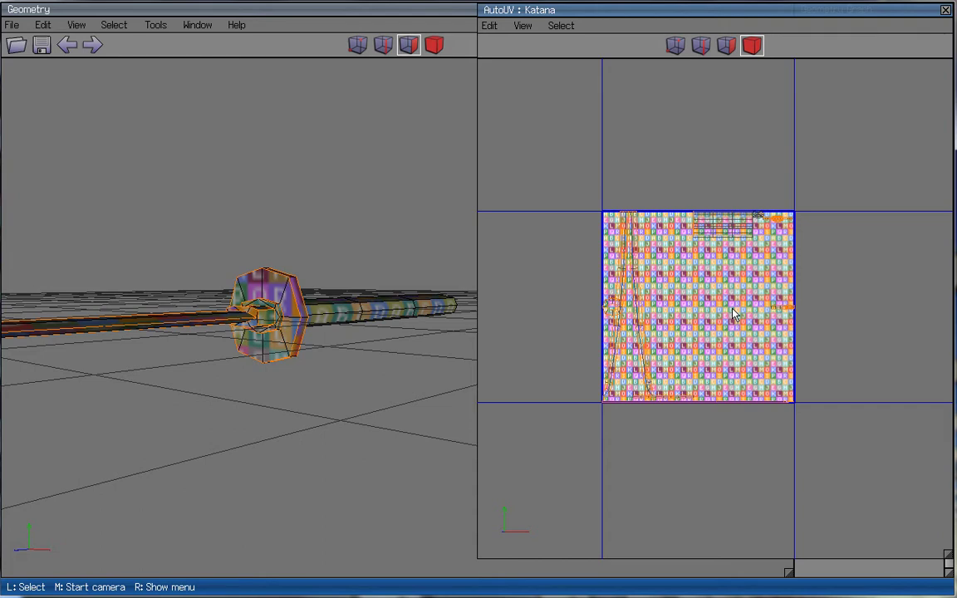
scroll(733, 314, "up", 2)
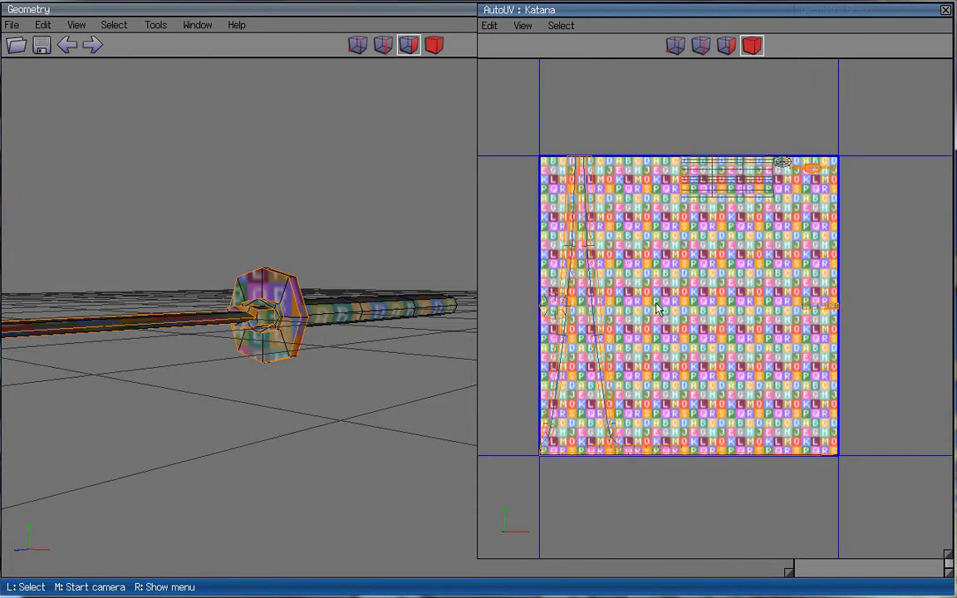
left_click(604, 347)
left_click(683, 451)
key("space")
left_click(676, 448)
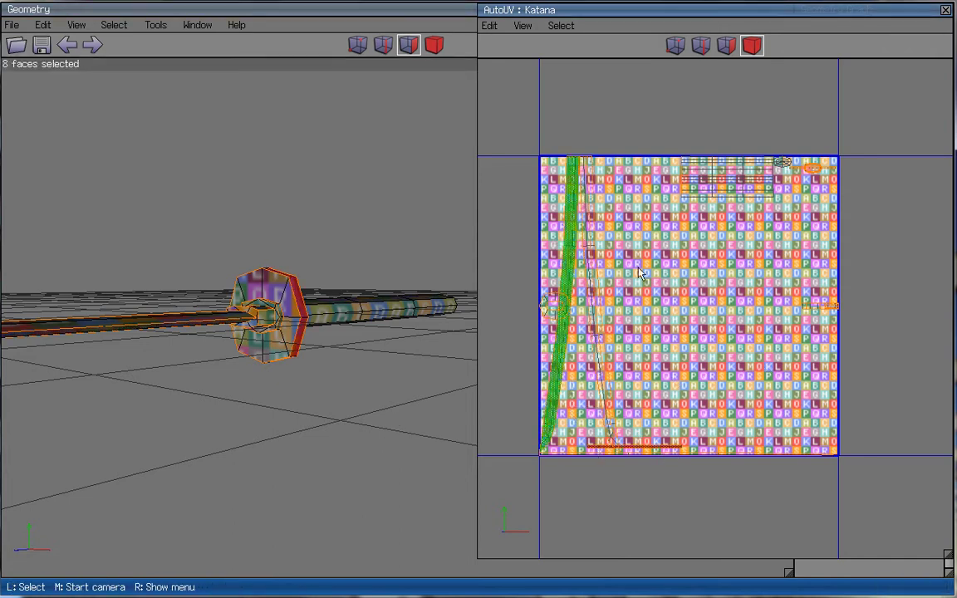
right_click(739, 337)
left_click(784, 375)
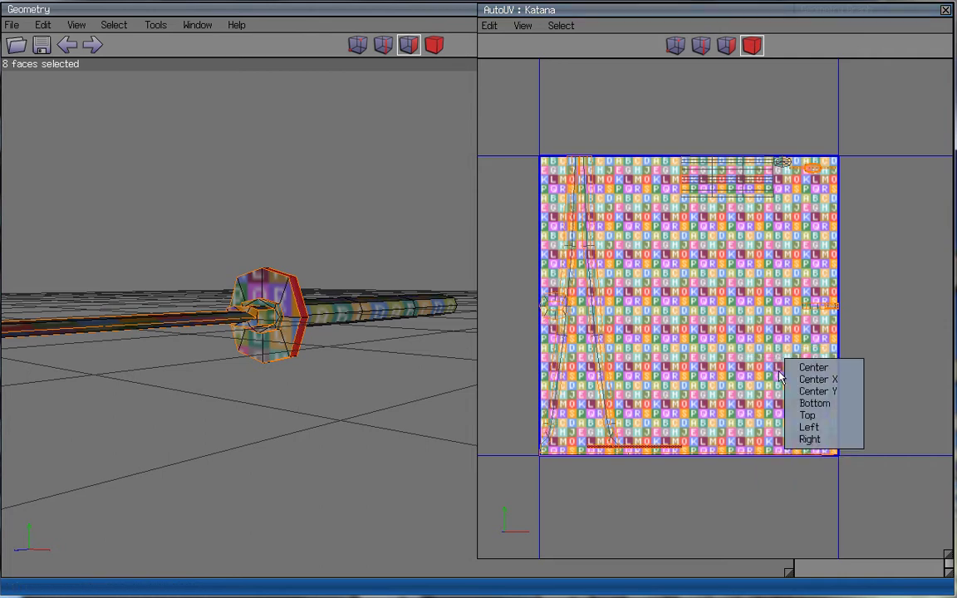
left_click(835, 398)
right_click(734, 274)
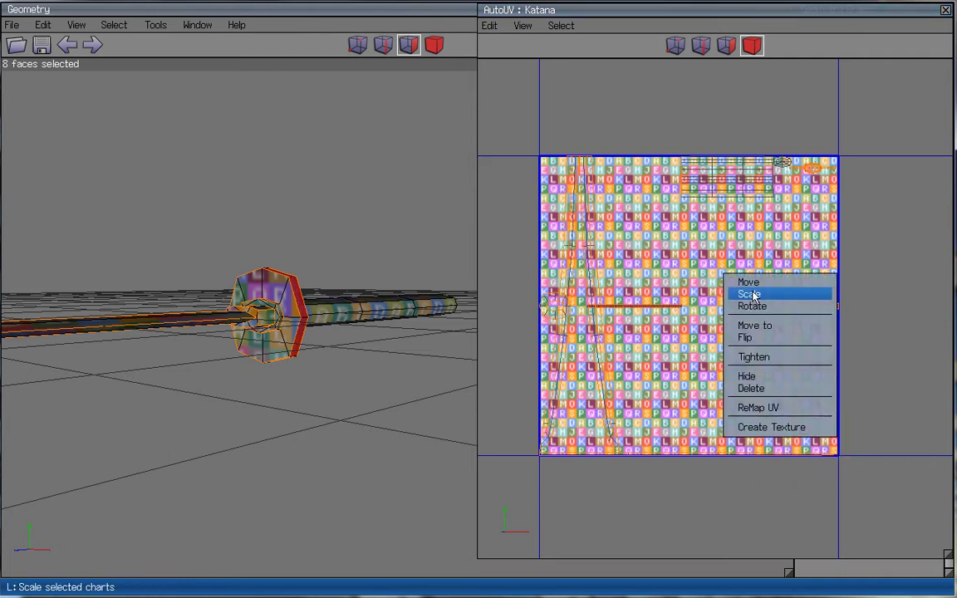
left_click(781, 328)
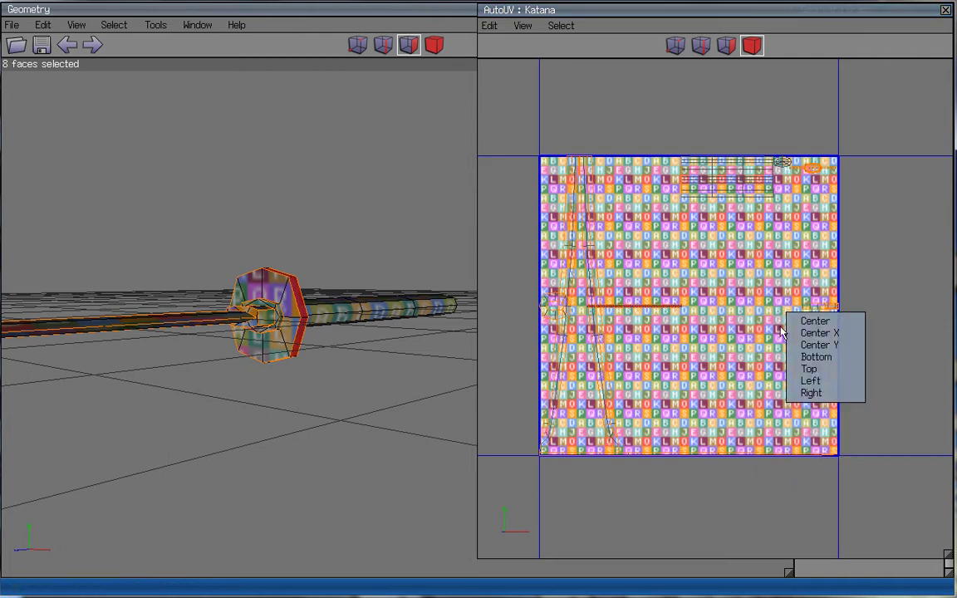
left_click(810, 380)
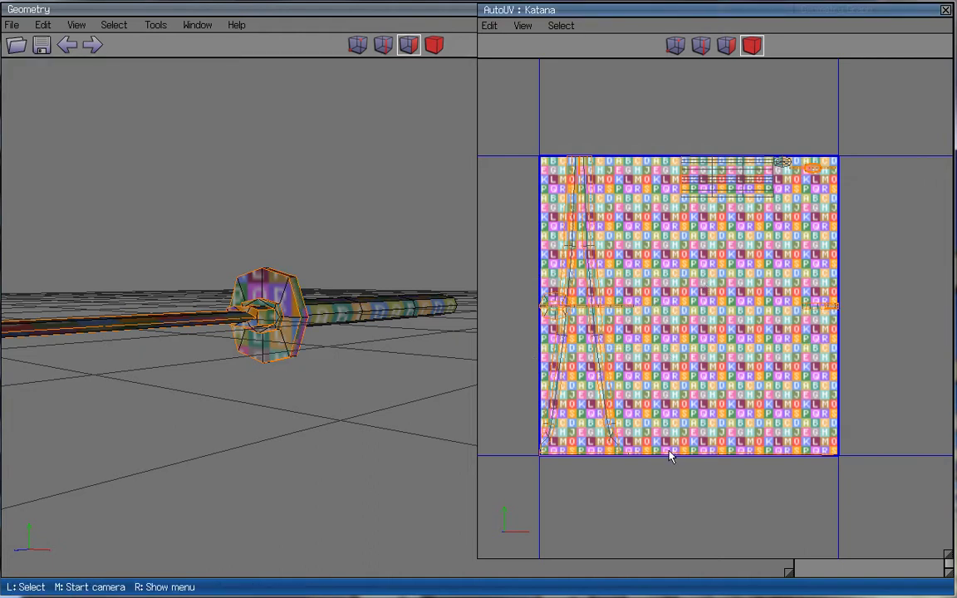
- Select the two blade side charts and the blade's long thin strip chart and move them to the UV layout's center
left_click(565, 316)
right_click(724, 304)
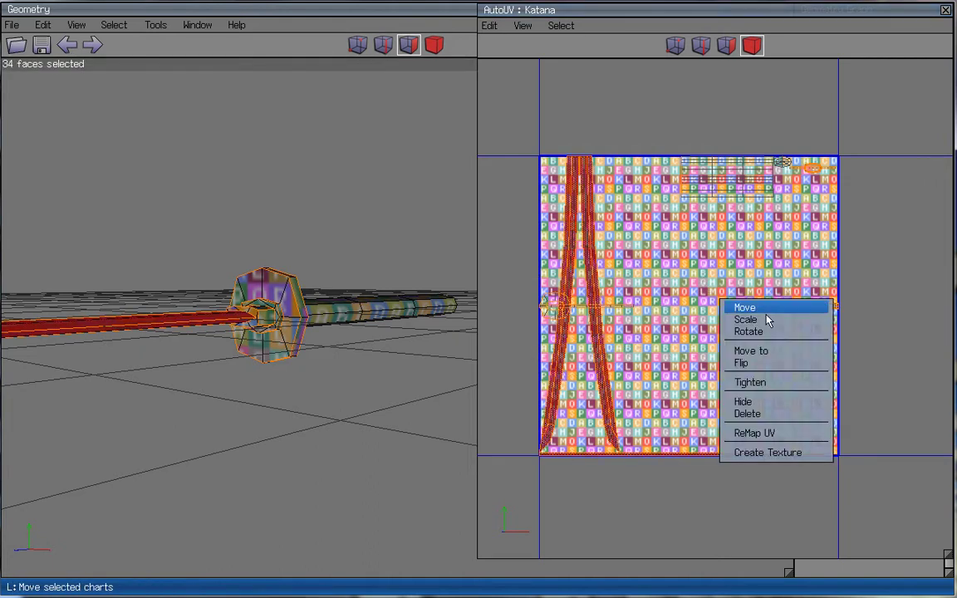
left_click(784, 356)
left_click(824, 350)
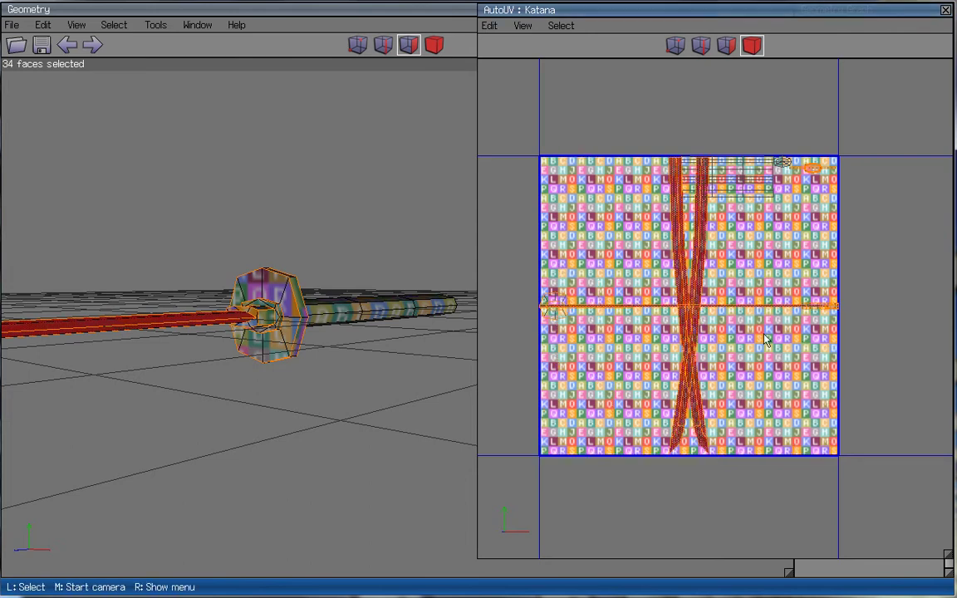
- Select only one blade side chart and flip it horizontally so it curves the same way as the other side
left_click_drag(755, 283, 749, 336, "ctrl")
left_click(704, 267)
left_click(698, 274, "ctrl")
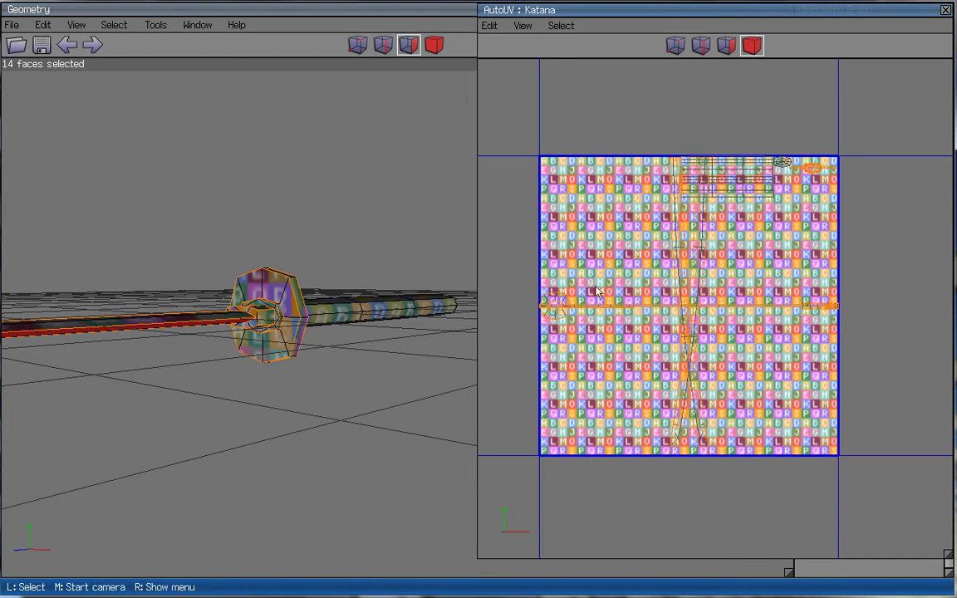
left_click(679, 274)
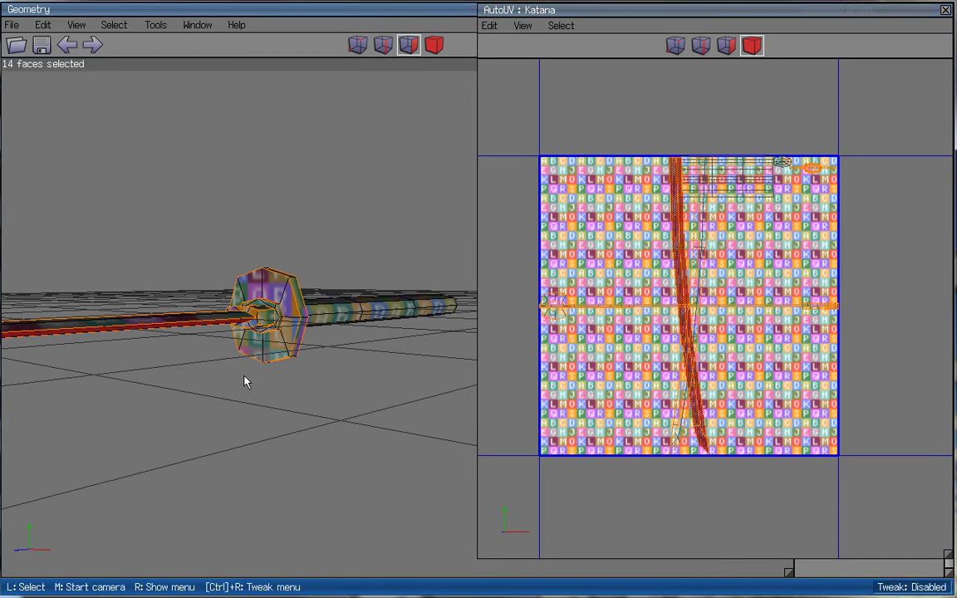
middle_click(476, 297)
left_click(476, 296)
right_click(716, 274)
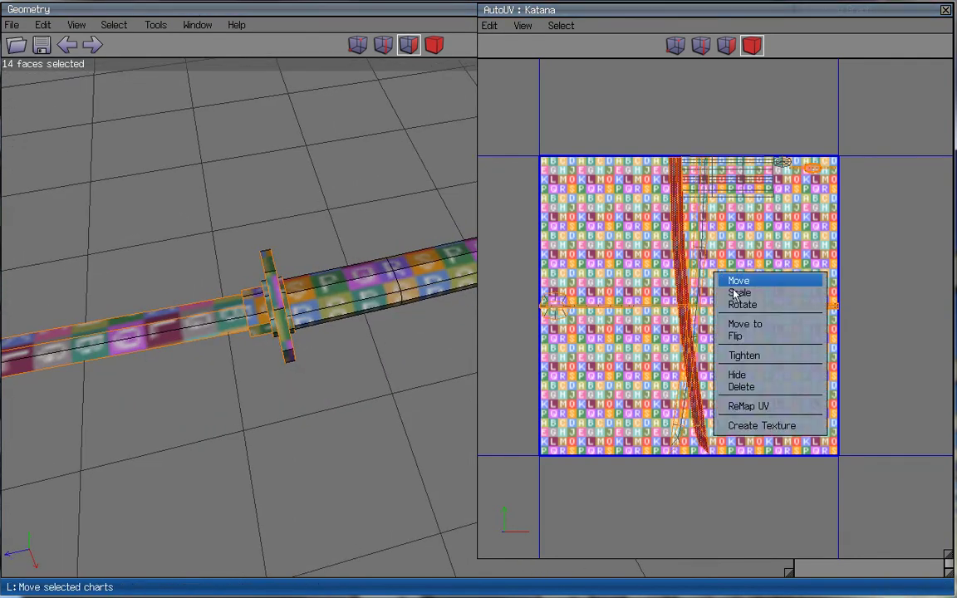
left_click(765, 336)
left_click(794, 329)
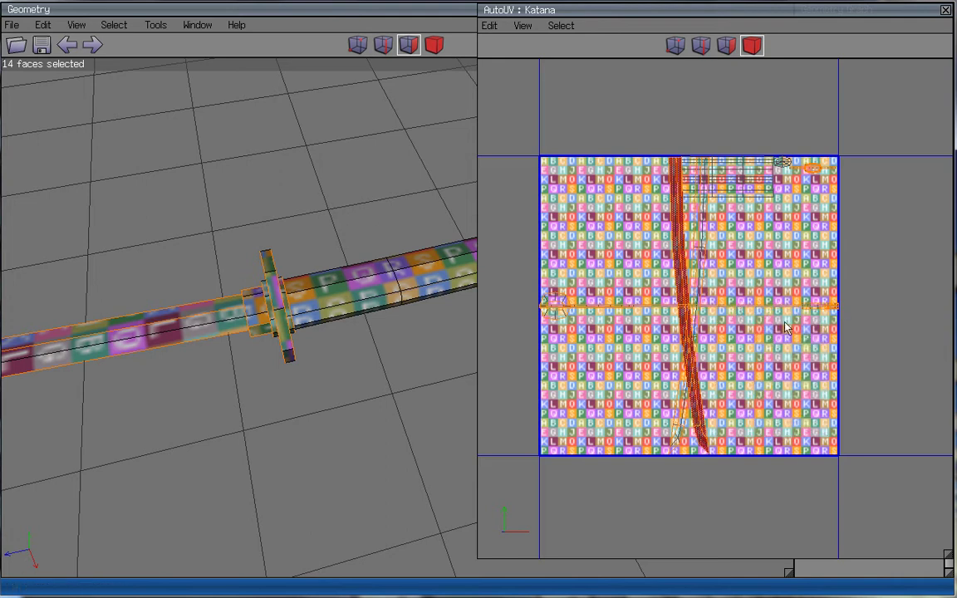
- Add the other blade side chart to the selection, center both horizontally so they overlap, and deselect them
left_click(702, 257)
right_click(769, 243)
left_click(785, 291)
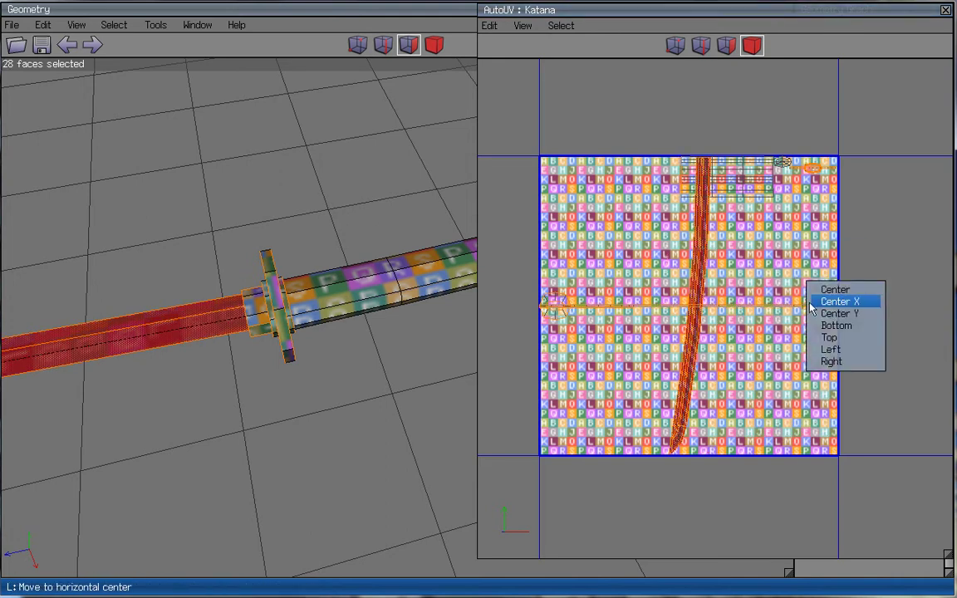
left_click(831, 301)
scroll(726, 303, "up", 6)
scroll(720, 263, "down", 3)
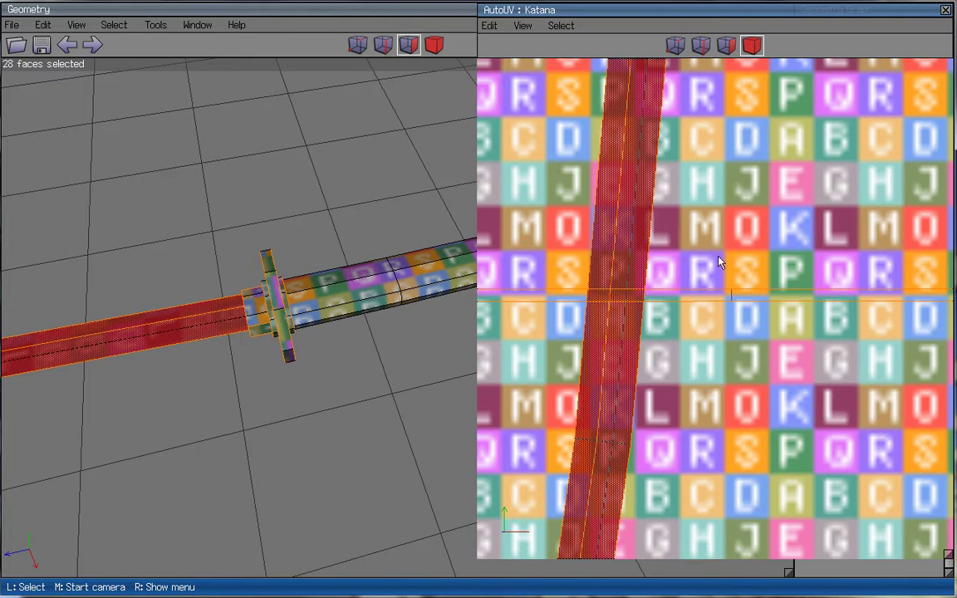
left_click(700, 203)
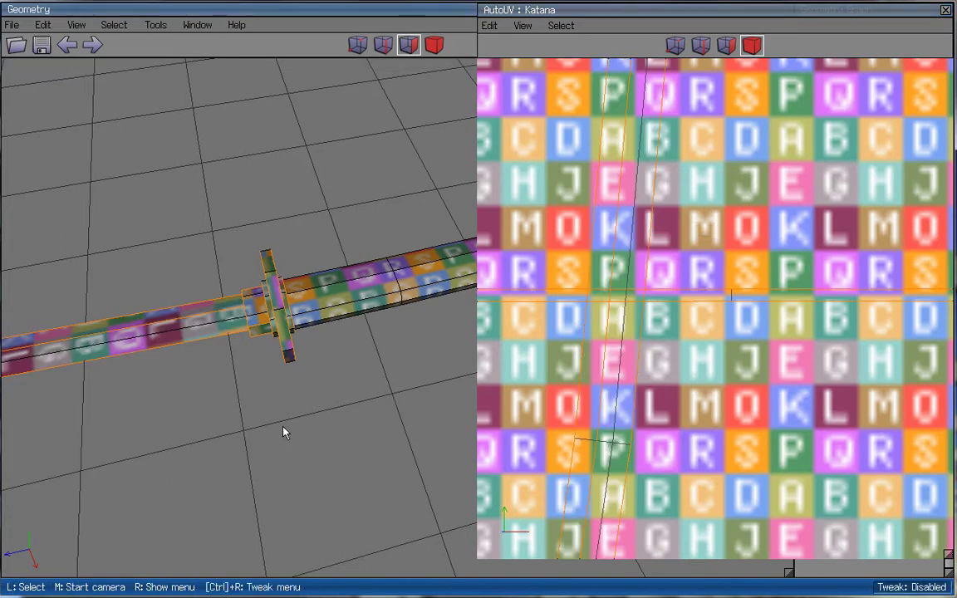
- Select the blade's long thin strip chart, rotate it to vertical, and move it to the UV layout's center
middle_click(285, 433)
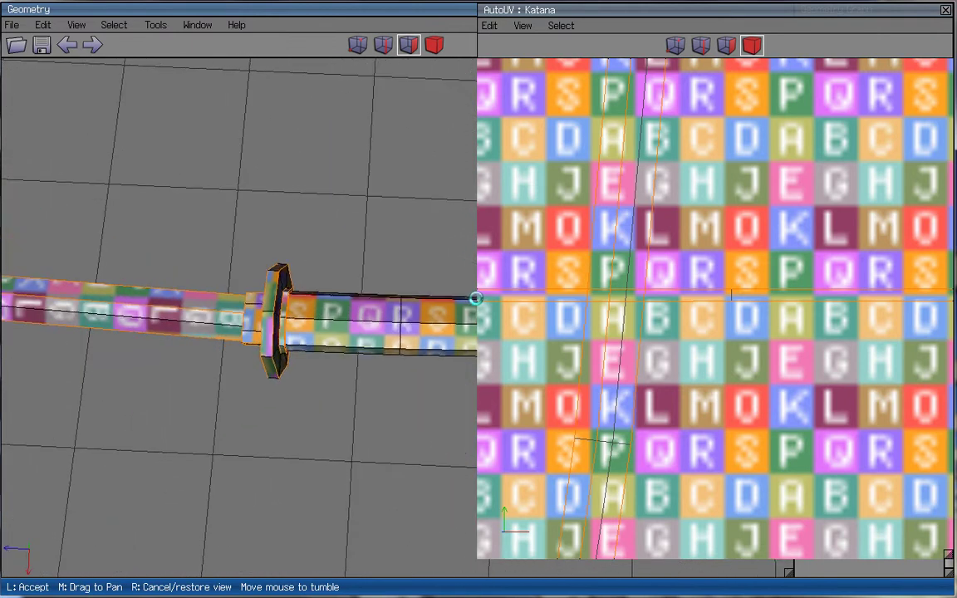
left_click(376, 406)
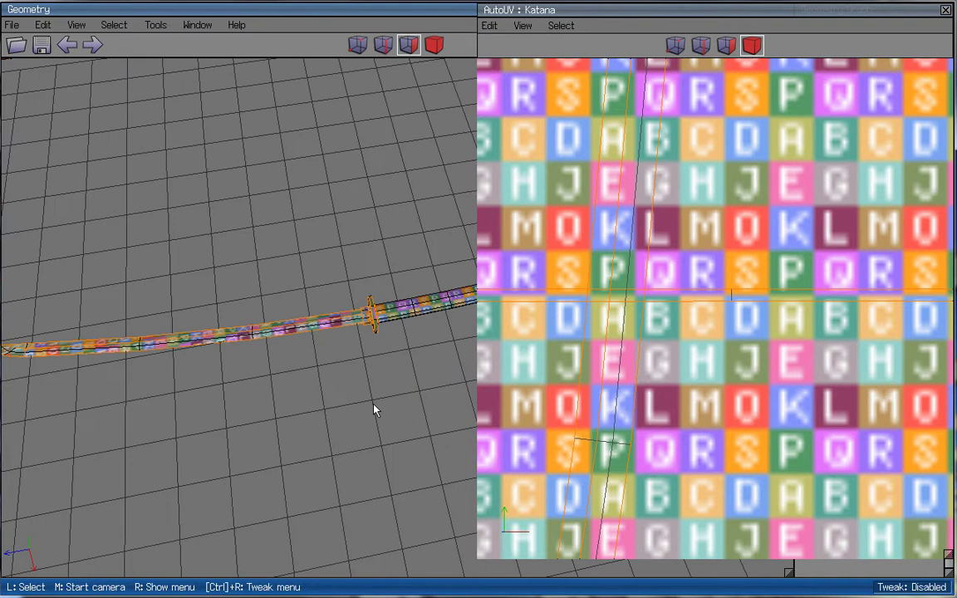
scroll(768, 326, "down", 2)
scroll(768, 326, "down", 3)
left_click(739, 305)
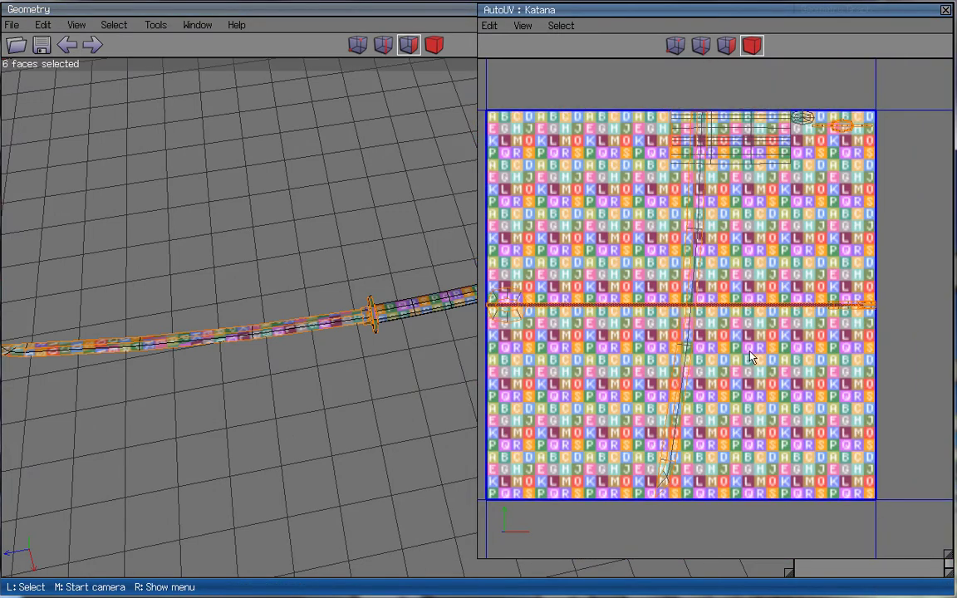
right_click(774, 258)
left_click(787, 263)
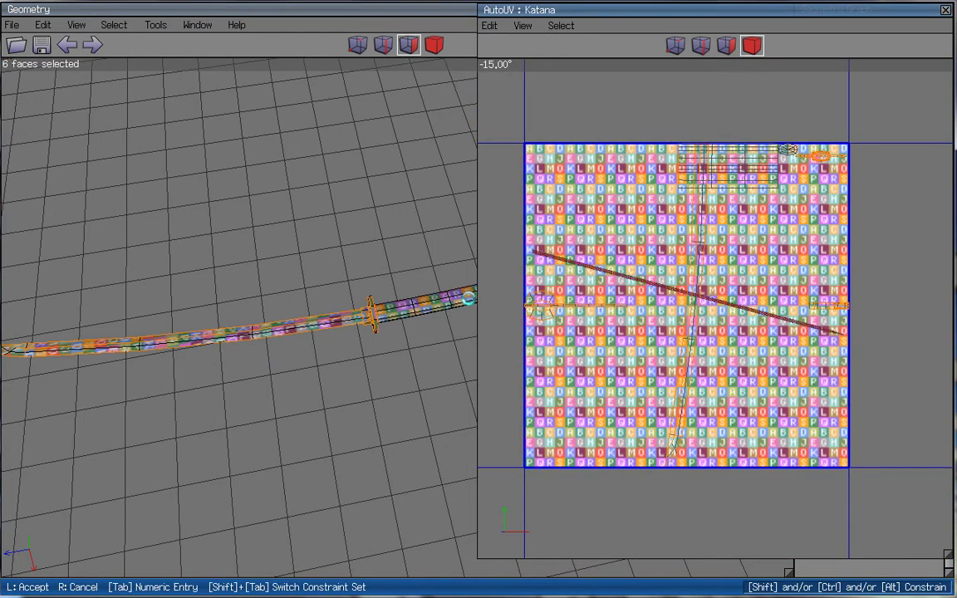
left_click(476, 297)
right_click(789, 241)
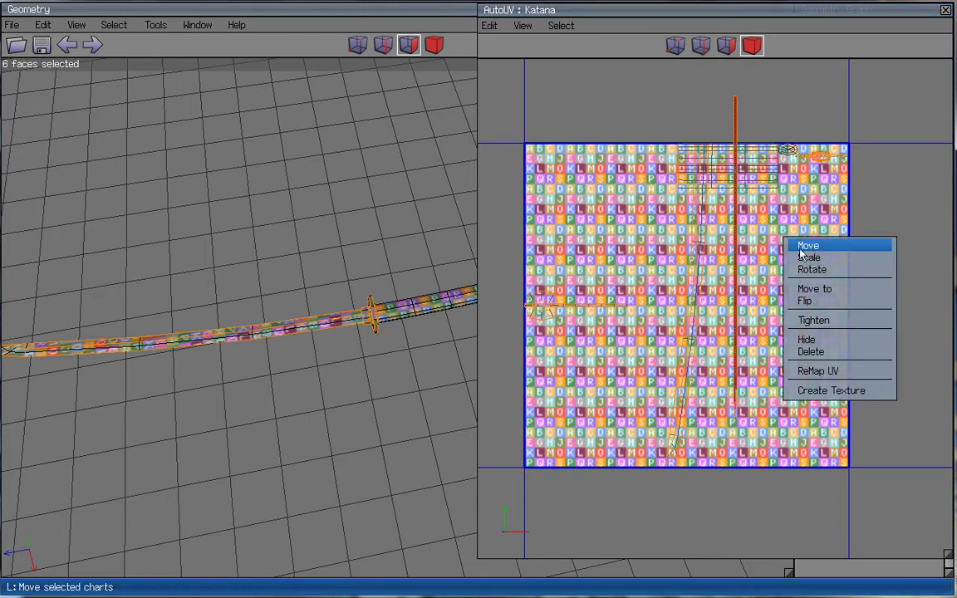
left_click(818, 288)
left_click(870, 288)
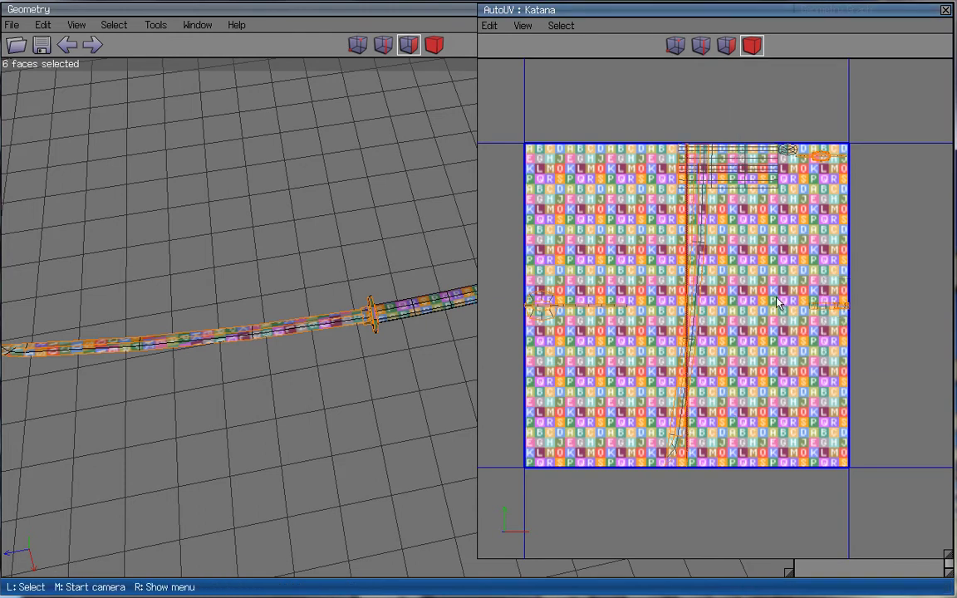
- Move the vertical strip chart horizontally by about -0.07 to clear the blade side charts, and deselect it
right_click(772, 285)
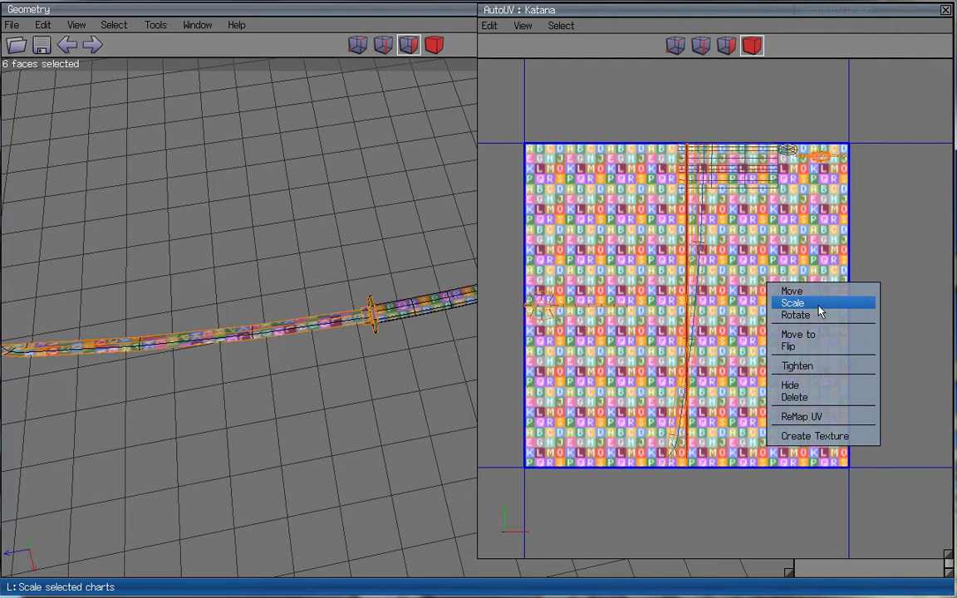
left_click(827, 293)
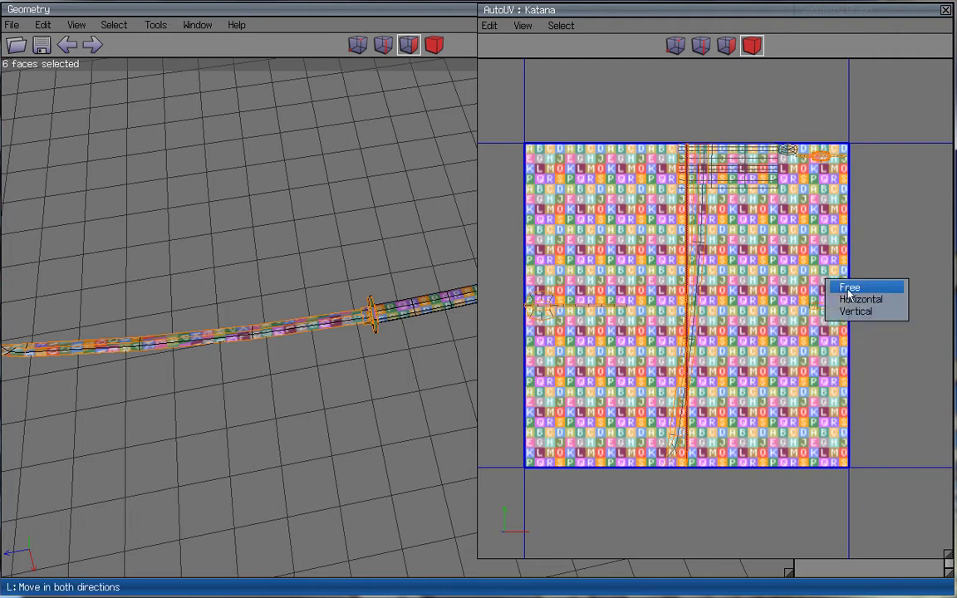
left_click(849, 300)
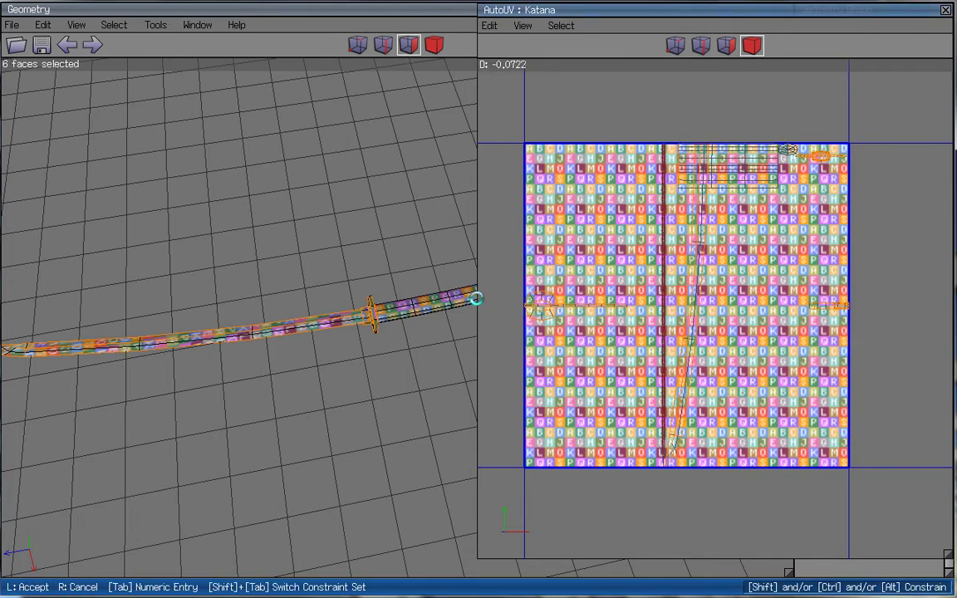
left_click(476, 298)
left_click(648, 292)
- Select the blade side charts and the vertical strip, move them together to the left border of the UV layout, and deselect them
middle_click(336, 392)
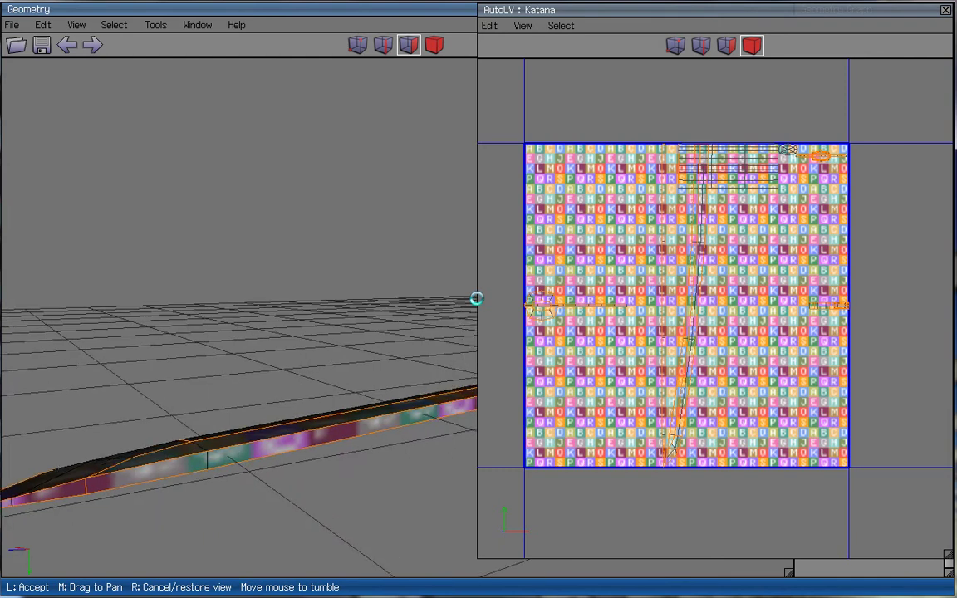
left_click(476, 298)
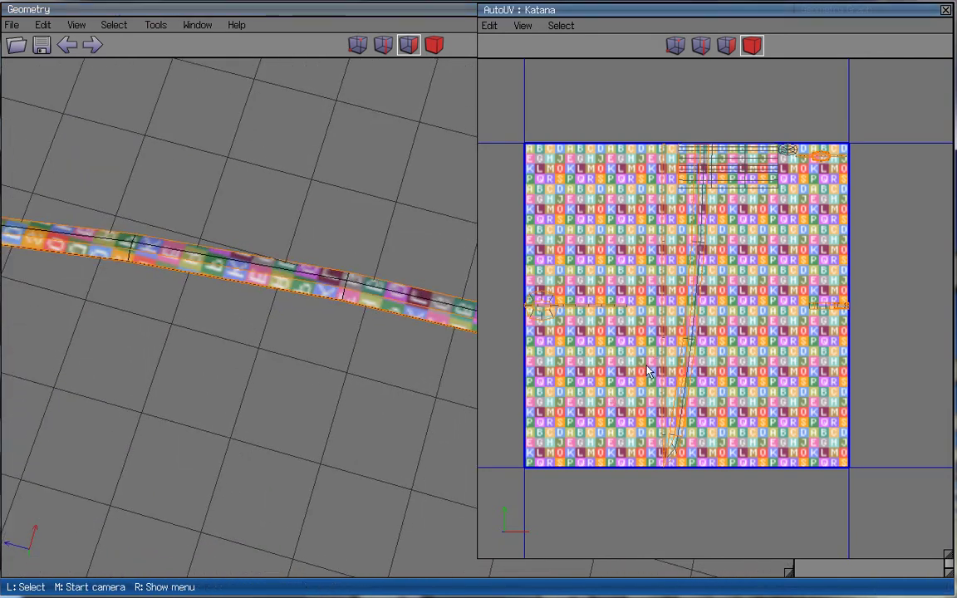
left_click(688, 376)
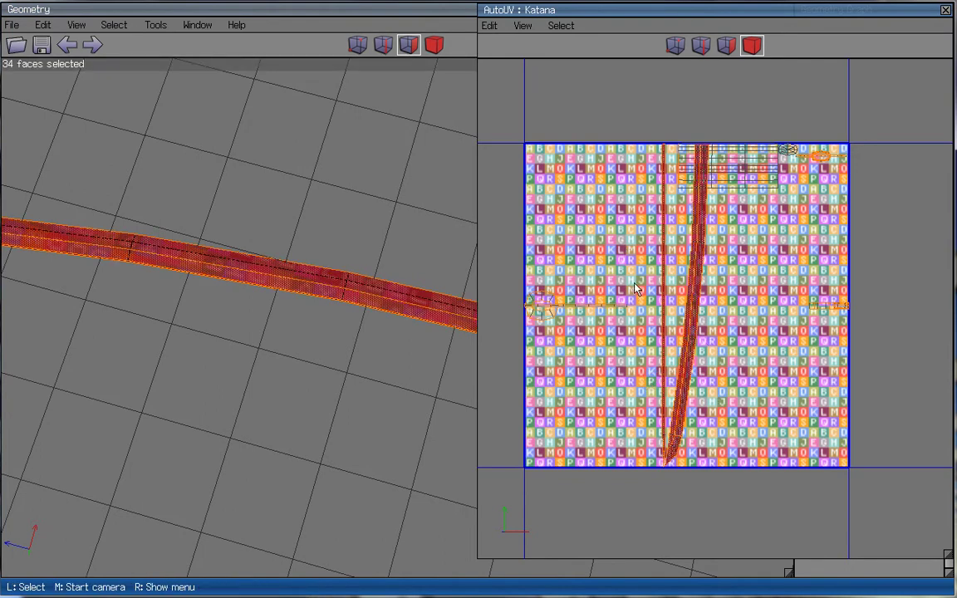
right_click(733, 285)
left_click(713, 302)
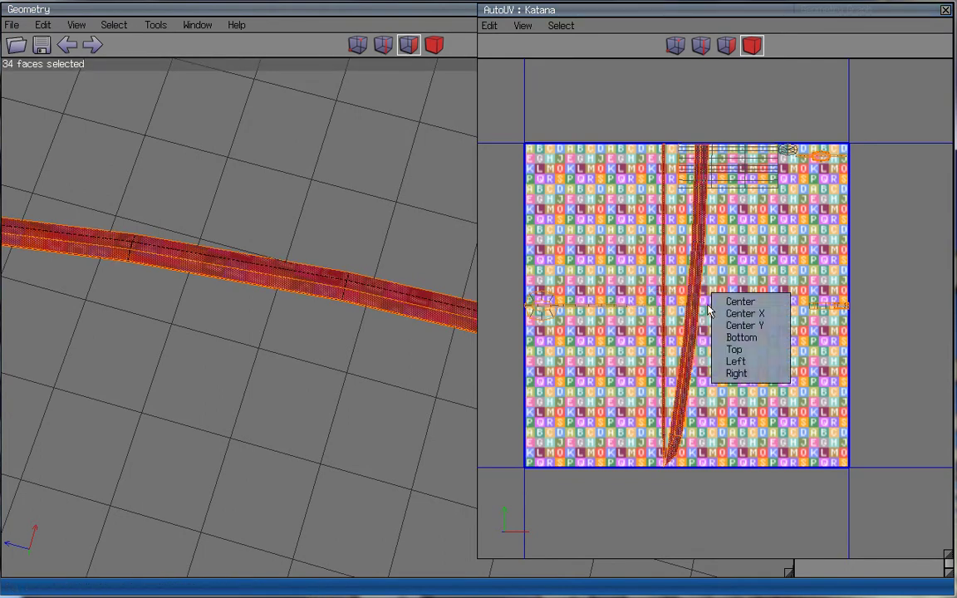
left_click(737, 361)
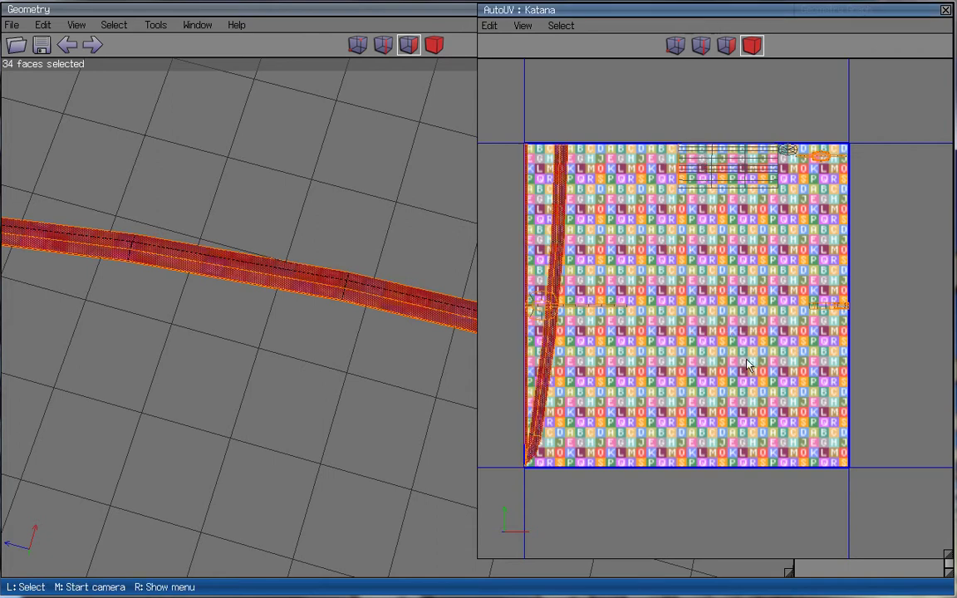
left_click_drag(595, 364, 505, 473, "ctrl")
left_click_drag(643, 278, 517, 332, "shift")
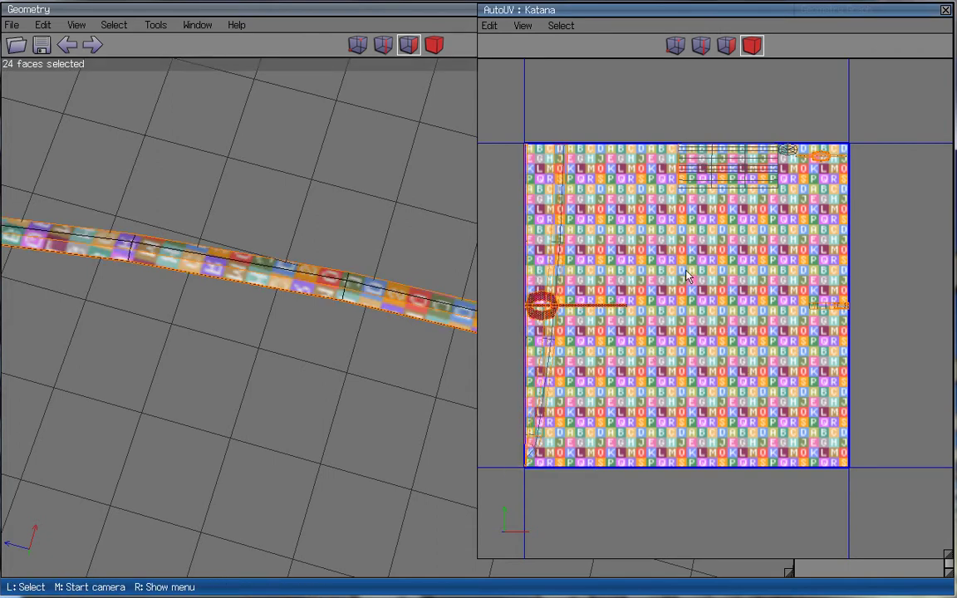
right_click(687, 277)
left_click(707, 311)
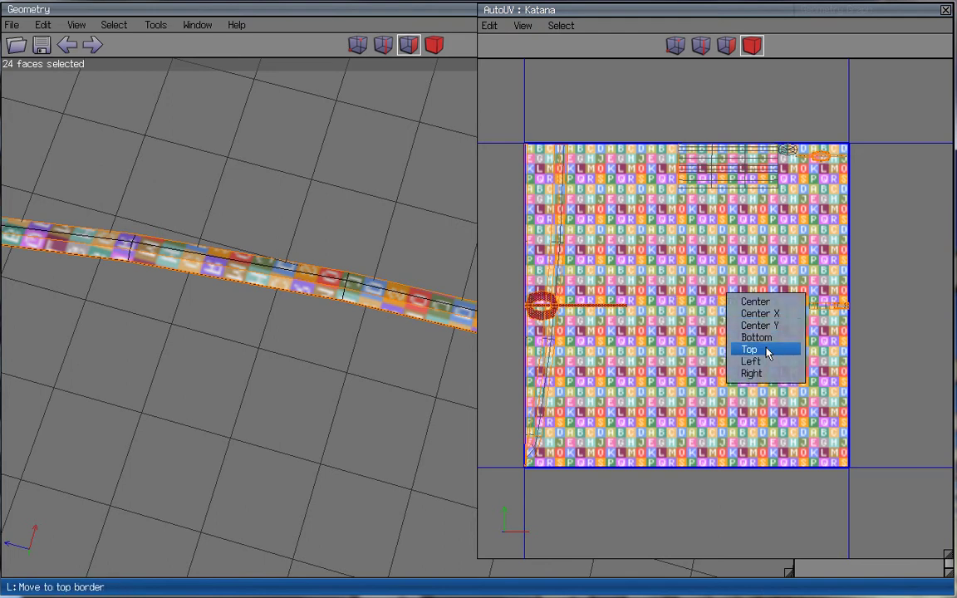
right_click(600, 242)
left_click(518, 319)
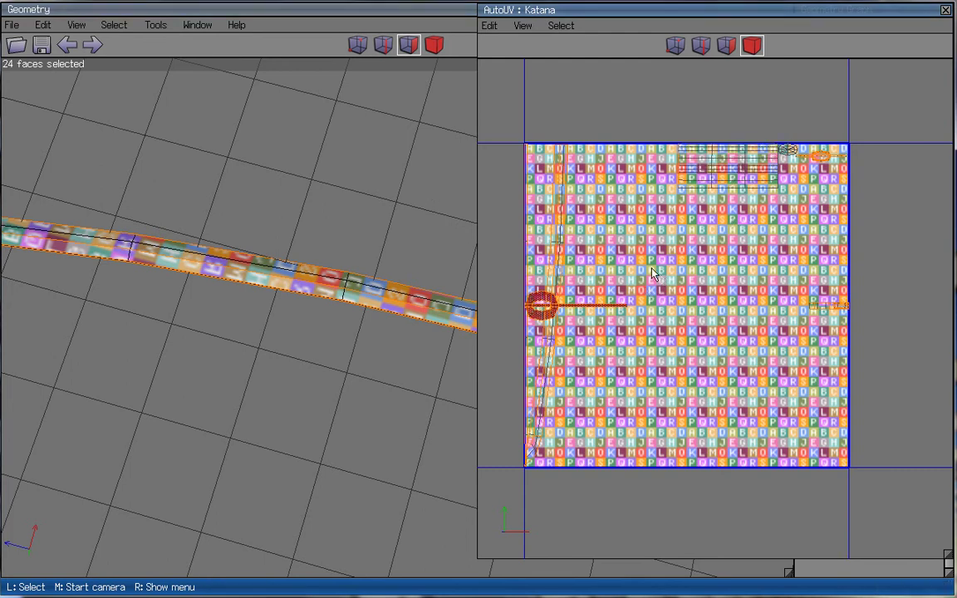
- Select the rectangular handle chart, scale it up uniformly to about one and a half times its size, and move it to the center
left_click(687, 168)
right_click(764, 215)
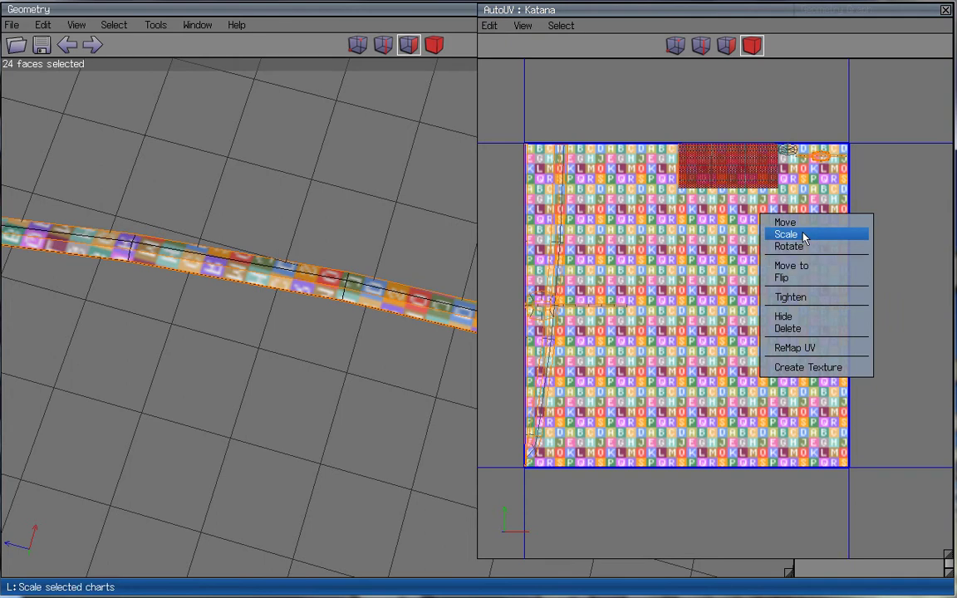
left_click(800, 235)
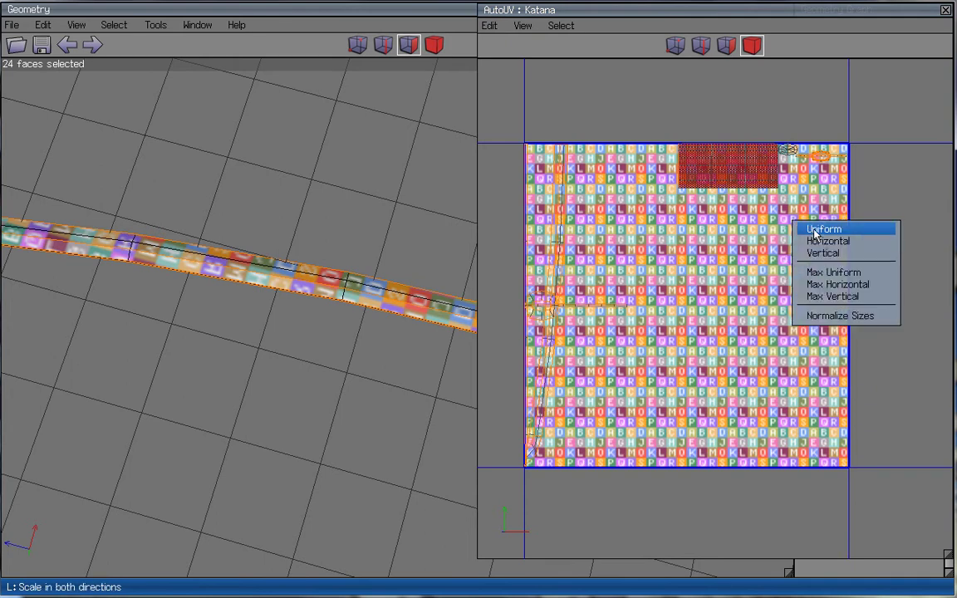
left_click(816, 230)
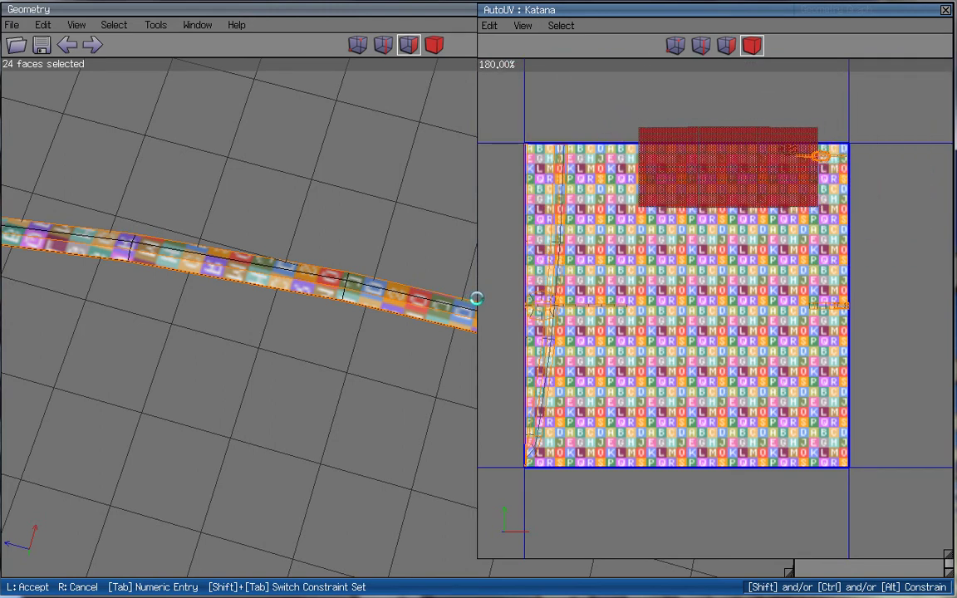
left_click(814, 169)
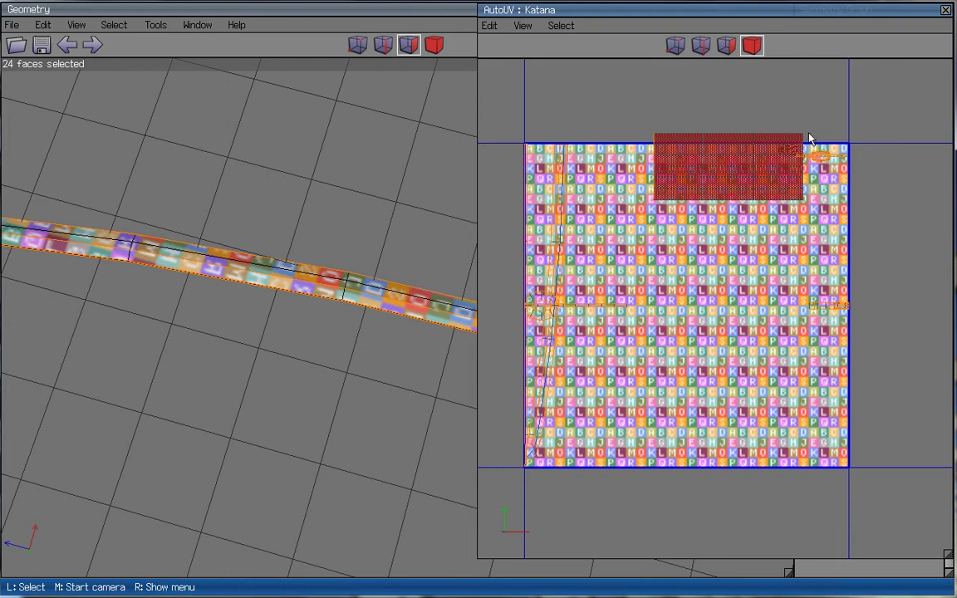
right_click(810, 139)
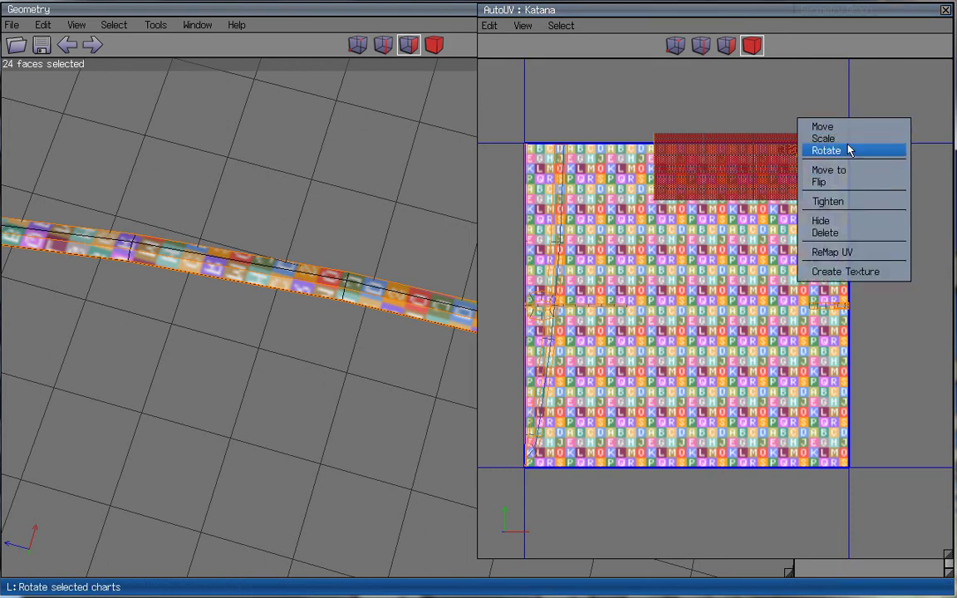
left_click(835, 170)
left_click(863, 166)
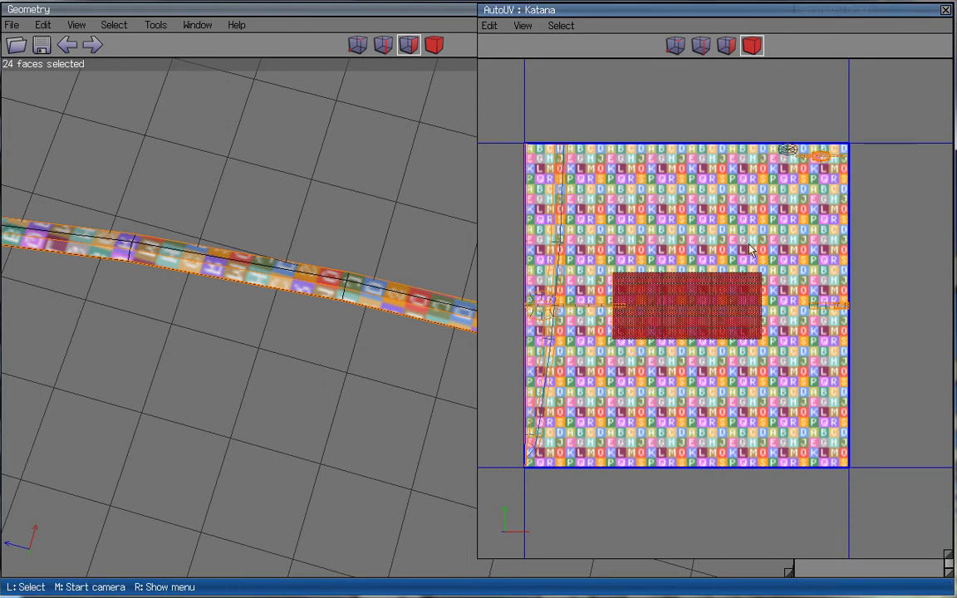
- Deselect the handle chart, select the small round cap chart, and enlarge it uniformly to match the handle's scaling
left_click(784, 122)
left_click(792, 153)
right_click(718, 198)
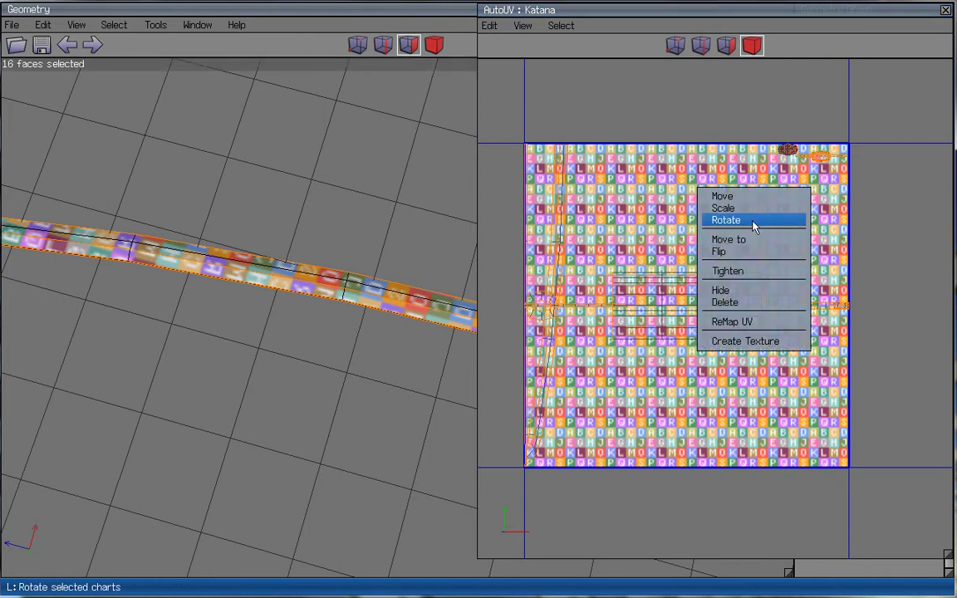
left_click(754, 210)
left_click(770, 221)
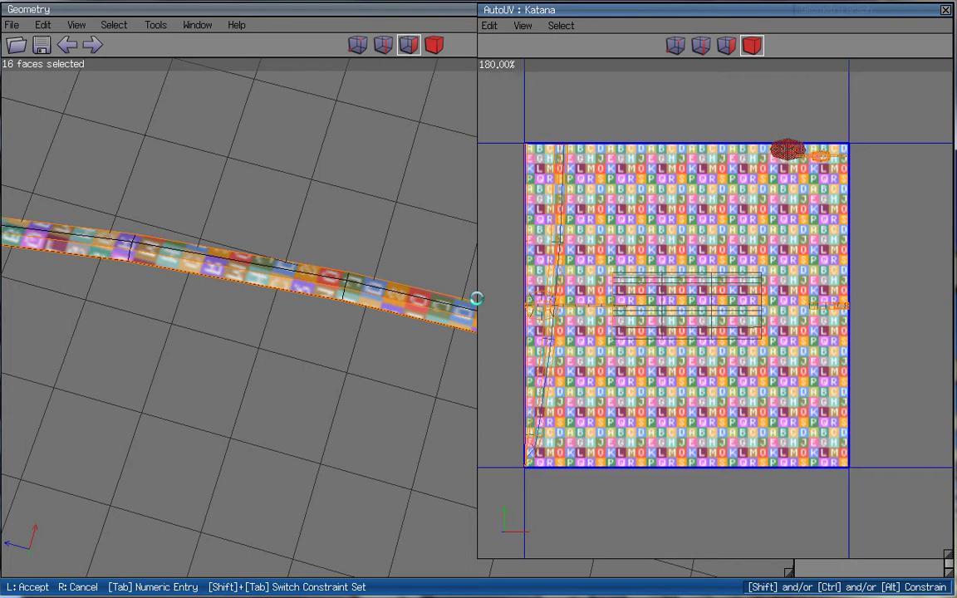
left_click(476, 297)
- Move the round cap chart to the center, shift it horizontally clear of the handle chart's right end, and deselect it
right_click(760, 191)
left_click(785, 247)
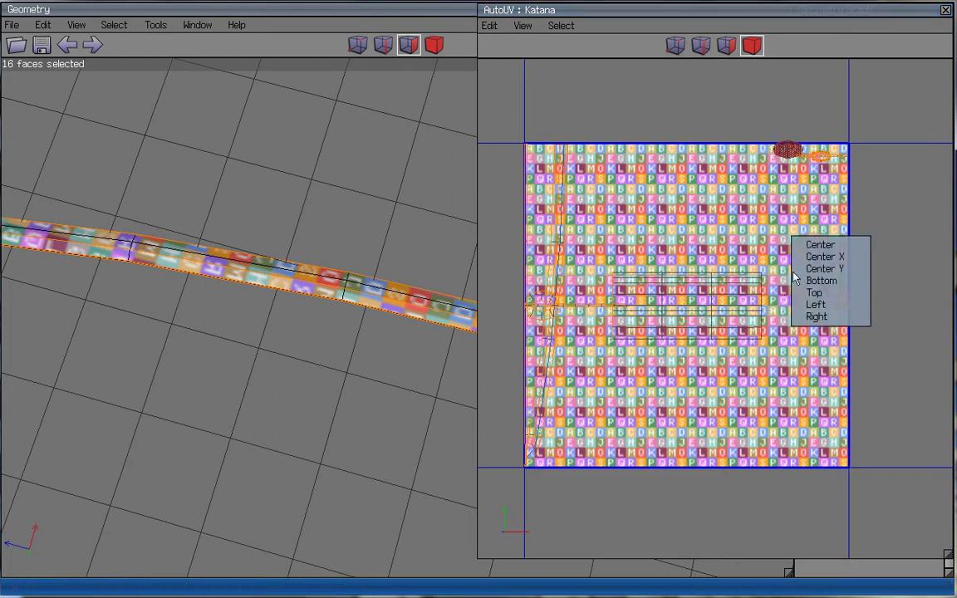
left_click(832, 249)
right_click(752, 246)
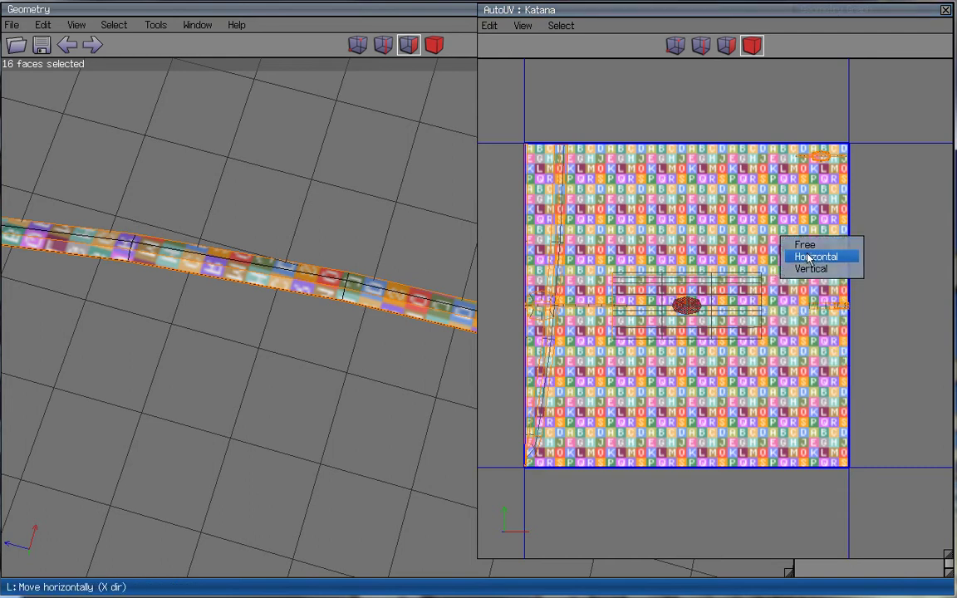
left_click(795, 256)
left_click(477, 299)
left_click(750, 341)
scroll(739, 347, "up", 3)
scroll(814, 378, "up", 5)
scroll(818, 380, "down", 4)
key("Left")
key("Left")
key("Left")
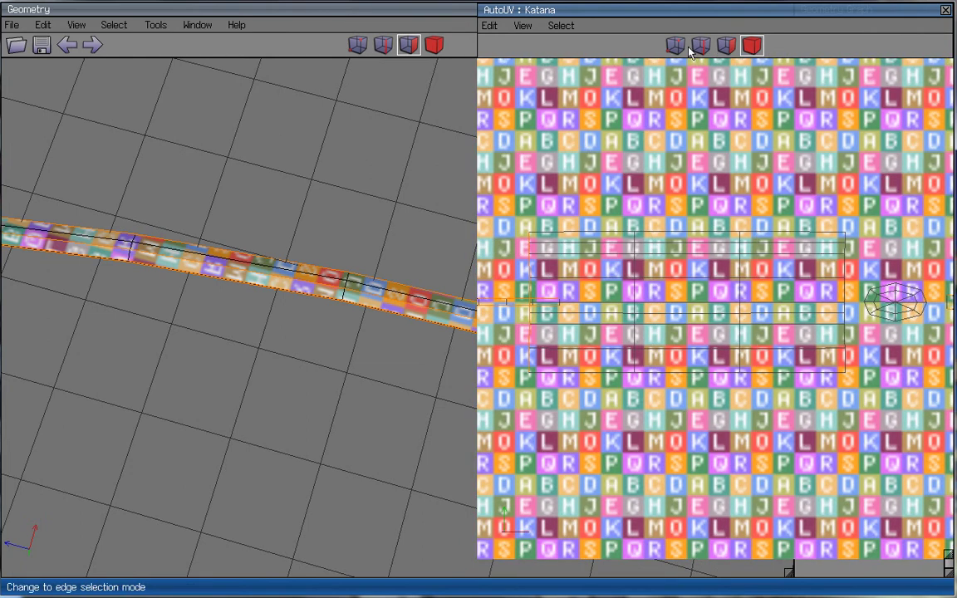
left_click(689, 48)
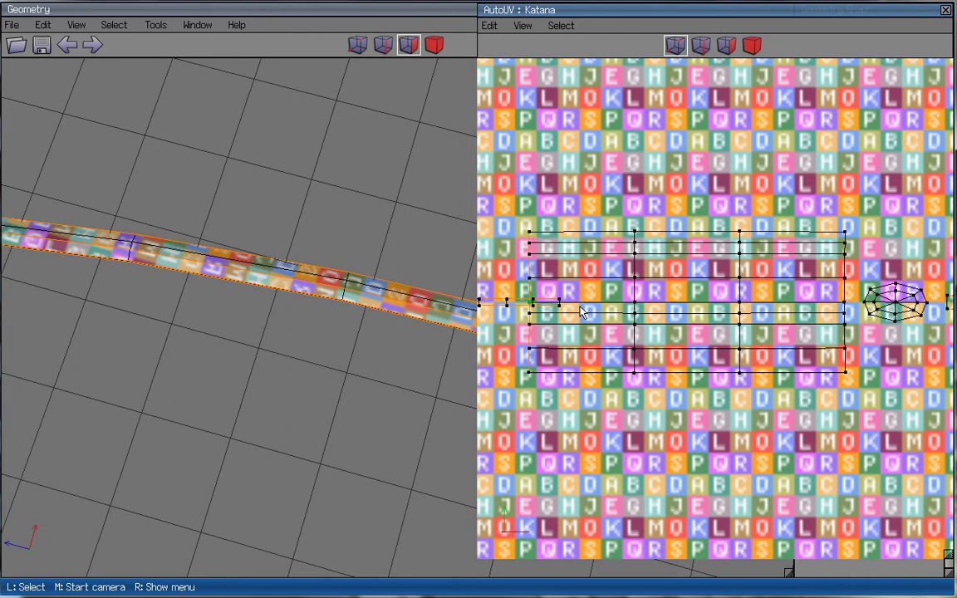
scroll(580, 272, "down", 6)
scroll(631, 208, "up", 5)
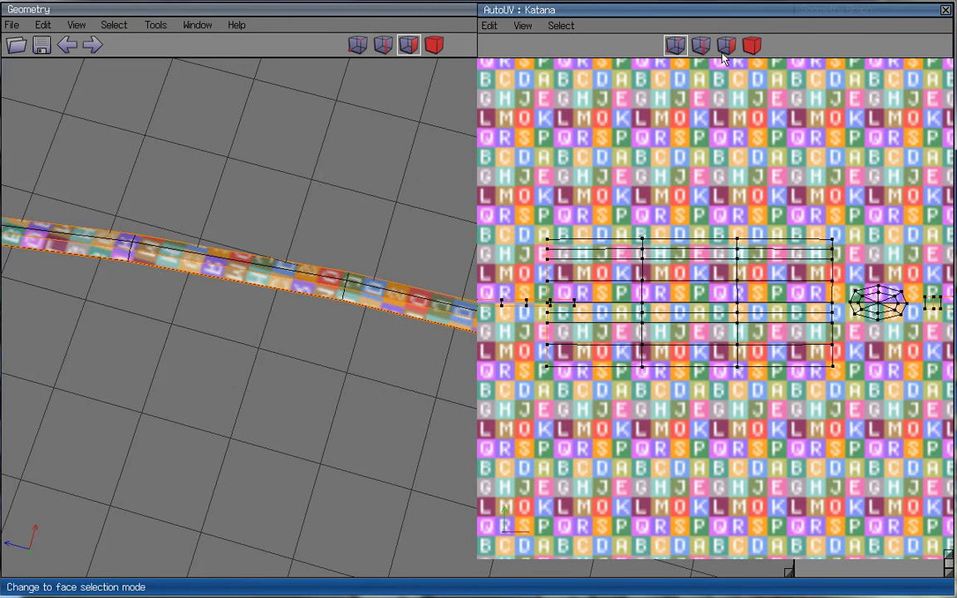
left_click(751, 45)
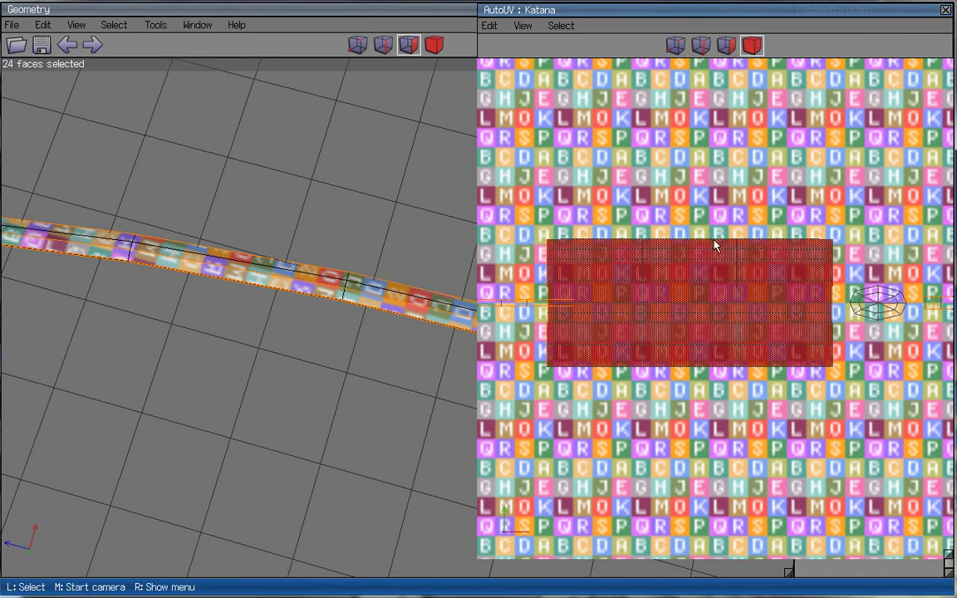
- Move the selected handle chart vertically down so it clears the thin strip charts in the layout's middle
right_click(714, 158)
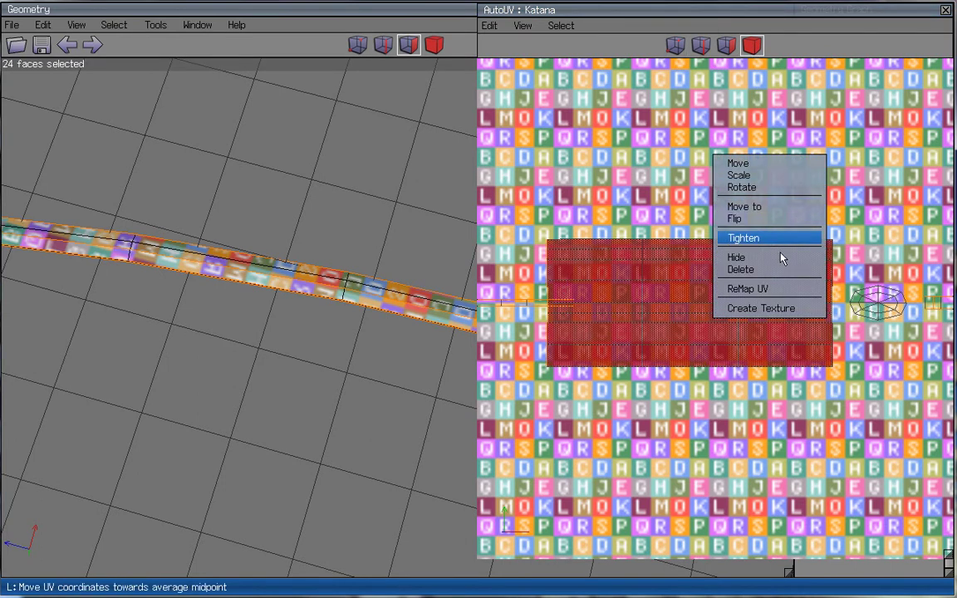
left_click(793, 163)
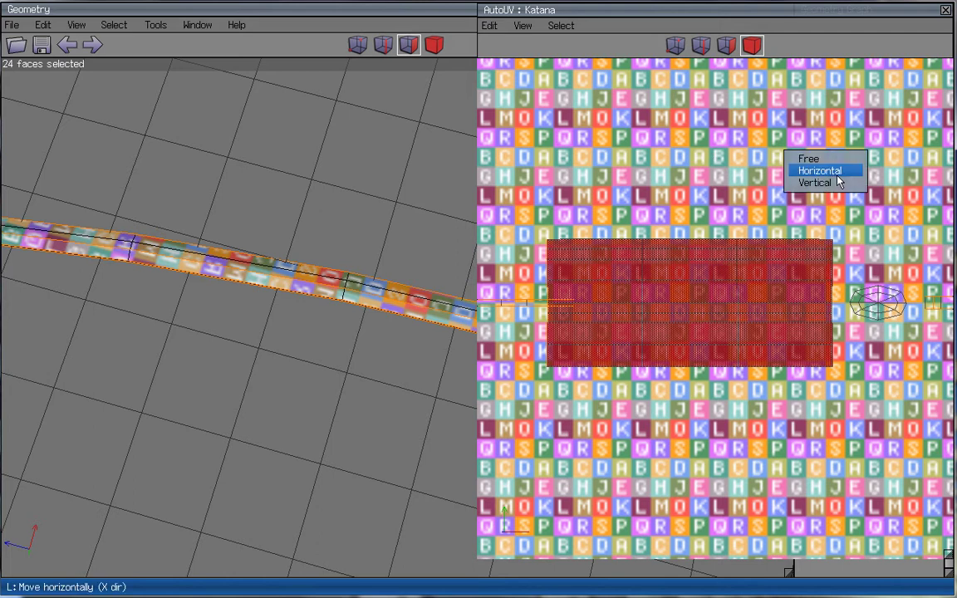
left_click(837, 182)
left_click(837, 279)
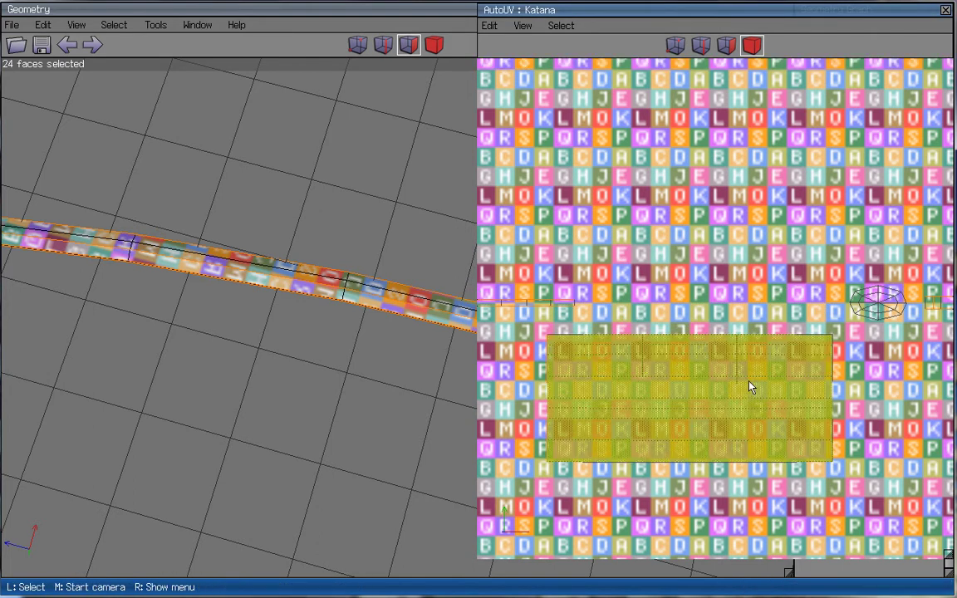
- Select the round cap chart instead, move it vertically down level with the handle chart, and deselect it
right_click(834, 230)
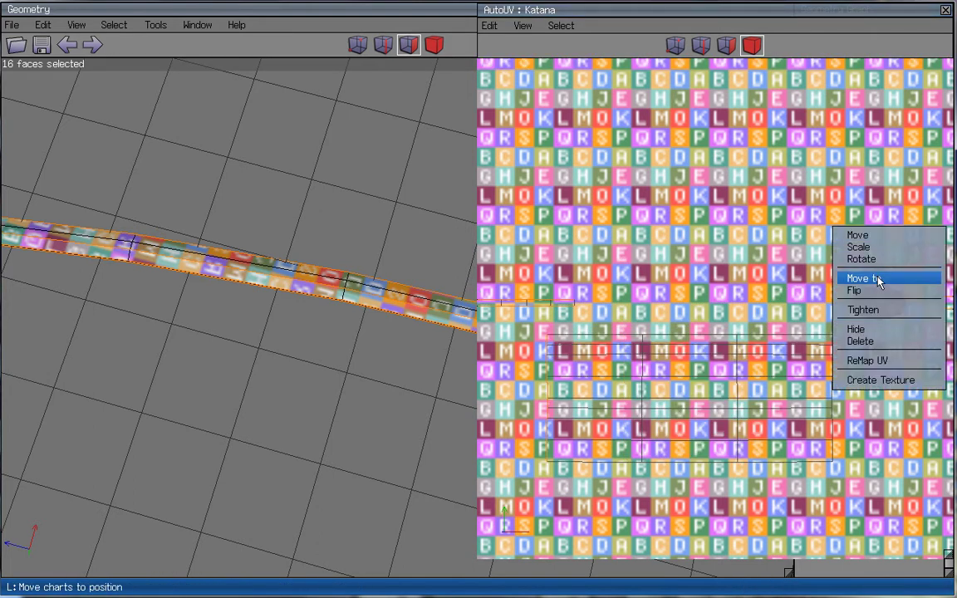
left_click(857, 236)
left_click(789, 253)
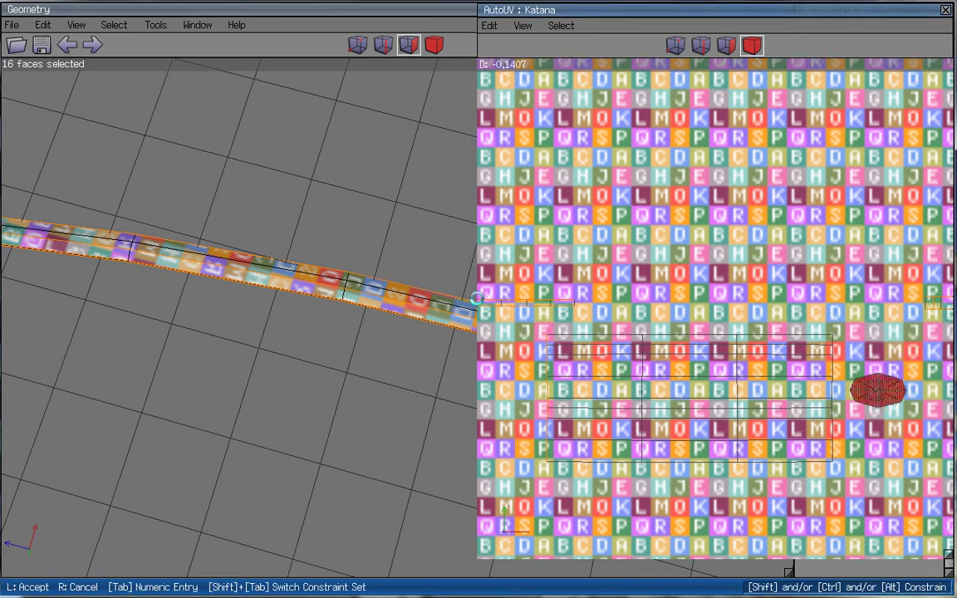
left_click(477, 298)
left_click(877, 408)
- Switch to vertex selection, select the top row of the handle chart's vertices, and flatten it in Y
key("Up")
key("Up")
key("Up")
key("Up")
key("Up")
key("Up")
key("Up")
key("Up")
key("Up")
key("Up")
key("Up")
key("Up")
key("Up")
key("Up")
key("Up")
key("Up")
key("Up")
key("Up")
scroll(721, 235, "up", 6)
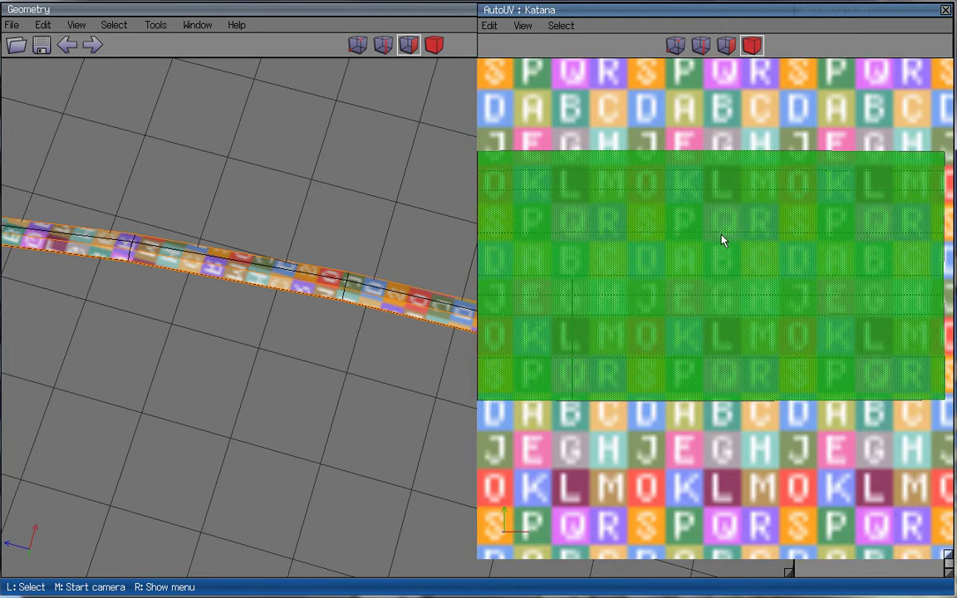
scroll(722, 235, "down", 5)
left_click(679, 49)
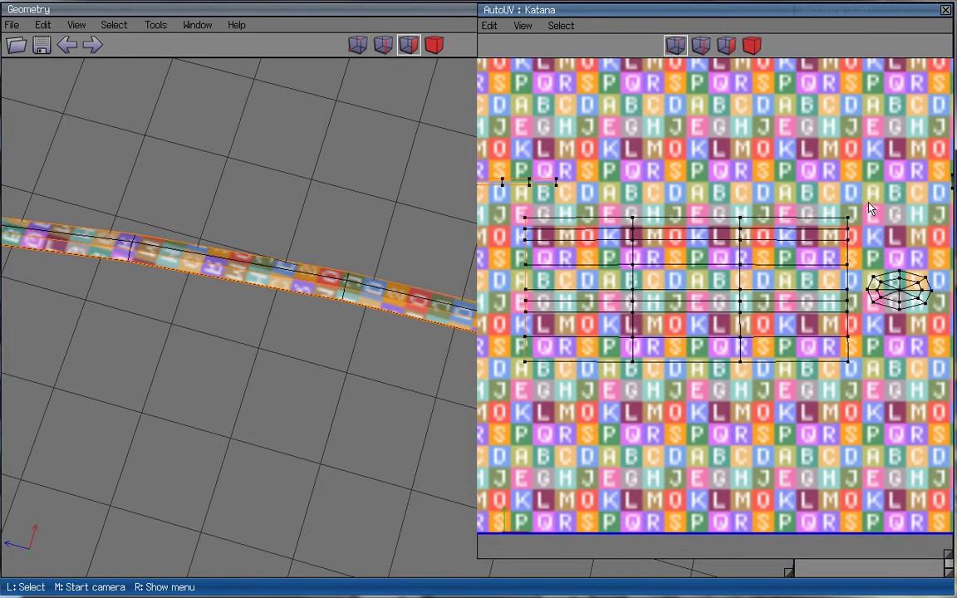
left_click_drag(868, 208, 517, 230)
right_click(858, 204)
left_click(871, 236)
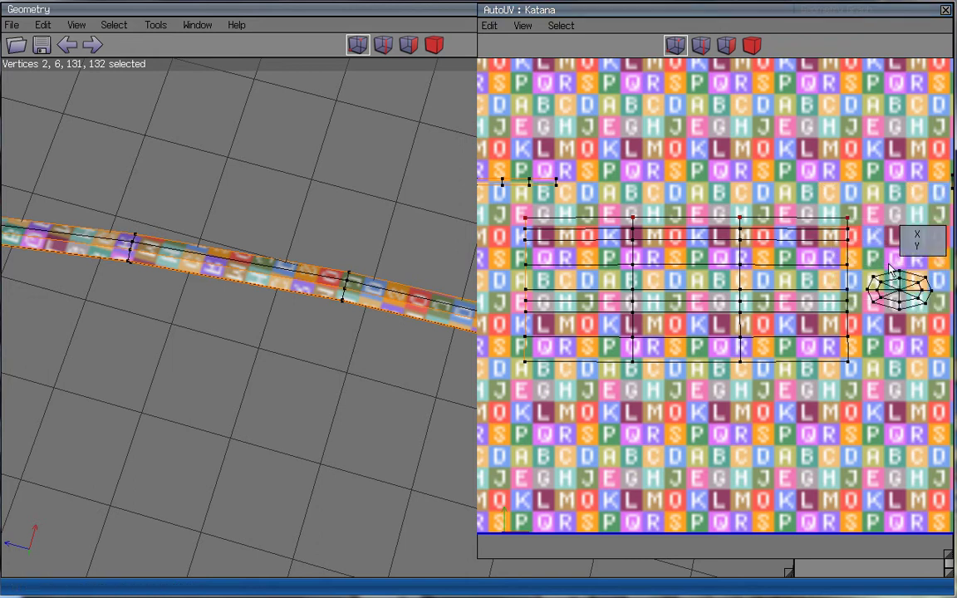
left_click(919, 245)
- Flatten the second and third vertex rows from the top of the handle chart in Y, one row at a time
left_click_drag(466, 198, 888, 236)
right_click(889, 236)
left_click(890, 266)
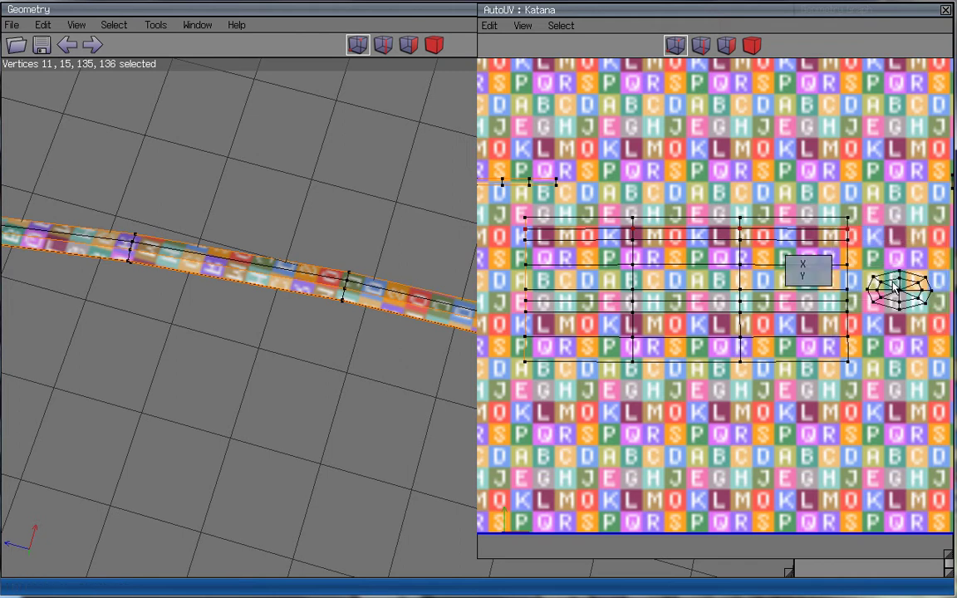
left_click(802, 276)
left_click(523, 236)
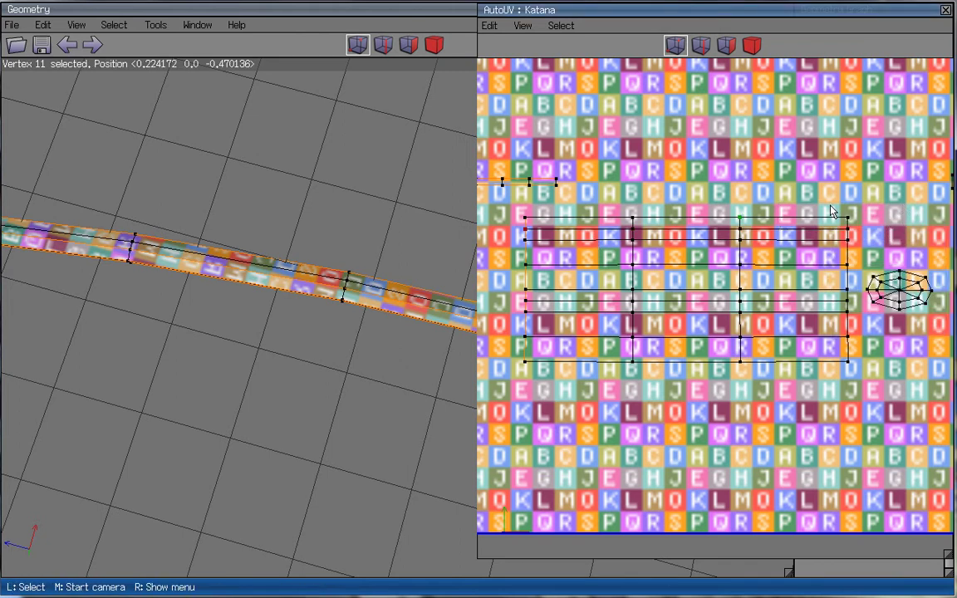
left_click(523, 236)
left_click_drag(523, 236, 701, 264)
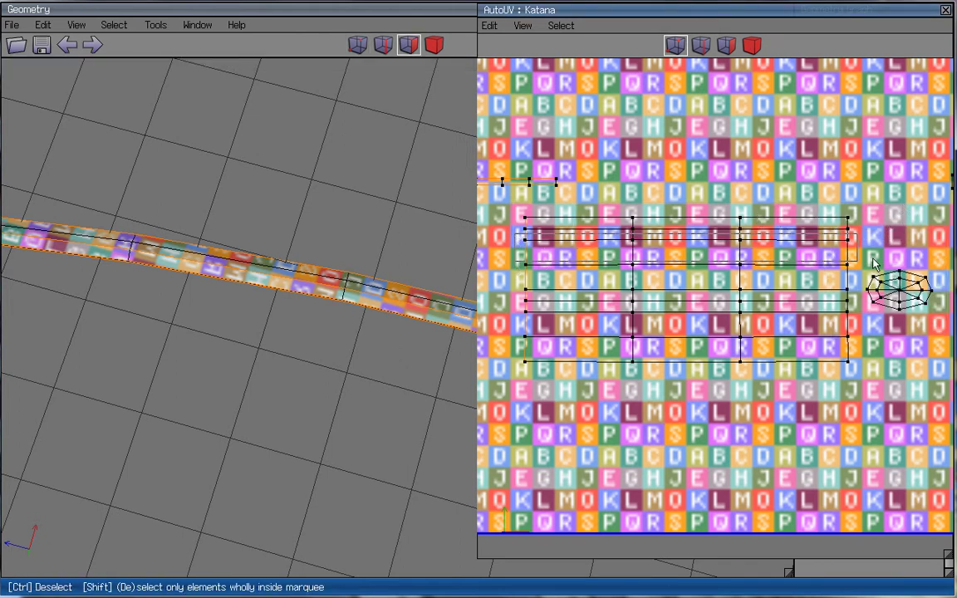
left_click_drag(873, 262, 873, 262)
right_click(783, 230)
left_click(802, 278)
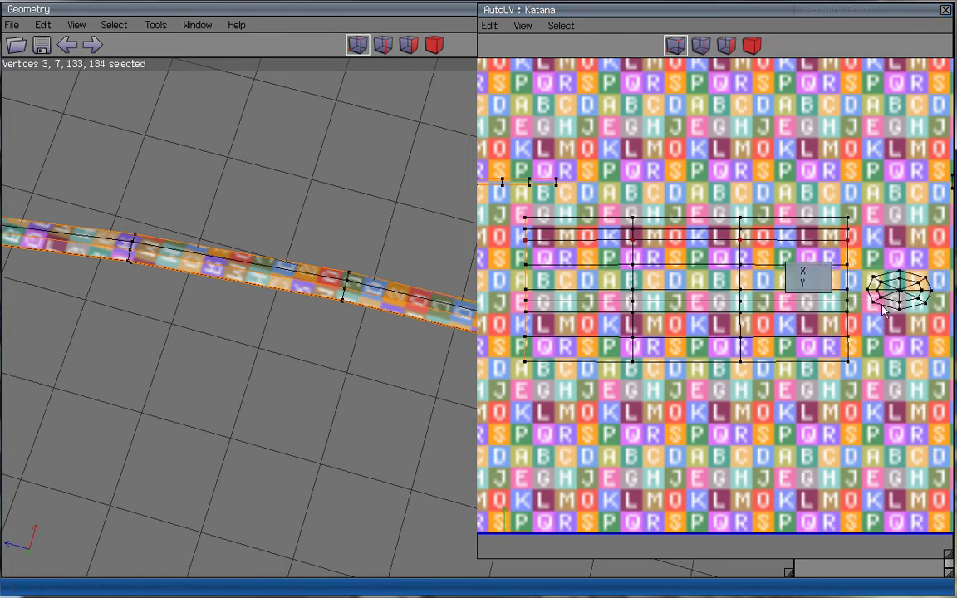
left_click(817, 285)
- Flatten the handle chart's fourth and fifth vertex rows from the top in Y, each row separately
left_click_drag(861, 197, 883, 278, "ctrl")
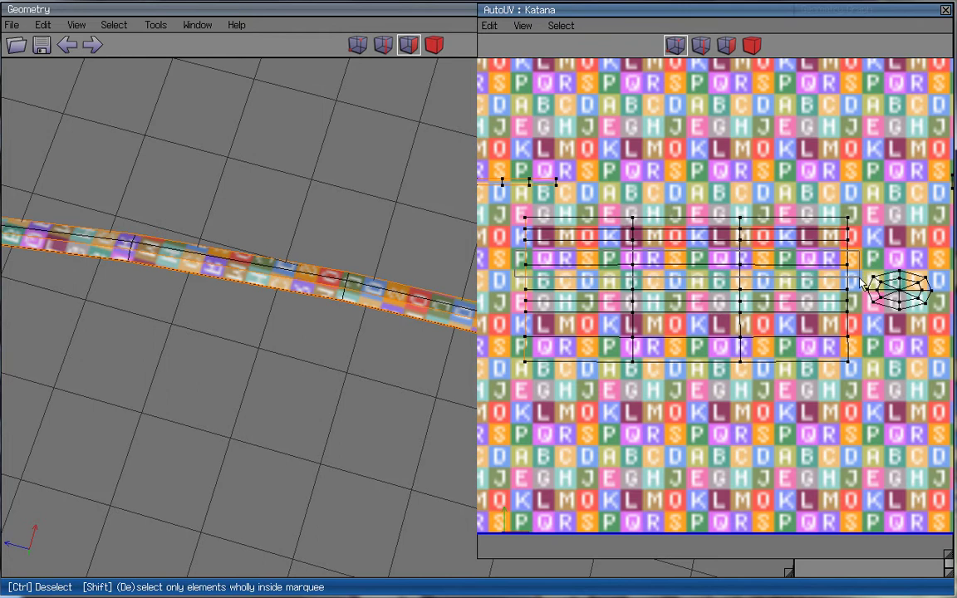
right_click(883, 277)
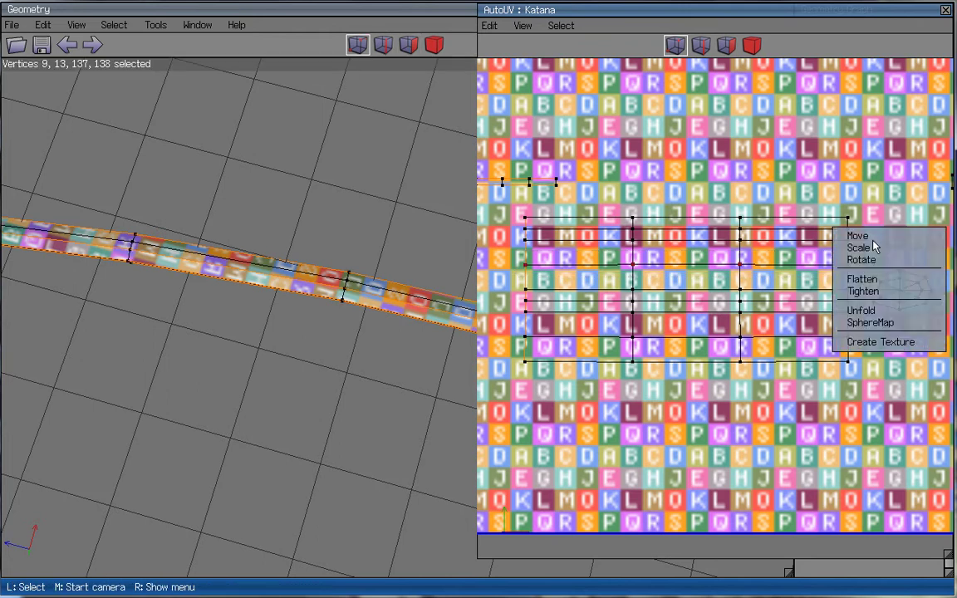
left_click(885, 281)
left_click(806, 289)
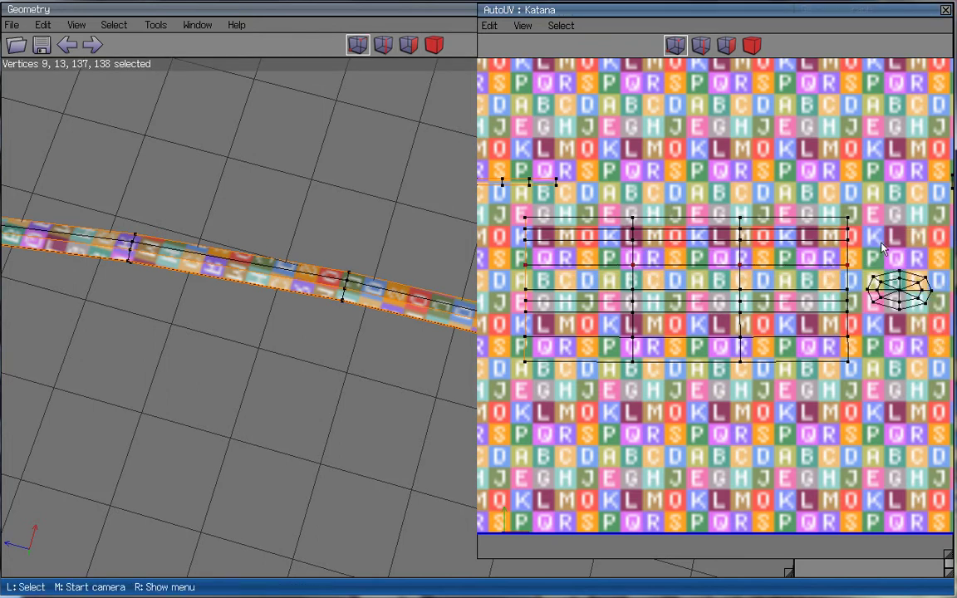
left_click_drag(515, 298, 779, 270)
right_click(834, 246)
left_click(864, 294)
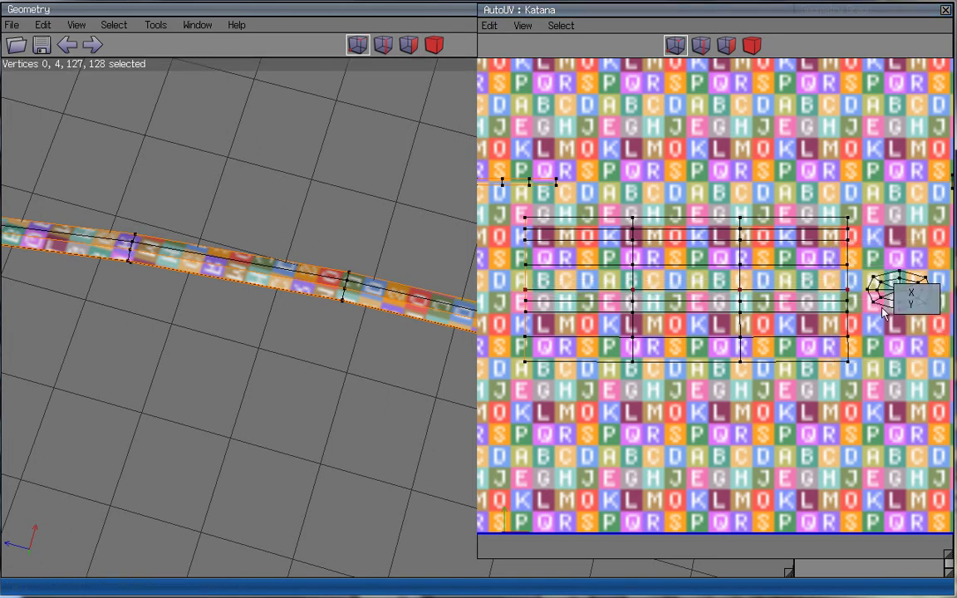
left_click(917, 306)
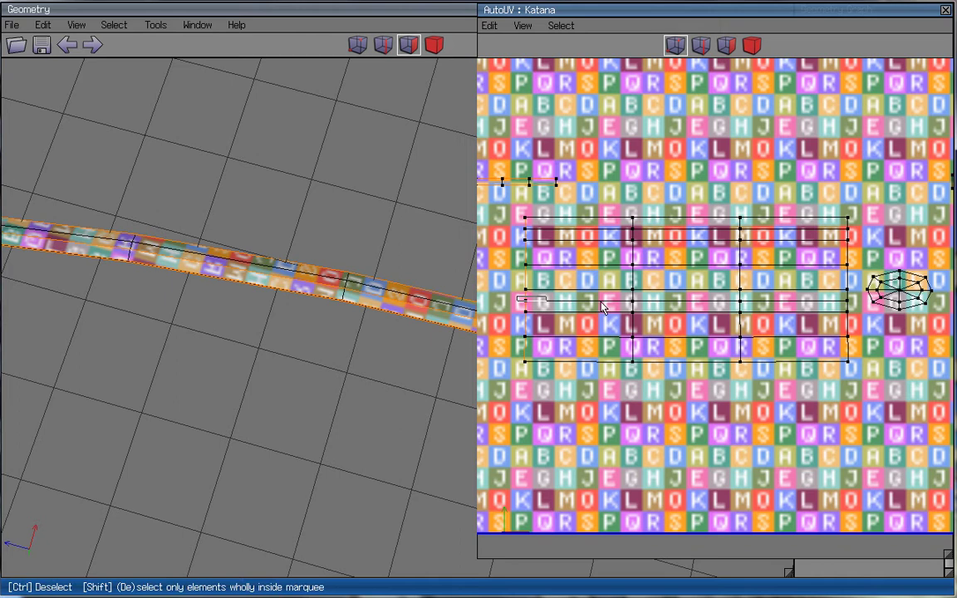
- Flatten the sixth and seventh vertex rows from the top of the handle chart in Y, one row at a time
left_click_drag(862, 319, 861, 318)
right_click(835, 287)
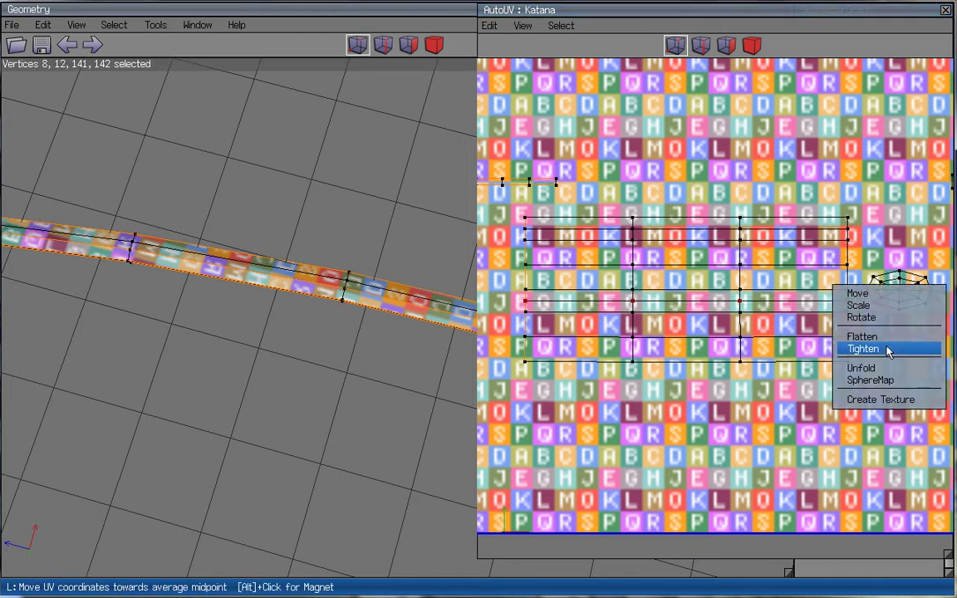
left_click(883, 349)
left_click(802, 348)
left_click(517, 309)
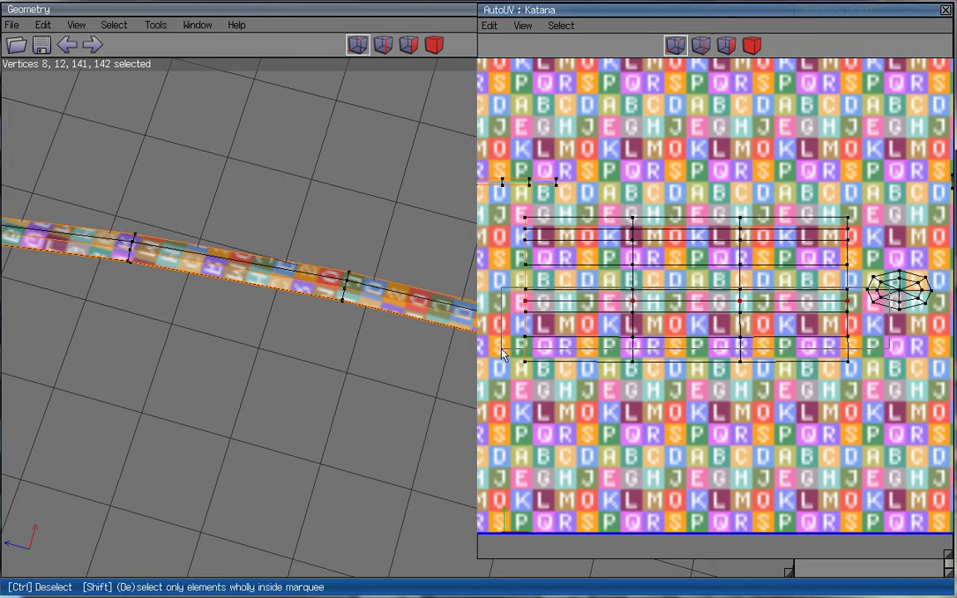
left_click_drag(517, 309, 837, 327)
right_click(837, 320)
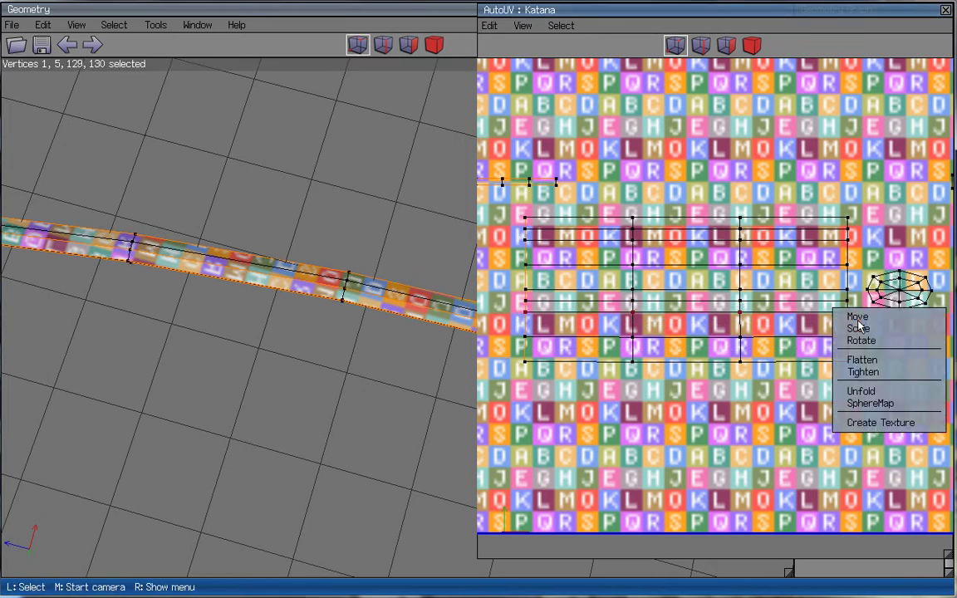
left_click(886, 360)
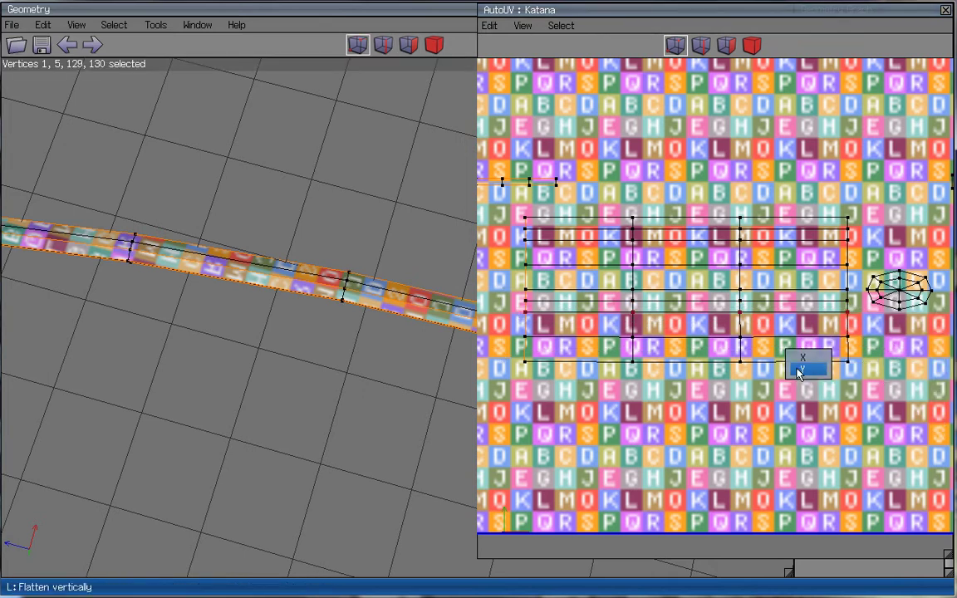
left_click(799, 371)
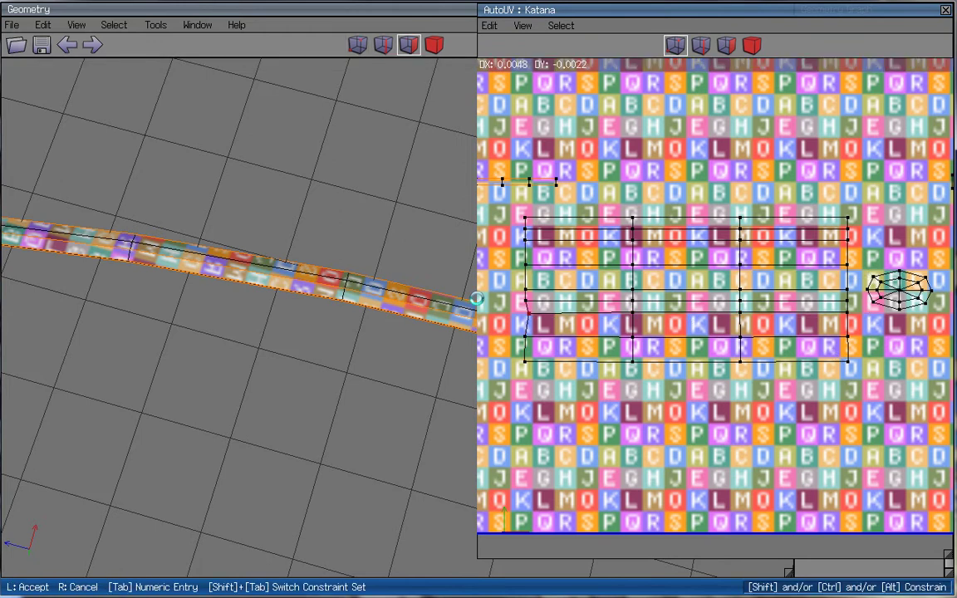
left_click(505, 255)
- Flatten the handle chart's two lowest vertex rows in Y, each row separately
left_click_drag(509, 314, 862, 355)
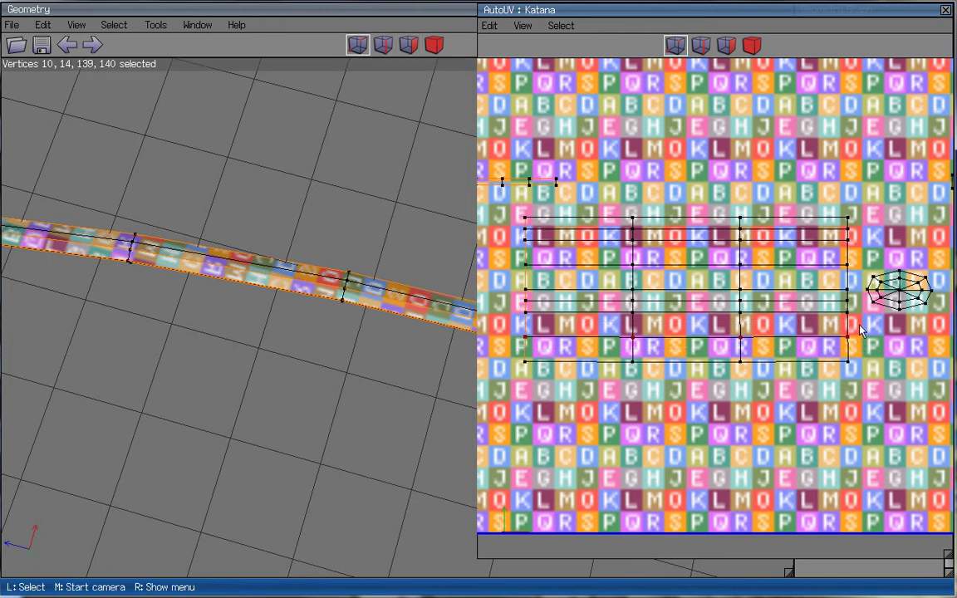
right_click(843, 320)
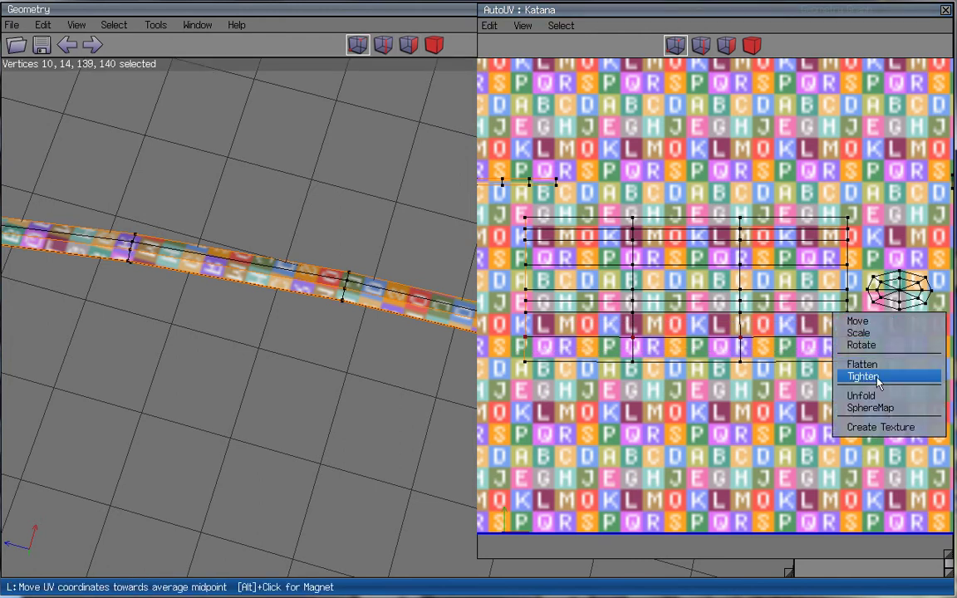
left_click(864, 363)
left_click(914, 375)
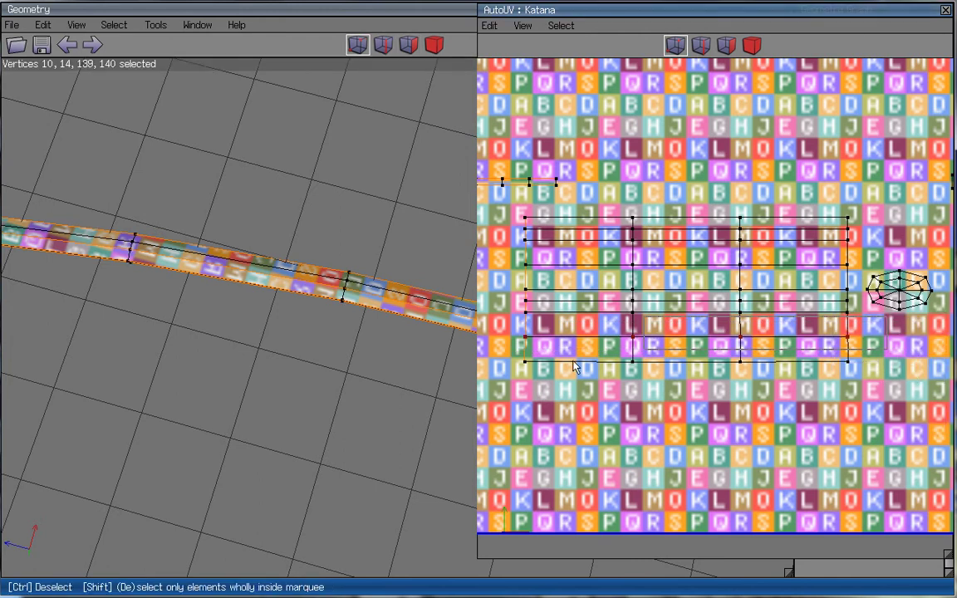
left_click_drag(518, 347, 823, 365)
right_click(833, 356)
left_click(884, 407)
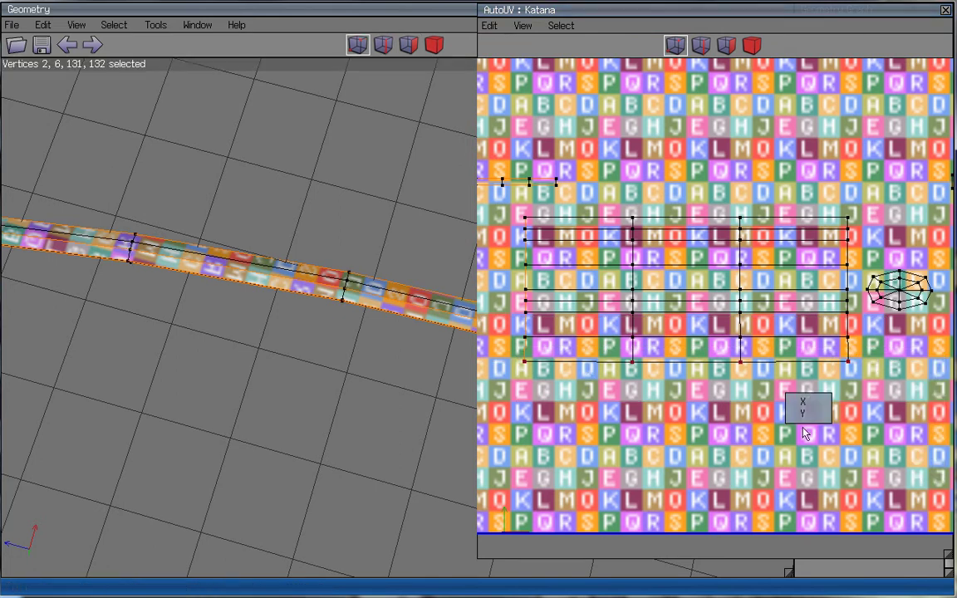
left_click_drag(883, 349, 513, 388, "ctrl")
- Flatten the handle chart's rightmost vertex column in X, and do the same for the column beside it
left_click_drag(829, 200, 849, 399)
right_click(846, 323)
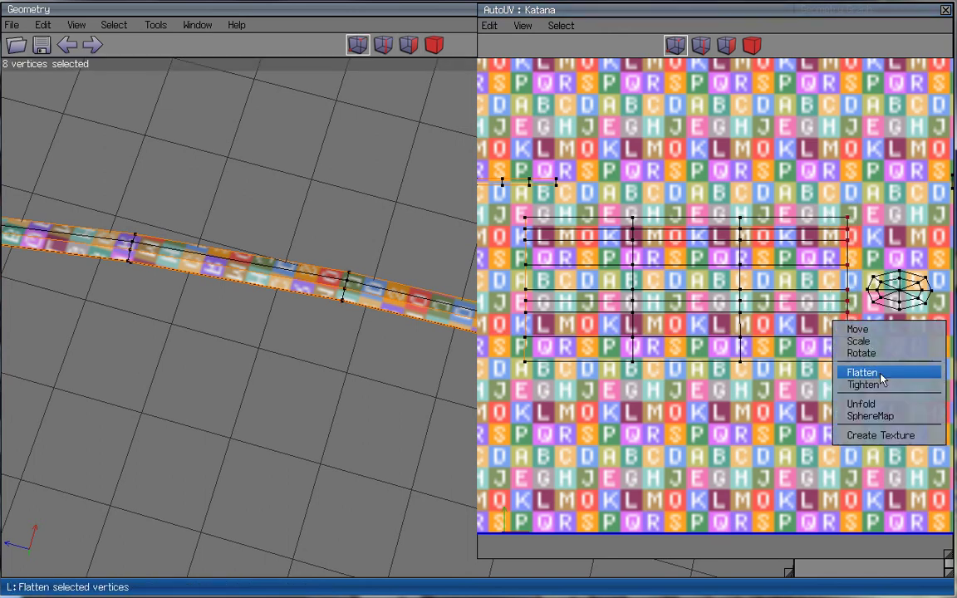
left_click(864, 369)
left_click(802, 369)
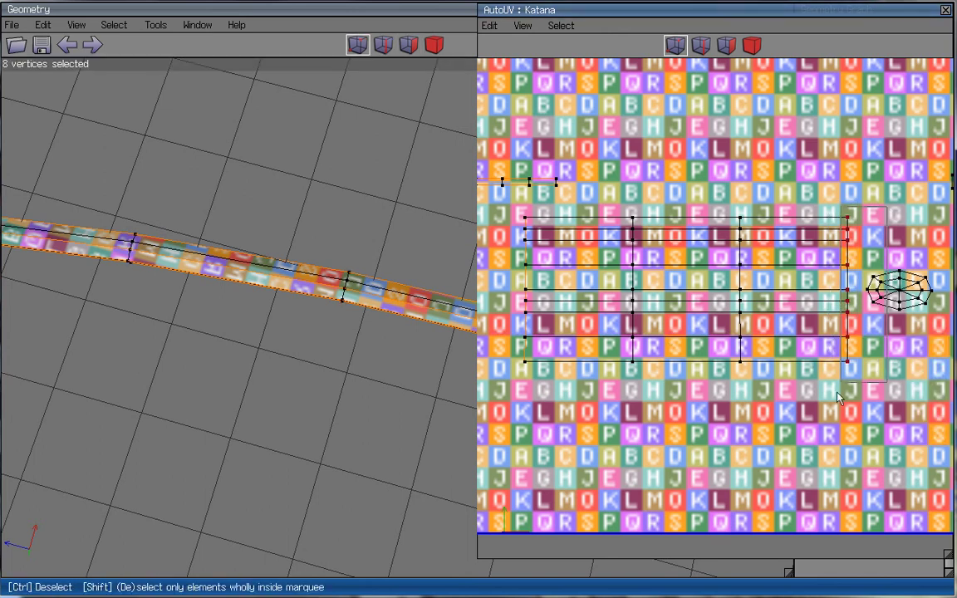
left_click_drag(719, 372, 760, 208)
right_click(780, 169)
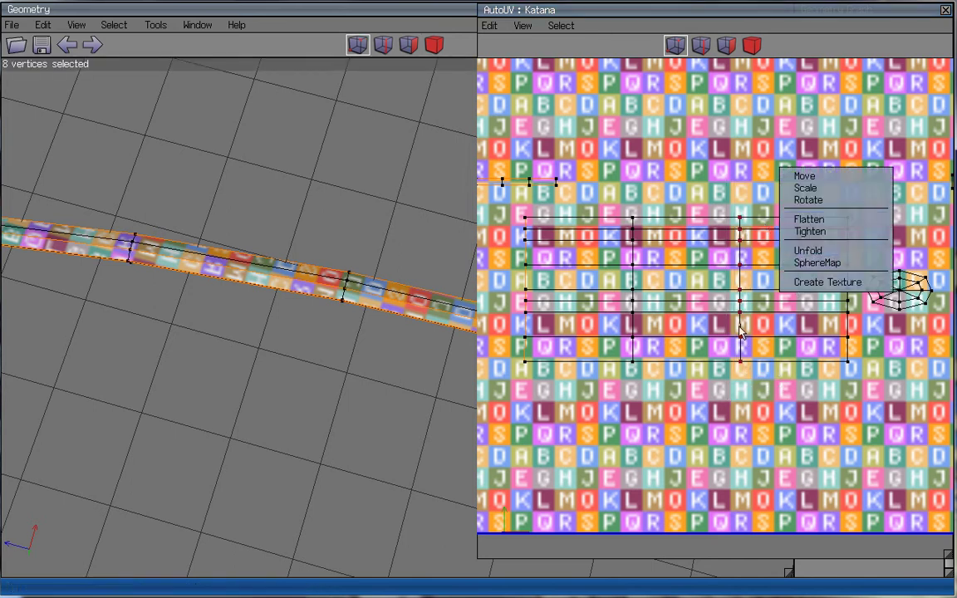
left_click(810, 219)
left_click(861, 217)
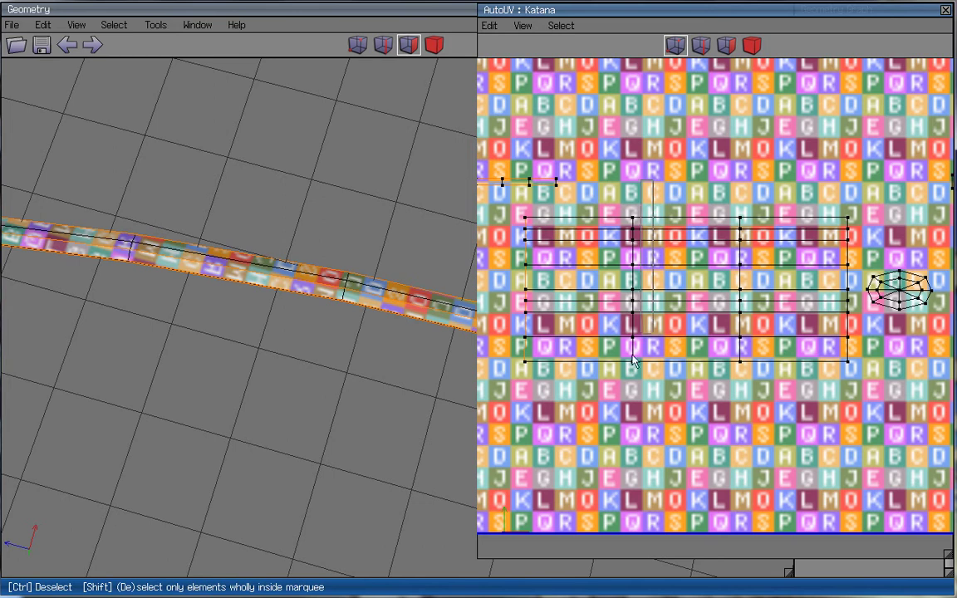
- Flatten the handle chart's second vertex column from the left and its leftmost column in X, one at a time
right_click(697, 156)
left_click(747, 206)
left_click(771, 203)
left_click_drag(768, 204, 707, 173)
key("space")
left_click_drag(548, 186, 461, 366)
right_click(620, 222)
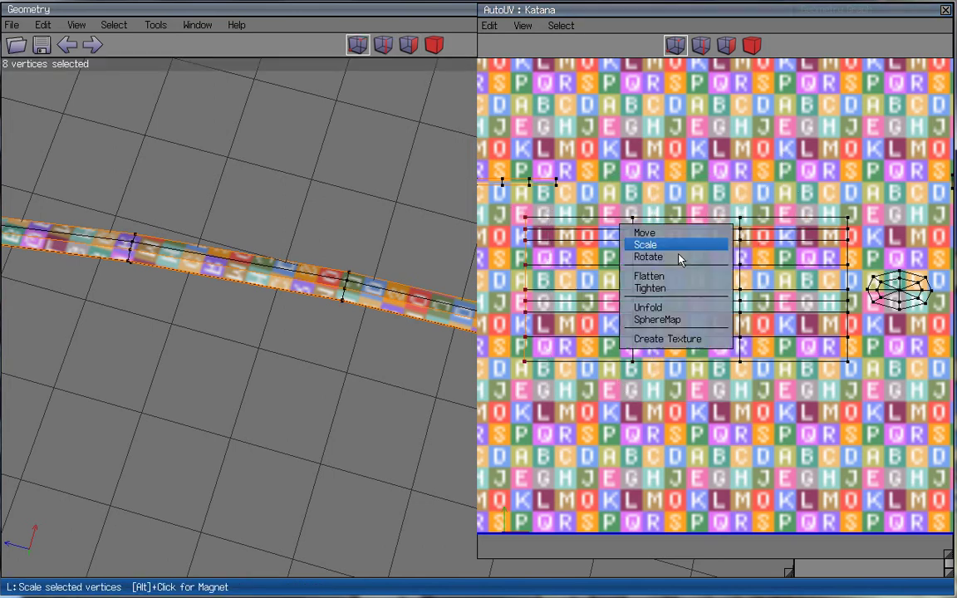
left_click(690, 274)
left_click(715, 272)
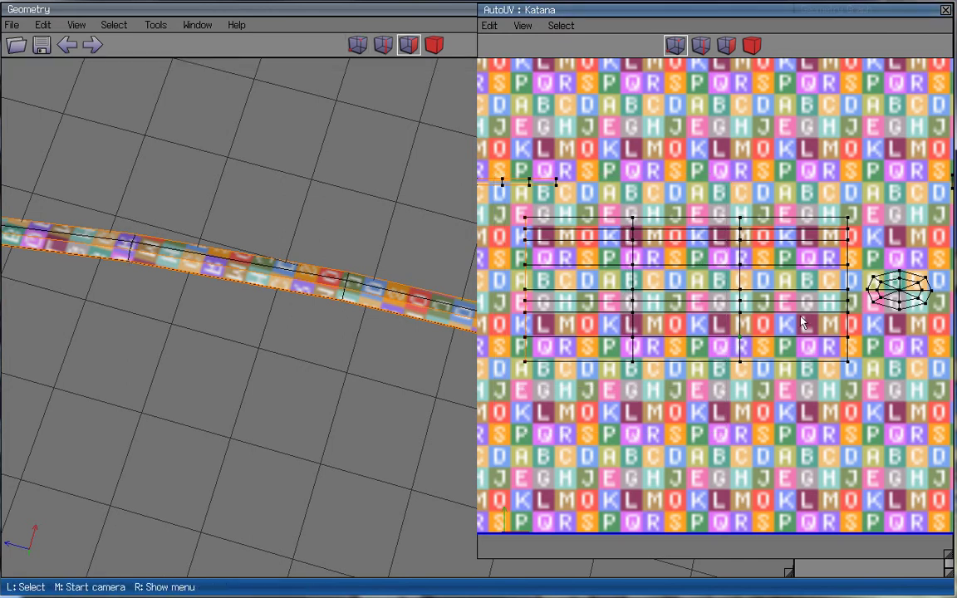
- Examine the handle's end on the model and compare which cap chart faces adjoin the handle chart's end faces
middle_click(314, 324)
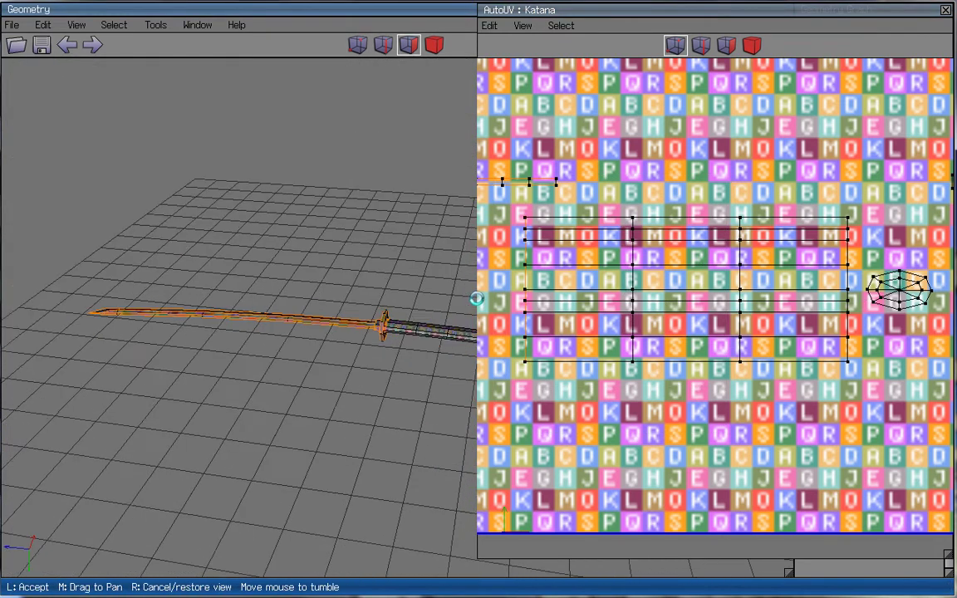
scroll(477, 299, "up", 7)
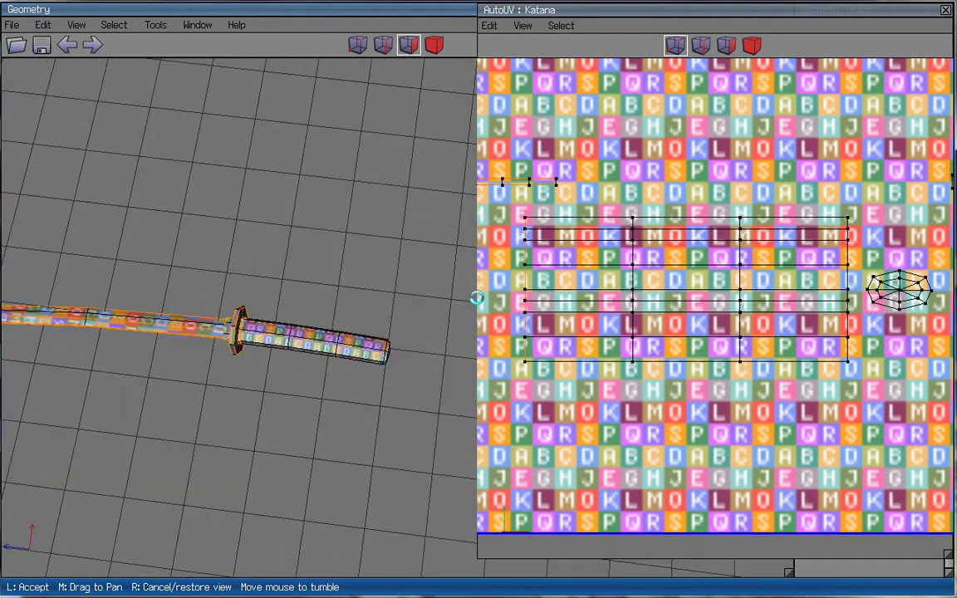
scroll(482, 299, "up", 6)
left_click(482, 299)
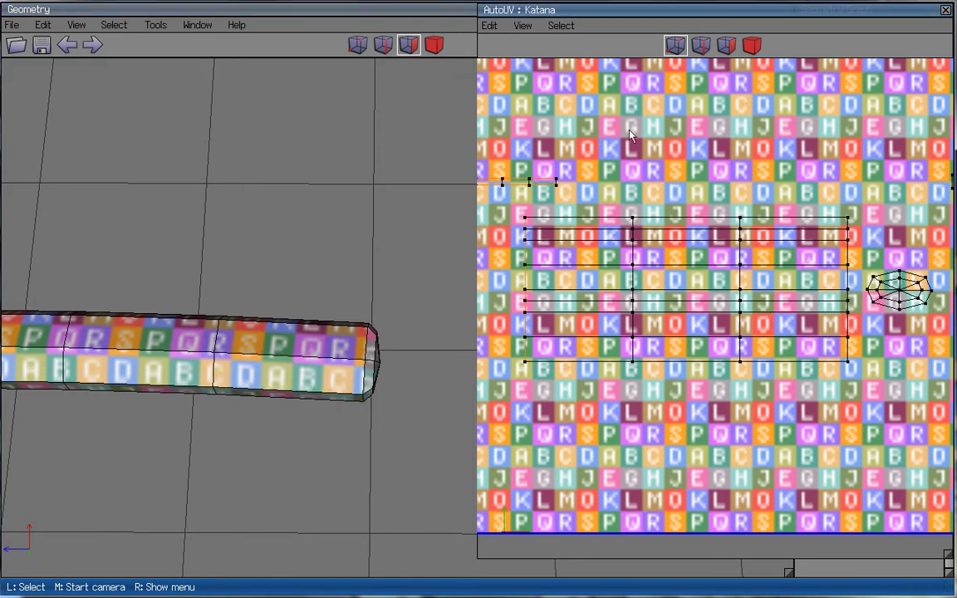
left_click(754, 47)
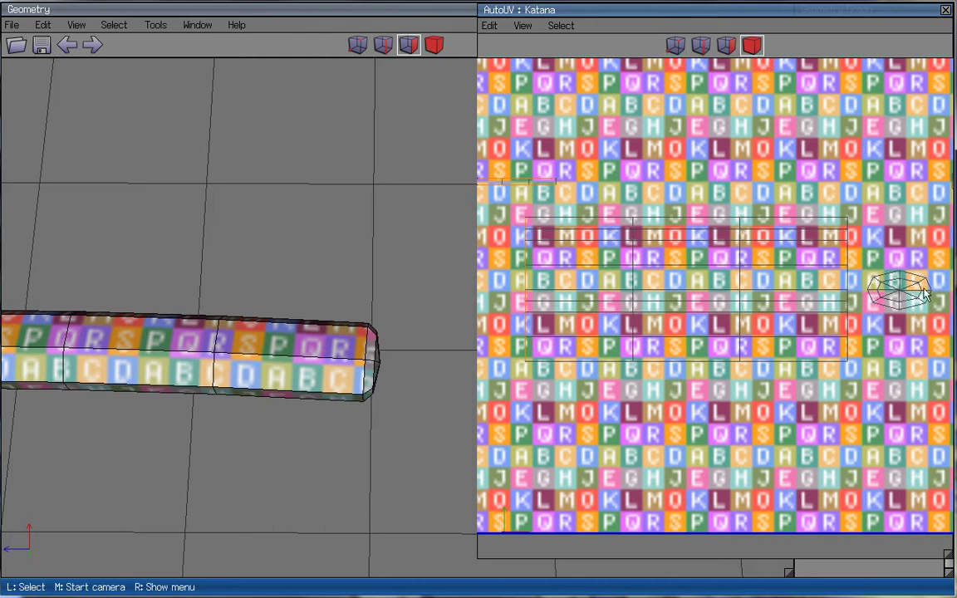
left_click(721, 50)
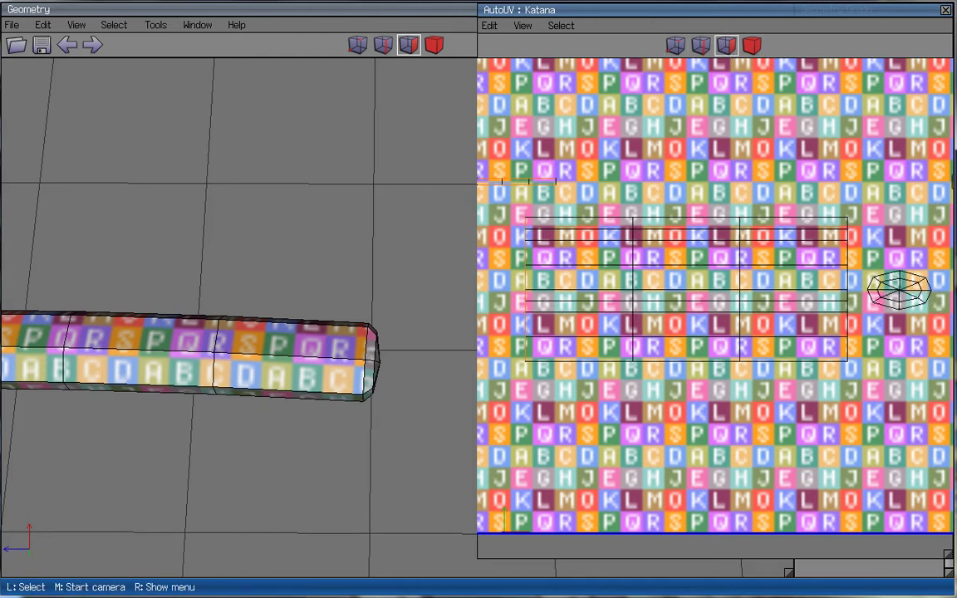
left_click(897, 285)
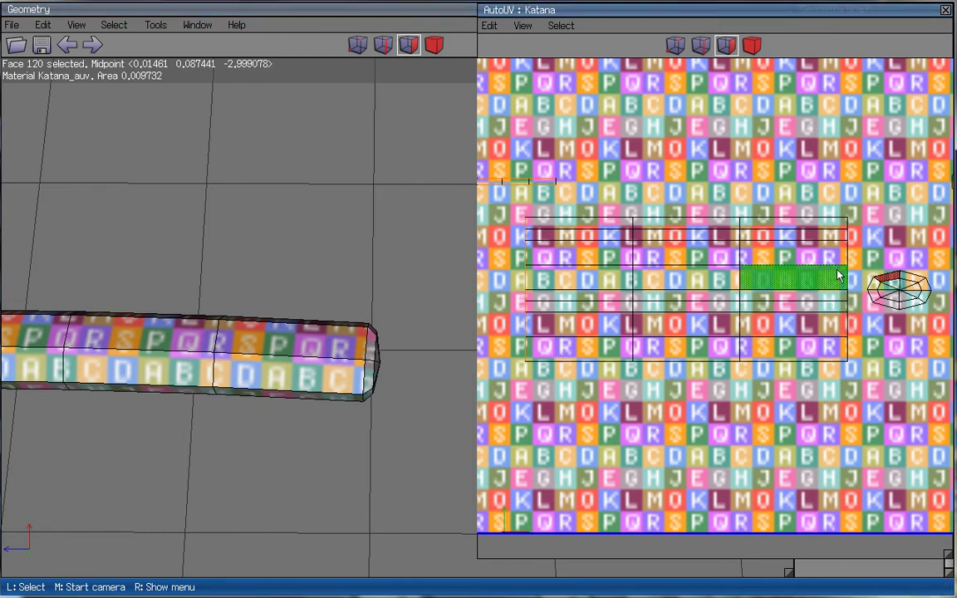
left_click_drag(834, 256, 830, 276)
left_click(902, 285)
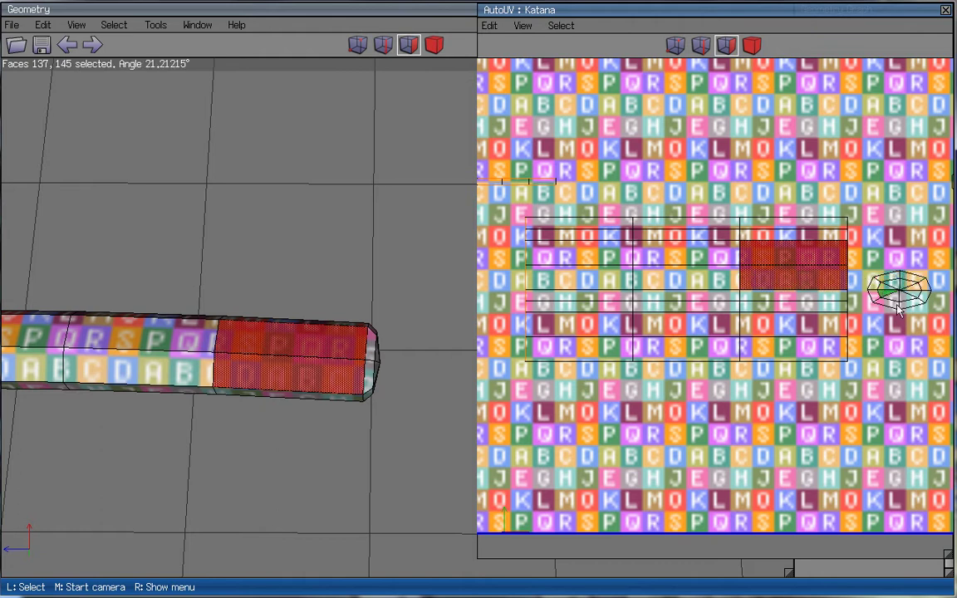
left_click_drag(906, 307, 904, 312)
key("m")
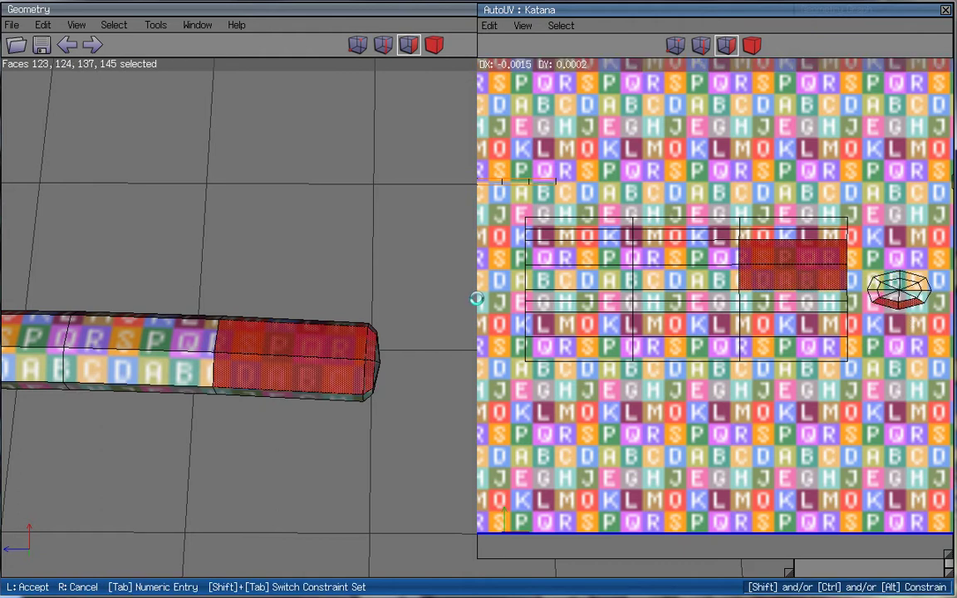
left_click(476, 301)
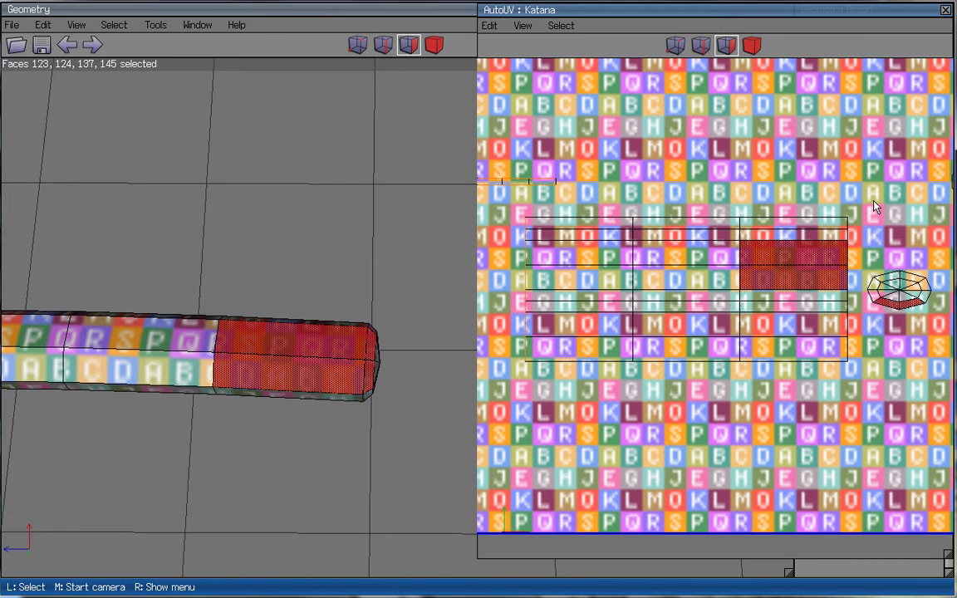
left_click(922, 282)
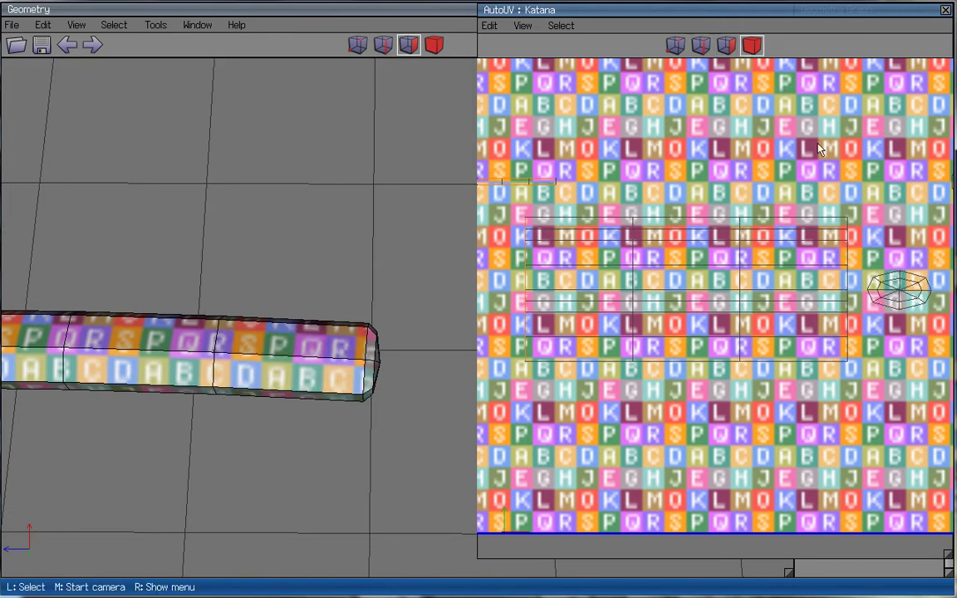
- Select the round cap chart and rotate it clockwise until its long axis stands upright
right_click(892, 256)
left_click(901, 296)
left_click(903, 294)
left_click(903, 293)
right_click(928, 271)
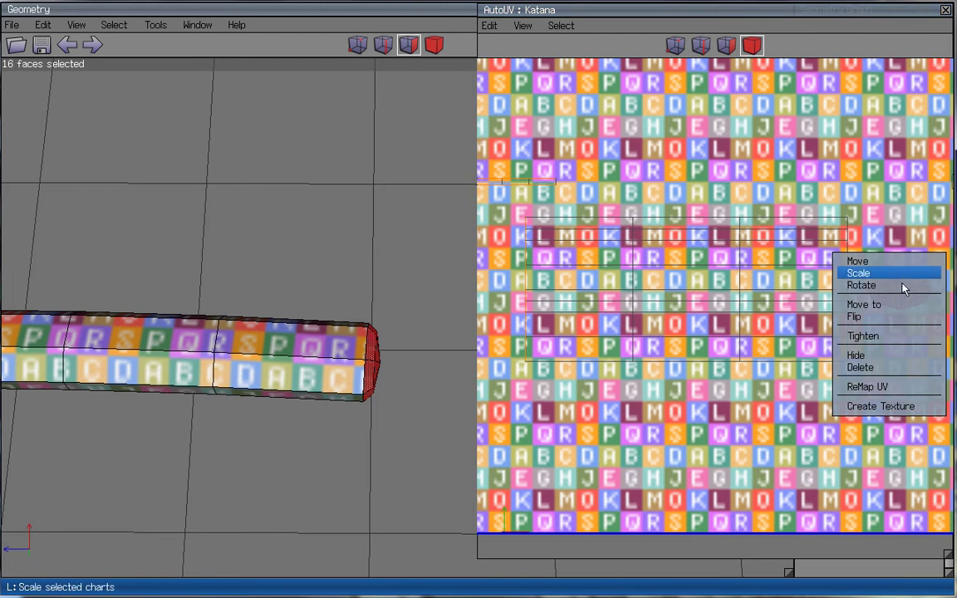
left_click(903, 284)
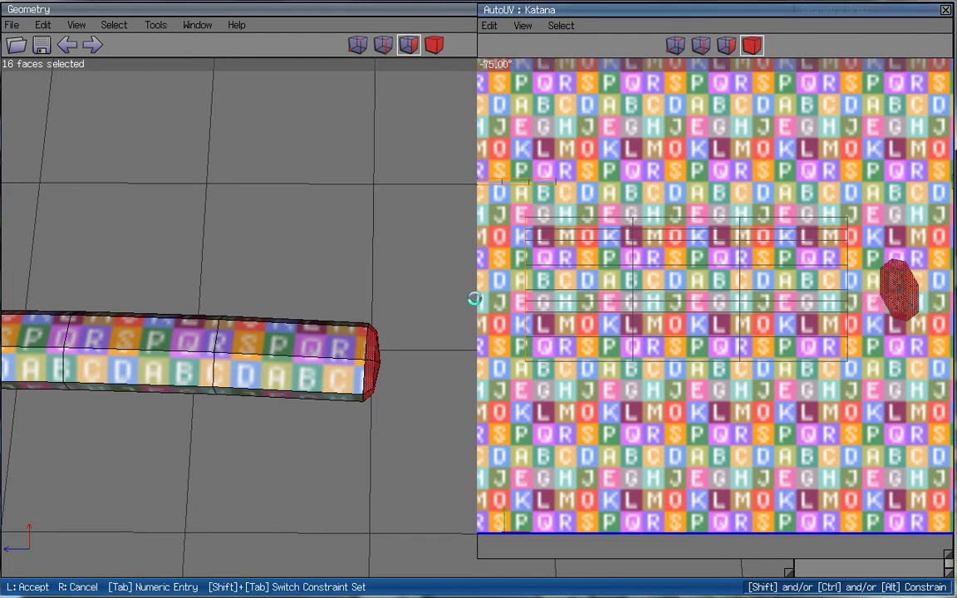
left_click(810, 195)
- Move the cap chart up vertically by about 0.019 to centre it on the handle chart's fourth row line
right_click(897, 218)
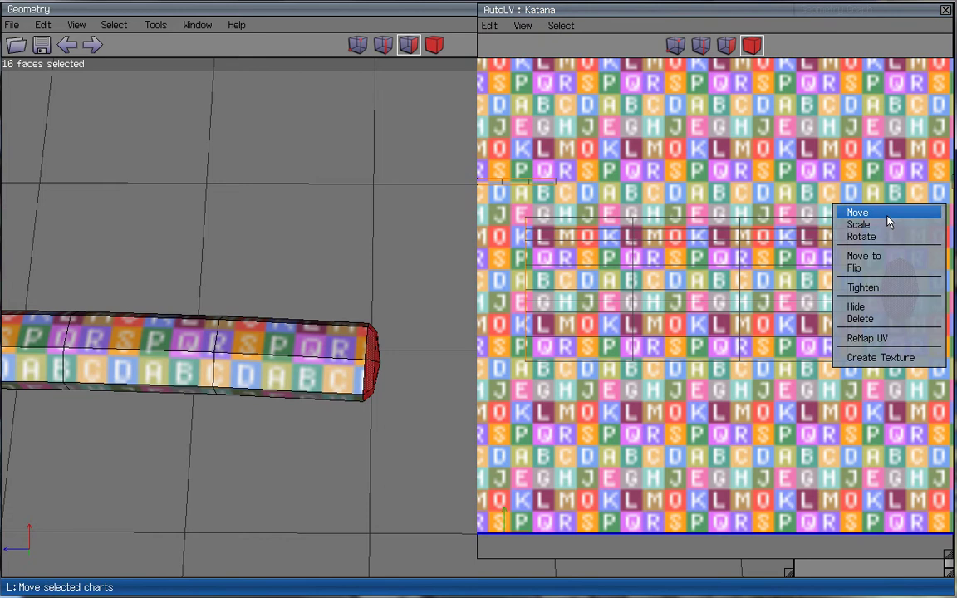
left_click(881, 215)
left_click(781, 235)
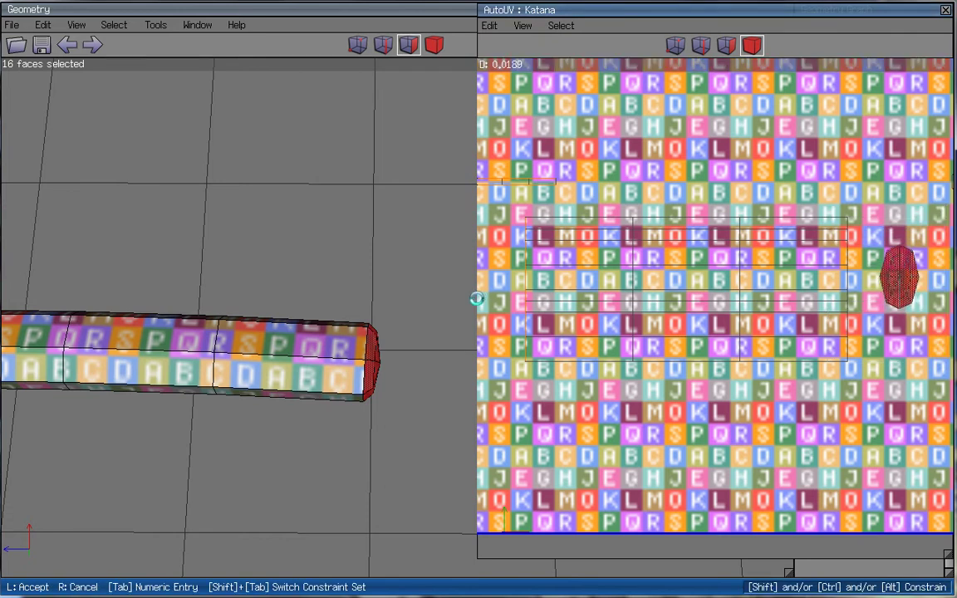
left_click(781, 239)
- Move the cap chart freely by about -0.046 horizontally and 0.002 vertically, up against the handle chart's right edge
scroll(867, 241, "up", 3)
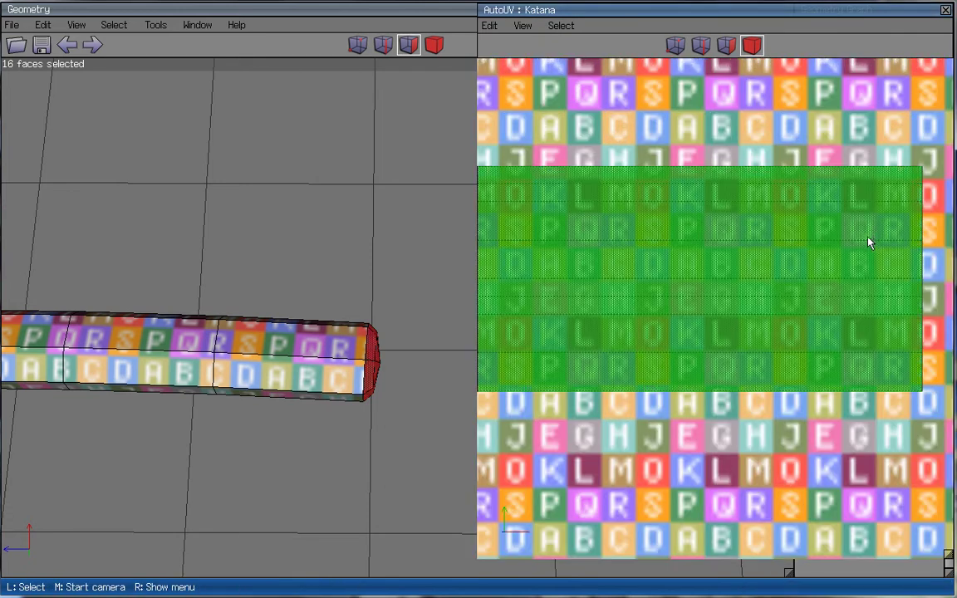
key("Right")
key("Right")
key("Right")
key("Right")
key("Right")
key("Right")
key("Right")
key("Right")
key("Right")
key("Right")
key("Right")
key("Right")
key("Right")
key("Right")
key("Right")
key("Right")
key("Right")
key("Right")
key("Right")
key("Right")
key("Up")
key("Up")
key("Up")
key("Up")
key("Up")
key("Up")
key("Up")
key("Up")
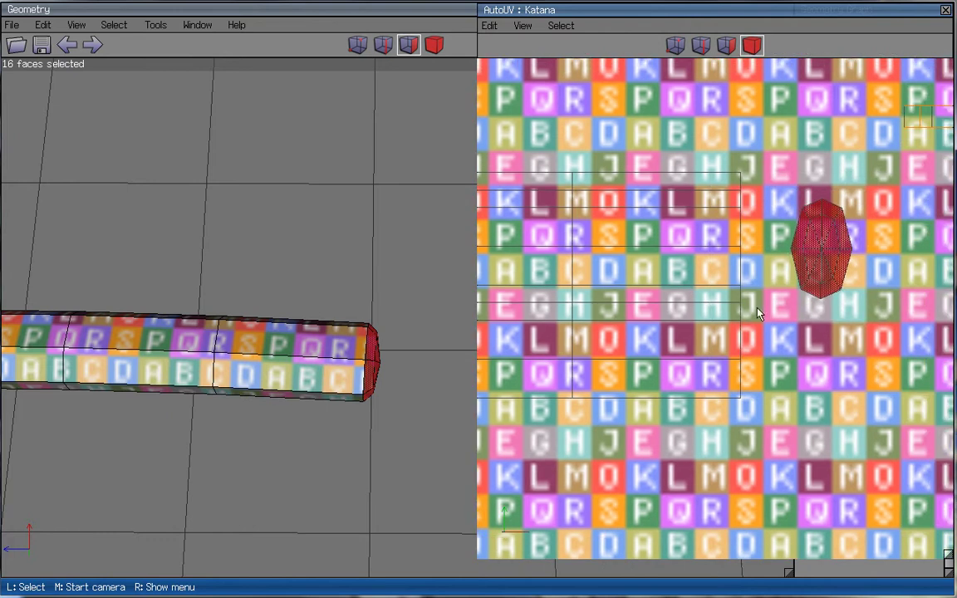
scroll(760, 301, "up", 5)
scroll(777, 295, "up", 3)
right_click(781, 274)
left_click(785, 274)
left_click(832, 277)
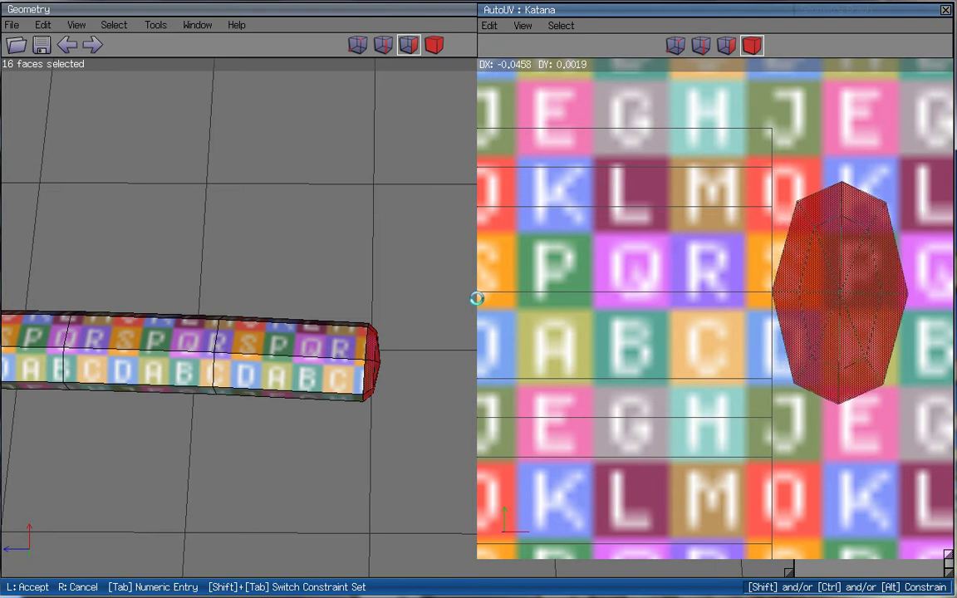
left_click(476, 297)
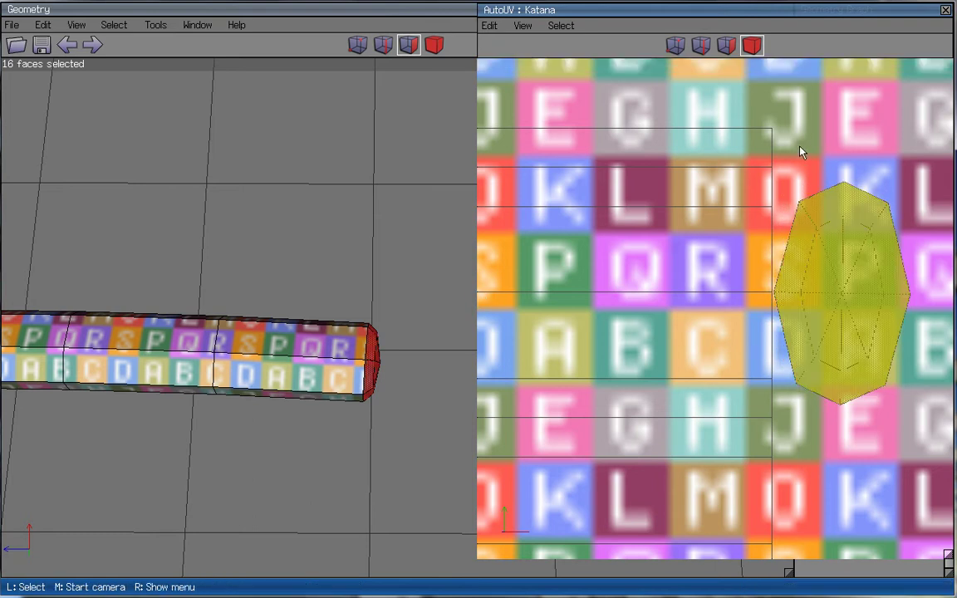
- Rotate the cap chart by 1° to straighten it, and deselect it
right_click(789, 127)
left_click(833, 157)
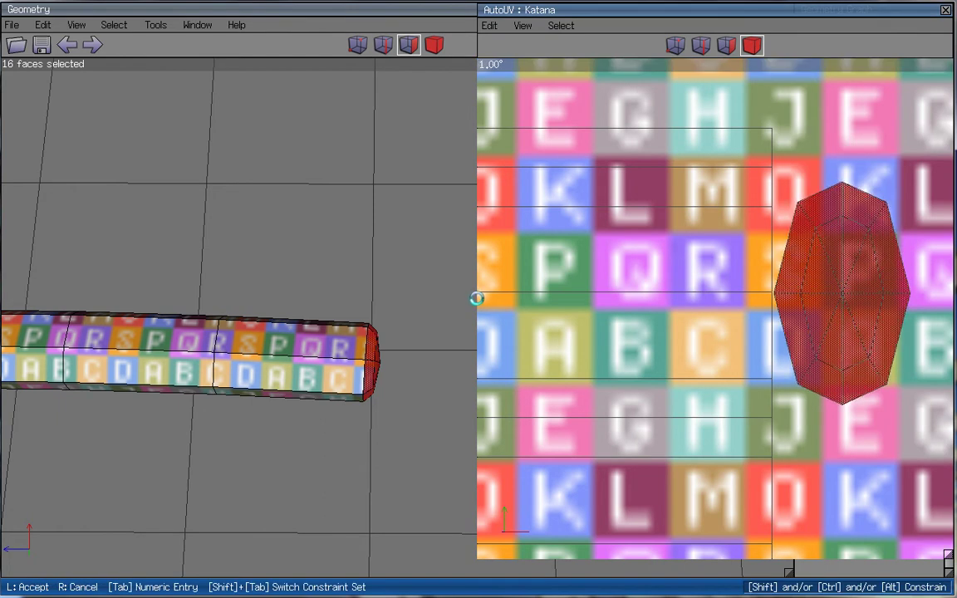
left_click(833, 159)
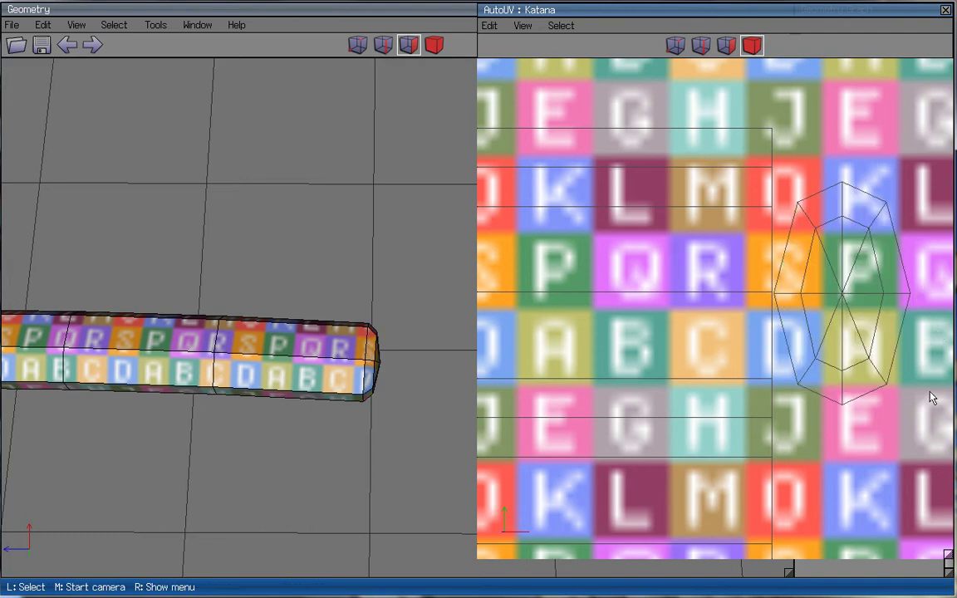
- Select the cap chart and nudge it slightly up vertically to line its centre up with the handle chart's fourth row line
scroll(926, 388, "up", 3)
scroll(926, 389, "down", 3)
scroll(914, 419, "up", 3)
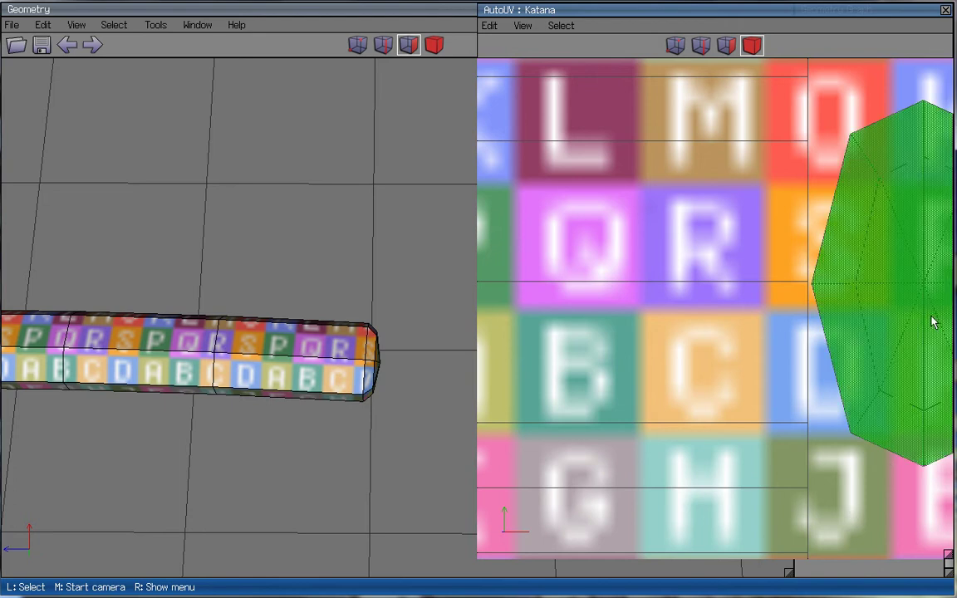
scroll(884, 497, "down", 3)
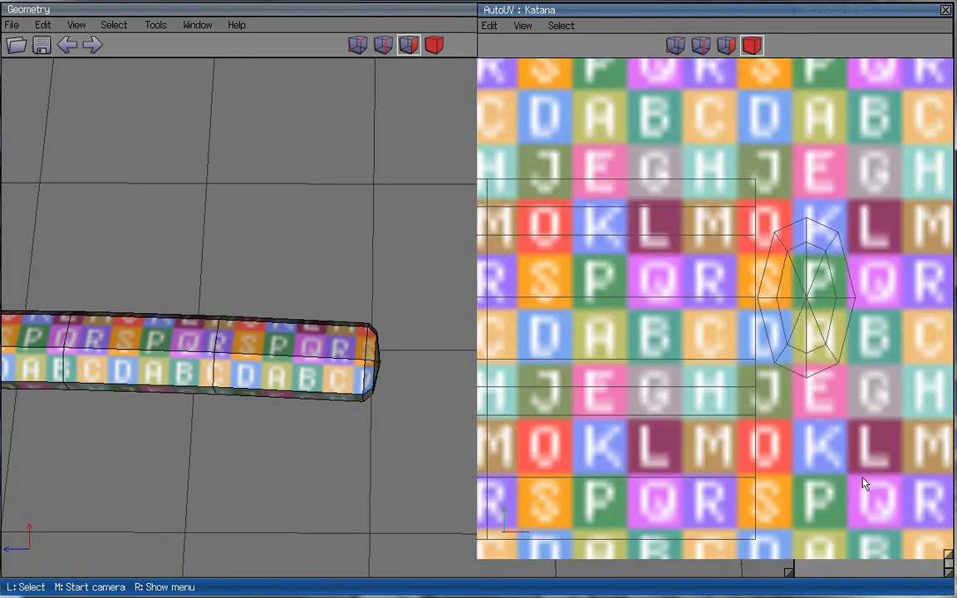
scroll(837, 293, "up", 3)
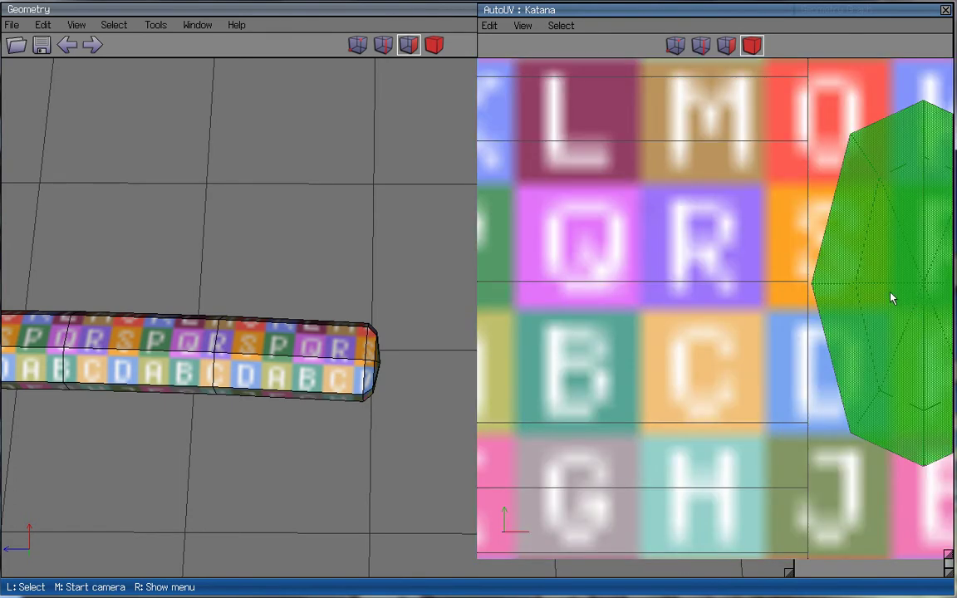
left_click(893, 294)
right_click(893, 287)
left_click(890, 286)
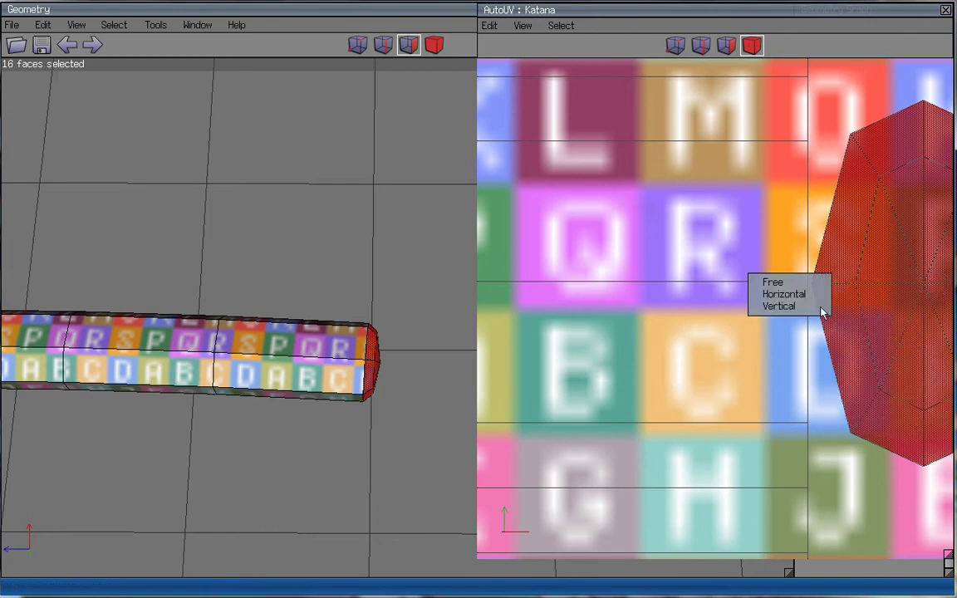
left_click(775, 306)
left_click(867, 299)
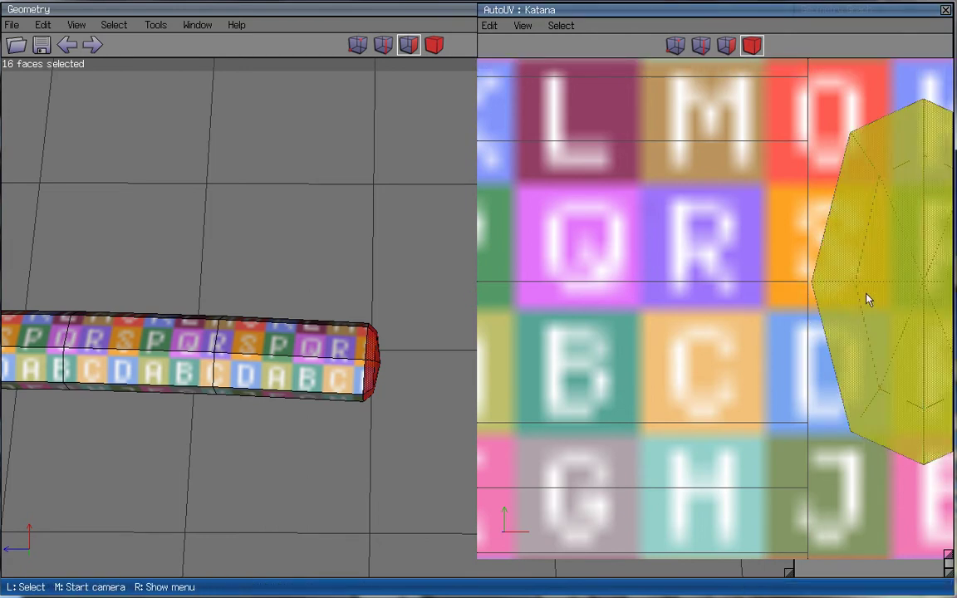
- Stitch the cap chart's upper edge facing the handle to the matching edge on the handle chart's end
scroll(876, 283, "down", 3)
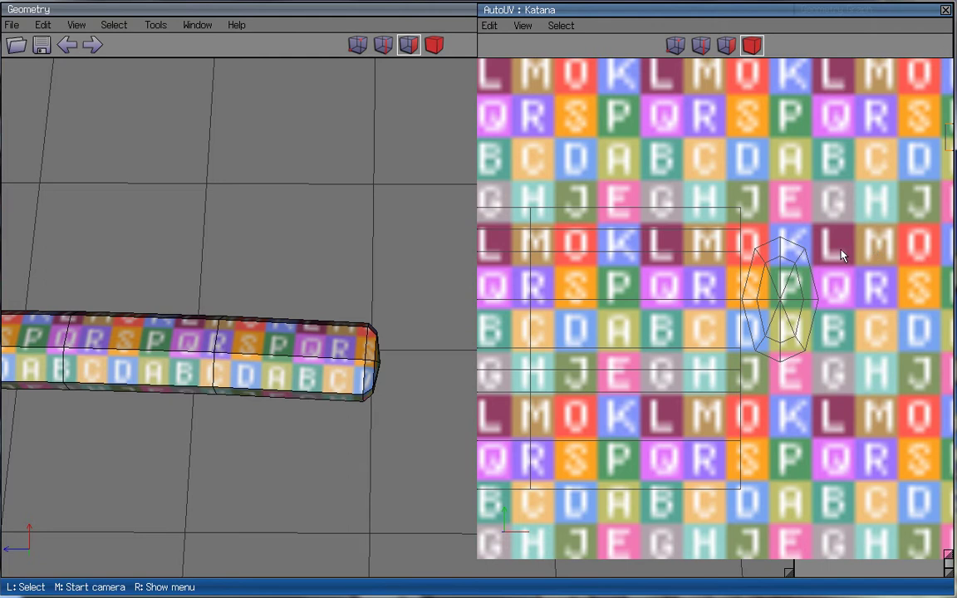
middle_click_drag(837, 250, 772, 180)
left_click(702, 46)
left_click(671, 280)
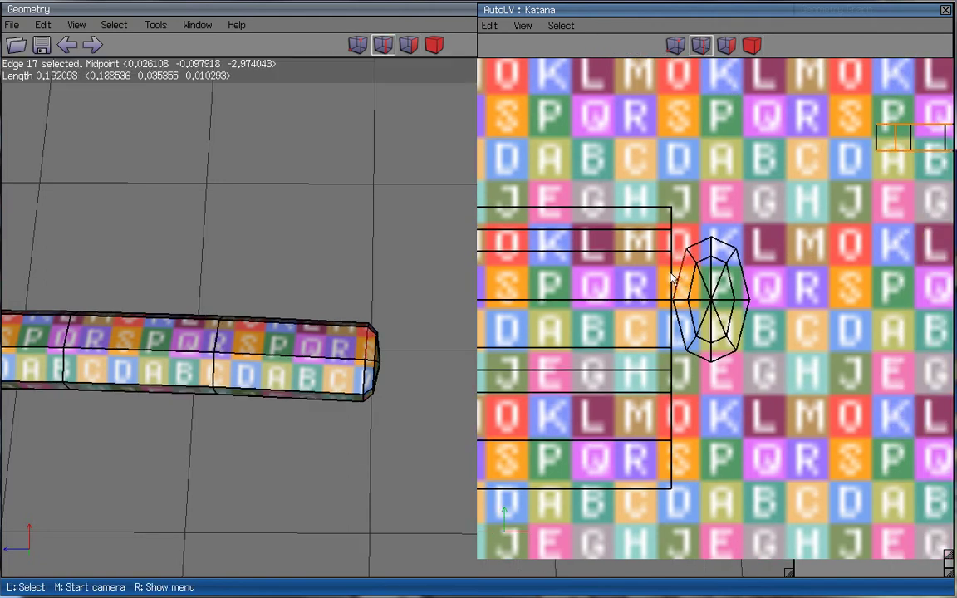
right_click(843, 216)
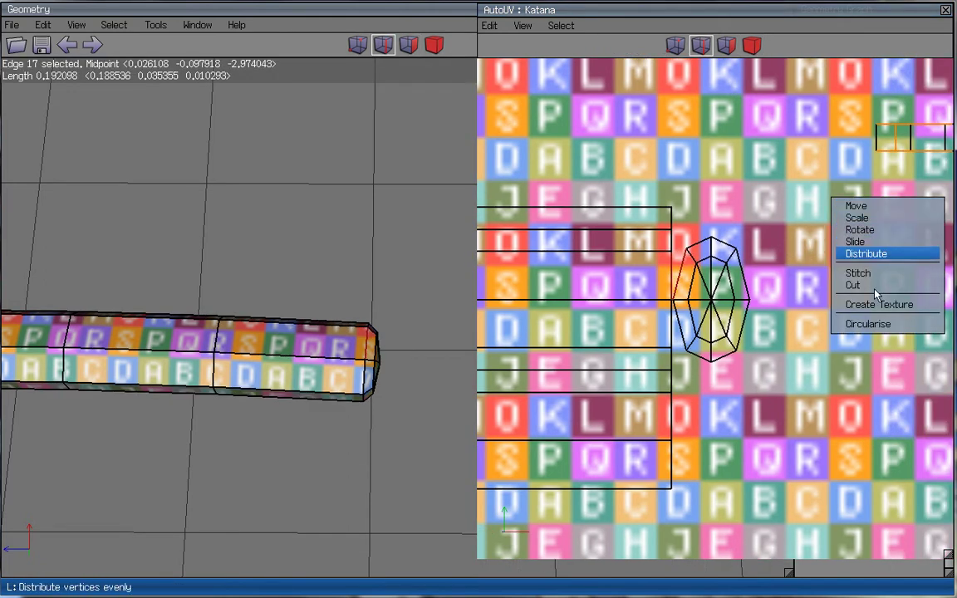
left_click(864, 274)
- Stitch the cap's neighbouring lower edge to the handle chart's end as well
left_click_drag(772, 210, 602, 327, "ctrl")
left_click(679, 319)
right_click(776, 222)
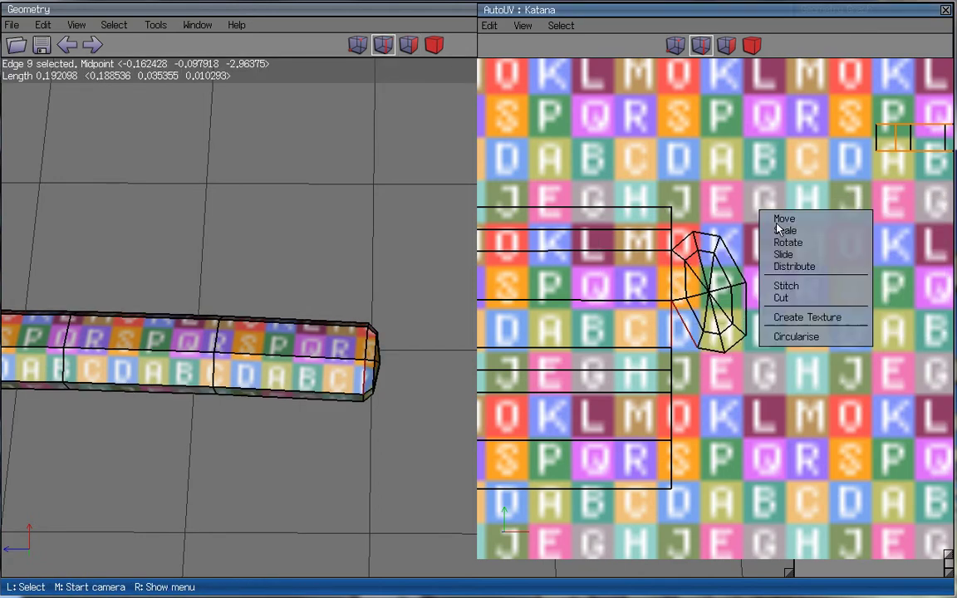
left_click(803, 298)
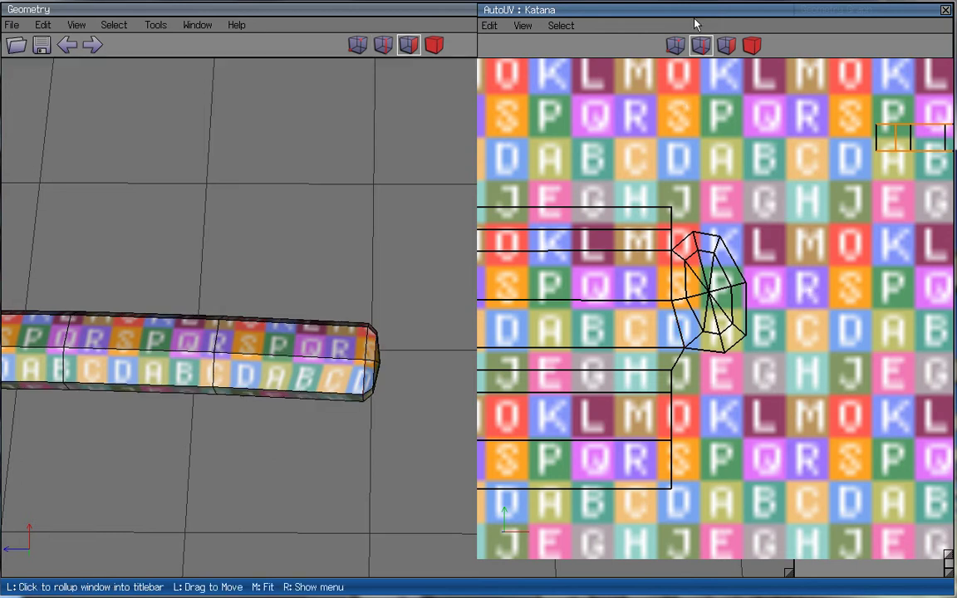
- Select the cap's vertices without the handle's end column and rotate them freely clockwise until the cap stands upright again
left_click(674, 45)
left_click_drag(776, 231, 760, 280)
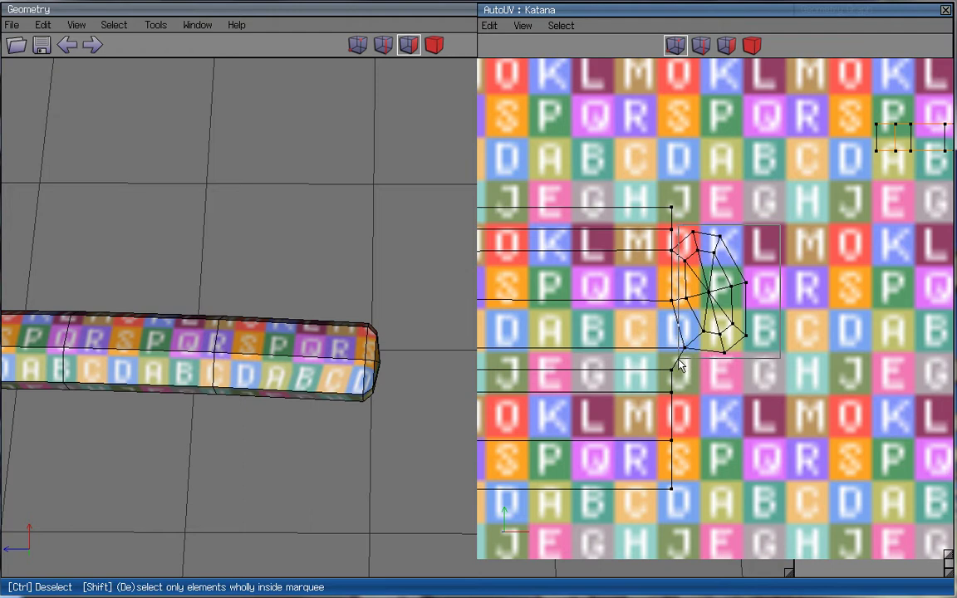
left_click_drag(680, 355, 679, 358)
right_click(789, 221)
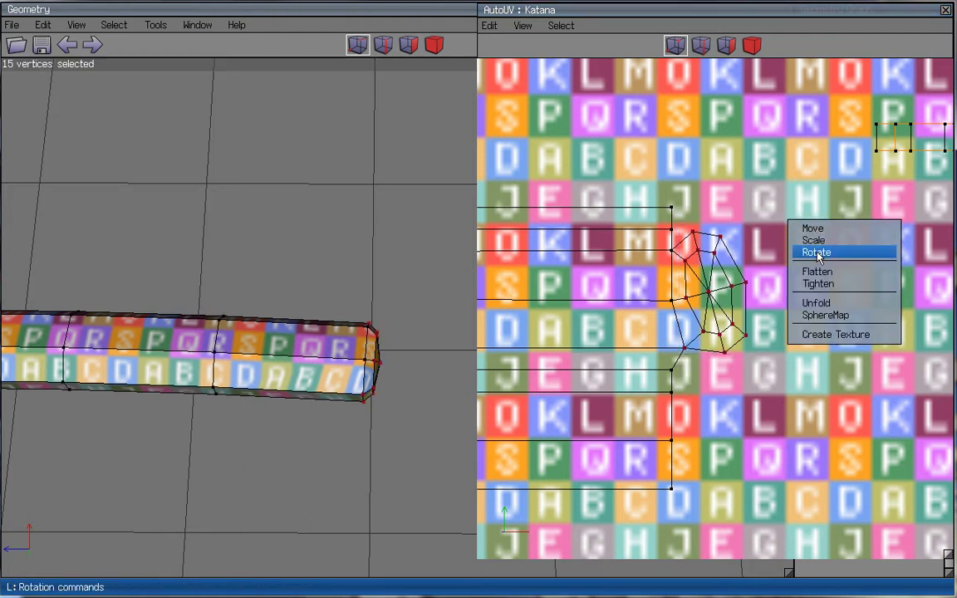
left_click(820, 258)
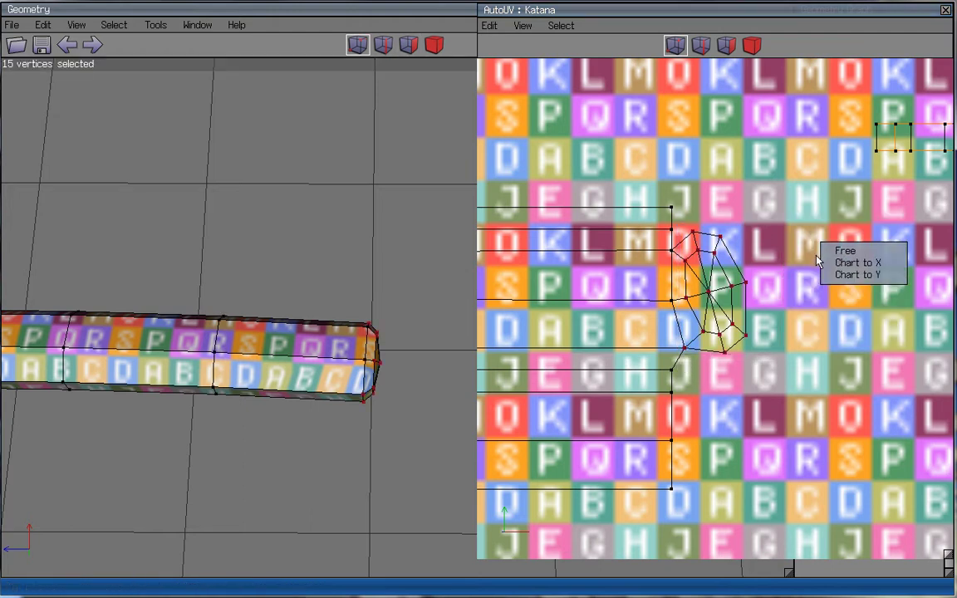
left_click(859, 256)
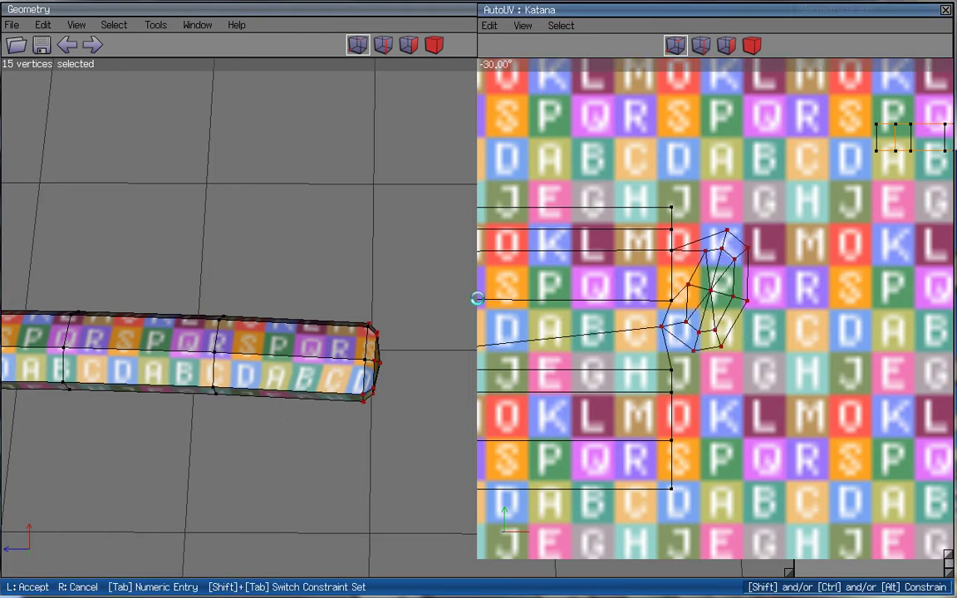
left_click(476, 298)
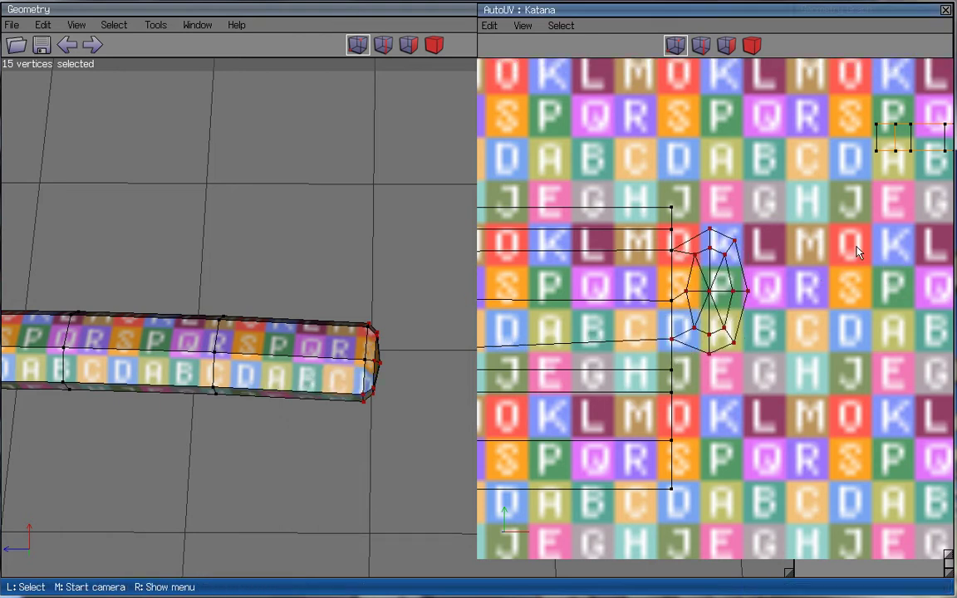
- Move the selected cap vertices vertically by about -0.0071 to centre the cap on the handle's fourth row line
right_click(802, 199)
left_click(824, 198)
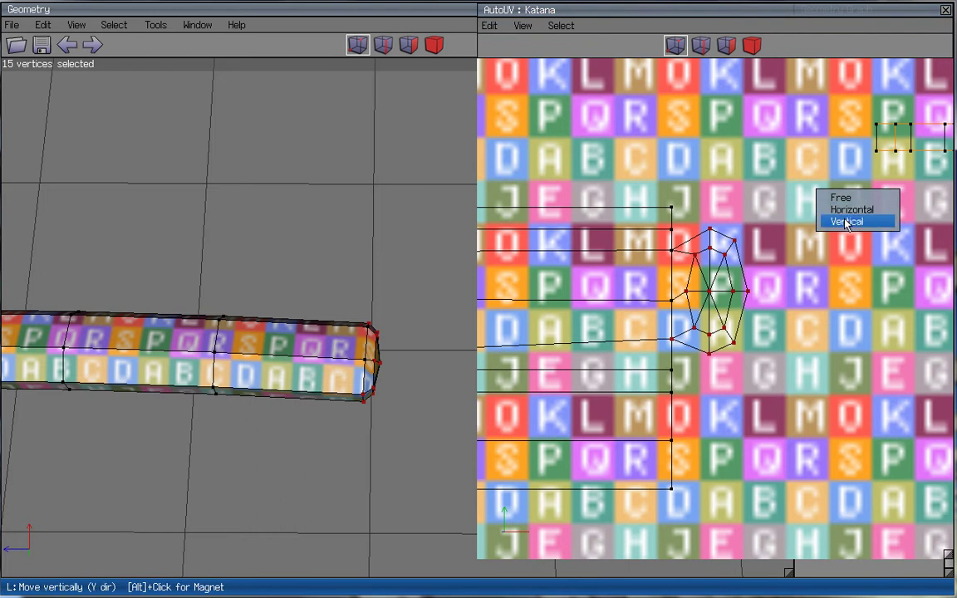
left_click(847, 221)
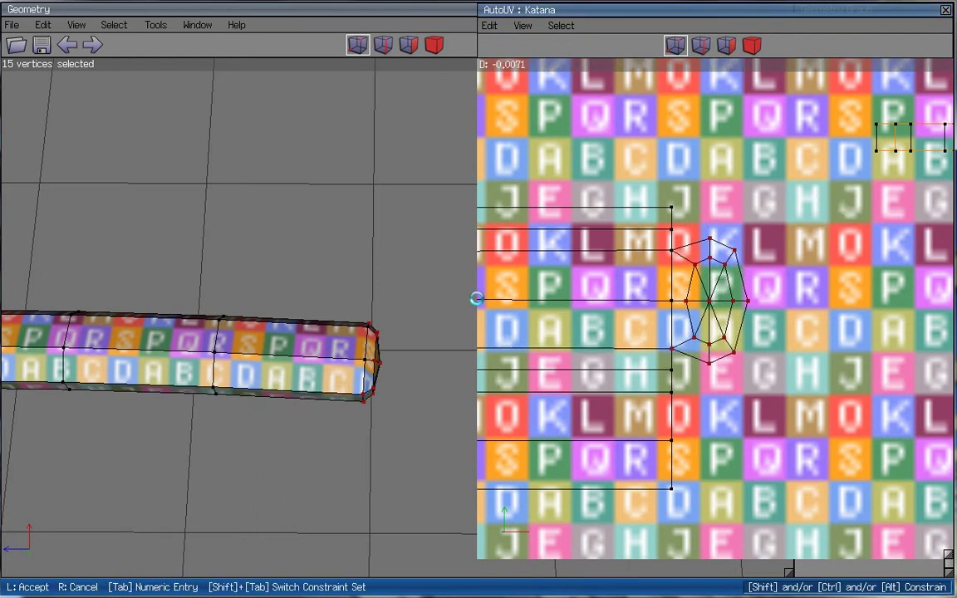
left_click(476, 298)
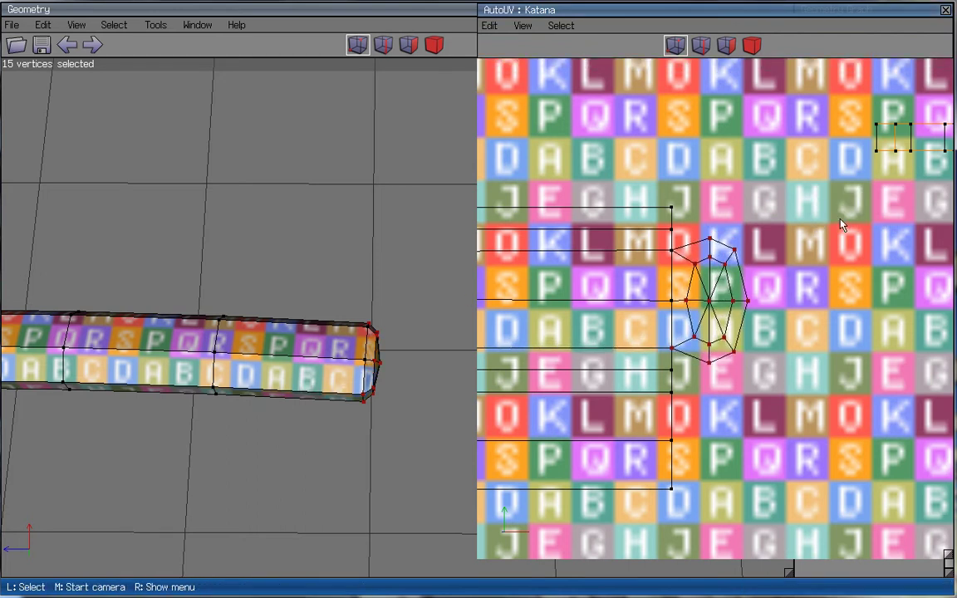
- Deselect the lower vertex shared with the handle's end and move the remaining cap vertices horizontally by about 0.0011
left_click_drag(645, 319, 682, 371, "ctrl")
right_click(775, 205)
left_click(796, 207)
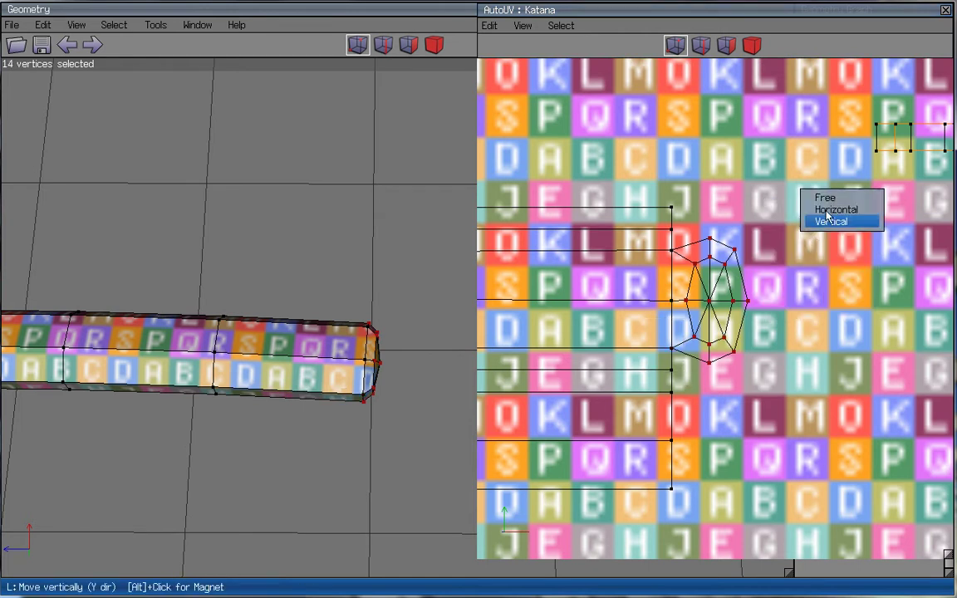
left_click(835, 209)
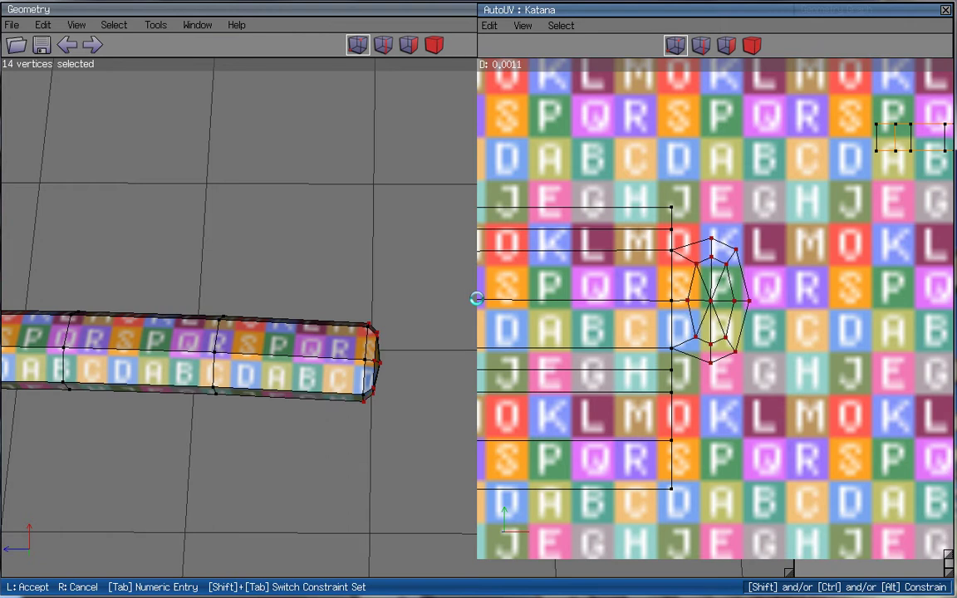
left_click(476, 298)
- Inspect the handle's end on the model up close and shift the cap vertices vertically by about -0.0001
scroll(349, 416, "up", 2)
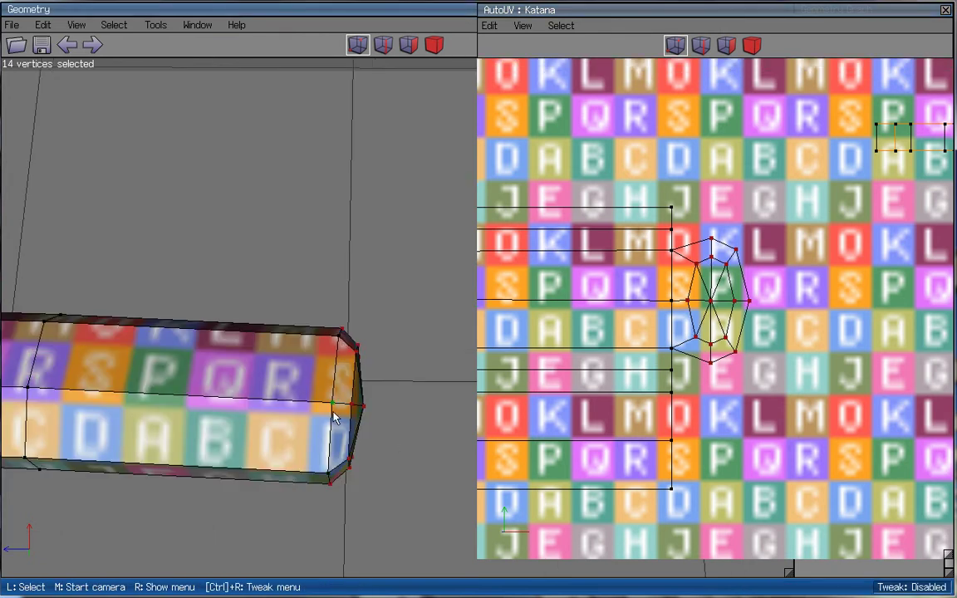
middle_click(382, 366)
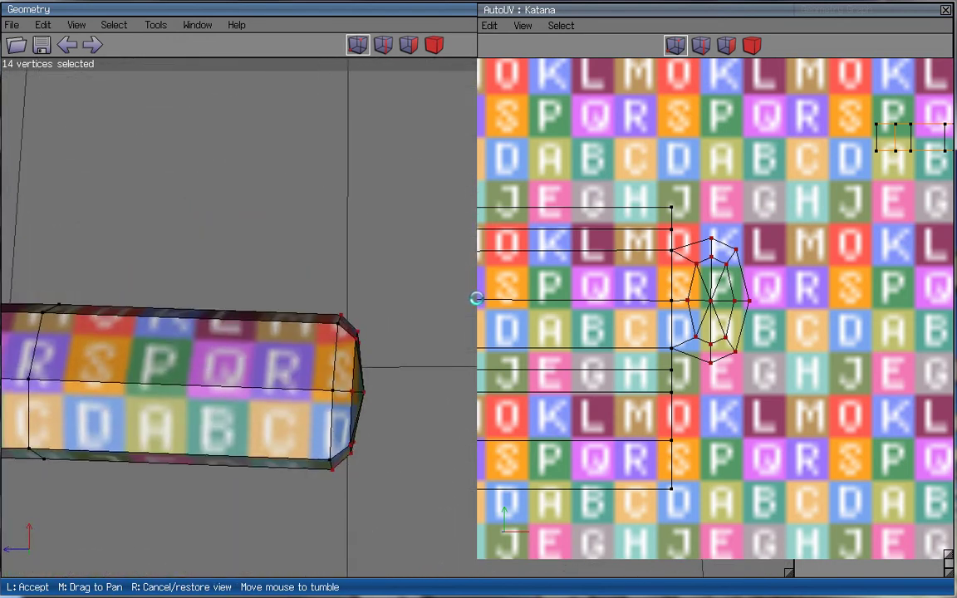
left_click(539, 324)
scroll(773, 218, "up", 3)
right_click(810, 198)
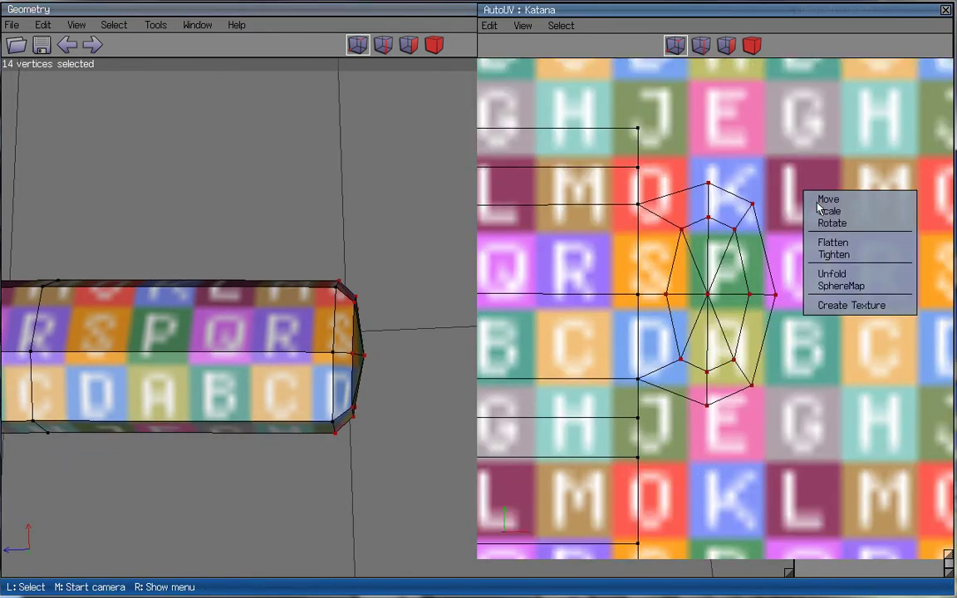
left_click(830, 201)
left_click(856, 221)
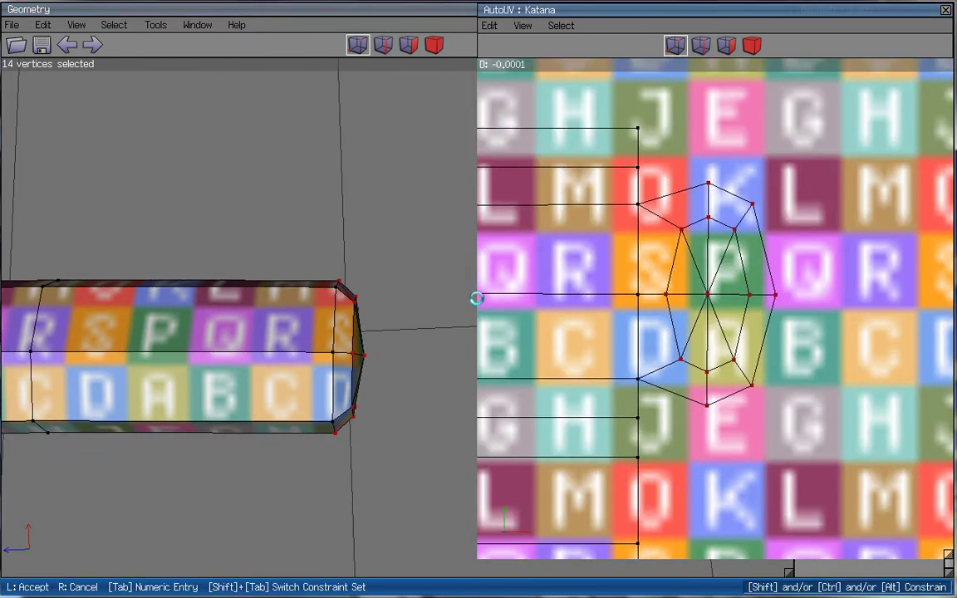
left_click(774, 193)
scroll(774, 191, "down", 5)
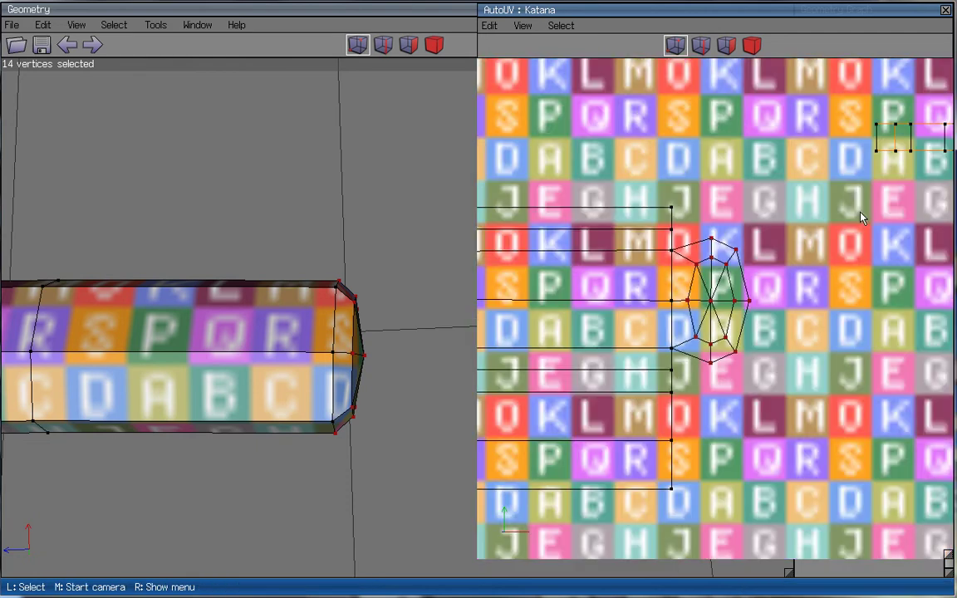
- Clear the selection, select the vertices of the handle chart's third row line, and flatten them in Y
key("space")
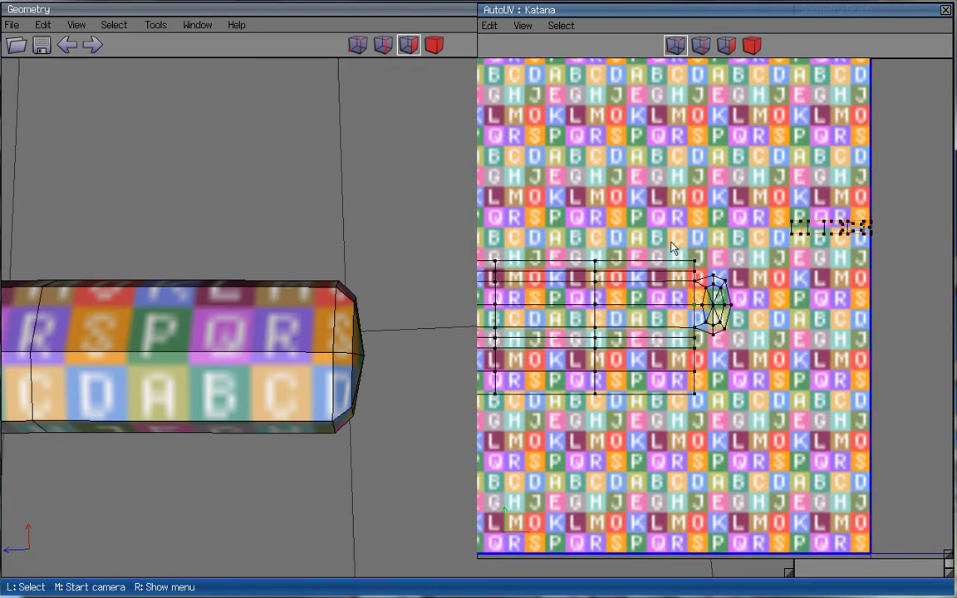
scroll(750, 306, "up", 3)
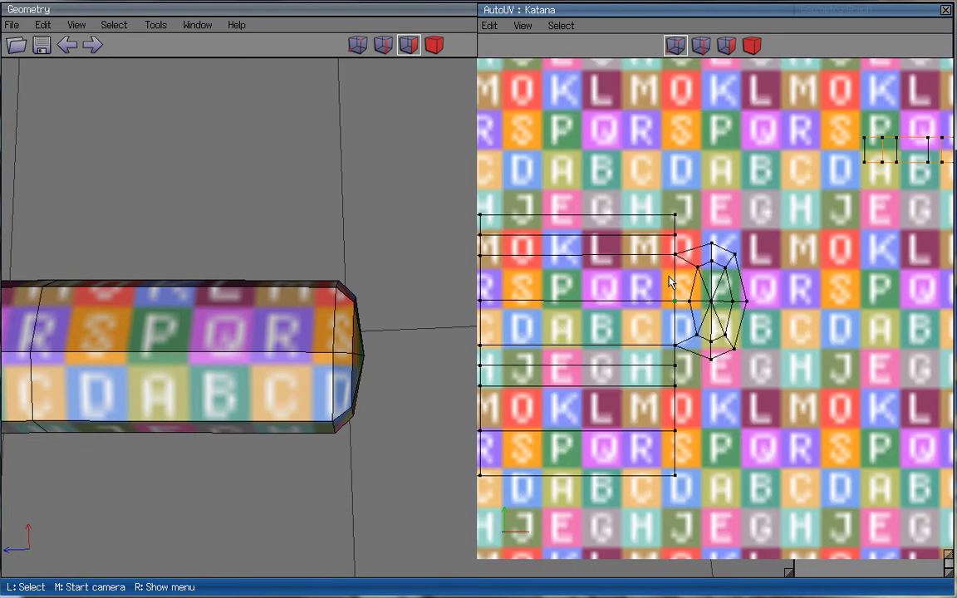
scroll(673, 266, "down", 2)
scroll(681, 287, "down", 3)
left_click_drag(700, 303, 702, 303)
right_click(787, 259)
left_click(805, 303)
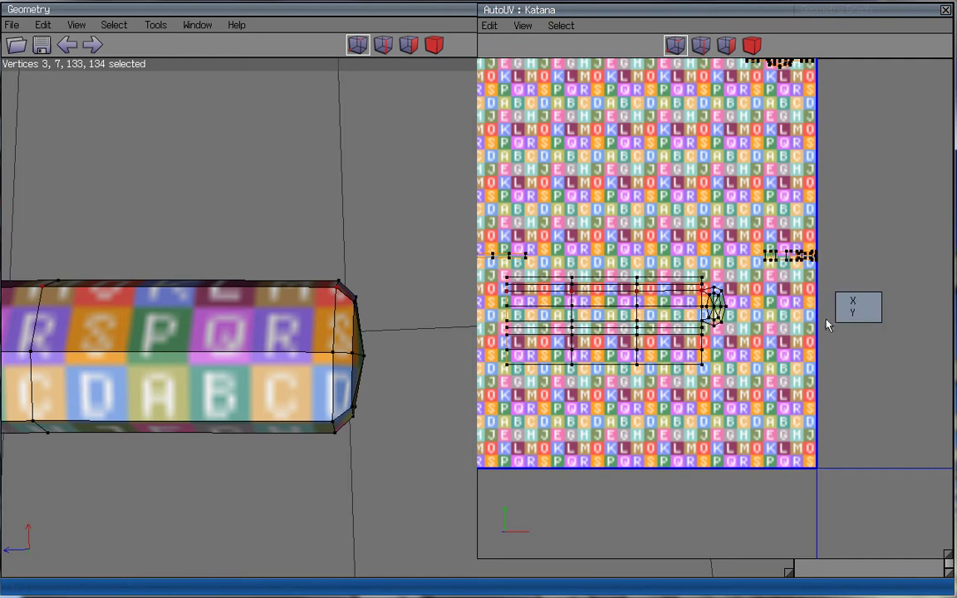
- Select the vertices of the handle chart's fifth row line and flatten them in Y
left_click_drag(503, 324, 640, 299)
right_click(823, 285)
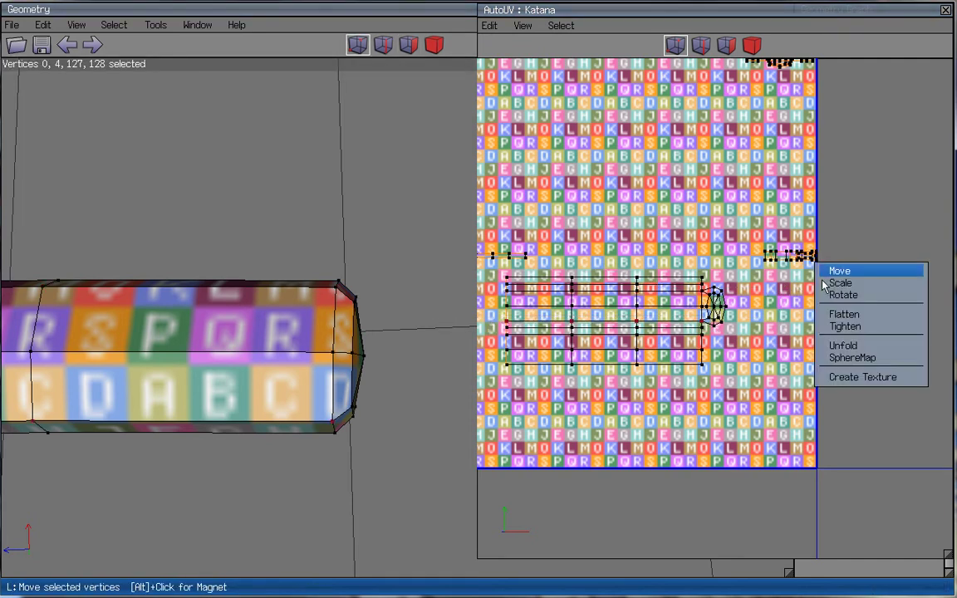
left_click(844, 314)
left_click(889, 315)
- Select the column of vertices where the handle chart meets the cap, flatten it in X, and clear the selection
left_click_drag(651, 381, 703, 349, "ctrl")
left_click_drag(710, 392, 651, 276)
right_click(612, 280)
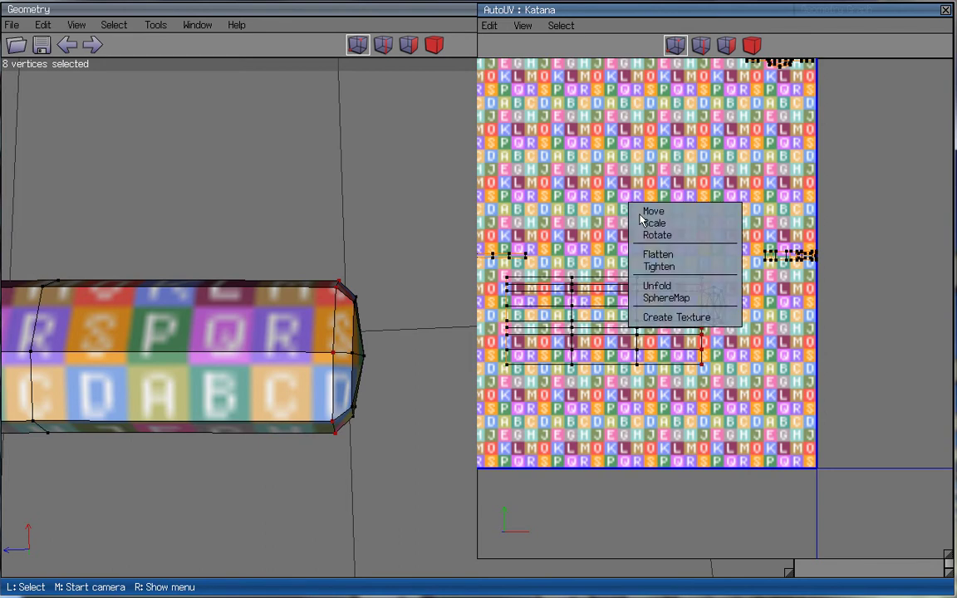
left_click(660, 251)
left_click(708, 254)
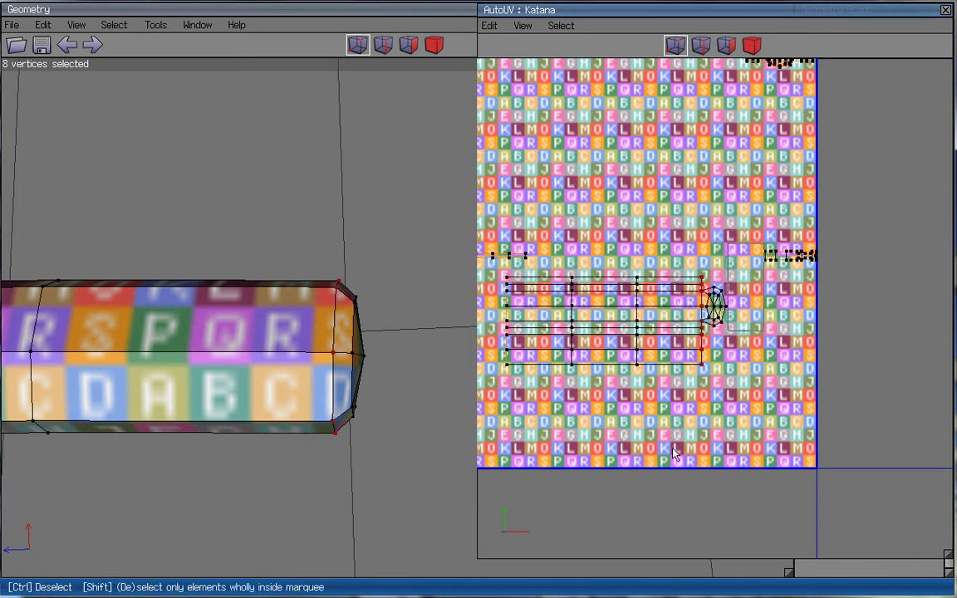
scroll(713, 299, "up", 5)
scroll(837, 299, "down", 6)
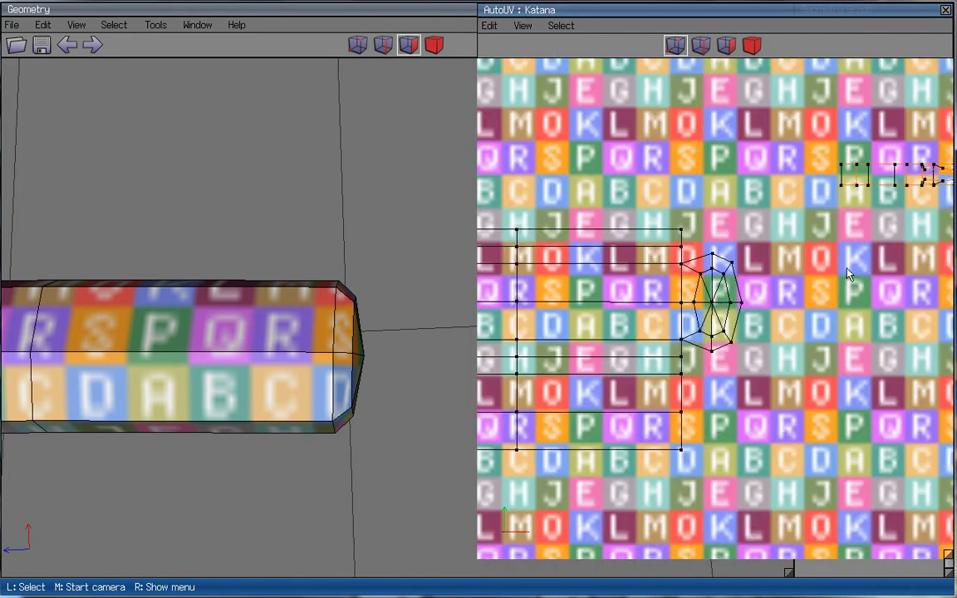
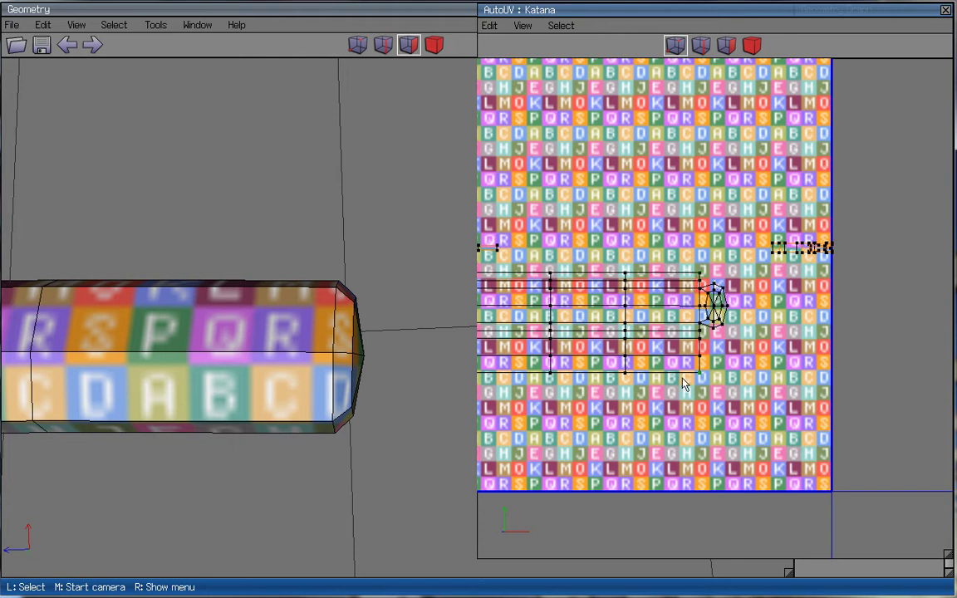
- Select the joined handle and cap chart and move it to the bottom of the UV area
scroll(619, 215, "down", 2)
left_click(752, 45)
left_click(670, 295)
right_click(702, 195)
left_click(716, 240)
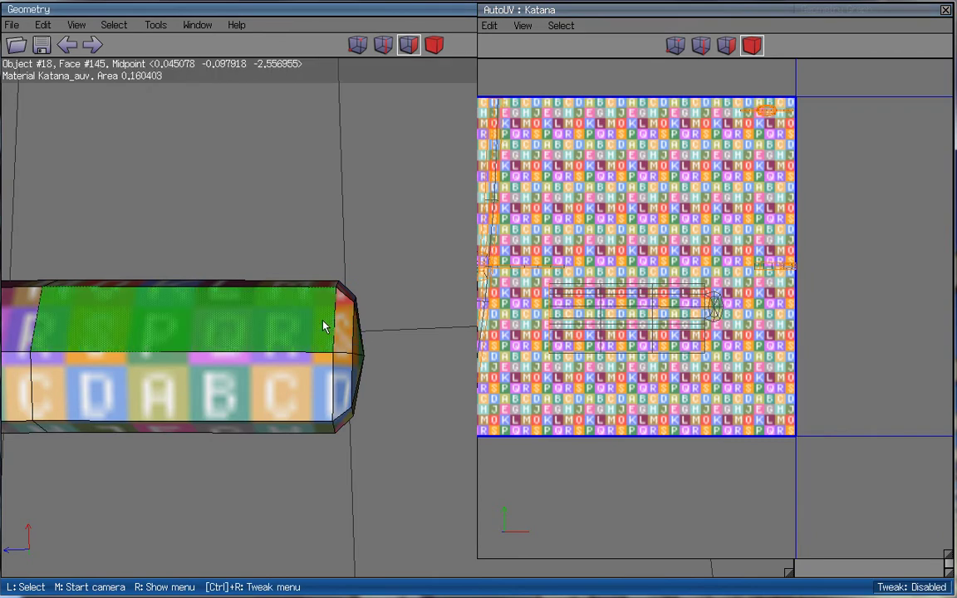
left_click(683, 329)
right_click(736, 235)
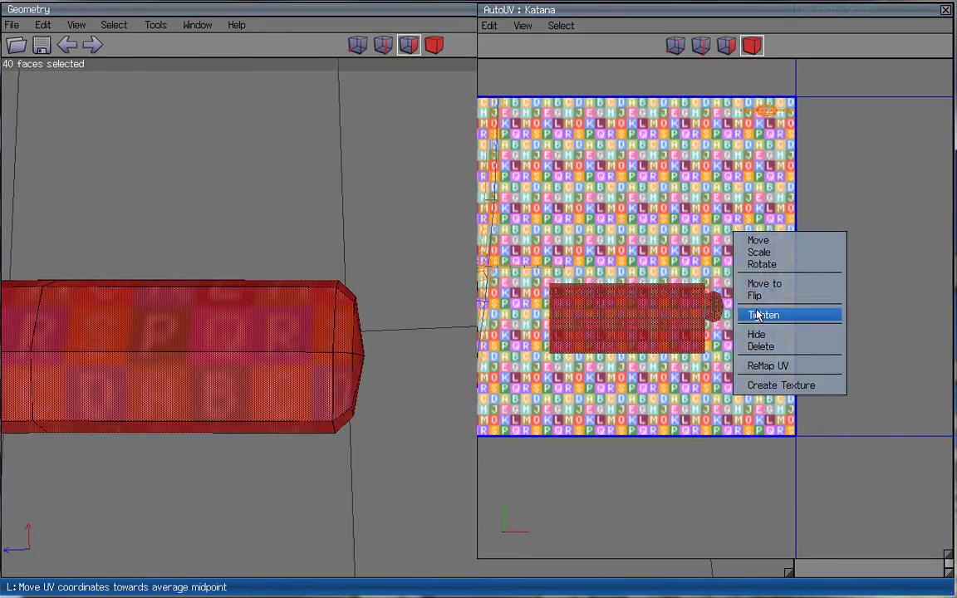
left_click(778, 283)
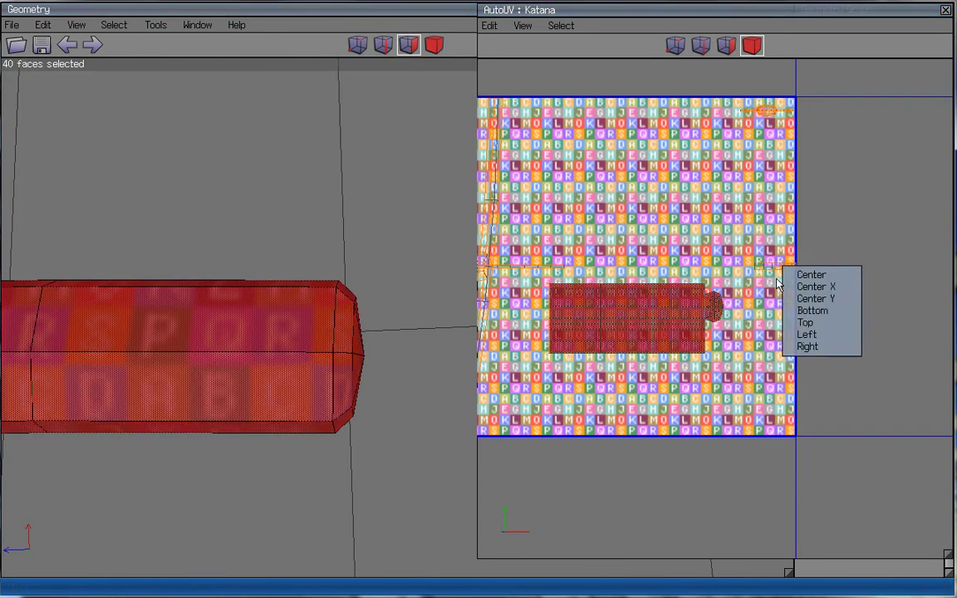
left_click(818, 324)
- Move the joined handle chart to the right edge of the UV area and clear the selection
right_click(746, 322)
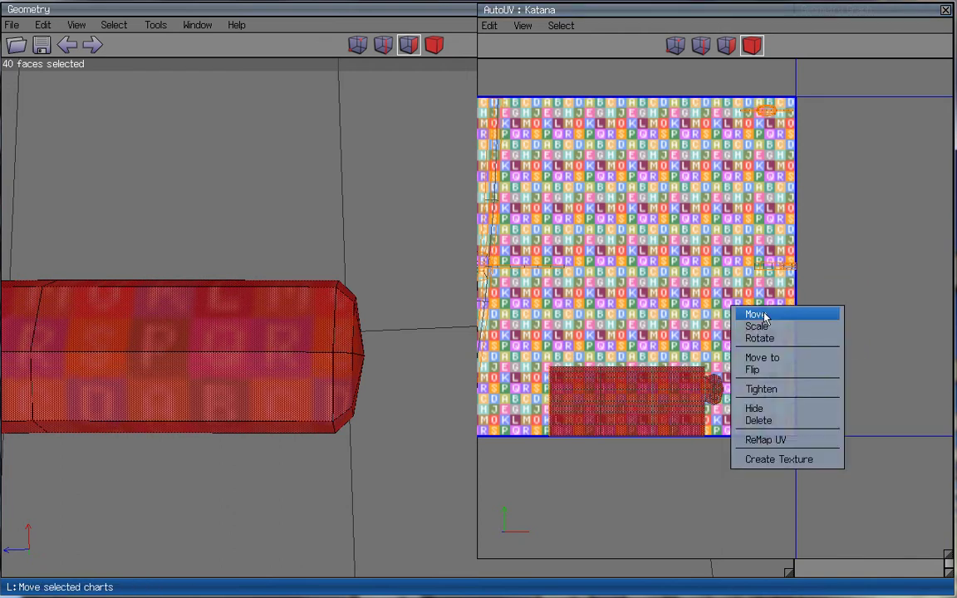
left_click(784, 357)
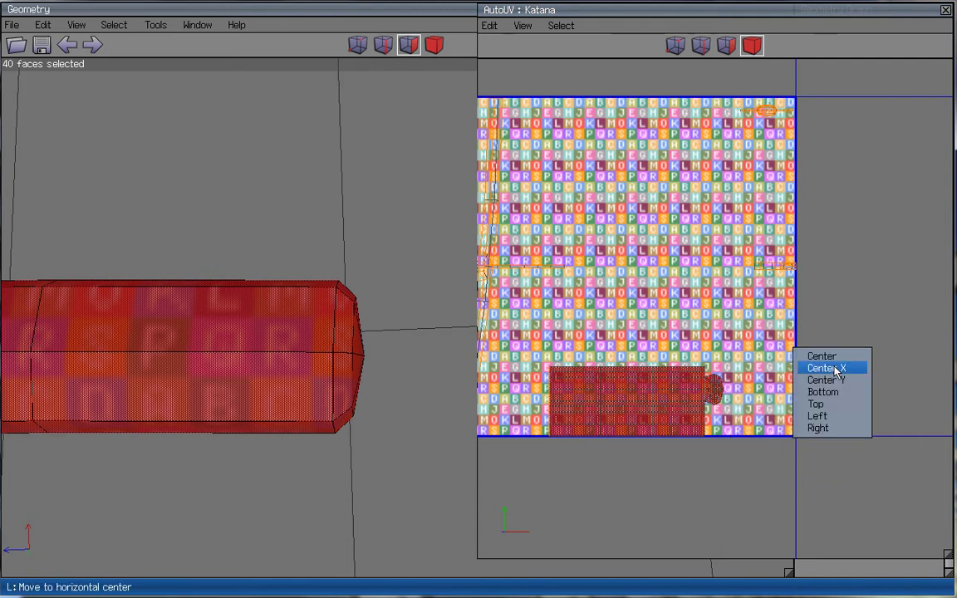
left_click(841, 427)
left_click(753, 419)
scroll(687, 316, "down", 1)
scroll(702, 306, "up", 1)
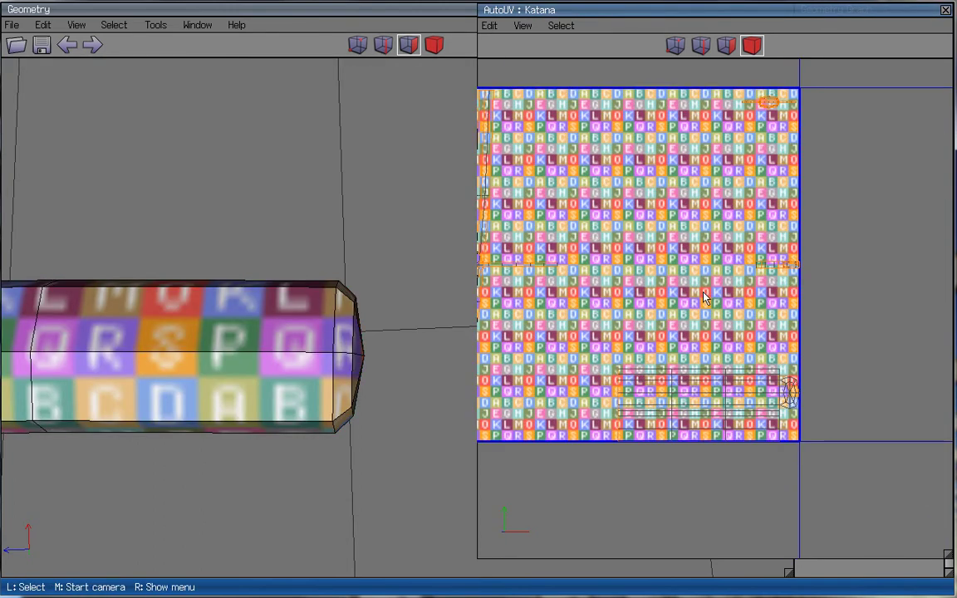
- Select the guard's overlapping ring charts and rim strip chart, move them to the center of the UV area, and deselect them
scroll(706, 297, "down", 1)
scroll(705, 296, "up", 3)
left_click(581, 235)
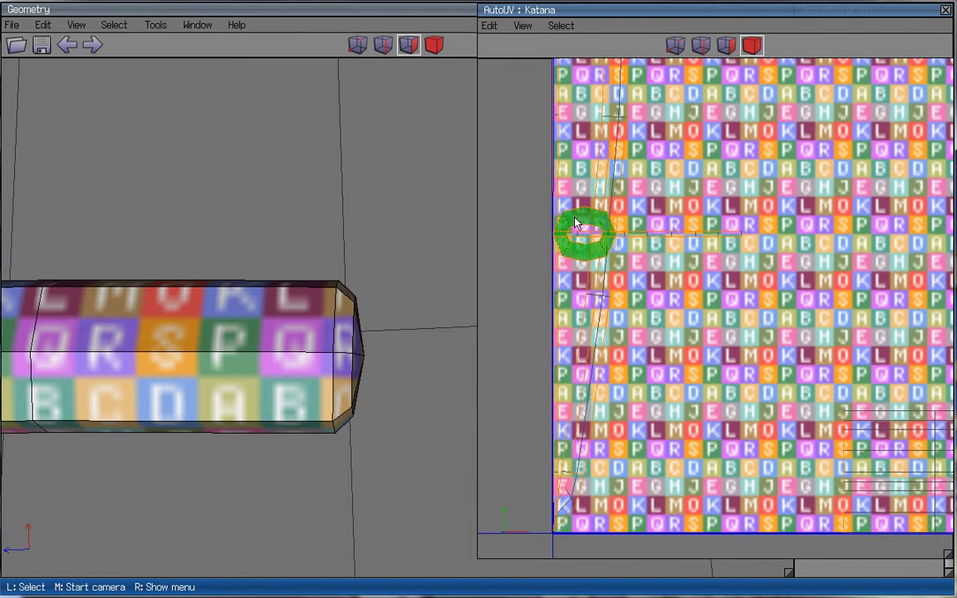
right_click(795, 297)
left_click(810, 342)
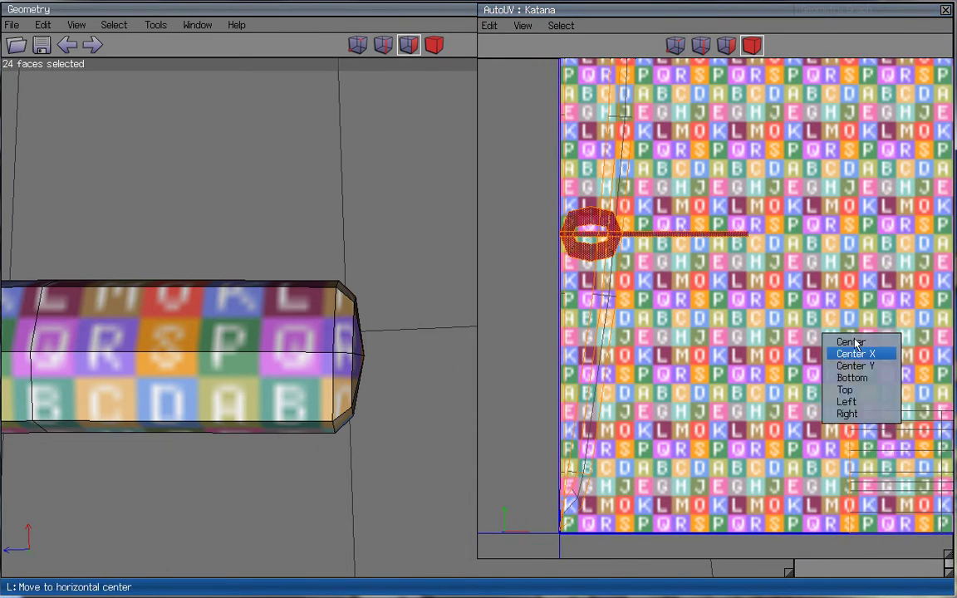
left_click(833, 350)
scroll(797, 307, "down", 2)
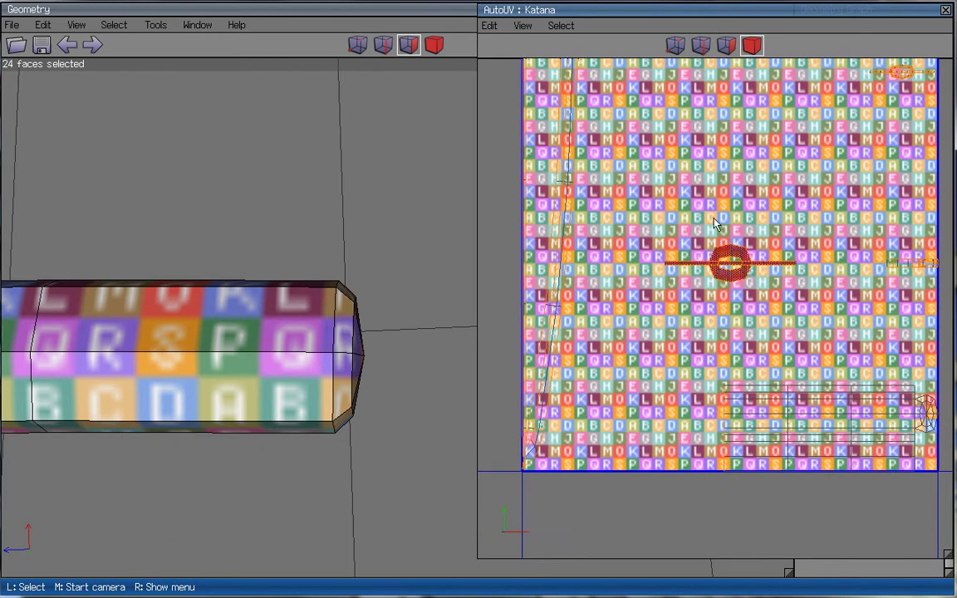
scroll(753, 285, "up", 3)
left_click(702, 313)
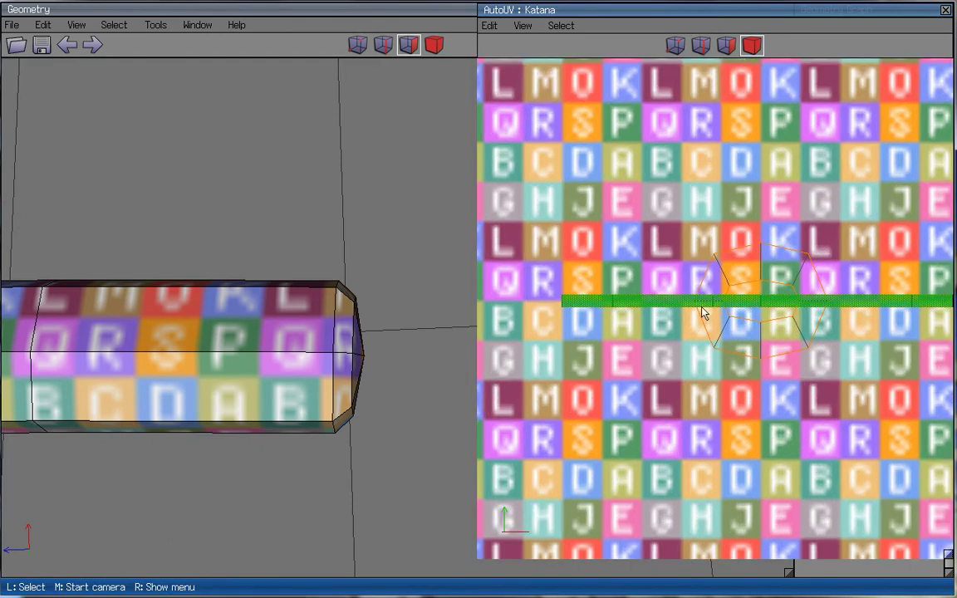
- Bring the guard into view on the model and select a handle-side ring face together with its adjoining rim face
scroll(410, 248, "down", 3)
key("Left")
key("Left")
key("Left")
key("Left")
key("Left")
key("Left")
key("Left")
key("Left")
key("Left")
key("Left")
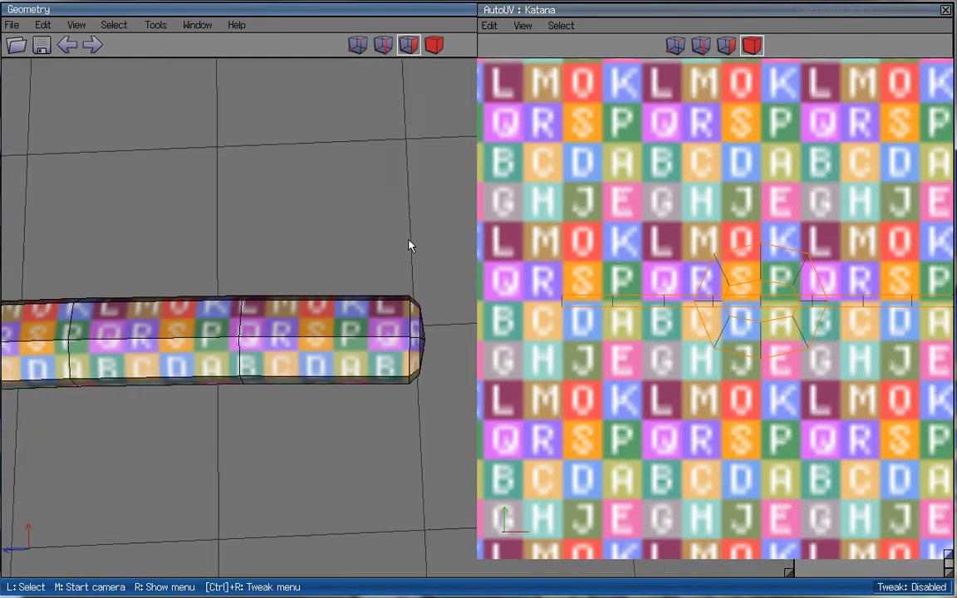
scroll(409, 244, "down", 1)
left_click(726, 45)
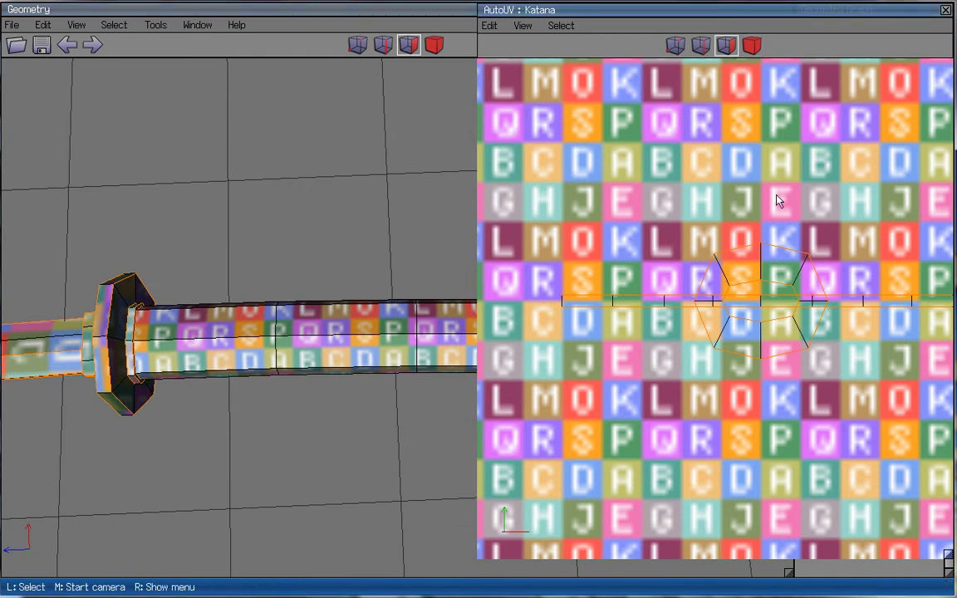
left_click(811, 280)
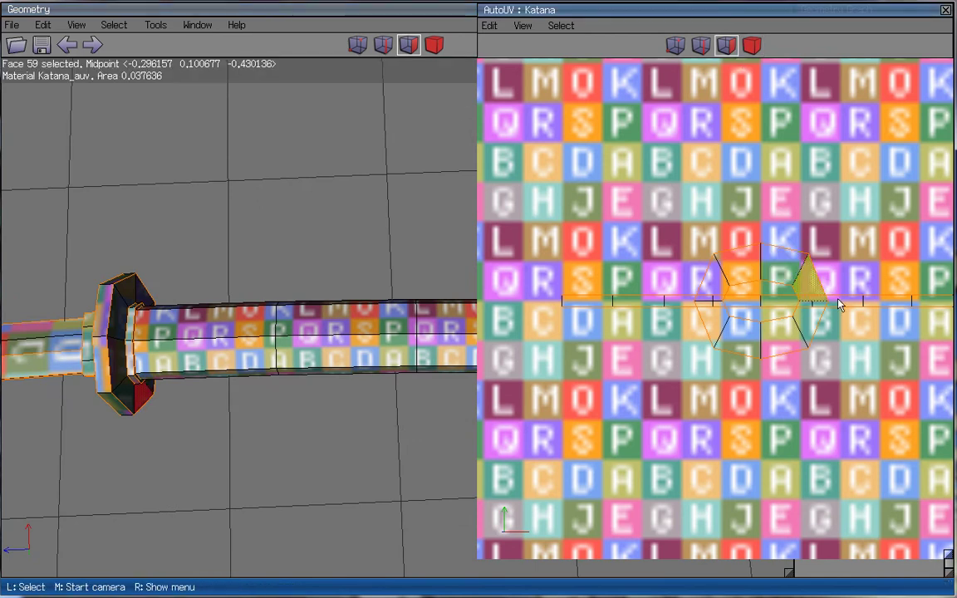
middle_click(316, 417)
left_click(77, 394)
left_click(114, 365)
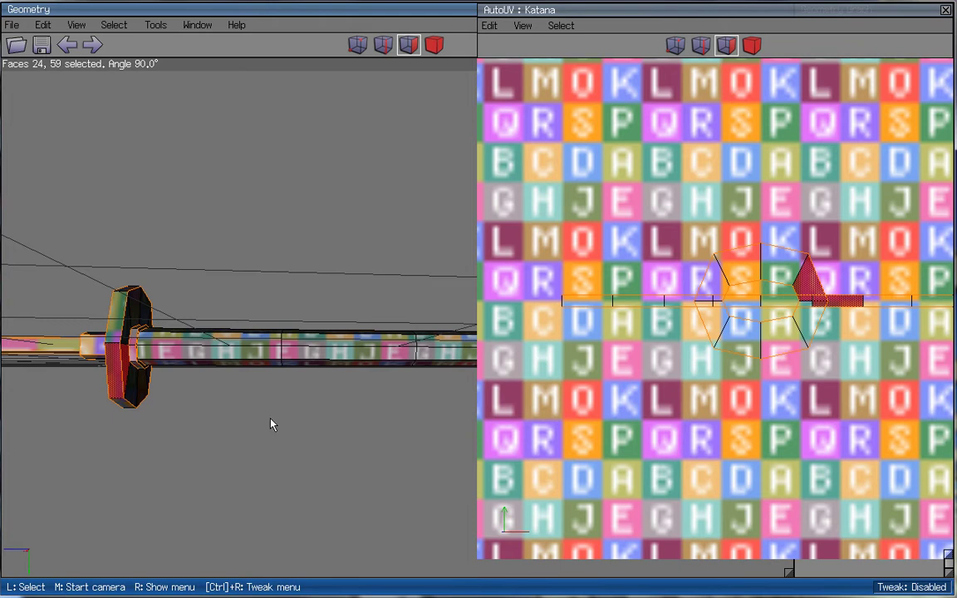
- Add the blade-side guard face bordering the same rim face to compare chart positions, and clear the selection
middle_click(316, 414)
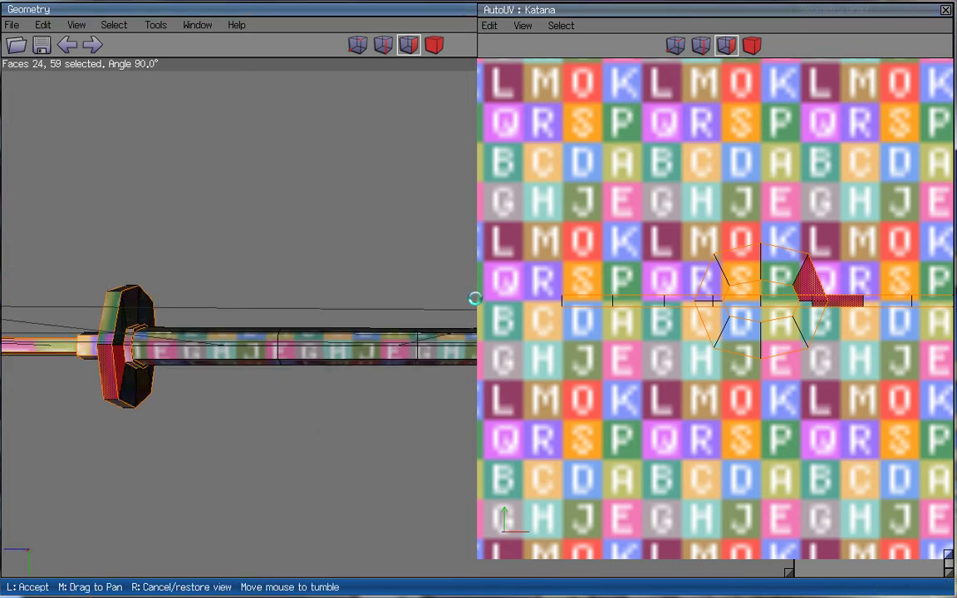
left_click(475, 299)
left_click(146, 365)
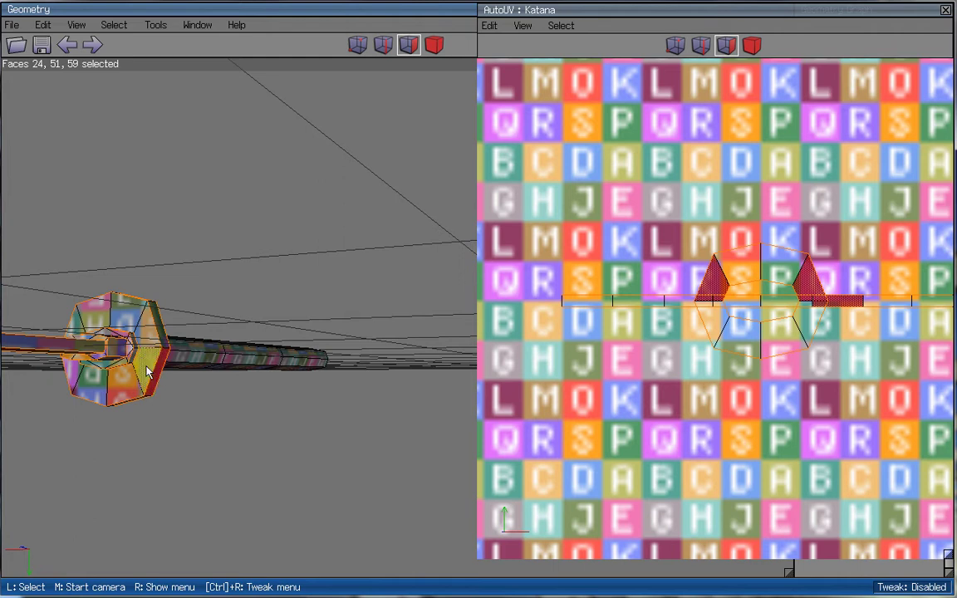
left_click(147, 371)
left_click(147, 371)
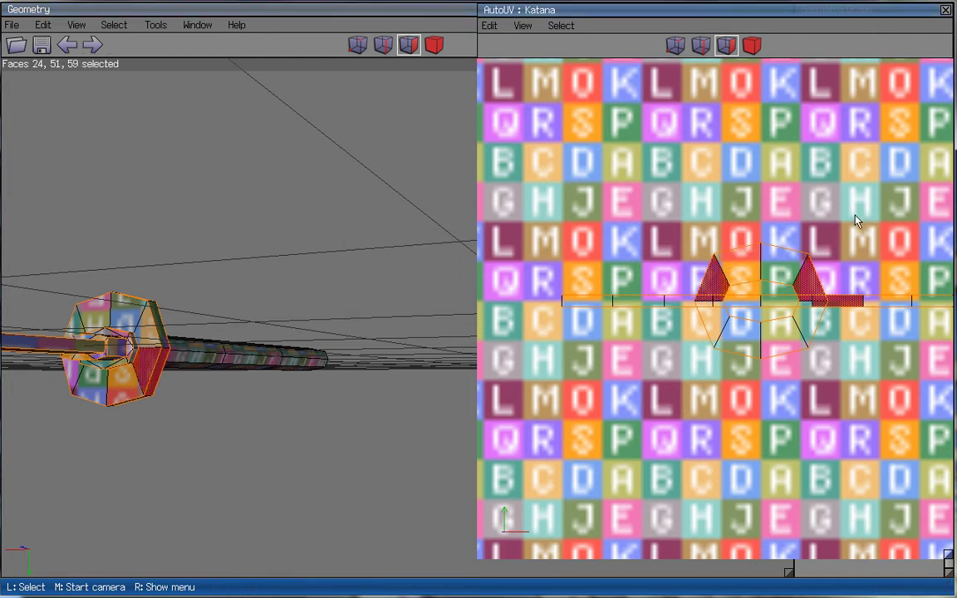
key("space")
- Flip the guard's blade-side ring chart horizontally and deselect it
left_click(752, 45)
right_click(742, 118)
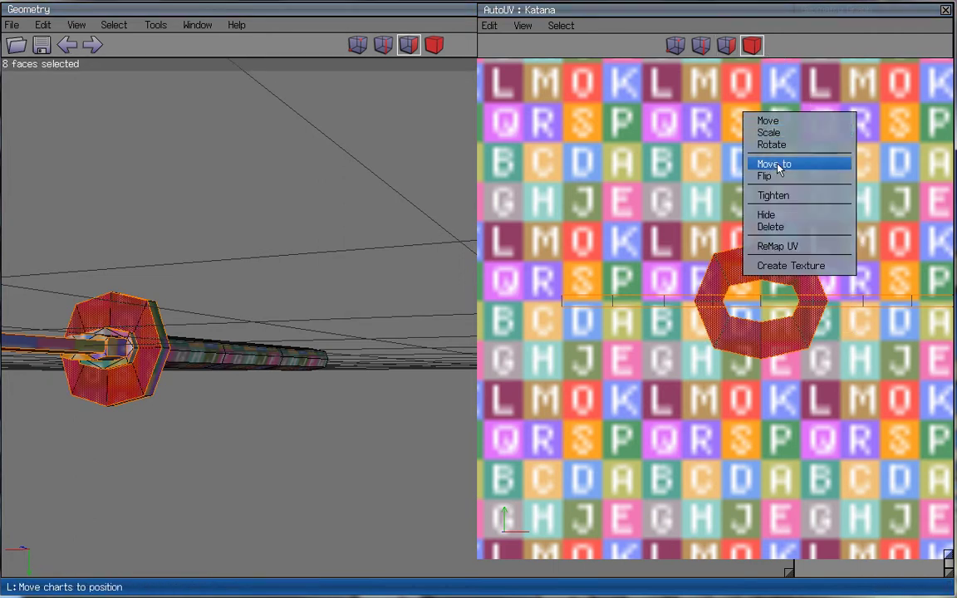
left_click(775, 177)
left_click(787, 168)
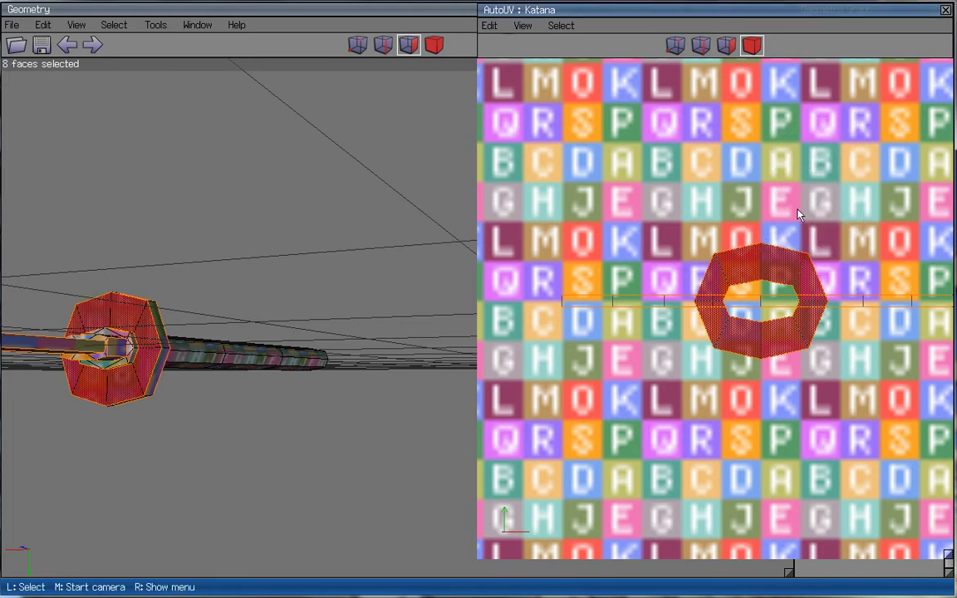
left_click(797, 224)
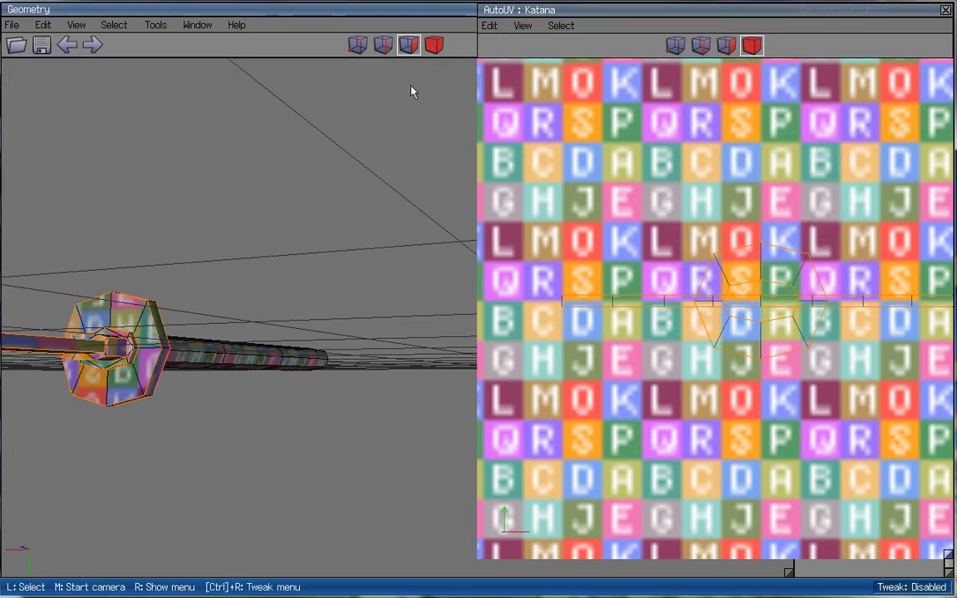
- Select the blade-side guard face, its rim face and the matching handle-side face to check their chart alignment, and clear the selection
left_click(150, 361)
left_click_drag(170, 375, 135, 387)
key("space")
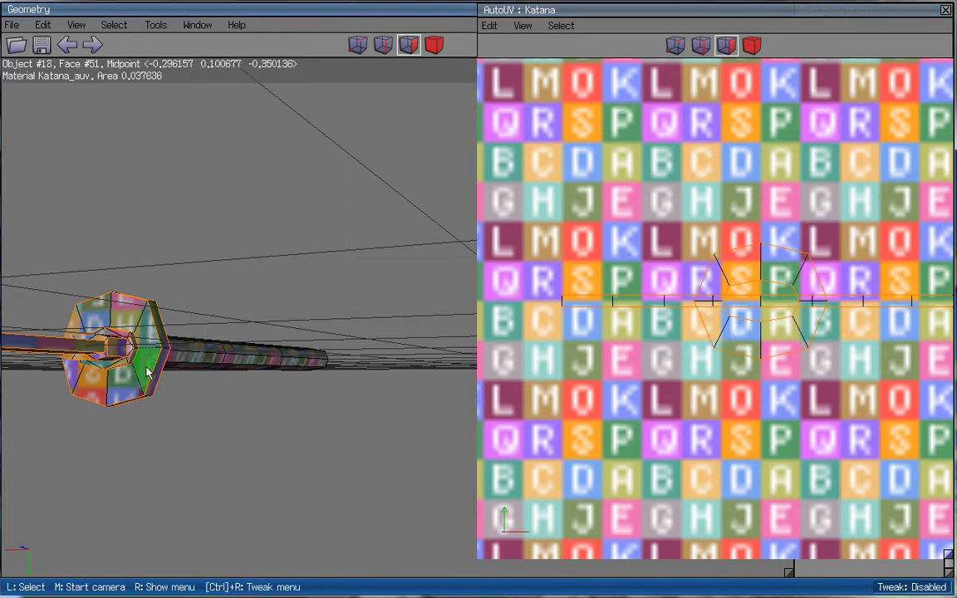
left_click(158, 375)
left_click(166, 370)
middle_click(192, 399)
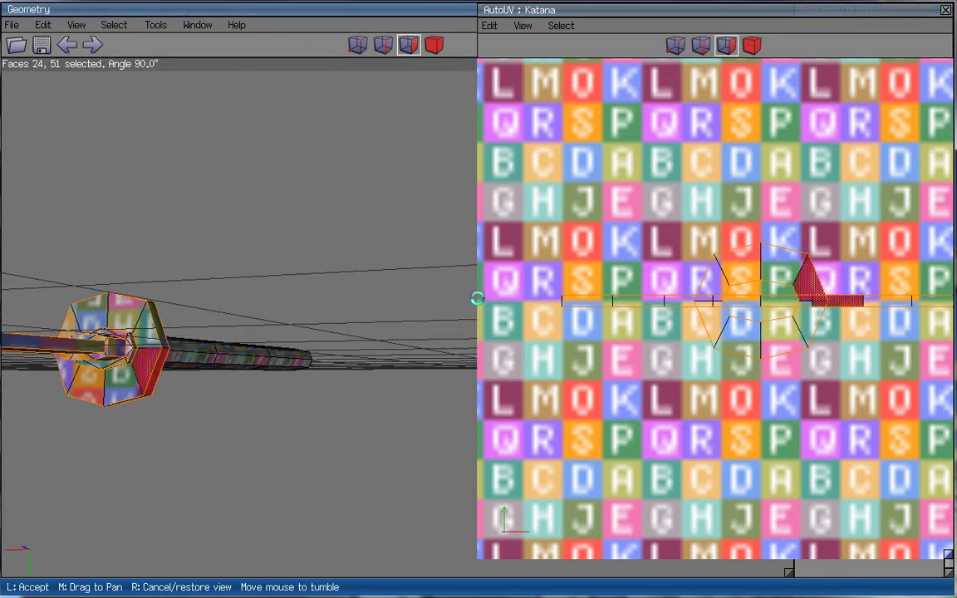
left_click(133, 390)
left_click(133, 391)
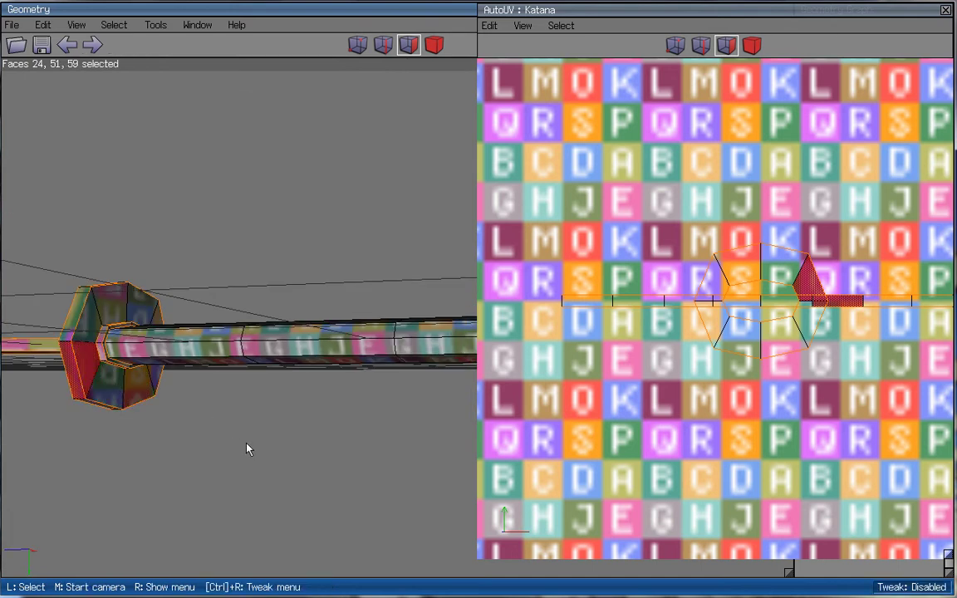
middle_click(248, 448)
left_click(123, 355)
left_click_drag(160, 289, 71, 416, "ctrl")
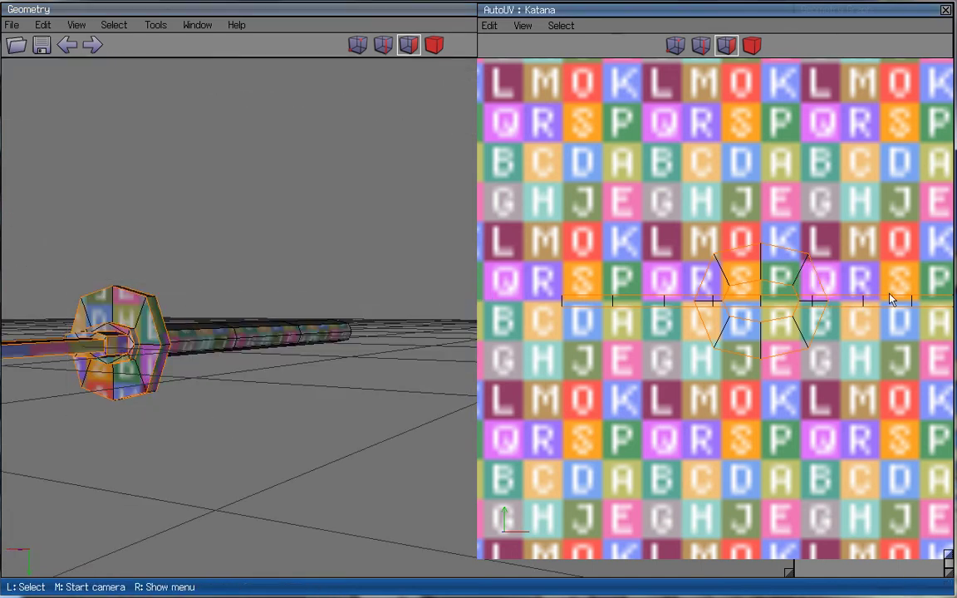
left_click(841, 304)
left_click(752, 45)
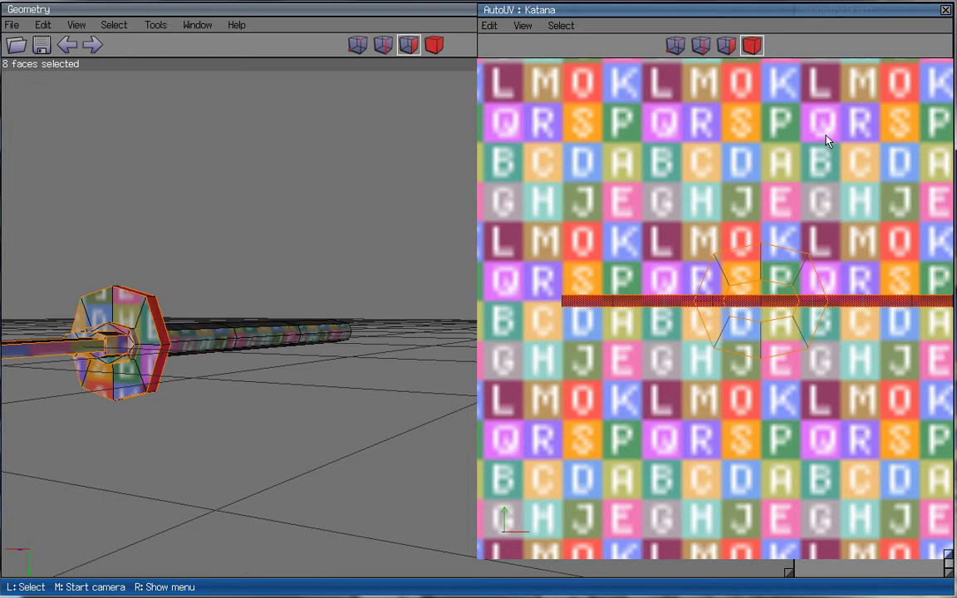
right_click(812, 187)
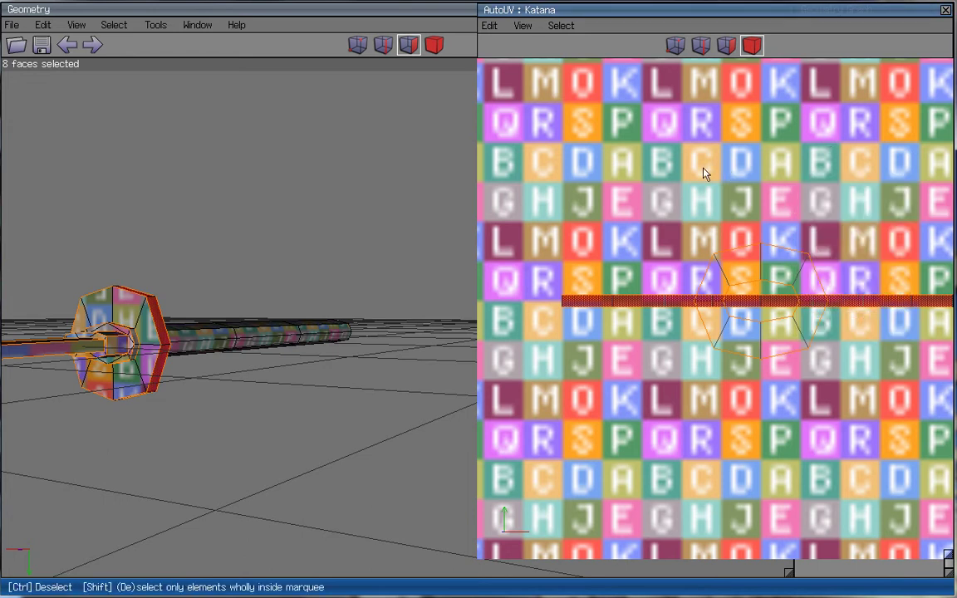
left_click(890, 311)
left_click(891, 305)
- Select an upper ring face and its adjoining rim face on the guard to compare their chart positions, keeping only the rim face selected
left_click(726, 45)
left_click(784, 258)
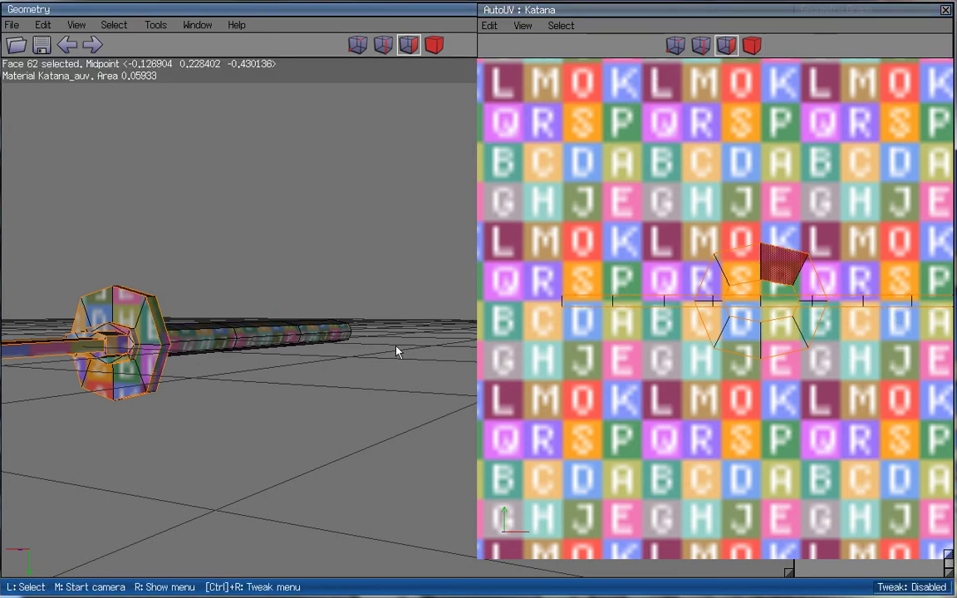
middle_click(420, 332)
left_click(420, 332)
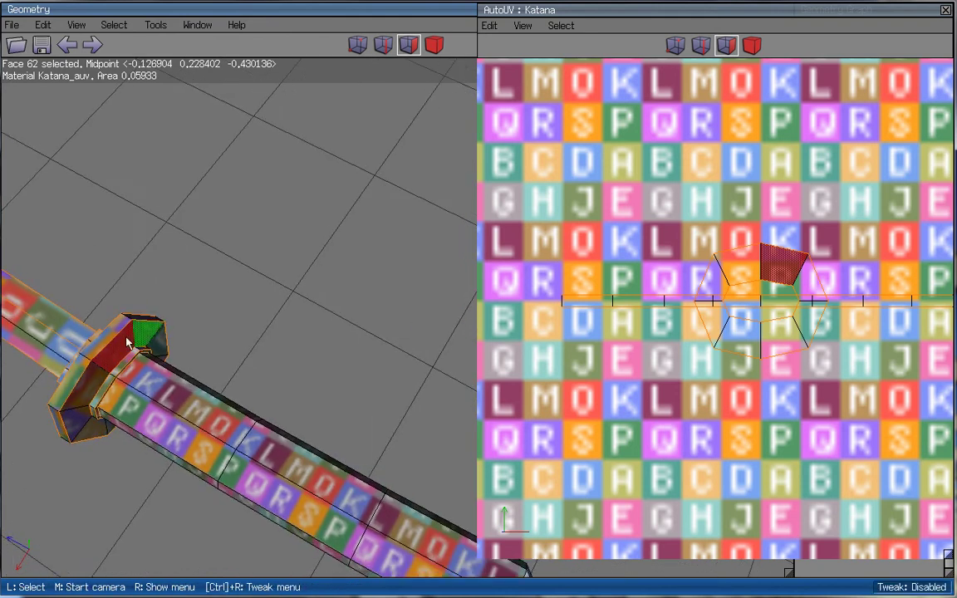
left_click(92, 343)
left_click(785, 262)
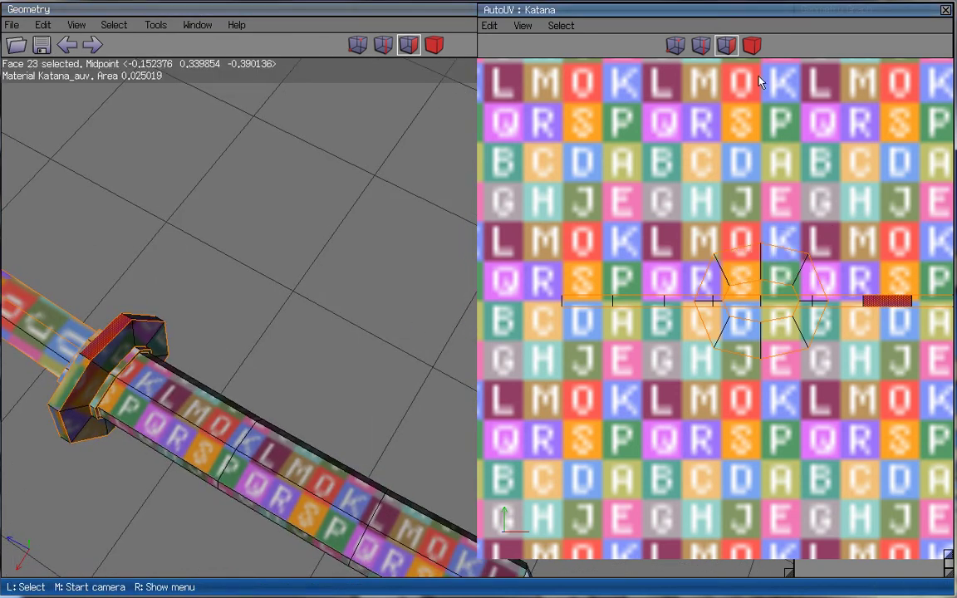
- Move the whole rim strip chart freely by about -0.04 horizontally and 0.05 vertically, placing it above the rings, and clear the selection
left_click(753, 47)
middle_click(843, 158)
left_click(848, 156)
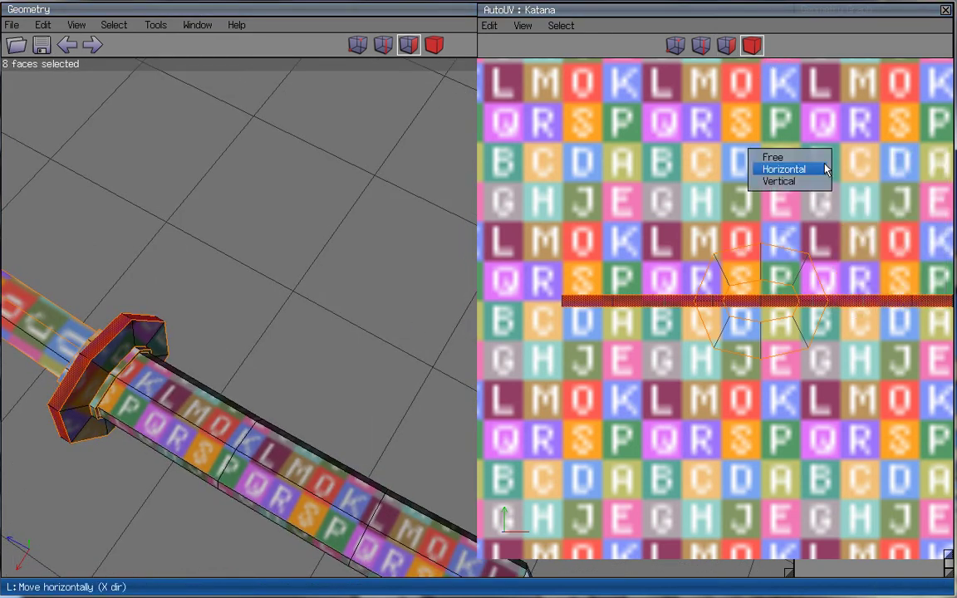
left_click(814, 165)
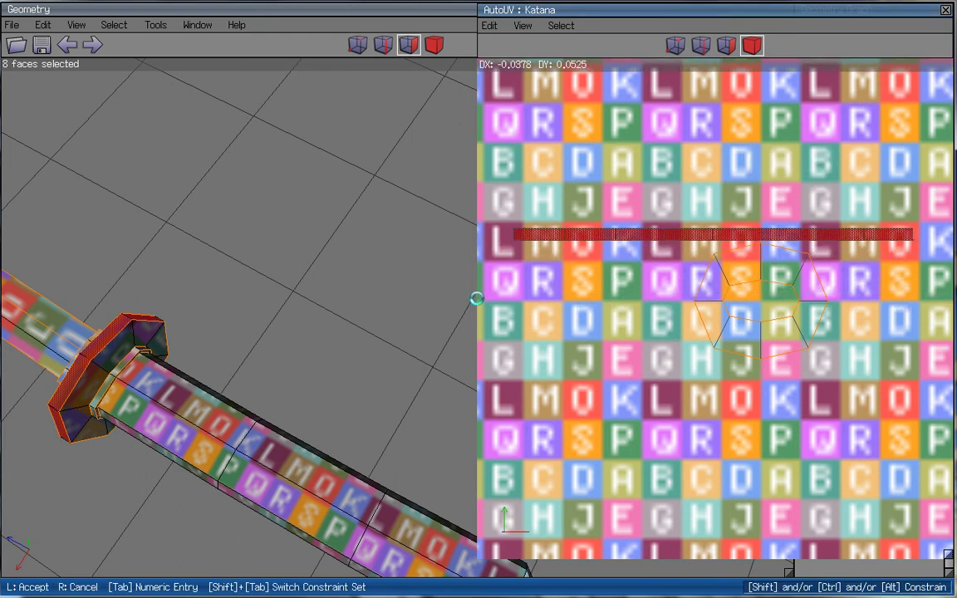
left_click(478, 298)
key("space")
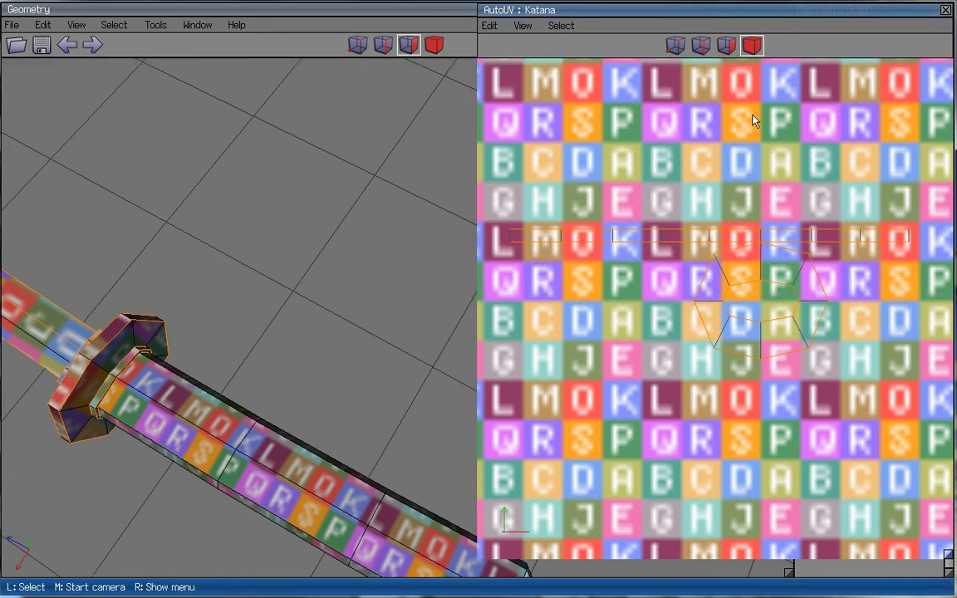
- Select individual faces of the rim strip and ring charts to check which strip face adjoins which ring face
left_click(726, 45)
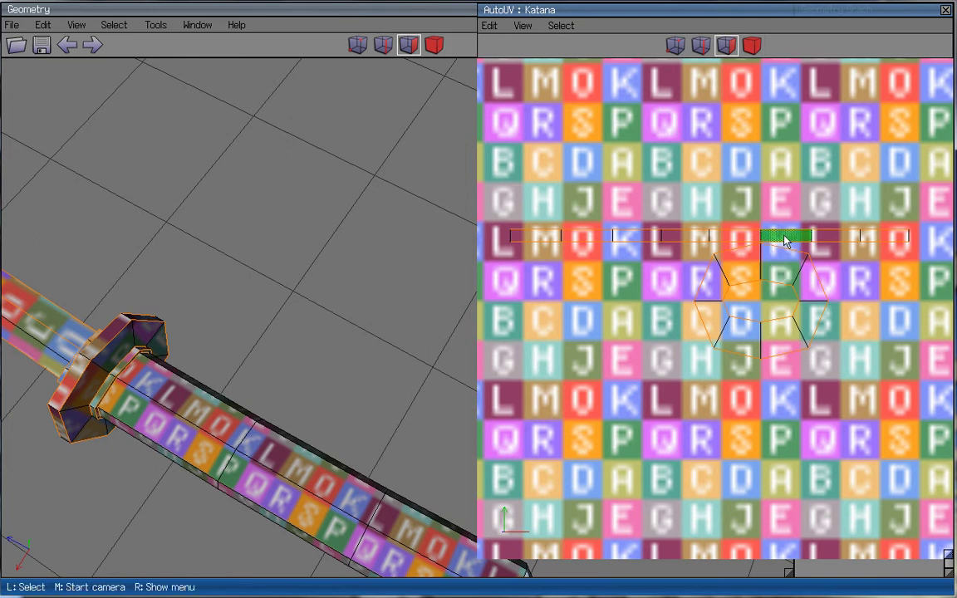
left_click(782, 262)
left_click(782, 261)
left_click_drag(740, 189, 683, 273)
left_click(744, 241)
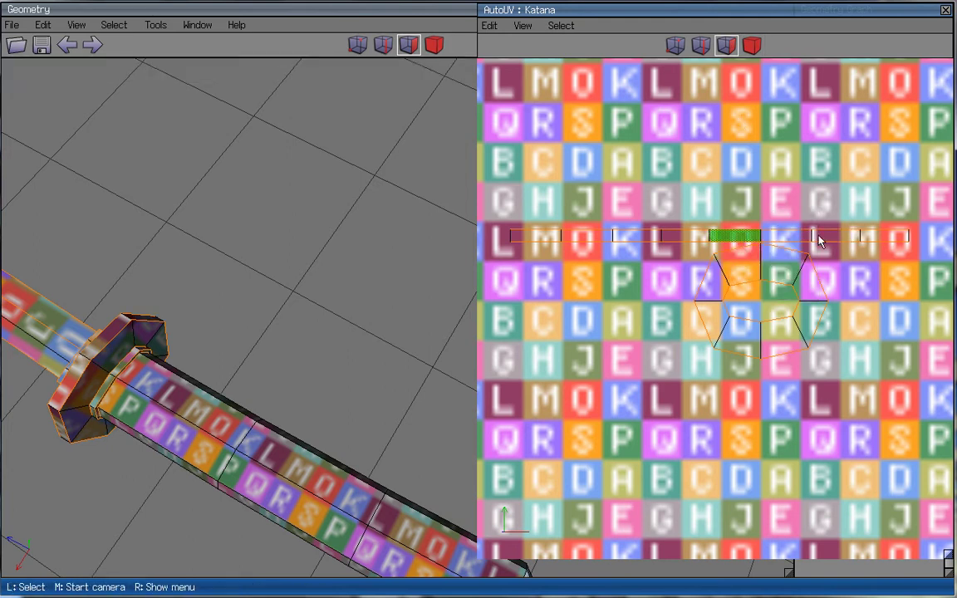
left_click(785, 241)
left_click(785, 240)
left_click(785, 241)
left_click(787, 270)
left_click(787, 274)
left_click(817, 280)
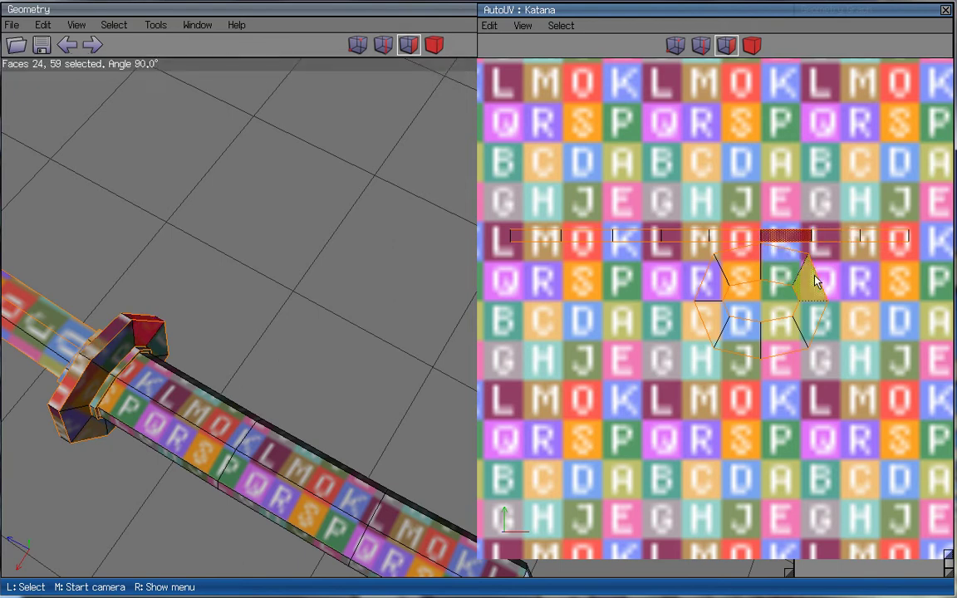
- Select another rim strip face and compare it with several ring faces on the guard to check their chart positions
left_click(816, 281)
left_click(793, 241)
left_click(735, 237)
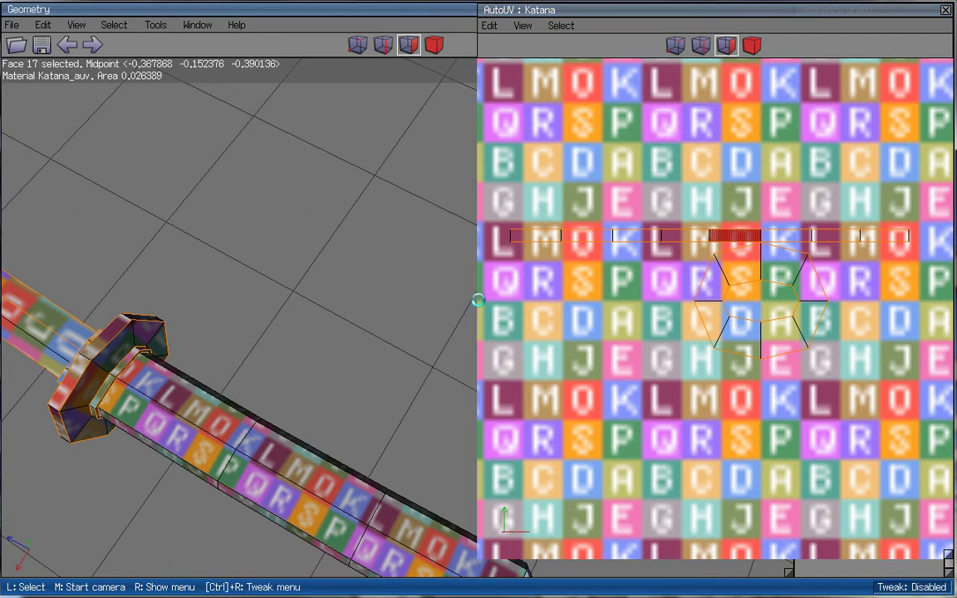
middle_click(476, 301)
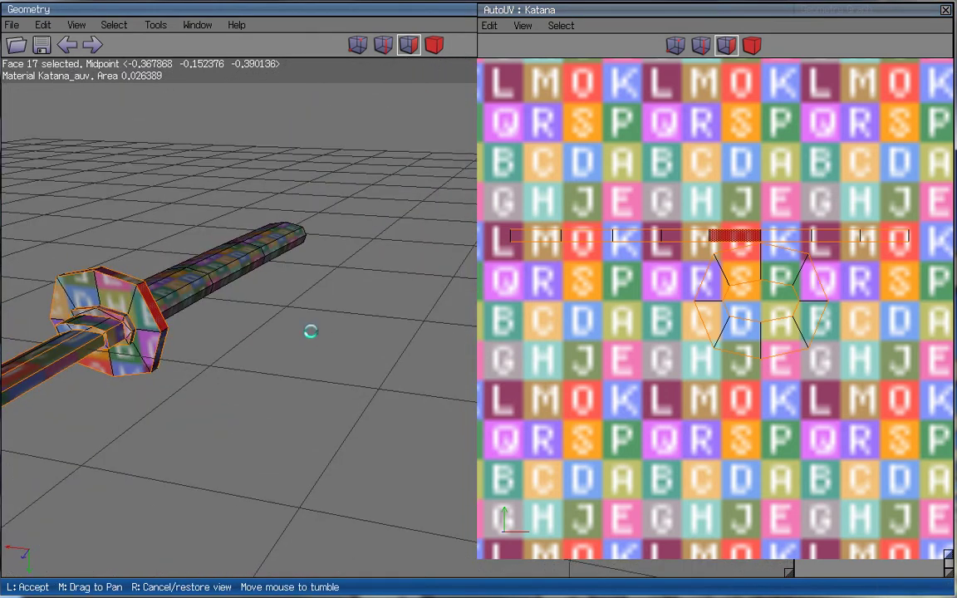
left_click(310, 332)
left_click(145, 318)
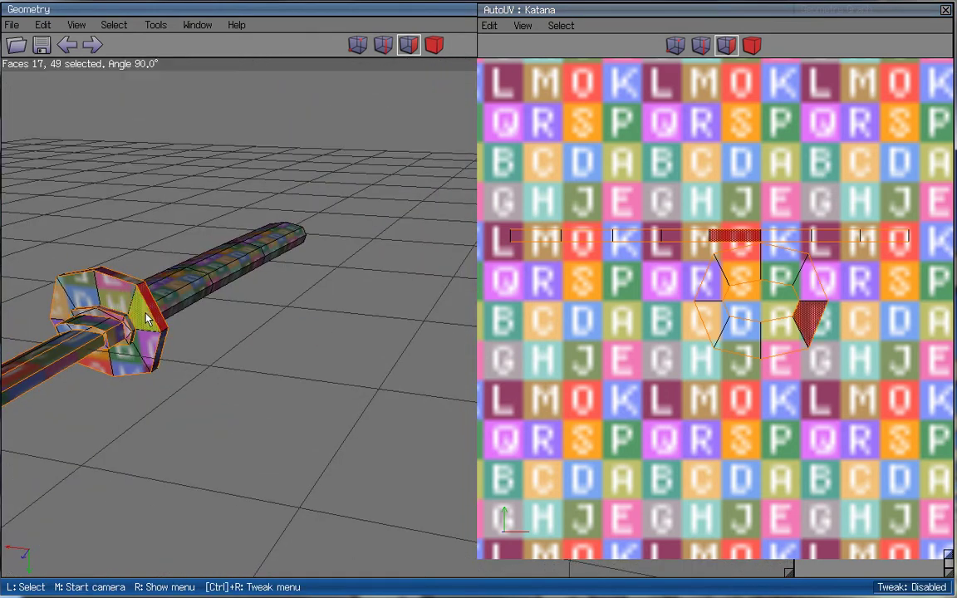
left_click(145, 318)
left_click(141, 326)
left_click(133, 336)
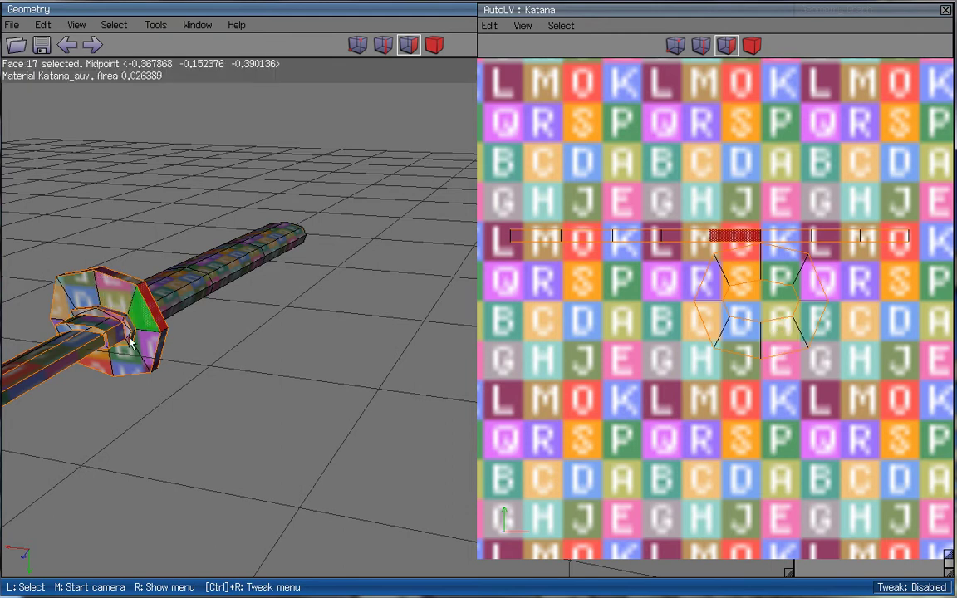
left_click(128, 355)
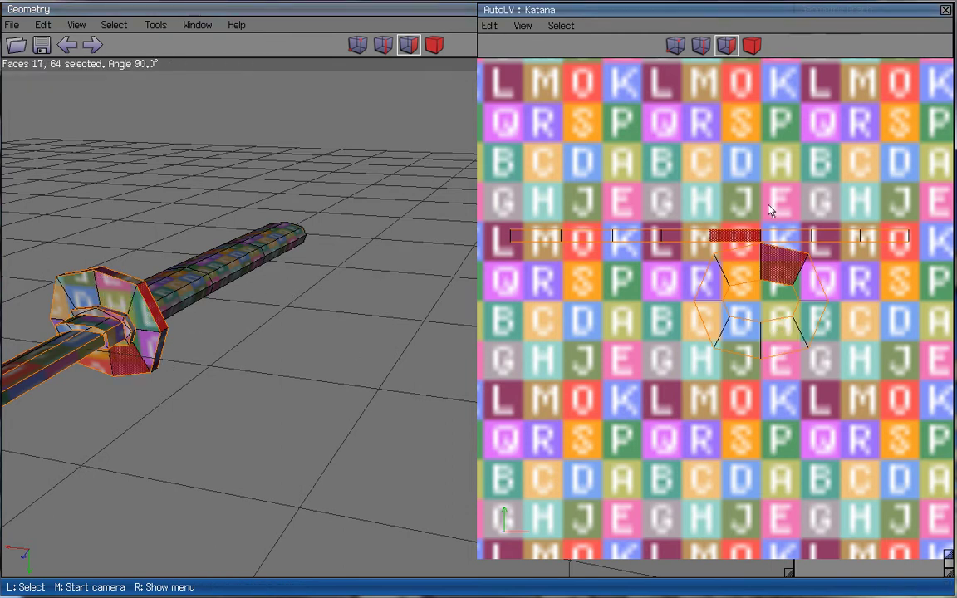
- Keep the upper ring face selected without the rim face, and select the rim and opposite ring faces adjoining it on the guard
left_click(742, 239)
middle_click(242, 352)
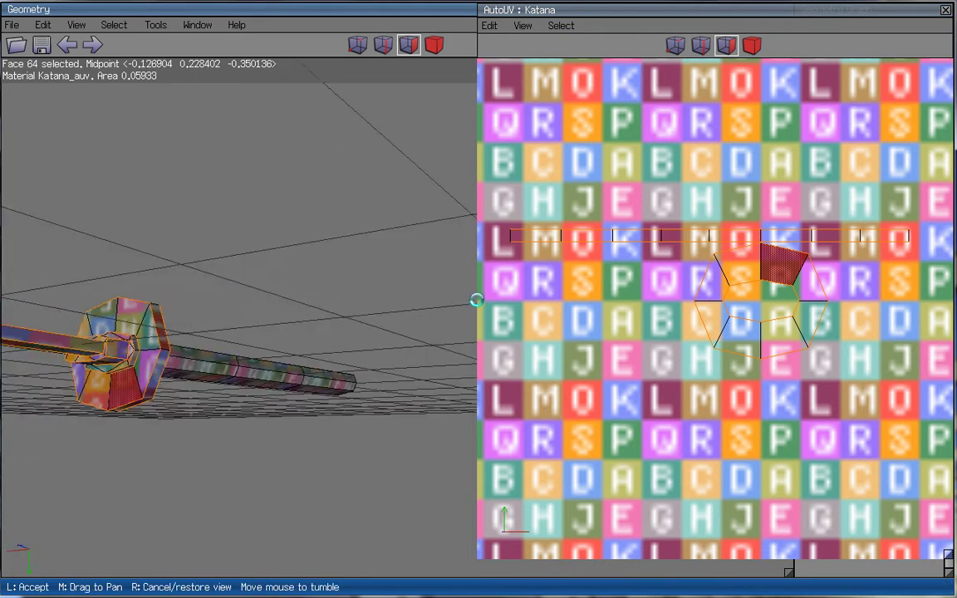
left_click(242, 352)
left_click(117, 371)
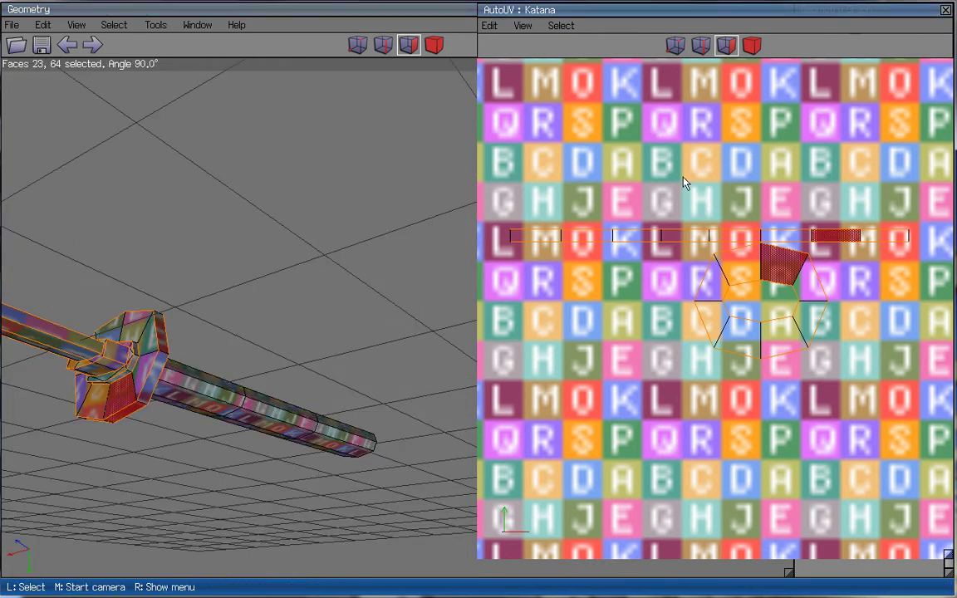
middle_click(476, 303)
left_click(30, 392)
scroll(789, 192, "down", 2)
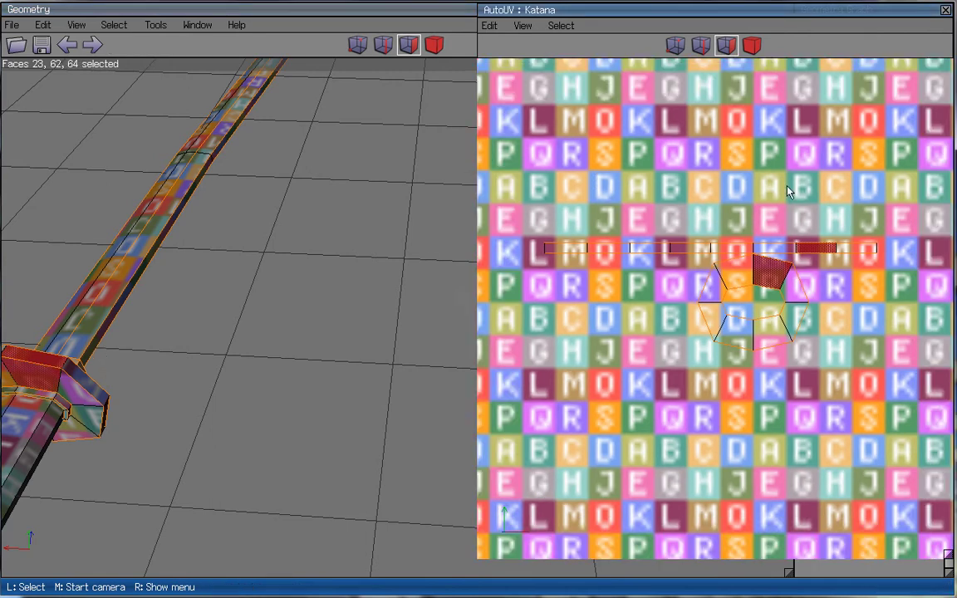
- Select the neighbouring upper ring face and its adjoining rim face to compare their chart positions, and clear the selection
left_click(735, 272)
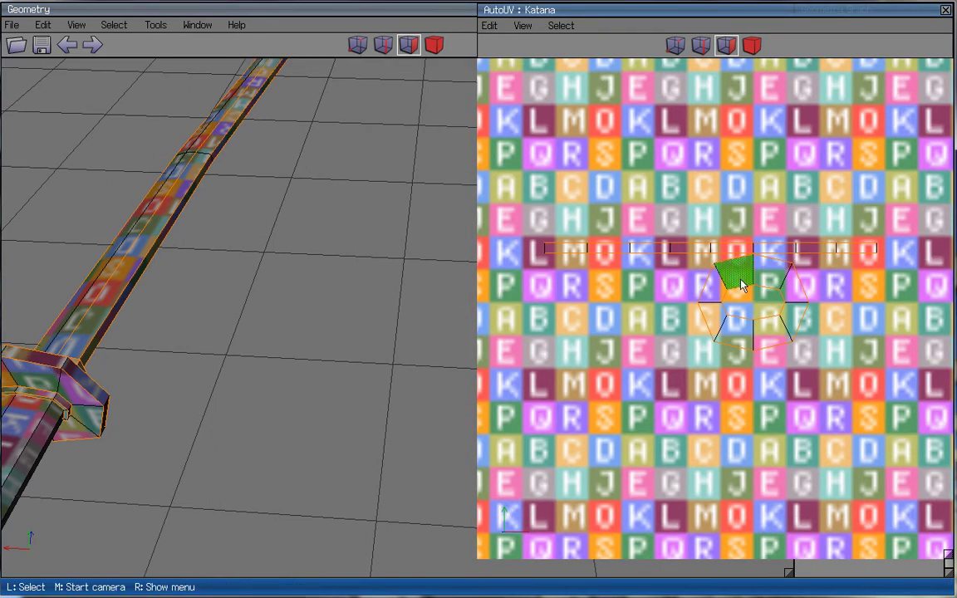
middle_click(287, 344)
left_click(289, 335)
left_click(62, 370)
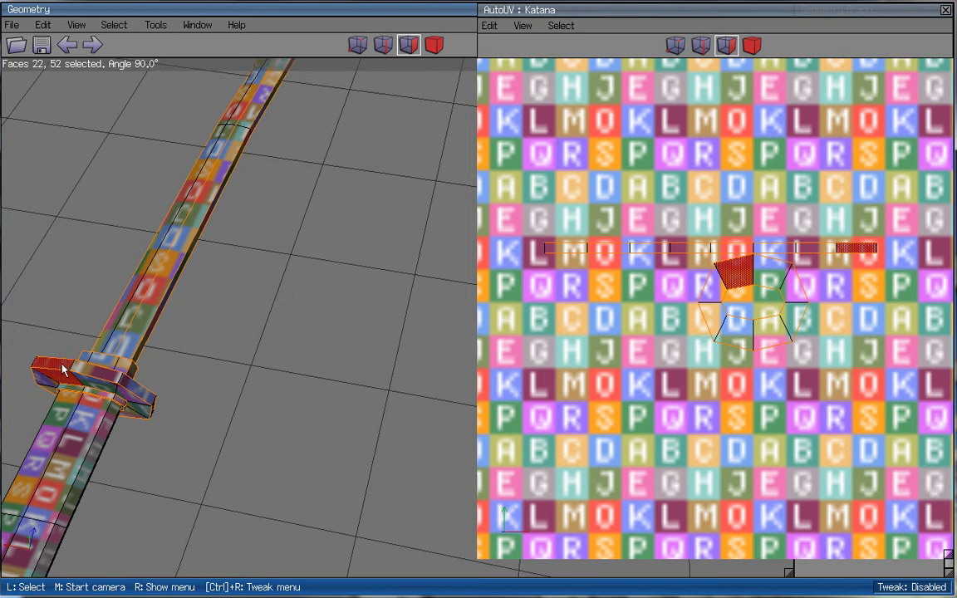
middle_click(296, 349)
key("space")
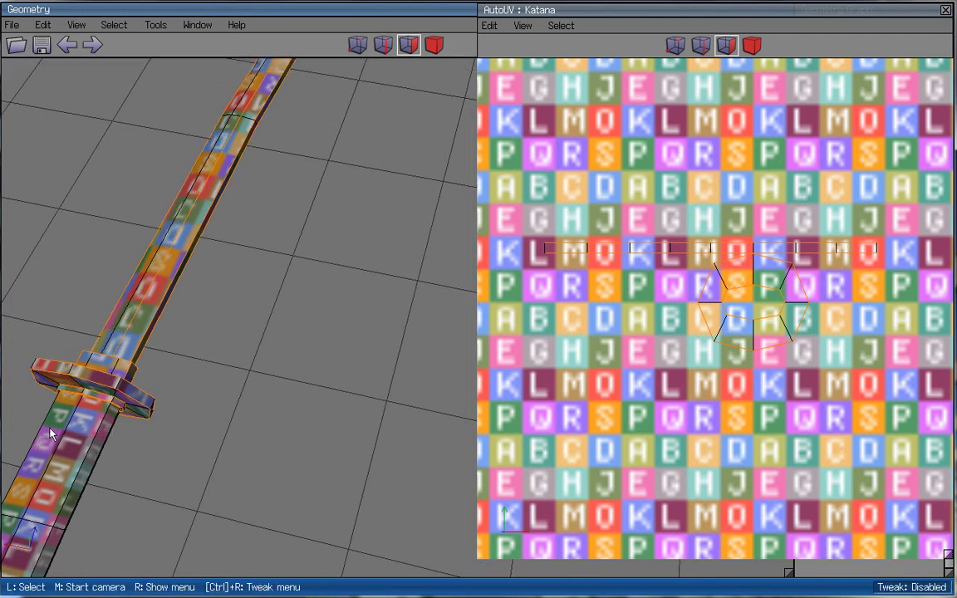
- Switch the UV view to whole-chart selection and select the rim strip chart
left_click(752, 46)
left_click(731, 245)
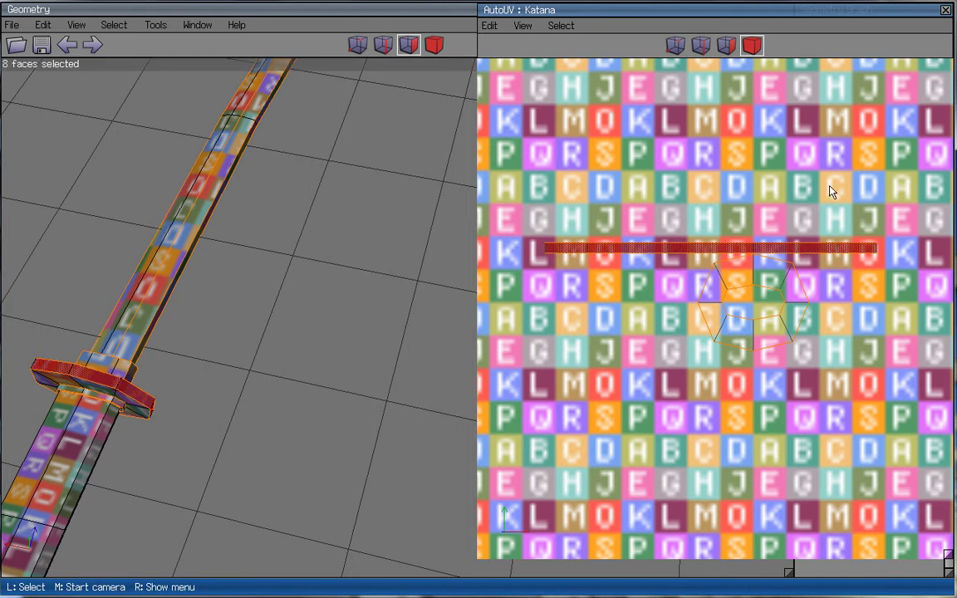
- Try to centre the rim strip chart vertically in the UV area and undo the move
right_click(763, 158)
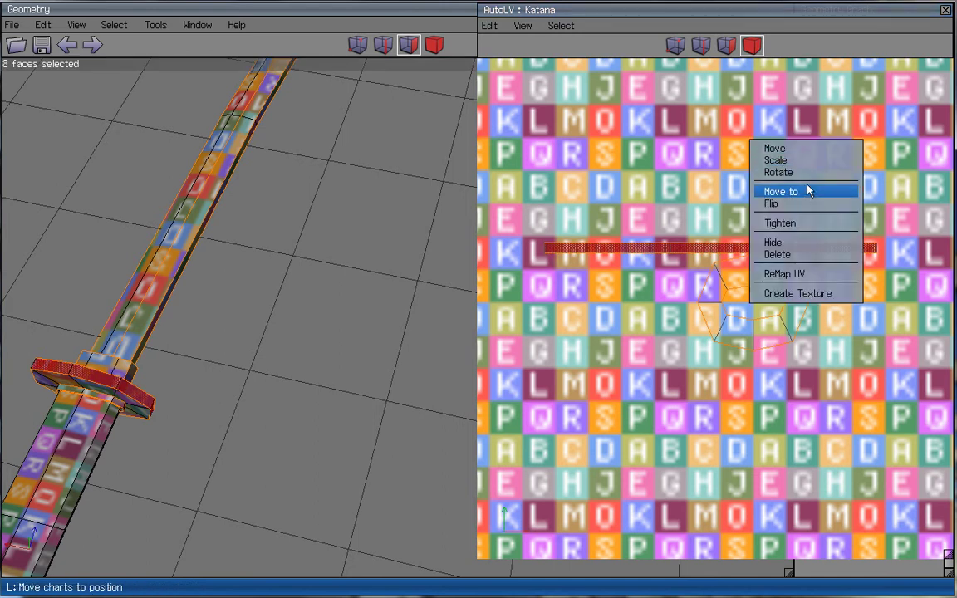
left_click(810, 193)
left_click(868, 204)
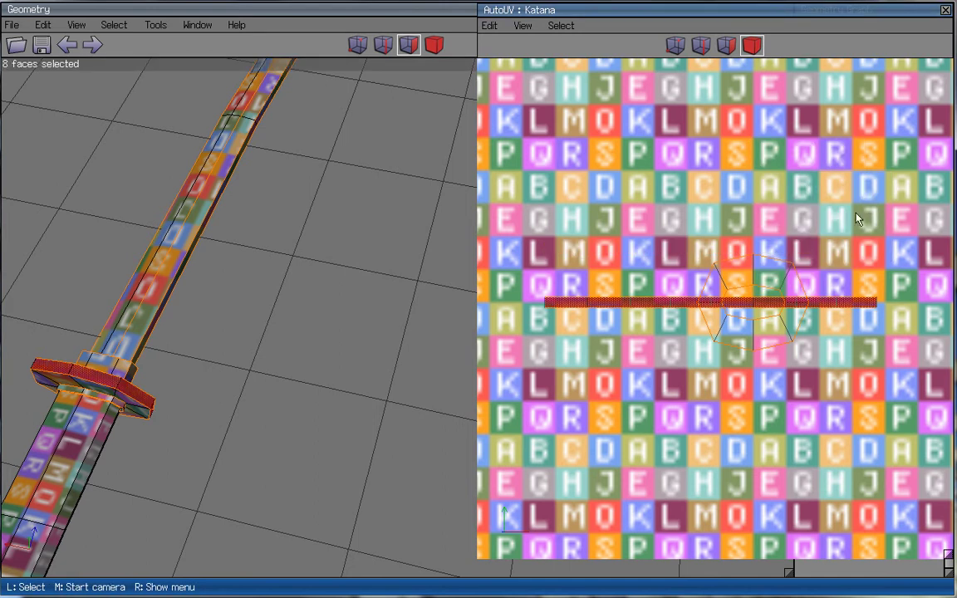
key("ctrl+z")
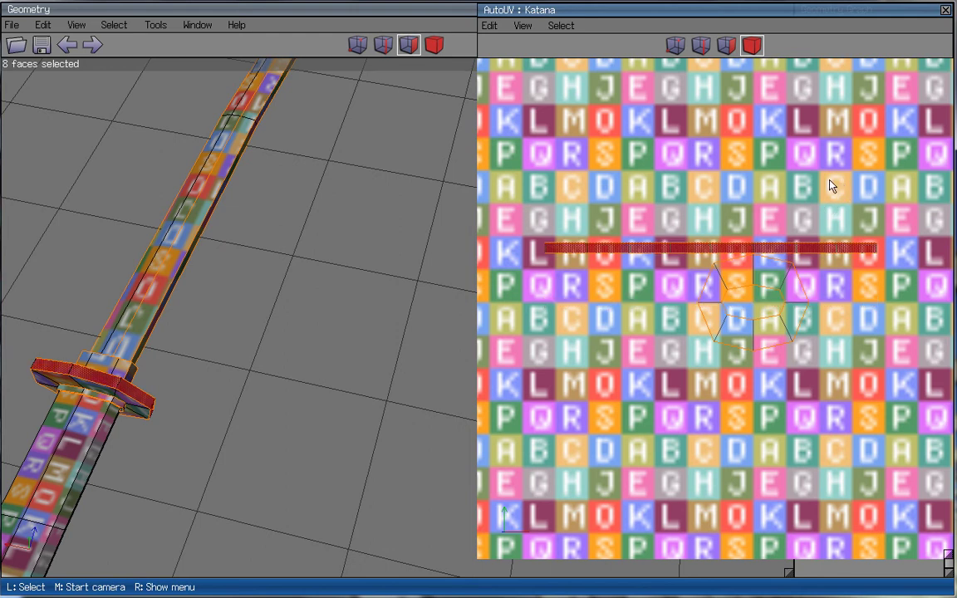
- Centre the rim strip chart horizontally in the UV area, aligned with the middle of the rings
right_click(828, 177)
left_click(856, 217)
left_click(893, 226)
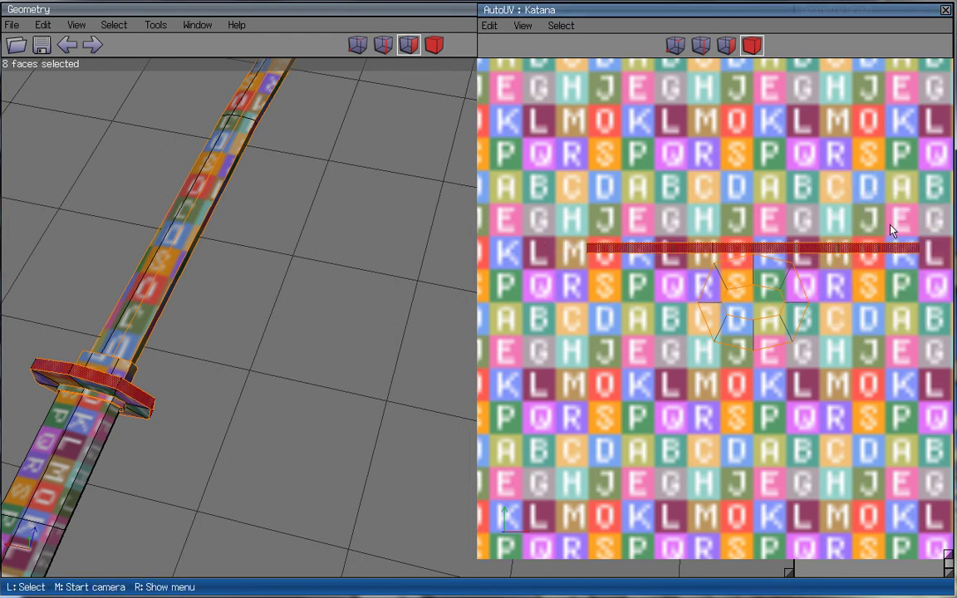
- Select the guard's rim strip and both ring charts together and scale them uniformly to about one and a half times their size
left_click(799, 248)
left_click_drag(781, 225, 731, 347)
scroll(731, 347, "down", 5)
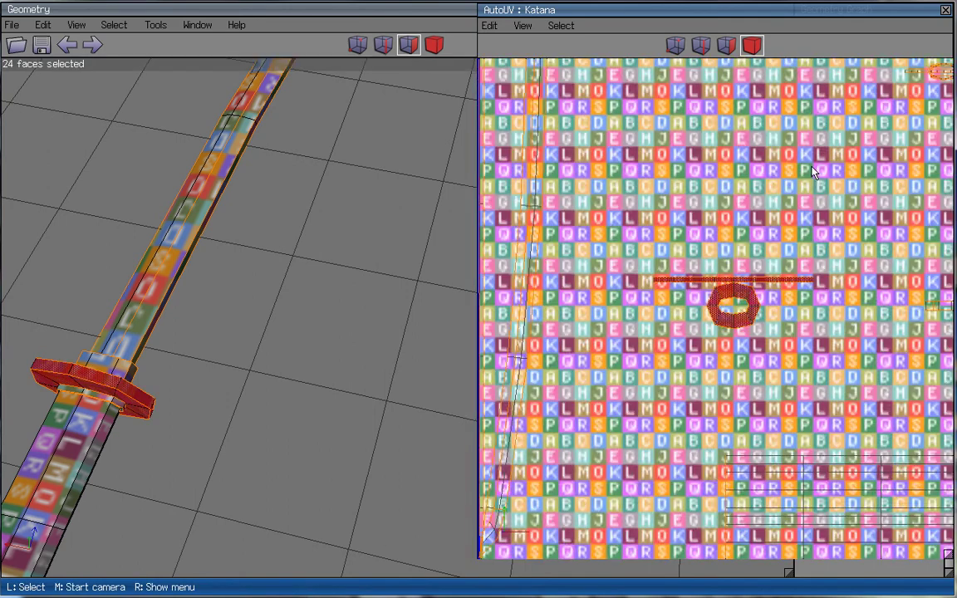
scroll(687, 311, "up", 4)
mouse_move(775, 278)
left_mouse_down()
mouse_move(769, 301)
mouse_move(764, 275)
left_mouse_up()
right_click(753, 192)
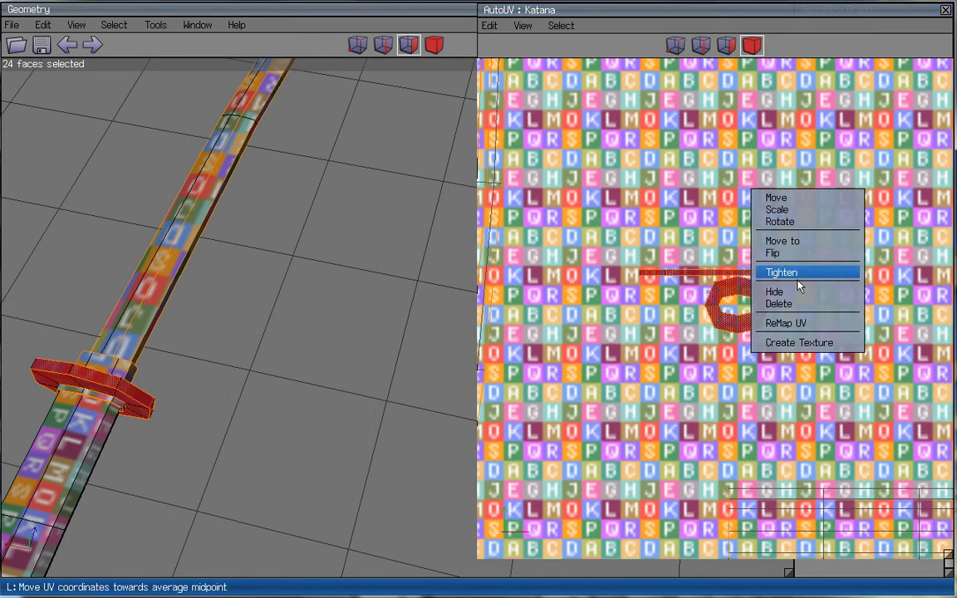
left_click(818, 209)
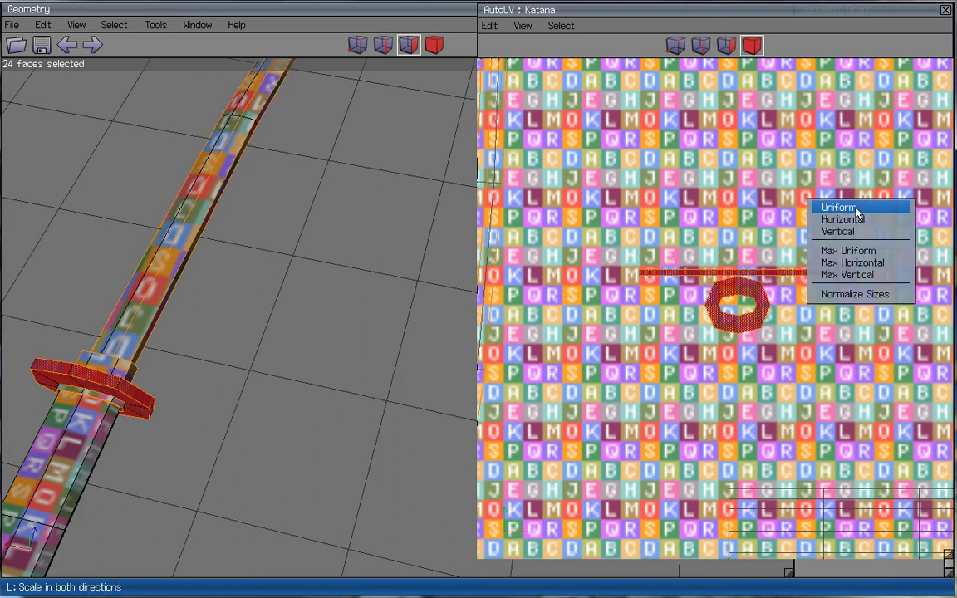
left_click(855, 209)
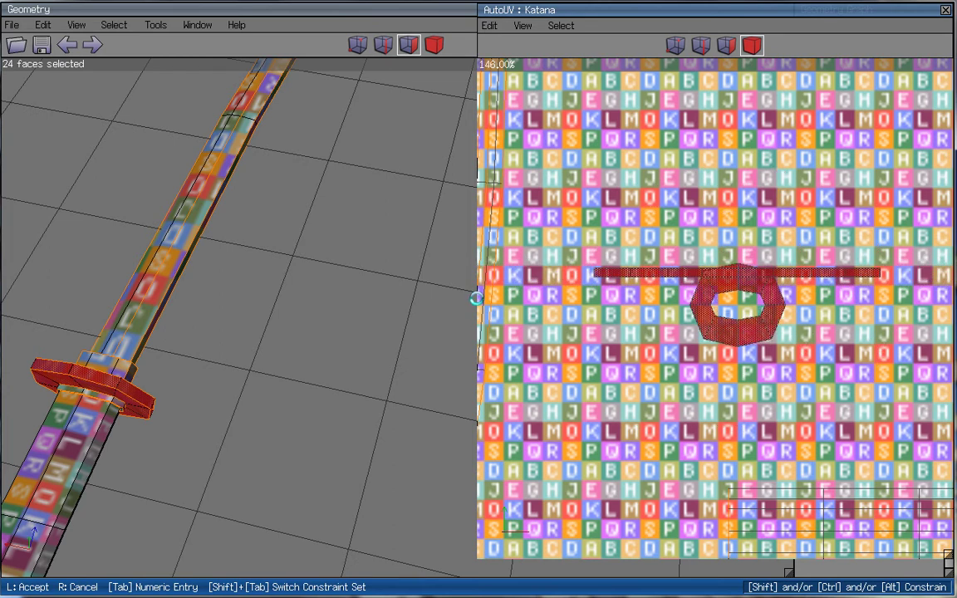
left_click(686, 336)
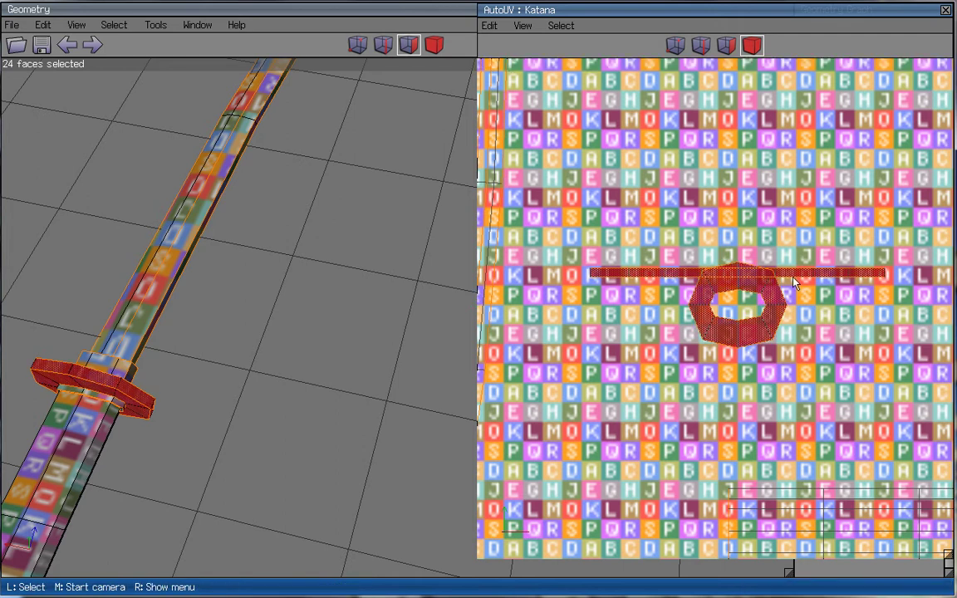
- Clear the selection and select only the guard's two overlapping ring charts
key("space")
left_click(766, 301)
scroll(818, 303, "down", 5)
key("Up")
key("Up")
key("Up")
key("Up")
key("Up")
key("Up")
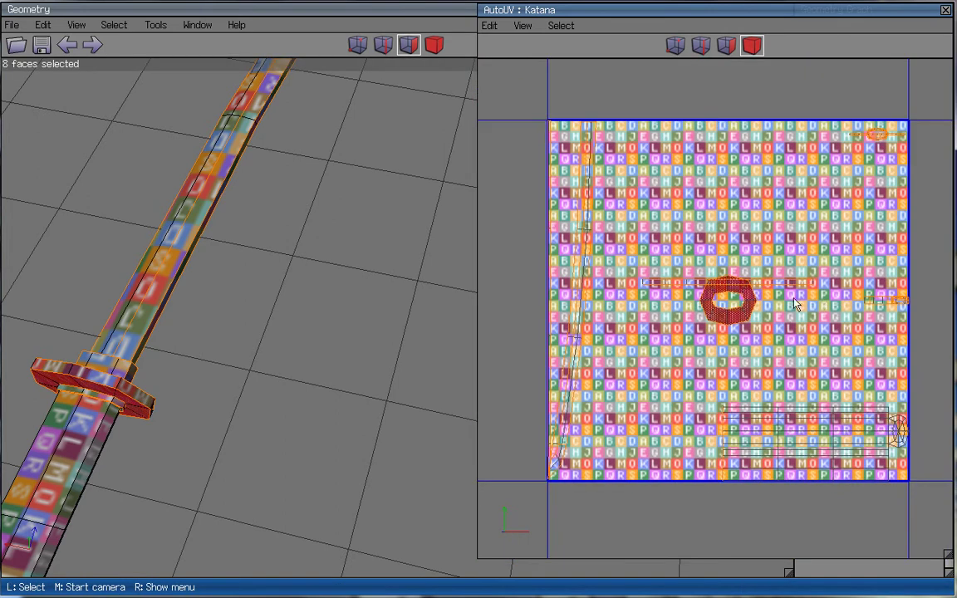
right_click(783, 268)
left_click(799, 276)
left_click_drag(712, 324, 689, 241)
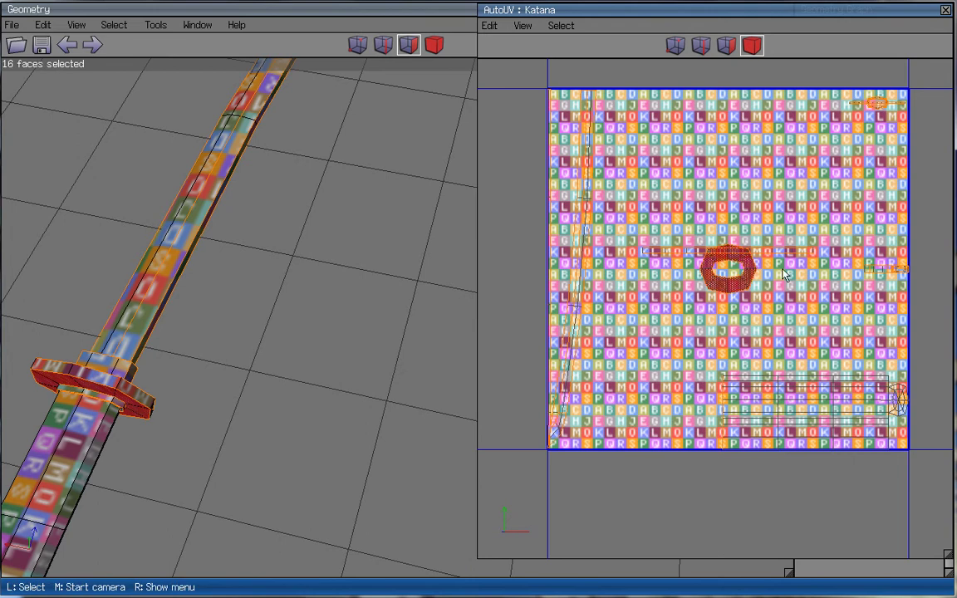
- Try to move both ring charts freely down beside the handle chart, and undo the move while keeping the enlarged scale
right_click(777, 268)
left_click(816, 264)
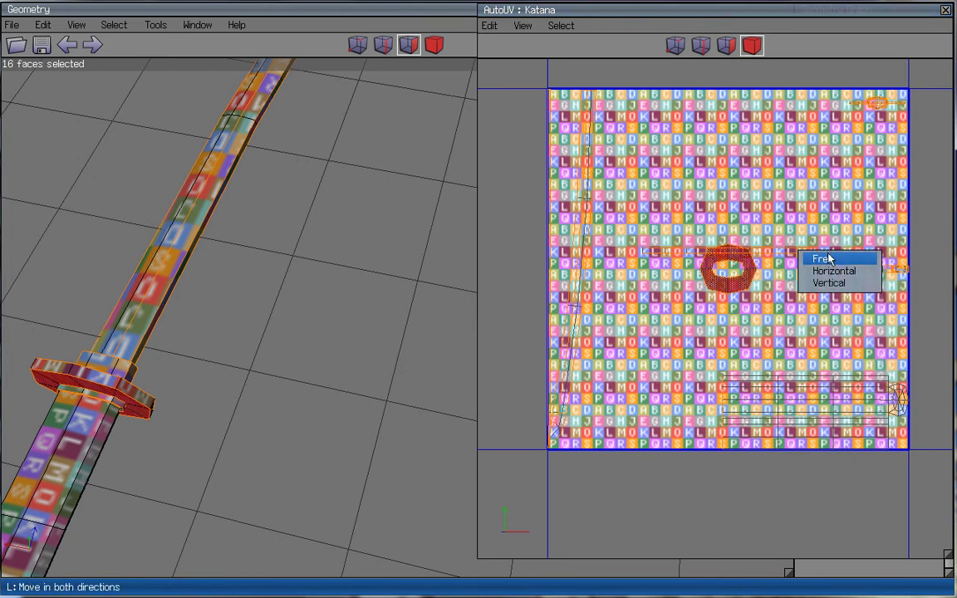
left_click(828, 264)
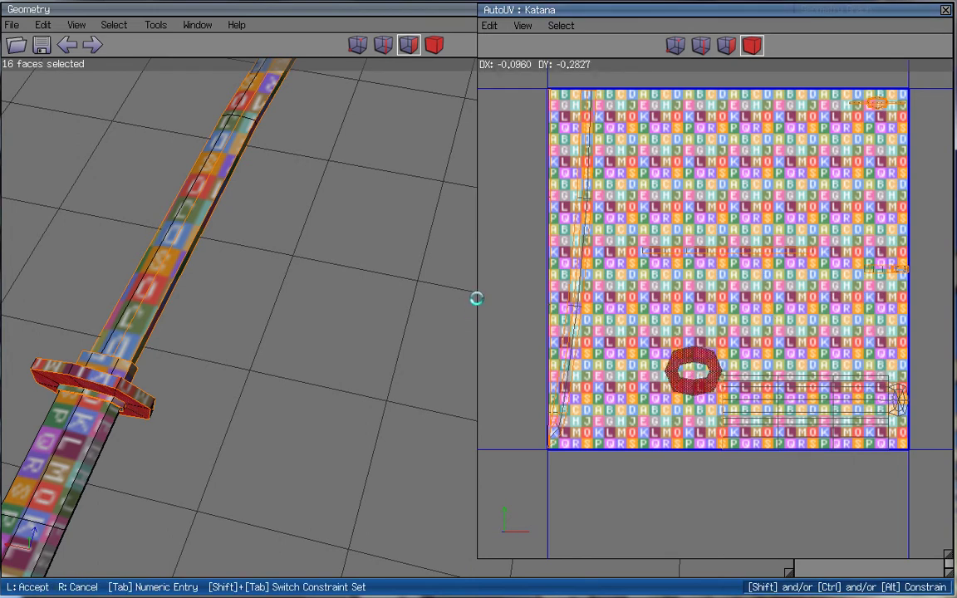
left_click(851, 237)
right_click(785, 312)
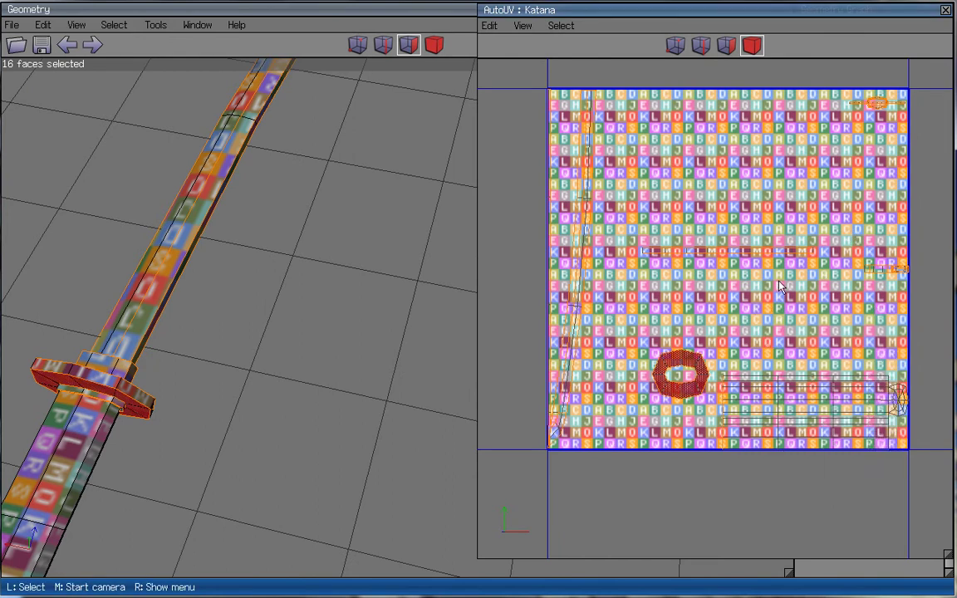
key("d")
left_click(771, 203)
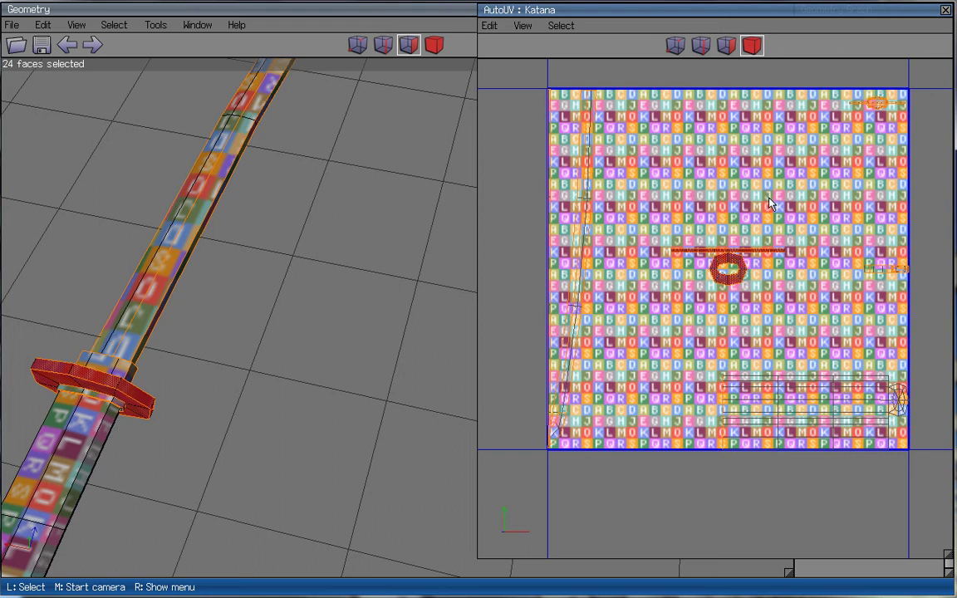
left_click(781, 278)
- Move both ring charts vertically by about -0.03 so they sit just below the rim strip chart
right_click(769, 276)
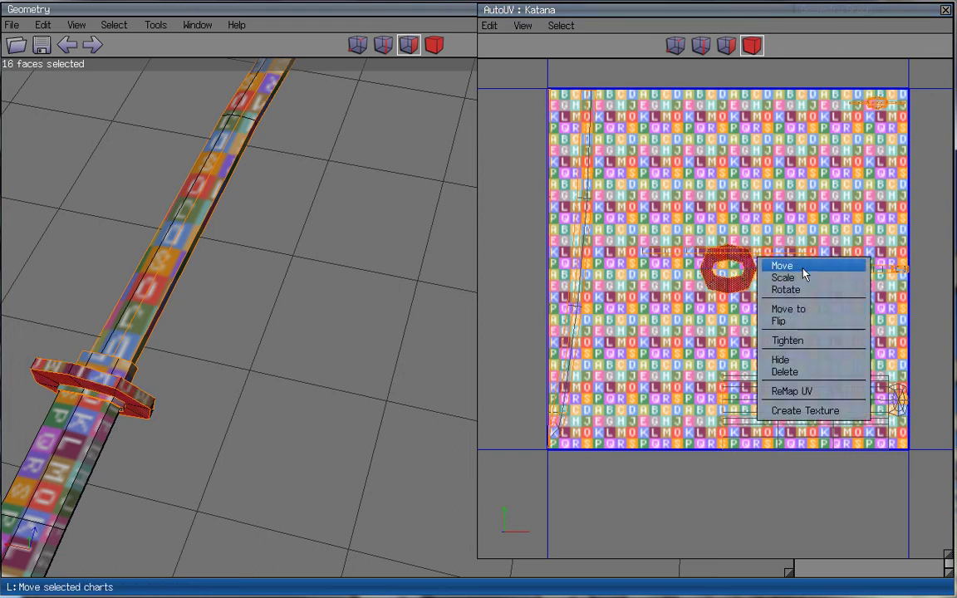
left_click(783, 266)
left_click(837, 285)
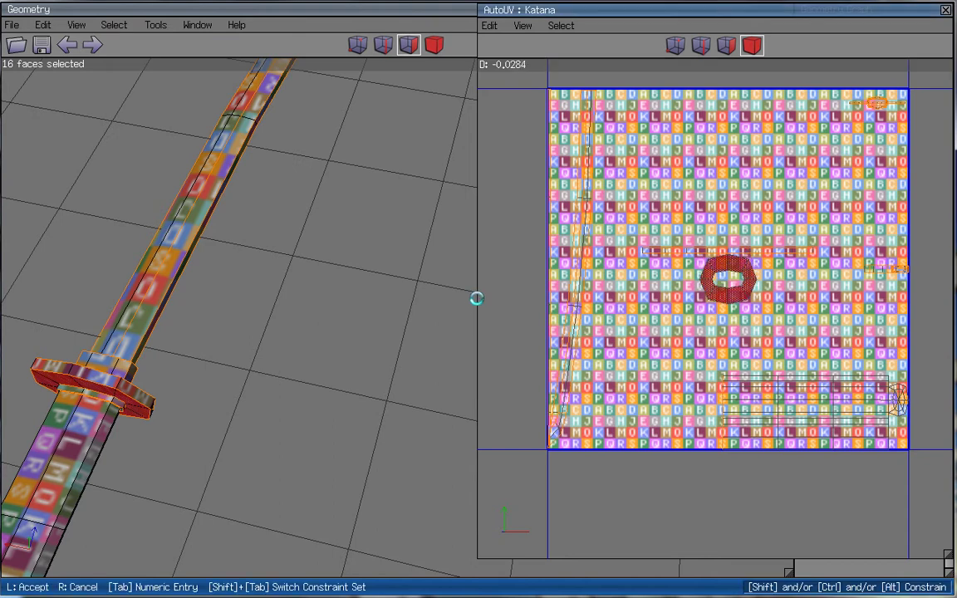
left_click(476, 299)
- Add the rim strip to the selected ring charts and move them freely by about -0.26 horizontally and -0.40 vertically, beside the handle chart
scroll(748, 274, "up", 3)
left_click_drag(840, 132, 801, 171, "shift")
scroll(800, 264, "down", 3)
right_click(798, 262)
left_click(810, 305)
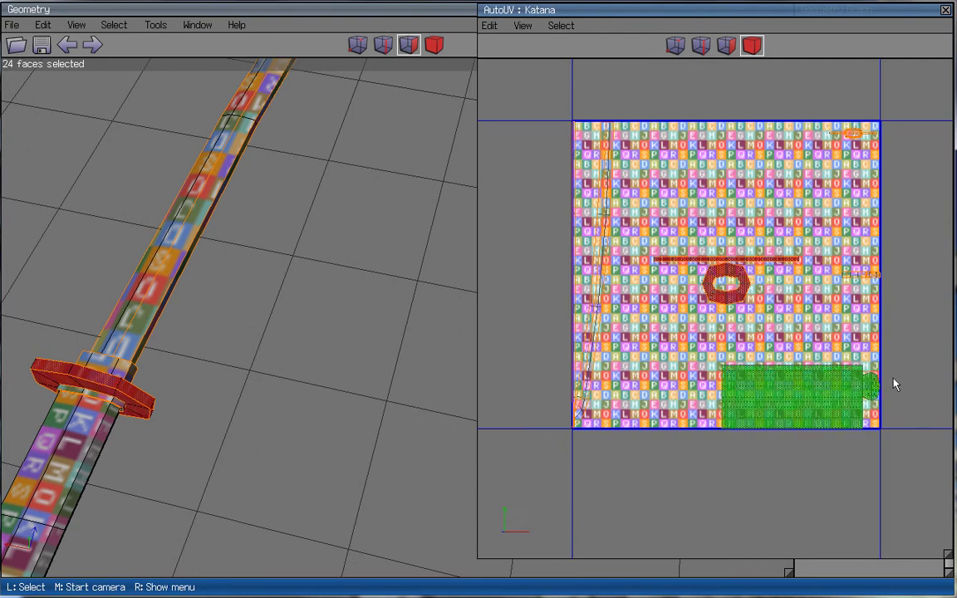
right_click(769, 316)
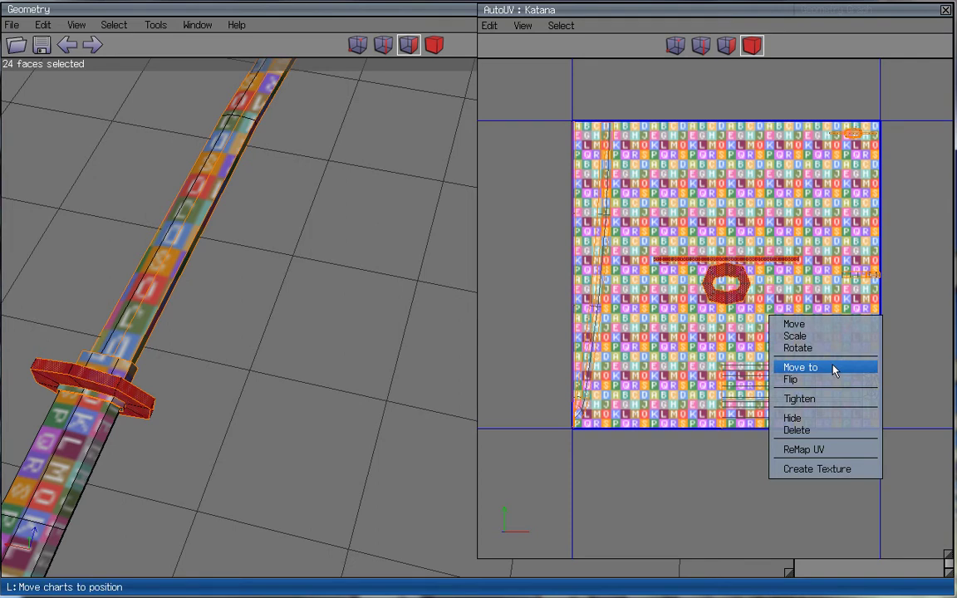
left_click(818, 324)
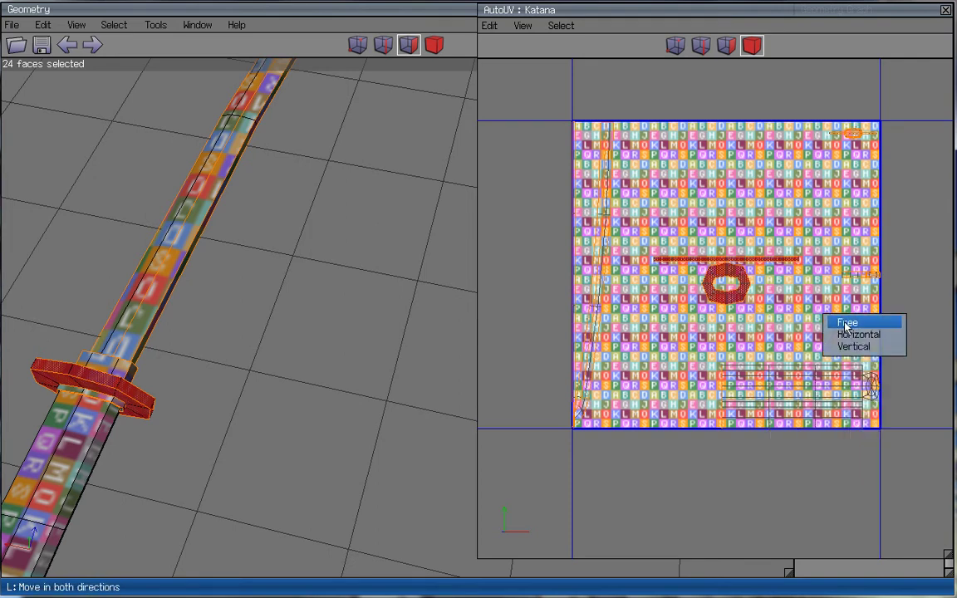
left_click(824, 324)
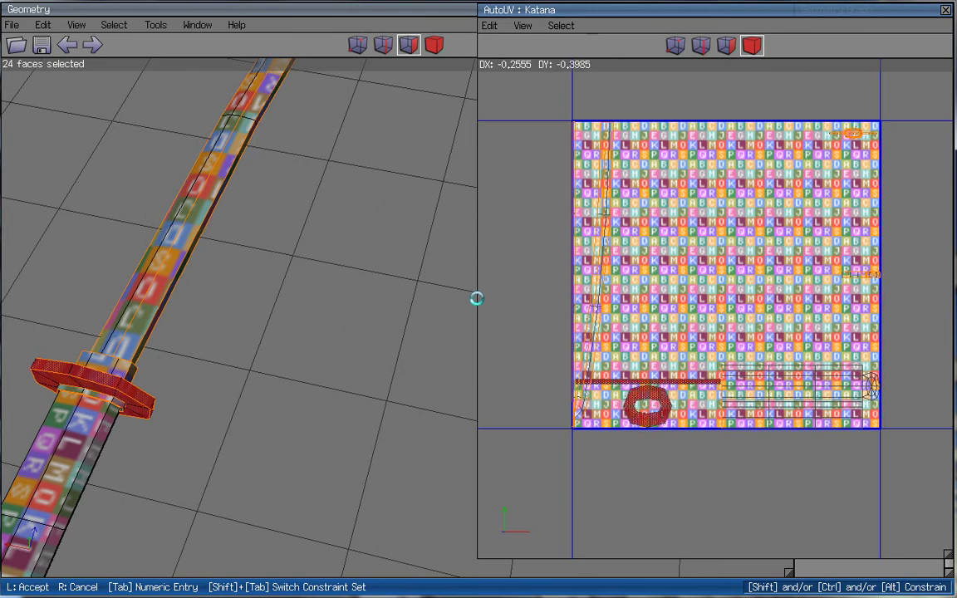
left_click(476, 298)
- Align the selected ring and rim strip charts to the bottom edge of the UV area
scroll(696, 320, "up", 4)
right_click(694, 348)
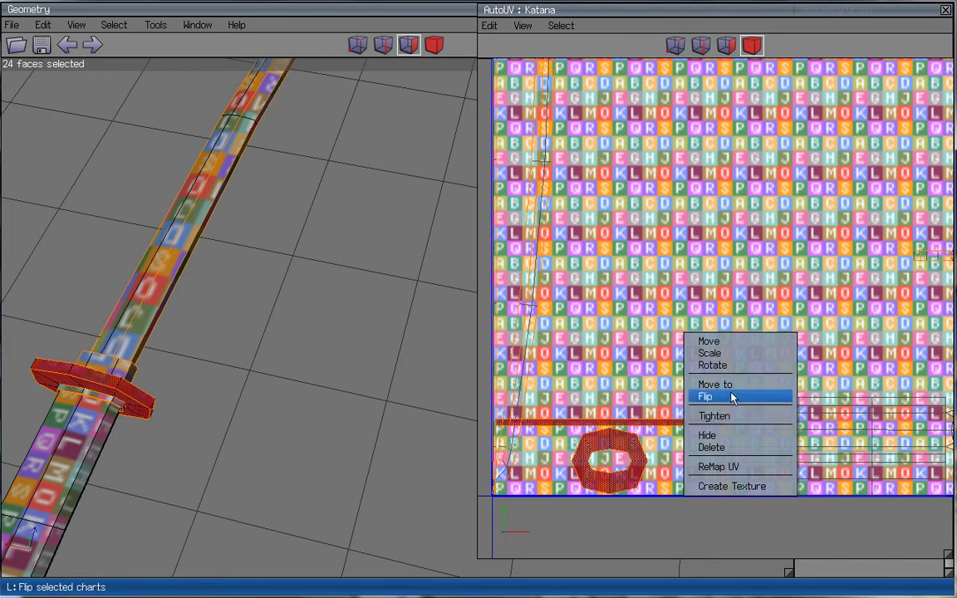
left_click(719, 384)
left_click(774, 421)
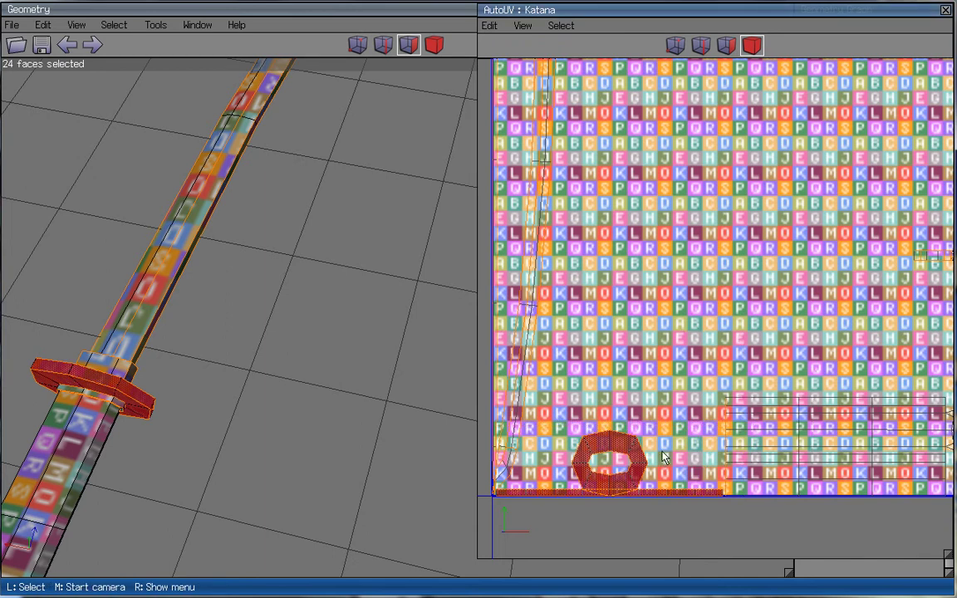
- Deselect the ring charts and move the guard's rim strip chart vertically by about 0.13, just above the rings
left_click(592, 386)
right_click(681, 306)
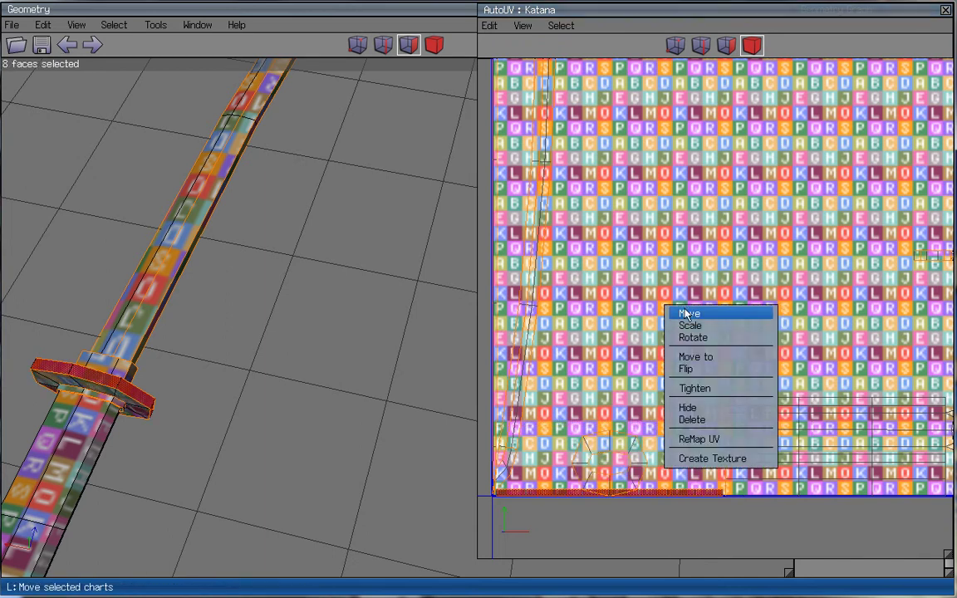
left_click(683, 312)
left_click(721, 314)
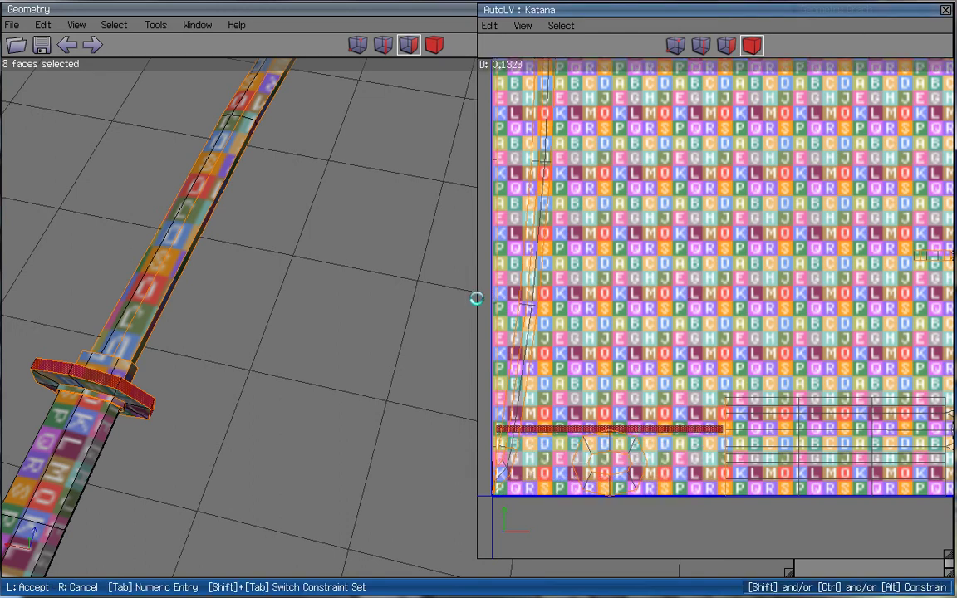
left_click(632, 453)
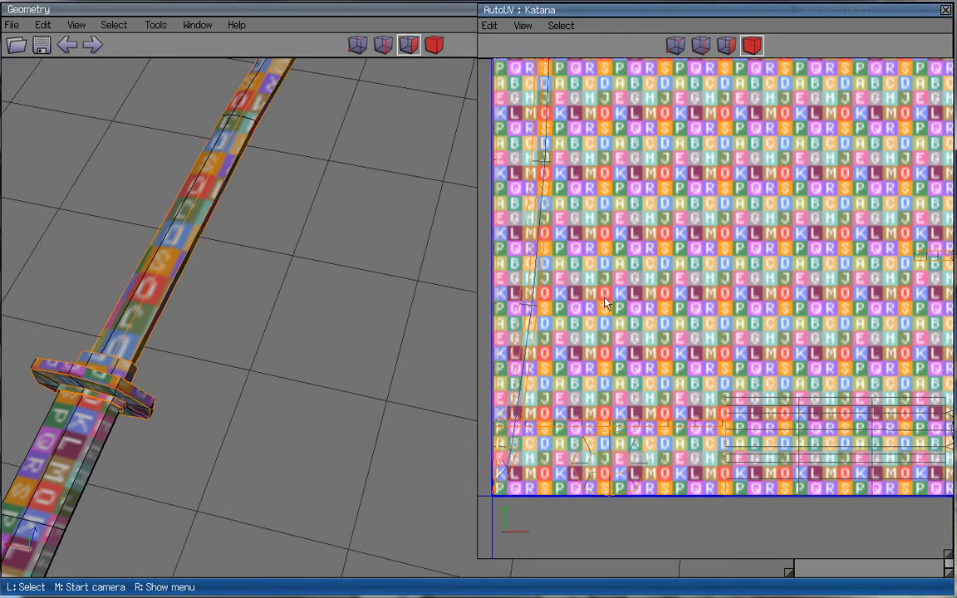
- Select the collar's strip and ring charts and move them horizontally into the open area above the handle chart
key("f")
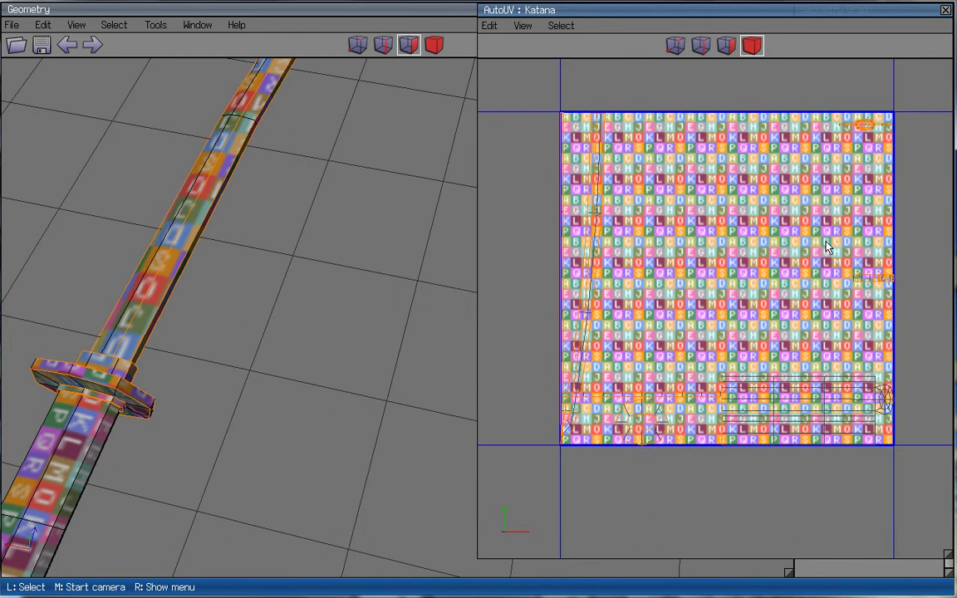
left_click(872, 284)
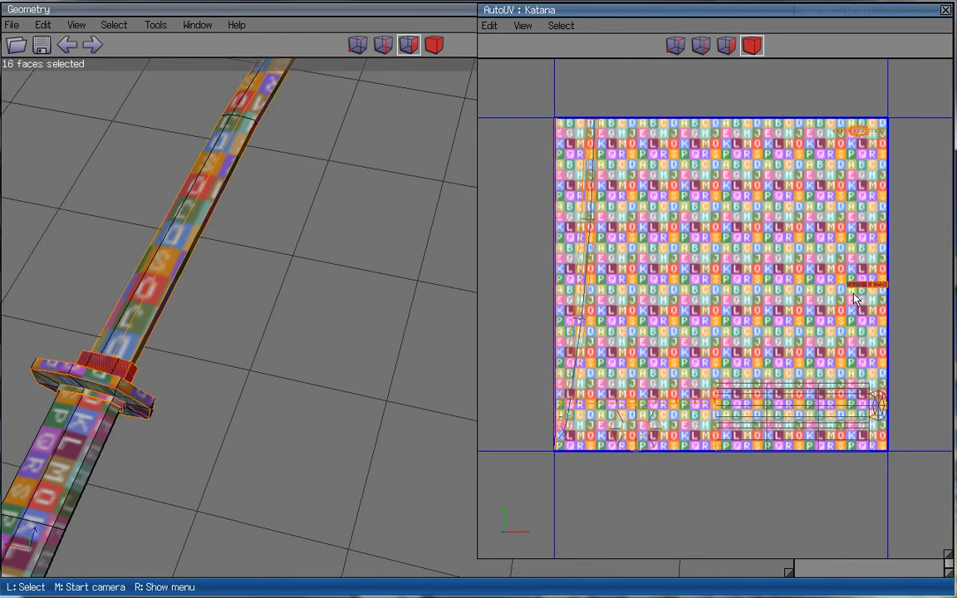
middle_click(306, 363)
left_click(476, 298)
scroll(747, 282, "up", 6)
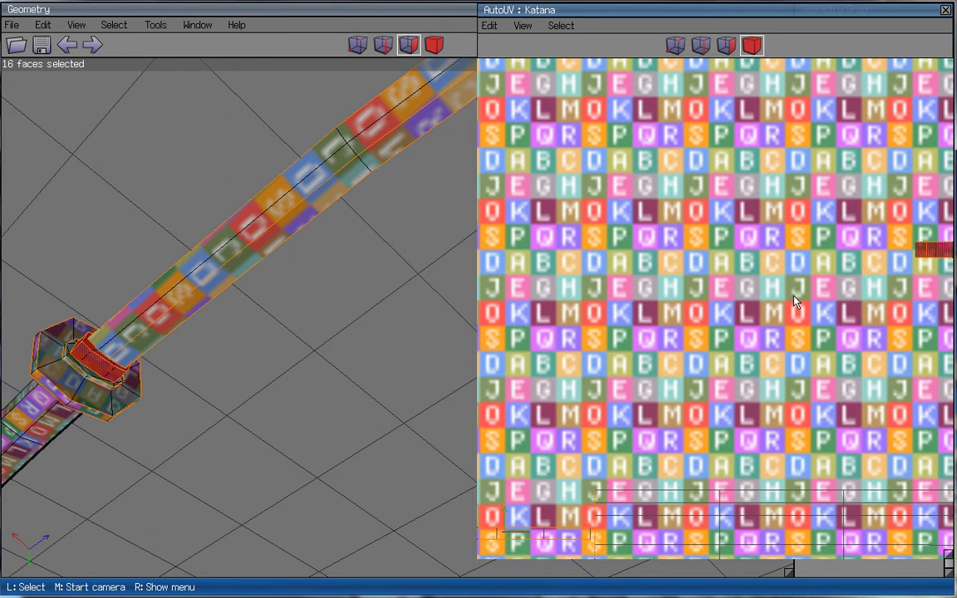
scroll(795, 303, "down", 3)
right_click(793, 287)
left_click(830, 331)
left_click(864, 330)
- Scale the collar's strip and ring charts uniformly to about three times their size
right_click(731, 248)
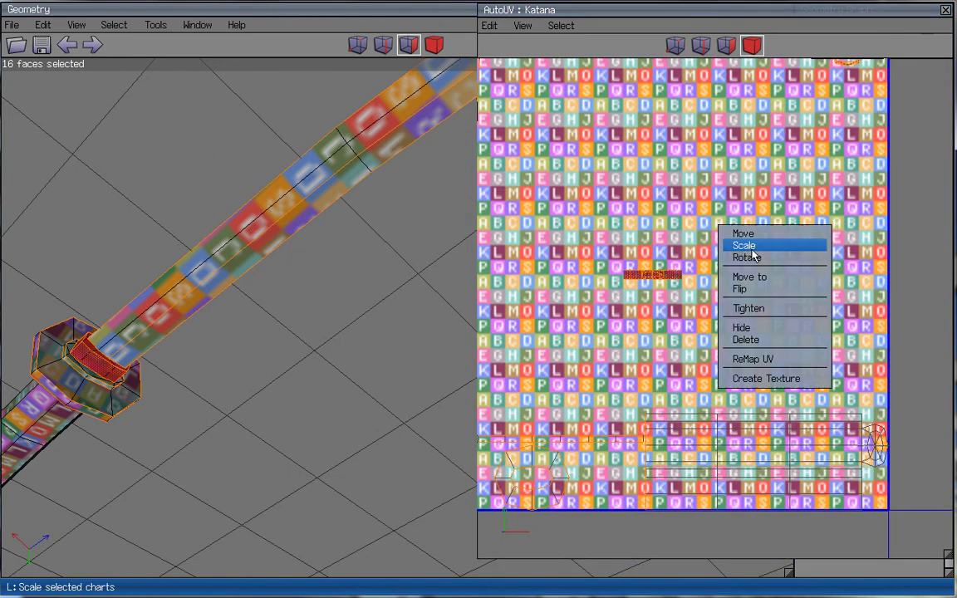
left_click(752, 248)
left_click(795, 244)
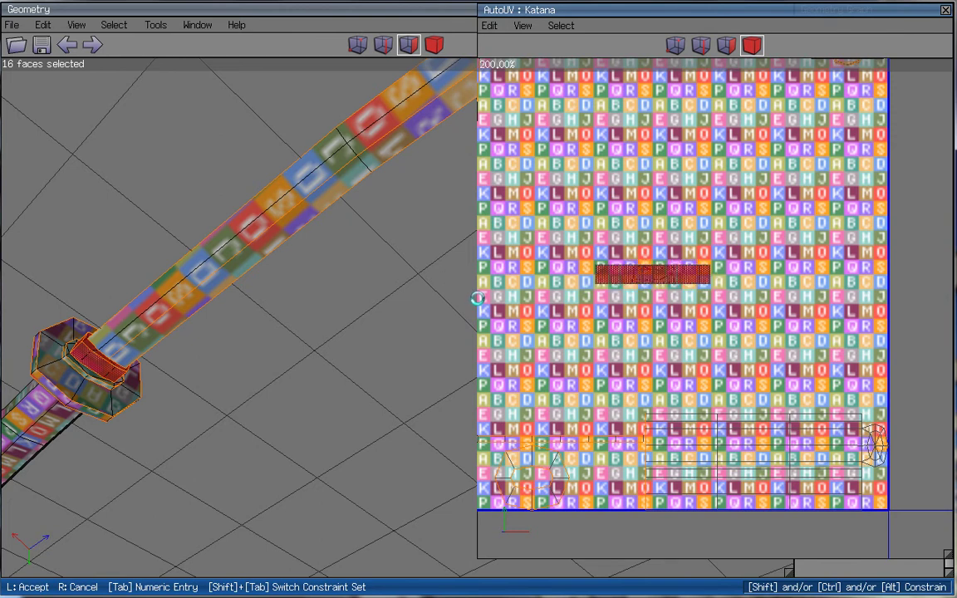
left_click(707, 278)
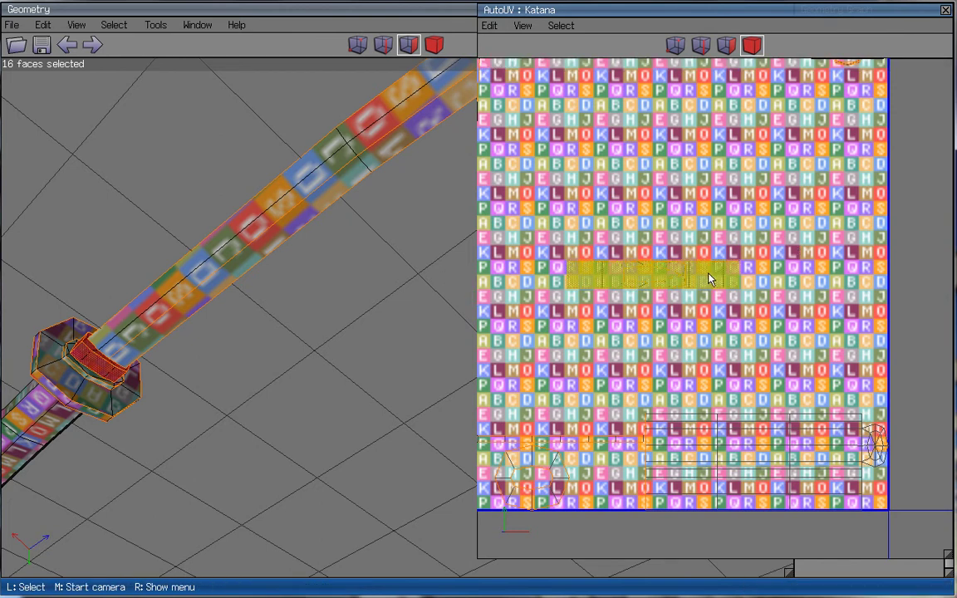
- Select only the collar's ring chart and move it vertically by about 0.06, just above the collar strip chart
scroll(711, 278, "up", 3)
right_click(688, 181)
left_click(690, 178)
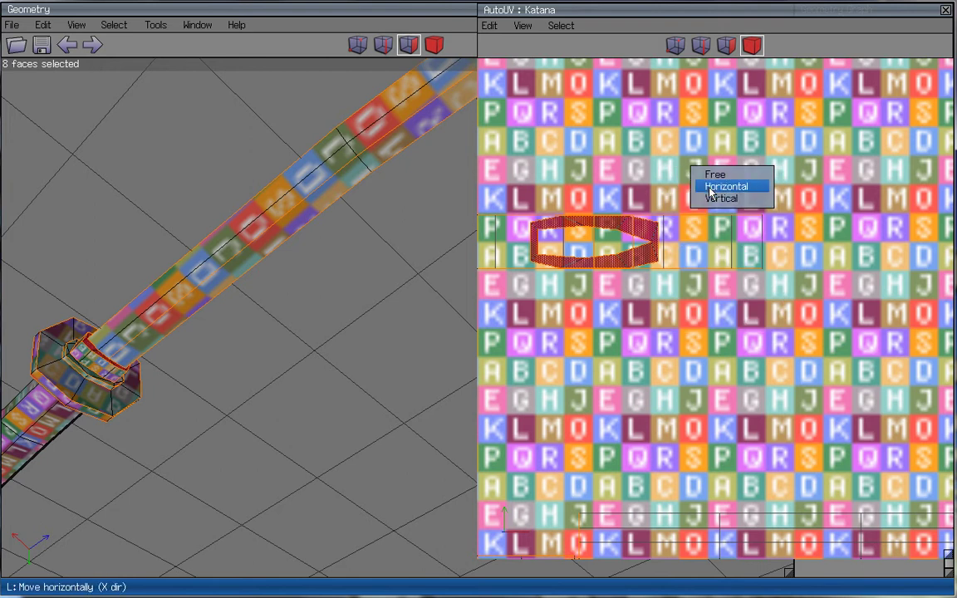
left_click(718, 199)
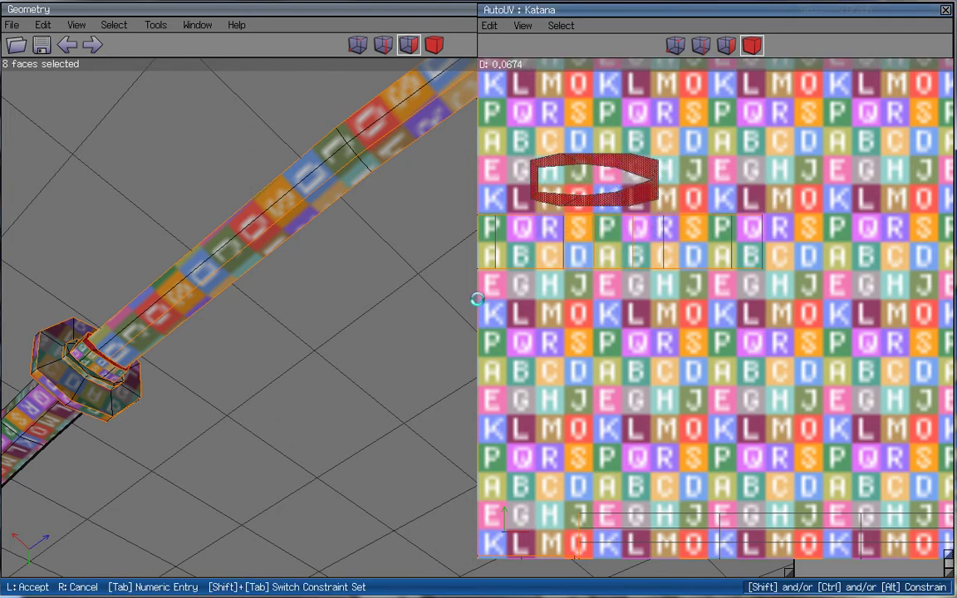
left_click(646, 181)
middle_click_drag(651, 158, 811, 227)
scroll(801, 222, "up", 10)
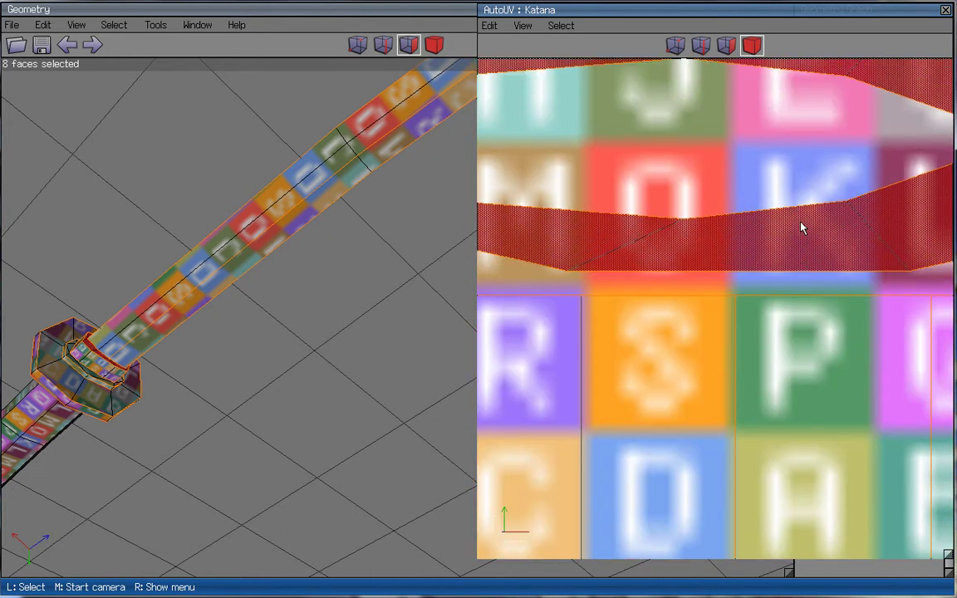
scroll(785, 278, "down", 5)
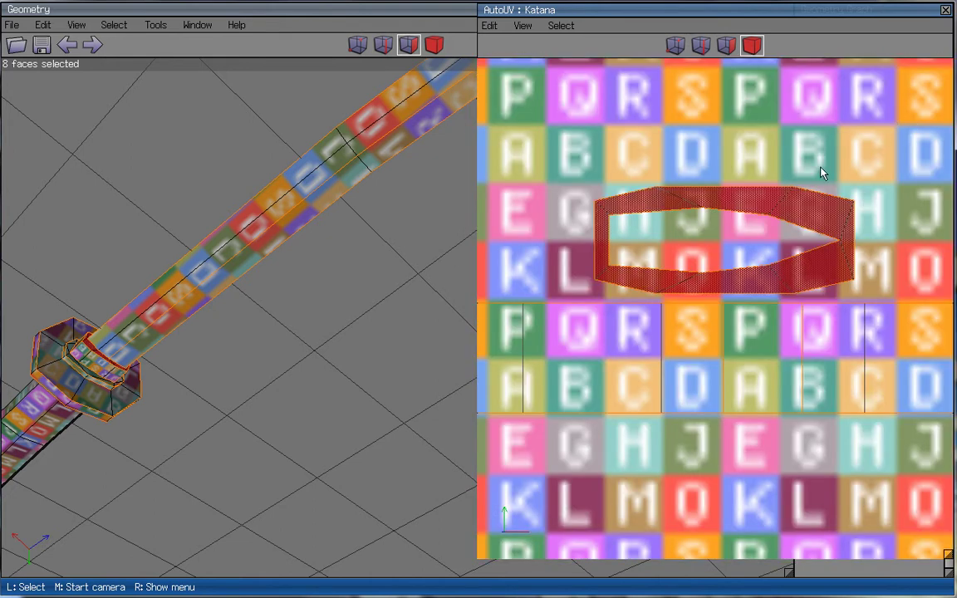
left_click(804, 274)
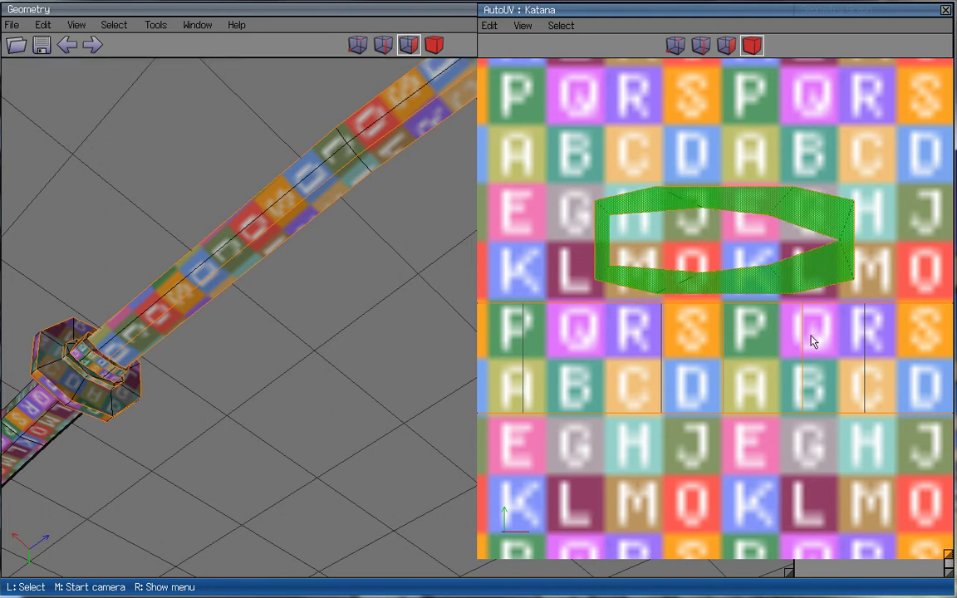
- Switch the UV selection to faces and pick one broad collar side face to locate it in the strip chart
left_click(98, 363)
scroll(733, 446, "down", 3)
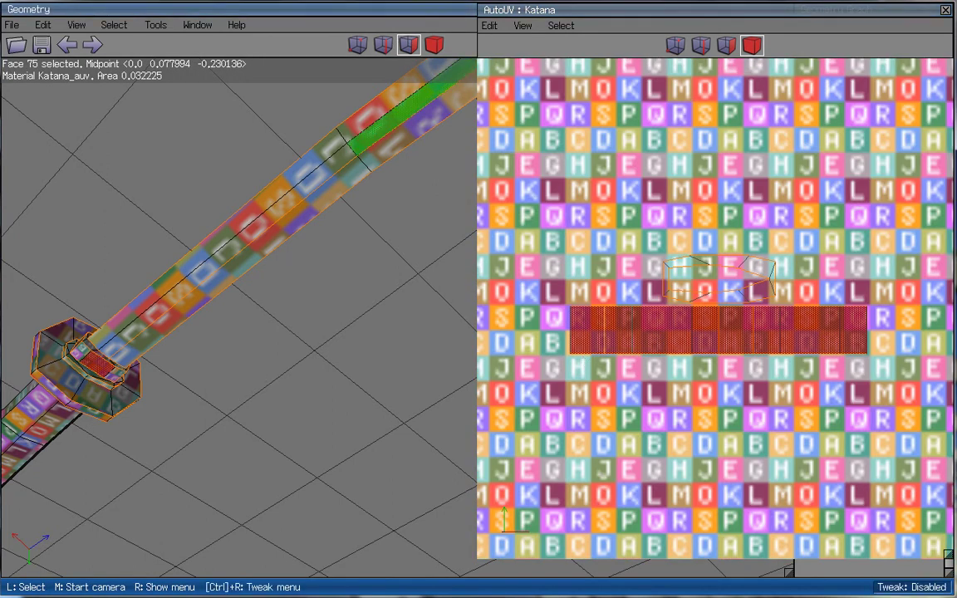
left_click(726, 45)
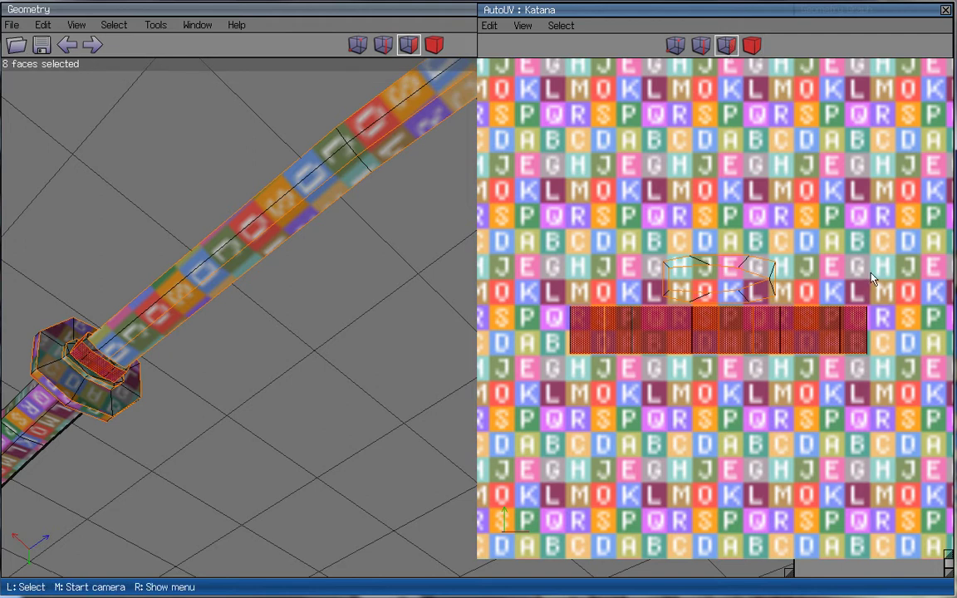
left_click(95, 361)
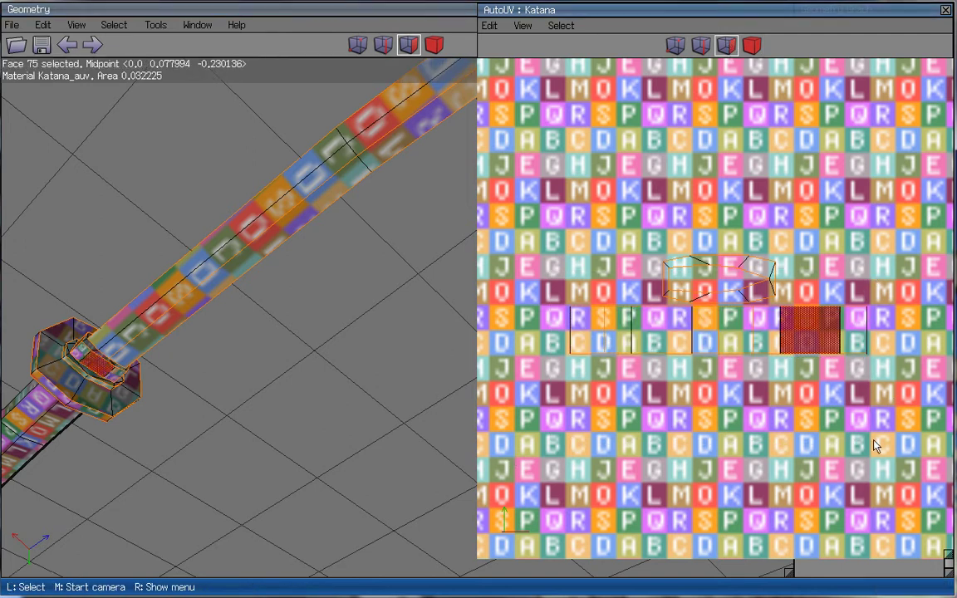
middle_click(249, 363)
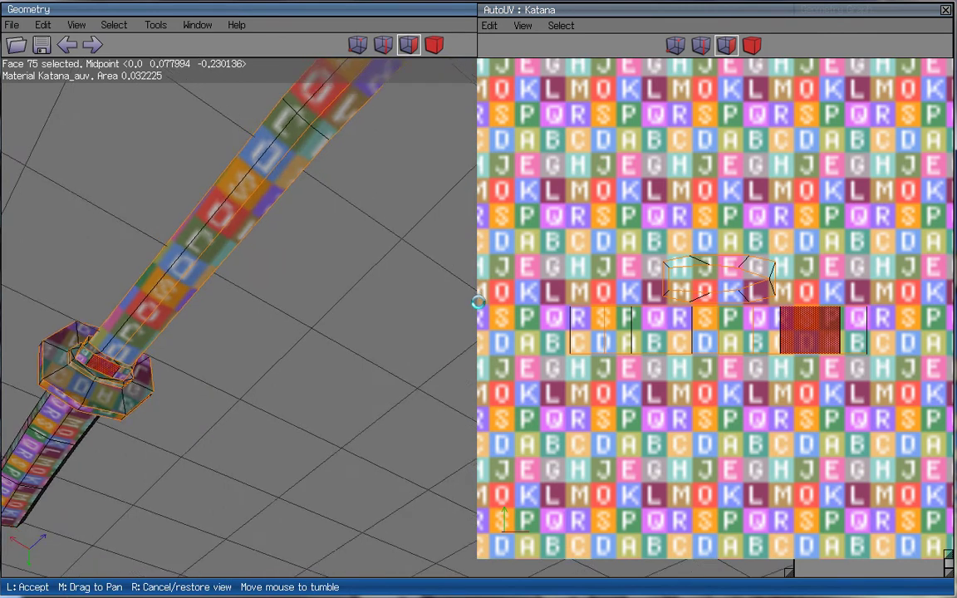
left_click(60, 388)
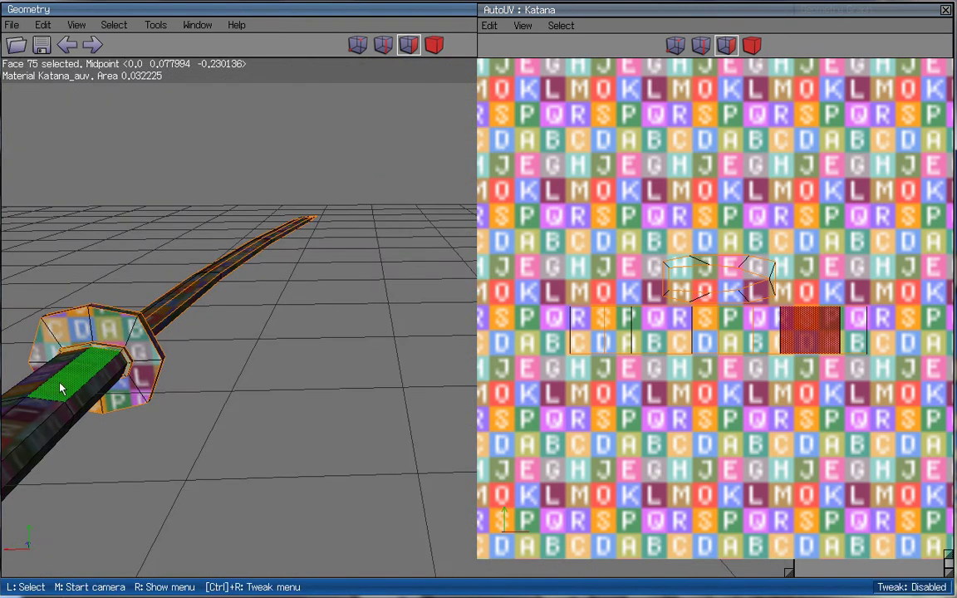
middle_click(185, 399)
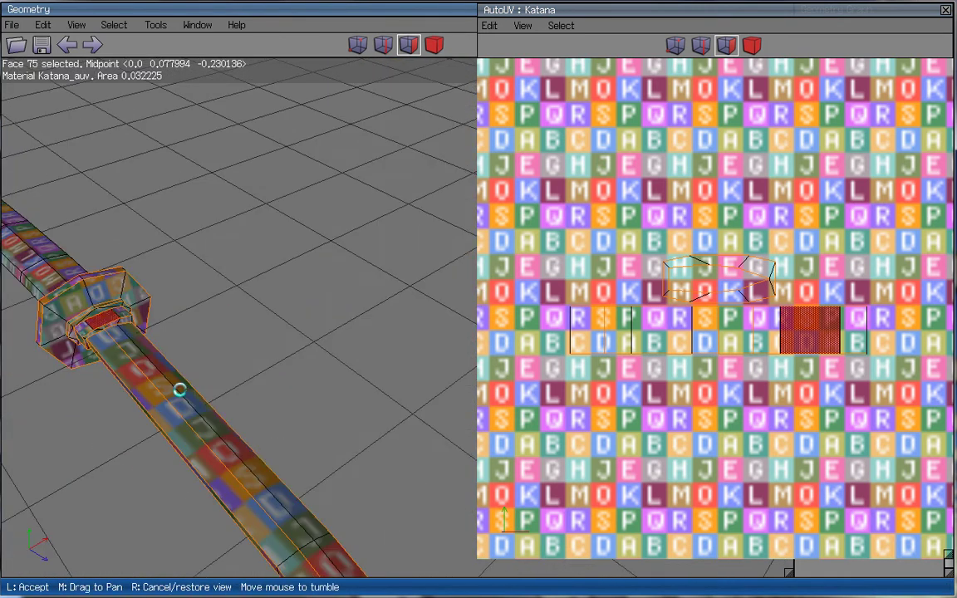
left_click(103, 303)
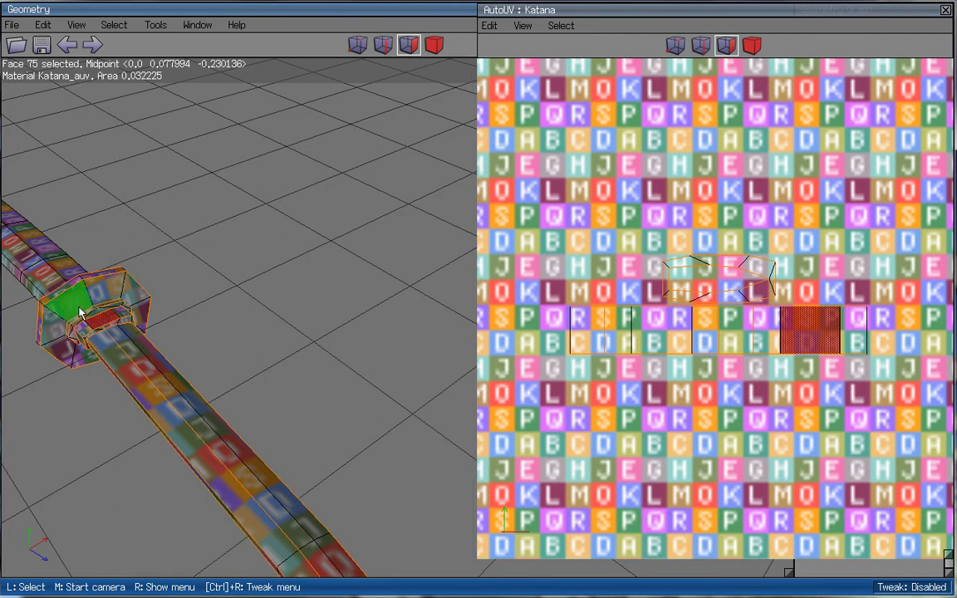
- Add the ring chart's lower middle face to the selection to check whether it adjoins the strip face, then deselect it
middle_click(470, 306)
left_click(352, 249)
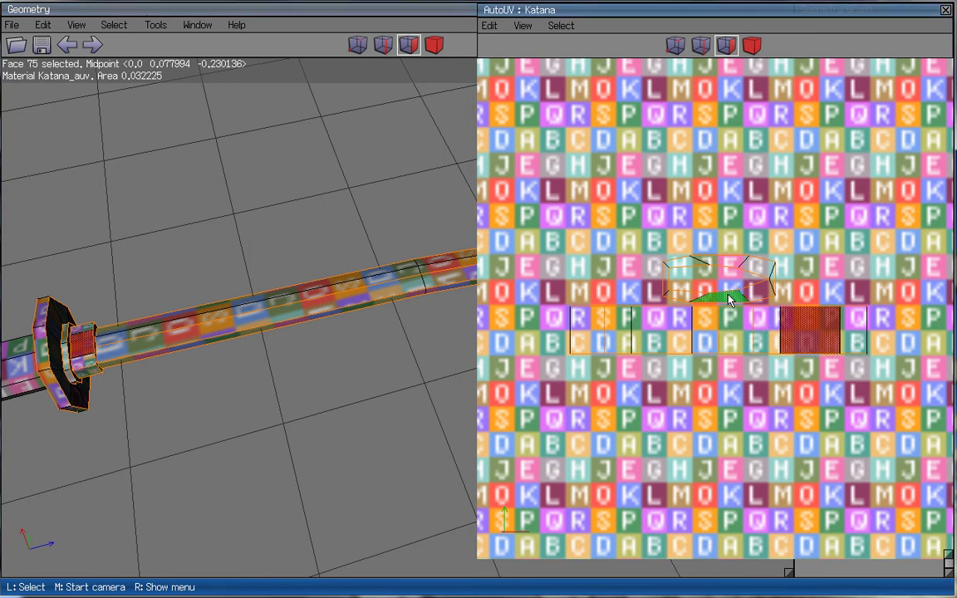
middle_click(260, 381)
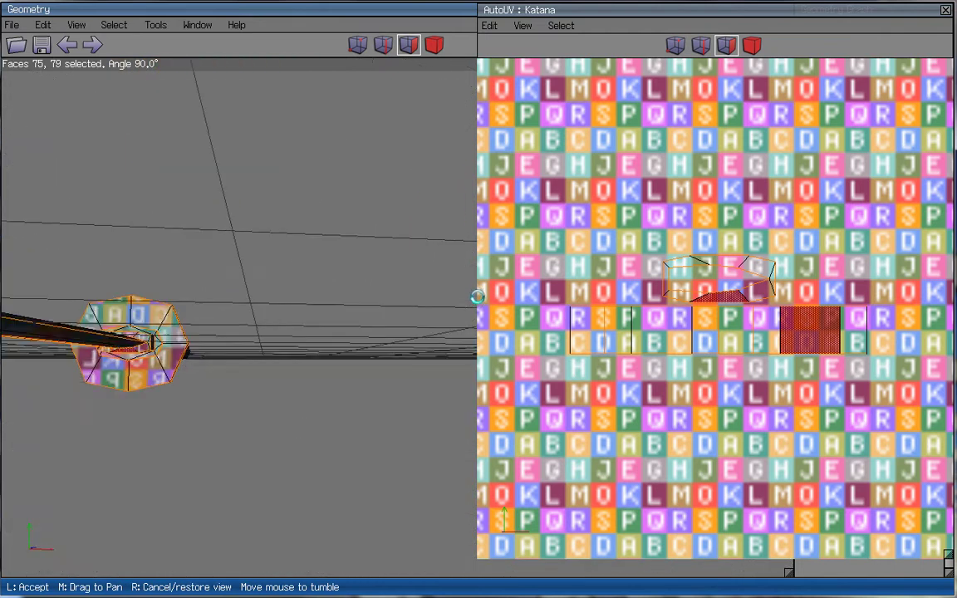
left_click(258, 380)
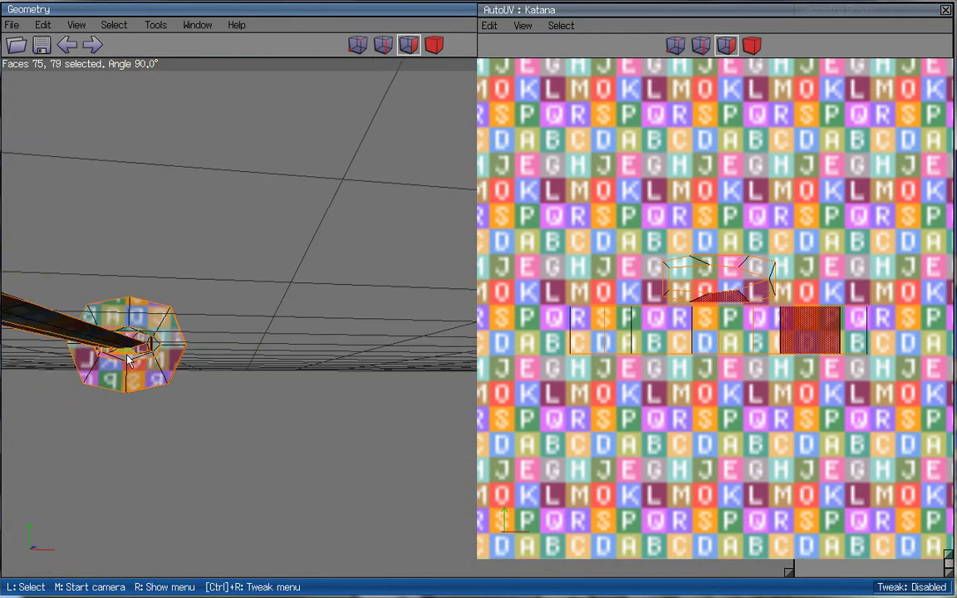
left_click(170, 358)
middle_click(129, 362)
left_click(129, 363)
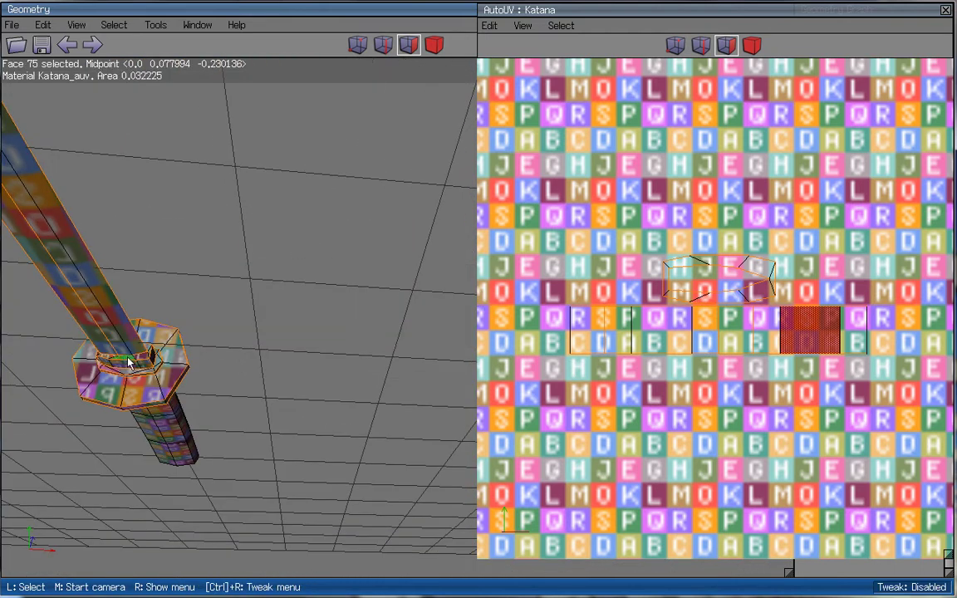
- Select the opposite broad side face of the collar to locate it in the strip chart
left_click(126, 368)
scroll(733, 401, "down", 3)
scroll(752, 401, "up", 4)
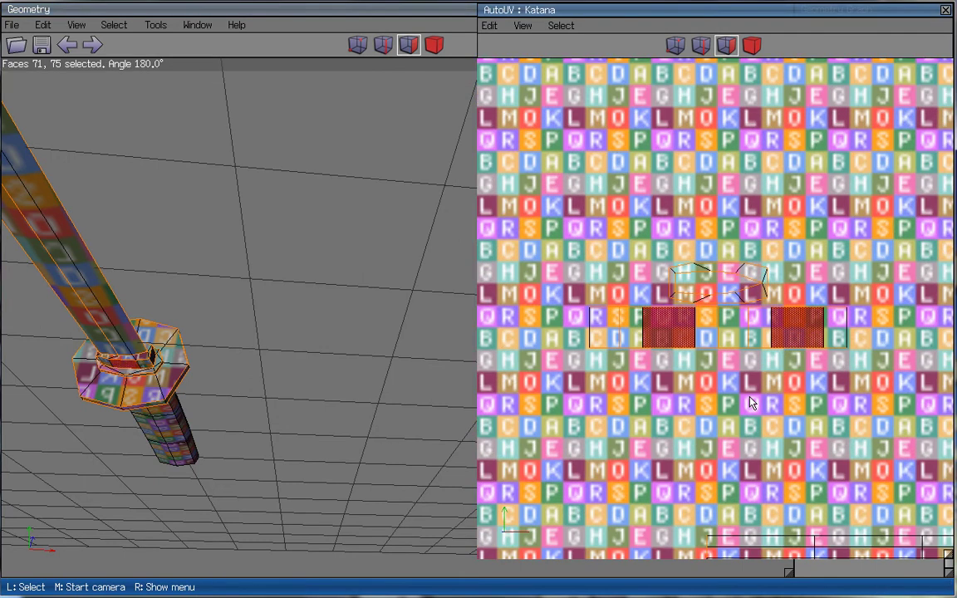
left_click(123, 366)
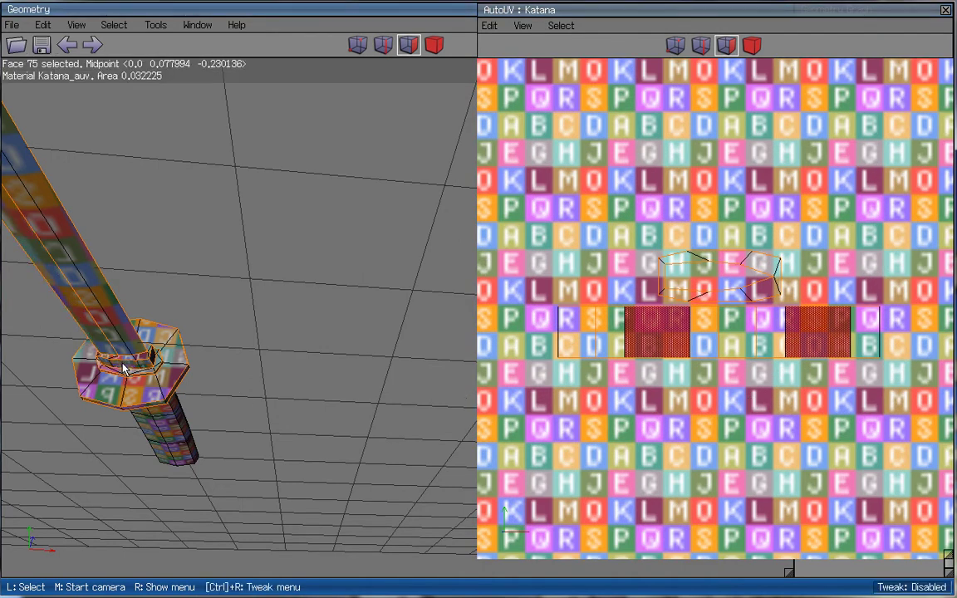
- Select the other broad face of the strip chart with the ring chart's lower middle face to compare their positions
middle_click(249, 310)
left_click(38, 318)
left_click(52, 322)
left_click(52, 322)
left_click(52, 322)
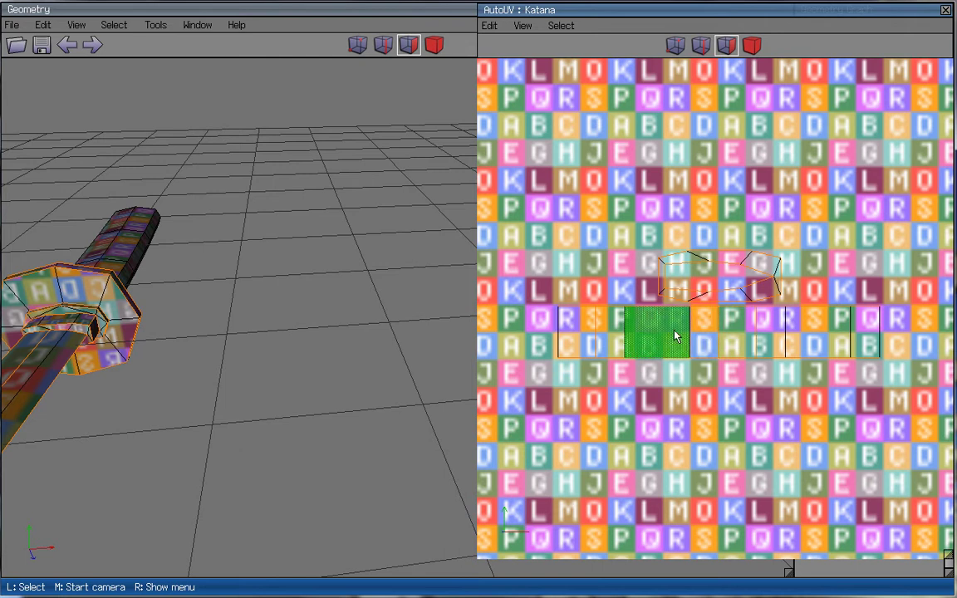
left_click(674, 335)
left_click(715, 292)
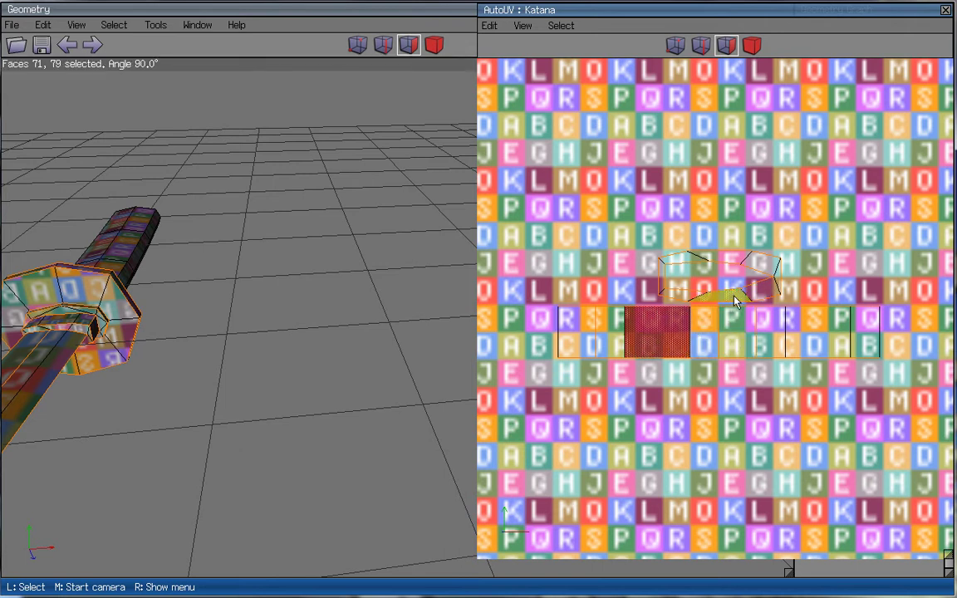
- Select the ring-shaped collar chart and move it horizontally until its lower straight edge lines up with the matching face of the strip
middle_click(262, 325)
left_click(476, 301)
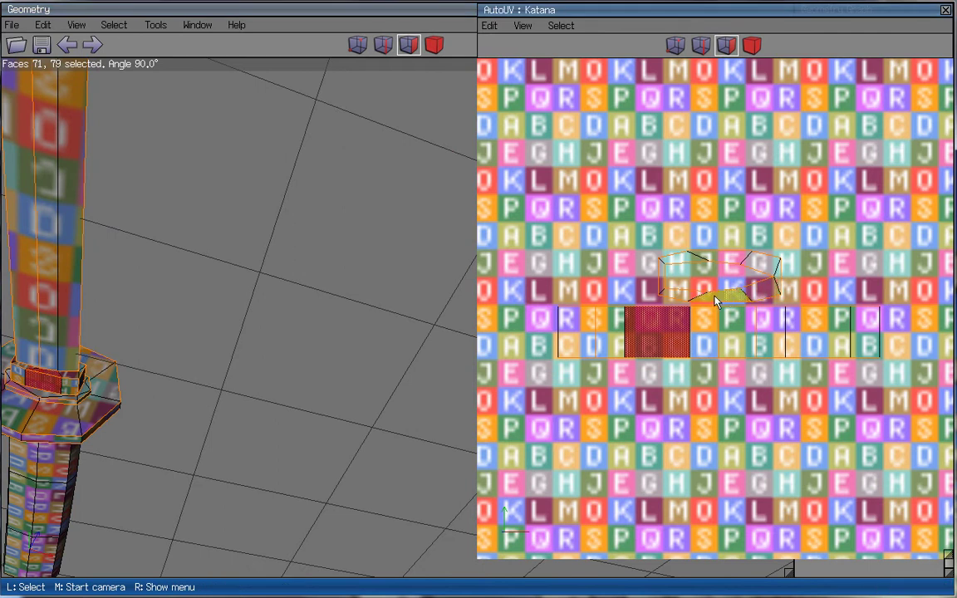
left_click(764, 249)
scroll(715, 282, "up", 3)
right_click(667, 176)
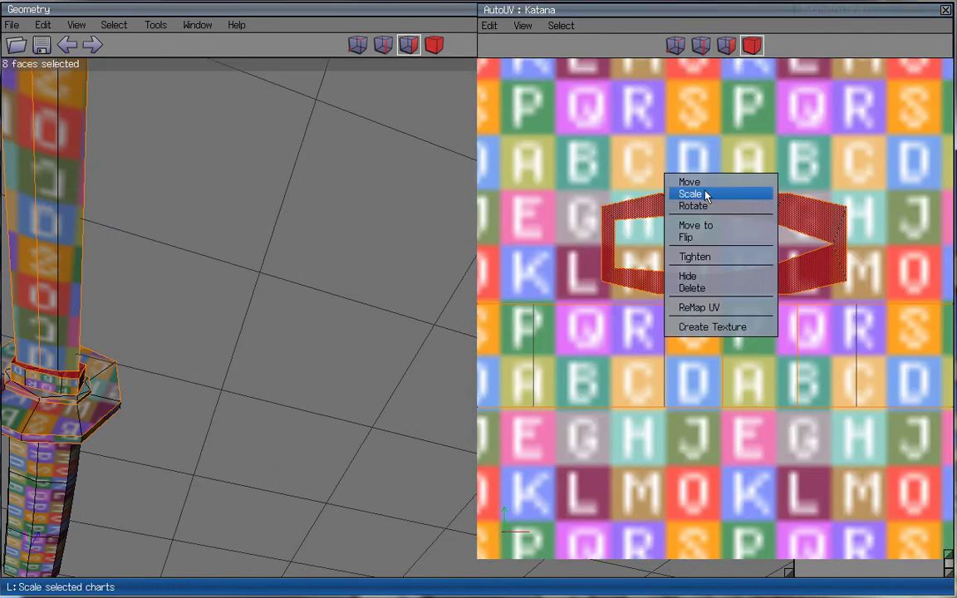
left_click(705, 182)
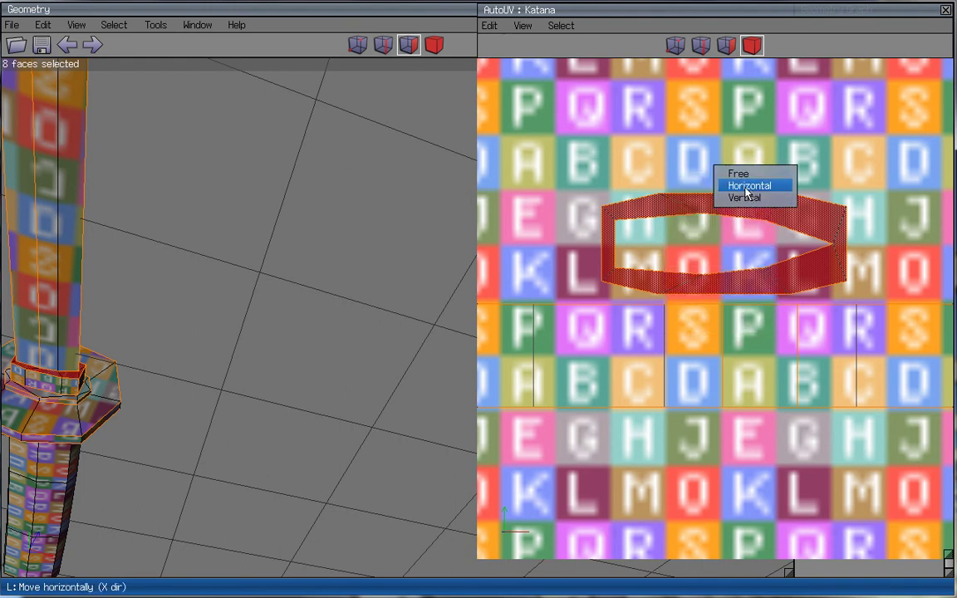
left_click(746, 186)
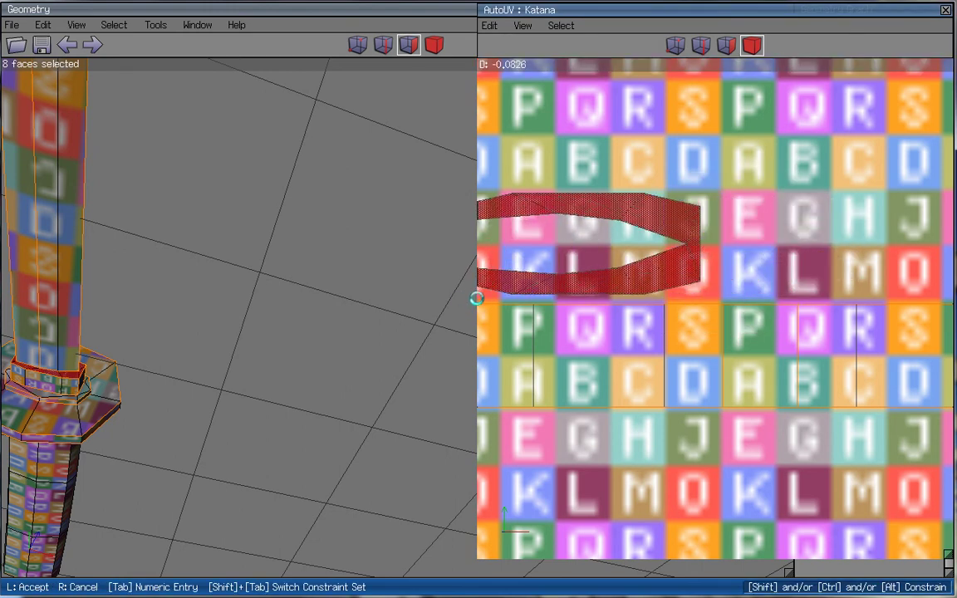
left_click(476, 299)
scroll(738, 230, "up", 3)
scroll(768, 215, "down", 3)
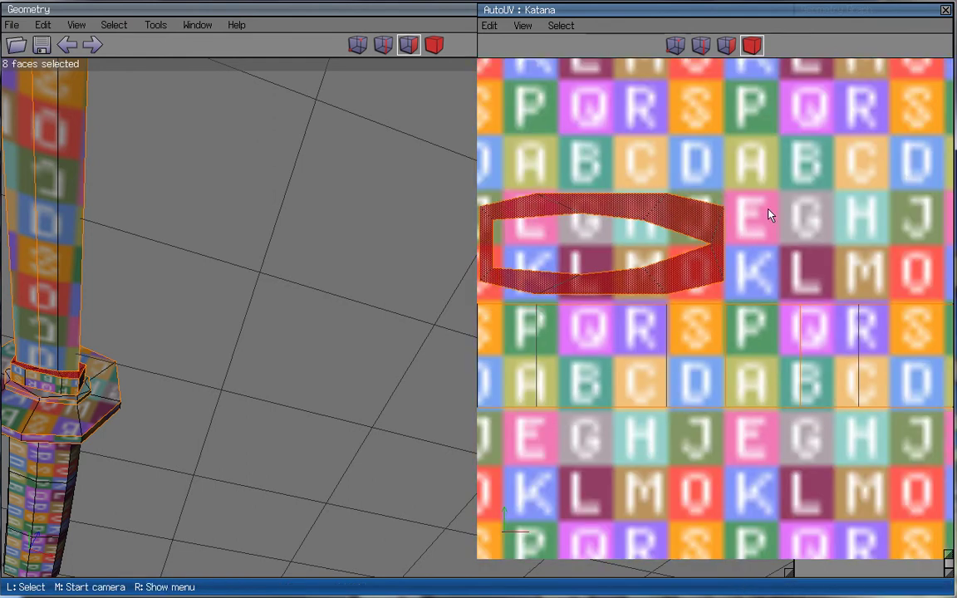
scroll(731, 245, "up", 3)
- Rotate the ring chart by about 0.3° to make its lower edge parallel to the strip's upper edge
right_click(683, 177)
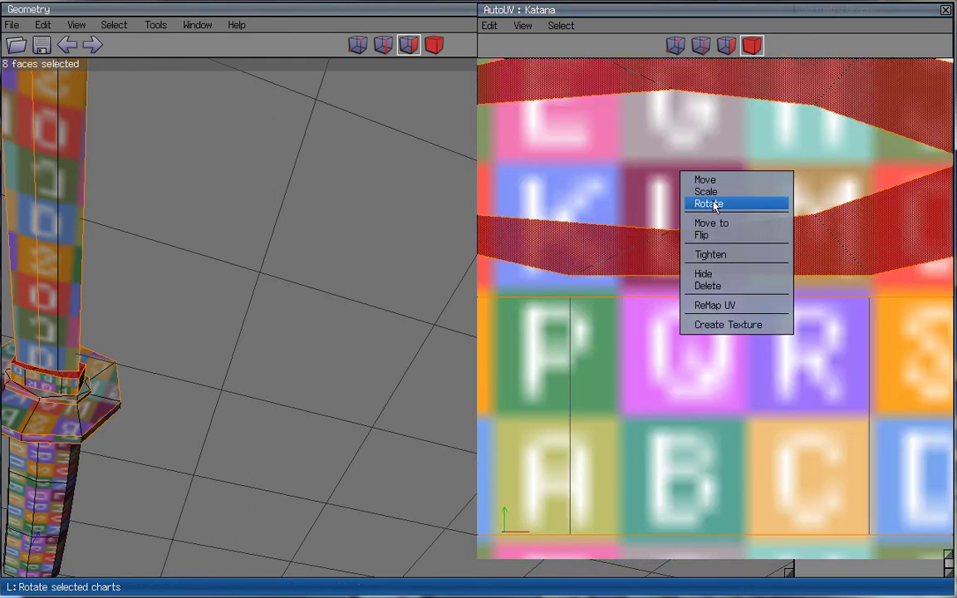
left_click(713, 204)
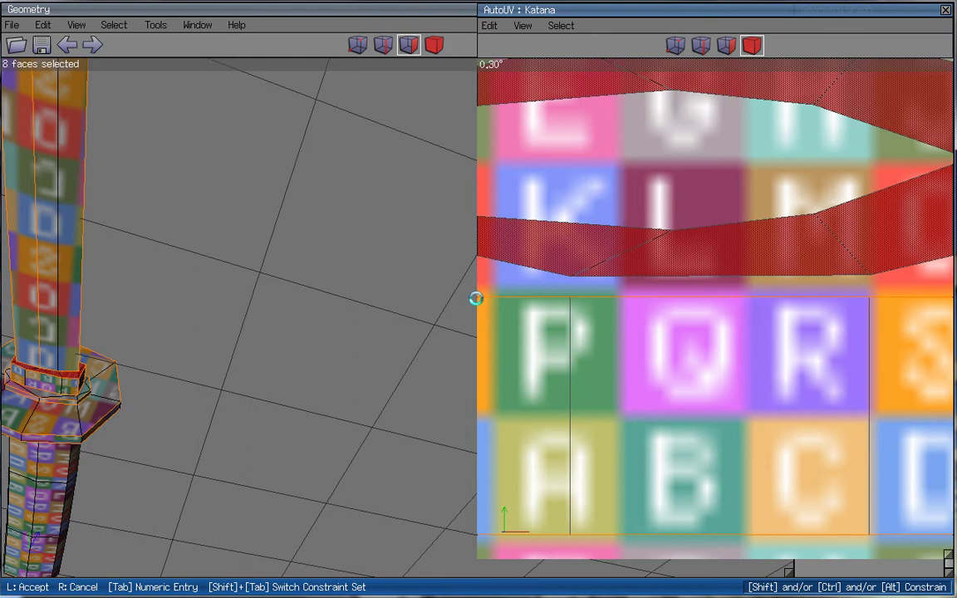
left_click(716, 206)
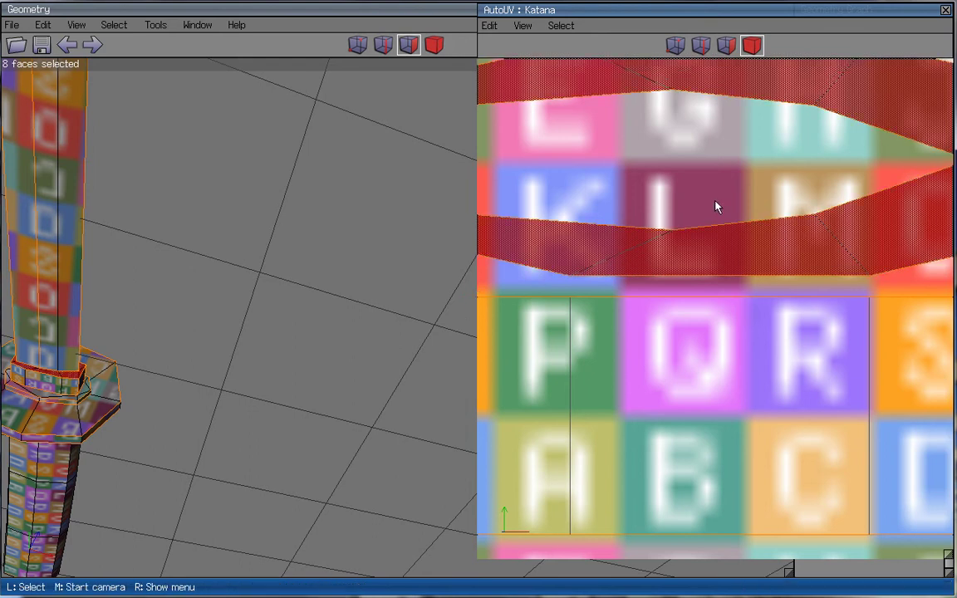
- Select the ring chart's lower edge and the strip's facing upper edge, and try to stitch the two charts together
scroll(772, 249, "down", 3)
left_click(701, 45)
left_click(695, 297)
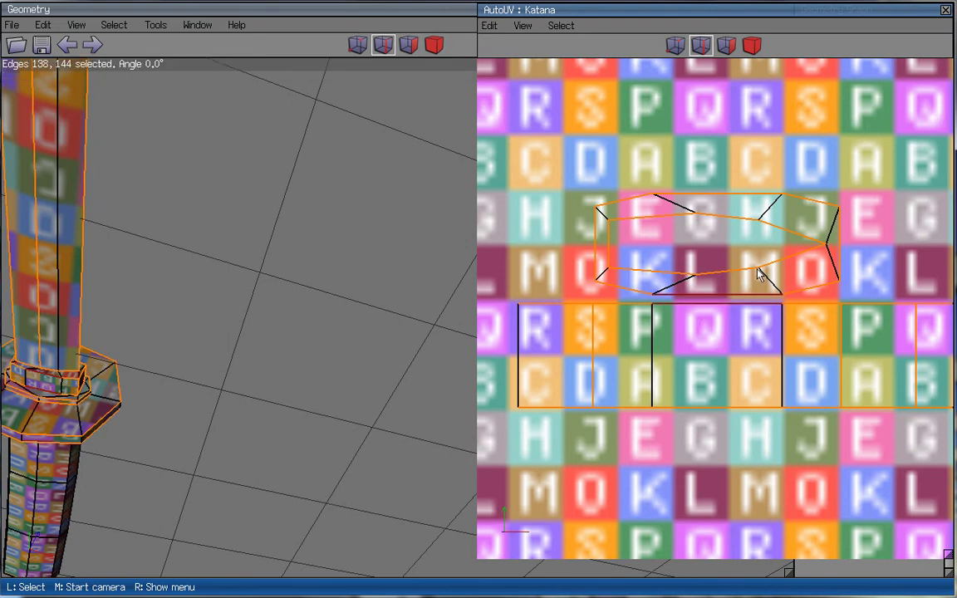
right_click(785, 241)
left_click(835, 309)
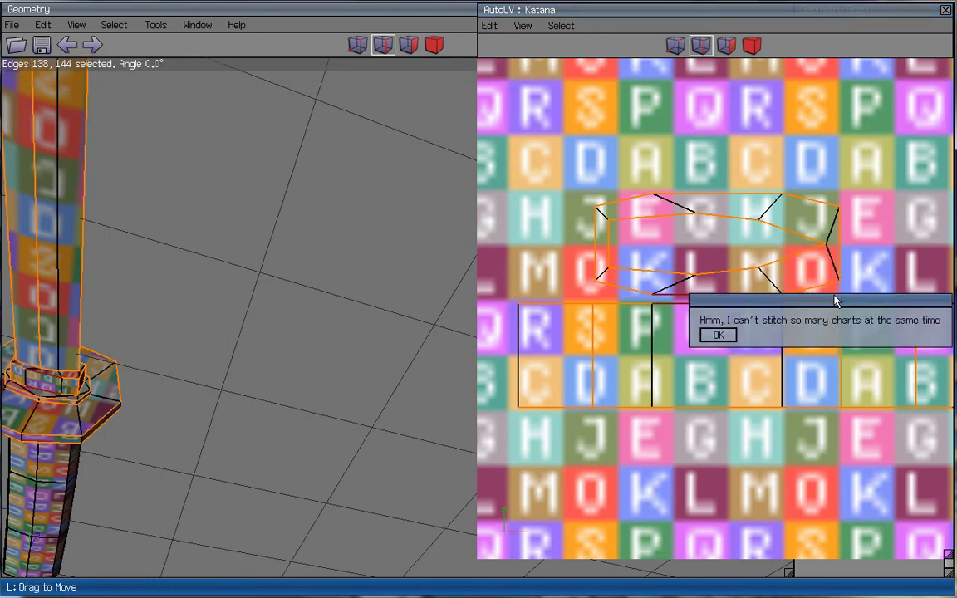
left_click(719, 336)
scroll(720, 334, "down", 5)
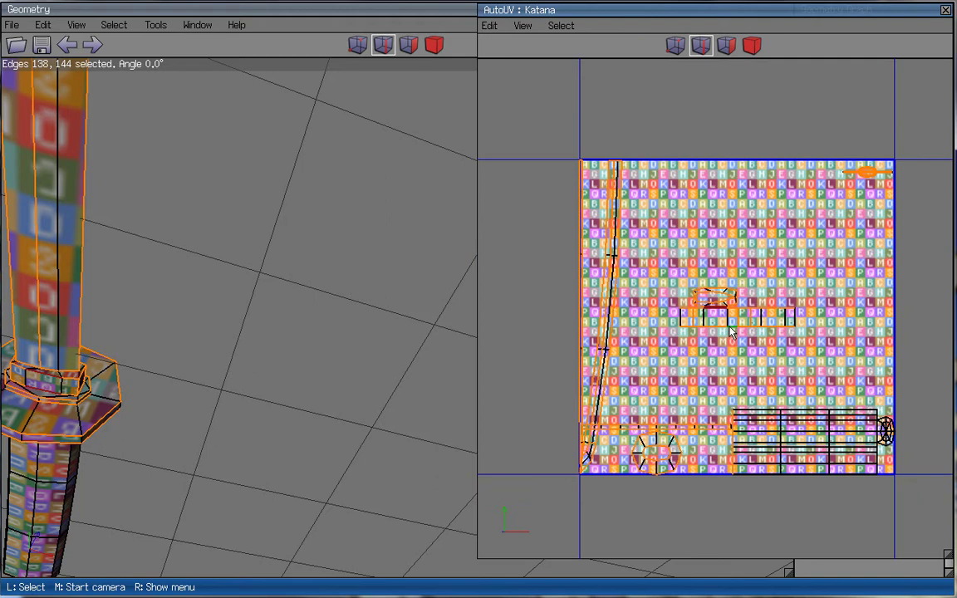
scroll(733, 324, "up", 6)
right_click(737, 274)
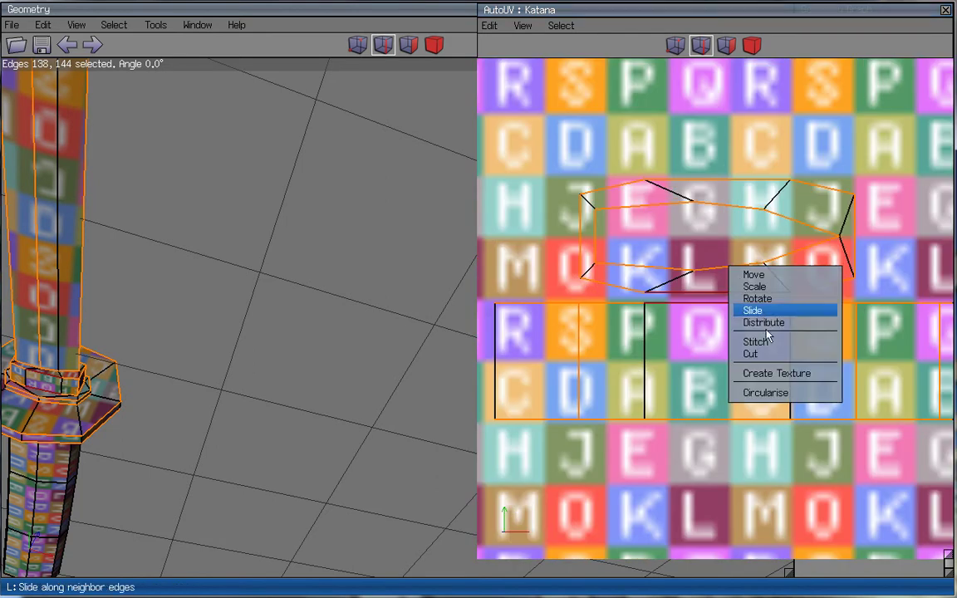
left_click(758, 342)
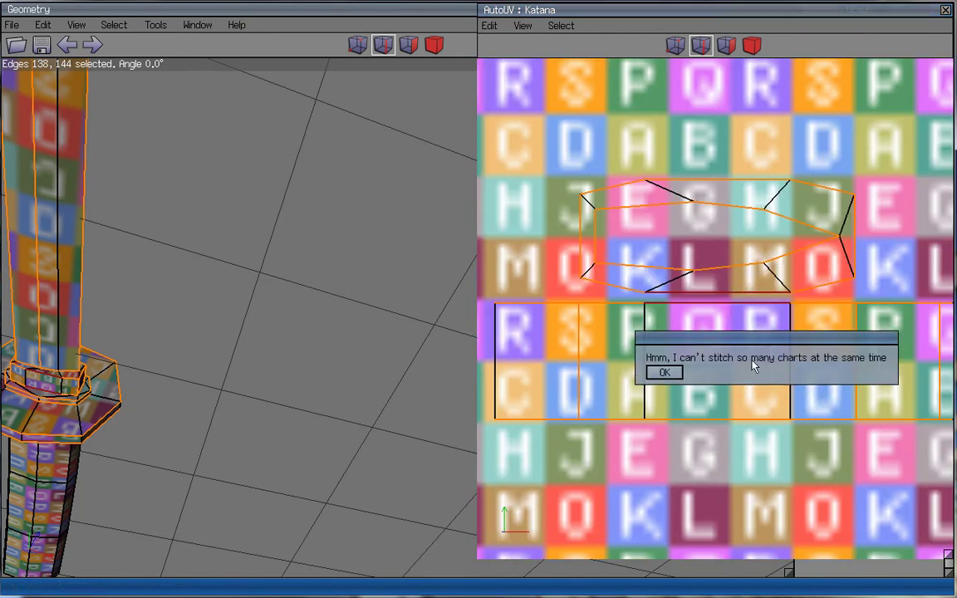
left_click(664, 373)
- Reselect the two facing edges of the ring and the strip and retry the stitch
scroll(668, 366, "down", 6)
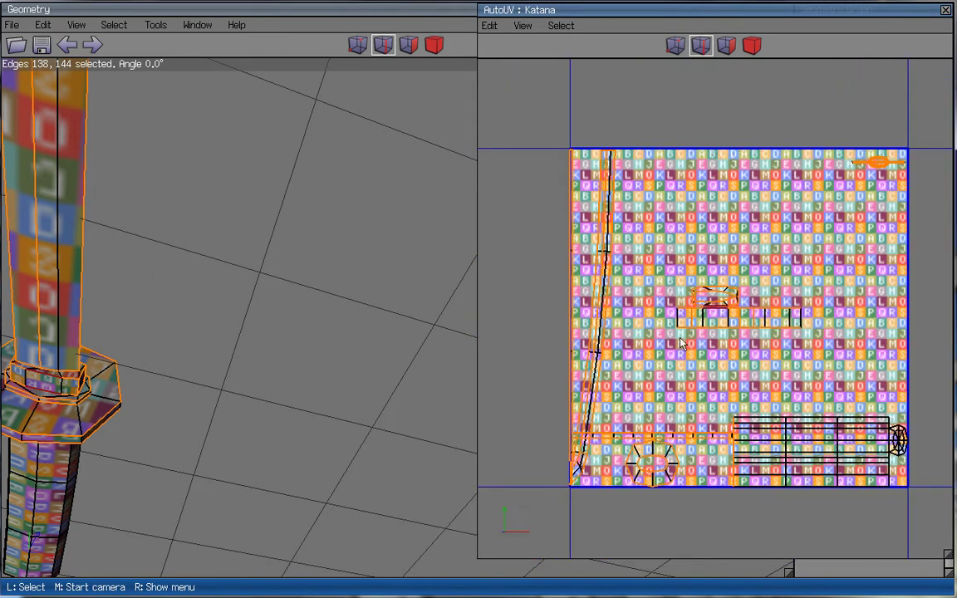
scroll(677, 353, "up", 6)
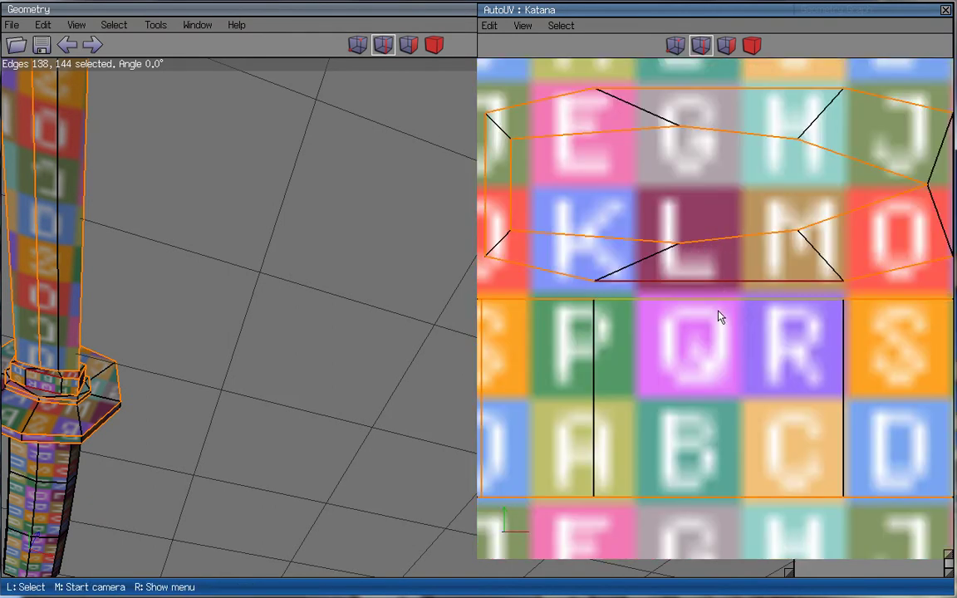
left_click(721, 270)
left_click(716, 303)
left_click(722, 288)
left_click(722, 299)
right_click(724, 259)
left_click(752, 336)
left_click(654, 369)
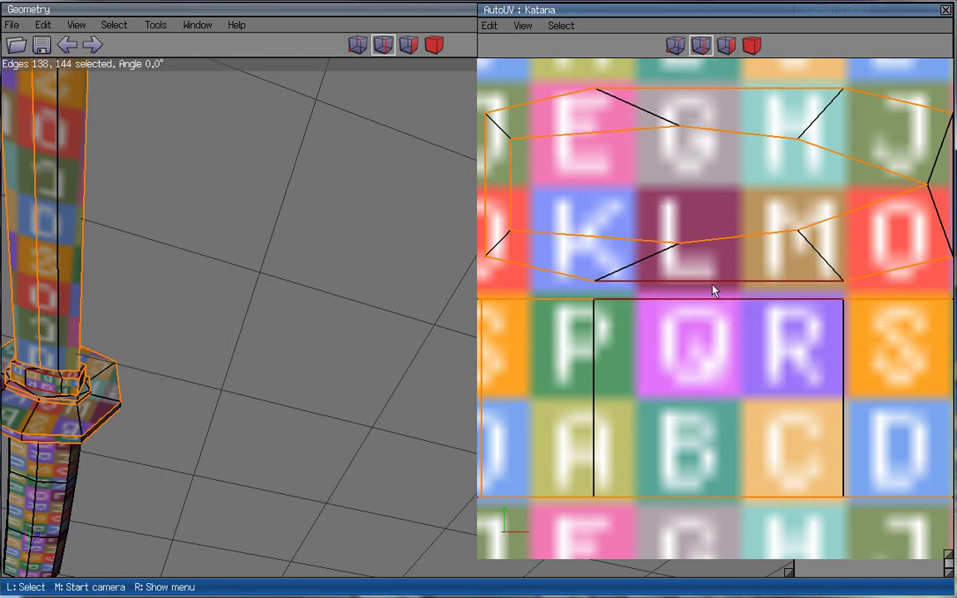
- Select the charts around the ring and strip, return to edge selection, and try once more to join the matching edges
scroll(646, 265, "down", 5)
left_click(753, 43)
left_click_drag(503, 155, 836, 422)
scroll(669, 273, "up", 5)
left_click(697, 48)
middle_click(721, 282)
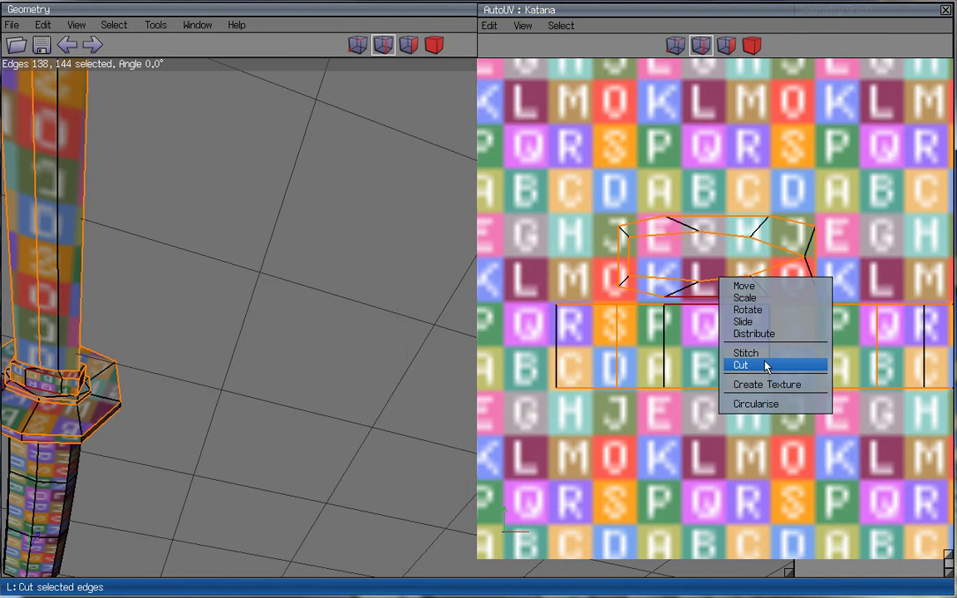
left_click(766, 366)
left_click(662, 384)
right_click(724, 300)
left_click(707, 311)
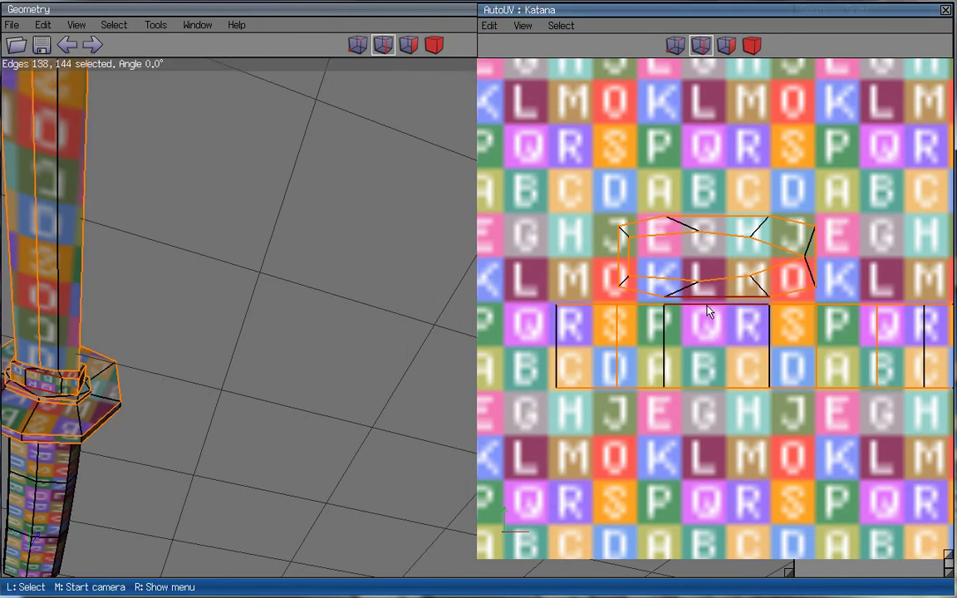
right_click(709, 312)
left_click(692, 319)
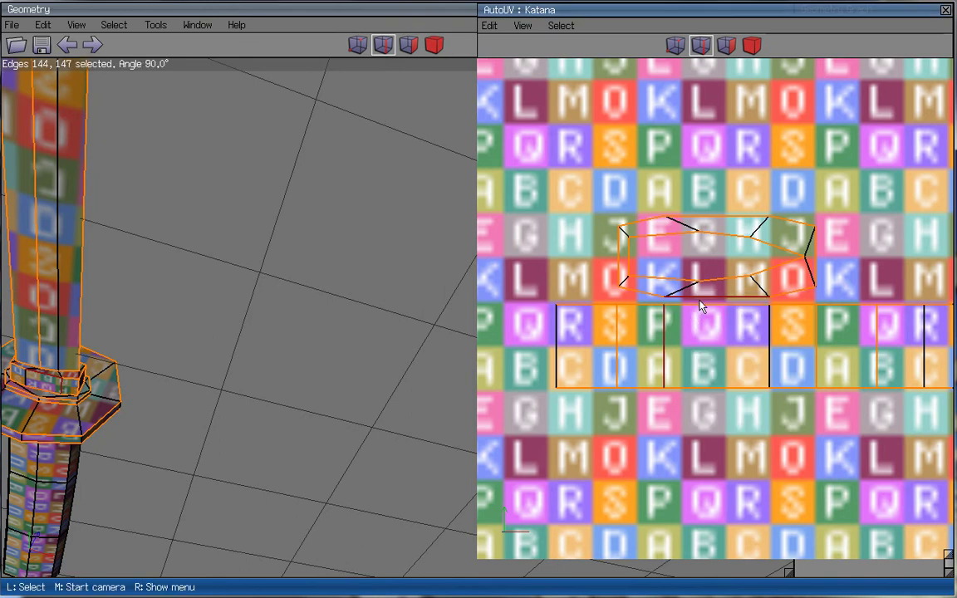
left_click(701, 300)
- Move only the ring chart vertically downward until its lower edge touches the strip's upper edge
left_click(752, 45)
scroll(741, 228, "up", 5)
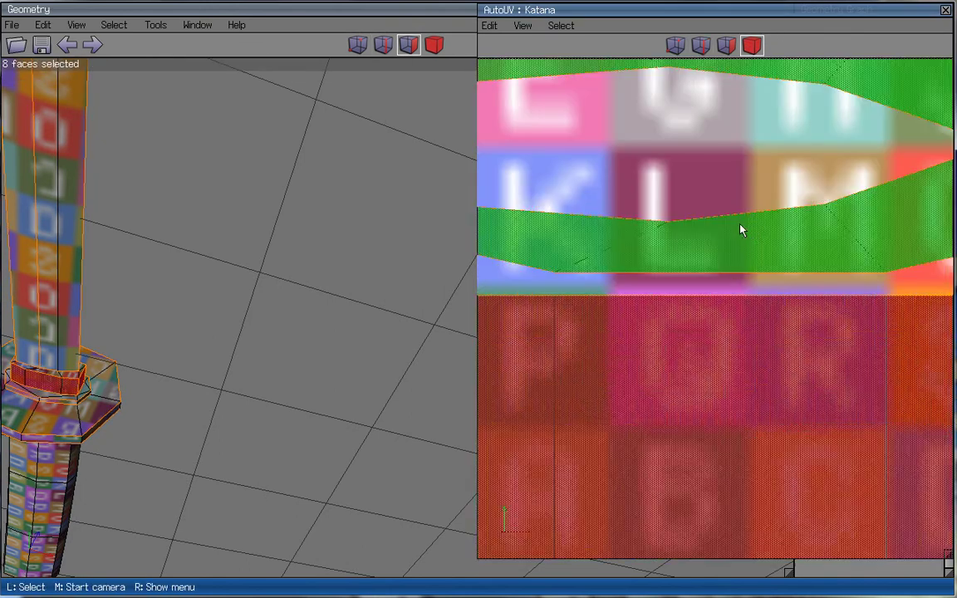
left_click(787, 249)
right_click(771, 127)
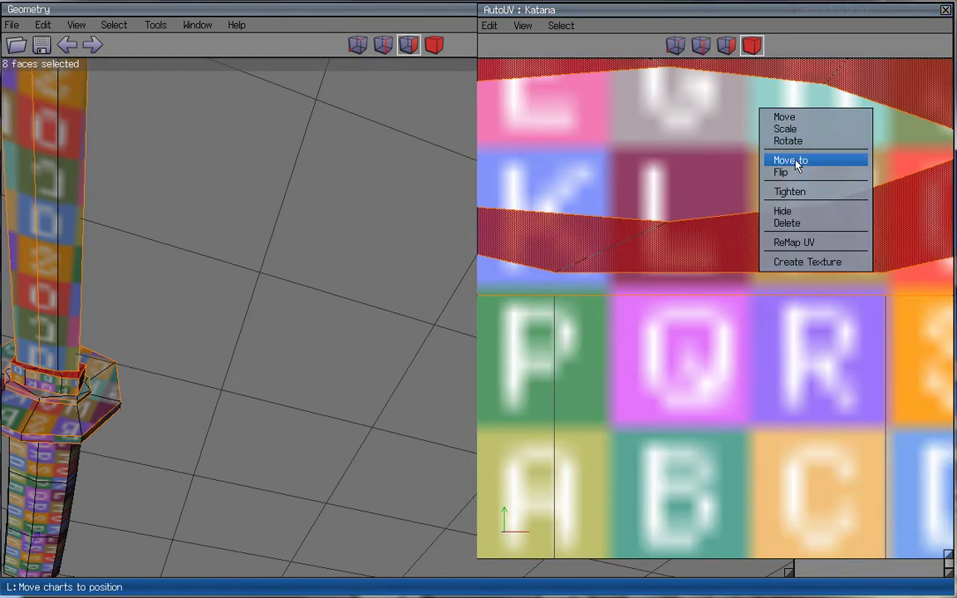
left_click(785, 117)
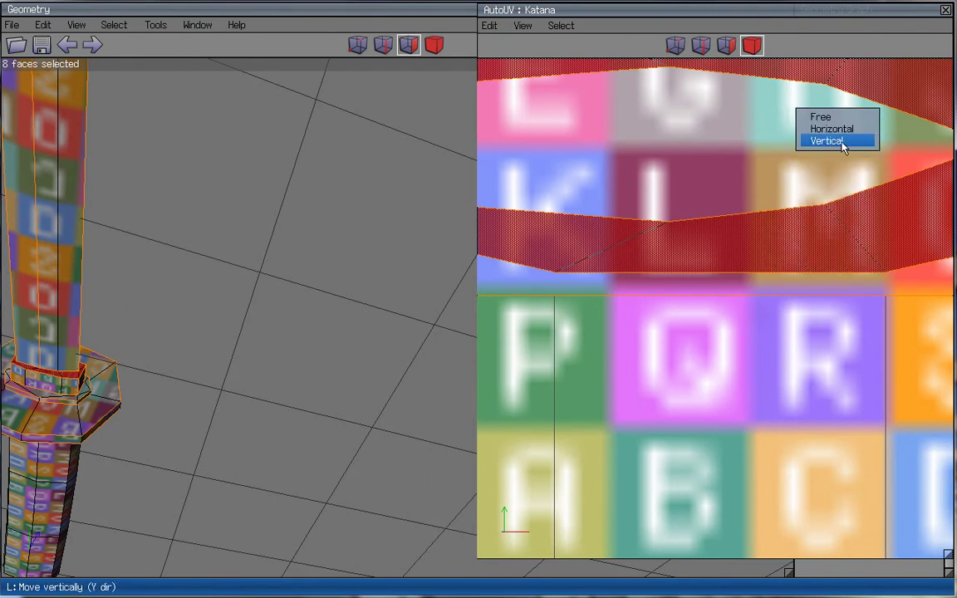
left_click(847, 141)
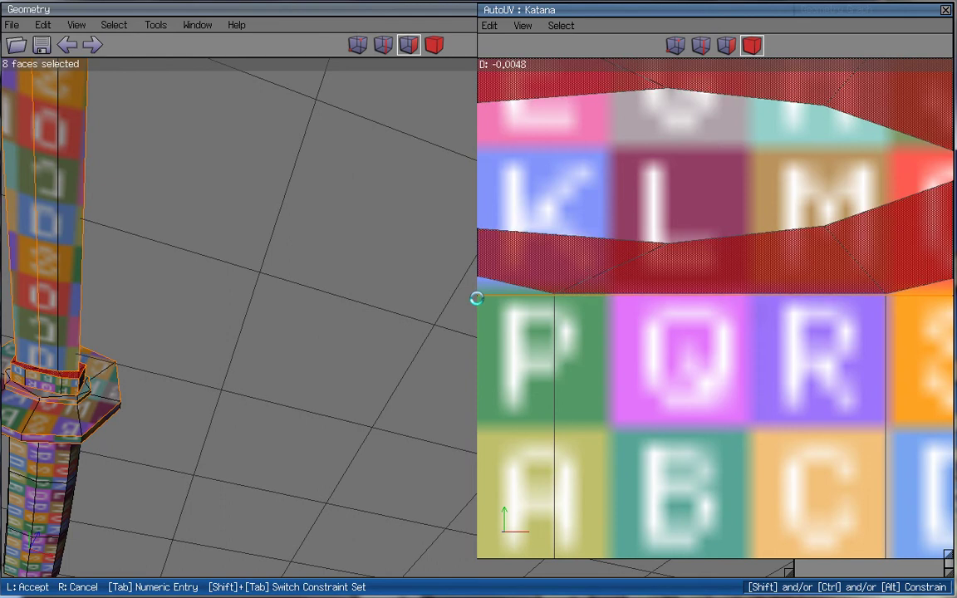
left_click(476, 298)
scroll(865, 262, "down", 5)
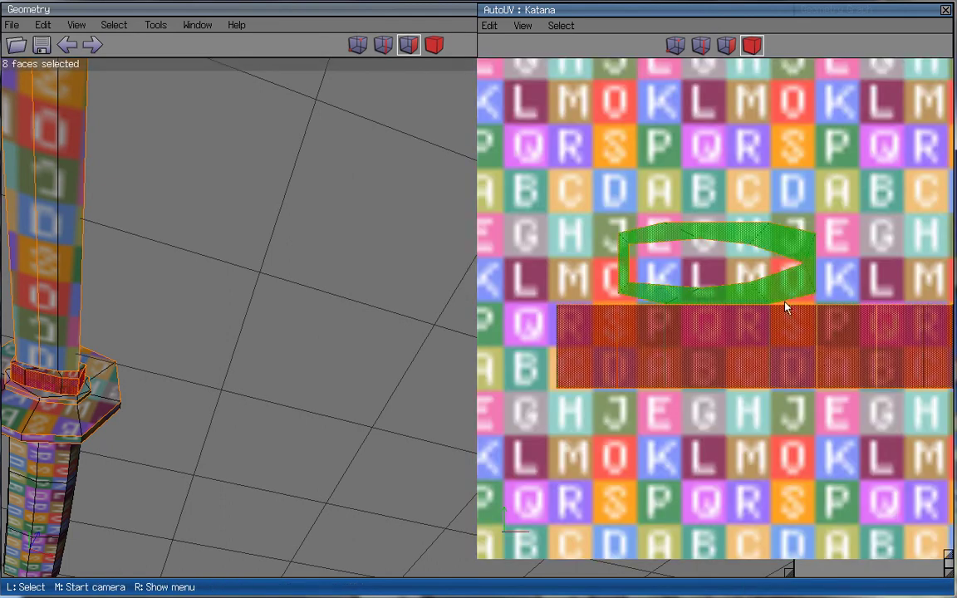
- Select the ring and strip charts together and move them vertically down about 0.26, near the grip chart's upper edge
left_click(786, 303)
scroll(789, 275, "down", 8)
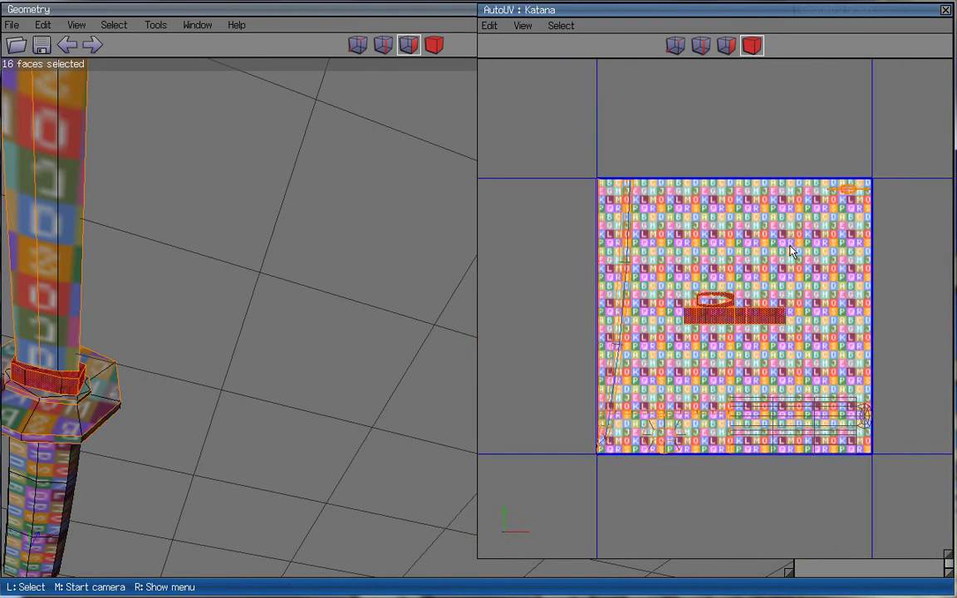
scroll(791, 252, "up", 2)
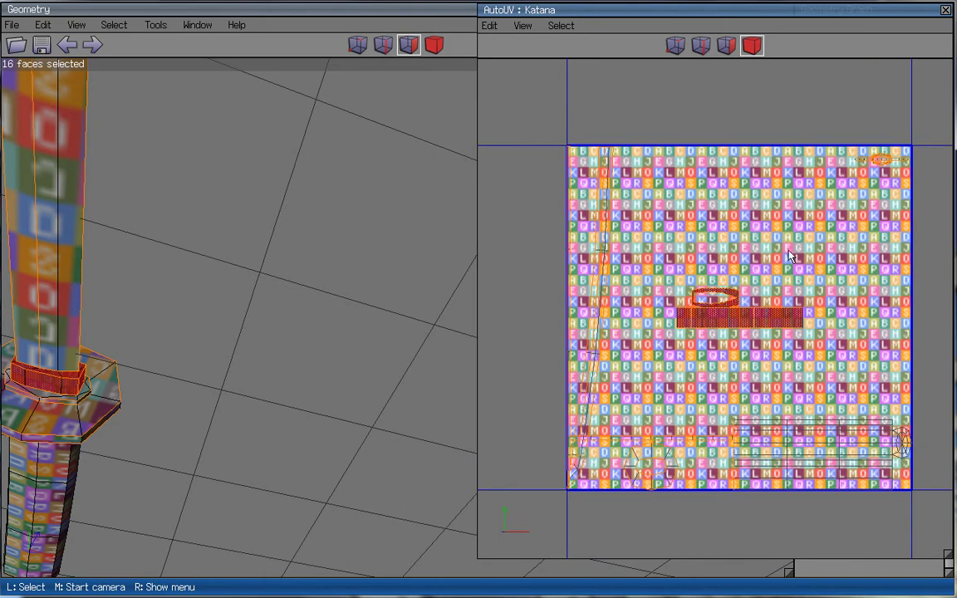
scroll(787, 274, "up", 5)
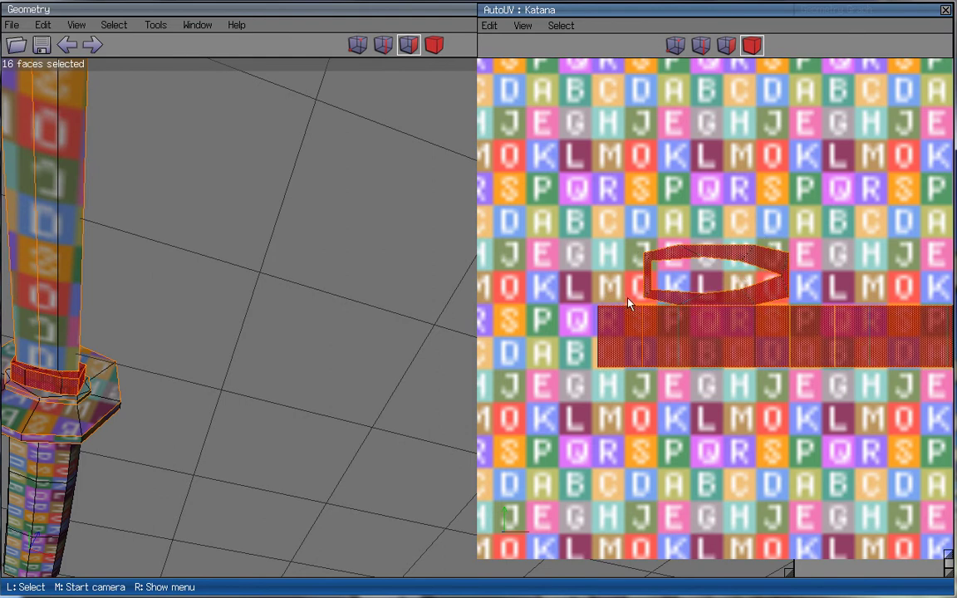
scroll(801, 291, "down", 2)
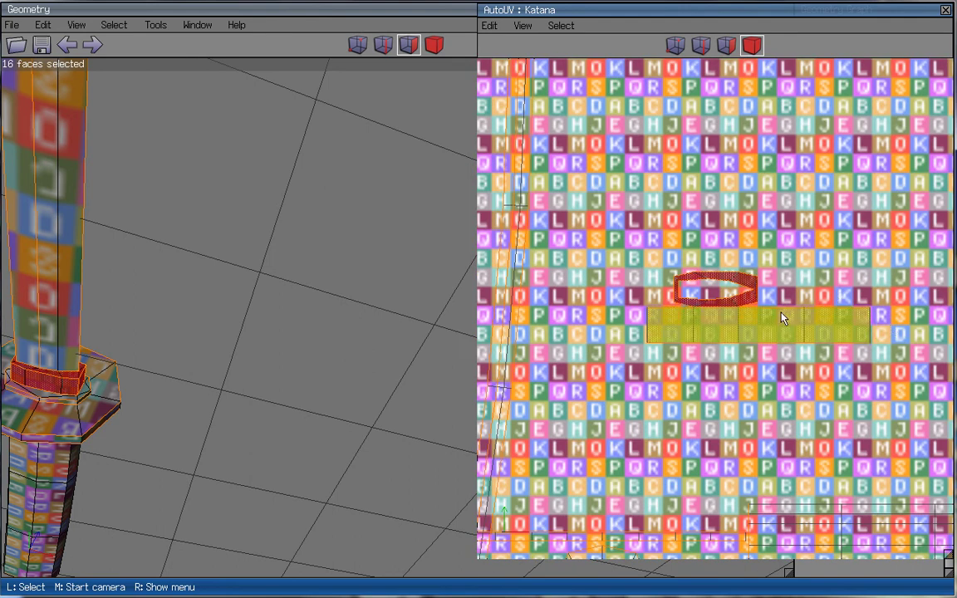
scroll(747, 299, "up", 4)
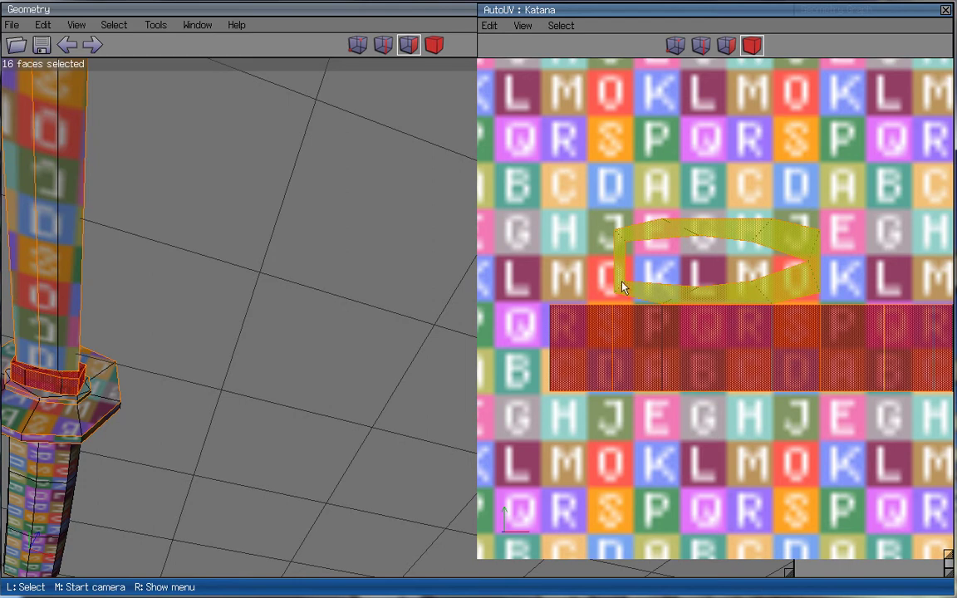
scroll(830, 270, "down", 2)
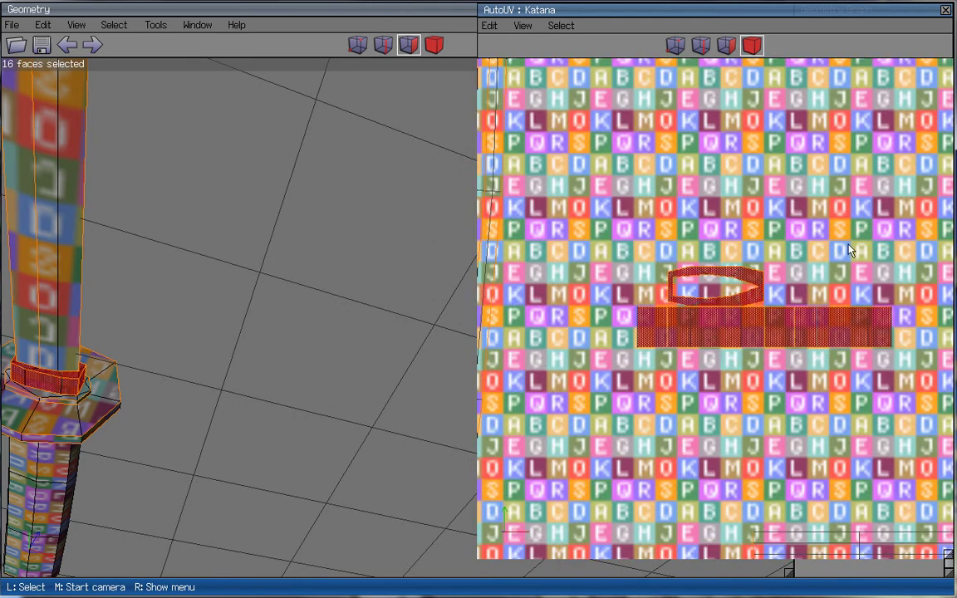
scroll(849, 260, "up", 1)
right_click(849, 260)
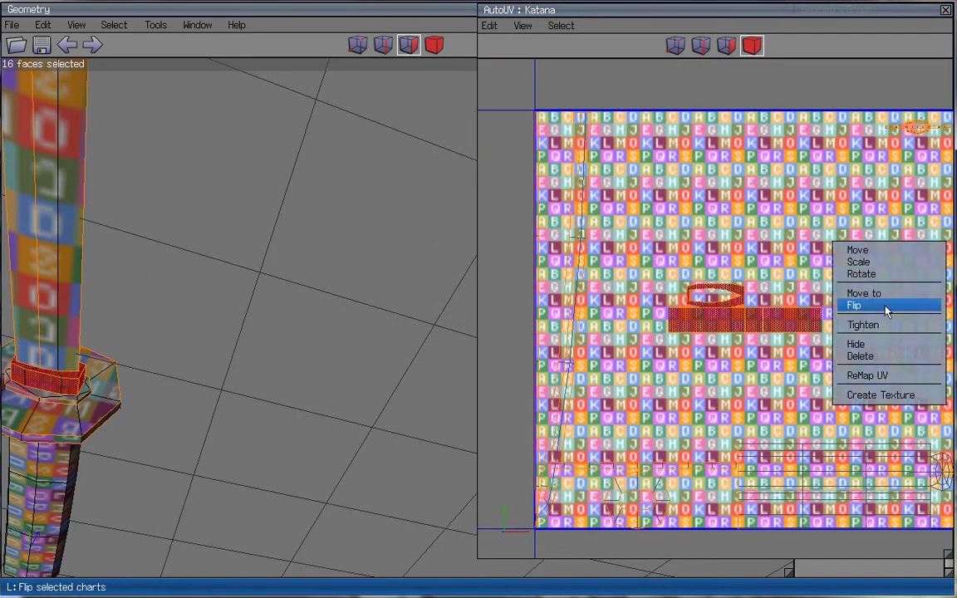
left_click(893, 250)
left_click(794, 268)
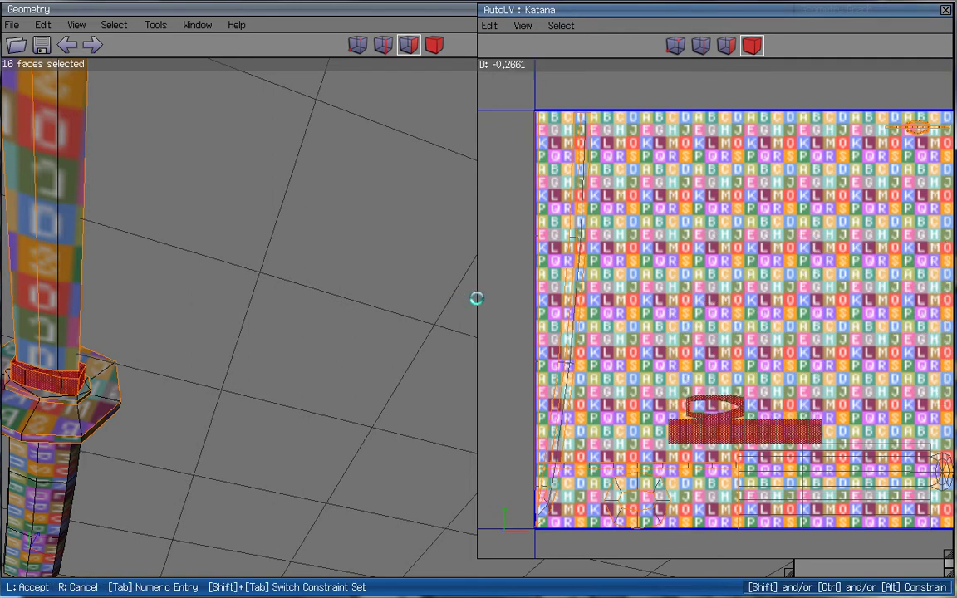
left_click(475, 296)
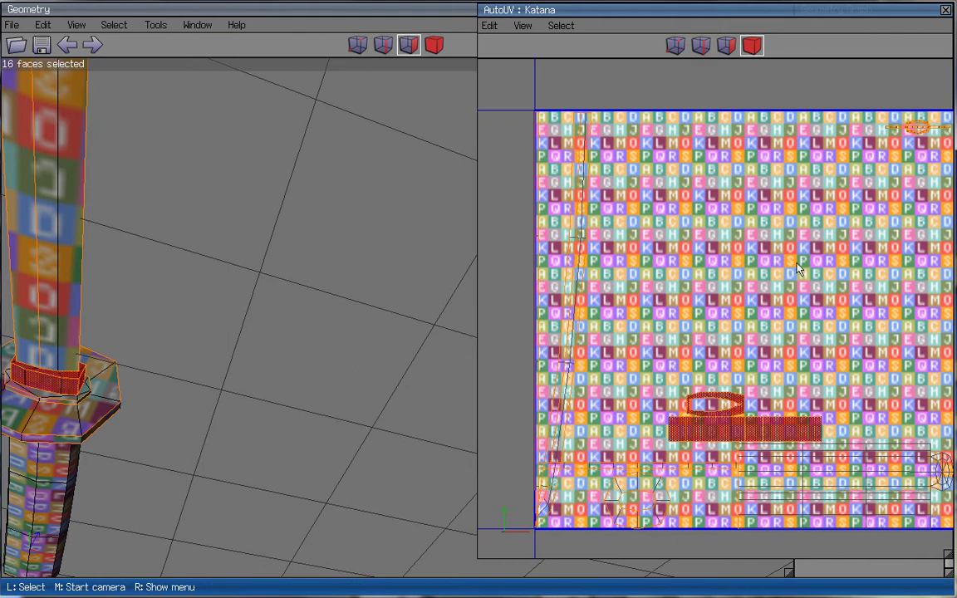
- Move the ring and strip charts freely into the empty space between the blade and grip charts, above the guard chart
right_click(758, 251)
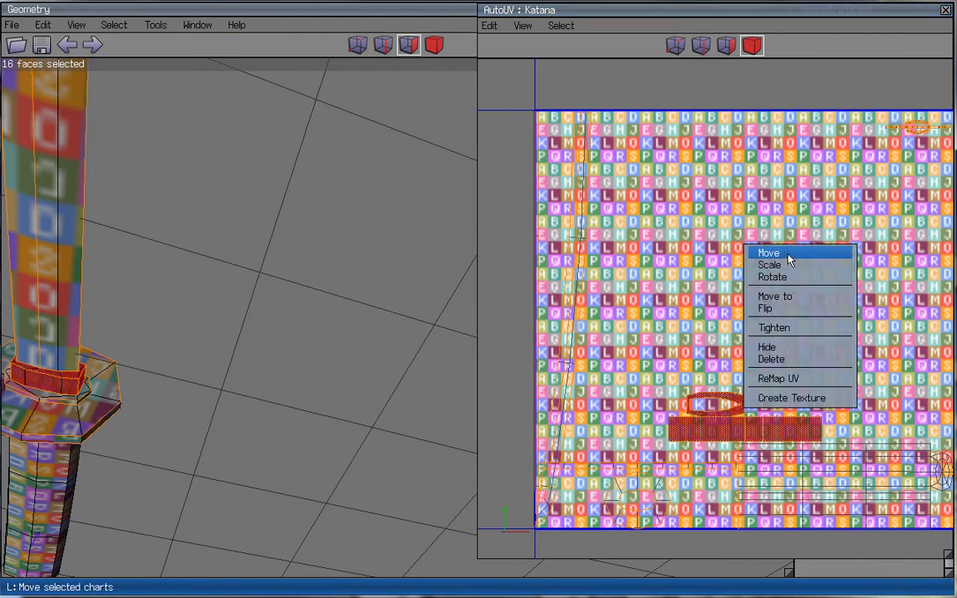
left_click(789, 253)
left_click(810, 248)
left_click(478, 300)
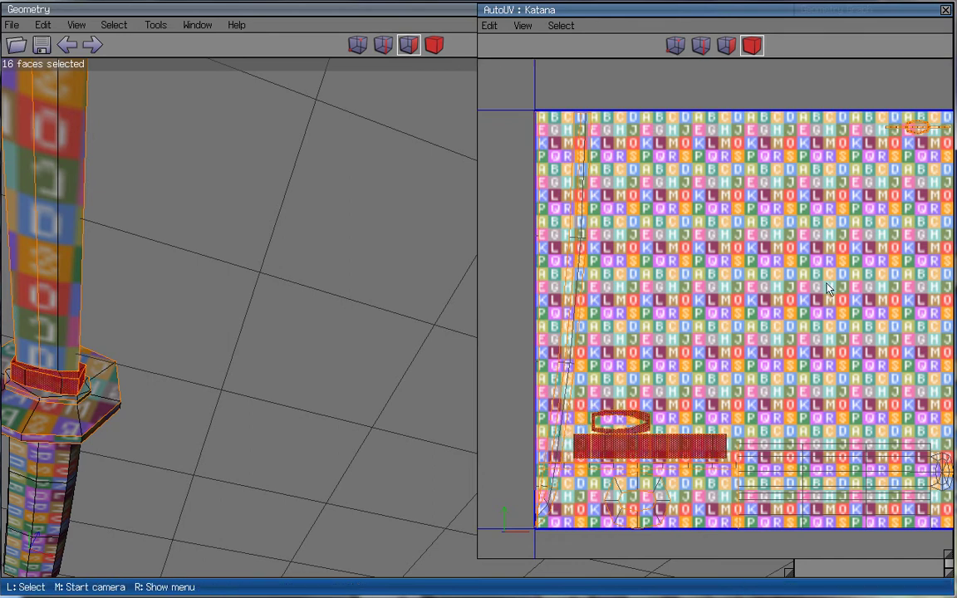
- Select only the blade chart, rotate it clockwise to a diagonal, and move it freely until it lies fully inside the texture area
left_click_drag(665, 348, 573, 278)
right_click(752, 245)
left_click(789, 273)
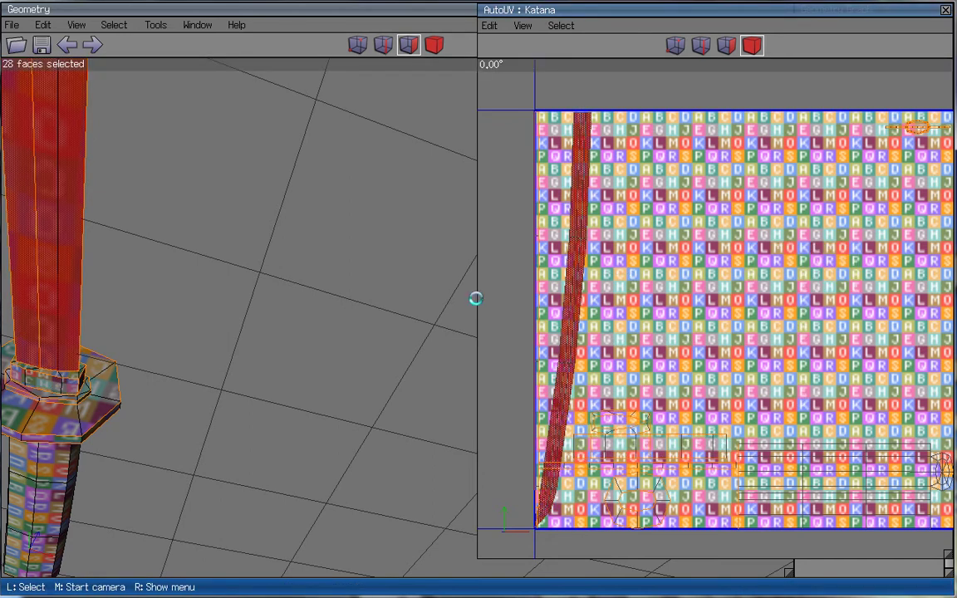
left_click(476, 298)
scroll(786, 218, "down", 1)
right_click(769, 220)
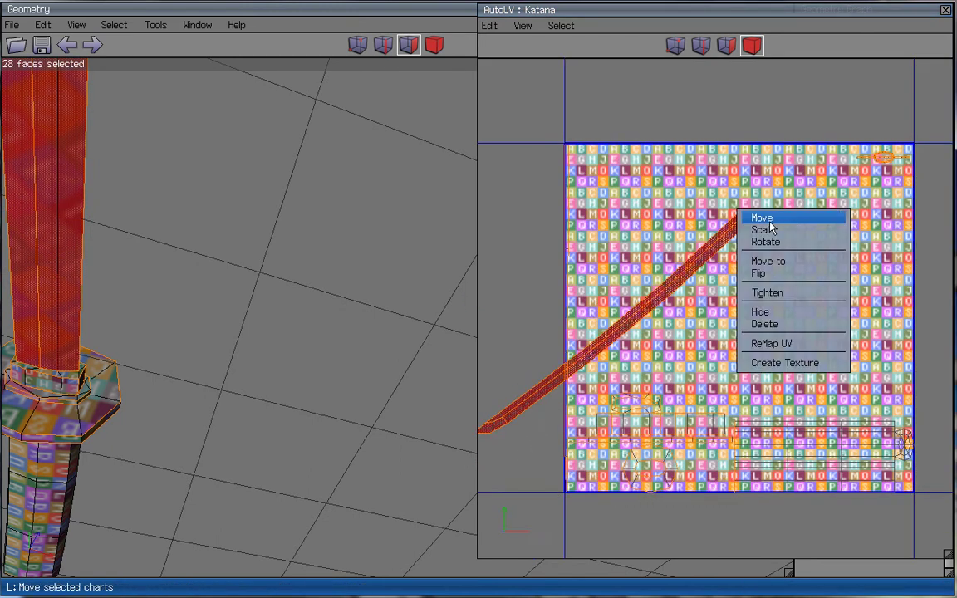
left_click(797, 264)
left_click(818, 256)
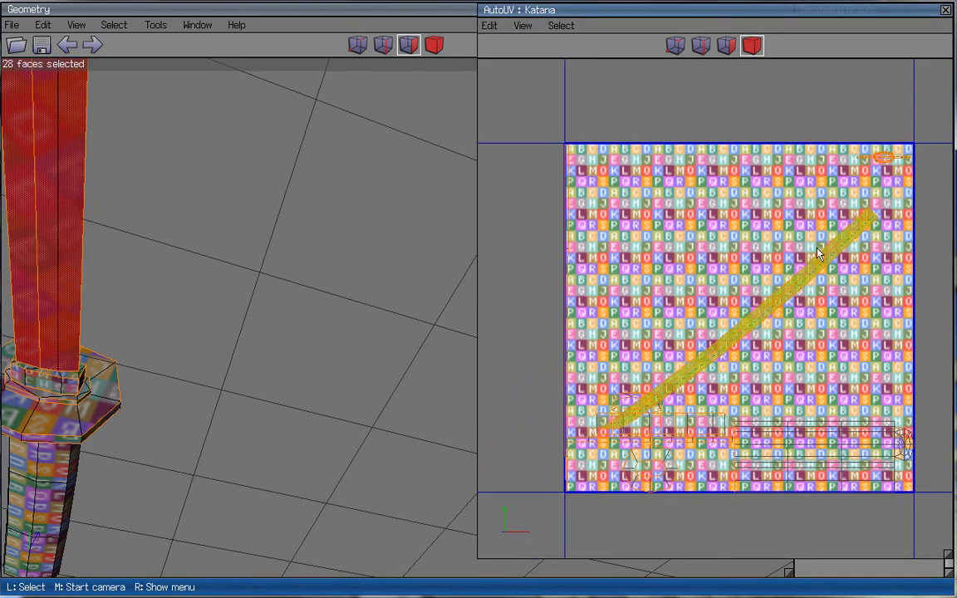
right_click(788, 281)
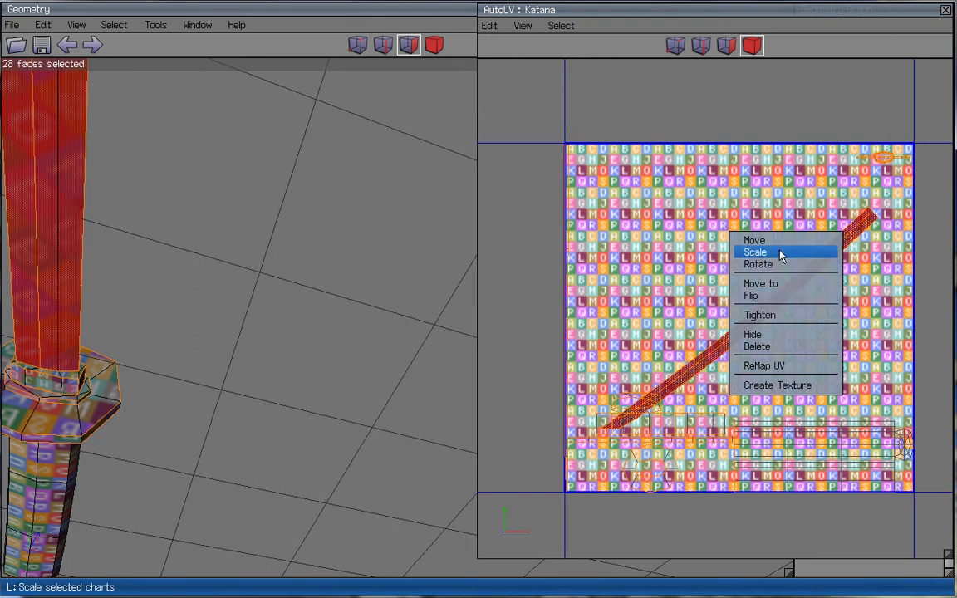
left_click(782, 252)
left_click(790, 251)
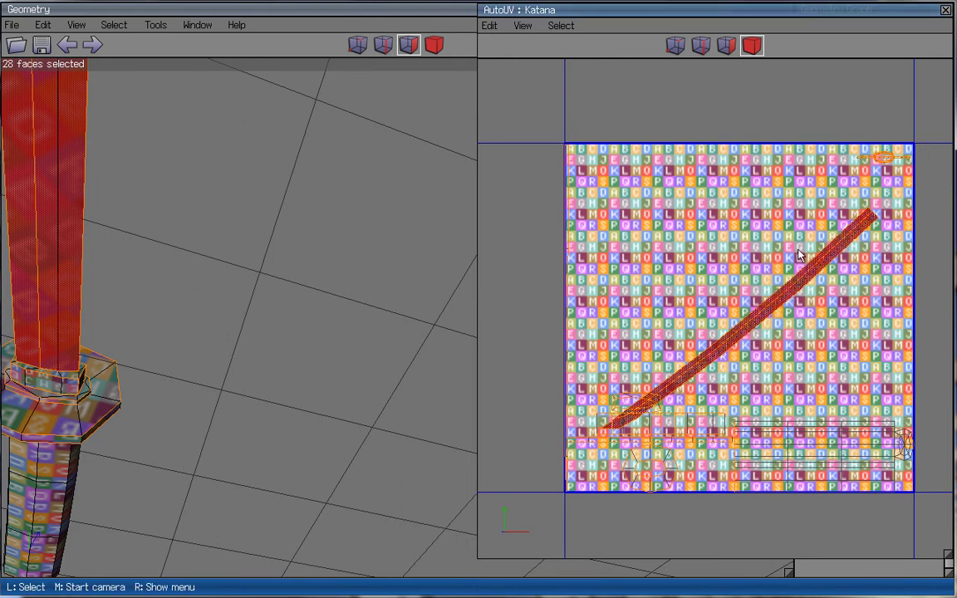
right_click(758, 252)
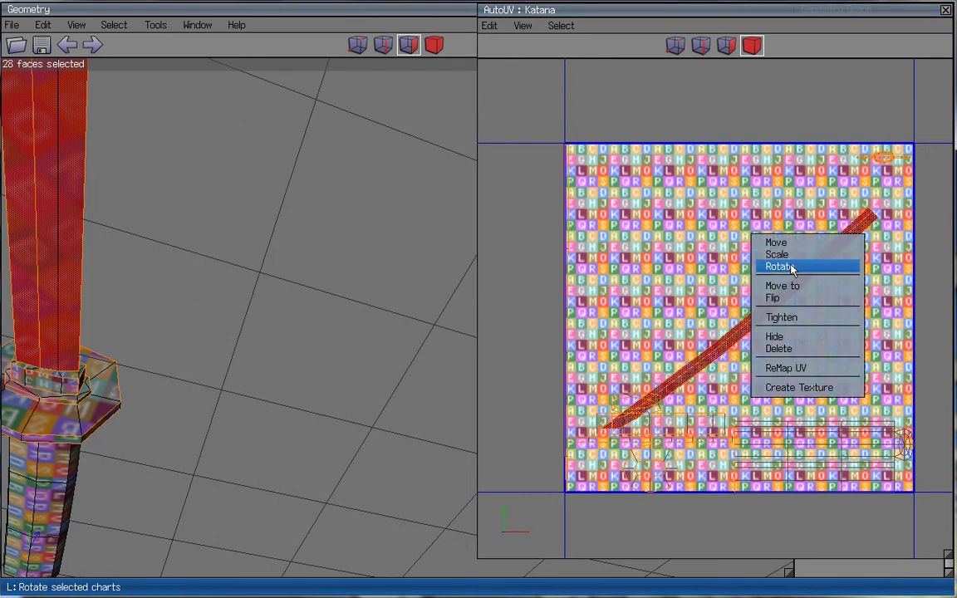
left_click(789, 255)
left_click(794, 253)
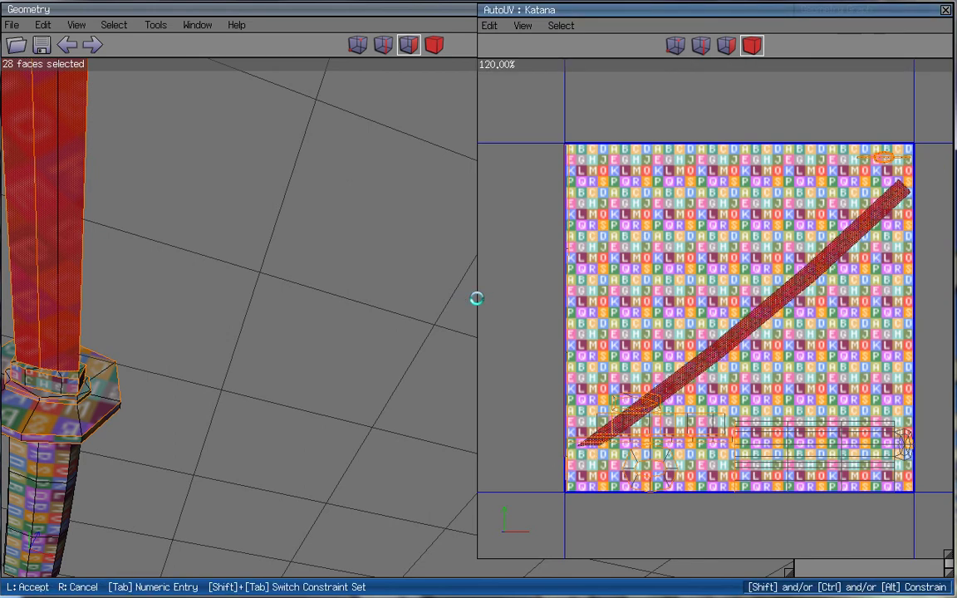
left_click(818, 250)
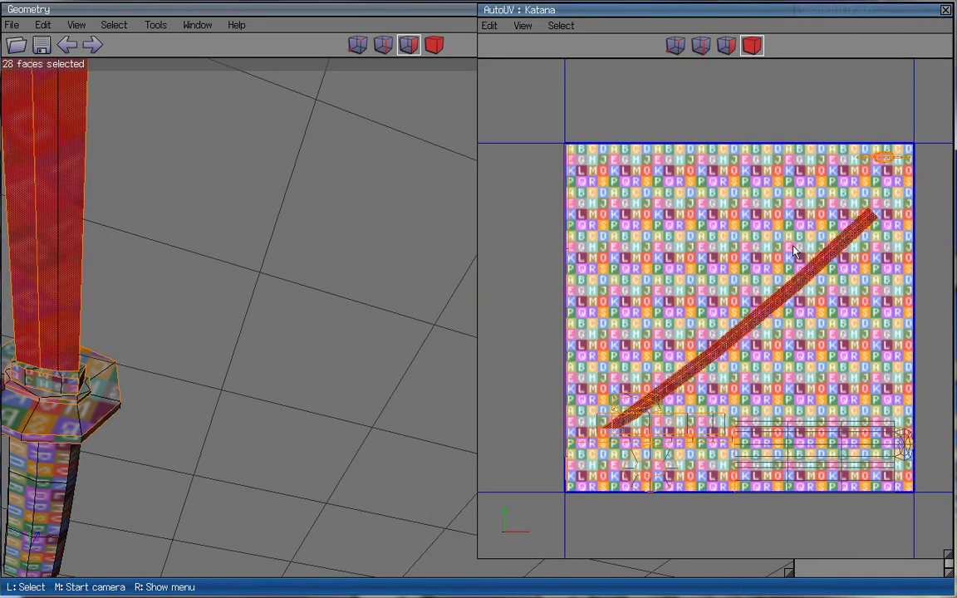
- Rotate the diagonal blade chart a further 5° counterclockwise and scale it uniformly to 130%
right_click(784, 237)
left_click(809, 266)
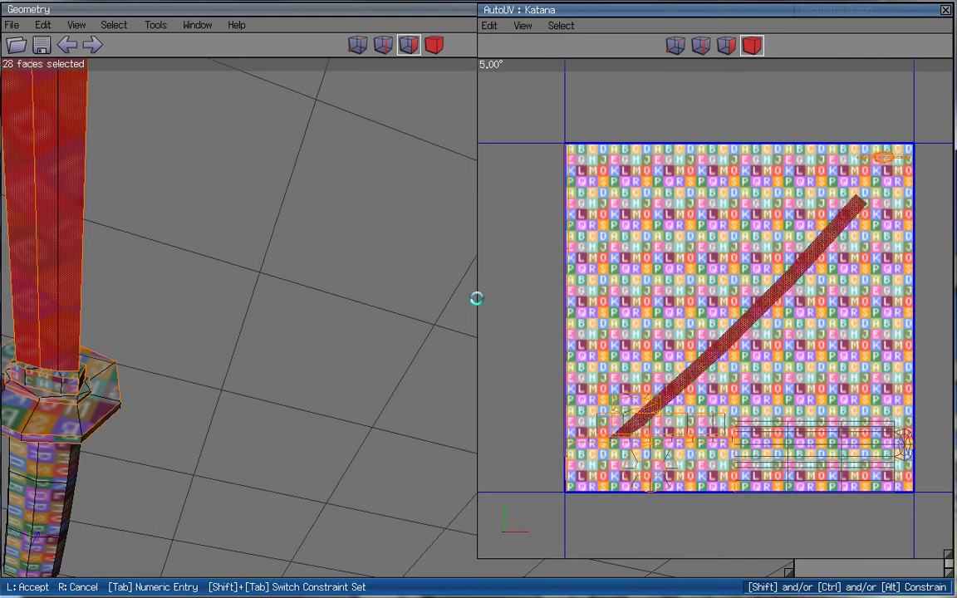
left_click(476, 298)
right_click(785, 230)
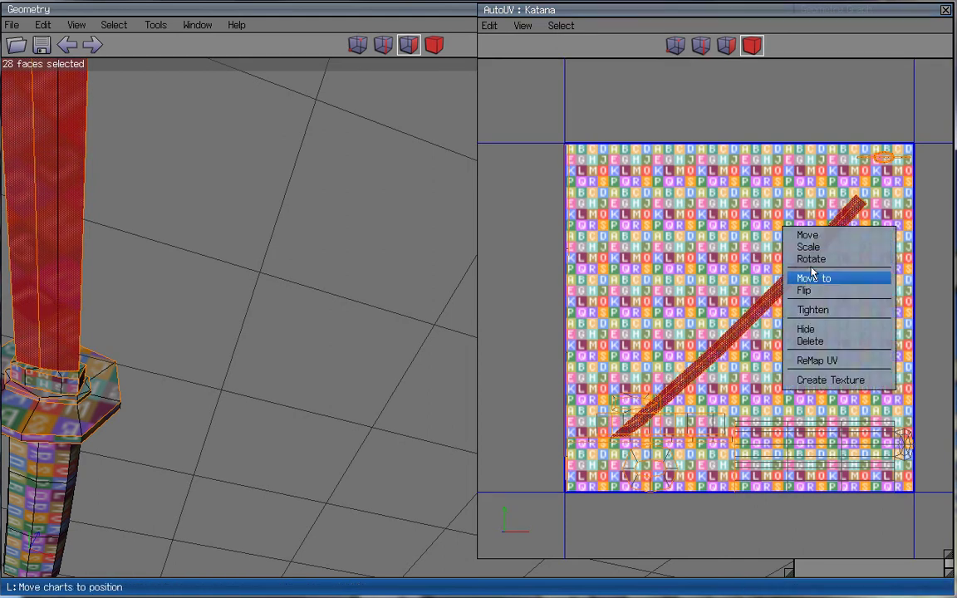
left_click(805, 248)
left_click(818, 247)
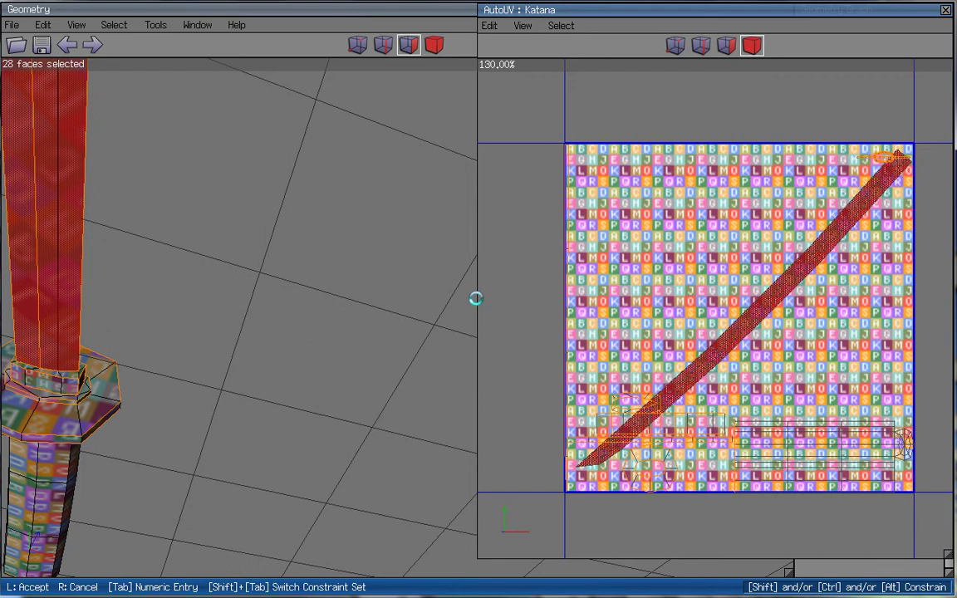
left_click(476, 298)
- Move the enlarged blade chart slightly downward, clear of the small chart near the texture's upper-right corner
right_click(781, 259)
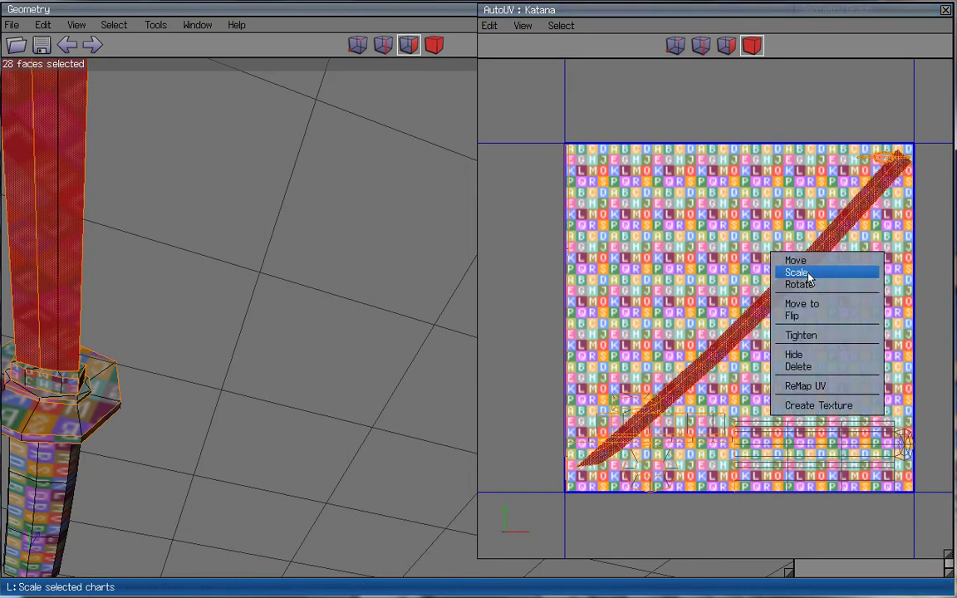
left_click(802, 304)
left_click(831, 307)
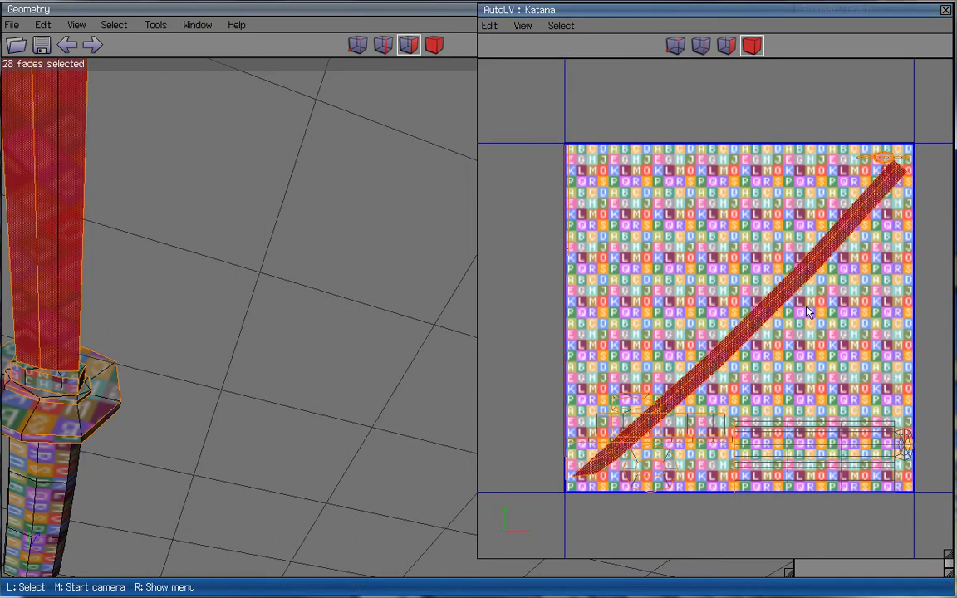
- Select only the thin blade-edge chart along the texture's left edge, rotate it -40°, and scale it uniformly to 129%
left_click_drag(760, 318, 604, 249)
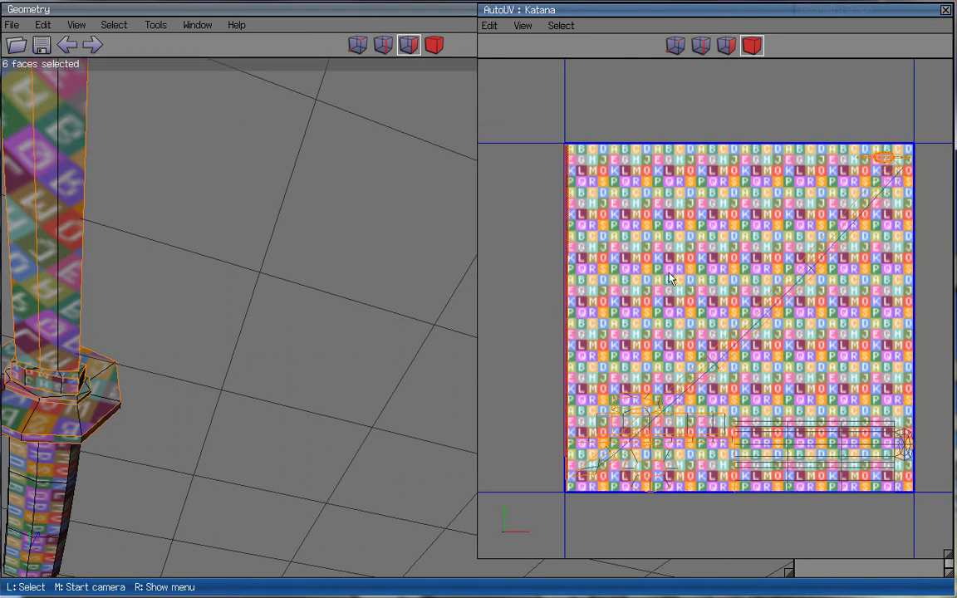
right_click(668, 258)
left_click(726, 288)
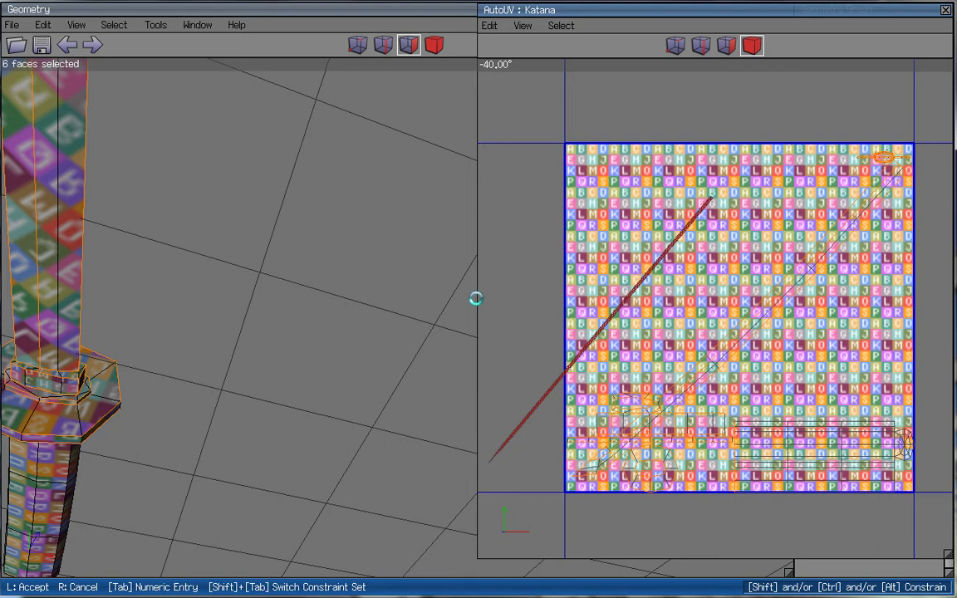
left_click(475, 299)
right_click(750, 249)
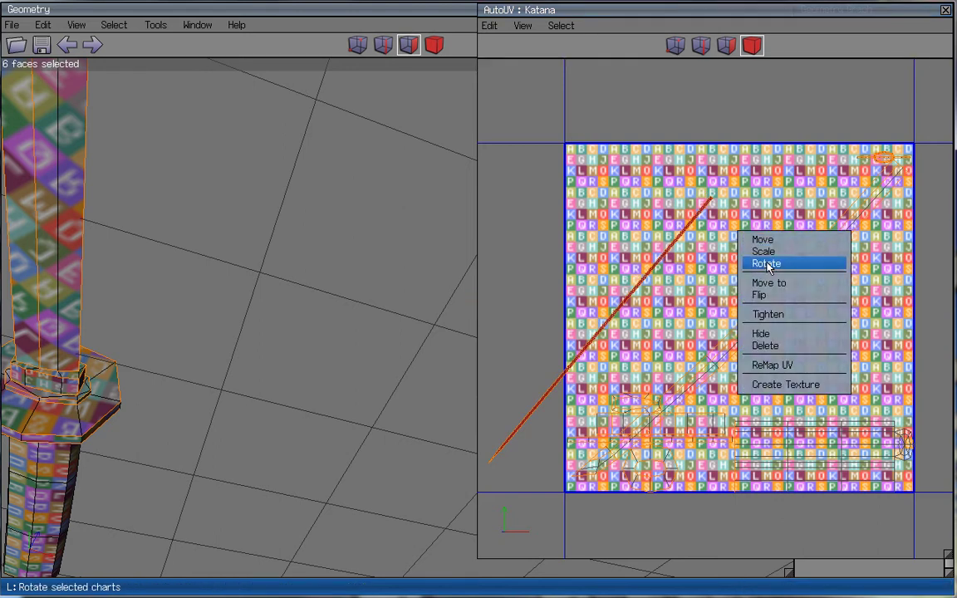
left_click(779, 253)
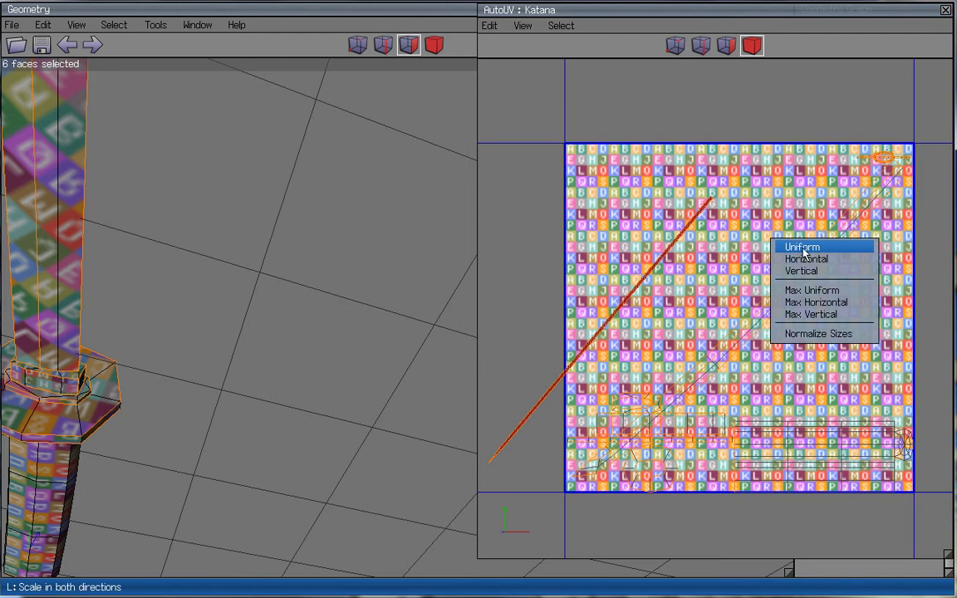
left_click(804, 248)
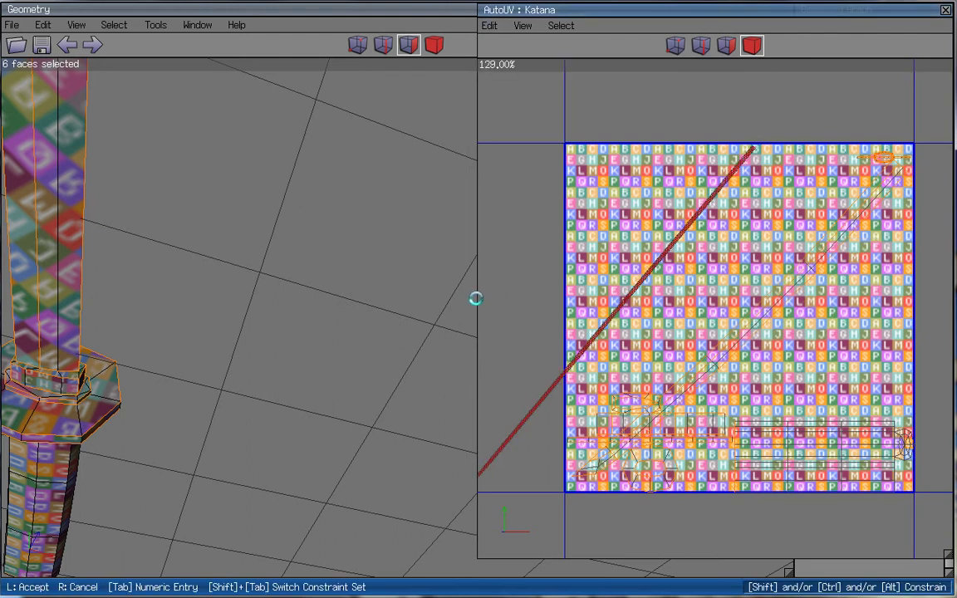
left_click(476, 298)
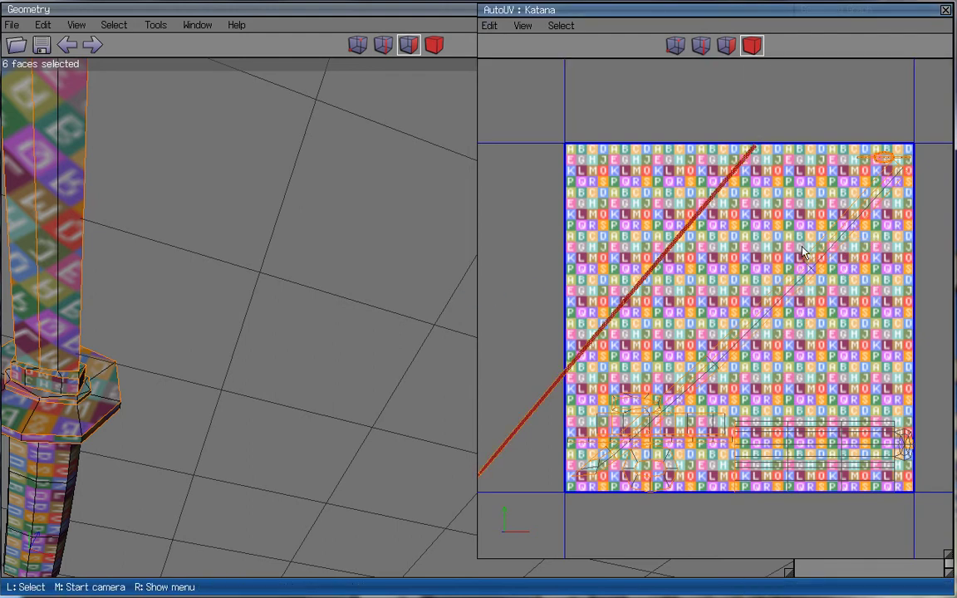
- Move the thin blade-edge chart beside the diagonal blade chart and rotate it about -4° to follow the blade's direction
right_click(799, 240)
left_click(837, 279)
left_click(864, 278)
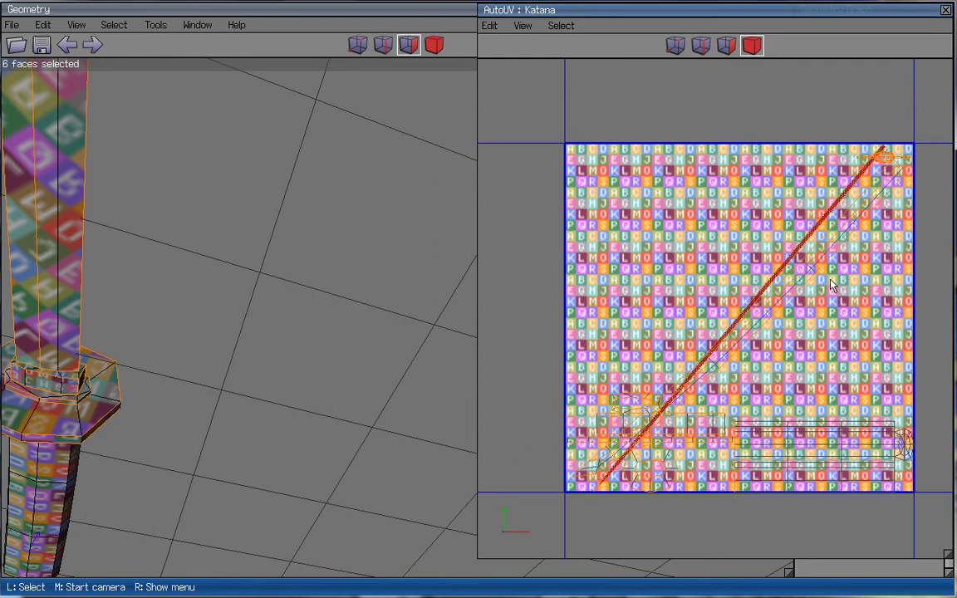
scroll(748, 283, "up", 3)
scroll(701, 304, "down", 2)
right_click(708, 261)
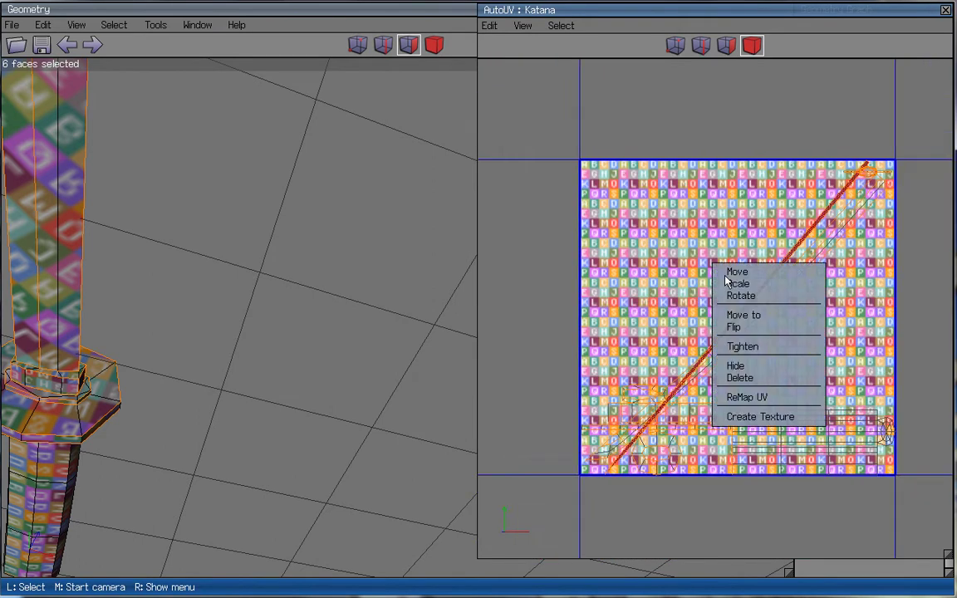
left_click(740, 295)
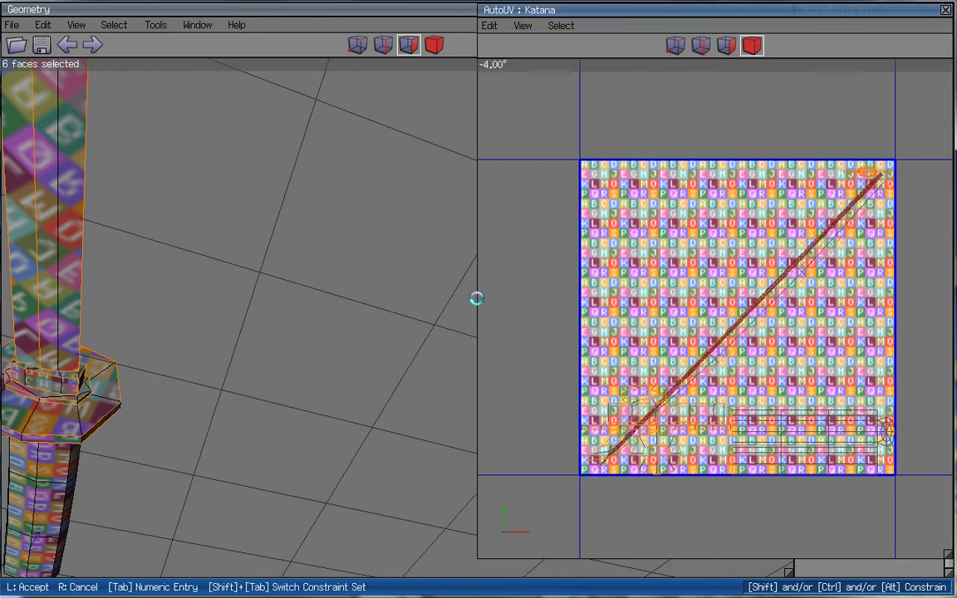
left_click(474, 298)
- Move the thin blade-edge chart freely about 0.04 left and 0.02 up, alongside the blade chart
right_click(710, 259)
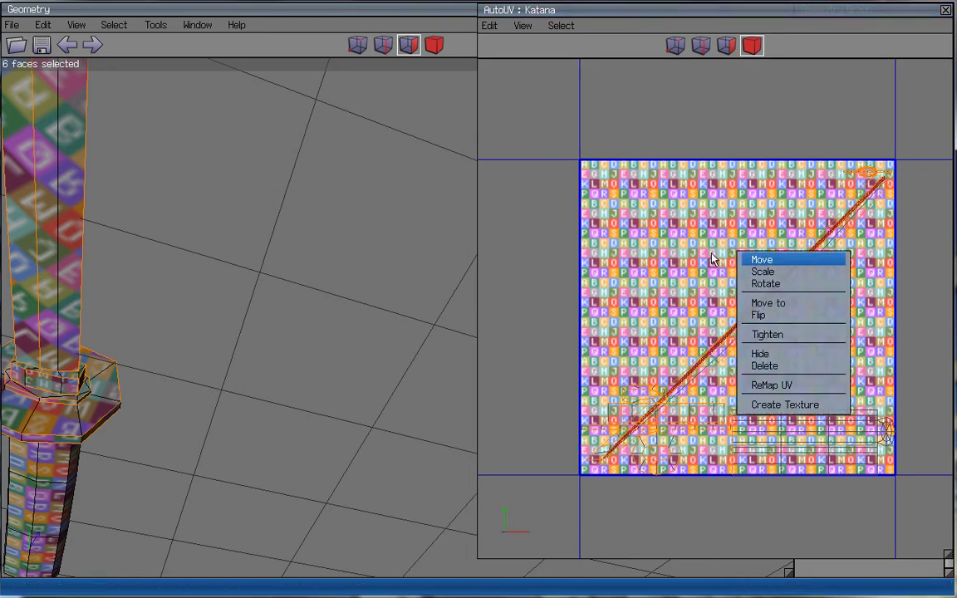
left_click(786, 260)
left_click(804, 251)
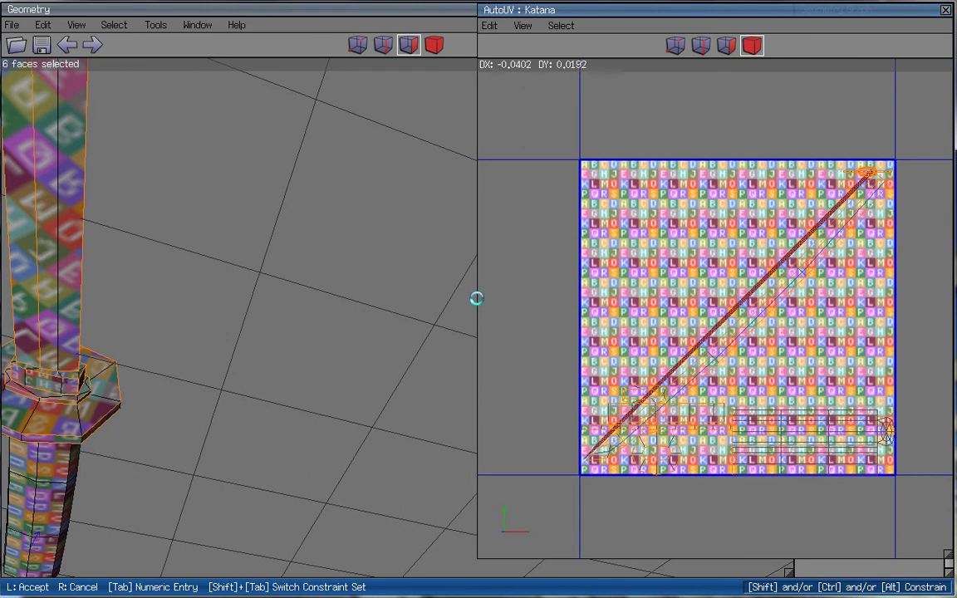
left_click(476, 298)
- Select only the collar's ring and strip charts and move them freely to the right, just above the grip chart
left_click_drag(609, 403, 714, 428)
scroll(702, 445, "up", 3)
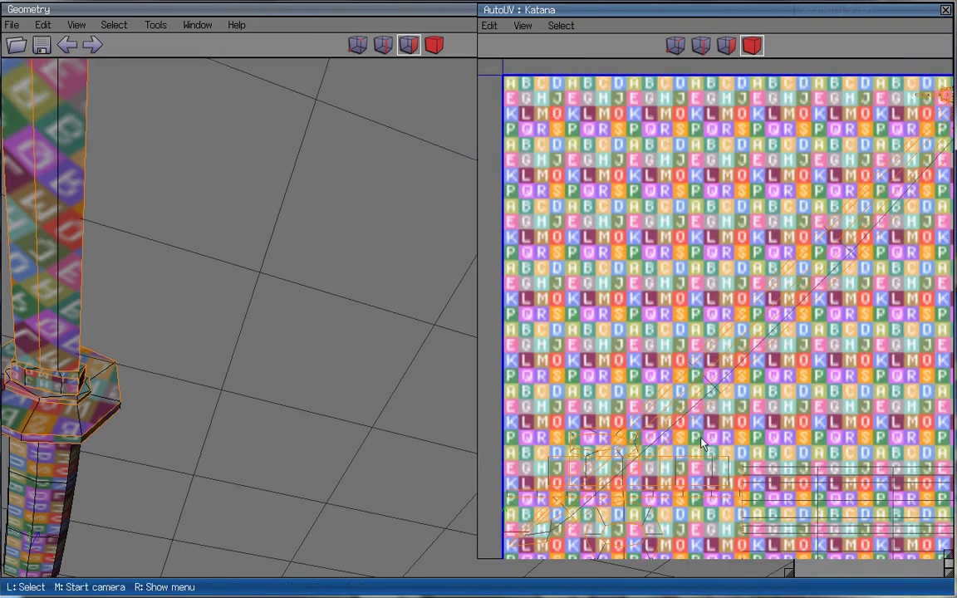
left_click(615, 469)
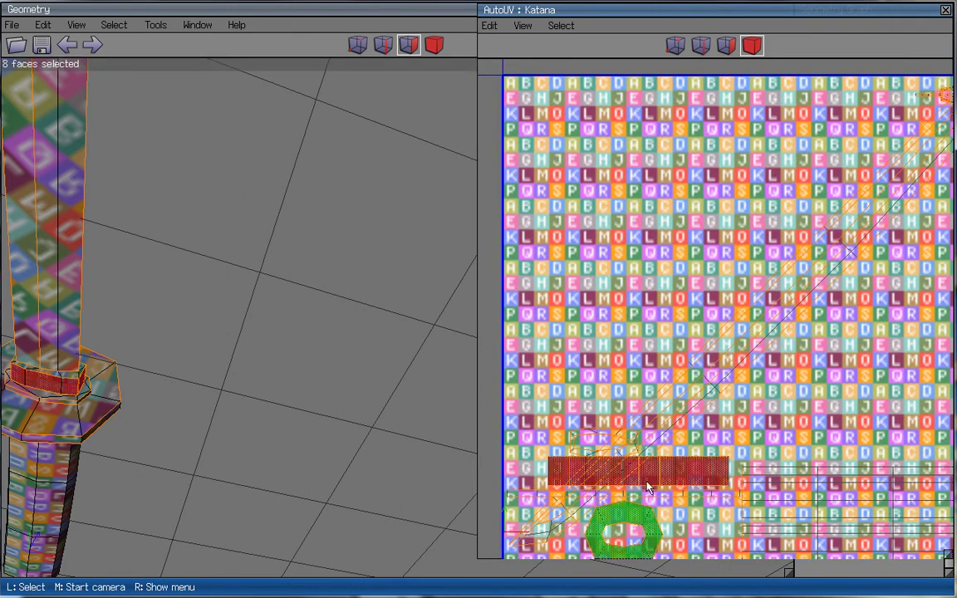
right_click(653, 308)
left_click(674, 311)
left_click(704, 306)
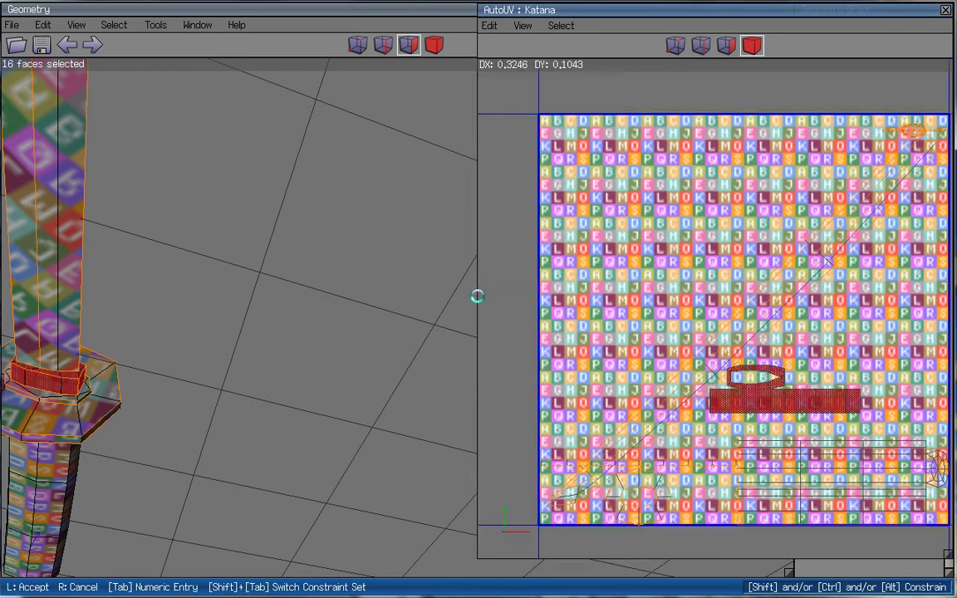
scroll(477, 298, "down", 2)
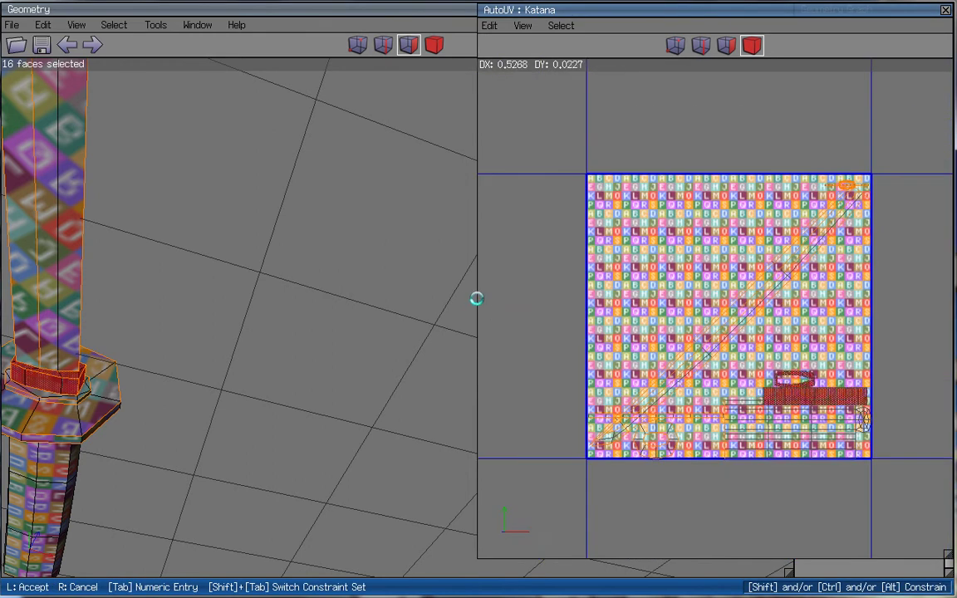
left_click(477, 297)
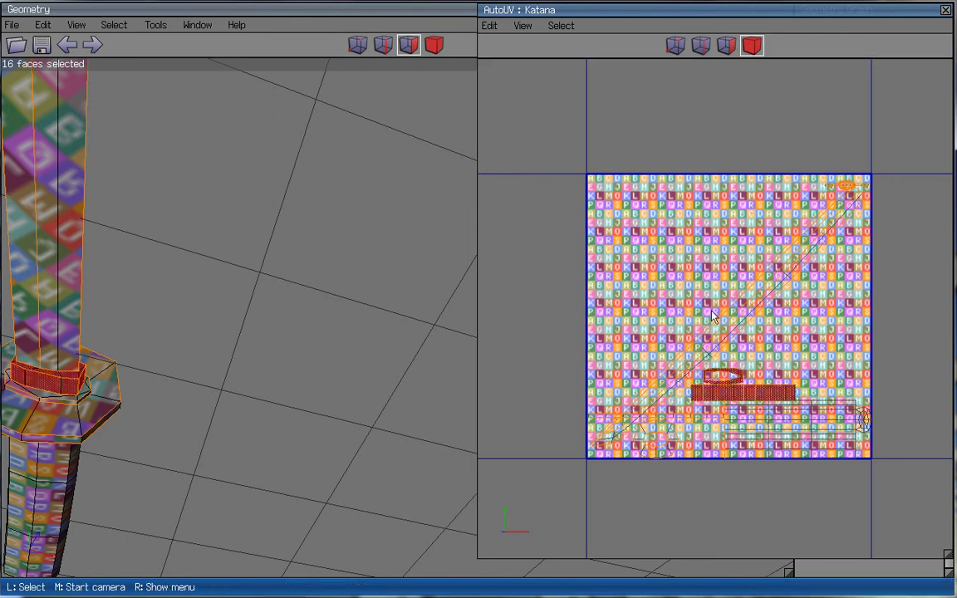
scroll(639, 280, "up", 1)
left_click(565, 437)
key("d")
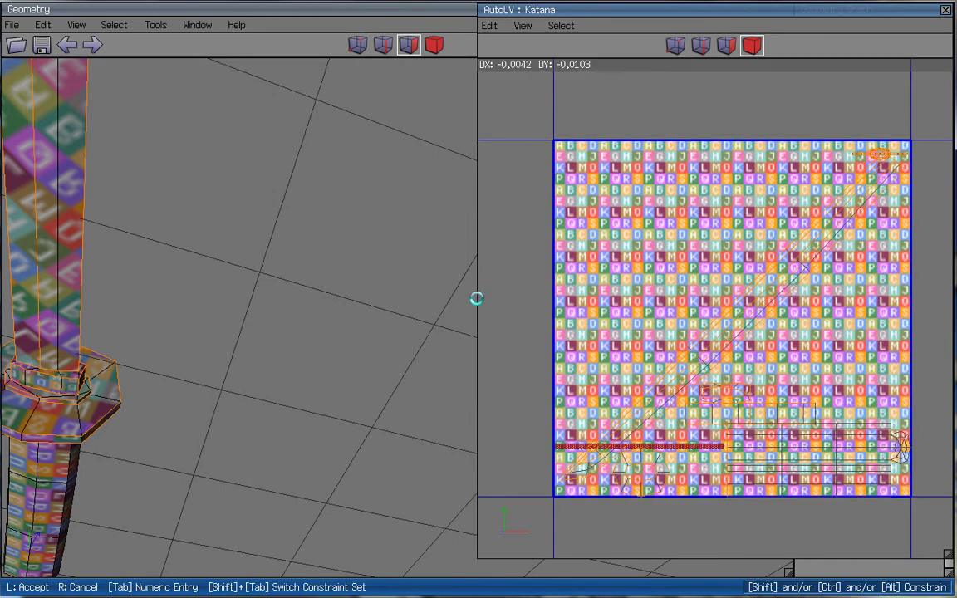
left_click(598, 398)
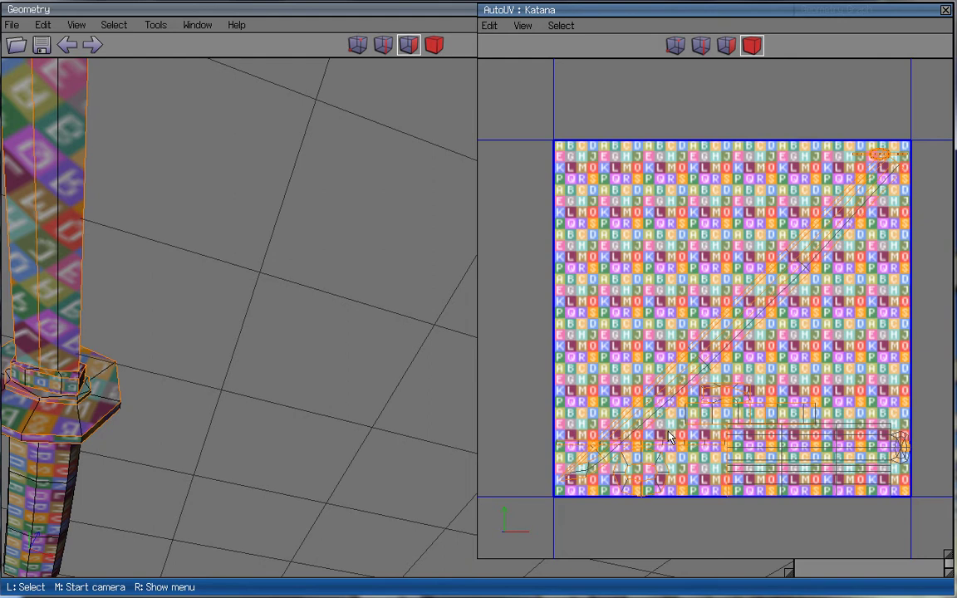
- Select the guard ring and its thin strip charts, move them about 0.51 right and 0.21 up above the grip chart, and deselect them
left_click(681, 422)
left_click(666, 380)
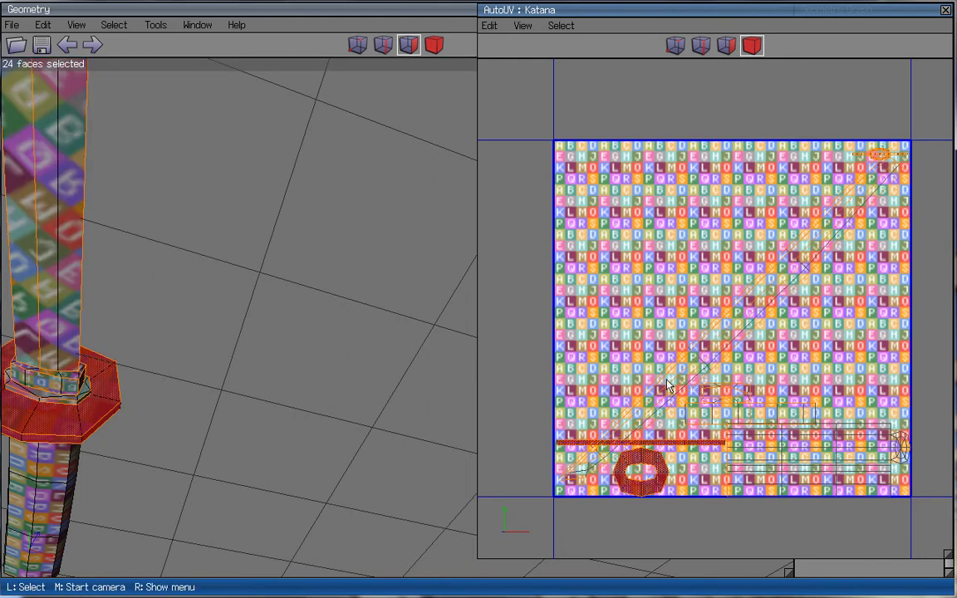
right_click(714, 252)
left_click(731, 235)
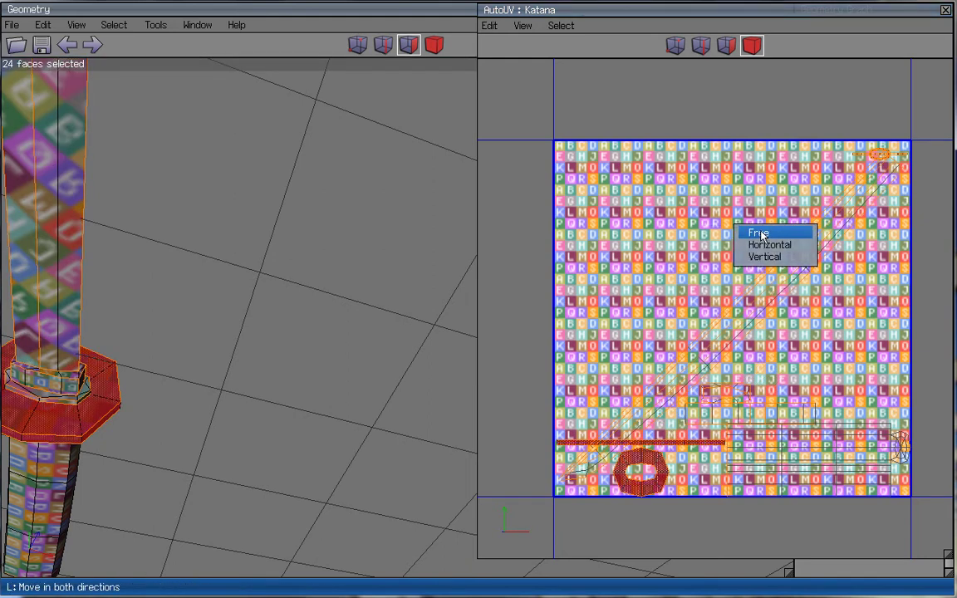
left_click(759, 234)
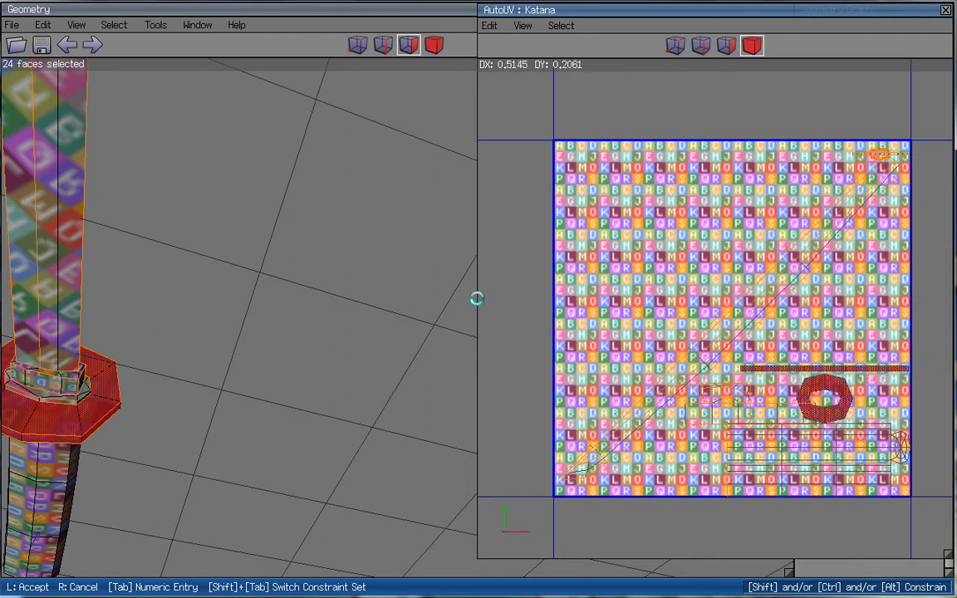
left_click(477, 298)
key("space")
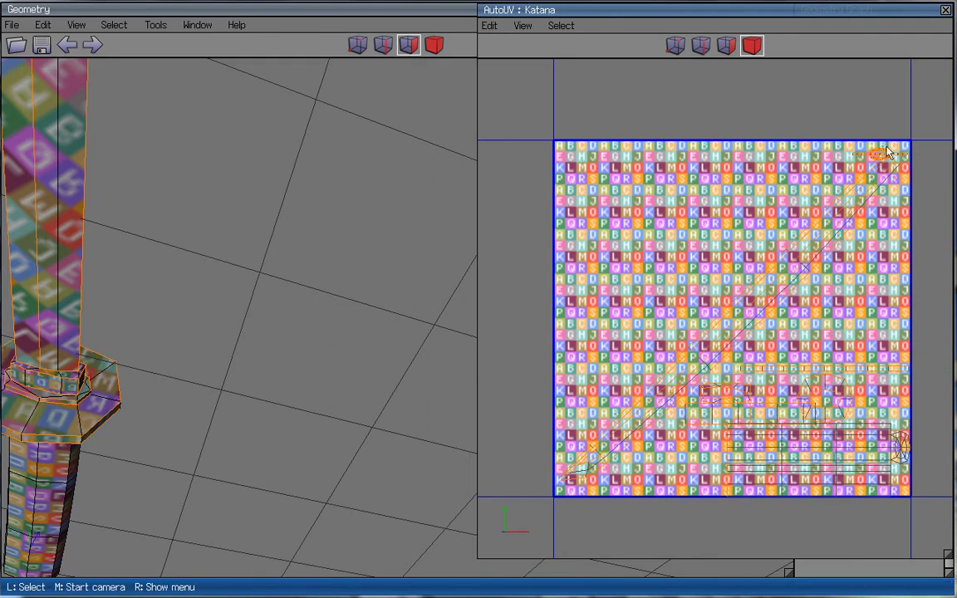
- Select the collar's ring and strip charts and move them freely about 0.05 right and 0.65 up, near the texture area's upper edge
scroll(794, 258, "up", 5)
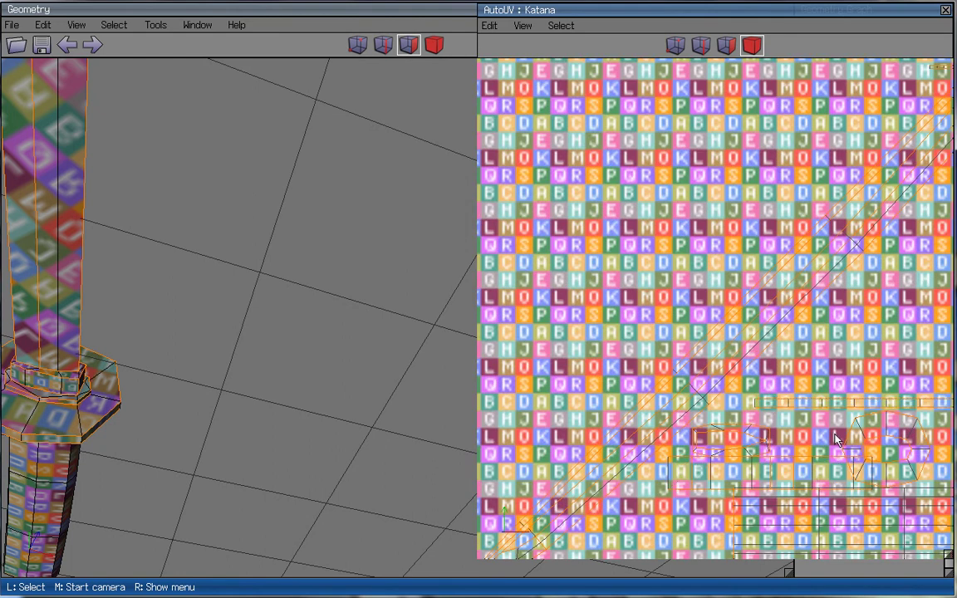
left_click(731, 403)
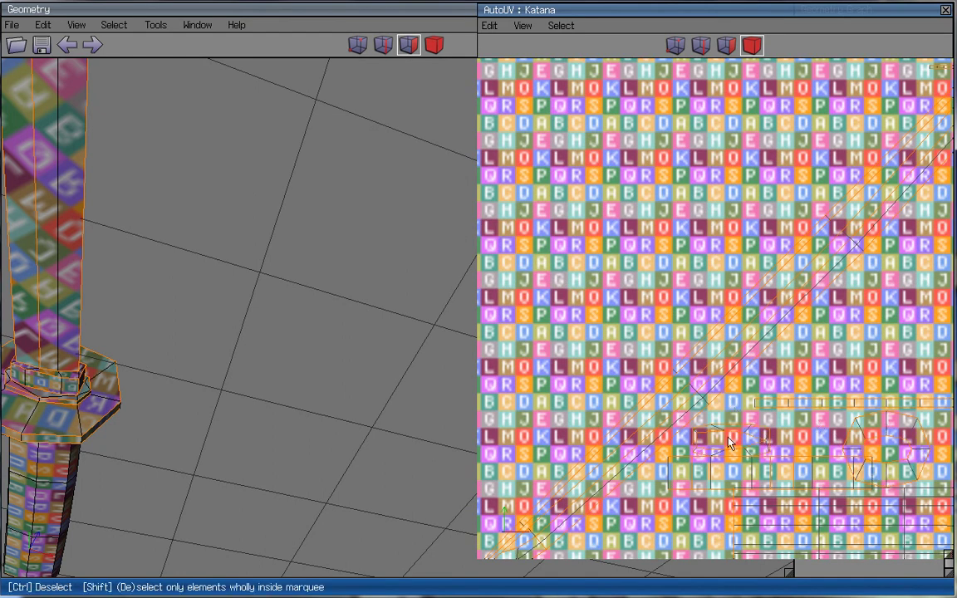
scroll(690, 381, "down", 5)
right_click(799, 357)
left_click(802, 357)
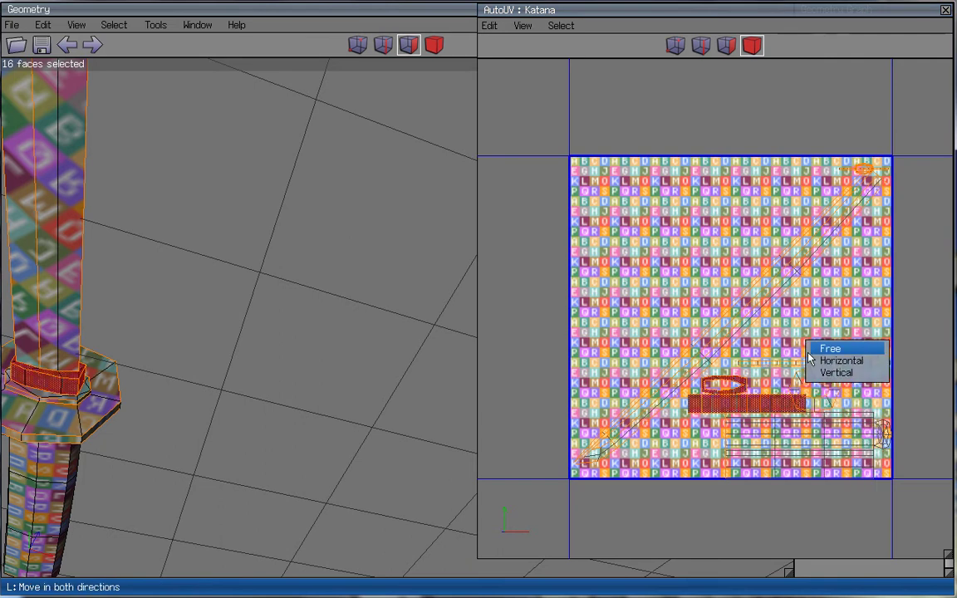
left_click(829, 346)
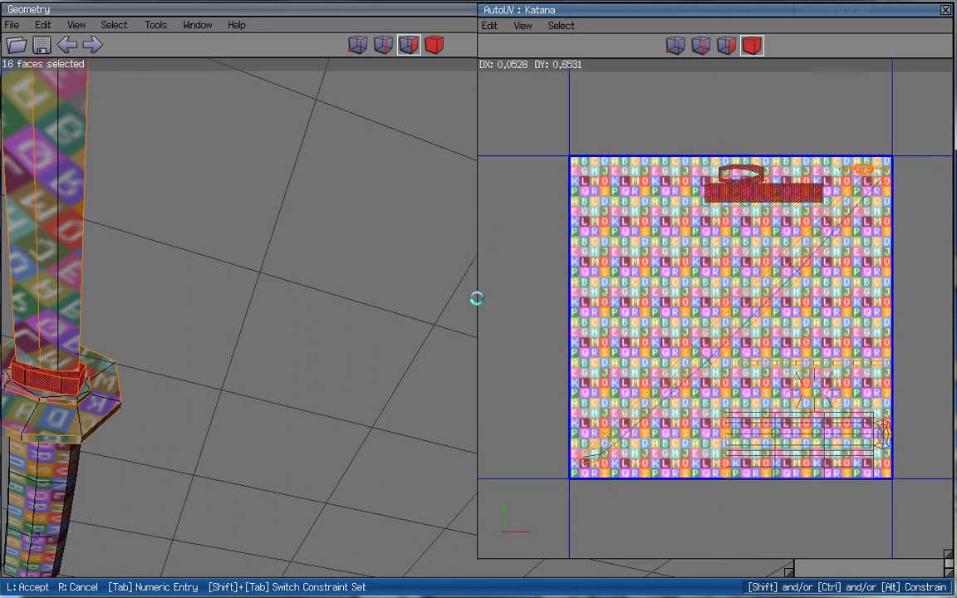
left_click(477, 298)
- Deselect the collar charts, select the small guard ring and thin strip charts, and move them to the texture area's center
left_click_drag(748, 152, 751, 222, "ctrl")
left_click_drag(844, 159, 862, 170)
scroll(837, 117, "up", 3)
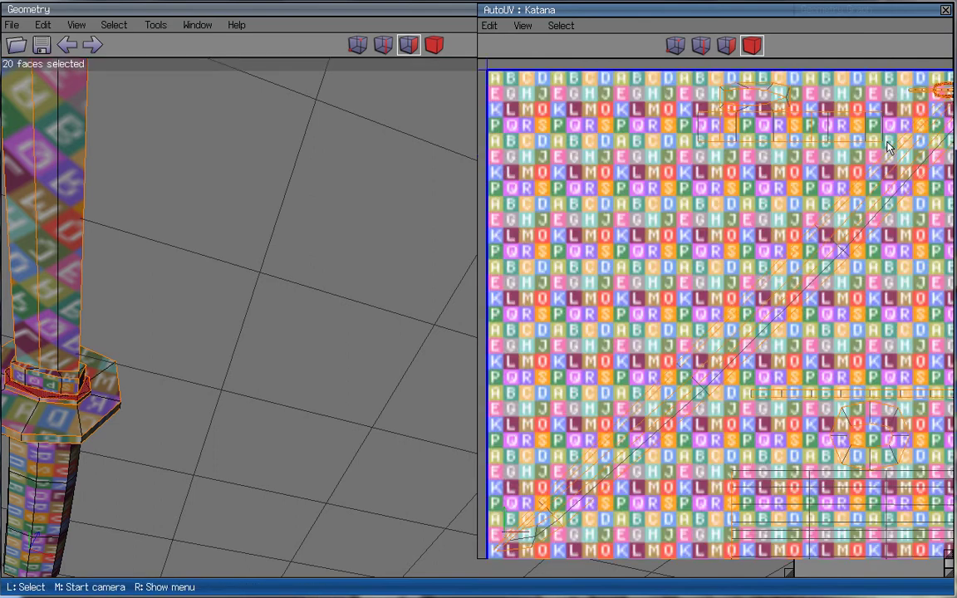
scroll(926, 96, "down", 3)
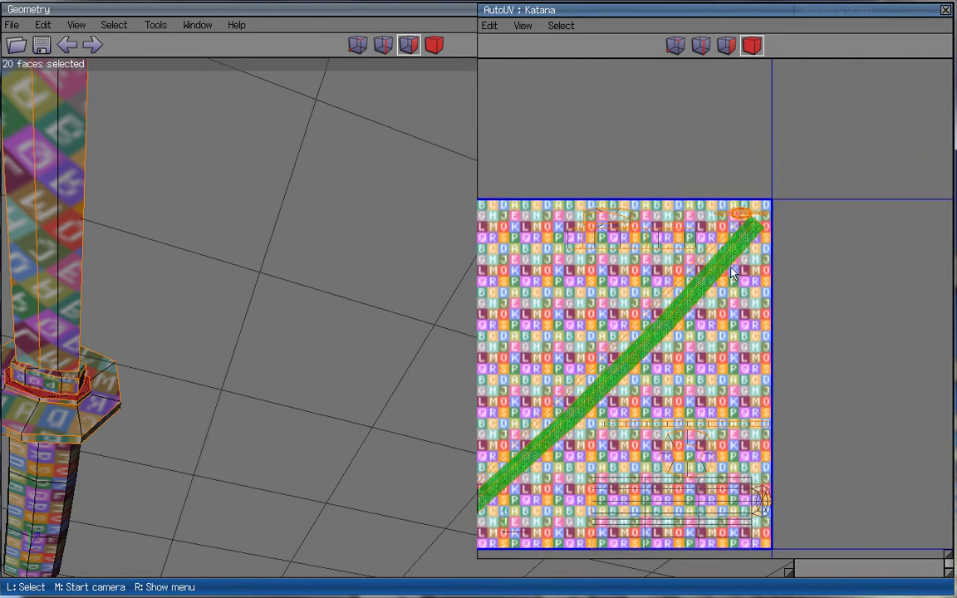
scroll(748, 182, "up", 5)
left_click_drag(769, 162, 748, 166)
scroll(711, 170, "down", 5)
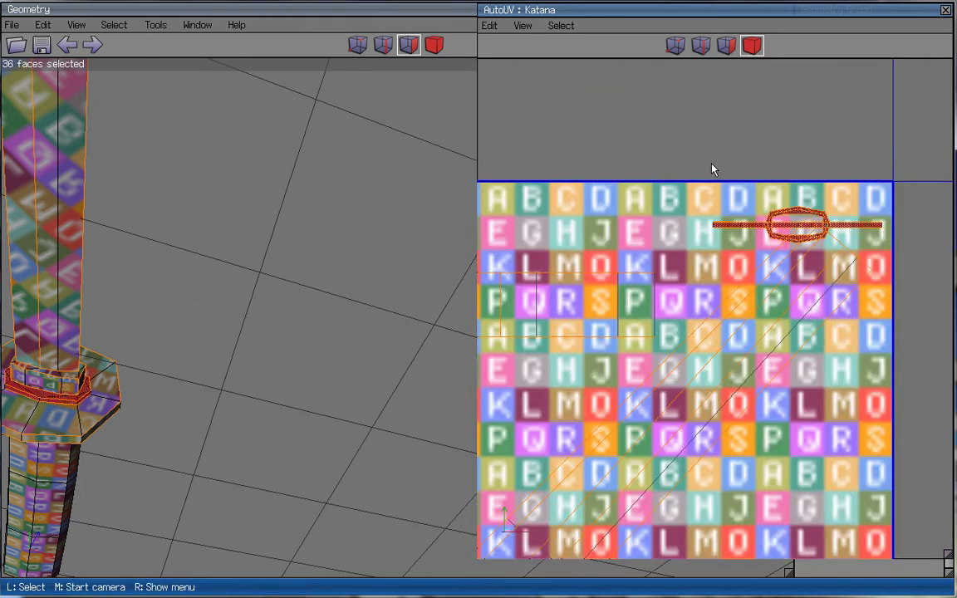
right_click(658, 232)
mouse_move(681, 265)
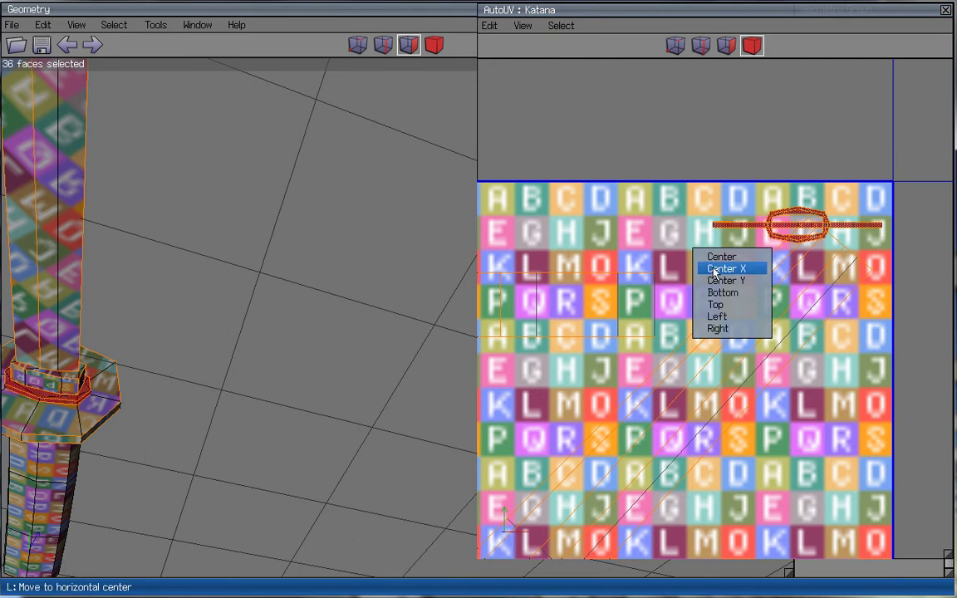
left_click(723, 266)
scroll(702, 287, "down", 5)
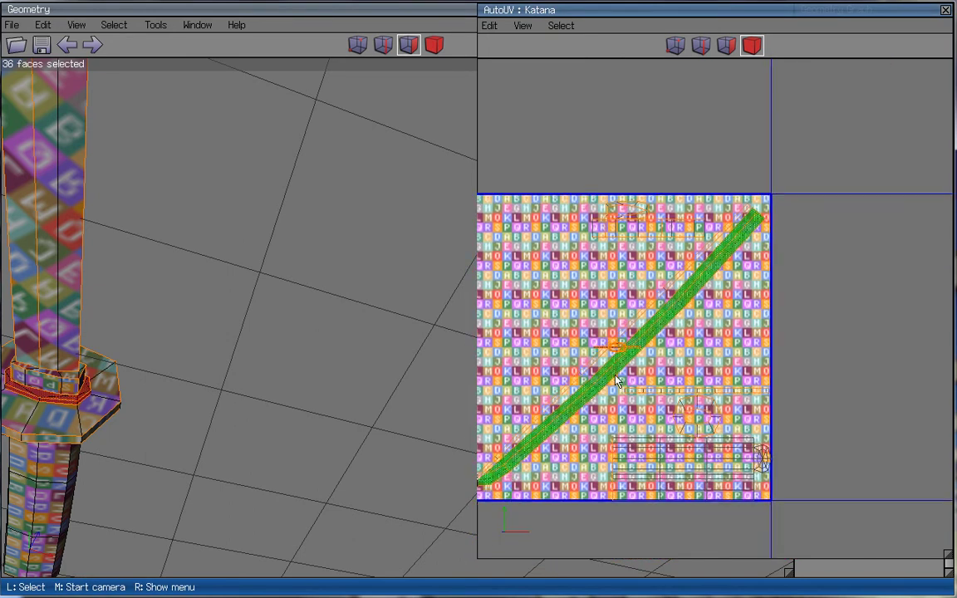
- Scale the guard ring and thin strip charts to 150% and move them back to the texture area's center
scroll(613, 369, "up", 5)
right_click(694, 256)
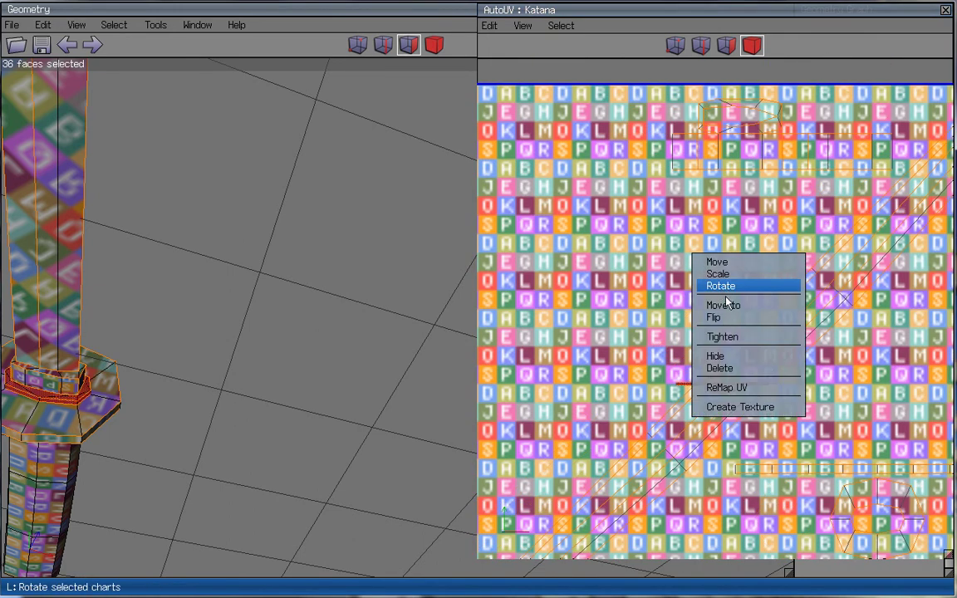
left_click(718, 273)
left_click(745, 272)
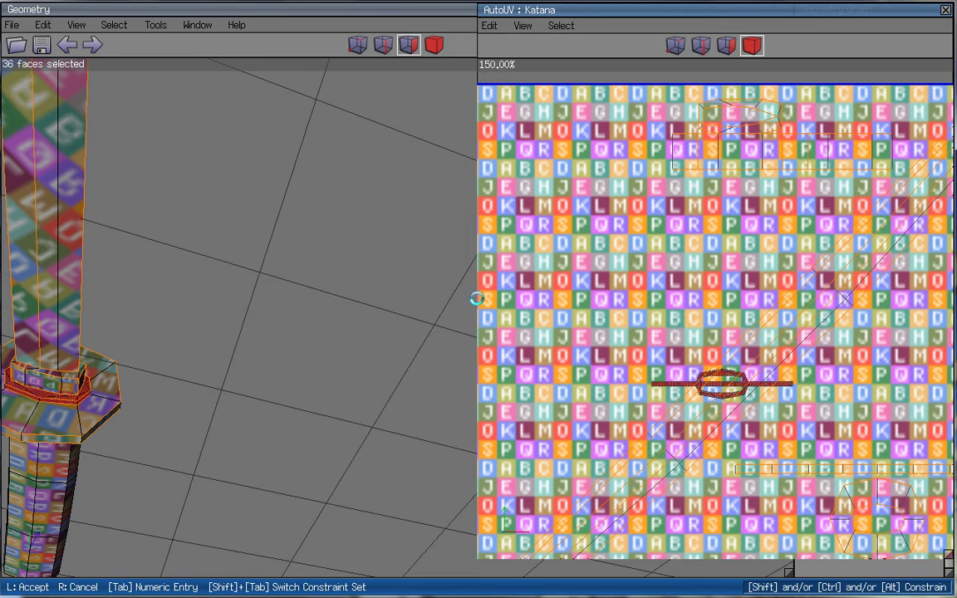
left_click(476, 299)
scroll(675, 307, "down", 2)
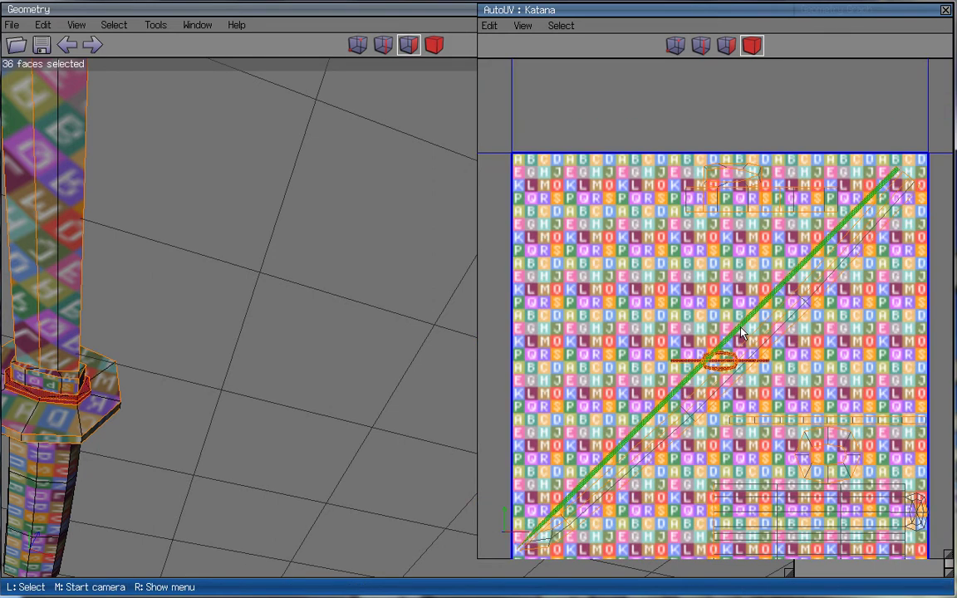
right_click(742, 333)
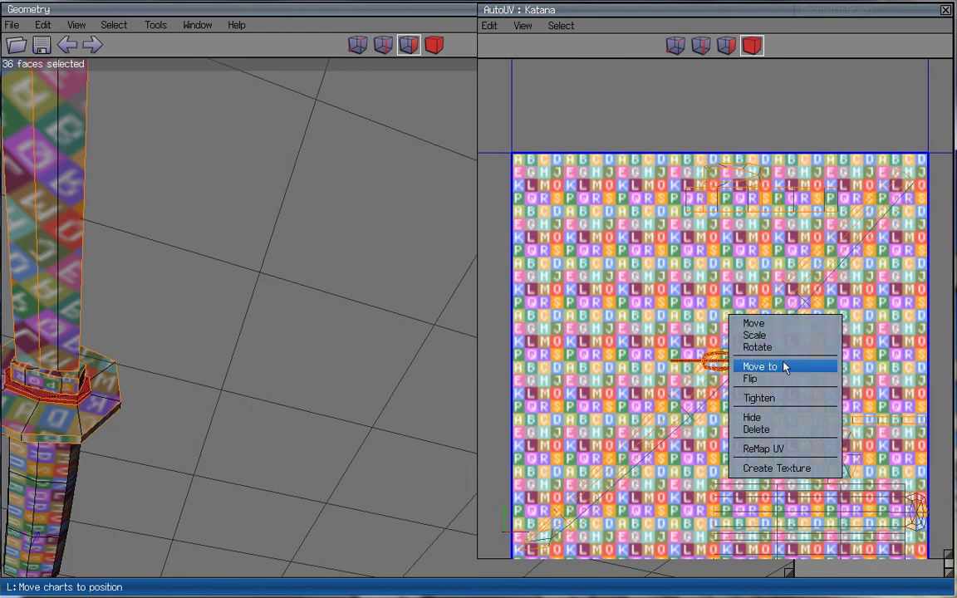
mouse_move(783, 368)
left_click(810, 359)
- Move the enlarged guard ring and strip charts freely down into the gap just above the grip chart
scroll(763, 368, "up", 3)
scroll(758, 368, "up", 3)
scroll(722, 363, "down", 2)
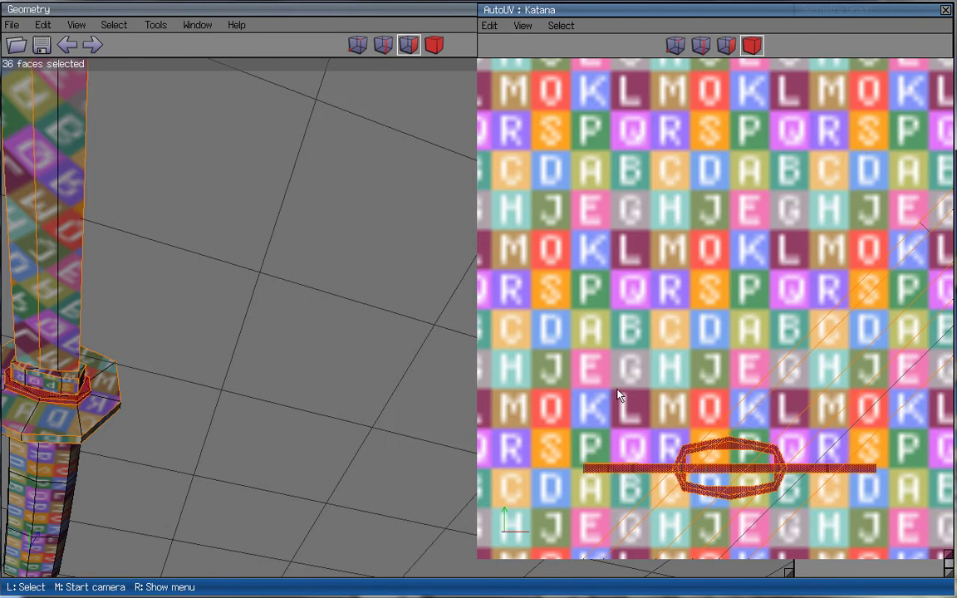
right_click(647, 369)
left_click(688, 359)
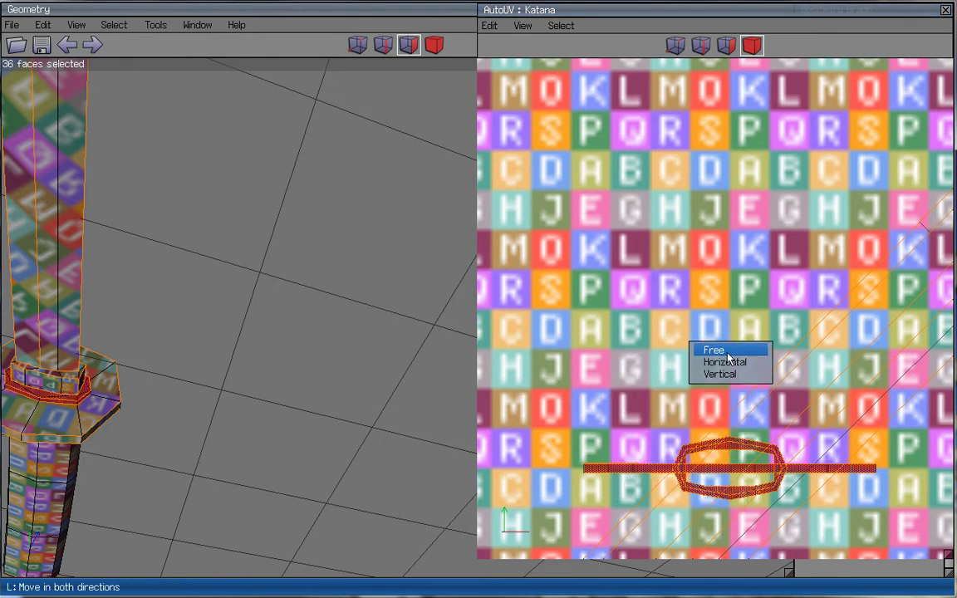
left_click(710, 349)
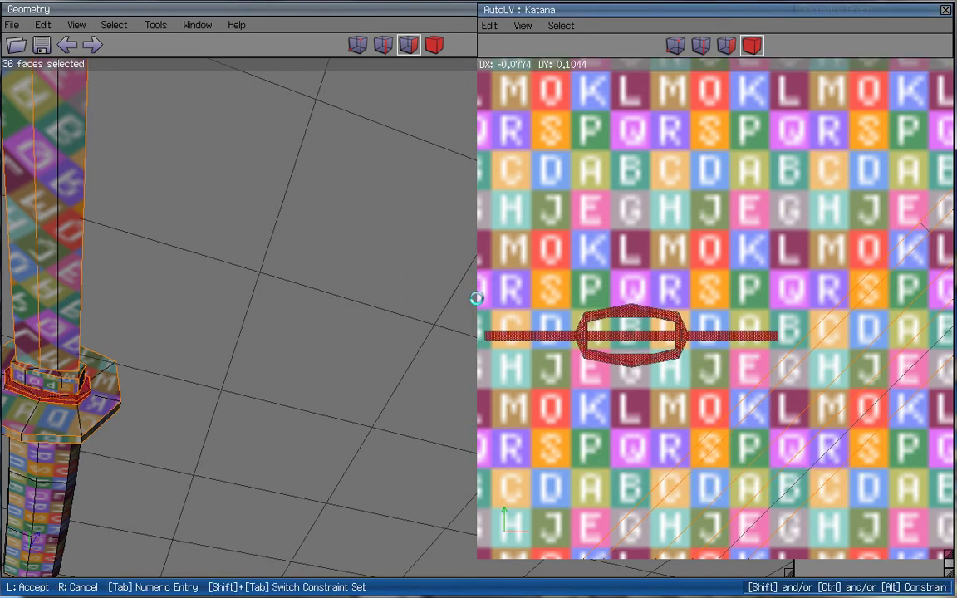
scroll(477, 298, "down", 1)
key("Up")
key("Up")
key("Up")
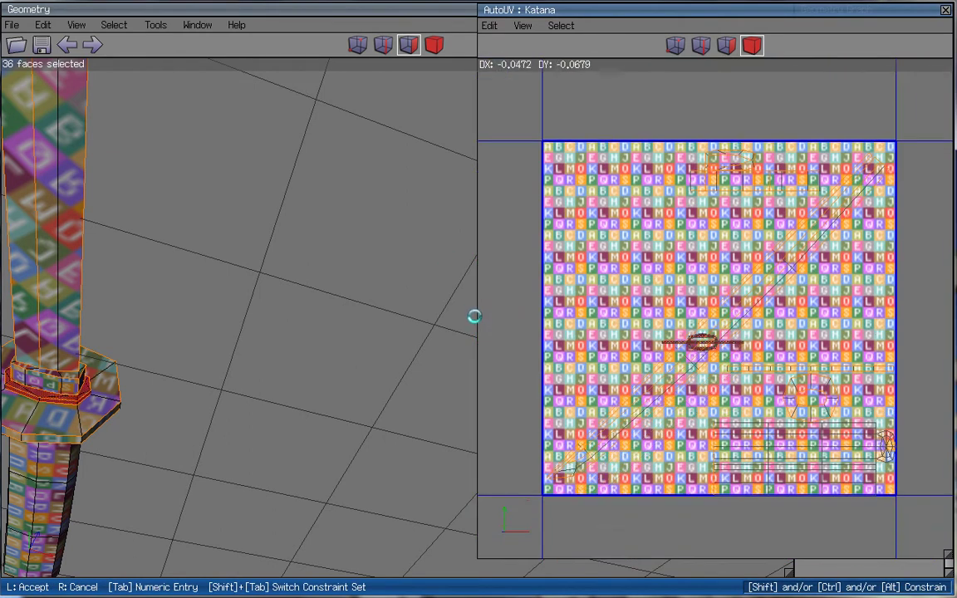
left_click(477, 298)
- Select only one guard ring chart and examine on the model which faces it covers
scroll(723, 332, "up", 5)
key("Up")
key("Up")
key("Up")
left_click_drag(823, 318, 743, 417, "ctrl")
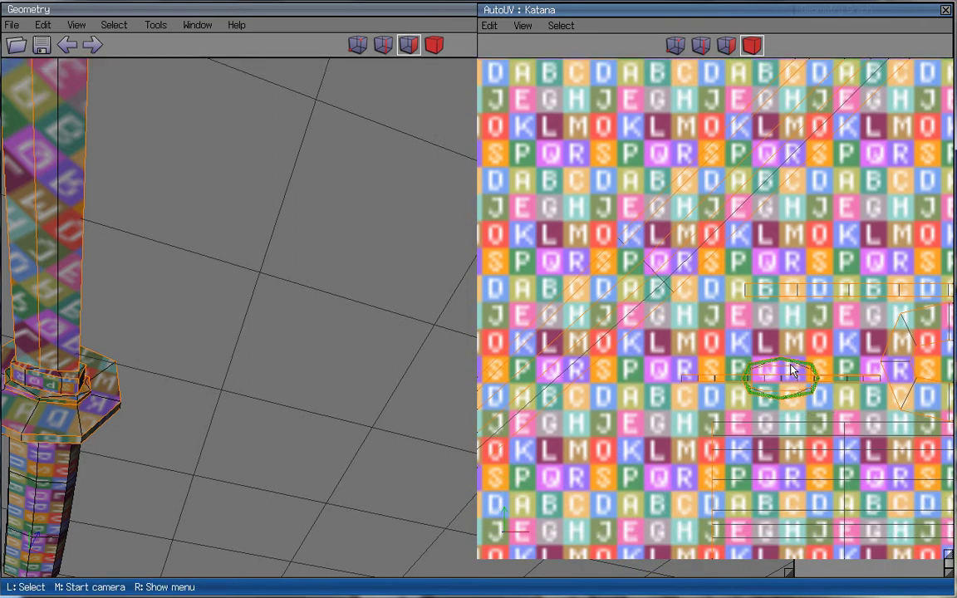
left_click(791, 366)
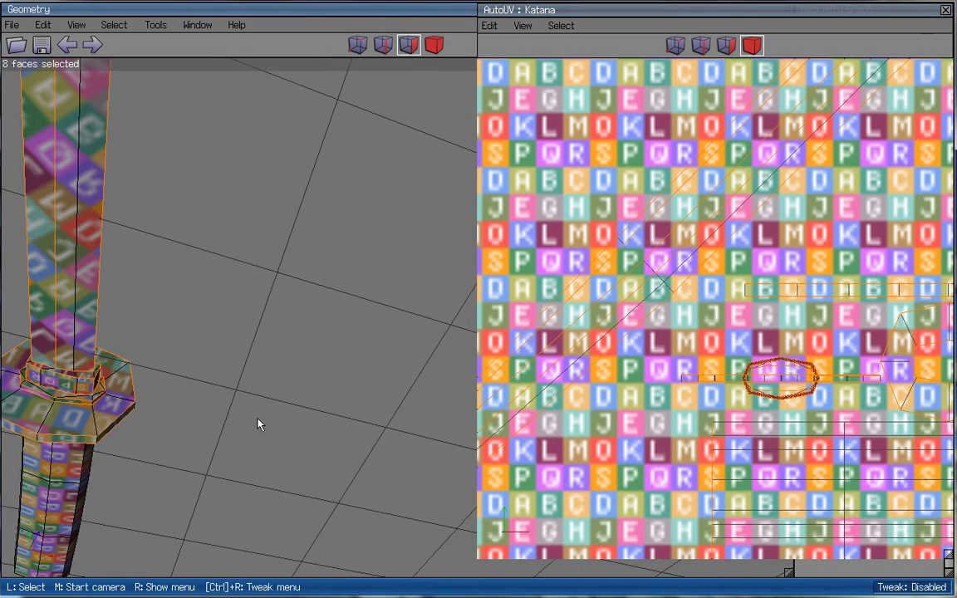
middle_click(342, 317)
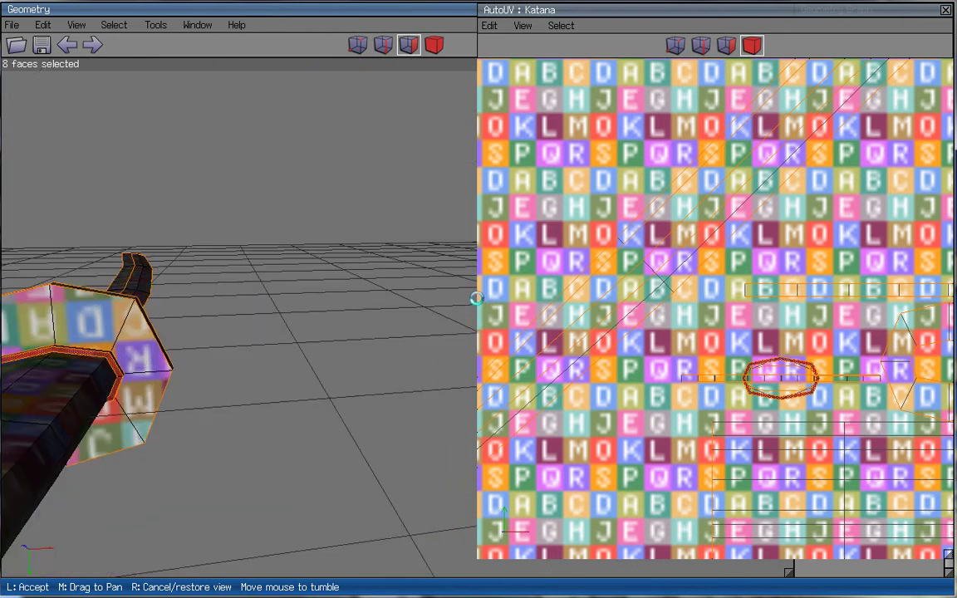
left_click(341, 316)
key("Left")
key("Left")
key("space")
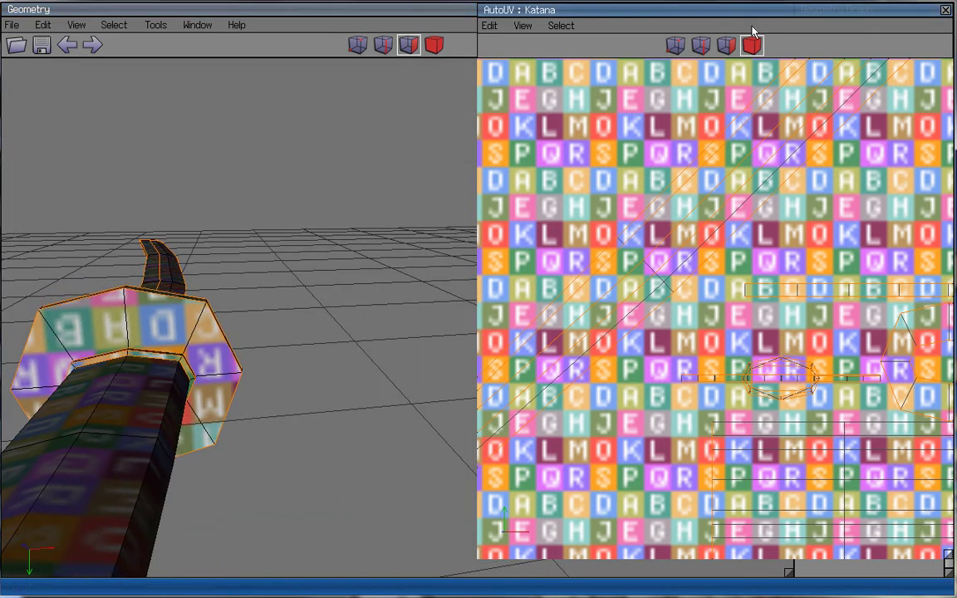
- Select two overlapping guard ring faces in face selection mode and examine where they lie on the katana model
scroll(796, 399, "up", 3)
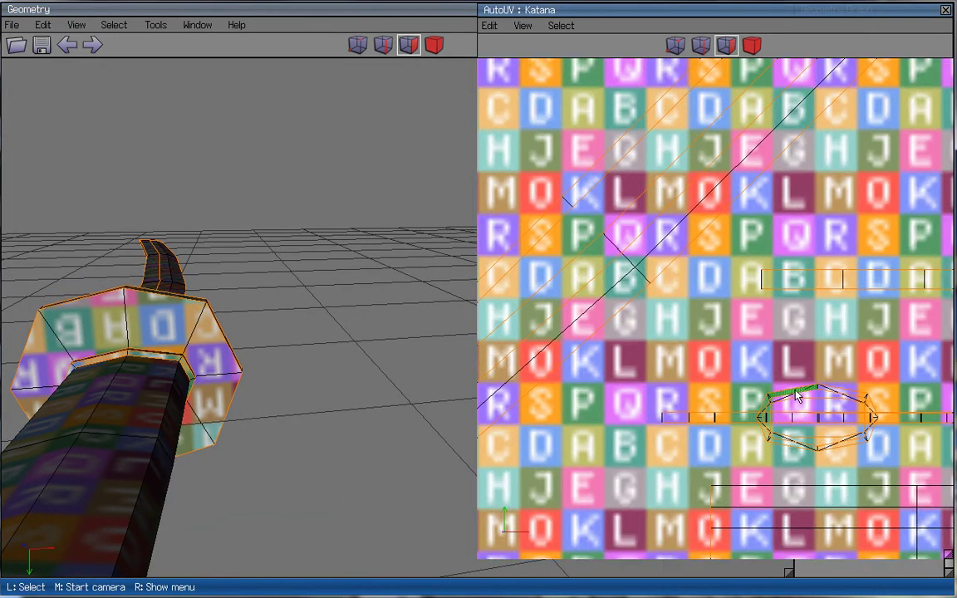
left_click(779, 403)
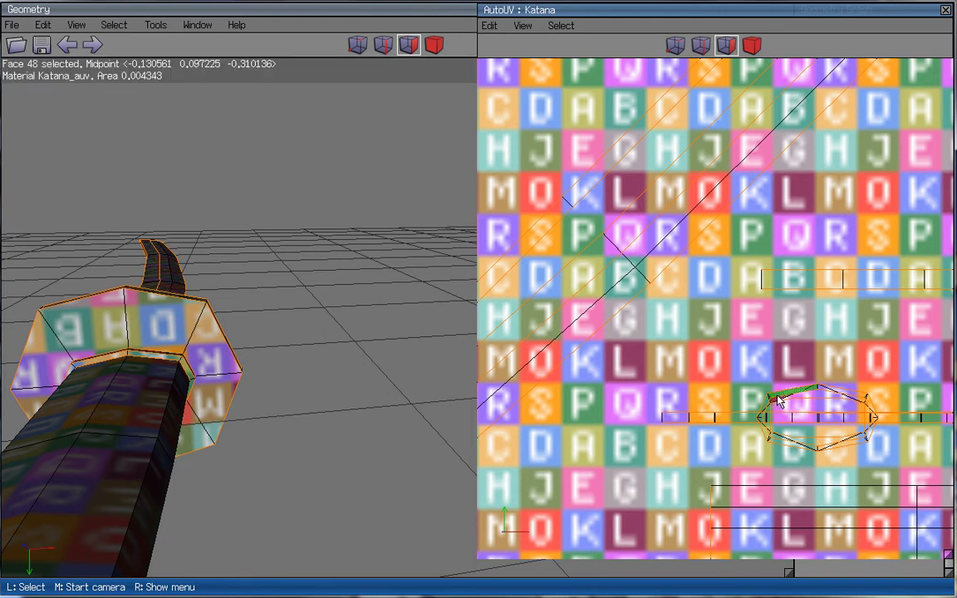
left_click(778, 399)
middle_click(335, 461)
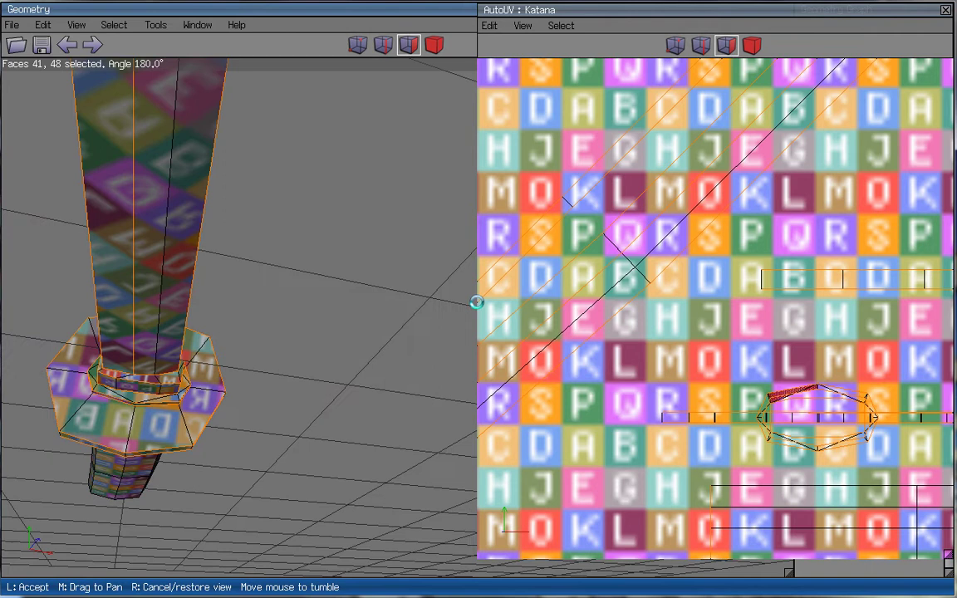
left_click(288, 374)
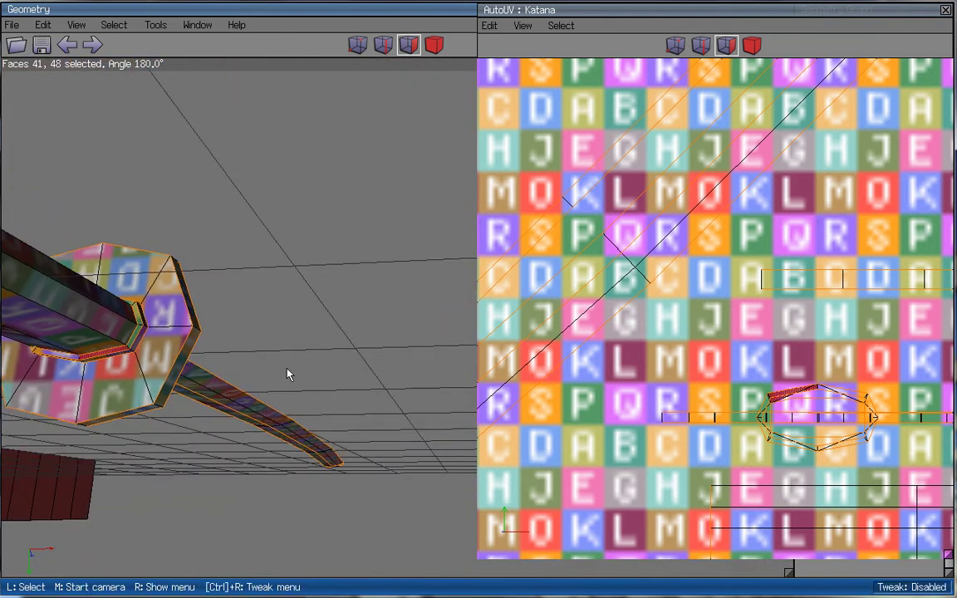
left_click(433, 47)
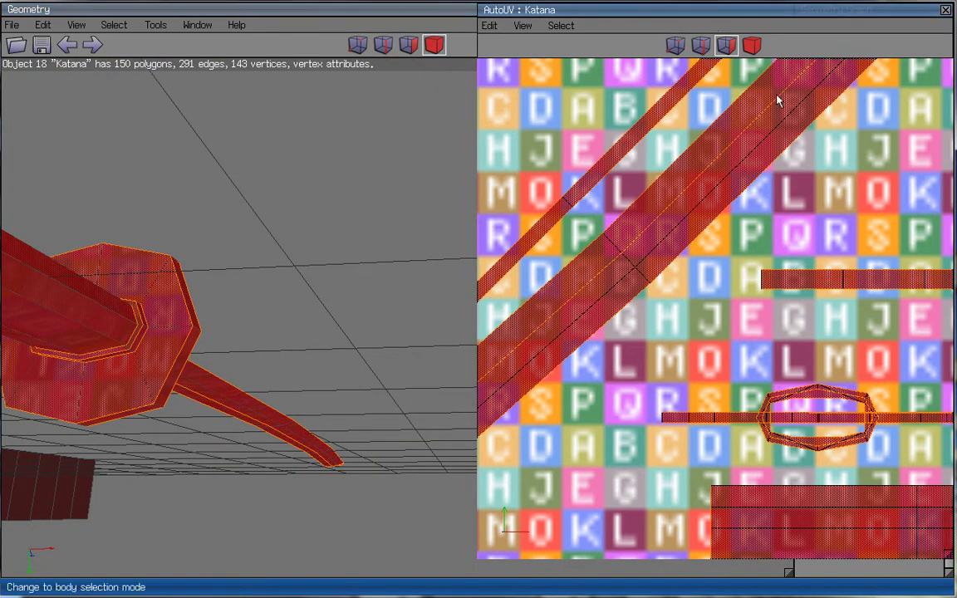
scroll(777, 100, "down", 2)
left_click(166, 354)
- Return to chart selection, select one guard ring chart and its matching thin strip, and flip them horizontally
left_click(750, 50)
left_click(821, 379)
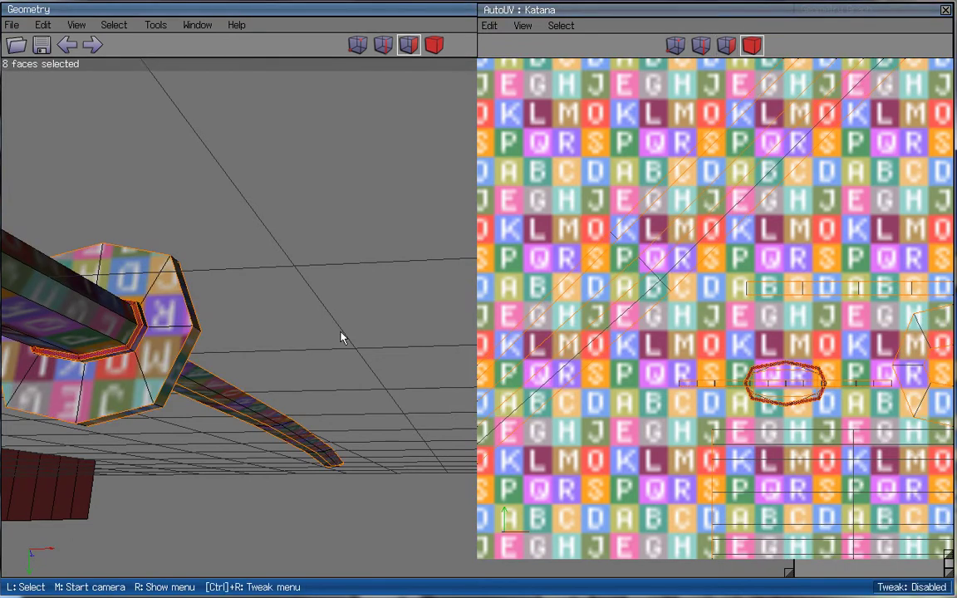
middle_click(306, 300)
left_click(306, 300)
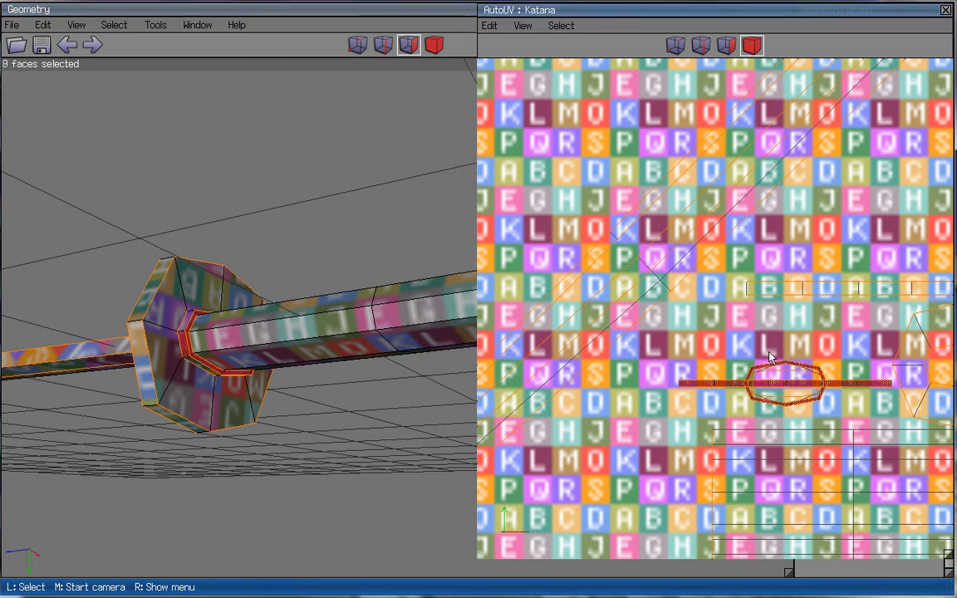
right_click(807, 328)
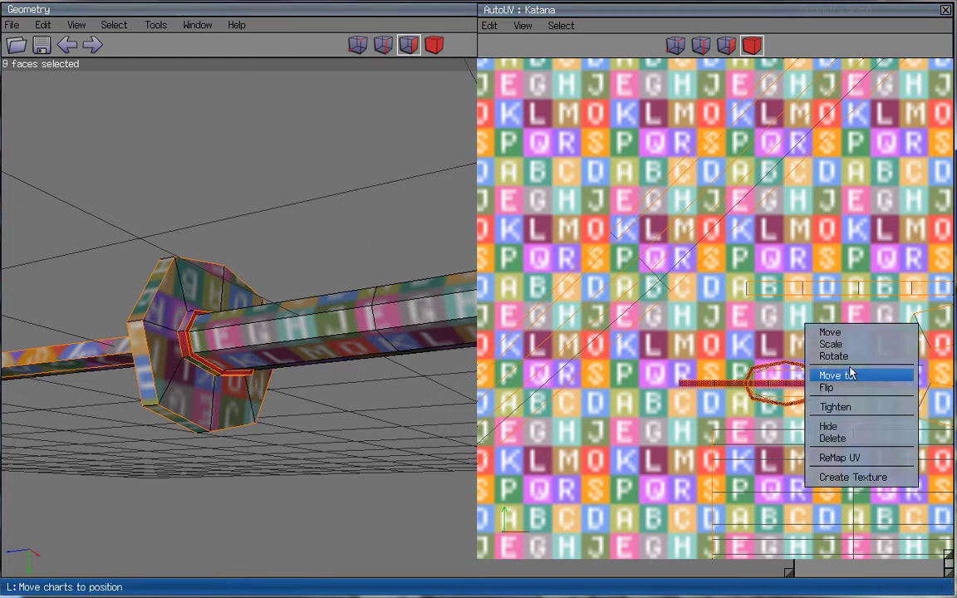
left_click(886, 386)
left_click(888, 380)
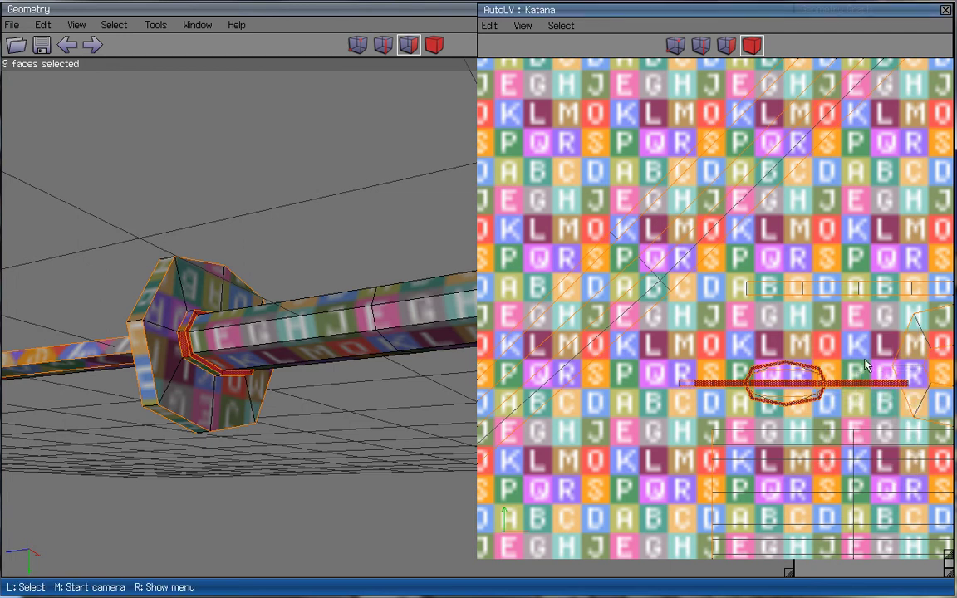
- Add the remaining guard ring and strip charts to the selection and move them all to the texture area's center
left_click(842, 382)
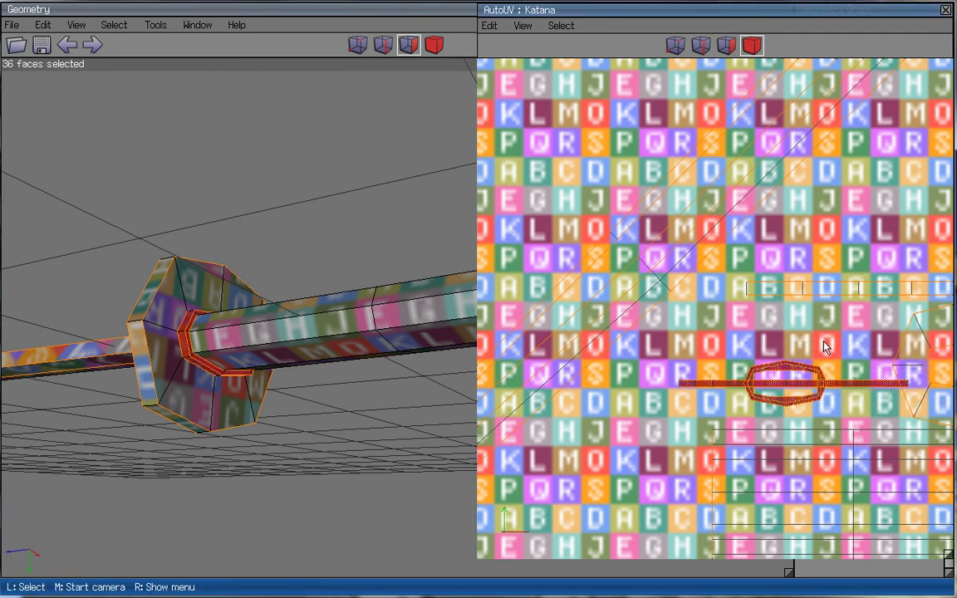
right_click(827, 331)
left_click(793, 365)
left_click(893, 355)
scroll(894, 355, "down", 2)
- Move the guard ring and strip charts freely about 0.08 right and 0.25 down, just above the grip chart, and deselect them
right_click(736, 179)
left_click(743, 185)
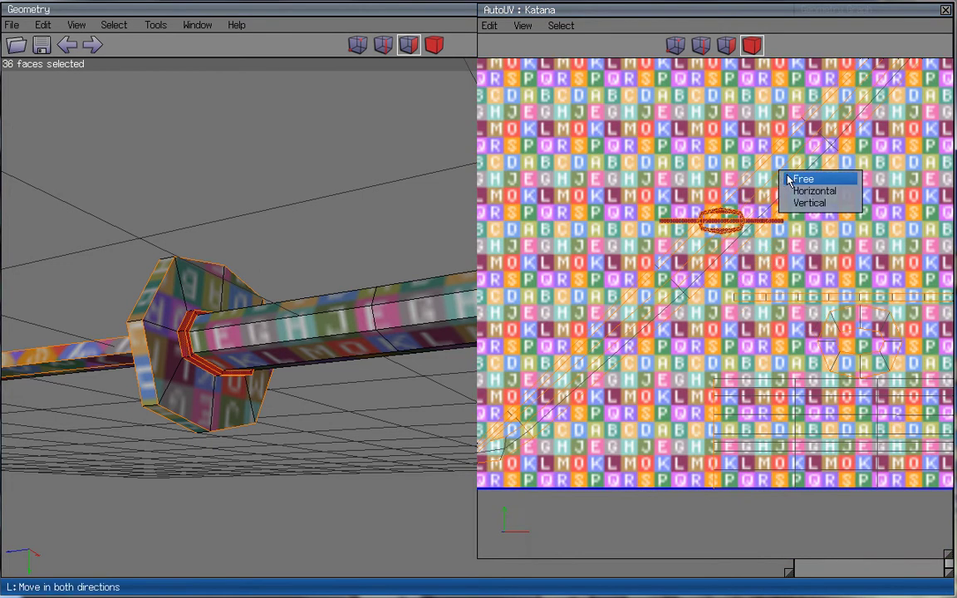
left_click(799, 182)
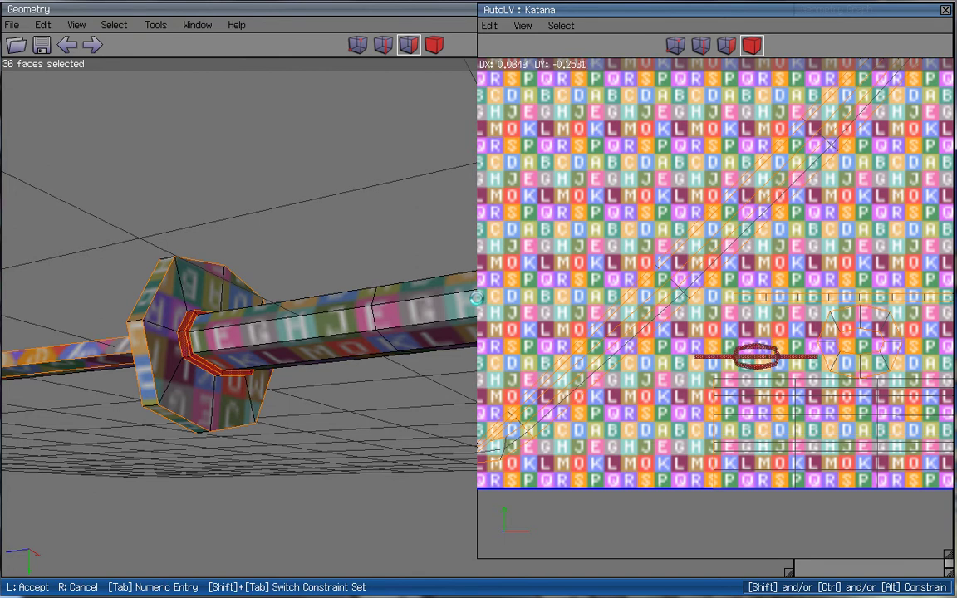
left_click(476, 297)
scroll(772, 357, "up", 2)
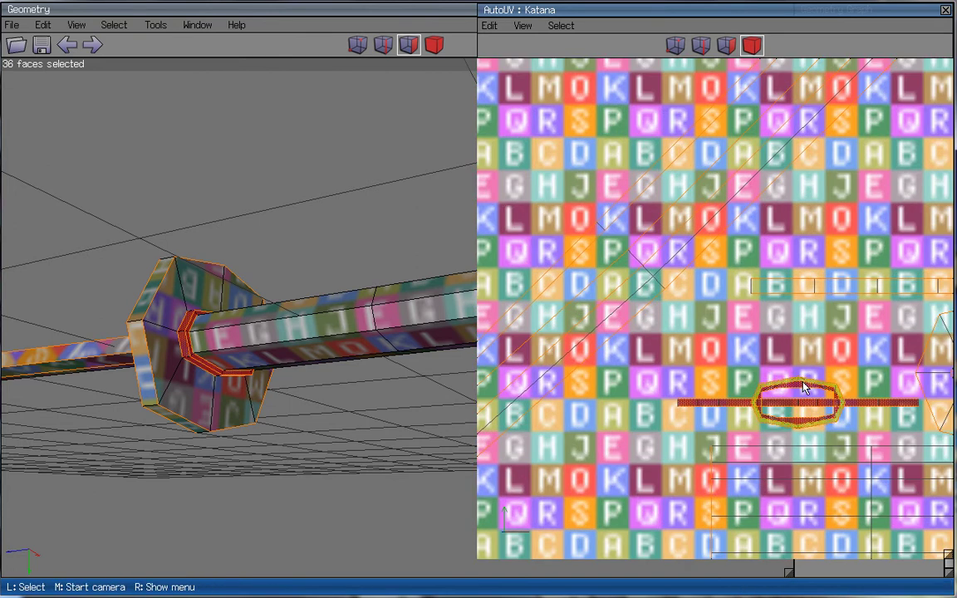
scroll(813, 353, "down", 1)
scroll(812, 353, "up", 3)
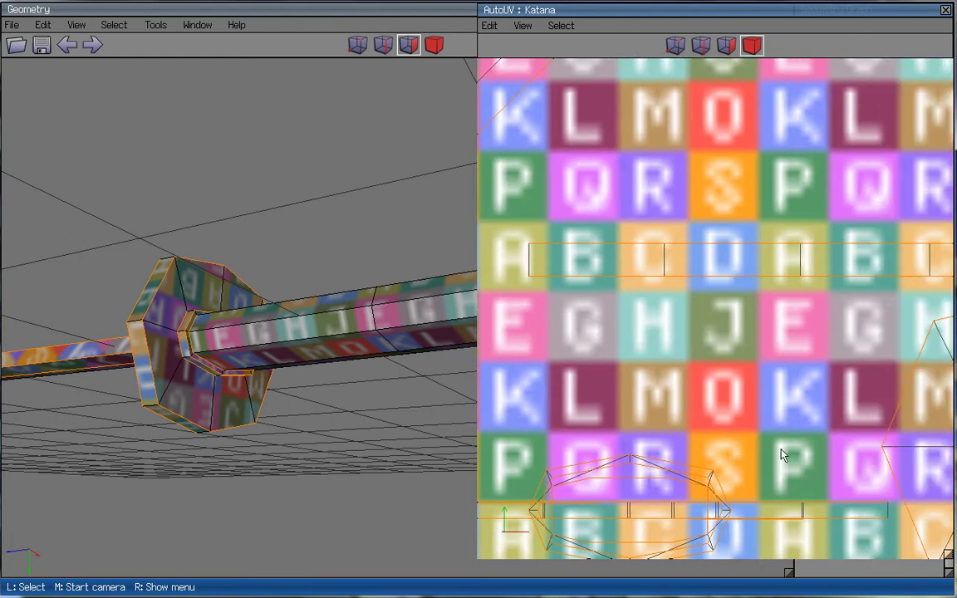
- Select the thin guard strip charts and move them vertically up about 0.03, clear of the small ring charts
left_click(787, 448)
right_click(786, 383)
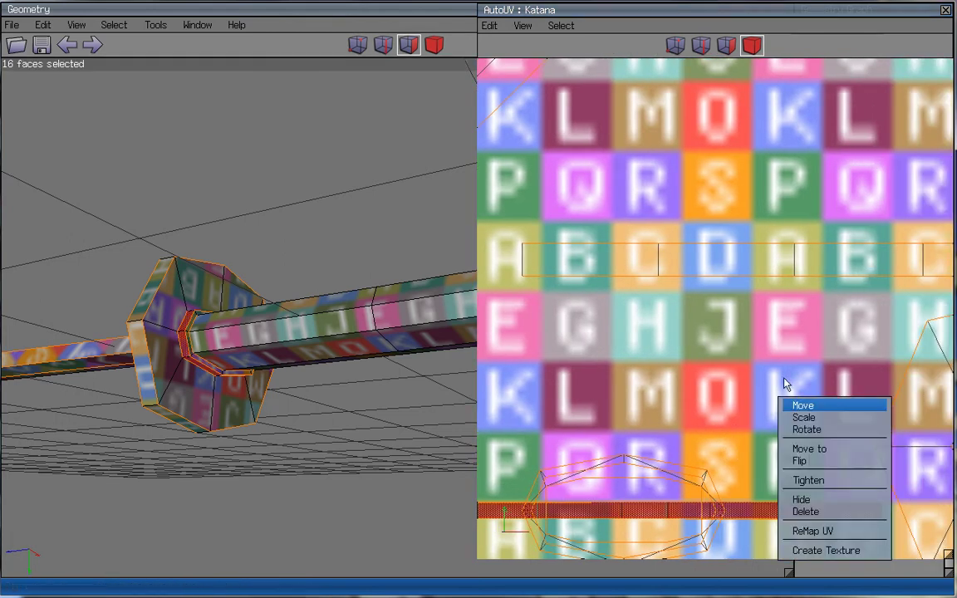
left_click(823, 412)
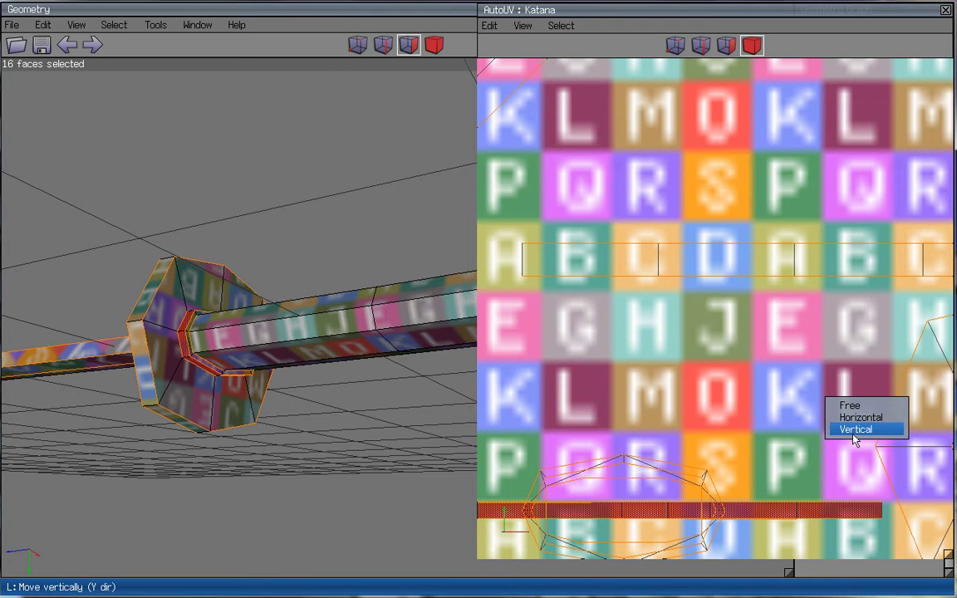
left_click(855, 431)
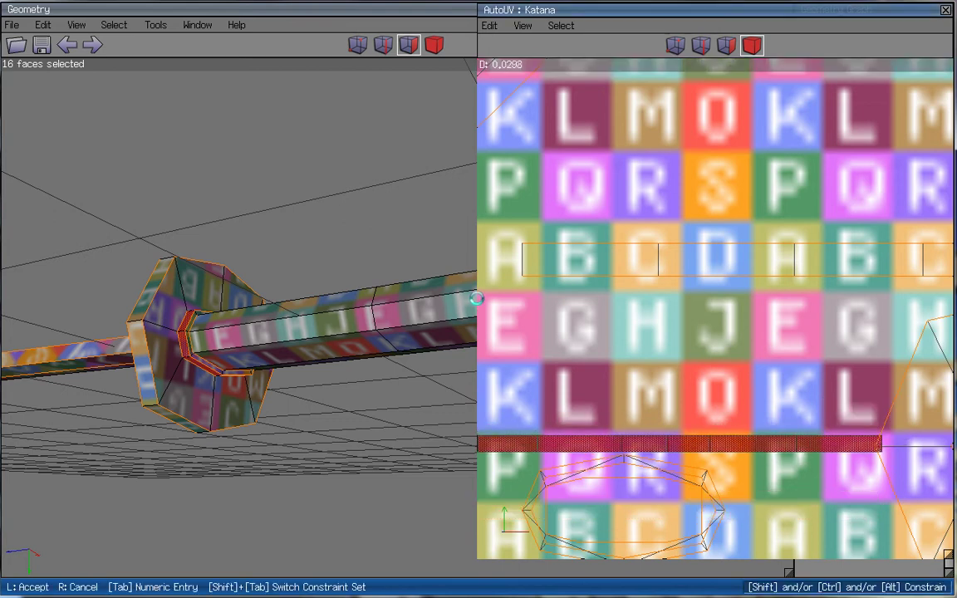
left_click(858, 439)
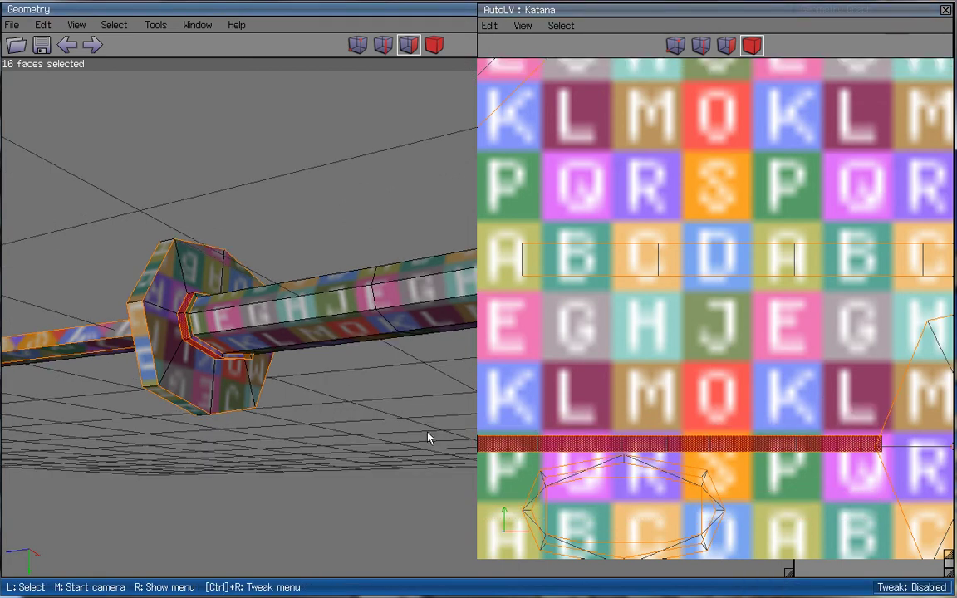
- Move the thin strip charts horizontally slightly left, clear of the large guard chart
middle_click(266, 458)
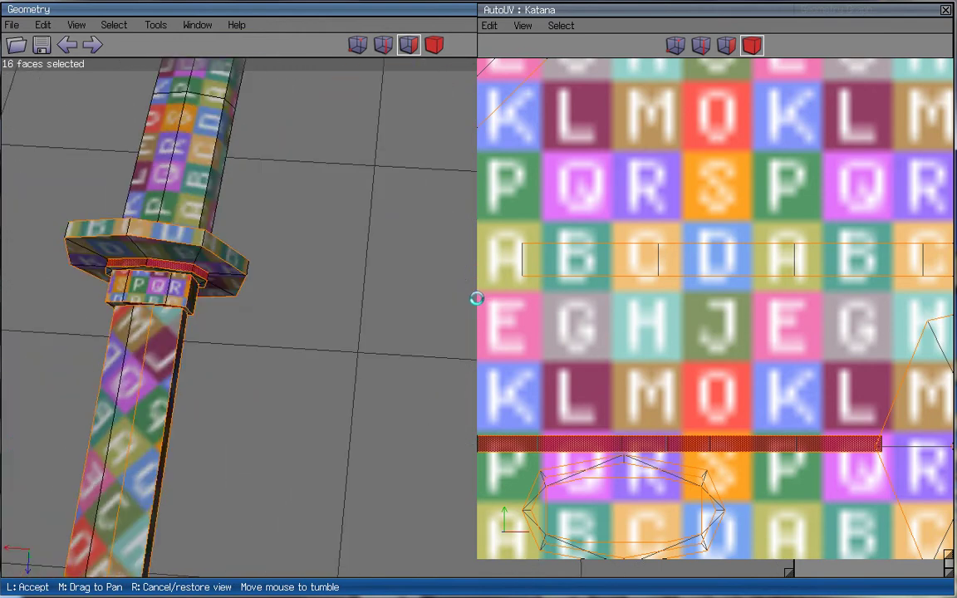
left_click(810, 443)
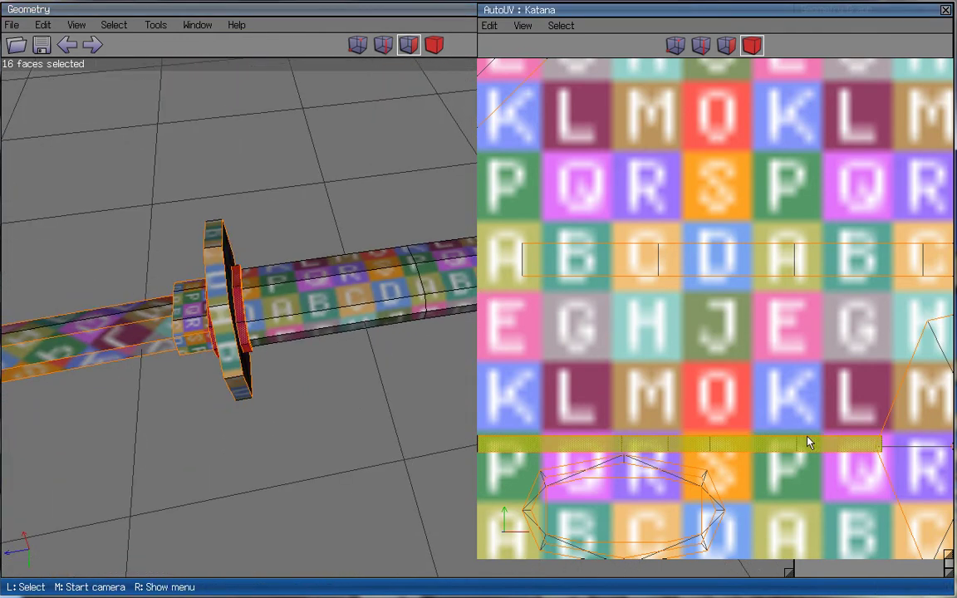
scroll(810, 443, "down", 3)
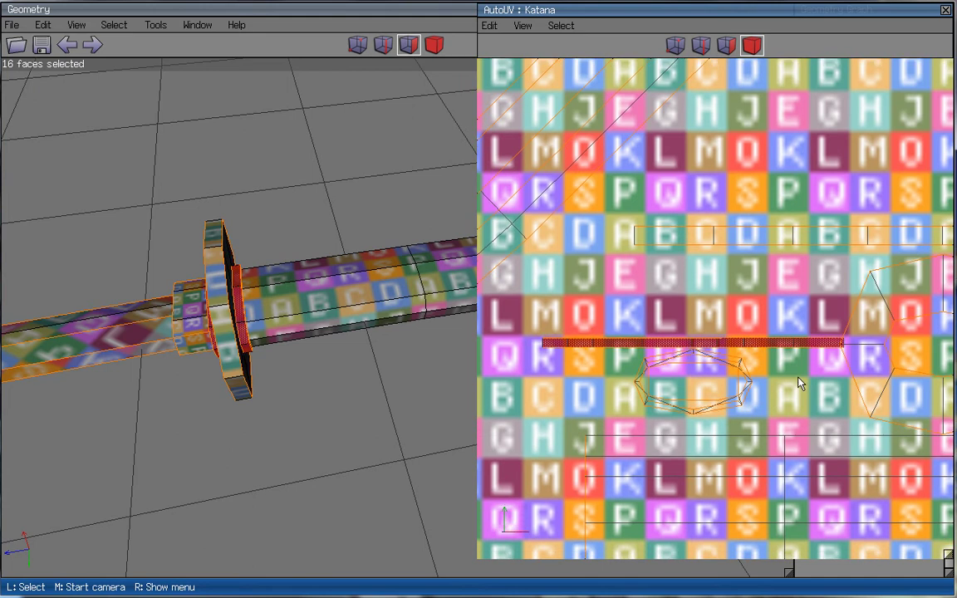
scroll(800, 384, "up", 2)
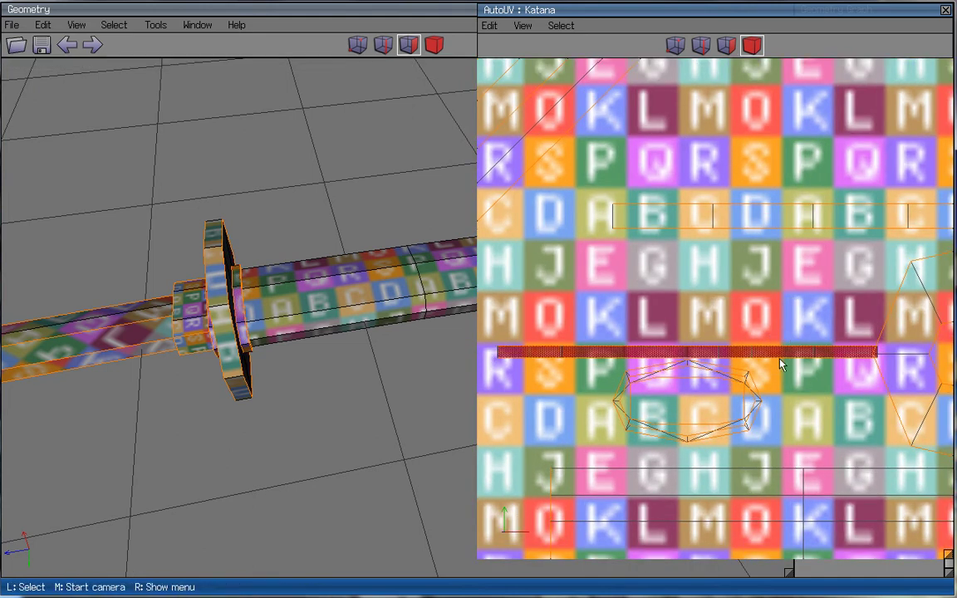
left_click(781, 363)
right_click(818, 298)
left_click(831, 300)
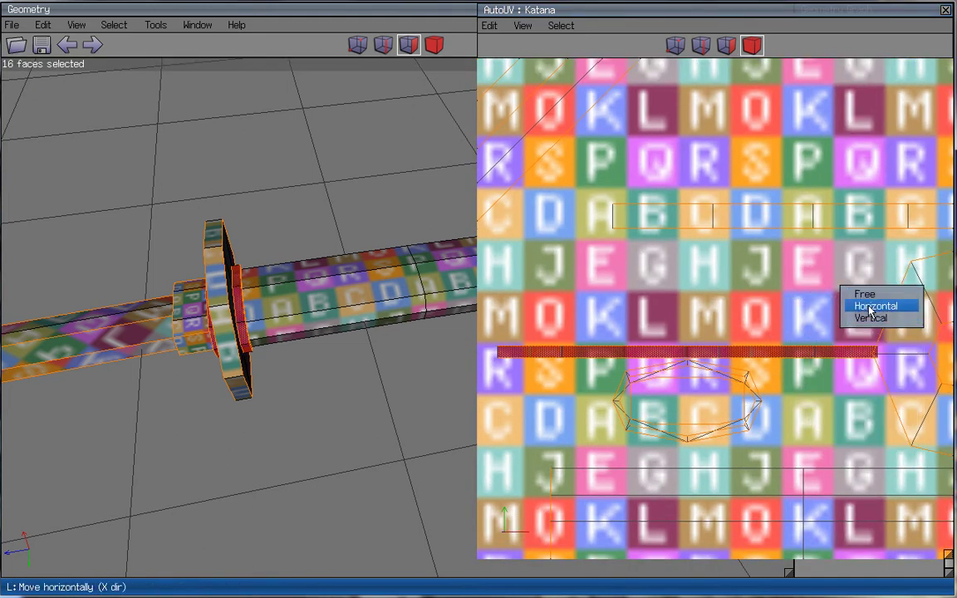
left_click(873, 306)
left_click(871, 305)
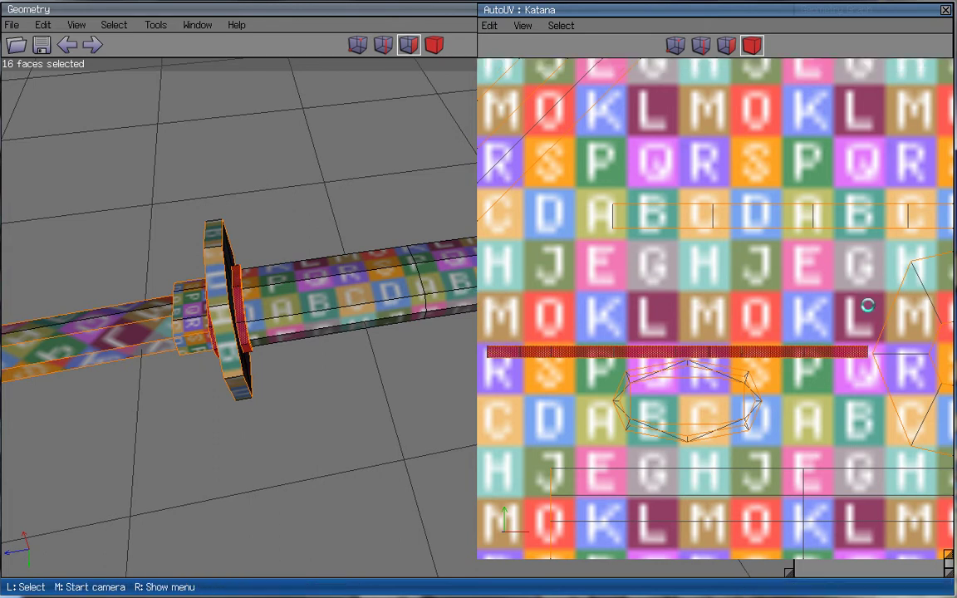
- Move the small ring charts horizontally about 0.07 right, between the strips and the grip chart, and deselect them
left_click(741, 420)
right_click(792, 386)
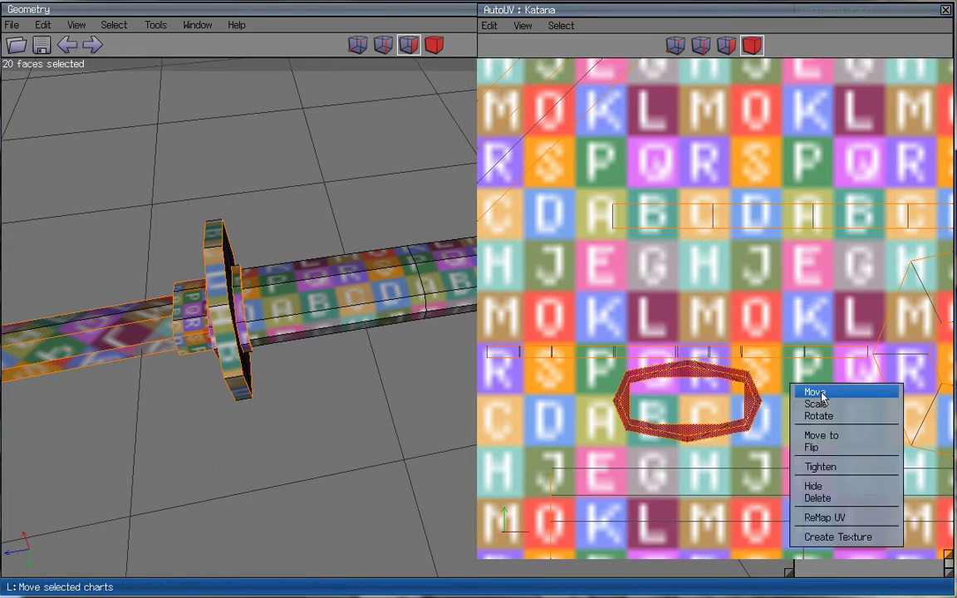
left_click(821, 394)
left_click(861, 400)
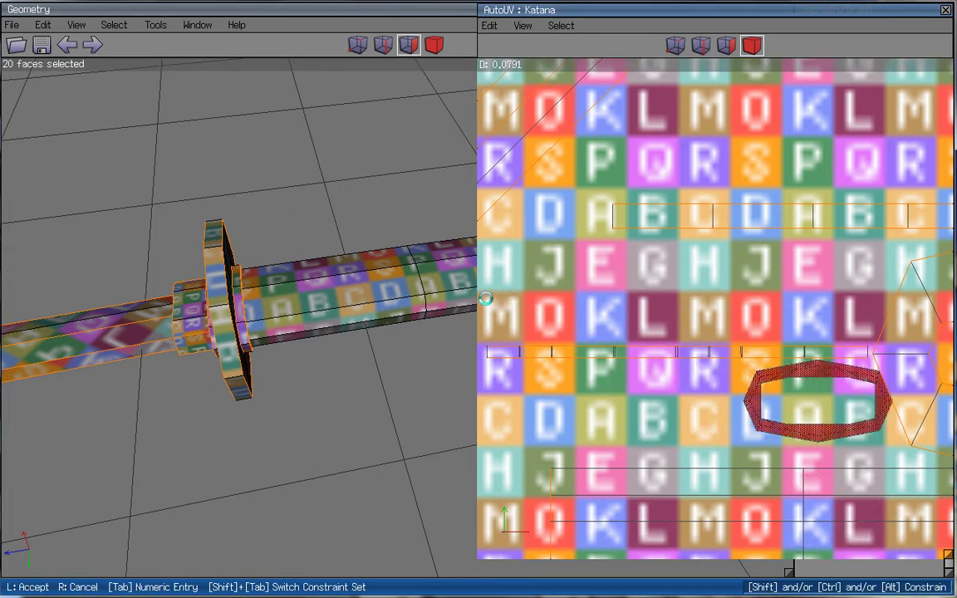
left_click(822, 432)
left_click(821, 428)
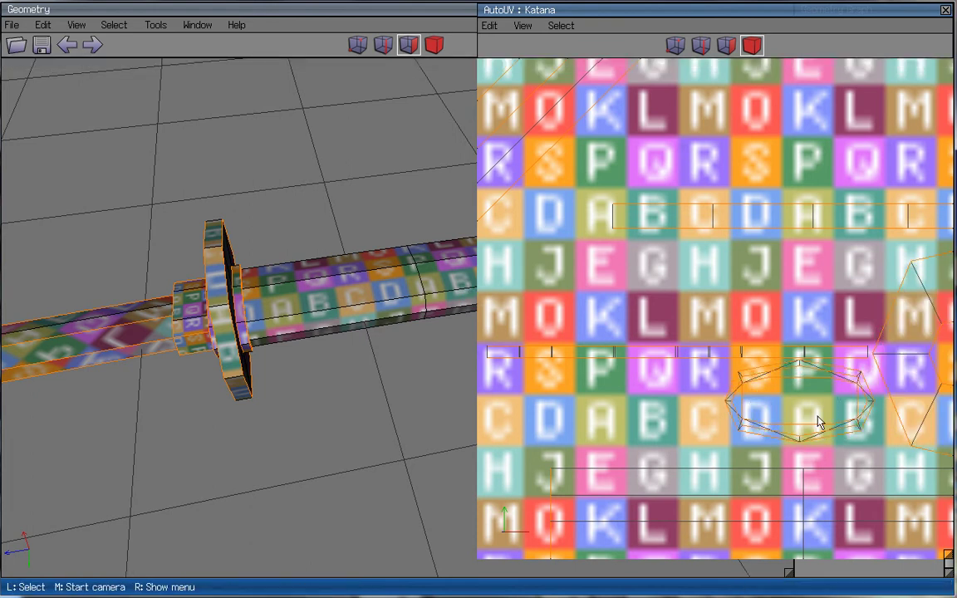
- Select every UV chart of the katana in the texture area
scroll(822, 415, "down", 4)
key("Up")
key("Up")
key("Up")
key("Up")
key("Up")
key("Up")
key("Up")
key("Up")
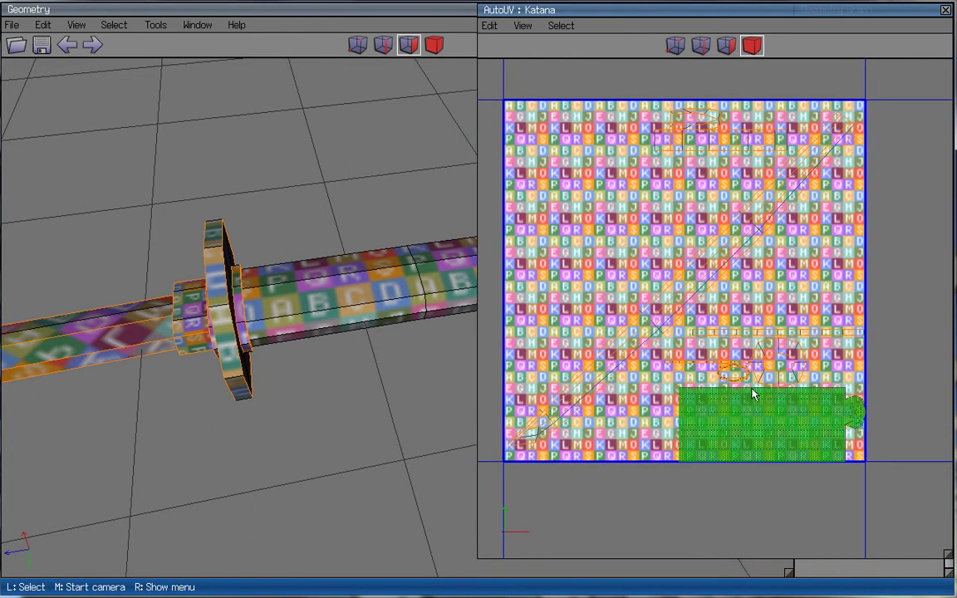
left_click_drag(671, 99, 856, 534)
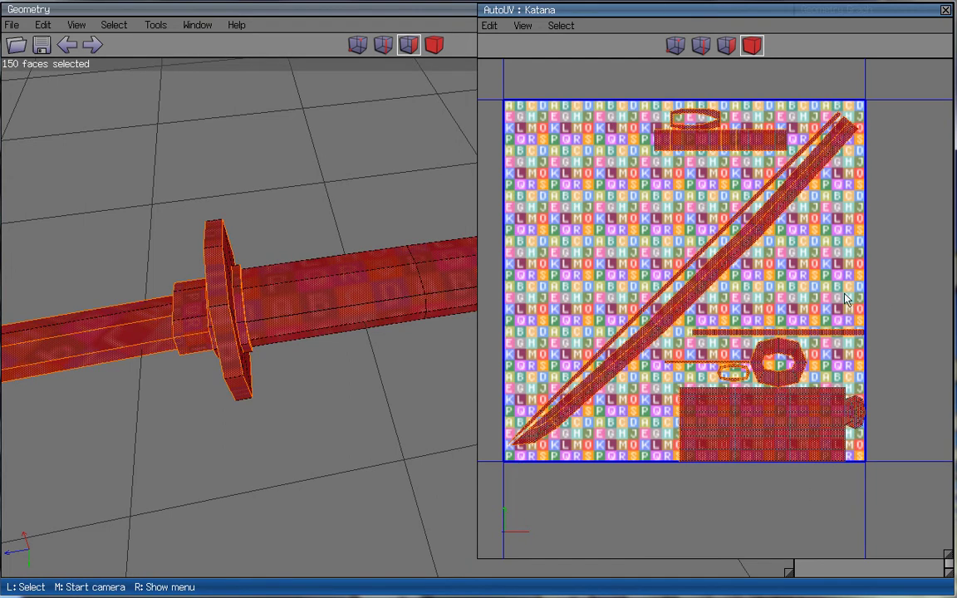
- Start Create Texture for the selected charts, set render passes 1 and 2 to None, and check the background pass's options
right_click(761, 293)
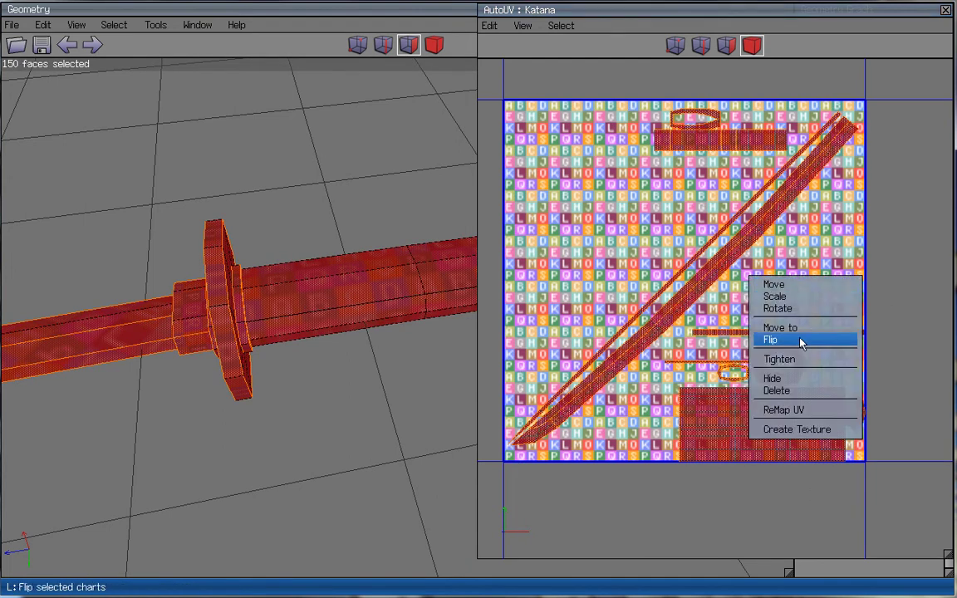
left_click(818, 430)
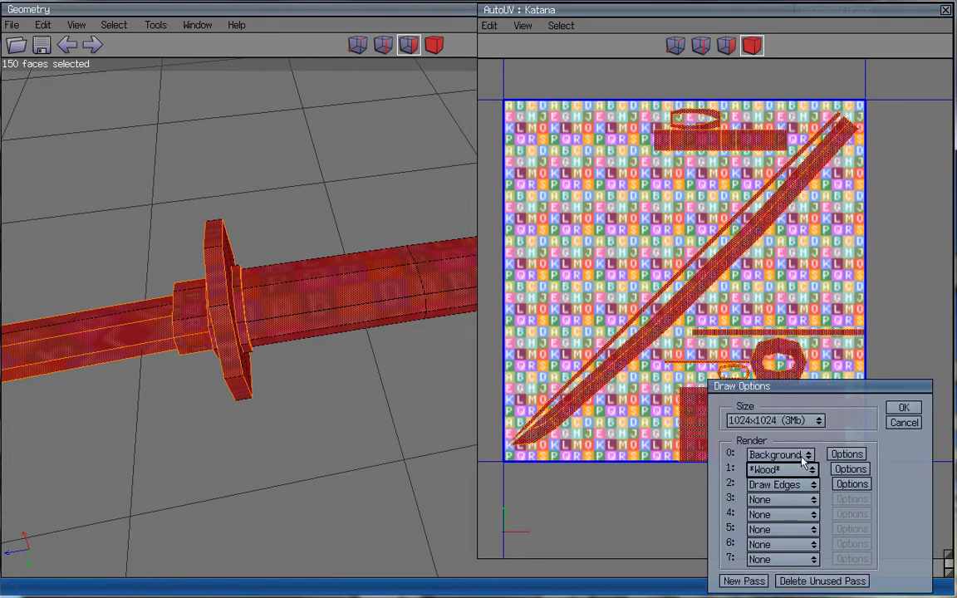
left_click(803, 467)
left_click(764, 396)
left_click(799, 487)
left_click(769, 469)
left_click(846, 454)
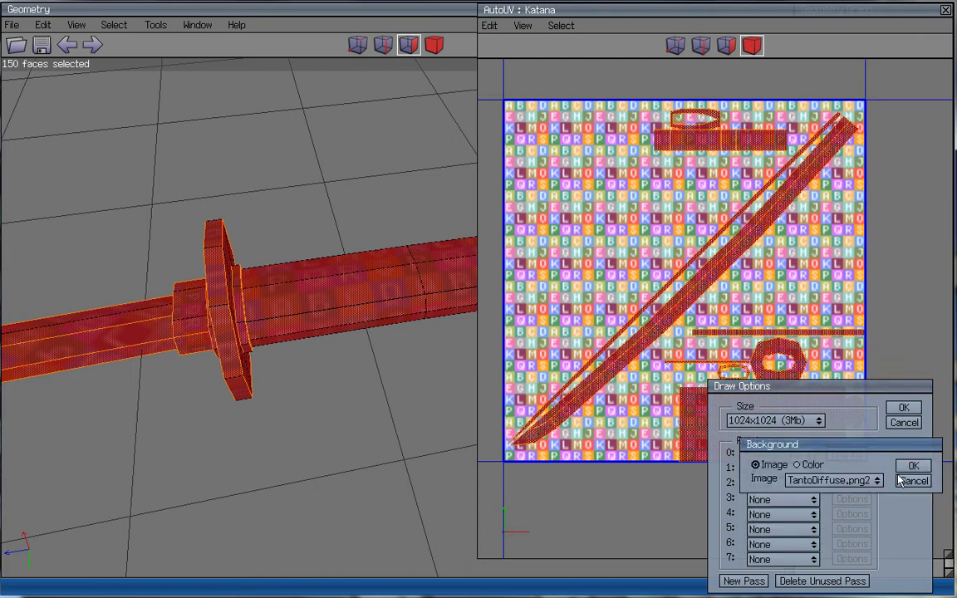
left_click(829, 470)
left_click(847, 467)
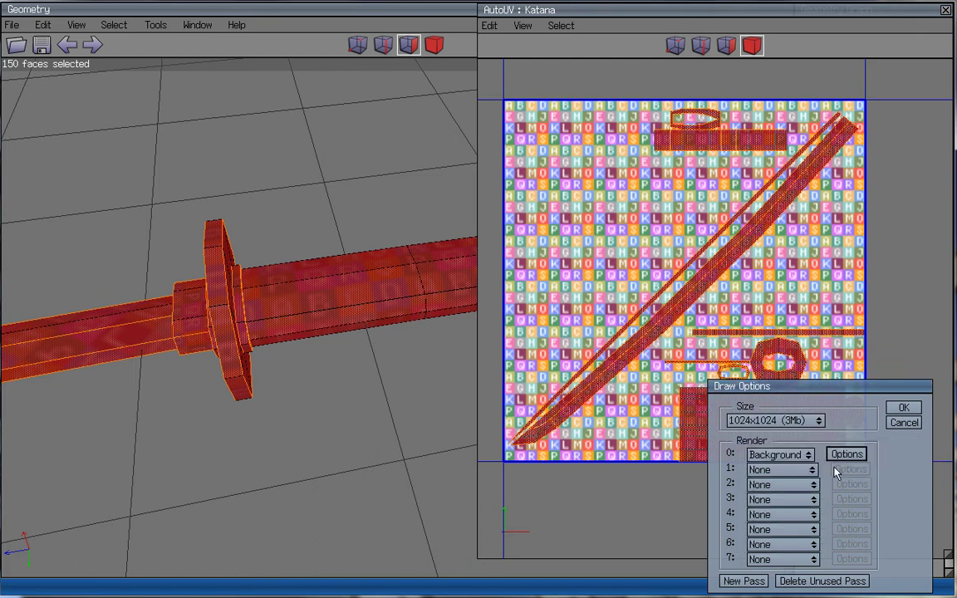
- Set render pass 1 to Draw Edges with Draw Border Edges, black edge color and an edge width of 1.0
left_click(813, 470)
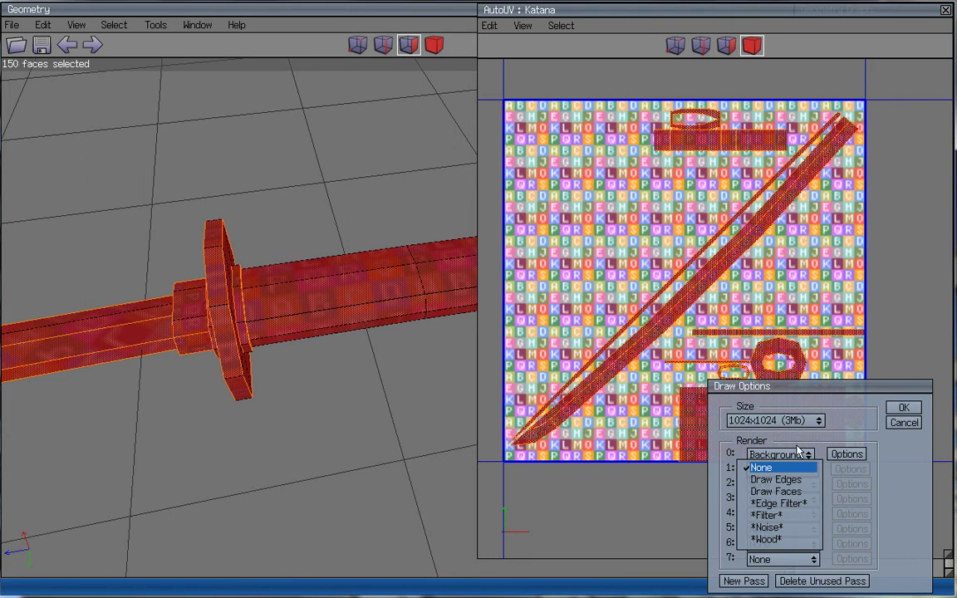
left_click(775, 479)
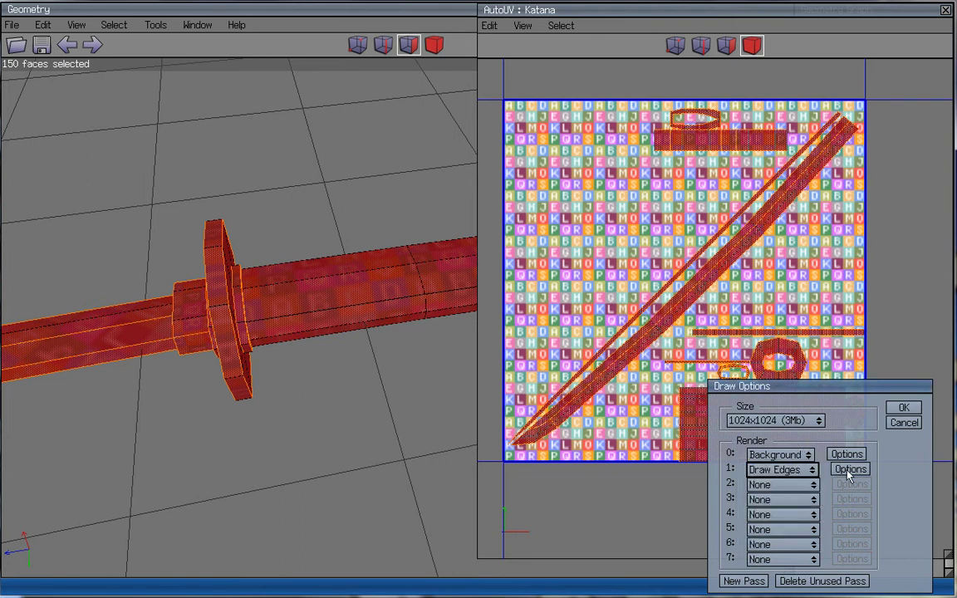
left_click(849, 471)
left_click(752, 497)
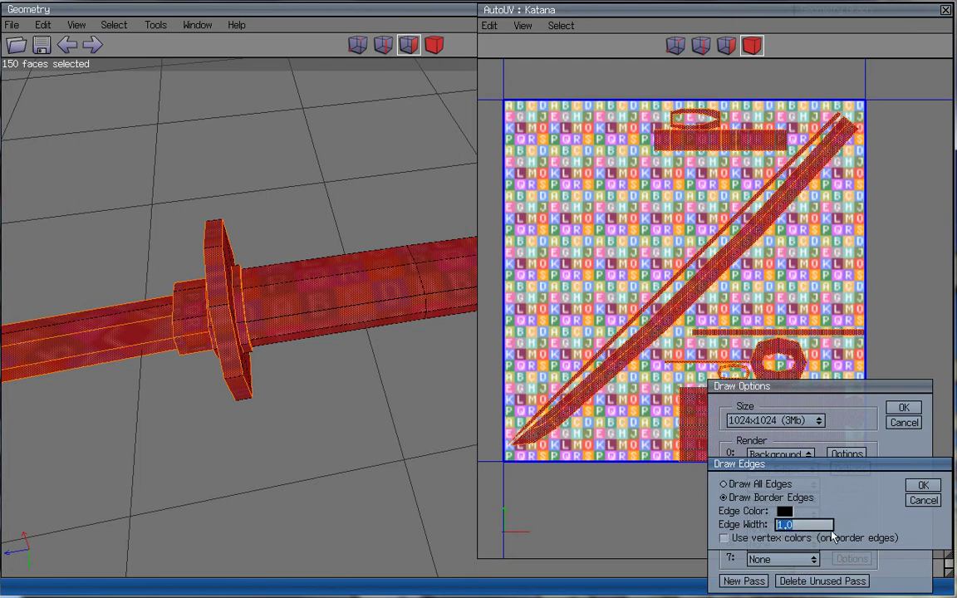
left_click(923, 486)
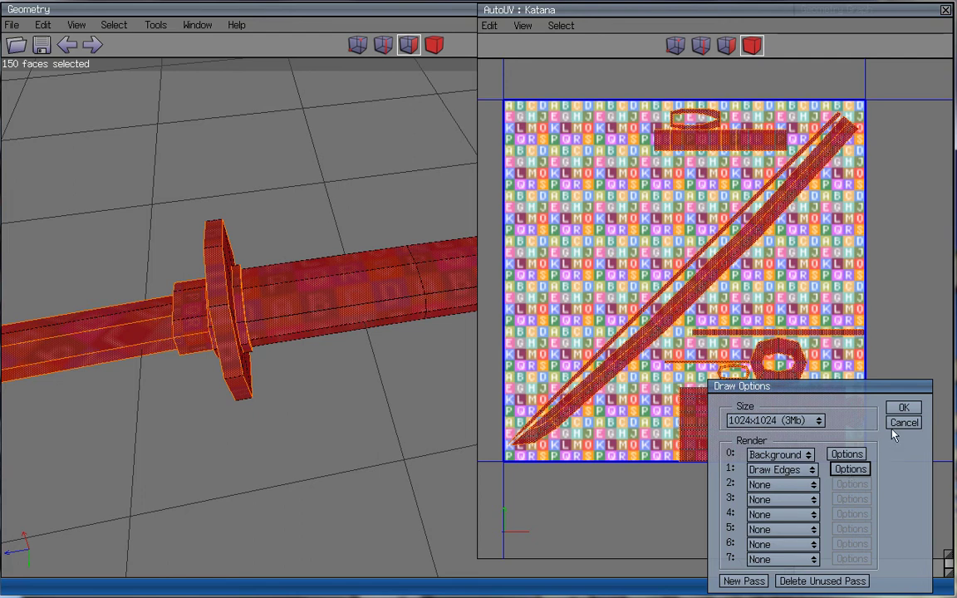
- Keep pass 2 at None, generate the 1024x1024 texture and deselect all charts
left_click(781, 484)
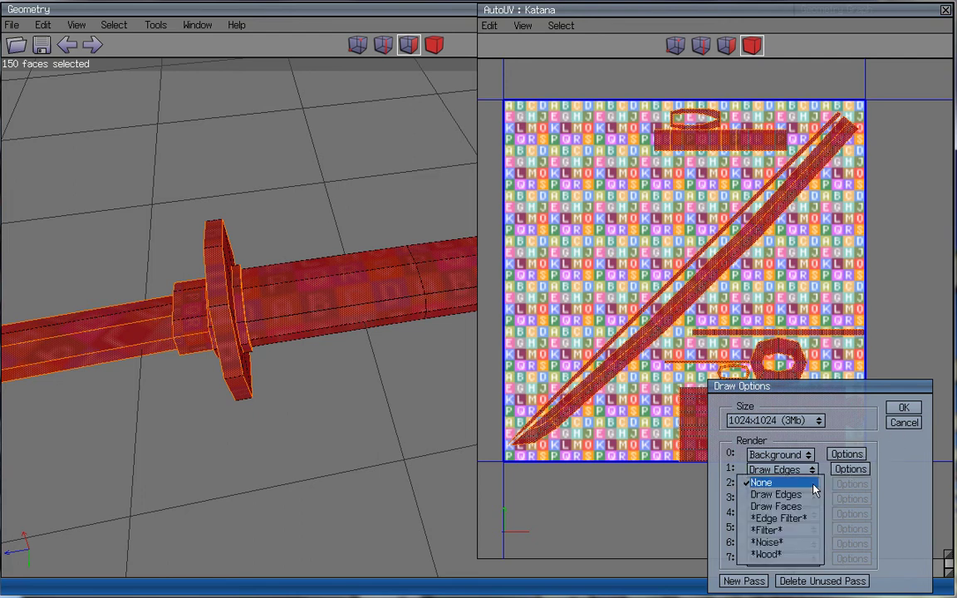
left_click(813, 485)
left_click(905, 410)
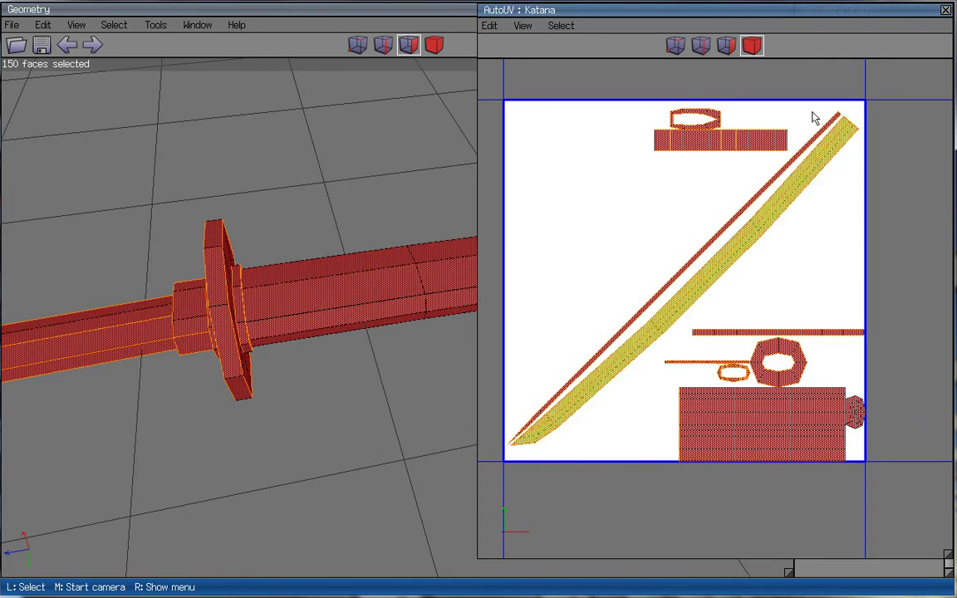
left_click(490, 539)
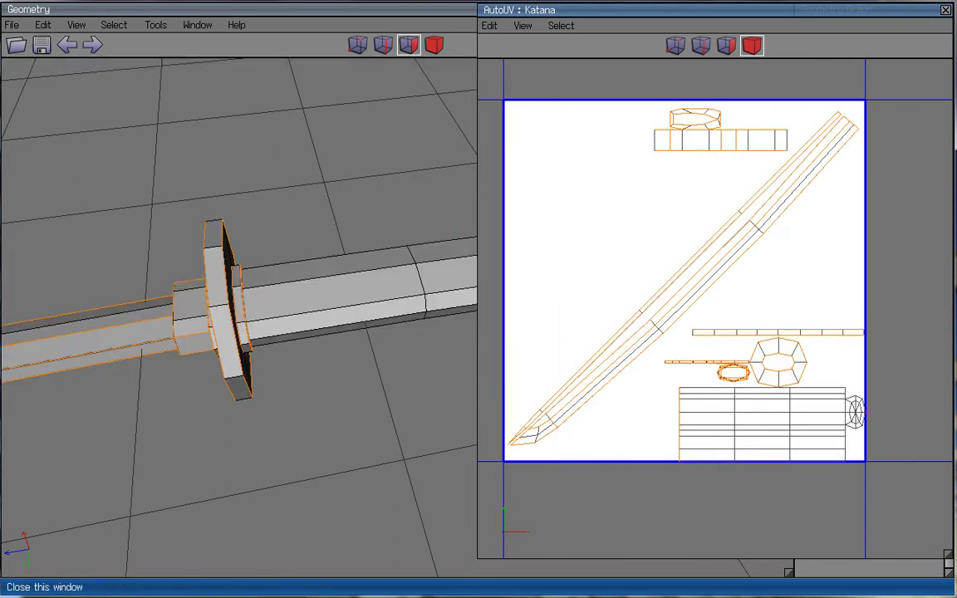
- Close the katana's UV editing window and display the model with smooth shading
left_click(946, 10)
middle_click(520, 363)
left_click(576, 385)
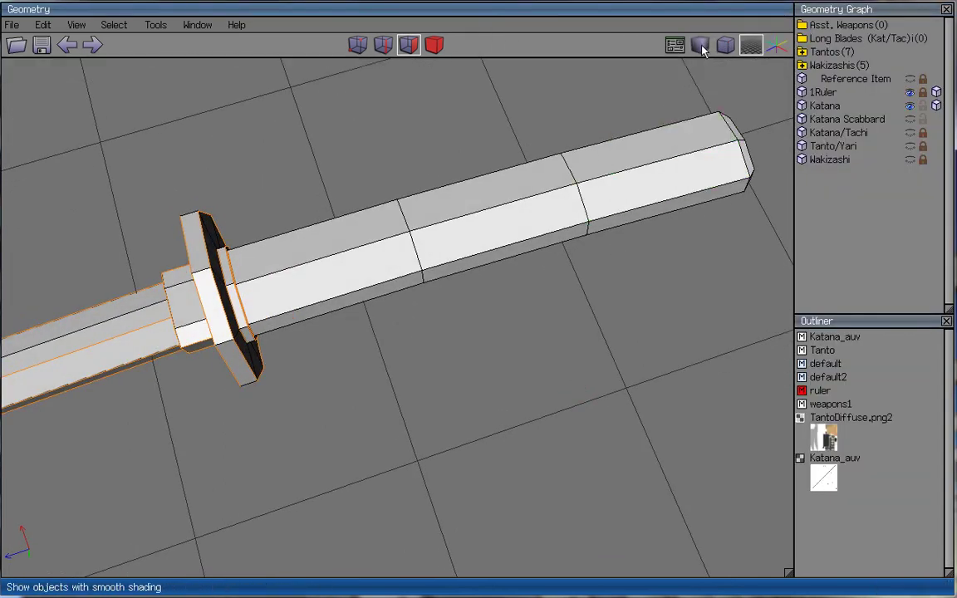
left_click(701, 48)
- Examine the smooth-shaded katana's blade, guard and grip from several angles
scroll(498, 365, "down", 3)
middle_click(420, 439)
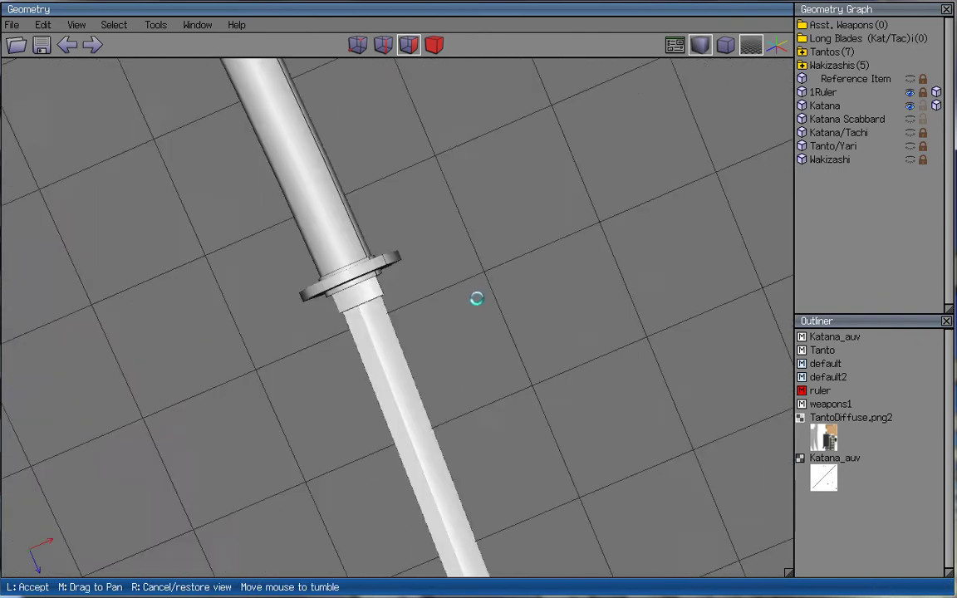
left_click(476, 299)
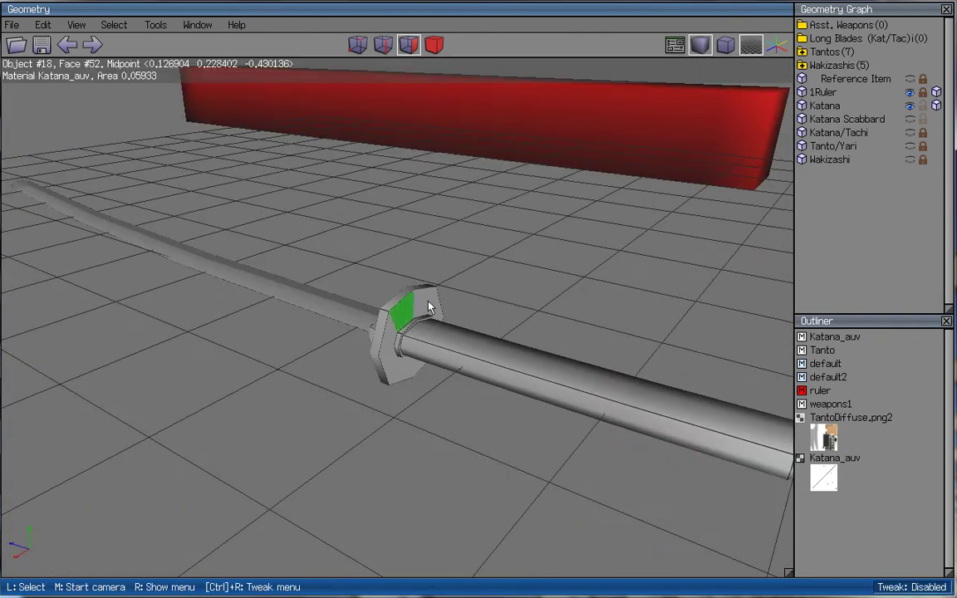
scroll(428, 308, "down", 3)
scroll(541, 427, "up", 5)
middle_click(476, 297)
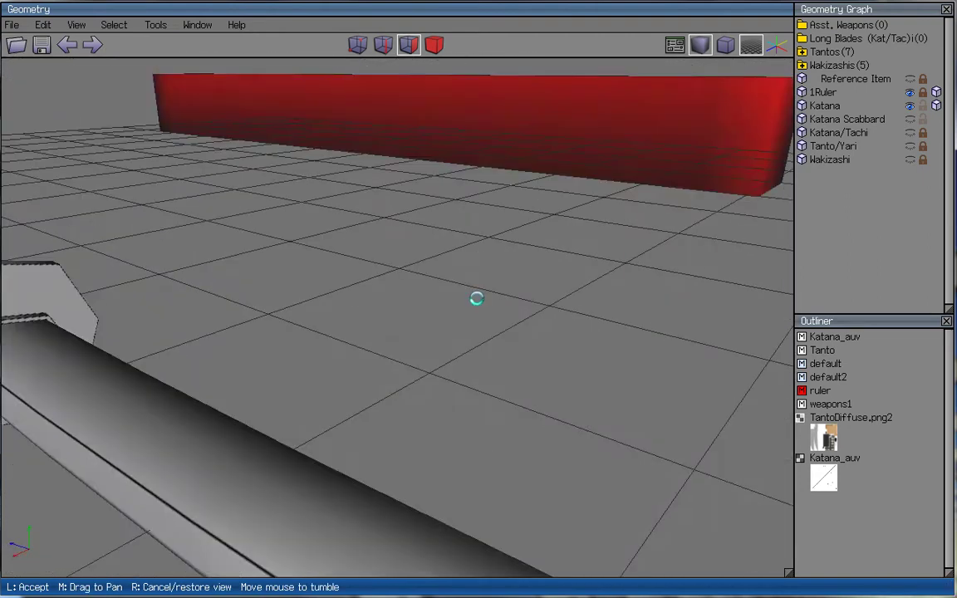
left_click(476, 299)
middle_click(559, 322)
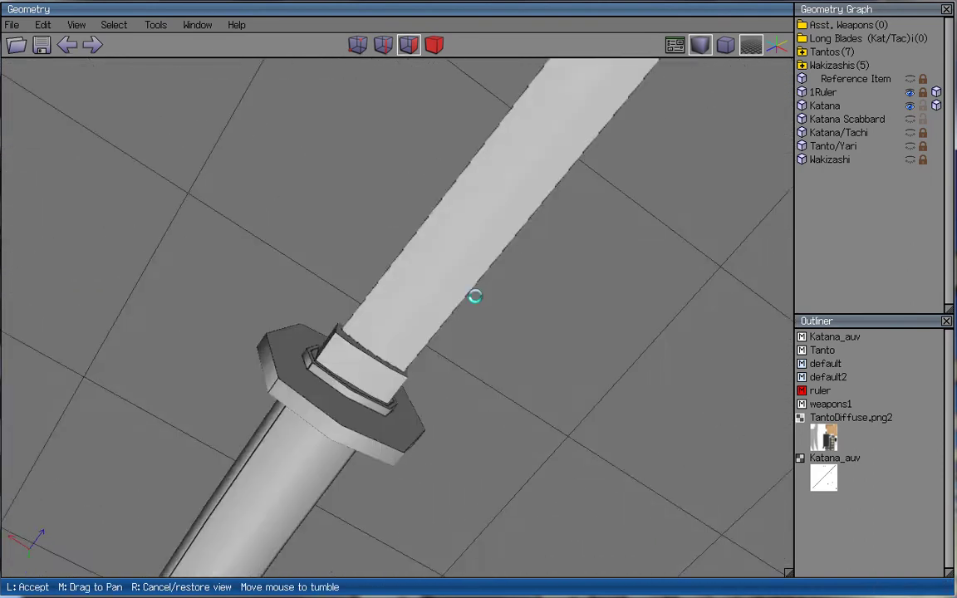
left_click(476, 298)
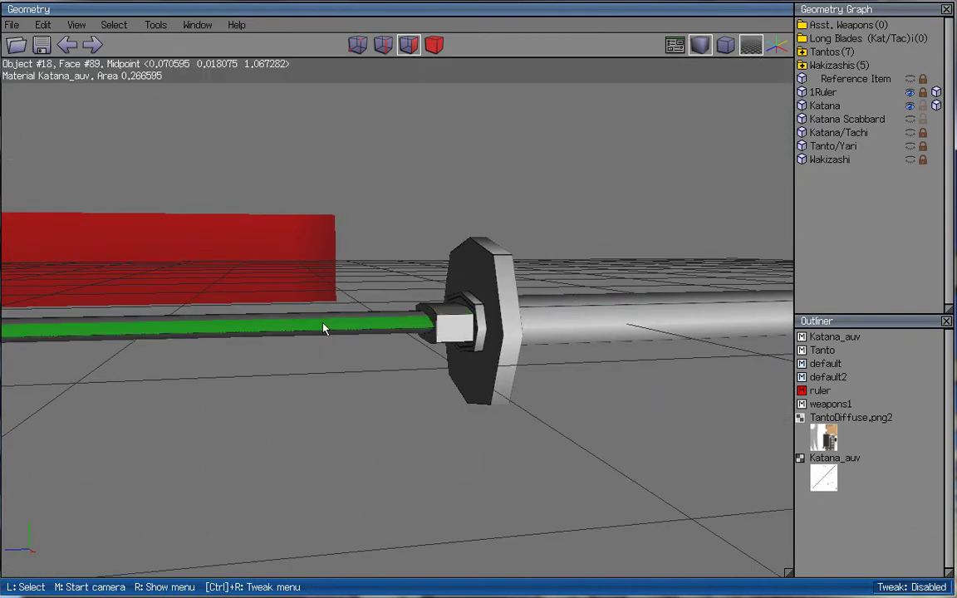
scroll(404, 216, "down", 5)
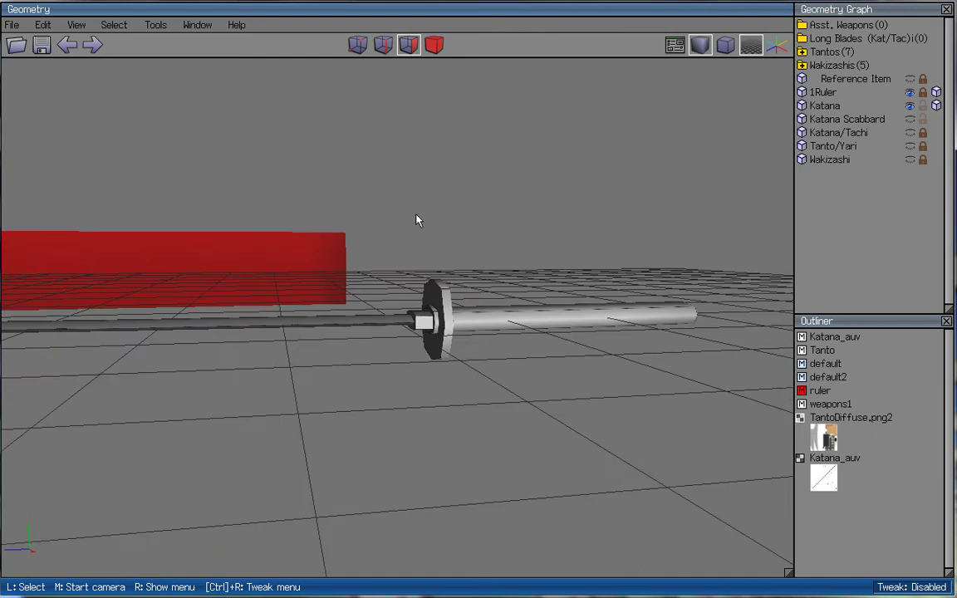
- Make the Katana Scabbard object visible along with the katana
middle_click(609, 406)
left_click(621, 428)
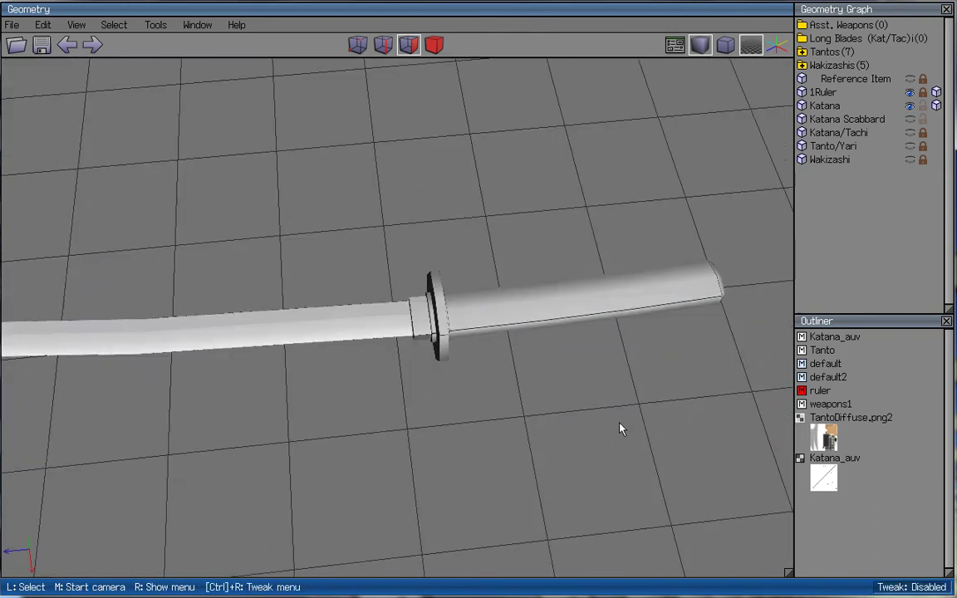
left_click(910, 119)
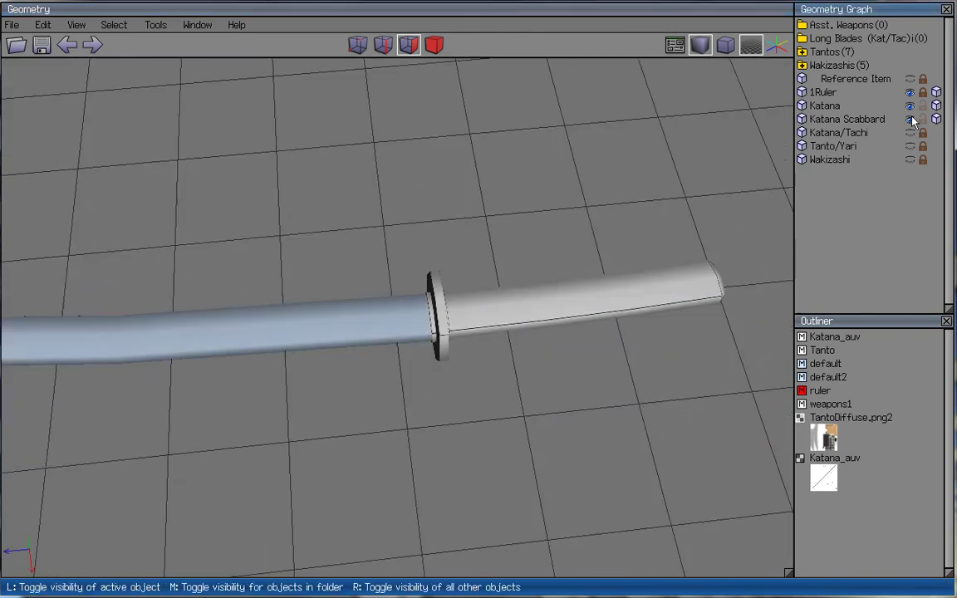
- Select the whole Katana Scabbard body and open its UV mapping segmentation
left_click(434, 45)
left_click(332, 316)
right_click(332, 317)
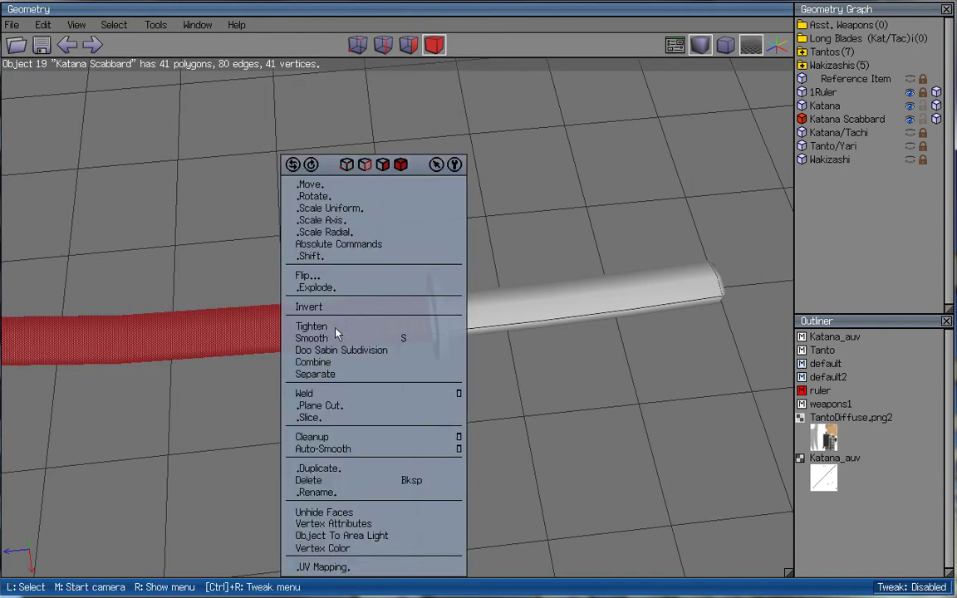
left_click(386, 568)
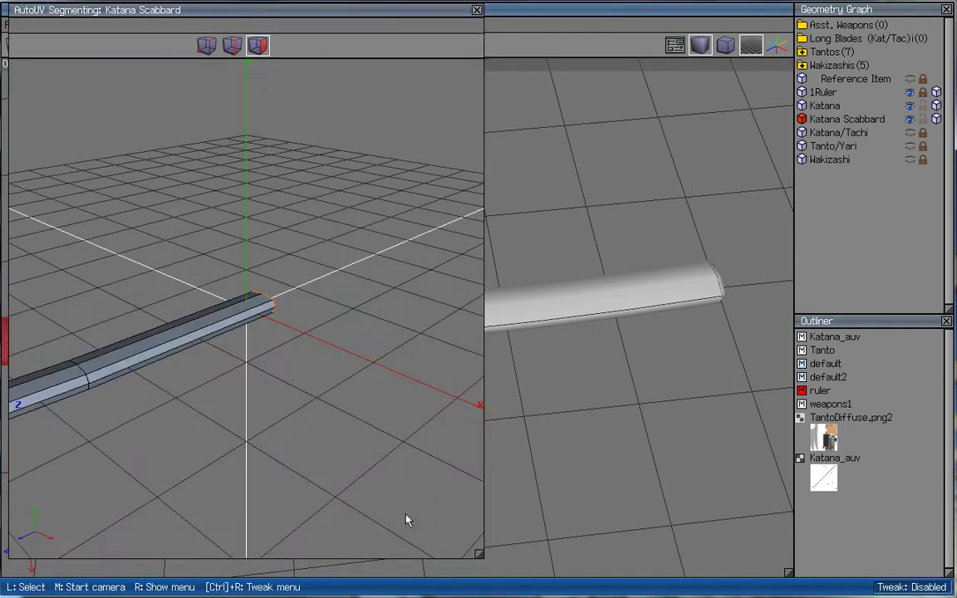
- Clear the cut marks from all of the scabbard's edges
middle_click(478, 305)
left_click(308, 75)
left_click(232, 45)
key("ctrl+a")
right_click(243, 272)
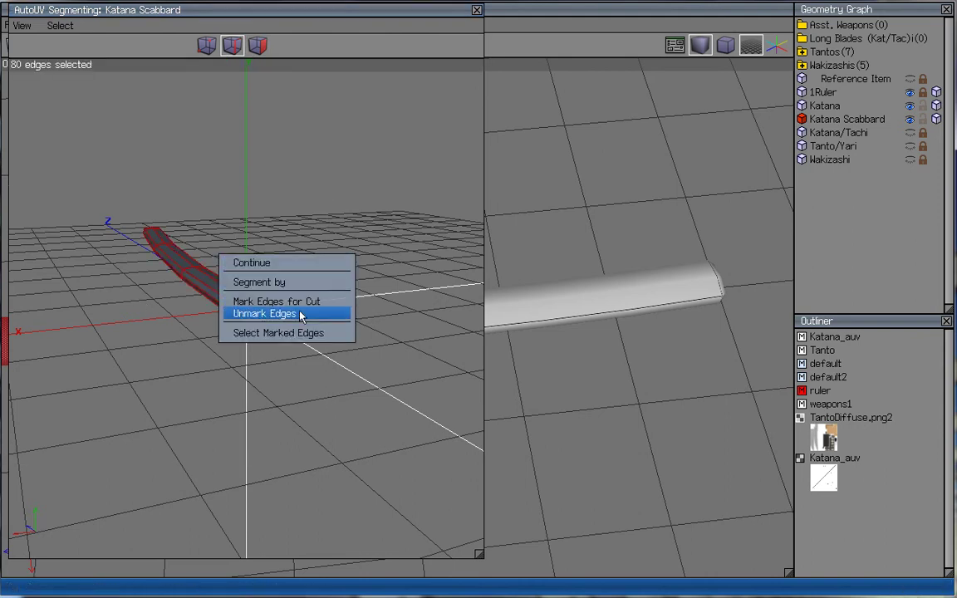
left_click(301, 313)
left_click_drag(350, 148, 11, 400)
- Mark the edges around the flat face at the scabbard's open end for cutting
left_click(257, 45)
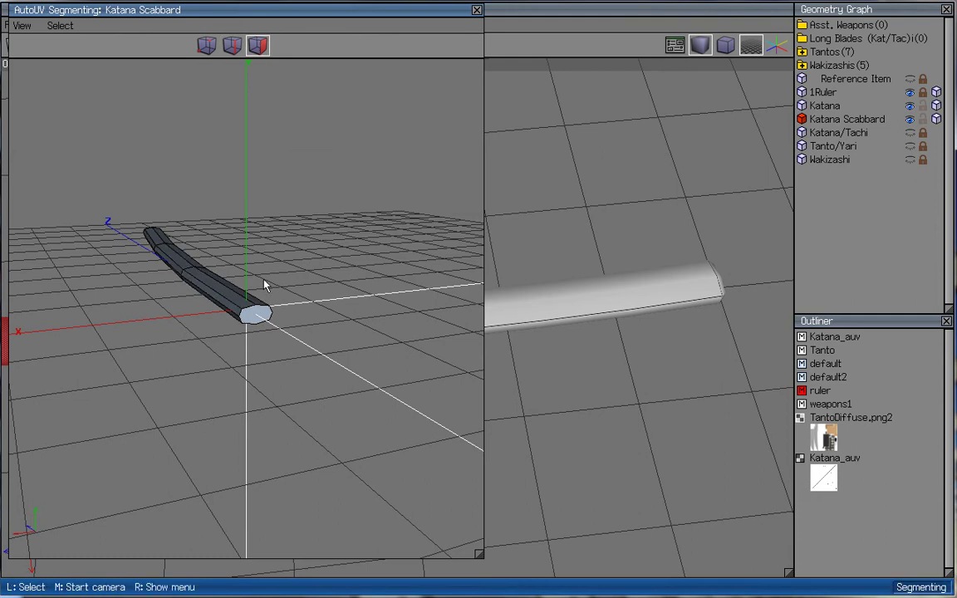
left_click(255, 313)
left_click(232, 45)
right_click(321, 153)
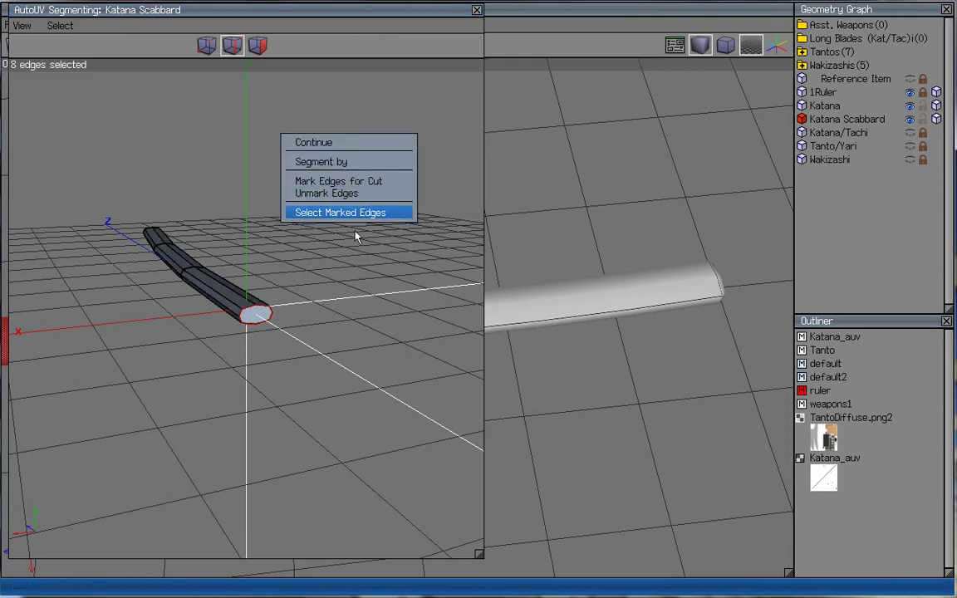
left_click(360, 182)
- Reduce a lengthwise edge loop to the single edge beside the scabbard's faceted tip and mark it for cutting
left_click_drag(370, 195, 162, 412, "ctrl")
left_click(240, 314)
key("l")
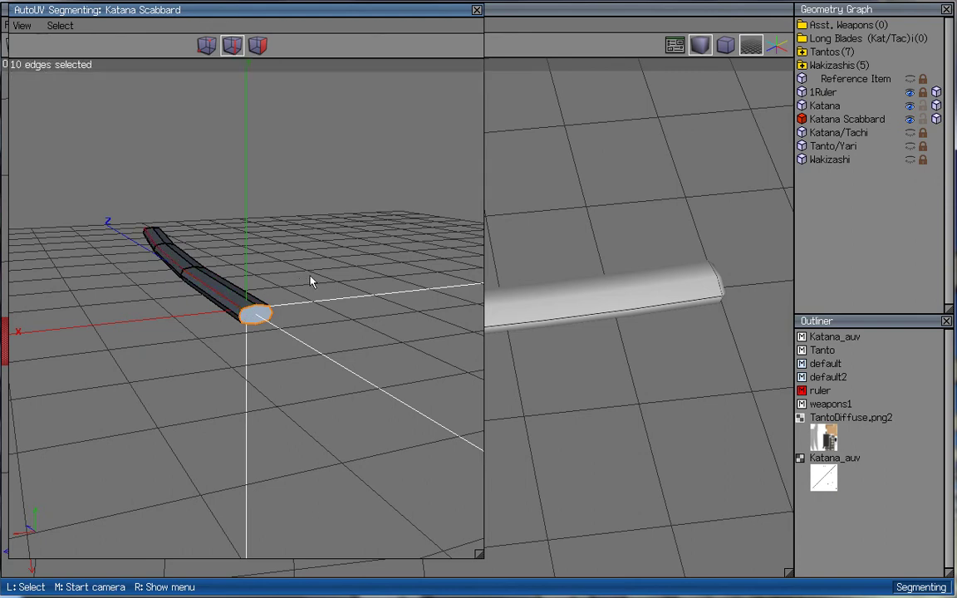
middle_click(310, 280)
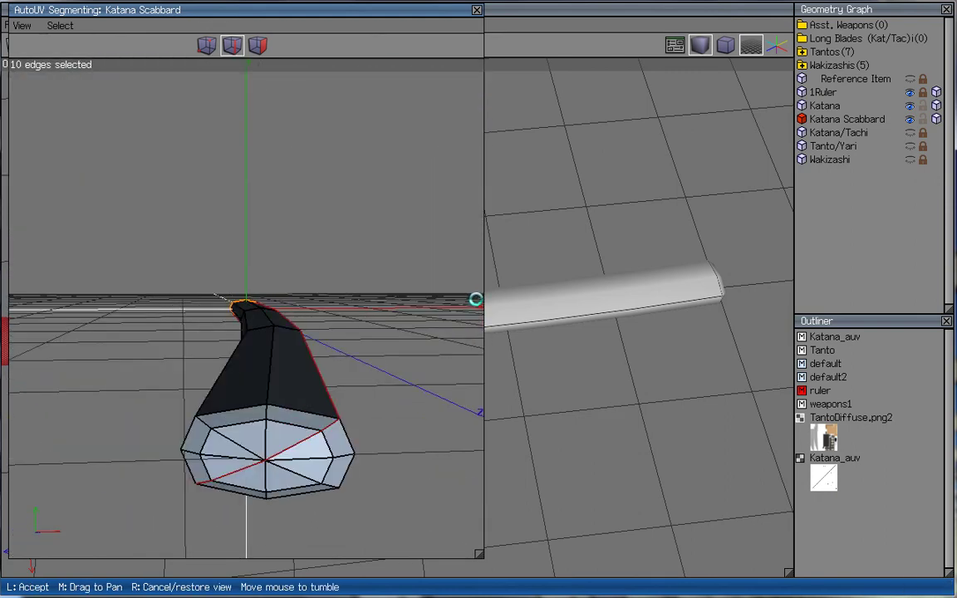
left_click(310, 280)
left_click_drag(180, 290, 302, 385)
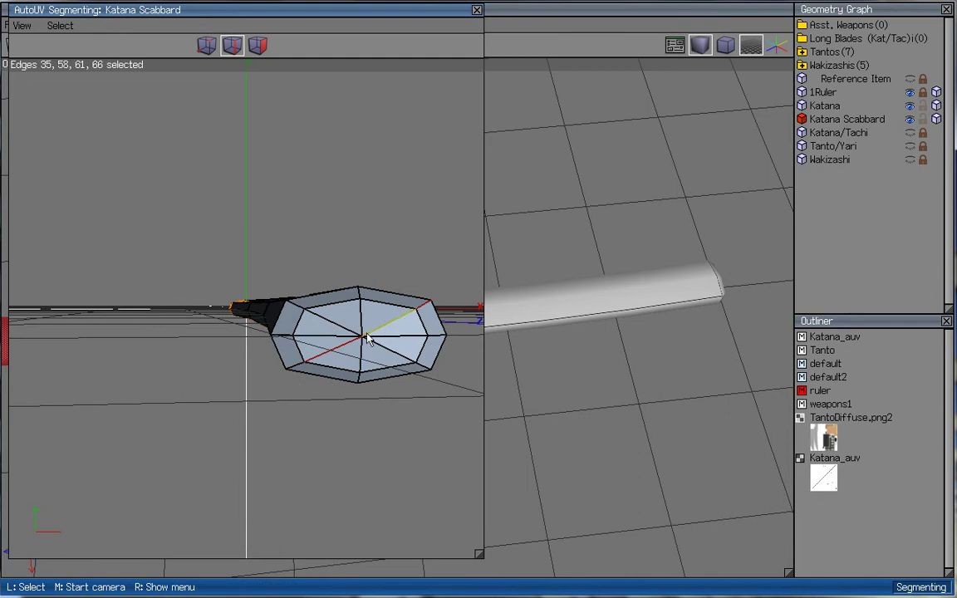
left_click(430, 310)
right_click(427, 259)
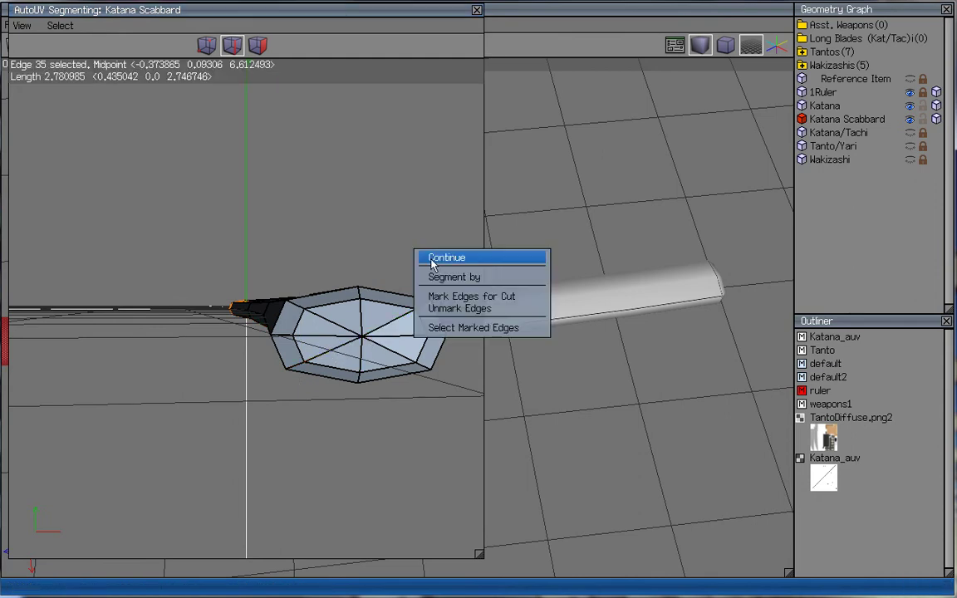
left_click(465, 297)
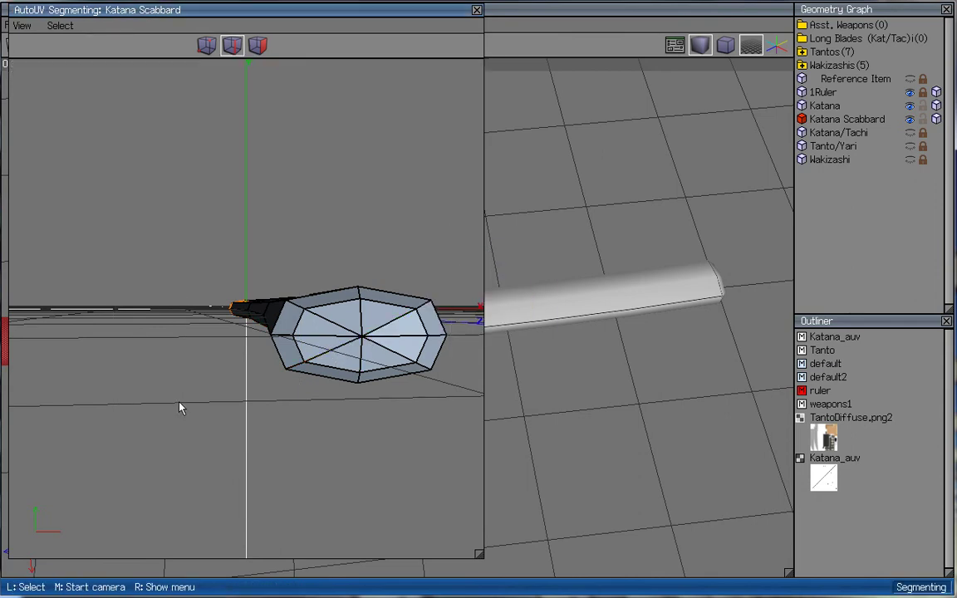
- Mark the outer edge ring of the scabbard's faceted tip and the two remaining lengthwise seam edges for cutting
left_click(334, 300)
middle_click(288, 441)
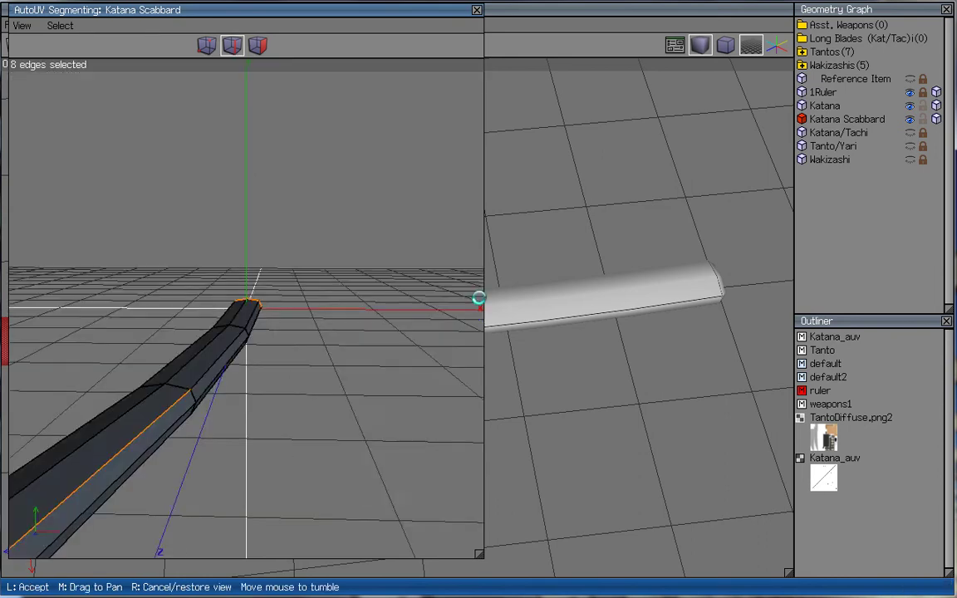
left_click(233, 381)
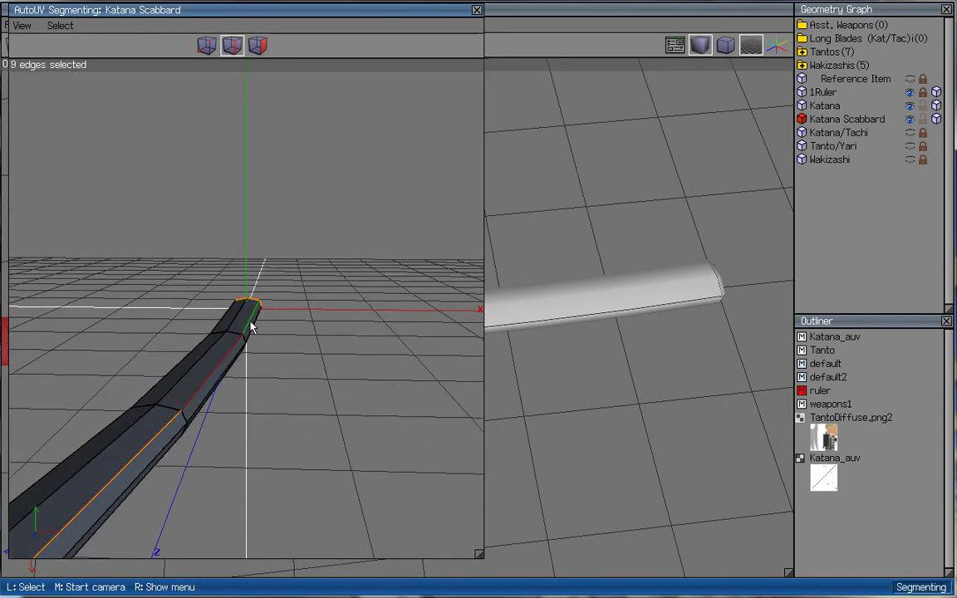
left_click(251, 327)
middle_click(249, 331)
left_click(275, 324)
right_click(393, 315)
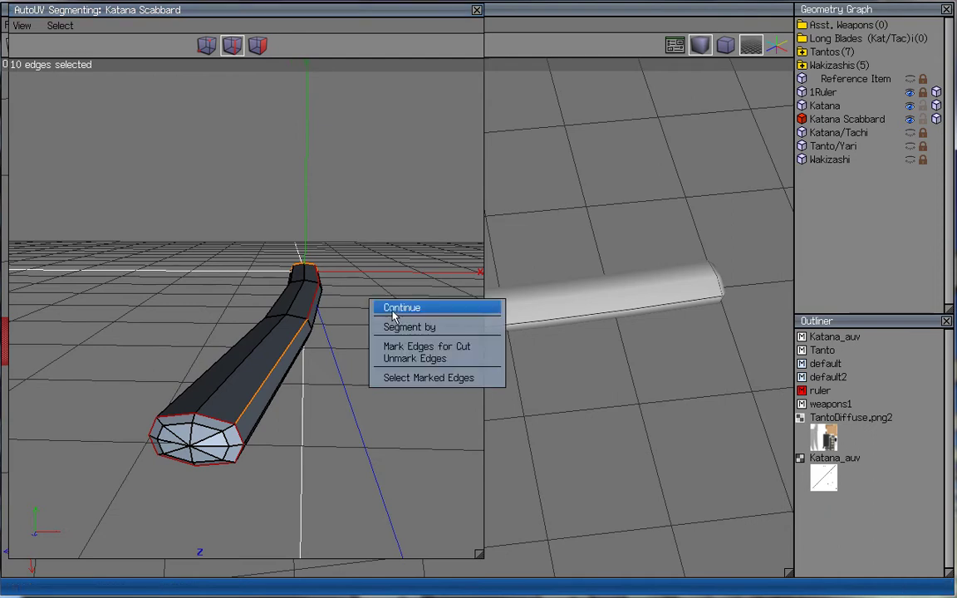
left_click(440, 348)
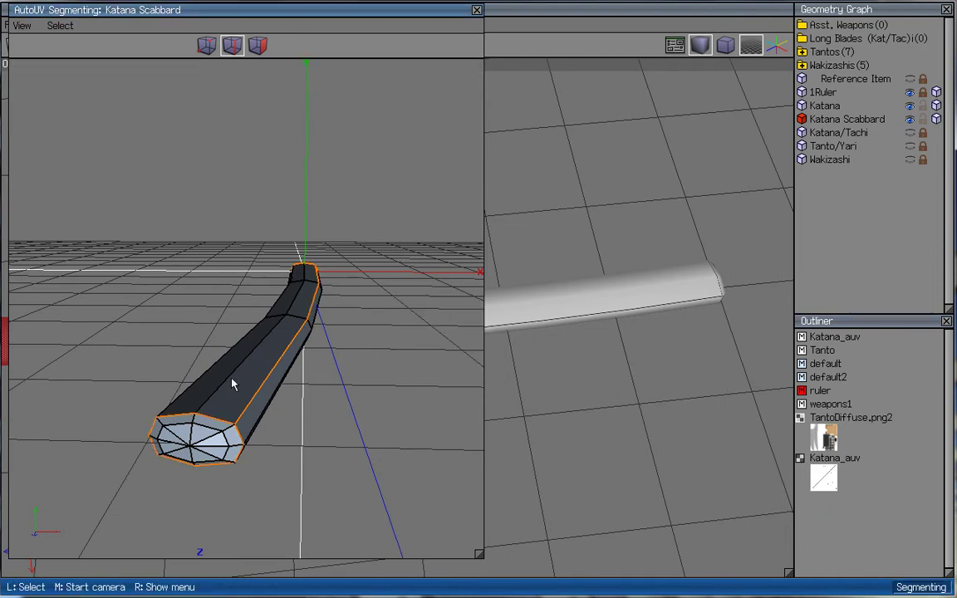
- Continue from segmentation and map the scabbard's charts with Unfolding
right_click(274, 147)
left_click(322, 146)
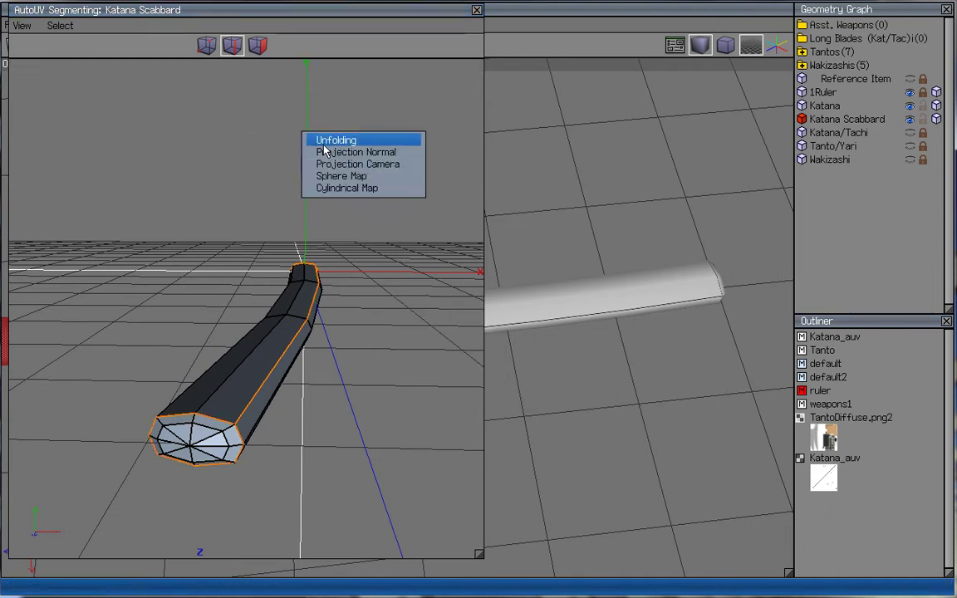
left_click(343, 142)
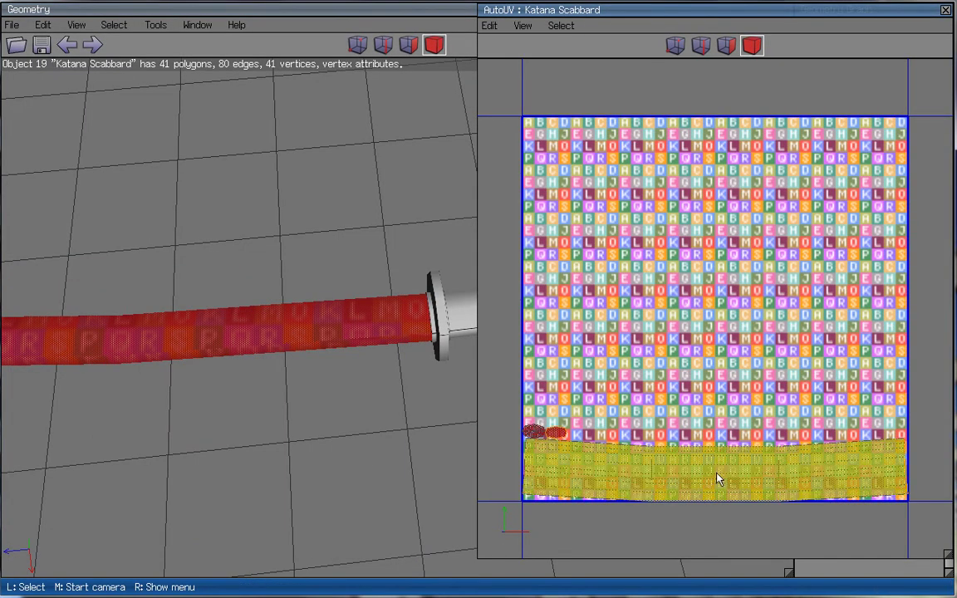
- Select all of the scabbard's charts and try to remap them with the Spherical method
left_click(739, 428)
left_click_drag(702, 370, 534, 459)
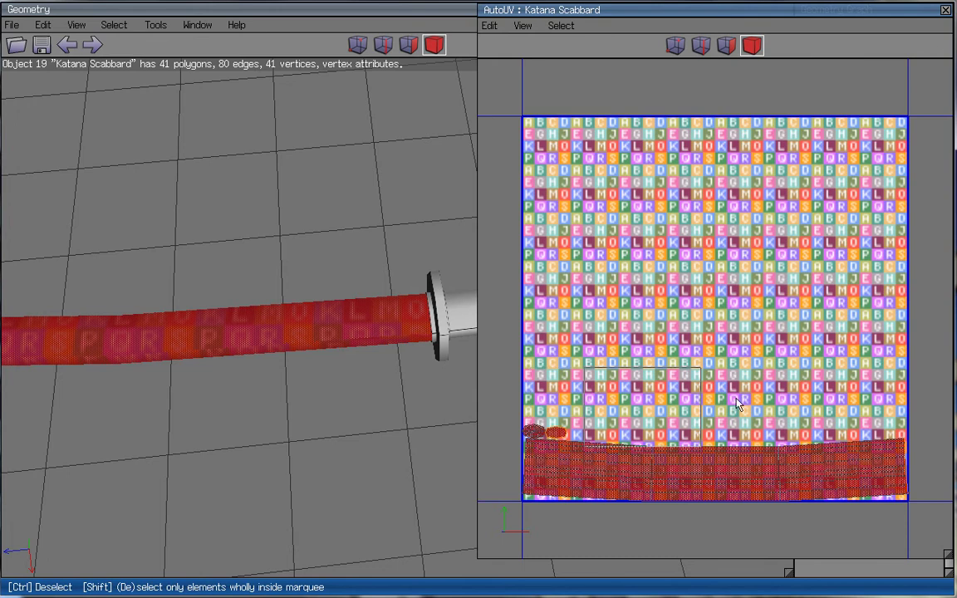
left_click_drag(738, 405, 735, 399)
right_click(716, 289)
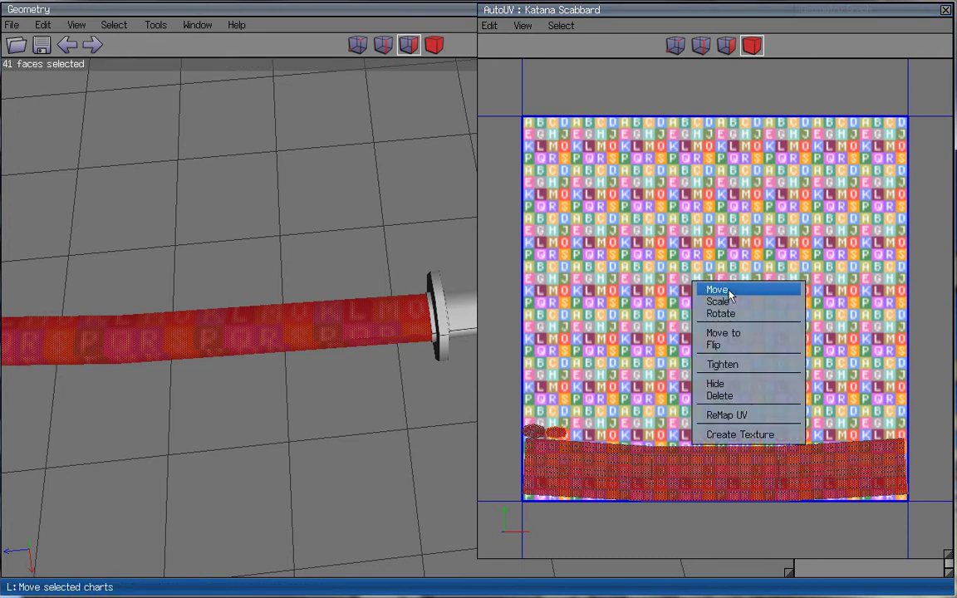
right_click(642, 338)
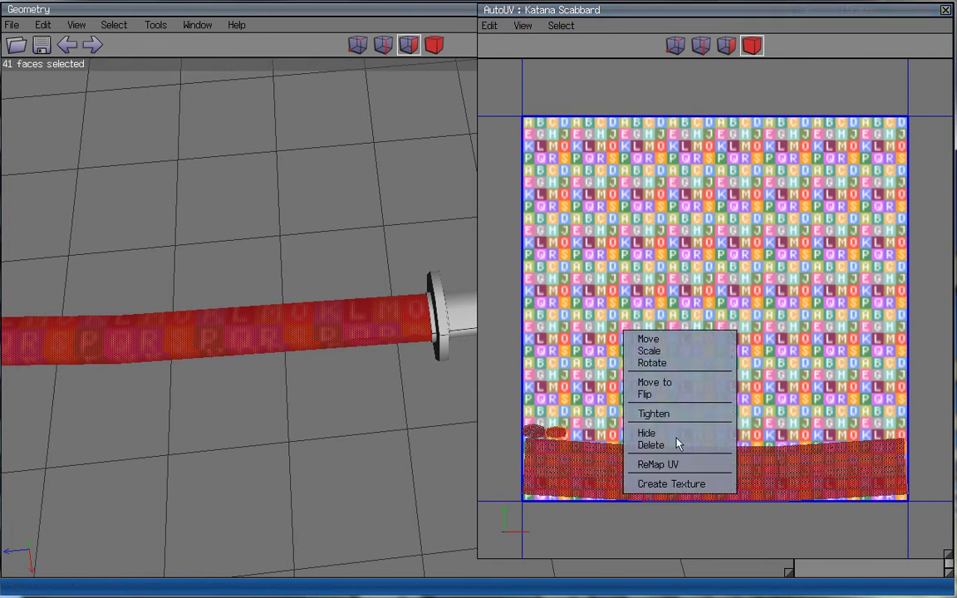
left_click(679, 462)
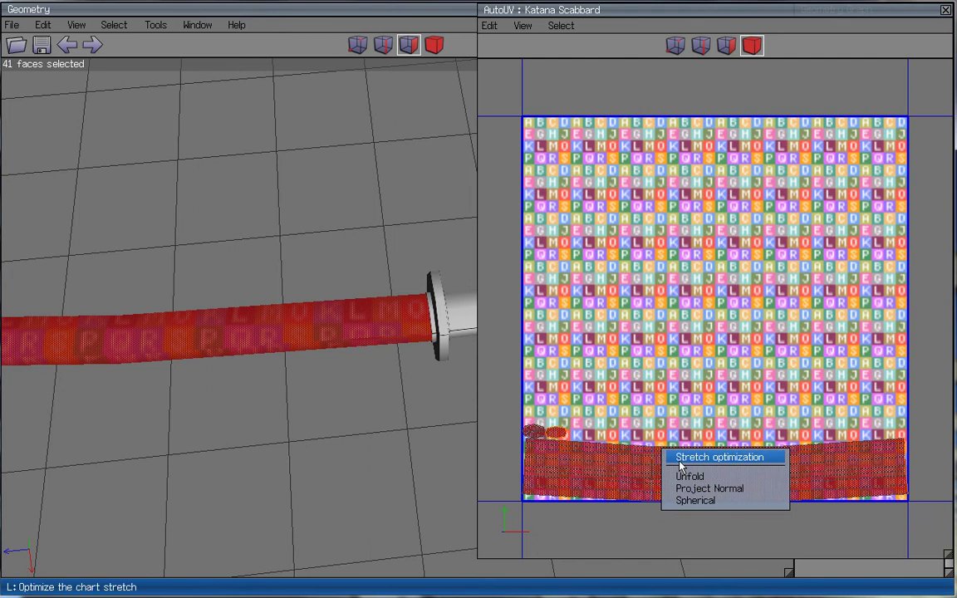
left_click(716, 498)
- Close the scabbard's UV window, reopen its segmentation with all faces selected and try mapping with Cylindrical Map
left_click(944, 10)
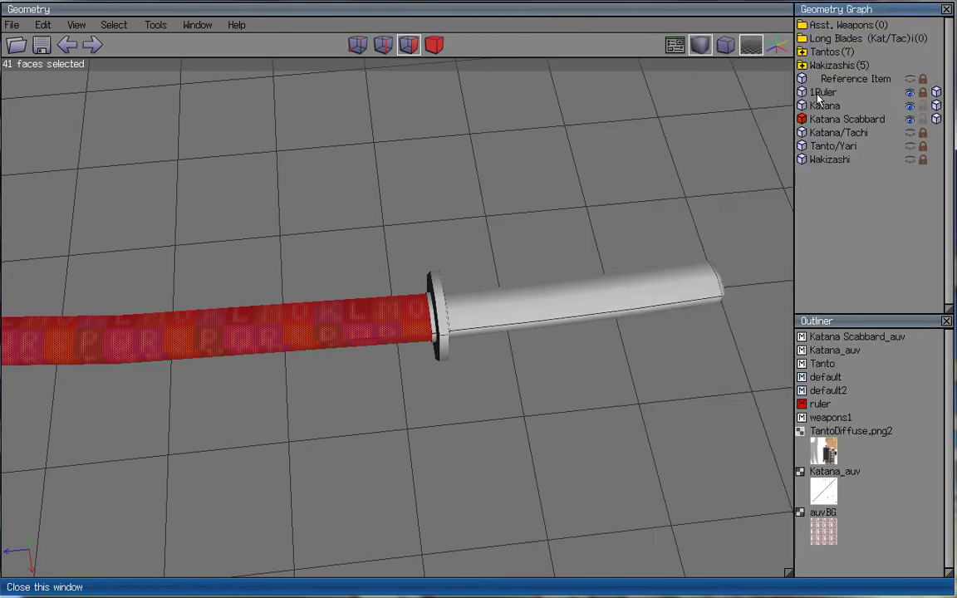
right_click(465, 133)
left_click(506, 568)
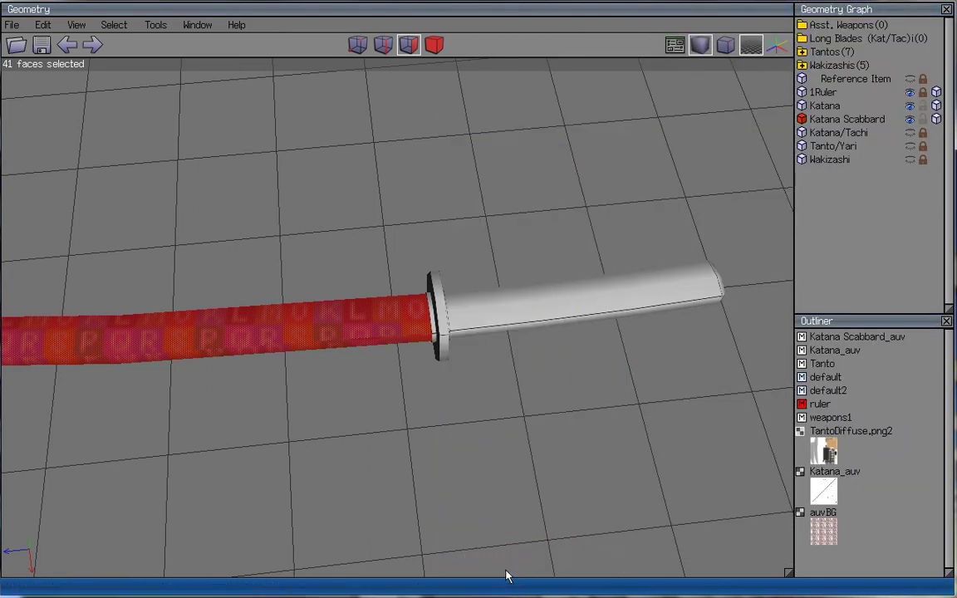
middle_click_drag(325, 352, 318, 287)
left_click_drag(318, 286, 175, 381)
left_click_drag(384, 183, 12, 495)
right_click(343, 343)
left_click(348, 346)
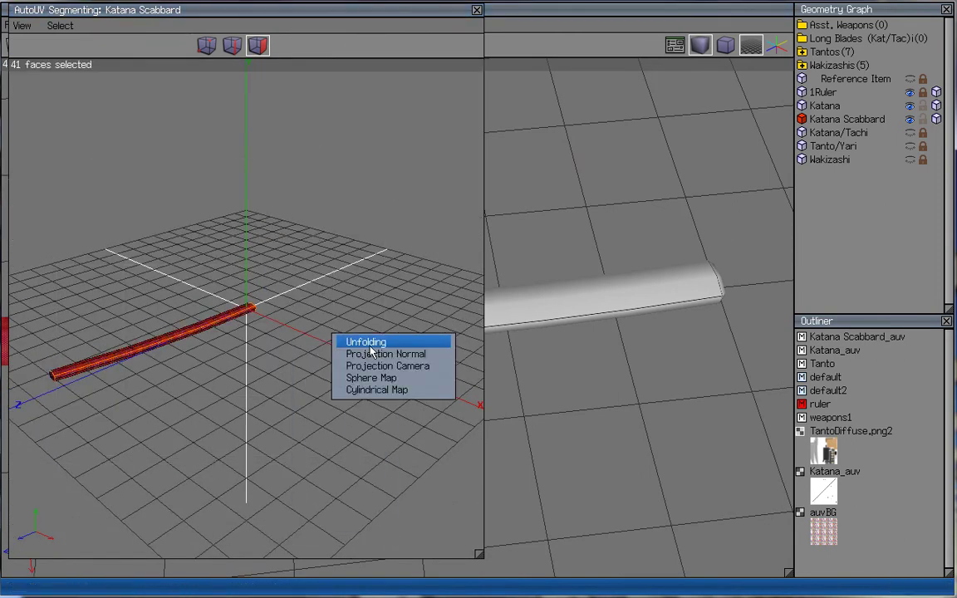
left_click(398, 391)
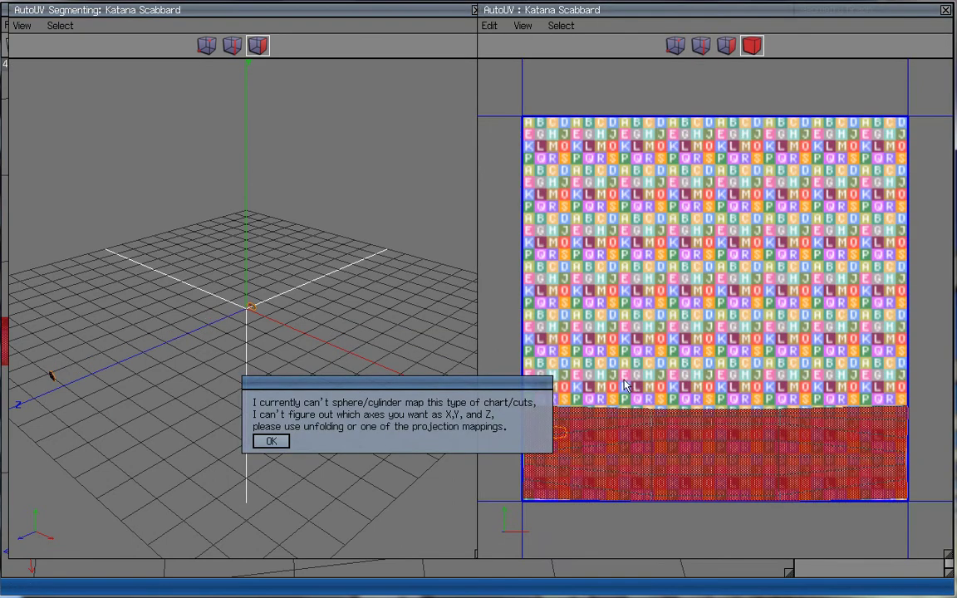
left_click(272, 441)
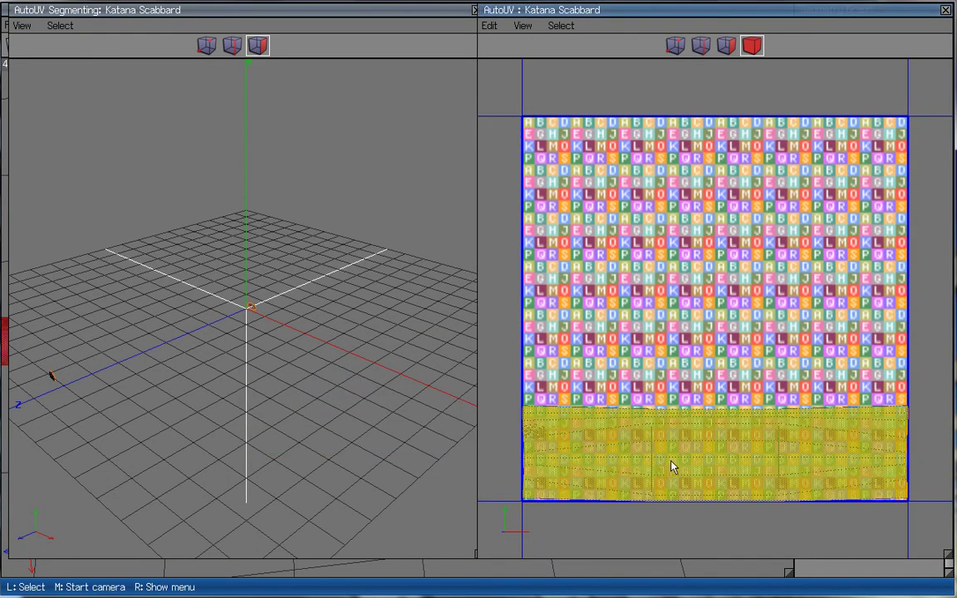
- Reselect the scabbard's charts and close the leftover segmentation window
left_click(671, 462)
key("Left")
key("Up")
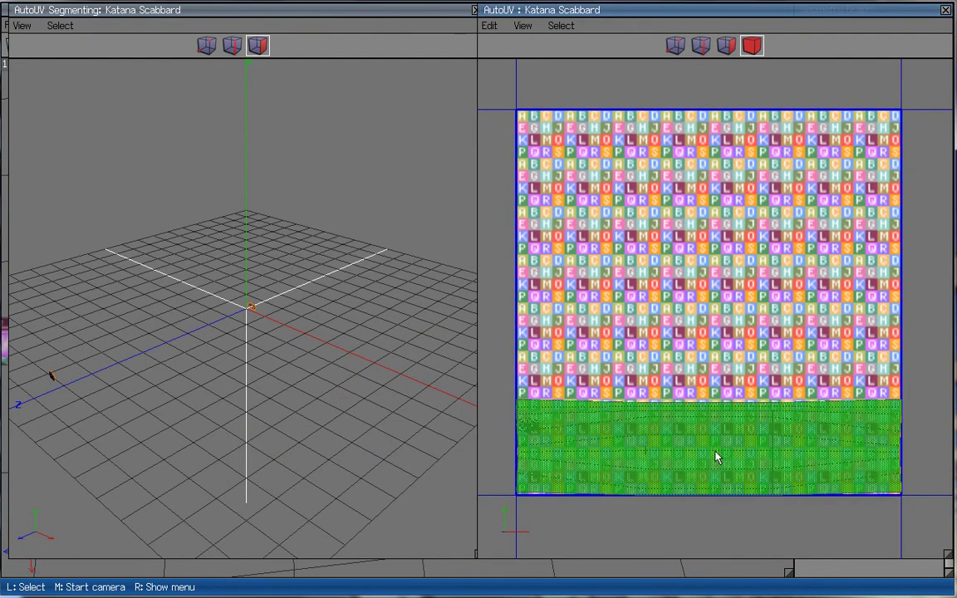
left_click_drag(670, 349, 465, 445)
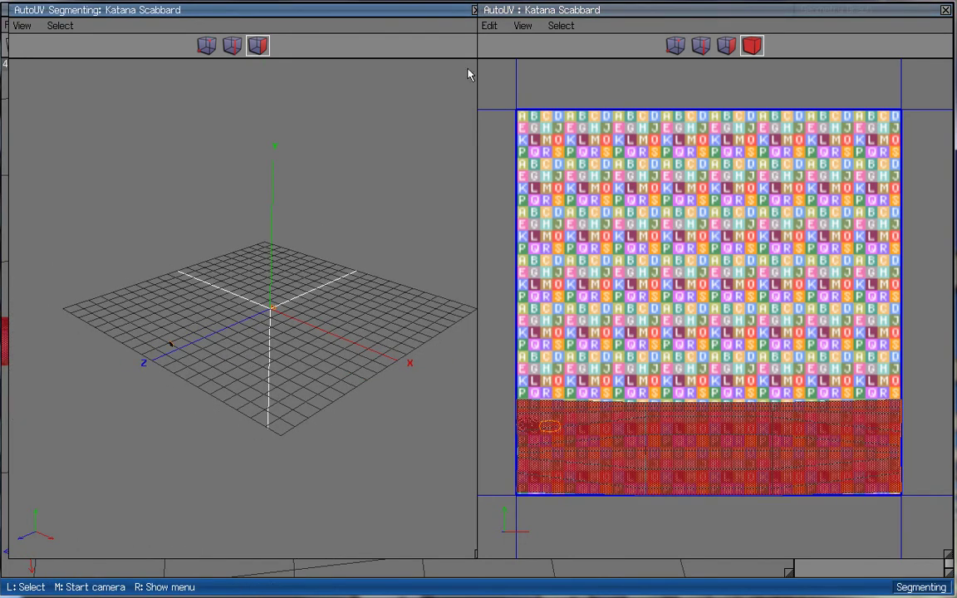
left_click(475, 20)
scroll(373, 406, "down", 5)
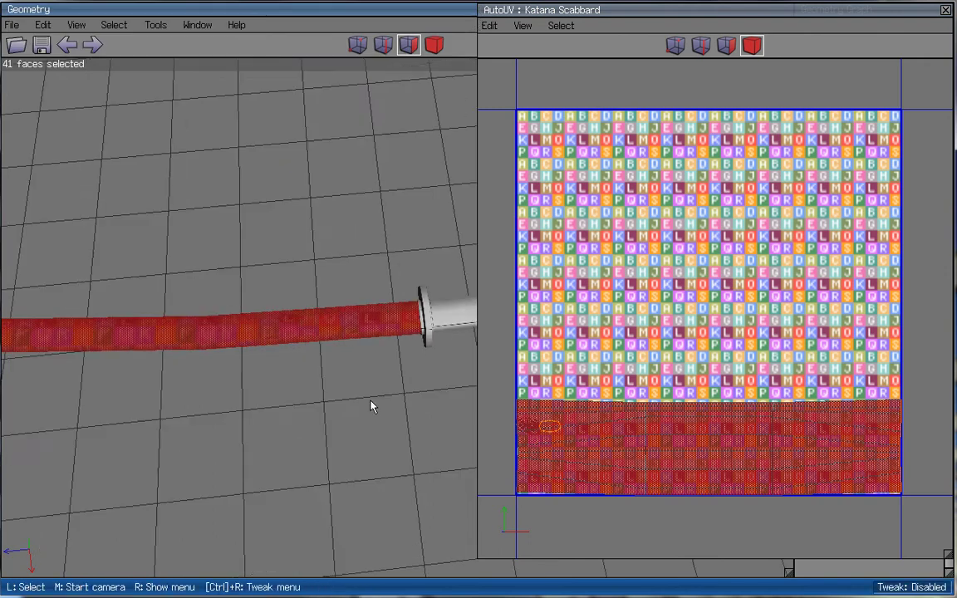
- Reopen segmentation for the scabbard's faces, inspect the existing cuts and map the charts again with Unfolding
right_click(272, 257)
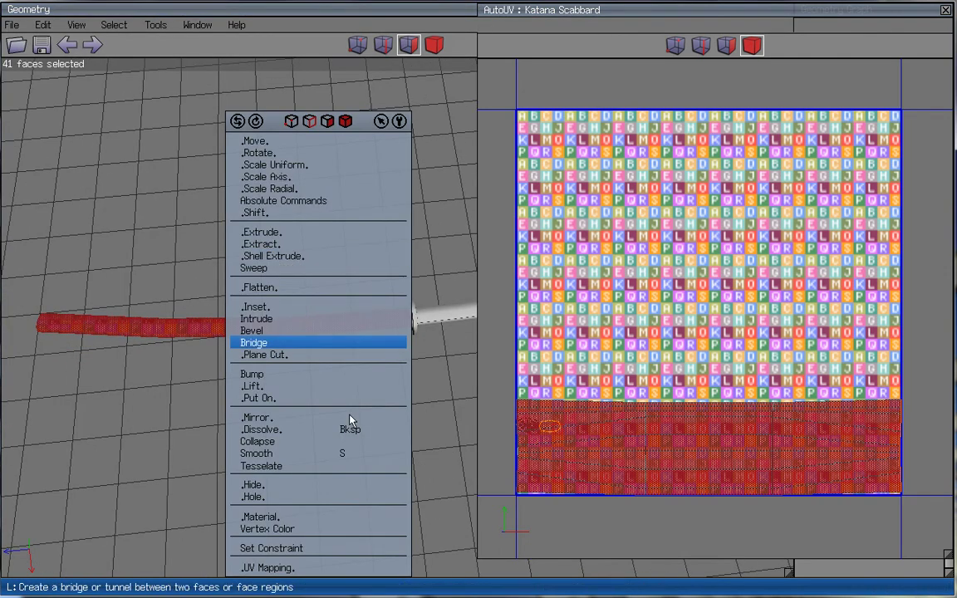
left_click(324, 570)
middle_click(316, 375)
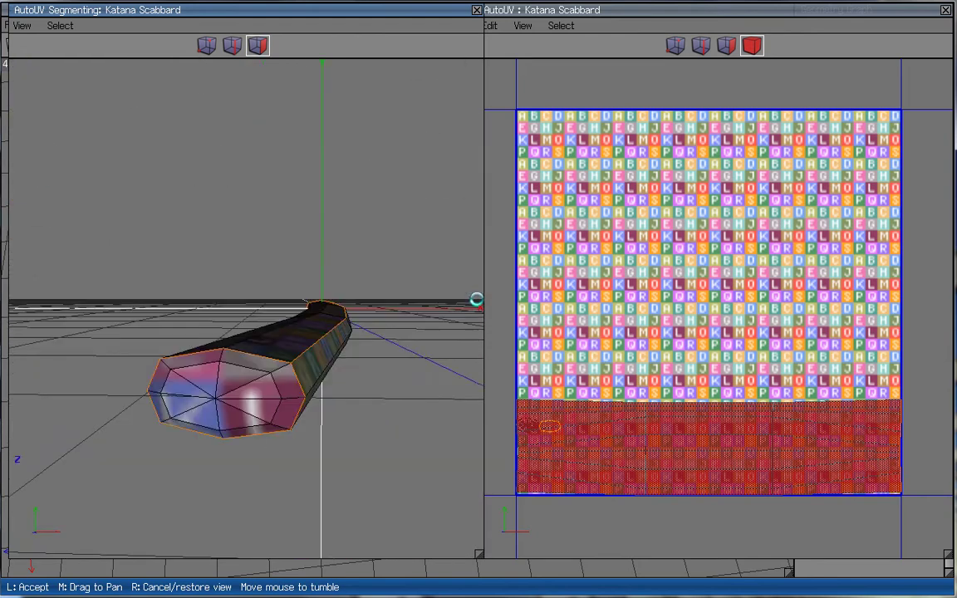
left_click(326, 191)
right_click(332, 178)
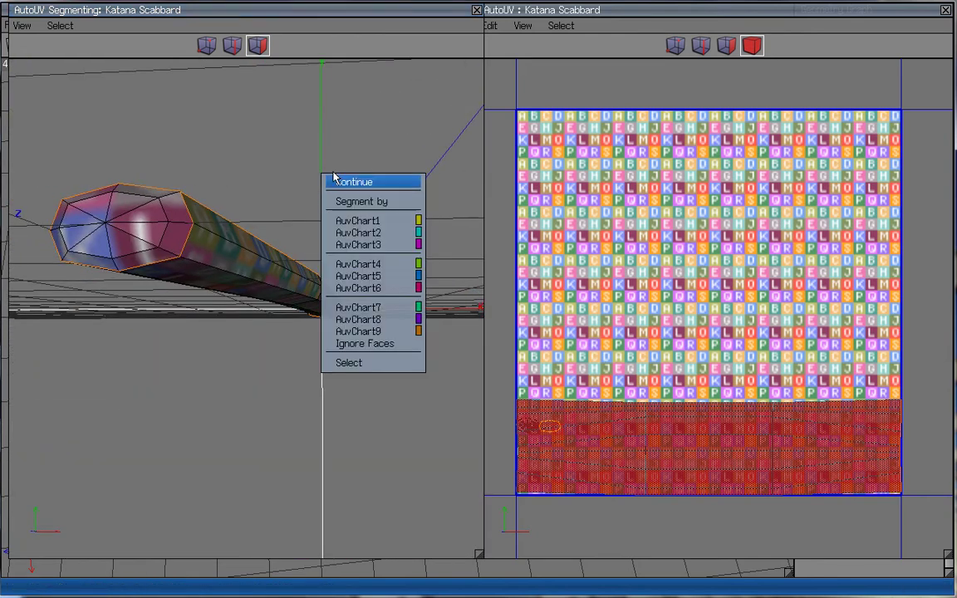
left_click(350, 182)
left_click(371, 170)
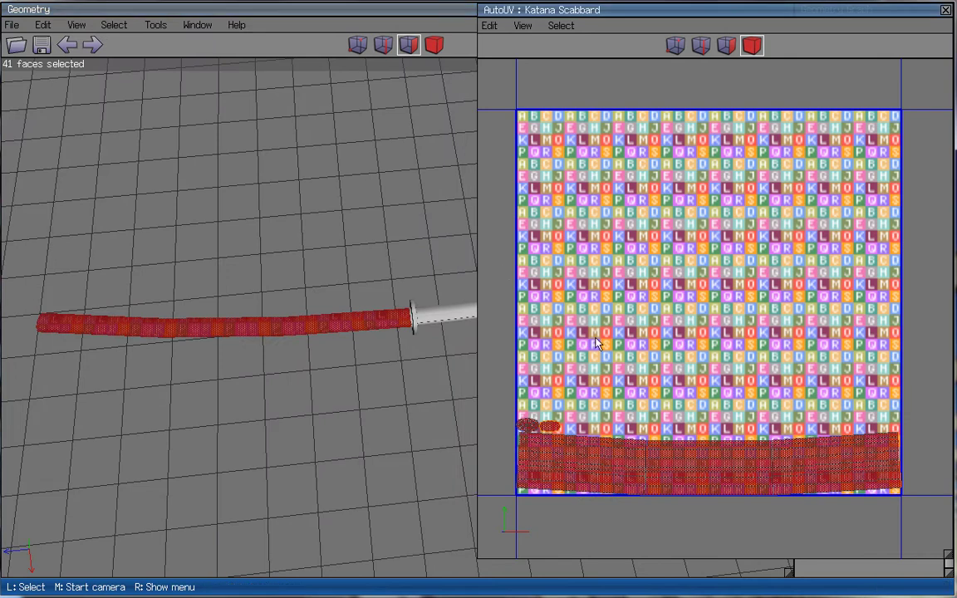
- Reselect the scabbard's charts and begin creating a 1024x1024 texture, using the Katana_auv image as background
left_click_drag(792, 456, 662, 417)
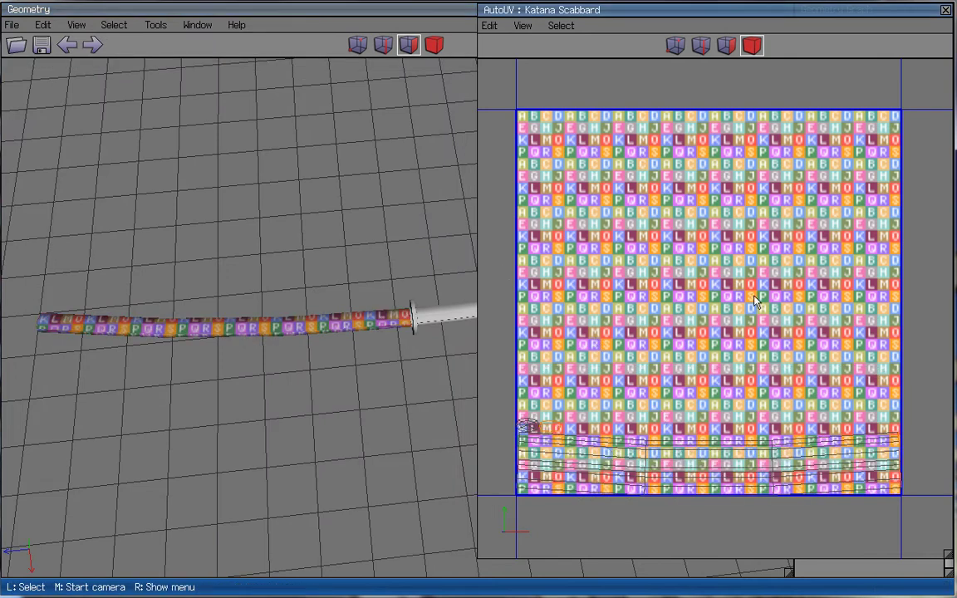
left_click(889, 442)
right_click(695, 292)
left_click(766, 441)
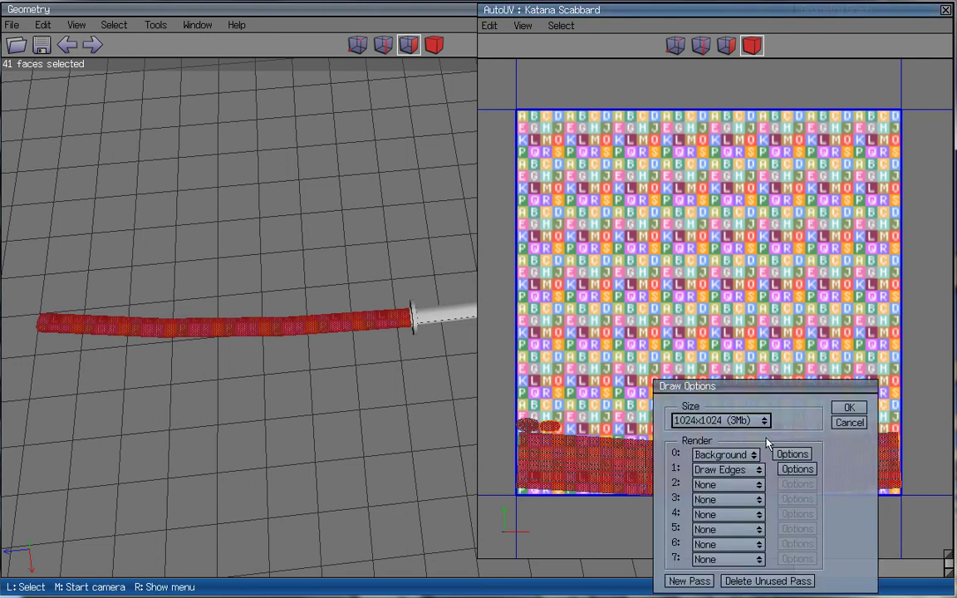
left_click(791, 455)
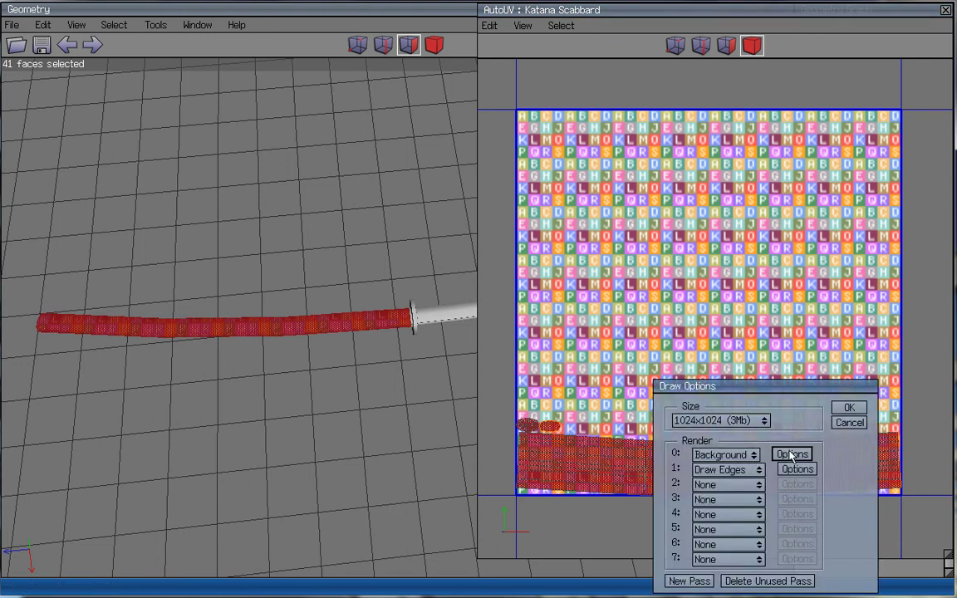
left_click(755, 466)
left_click(810, 482)
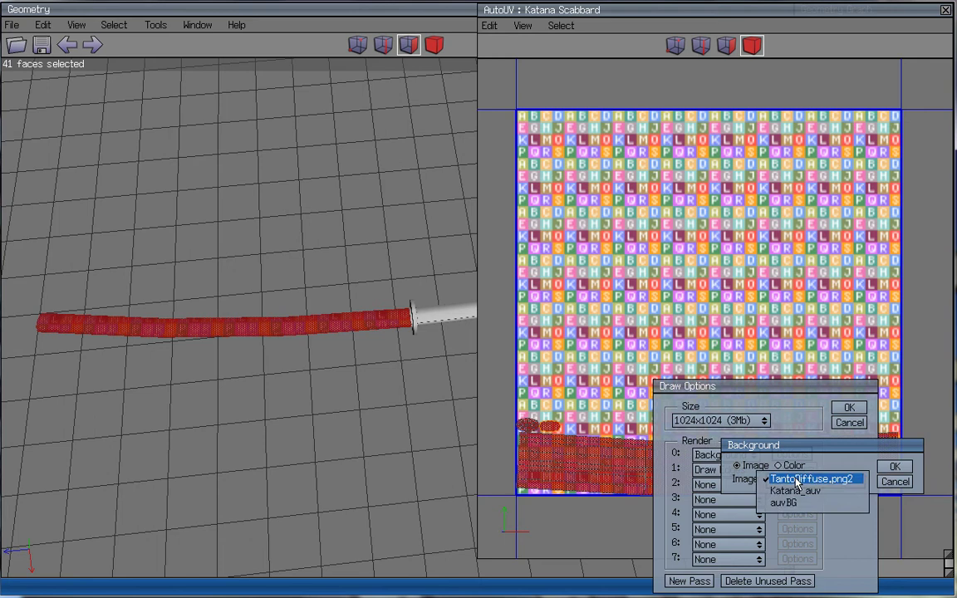
left_click(816, 490)
left_click(893, 468)
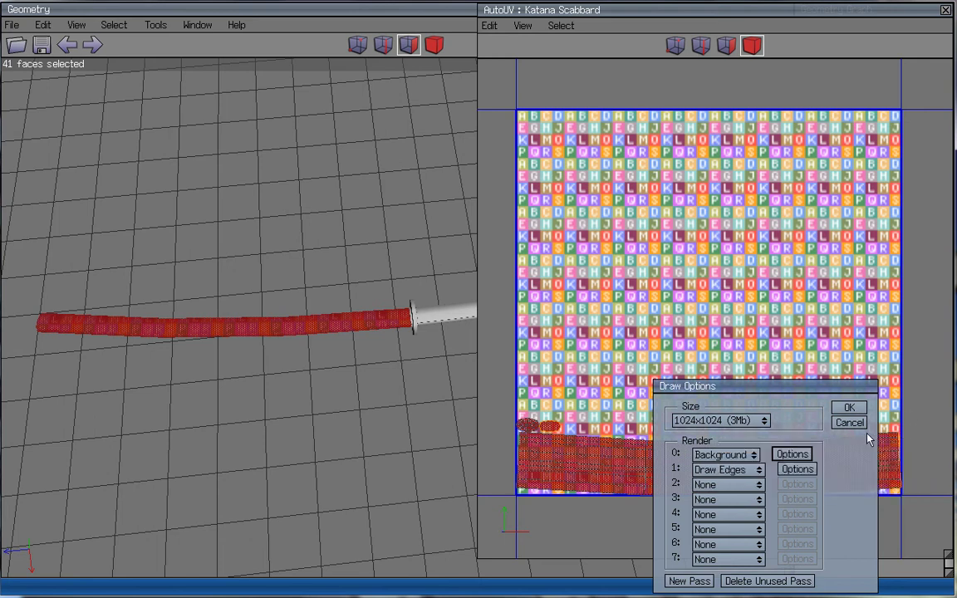
- Set render pass 1 to None and generate the scabbard's texture from the background alone
left_click(755, 470)
left_click(722, 453)
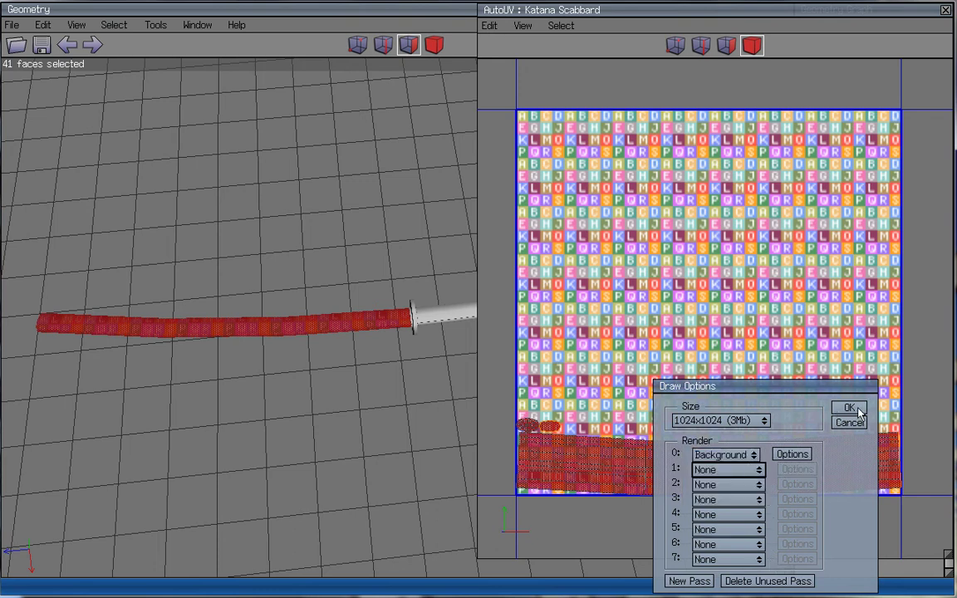
left_click(849, 408)
- Try to shift all of the scabbard's charts horizontally within the UV area
right_click(721, 296)
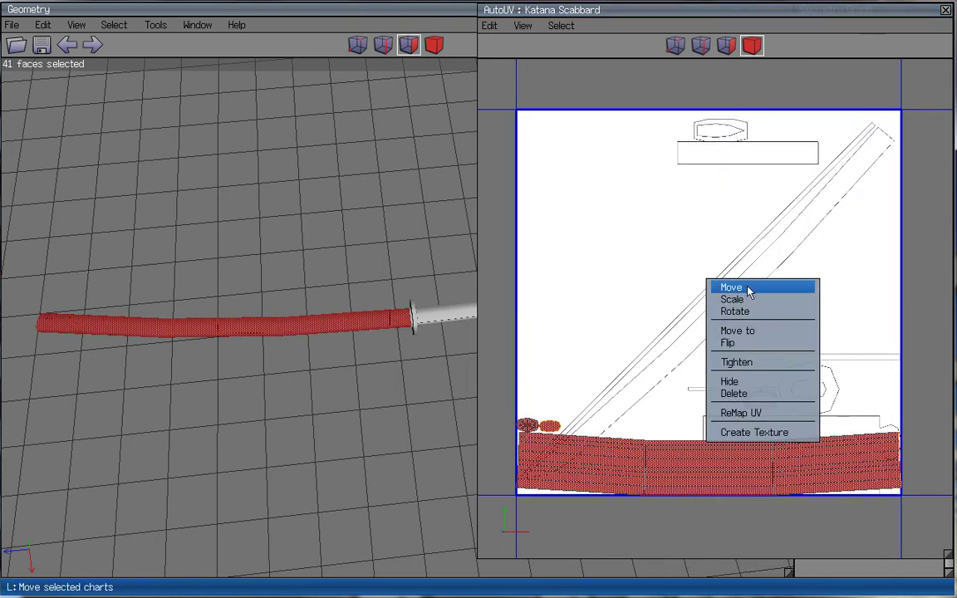
left_click(748, 289)
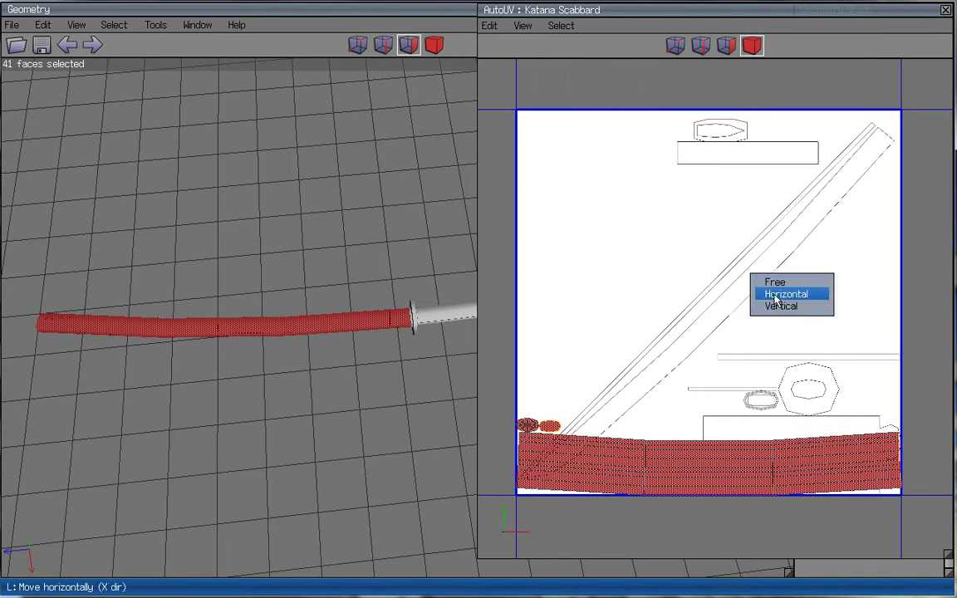
left_click(776, 296)
left_click(783, 284)
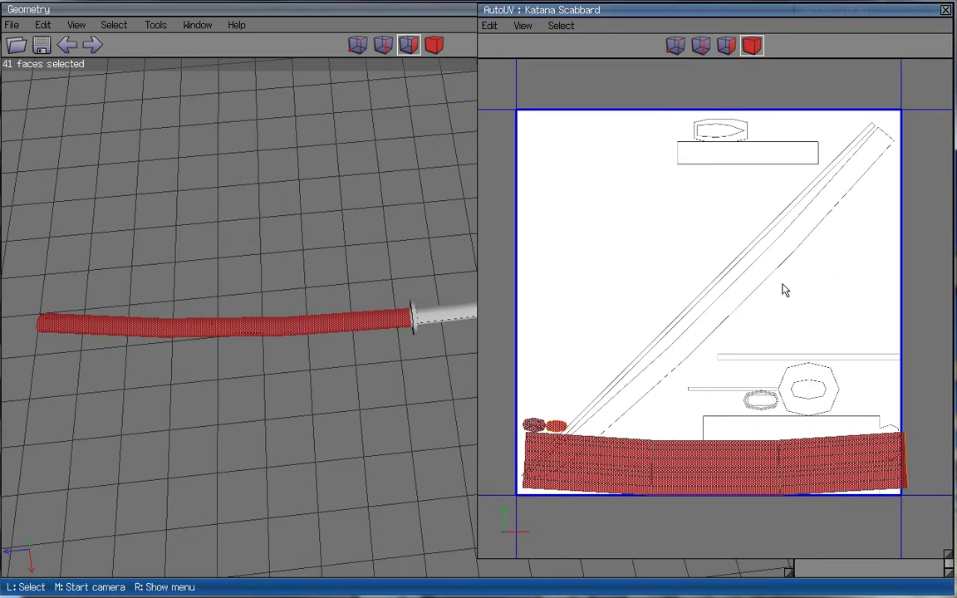
- Try to move all of the scabbard's charts to the centre of the UV area, then undo that placement
right_click(782, 293)
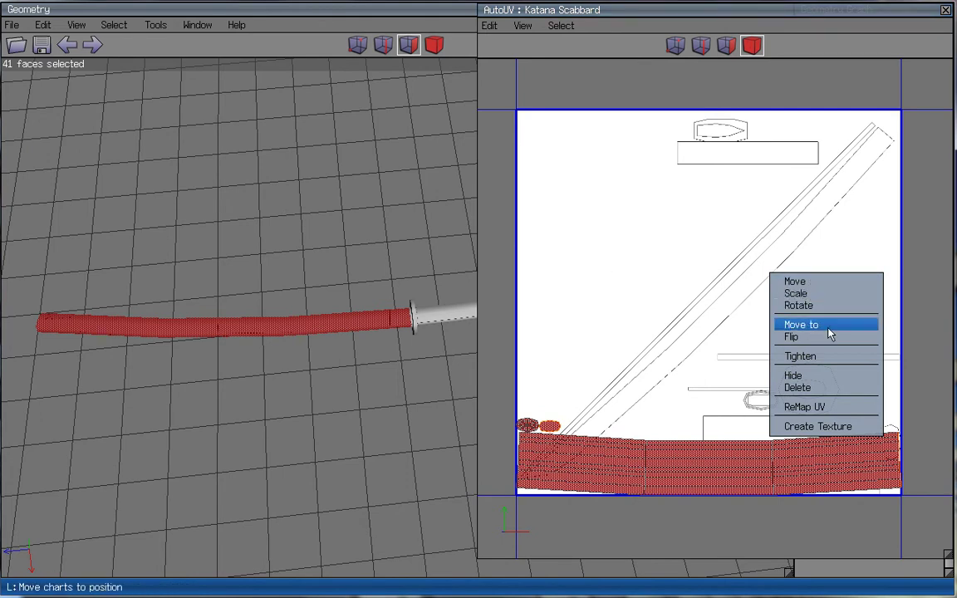
left_click(827, 326)
left_click(839, 324)
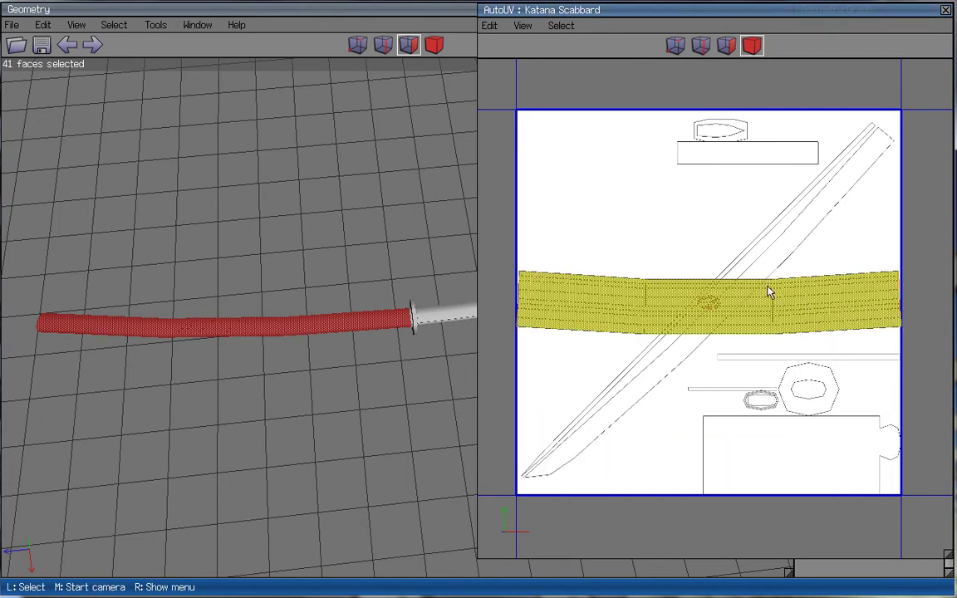
scroll(785, 235, "up", 3)
right_click(785, 237)
left_click(781, 242)
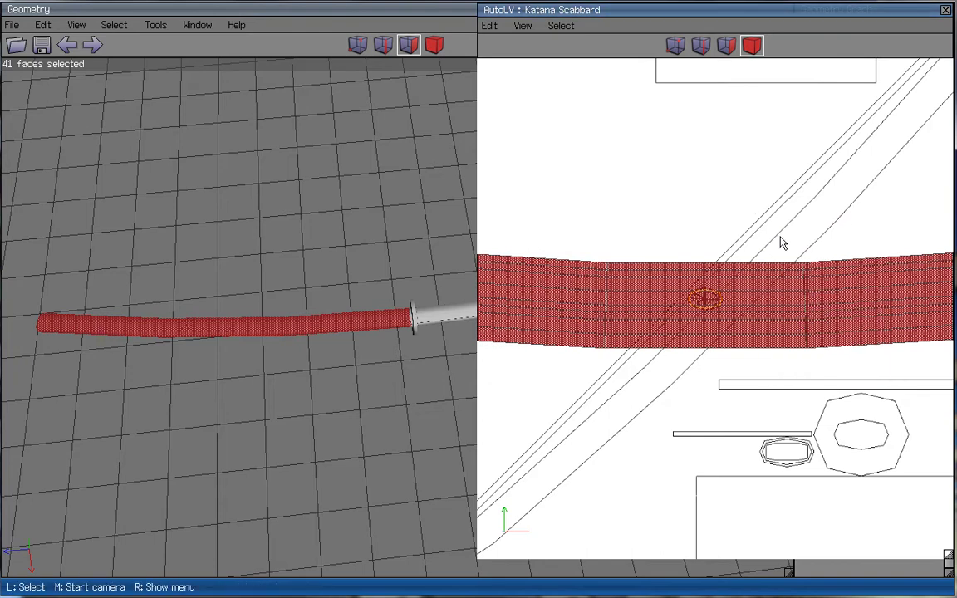
scroll(753, 292, "down", 4)
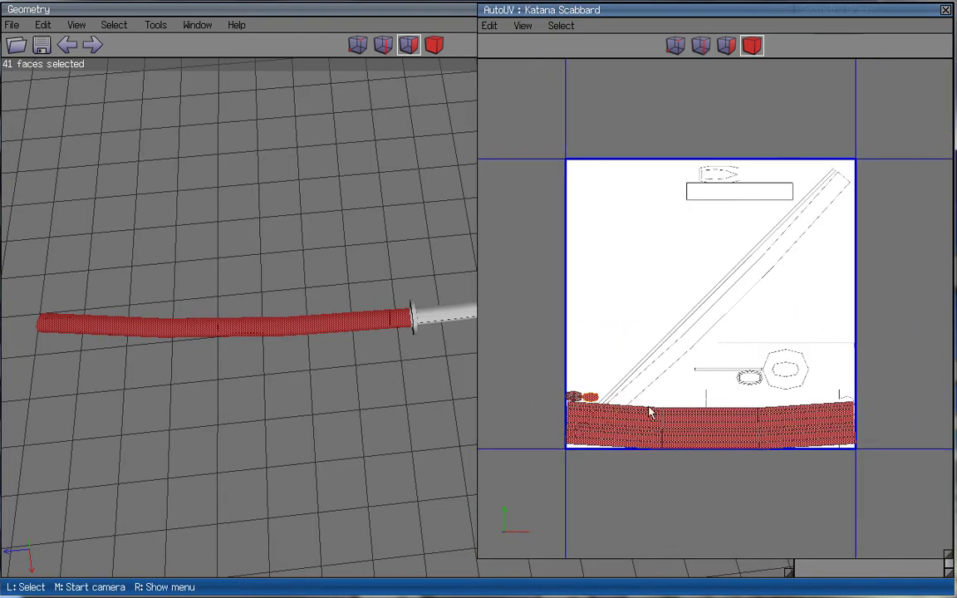
- Select only the two small end-cap charts and move them vertically about 0.79 into the texture's upper corner
left_click(597, 401)
left_click(594, 402)
left_click(577, 399)
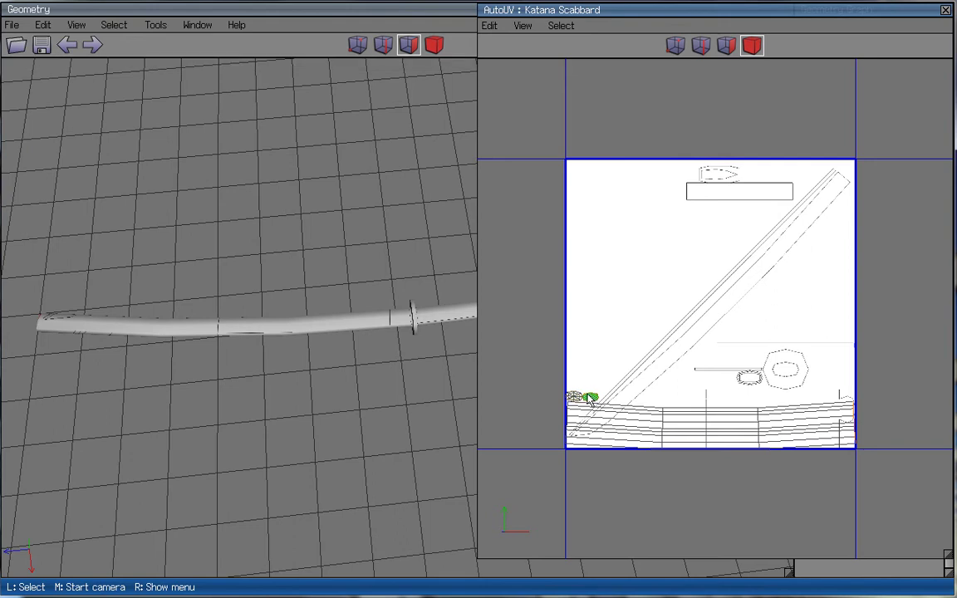
right_click(703, 268)
left_click(725, 264)
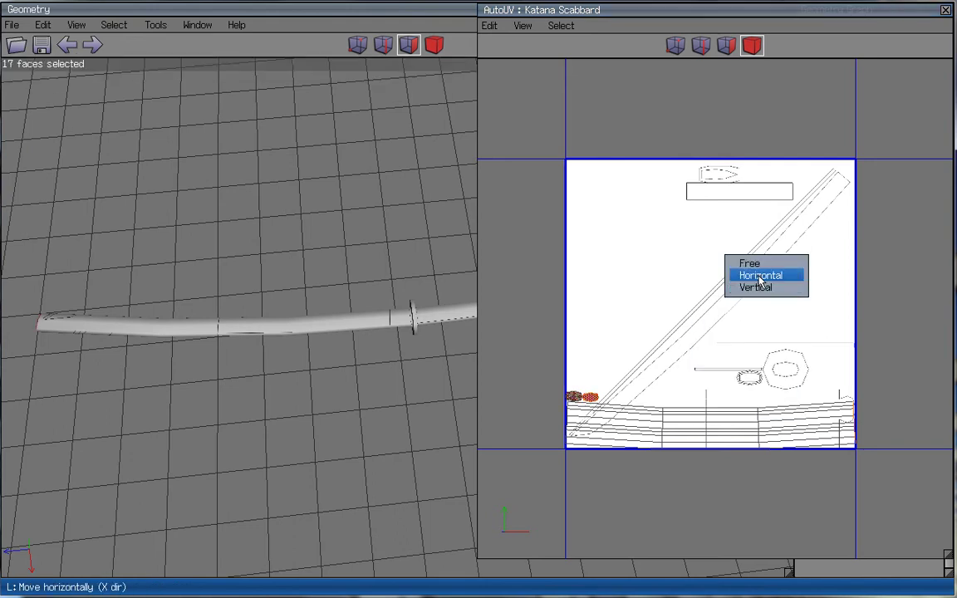
left_click(756, 286)
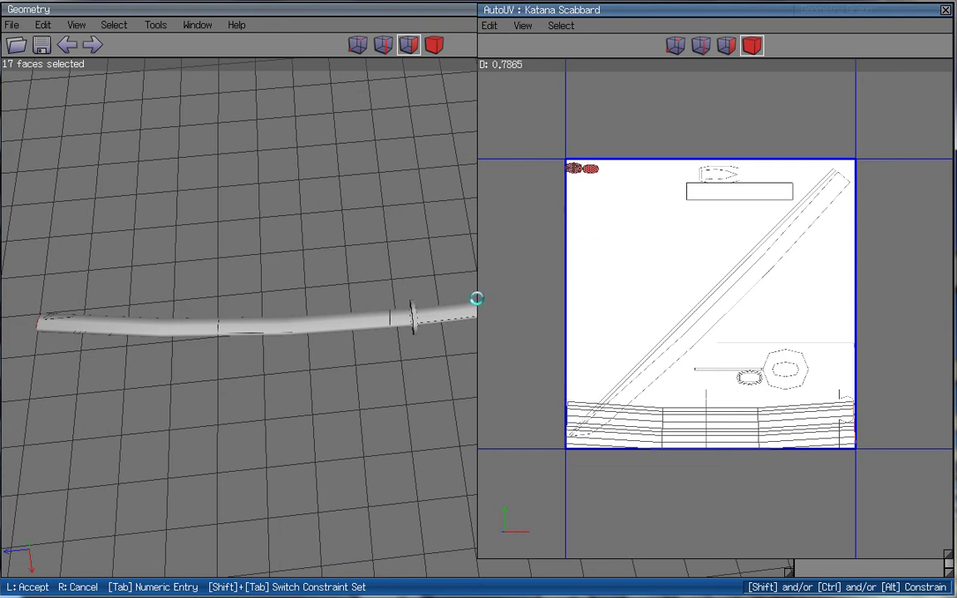
left_click(476, 299)
key("space")
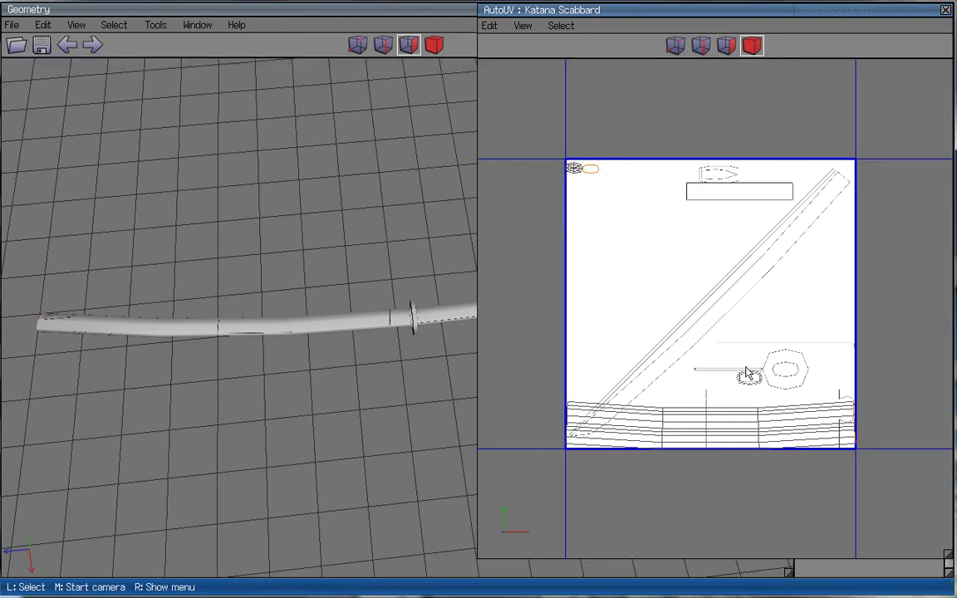
- Select the long scabbard body chart and move it vertically about 0.50 to the middle of the texture
left_click(679, 417)
scroll(719, 317, "up", 2)
right_click(712, 265)
left_click(721, 254)
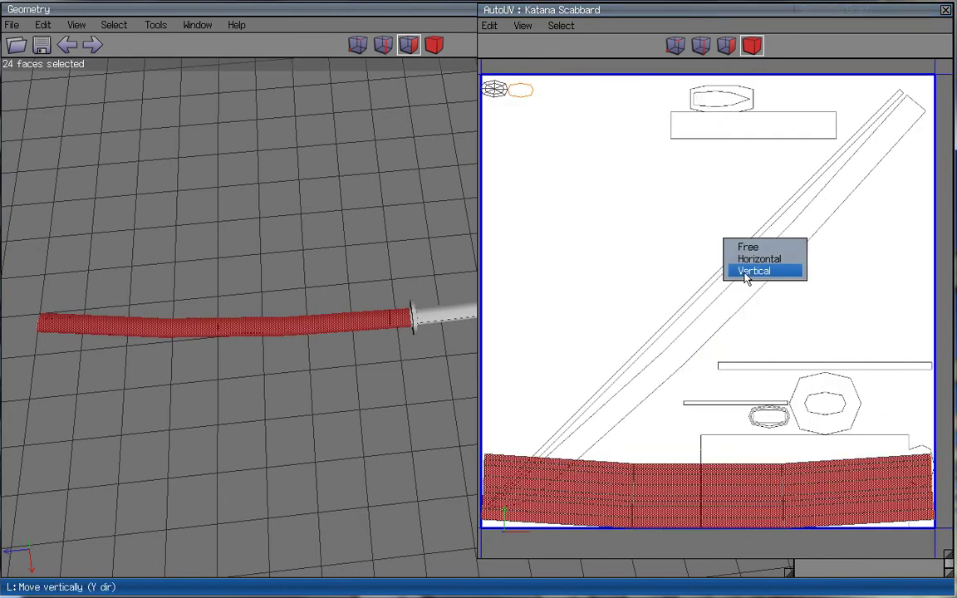
left_click(759, 273)
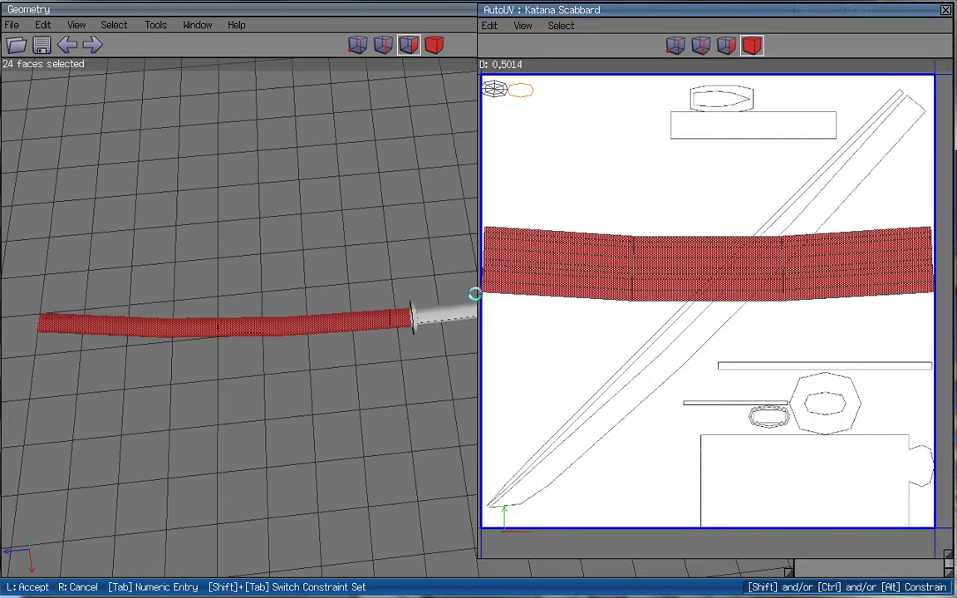
left_click(475, 295)
- Select the vertices at both ends of the body chart and move them vertically about -0.02 to straighten its curve
left_click(675, 45)
left_click_drag(797, 166, 573, 365, "ctrl")
right_click(711, 191)
left_click(716, 190)
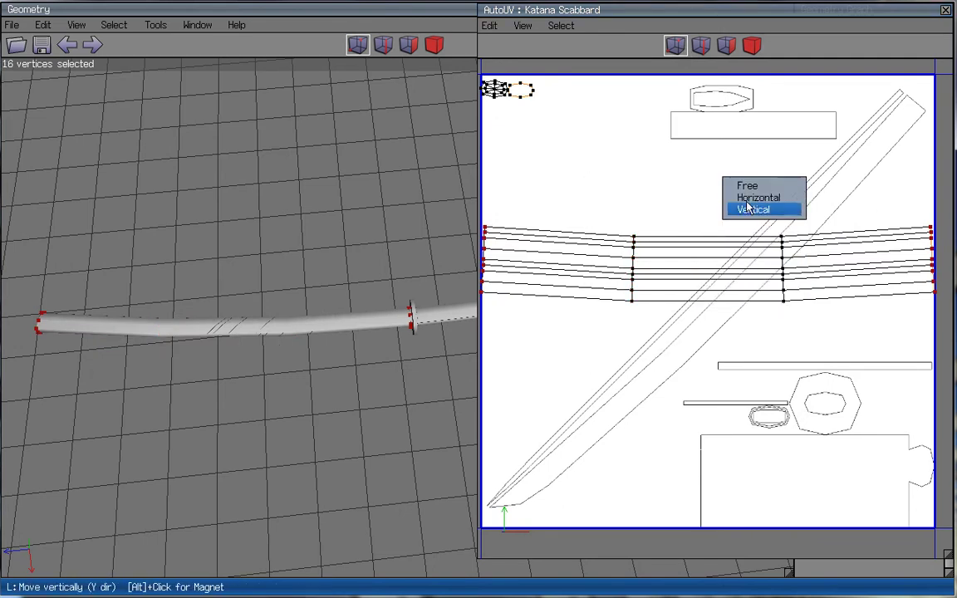
left_click(752, 209)
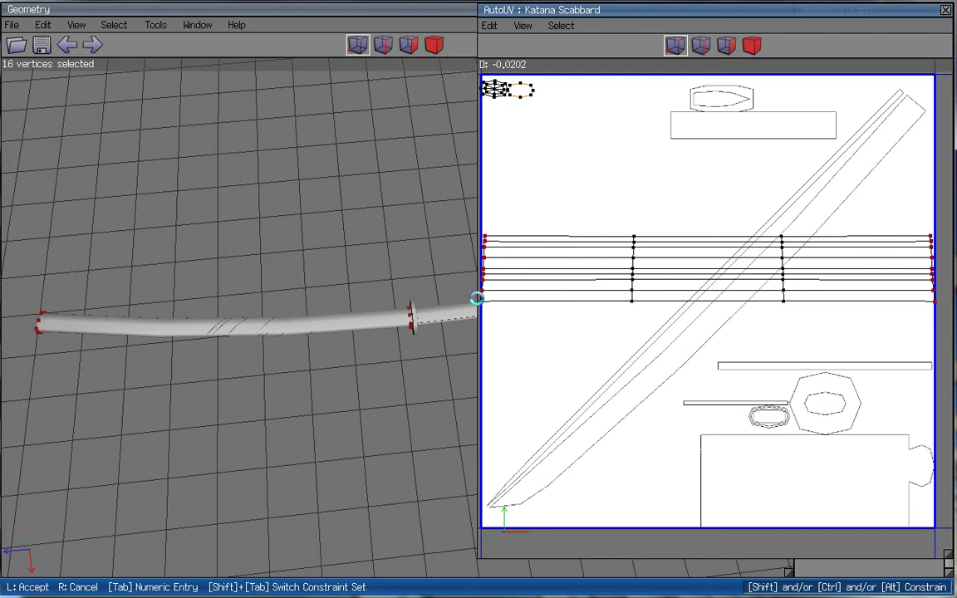
left_click(475, 299)
scroll(813, 229, "down", 3)
left_click_drag(501, 209, 883, 303)
scroll(859, 239, "up", 3)
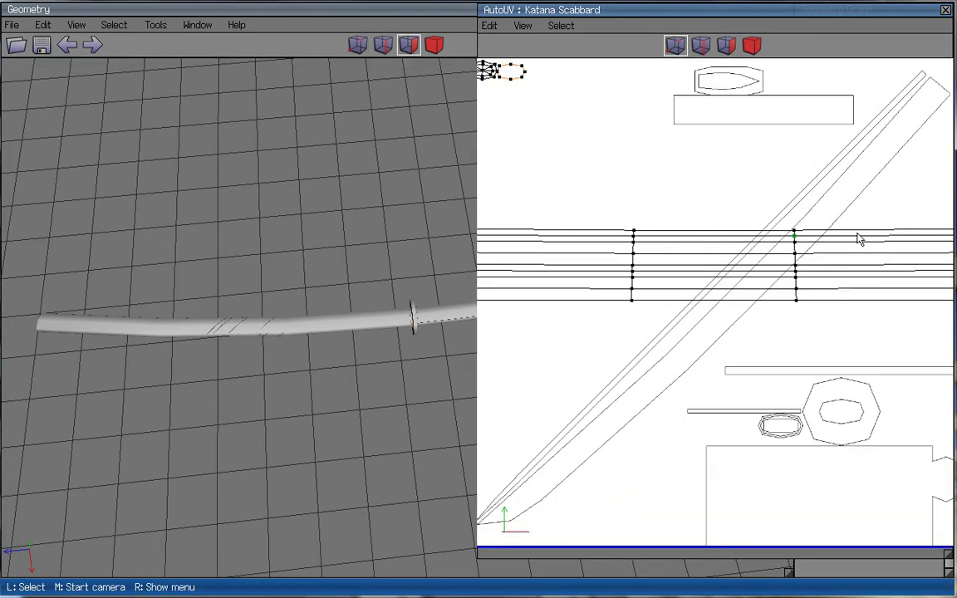
- Select the edges along the body chart's upper border, convert them to vertices and flatten these in Y
left_click(700, 45)
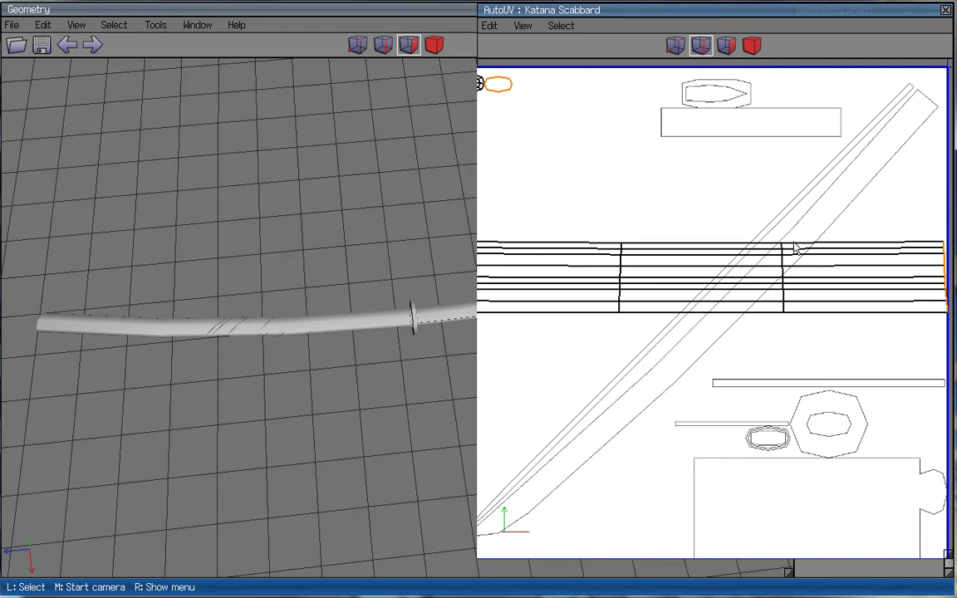
left_click(793, 246)
left_click(576, 245)
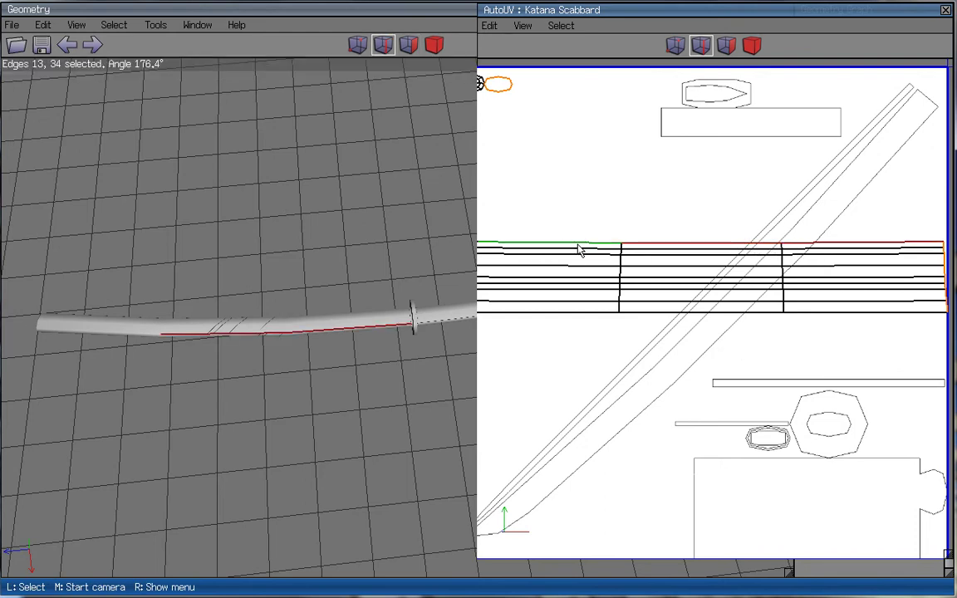
left_click(702, 246)
left_click(683, 48)
middle_click(700, 160)
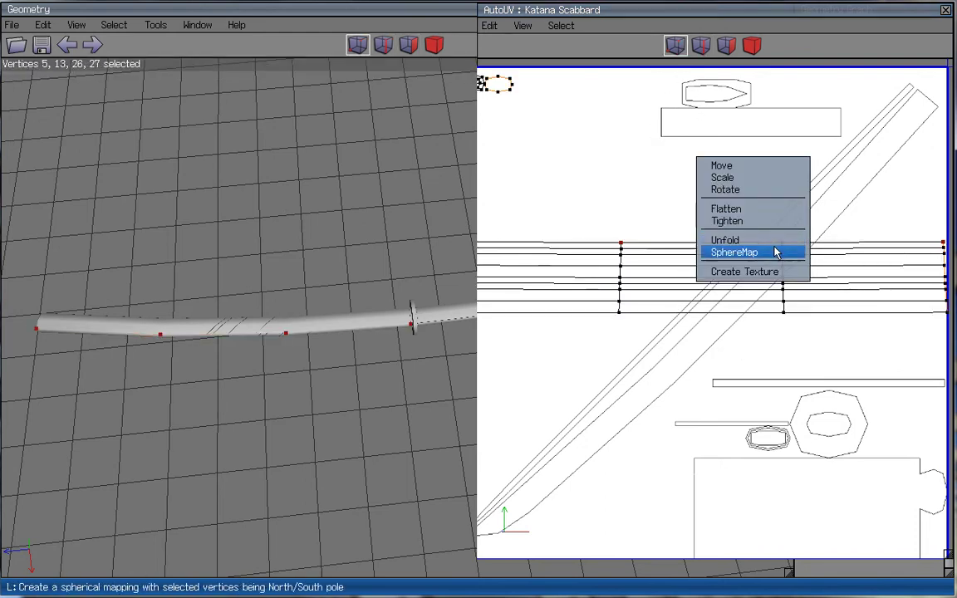
left_click(770, 209)
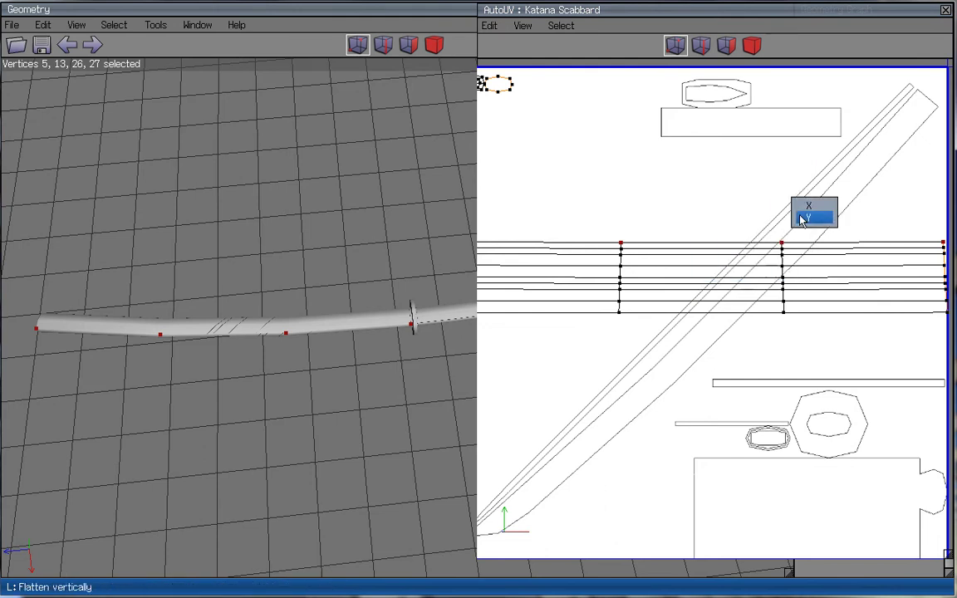
left_click(811, 218)
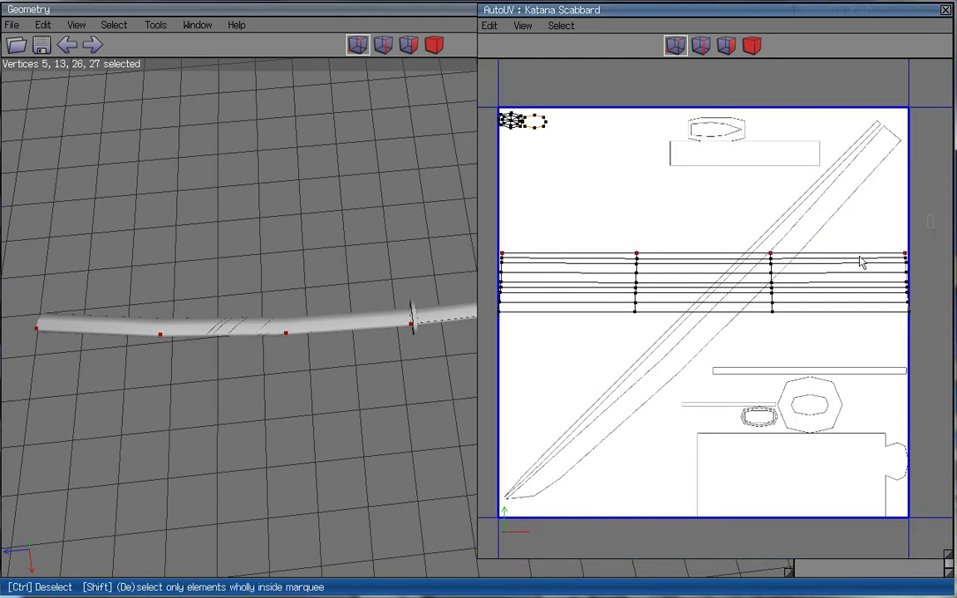
- Select the second lengthwise edge row from the top of the body chart as vertices and flatten it in Y
left_click(725, 47)
left_click(700, 46)
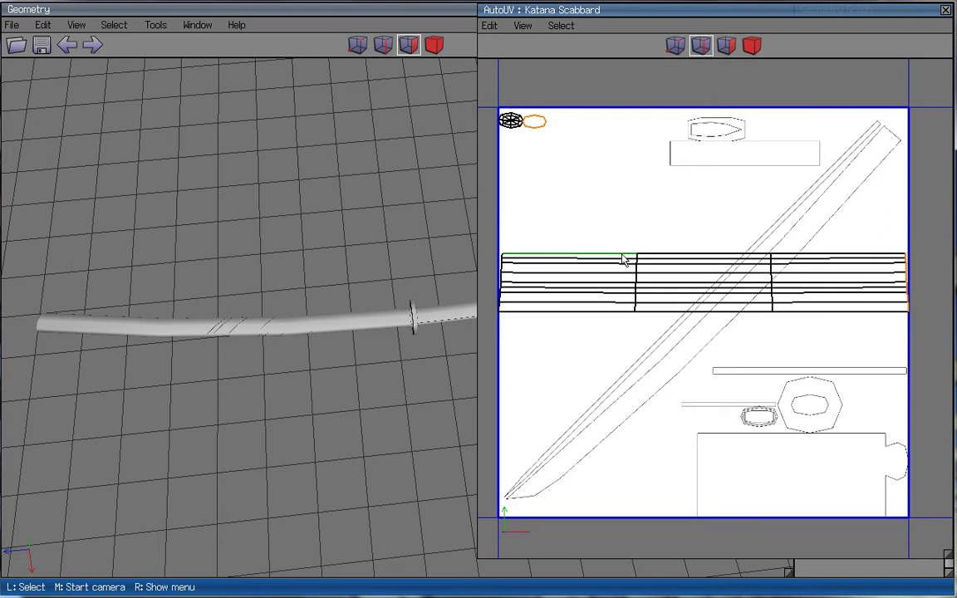
left_click(625, 261)
left_click(662, 264)
left_click(848, 264)
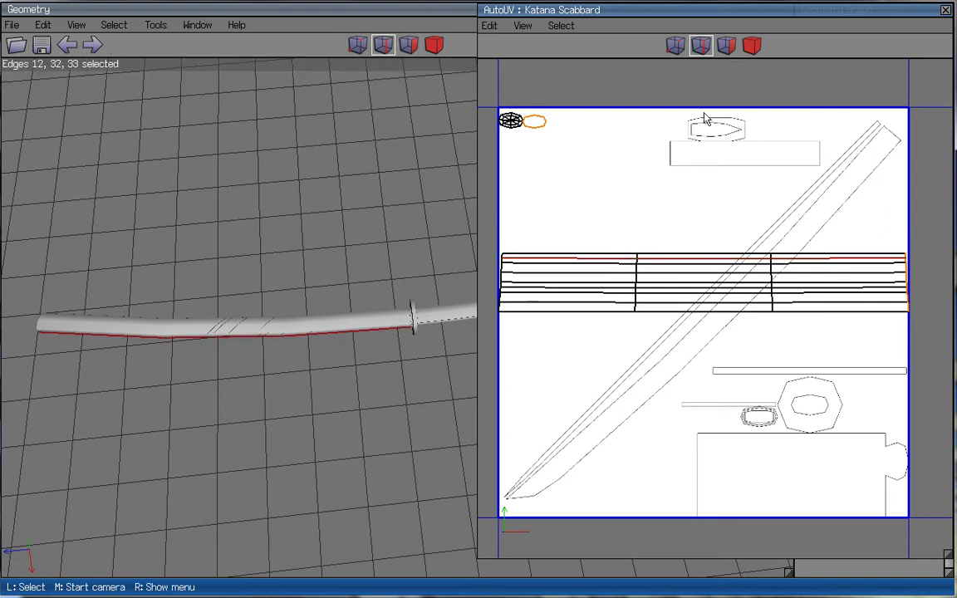
left_click(674, 47)
right_click(655, 143)
left_click(721, 196)
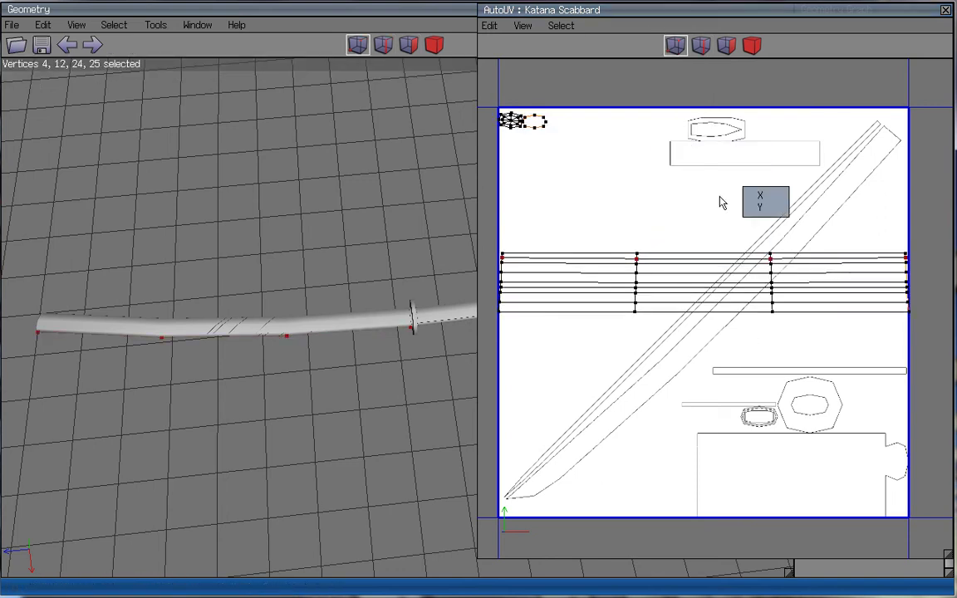
right_click(664, 209)
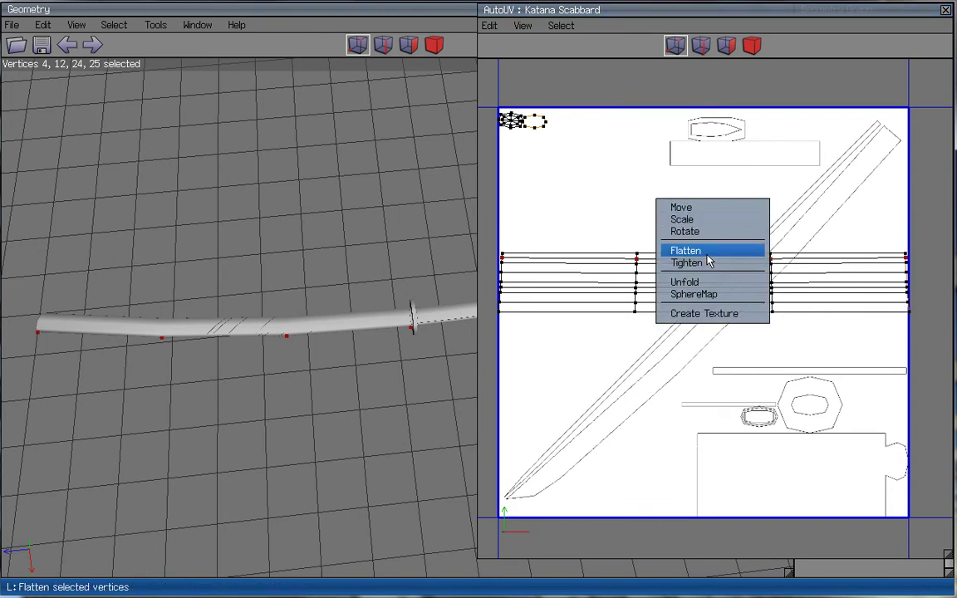
left_click(707, 257)
left_click(746, 259)
left_click(408, 45)
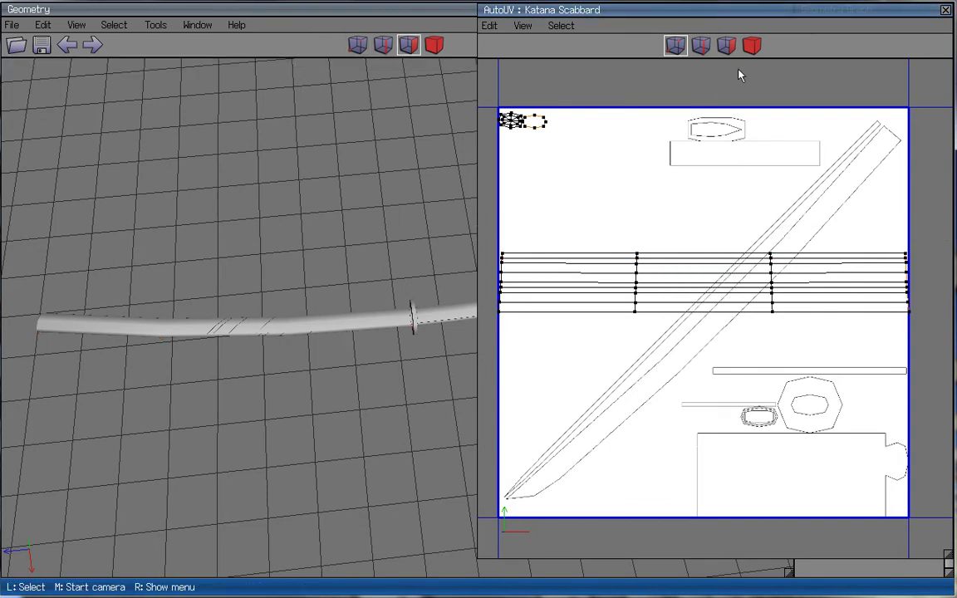
- Select the third lengthwise edge row from the top of the body chart as vertices and flatten it in Y
left_click(705, 49)
left_click(625, 268)
left_click(715, 268)
left_click(880, 266)
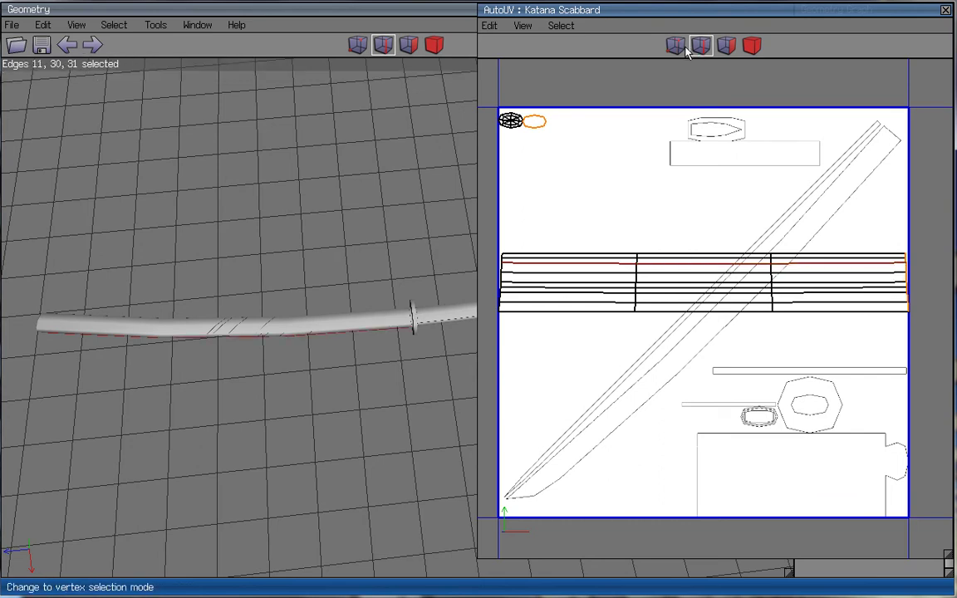
left_click(686, 52)
right_click(794, 177)
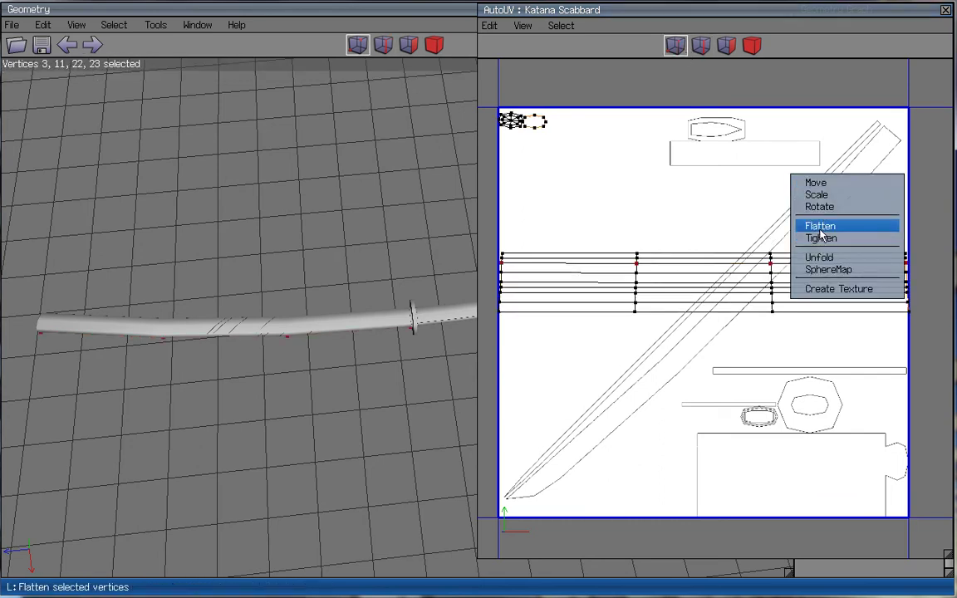
left_click(821, 229)
left_click(847, 241)
left_click_drag(900, 234, 470, 309)
- Select the fourth lengthwise edge row from the top of the body chart as vertices and flatten it in Y
left_click(701, 45)
left_click(712, 279)
double_click(712, 279)
left_click(676, 44)
right_click(686, 113)
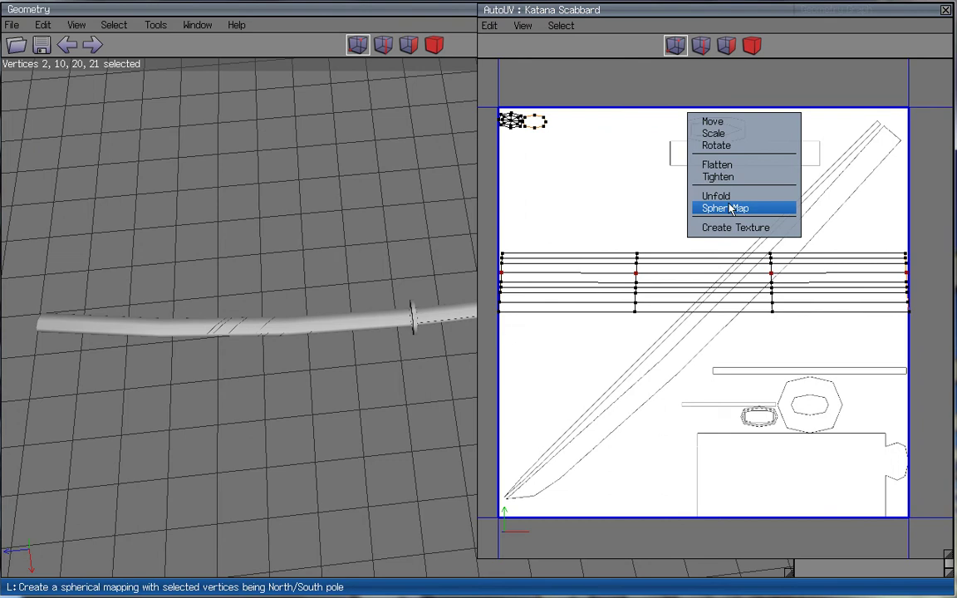
left_click(760, 160)
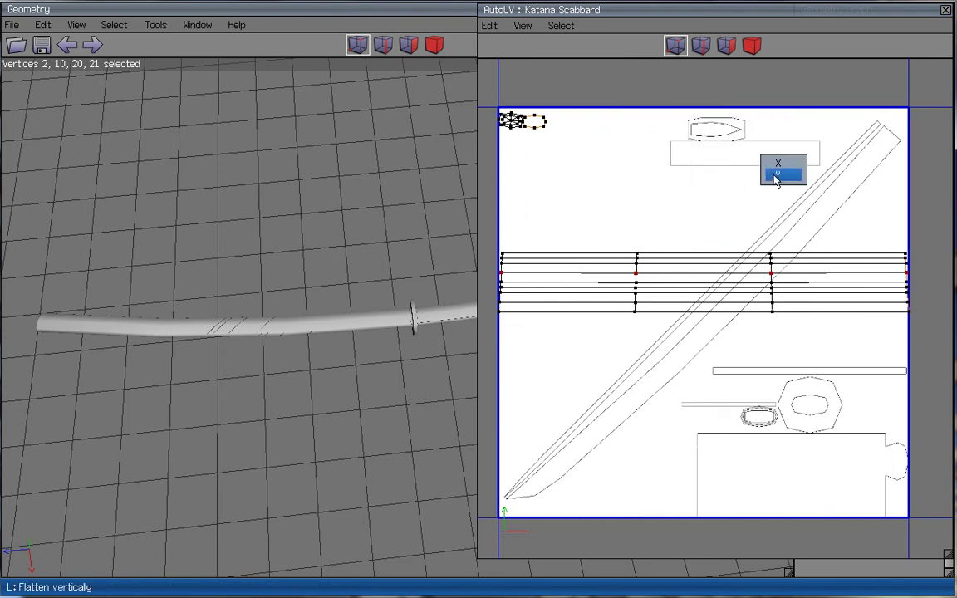
left_click(775, 175)
left_click_drag(474, 321, 514, 297)
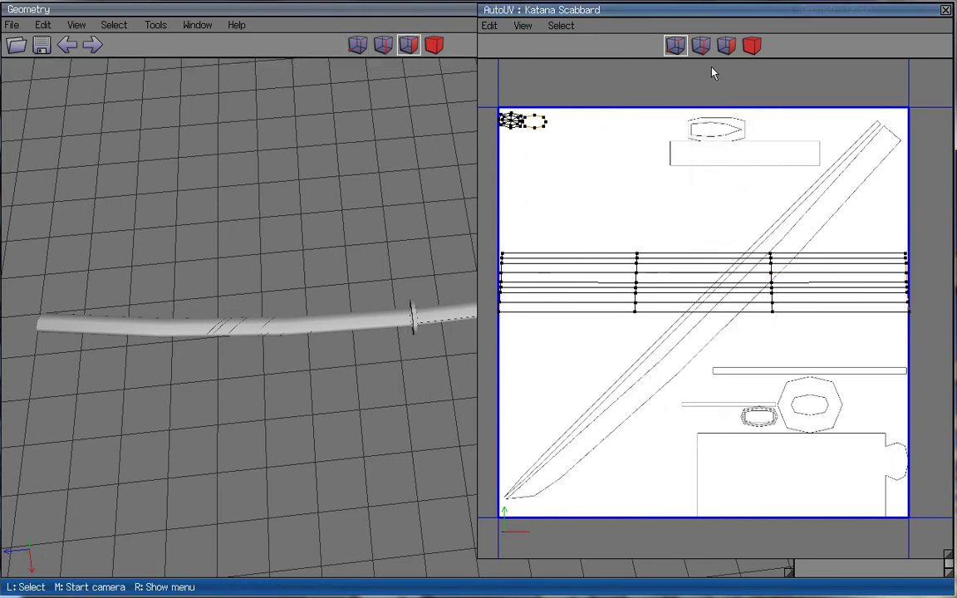
- Select the fifth lengthwise edge row from the top of the body chart as vertices and flatten it in Y
left_click(700, 45)
left_click(619, 286)
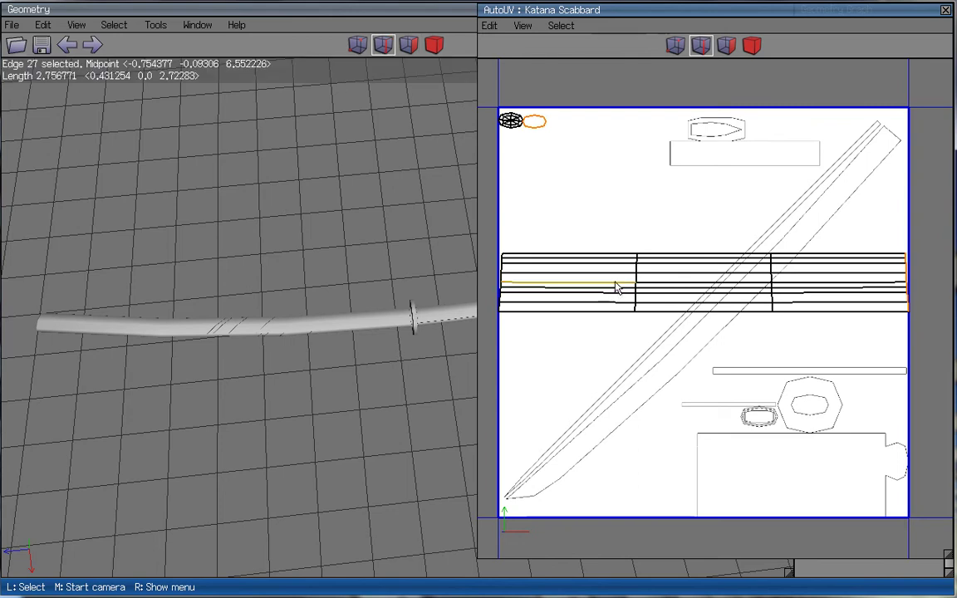
left_click(683, 284, "shift")
left_click(807, 284, "shift")
left_click(674, 45)
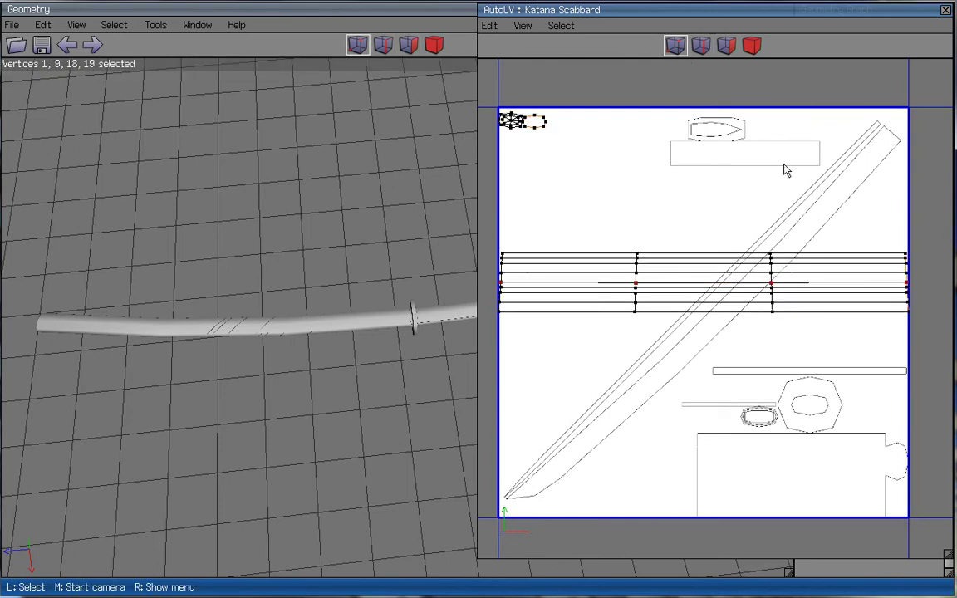
right_click(785, 171)
left_click(776, 207)
left_click(823, 205)
left_click_drag(946, 236, 484, 314, "ctrl")
- Select the sixth lengthwise edge row from the top of the body chart as vertices and flatten it in Y
left_click(703, 47)
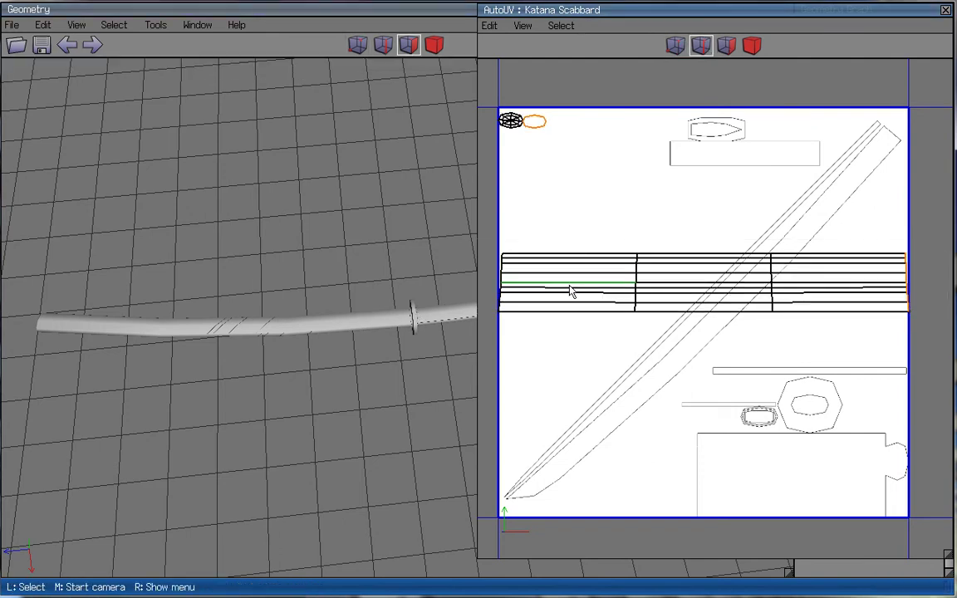
left_click(572, 300)
left_click(607, 294)
left_click(608, 291)
key("l")
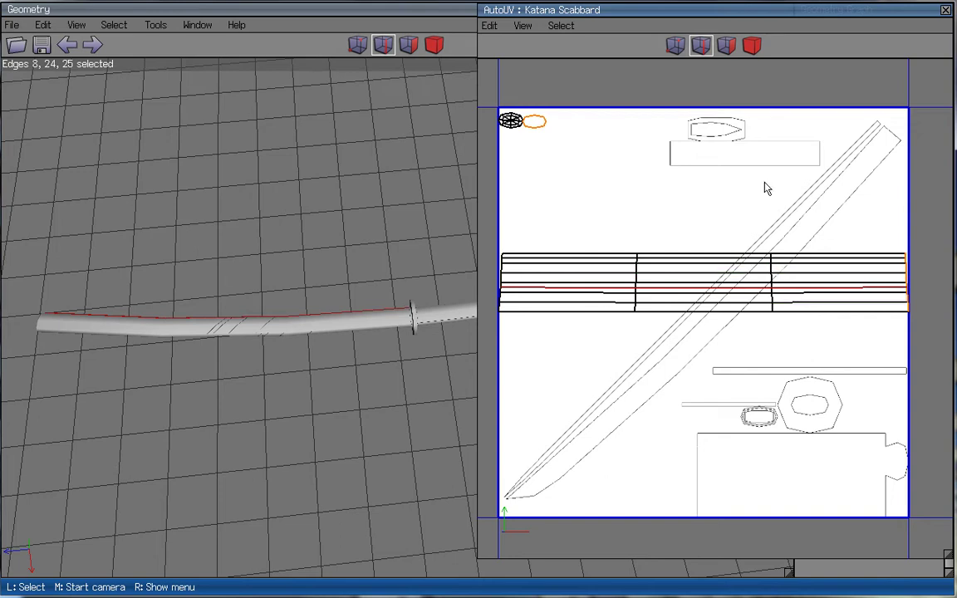
right_click(799, 199)
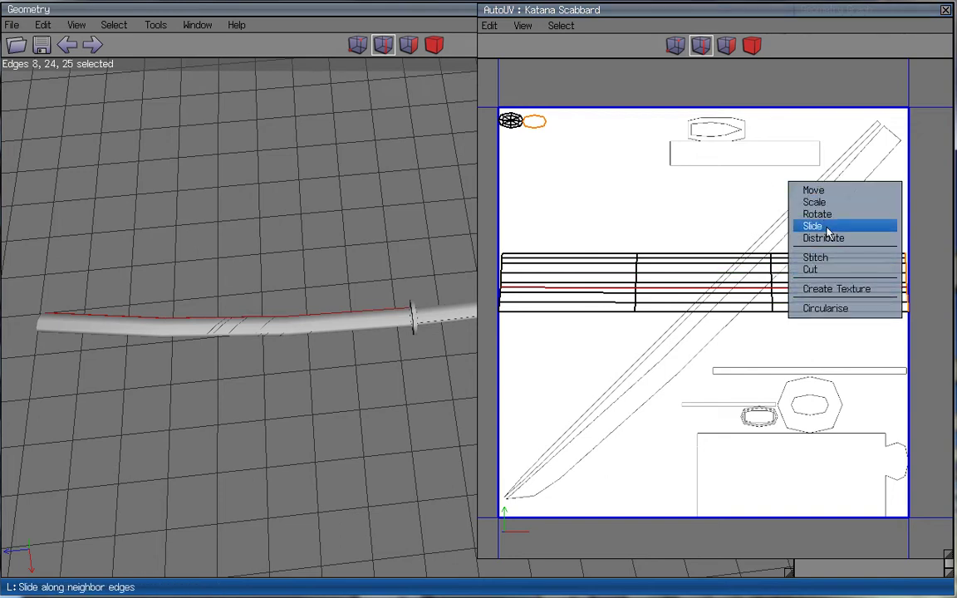
left_click_drag(820, 267, 706, 289)
left_click(807, 288)
right_click(817, 246)
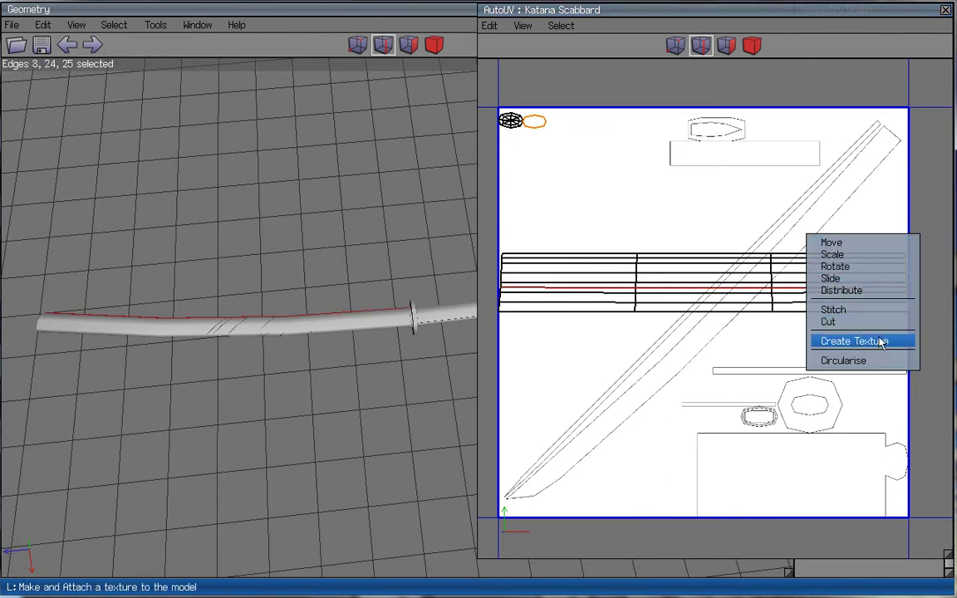
left_click(675, 44)
right_click(691, 127)
left_click(745, 180)
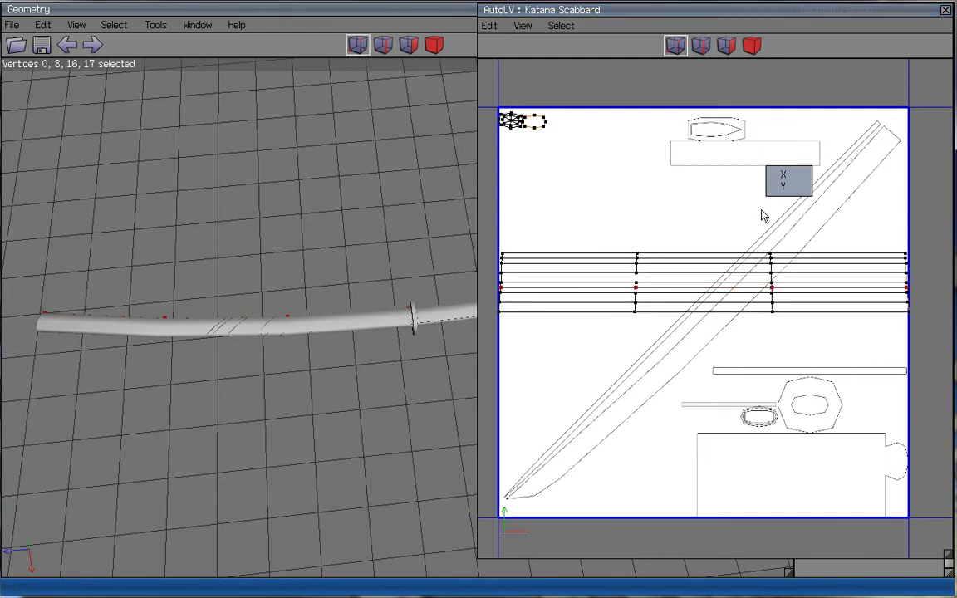
left_click(810, 189)
- Select the seventh lengthwise edge row from the top of the body chart as vertices and flatten it in Y
left_click(702, 46)
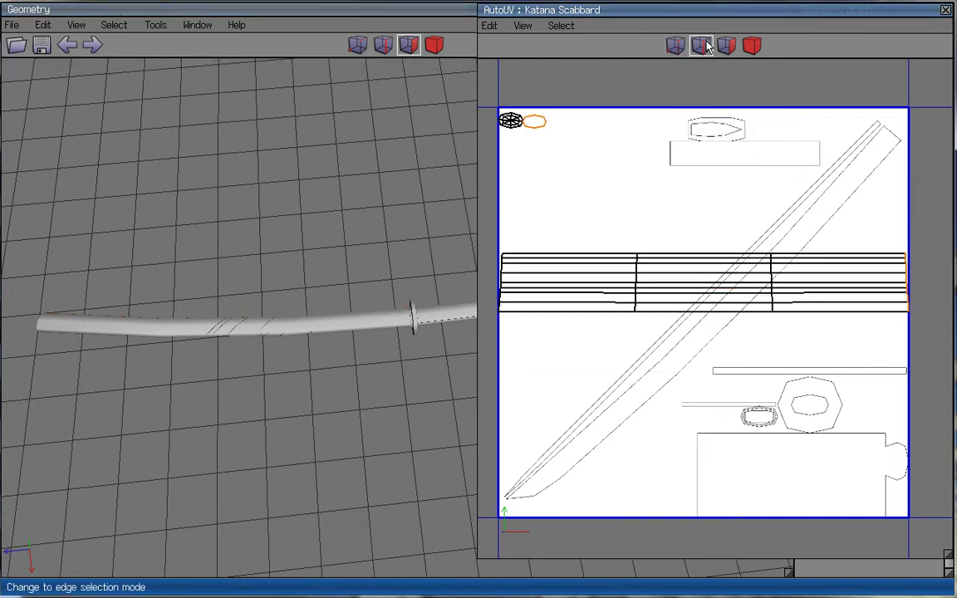
left_click(724, 297)
key("l")
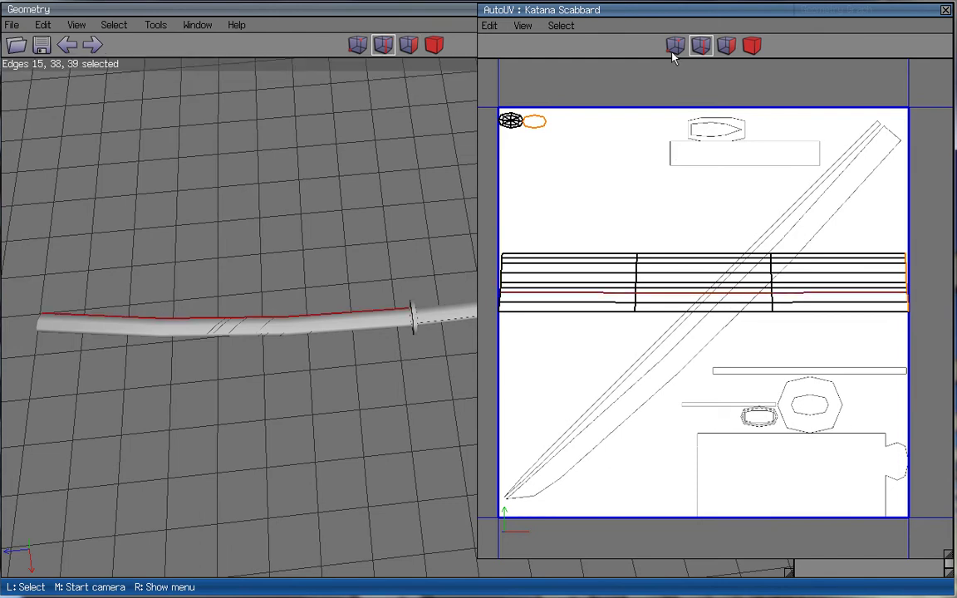
left_click(675, 45)
right_click(702, 180)
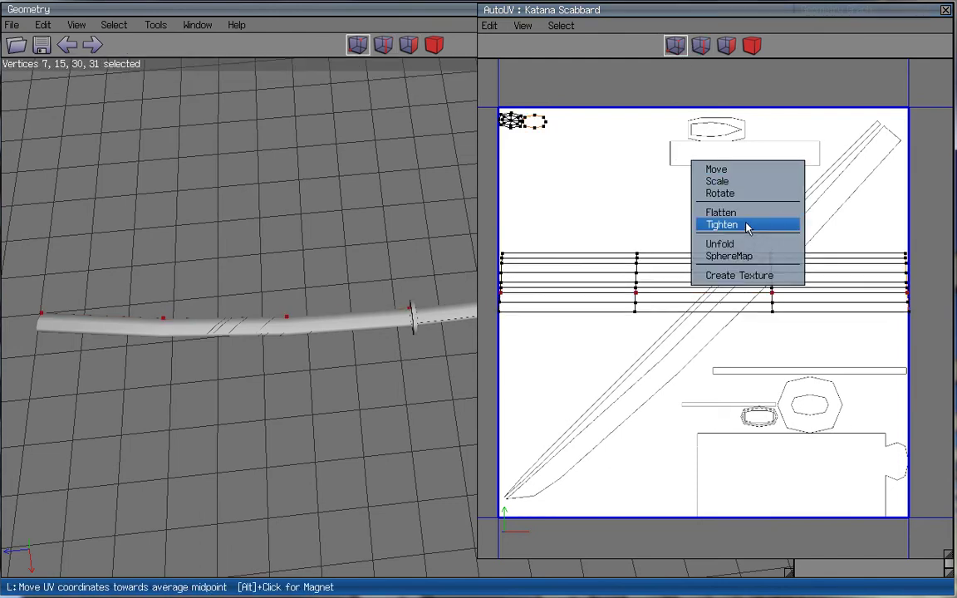
left_click(752, 212)
left_click(772, 220)
left_click_drag(927, 255, 447, 376, "ctrl")
- Select the eighth lengthwise edge row from the top of the body chart as vertices and flatten it in Y
left_click(703, 46)
left_click(741, 308)
key("l")
left_click(675, 46)
right_click(698, 204)
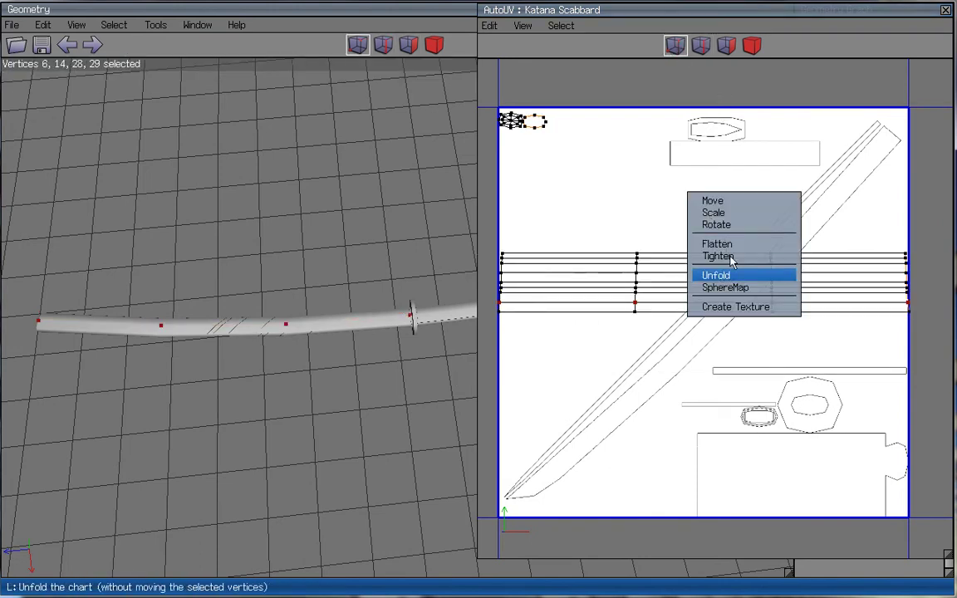
left_click(724, 241)
left_click(769, 257)
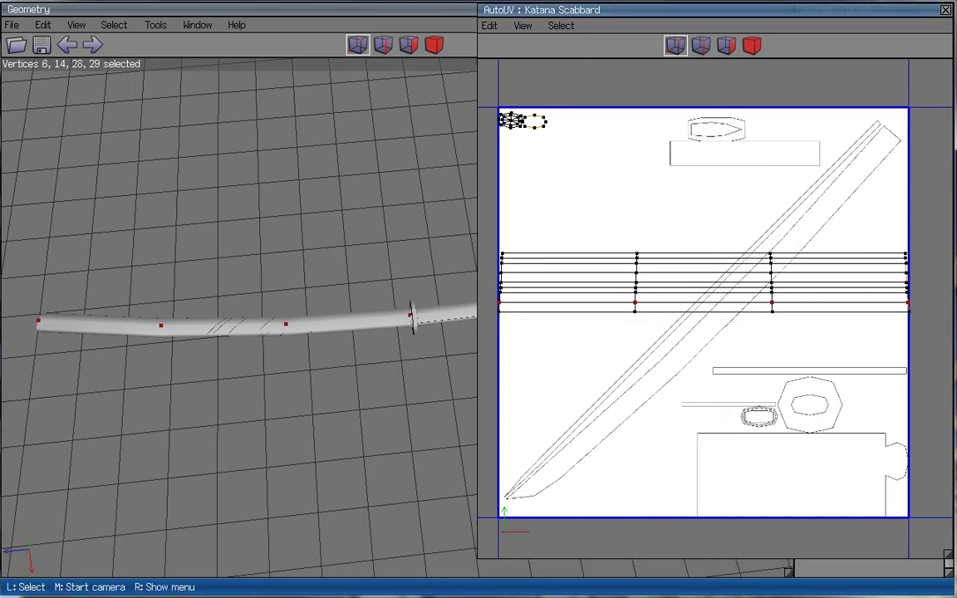
left_click_drag(937, 277, 488, 372, "ctrl")
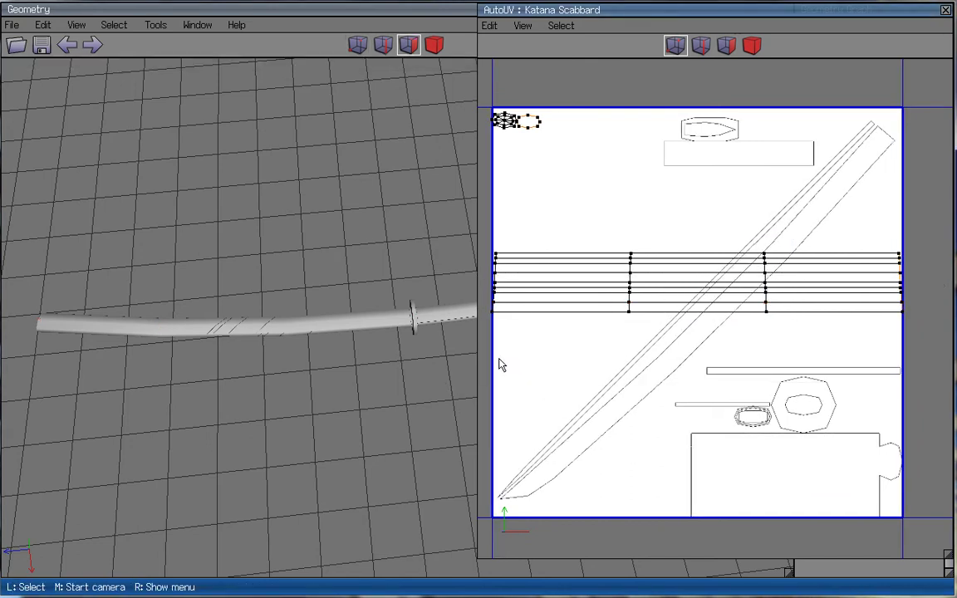
- Select the edges along the body chart's lower border, convert them to vertices and flatten these in Y
left_click(700, 45)
left_click(715, 315)
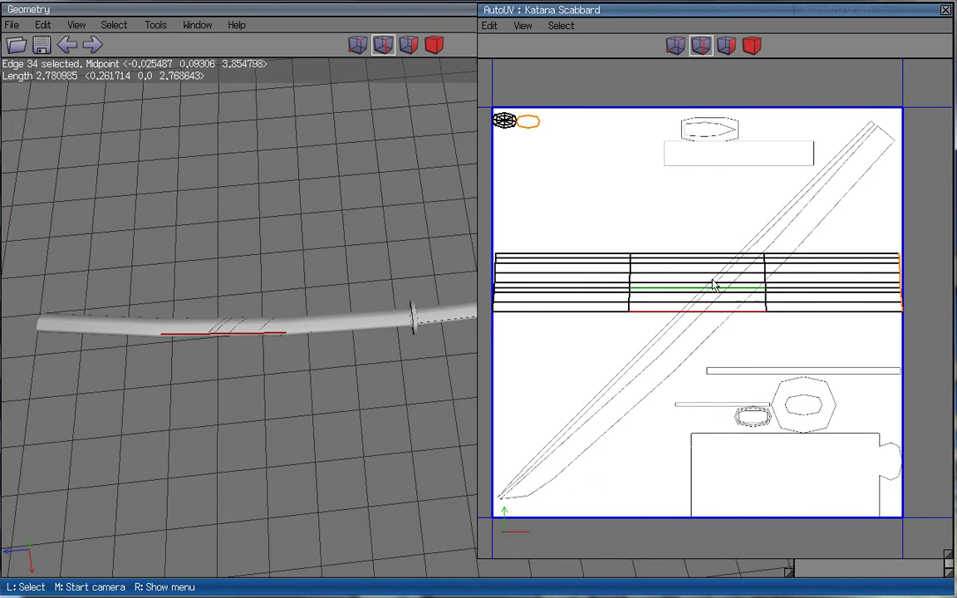
left_click(801, 312)
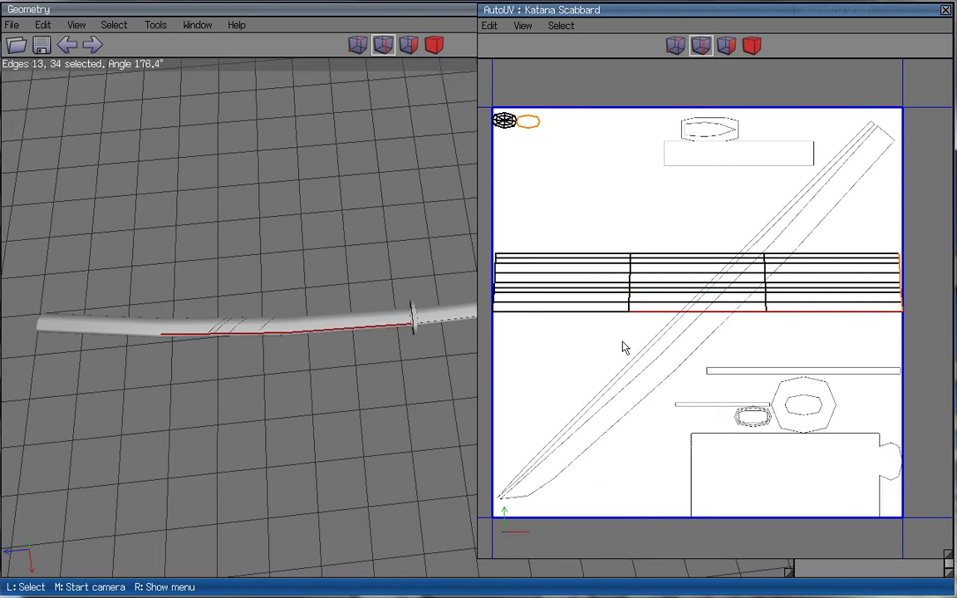
left_click(582, 312)
left_click(675, 46)
right_click(684, 154)
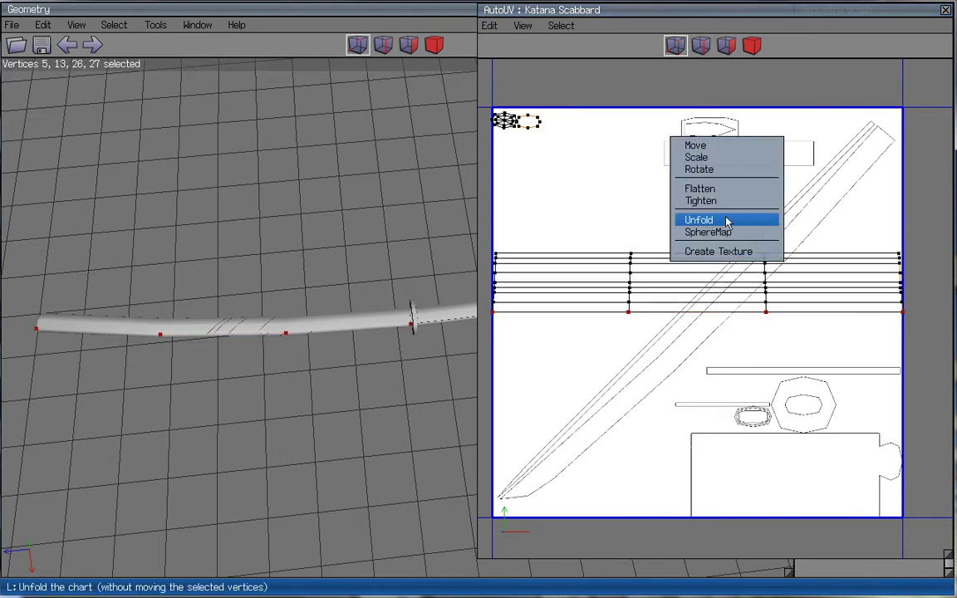
left_click(738, 192)
left_click(778, 198)
left_click_drag(831, 232, 517, 392)
left_click_drag(833, 205, 446, 241)
right_click(657, 217)
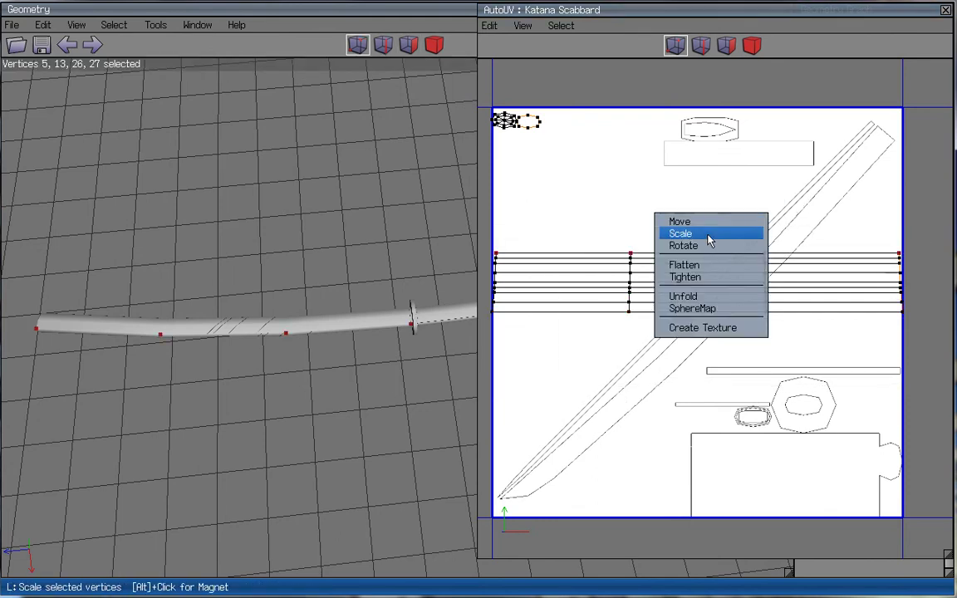
left_click(710, 236)
right_click(742, 184)
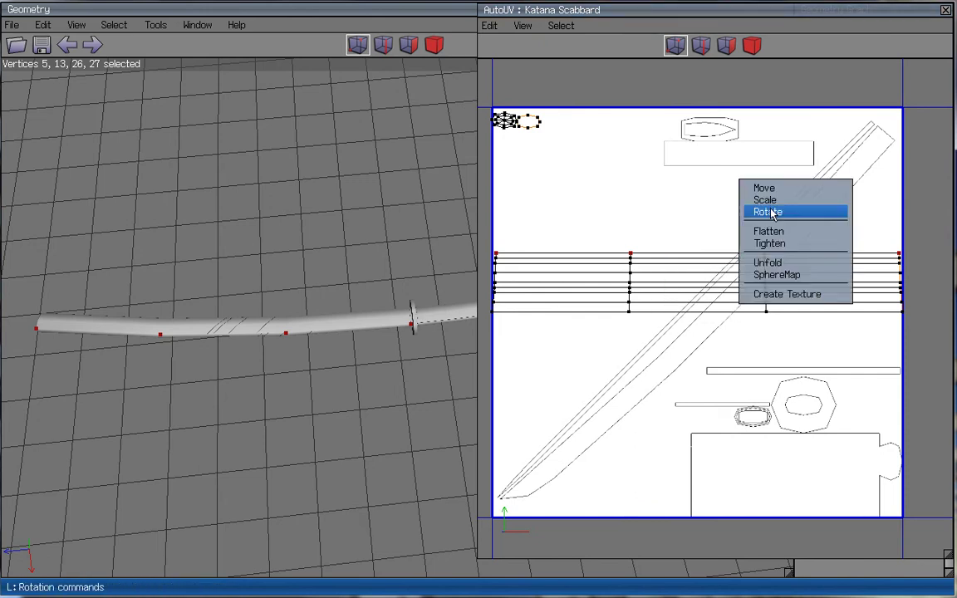
left_click(779, 201)
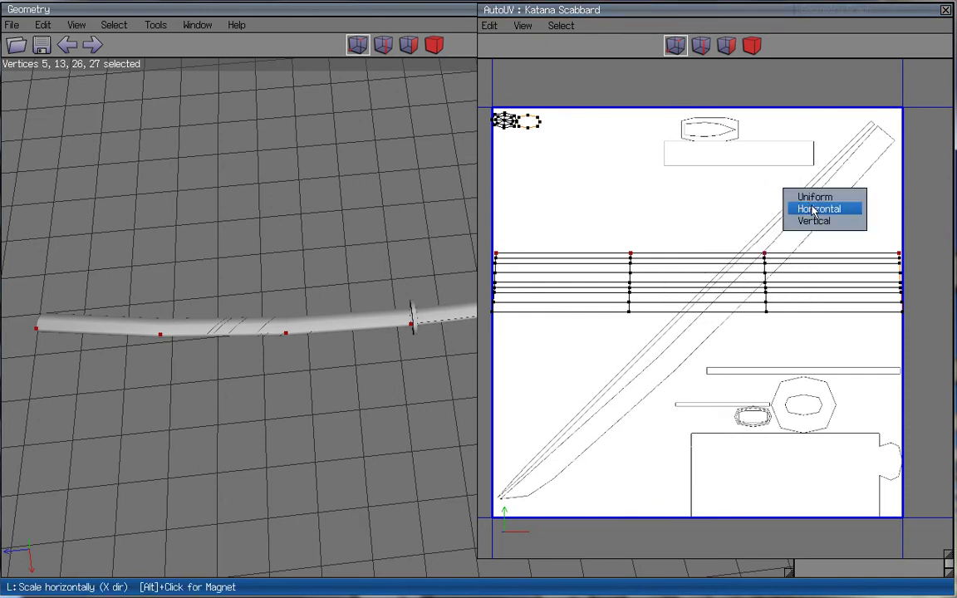
left_click(815, 212)
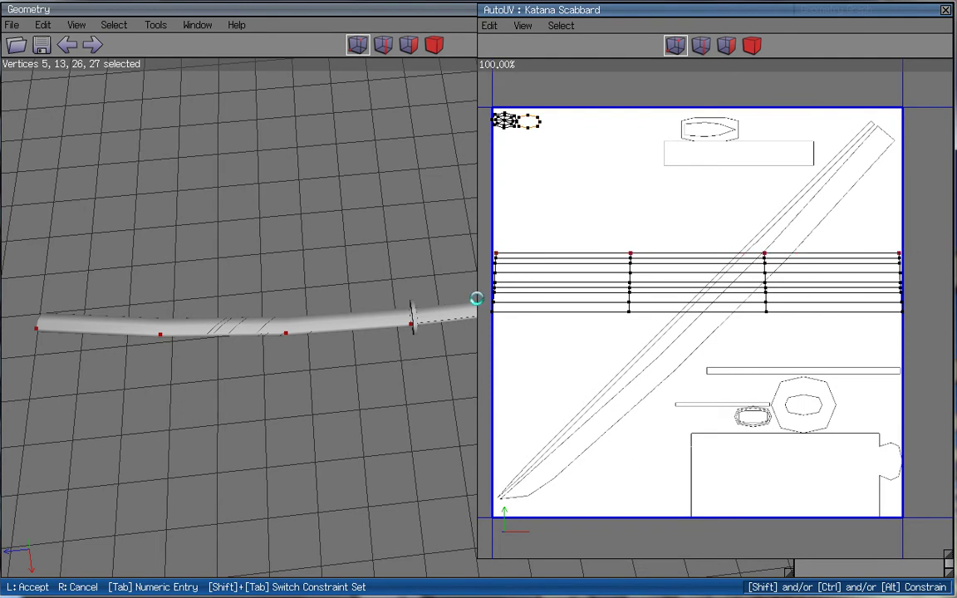
left_click(476, 299)
left_click(726, 45)
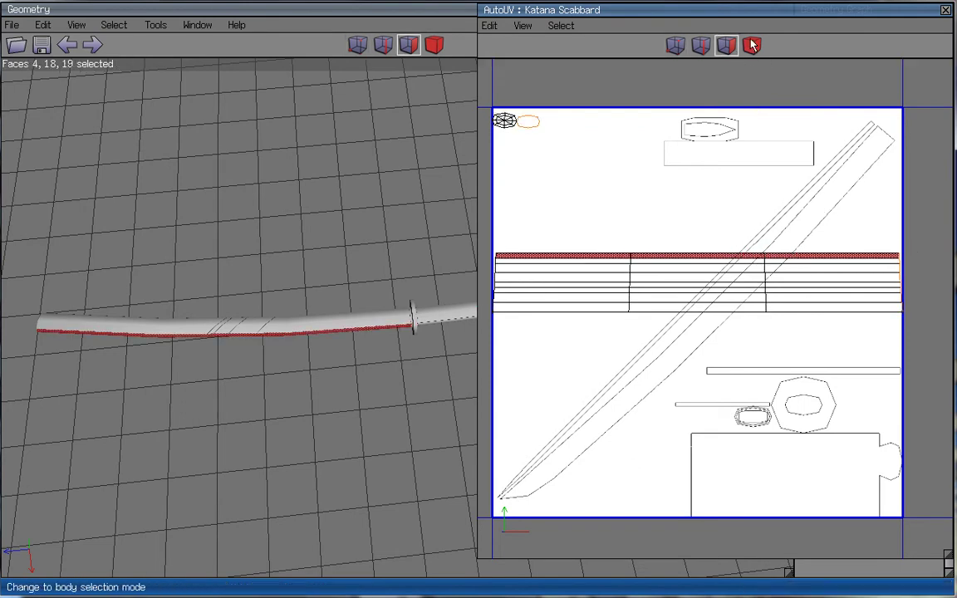
left_click(752, 44)
right_click(779, 127)
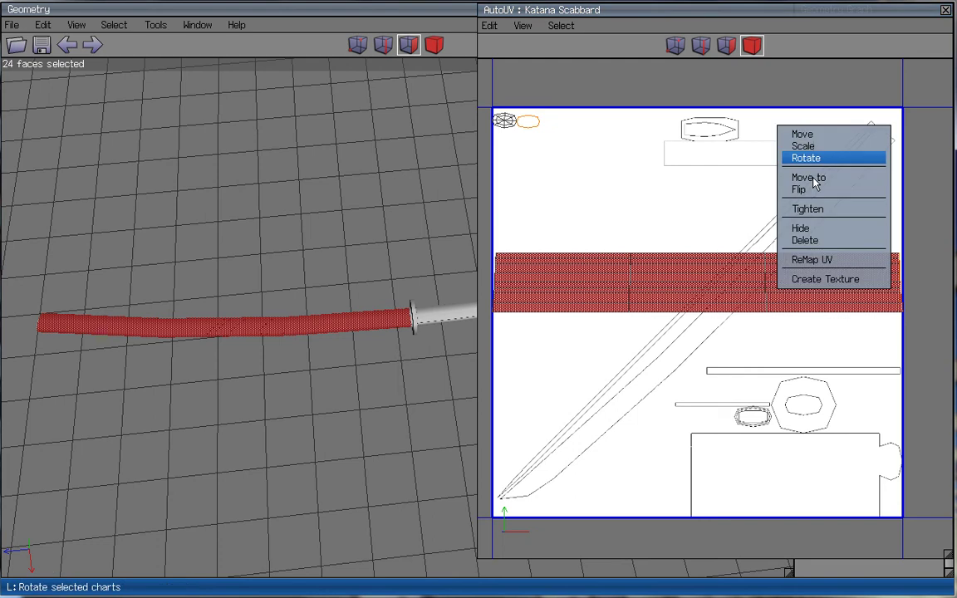
left_click(675, 45)
left_click_drag(941, 208, 490, 399, "ctrl")
- Select the vertex column at the right end of the body chart and flatten it in X
left_click_drag(855, 215, 911, 346)
right_click(890, 227)
left_click(868, 267)
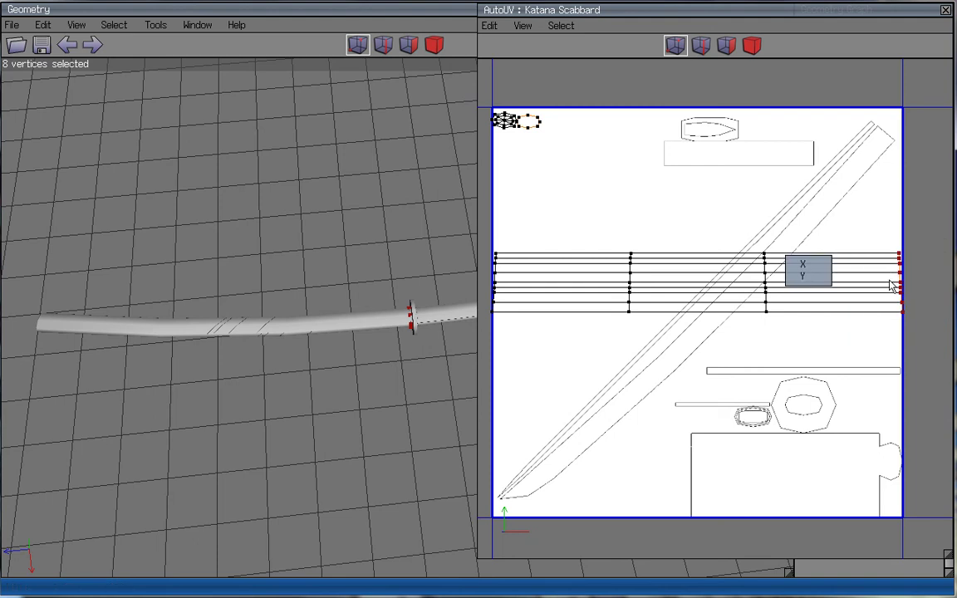
left_click(809, 269)
- Select the right inner vertex column of the body chart and flatten it in X
left_click_drag(751, 243, 773, 312)
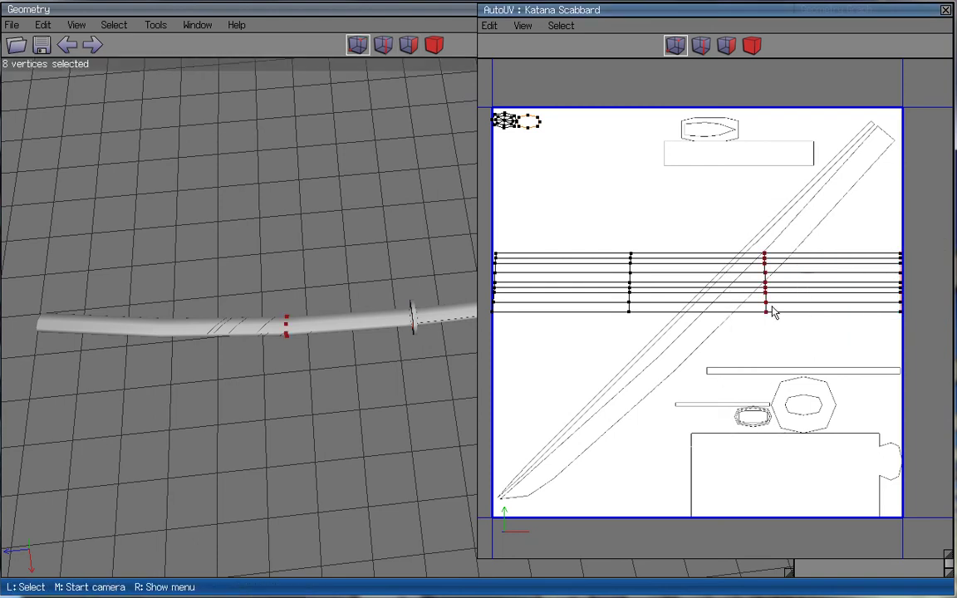
right_click(797, 264)
left_click(810, 284)
left_click(849, 277)
- Select the left inner vertex column of the body chart and flatten it in X
left_click_drag(624, 252, 639, 319)
right_click(678, 233)
left_click(694, 263)
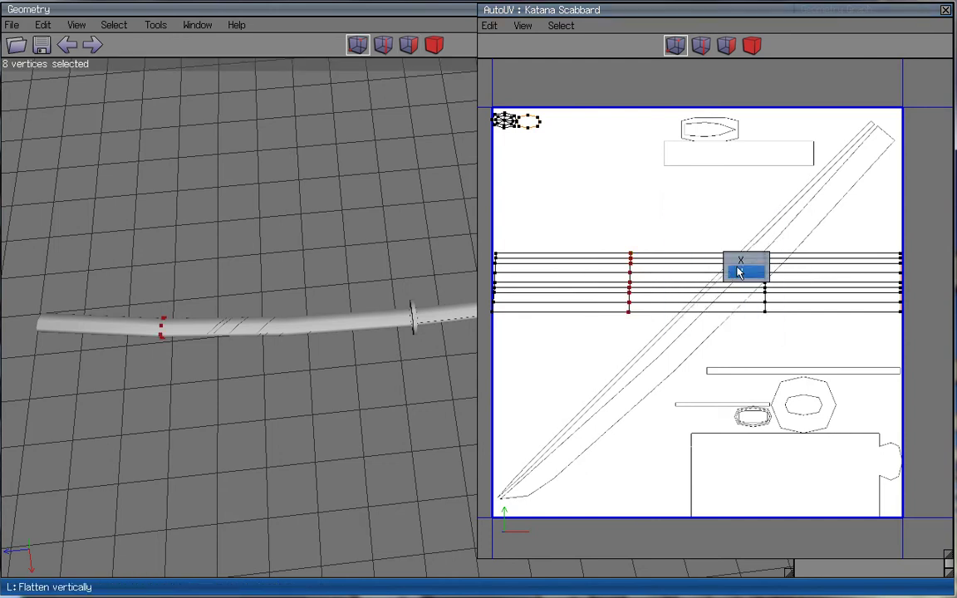
left_click(740, 271)
left_click(558, 267)
- Select the vertex column at the left end of the body chart, flatten it in X and clear the selection
left_click_drag(495, 332, 483, 245)
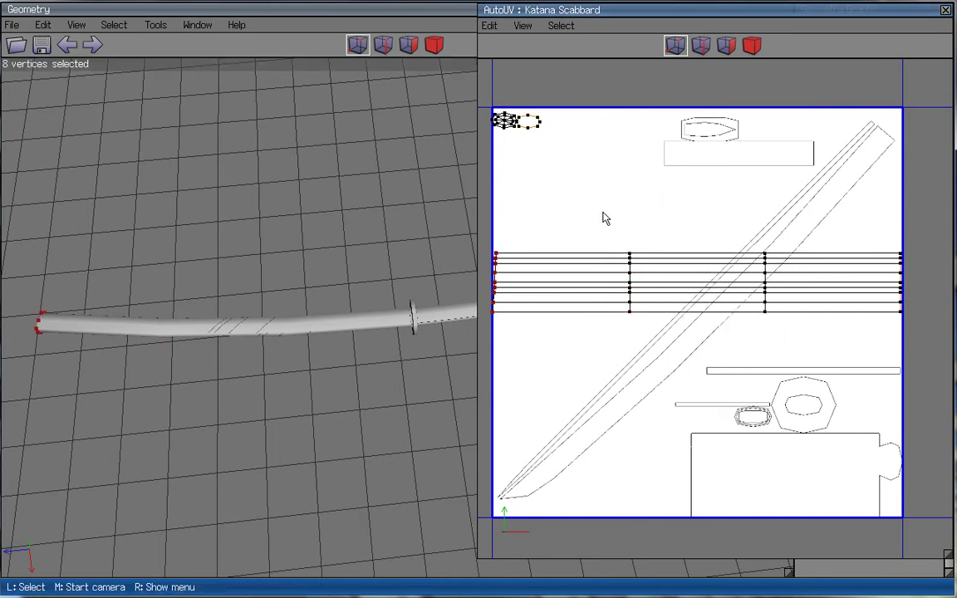
right_click(602, 215)
left_click(640, 231)
left_click(688, 249)
left_click_drag(676, 216, 478, 379, "ctrl")
- Select the whole body chart and apply Max Horizontal scaling to it
left_click(752, 46)
left_click(748, 291)
middle_click(754, 171)
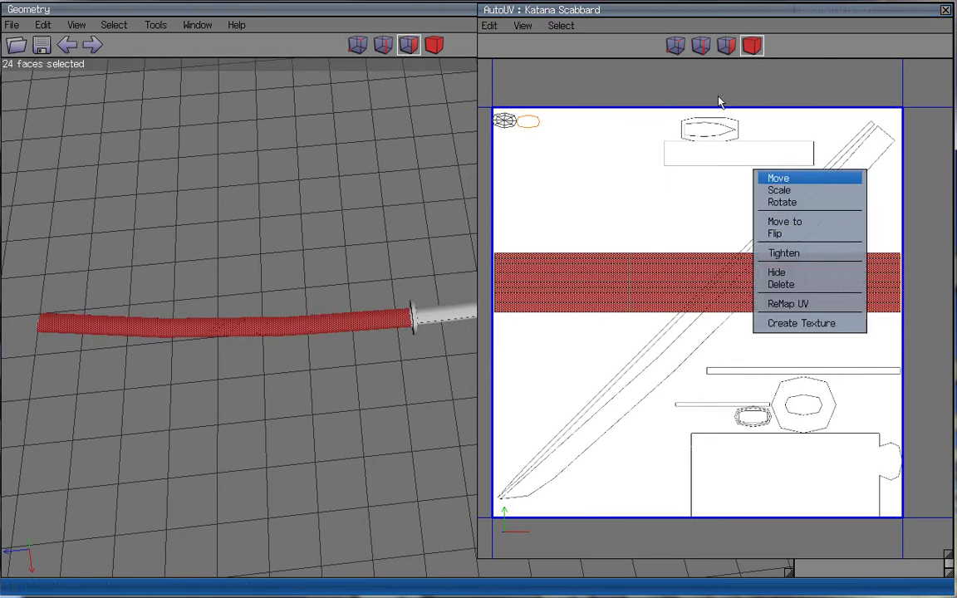
left_click(780, 190)
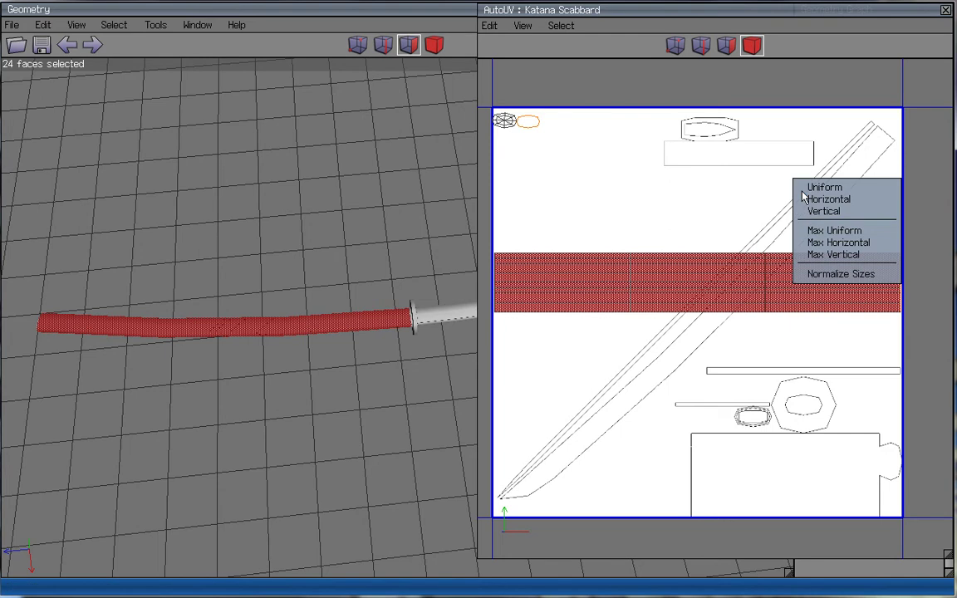
left_click(837, 242)
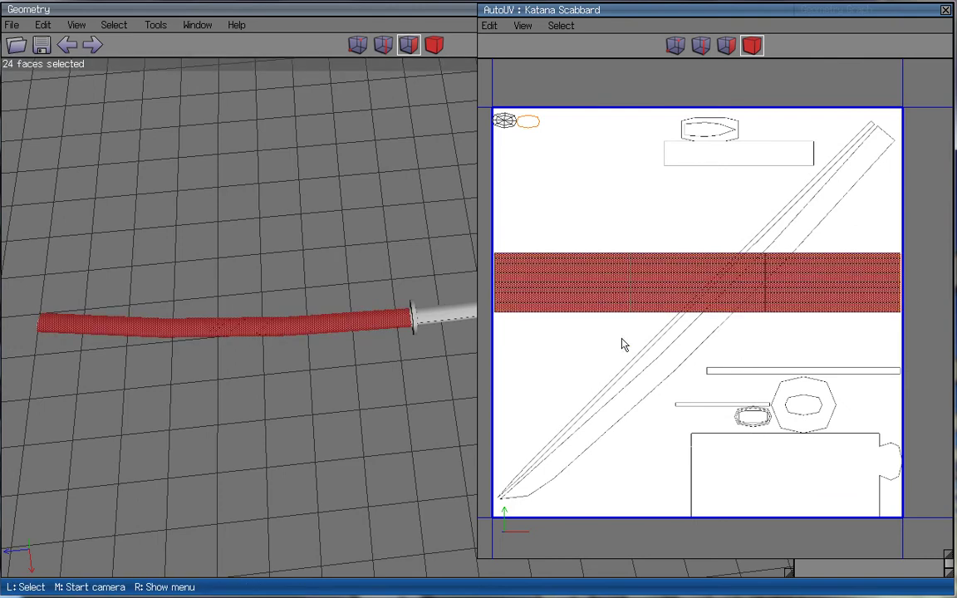
- Apply Max Horizontal scaling to the scabbard's body chart again and deselect it
scroll(625, 344, "up", 3)
scroll(675, 282, "down", 1)
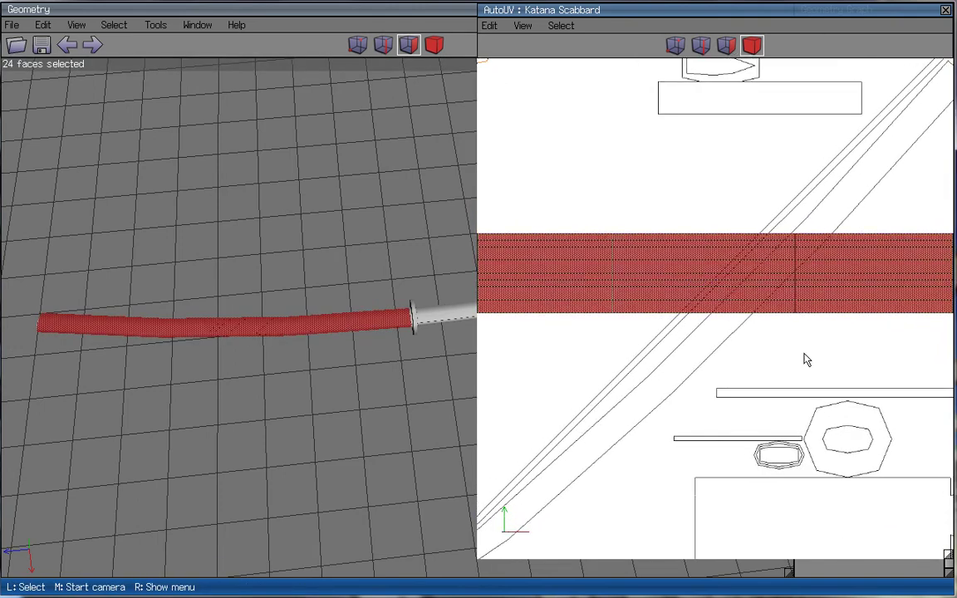
scroll(806, 358, "down", 4)
right_click(793, 359)
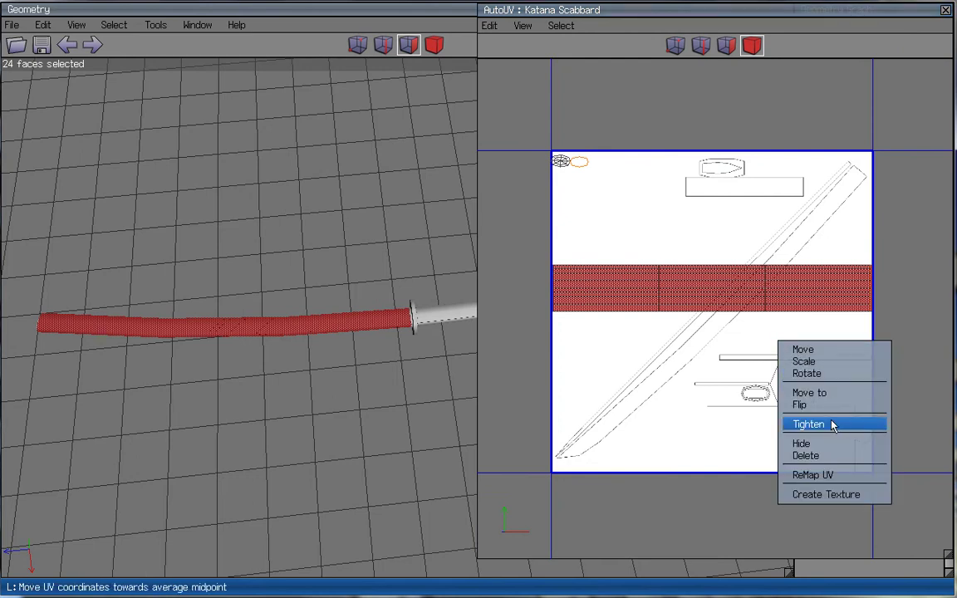
left_click(828, 362)
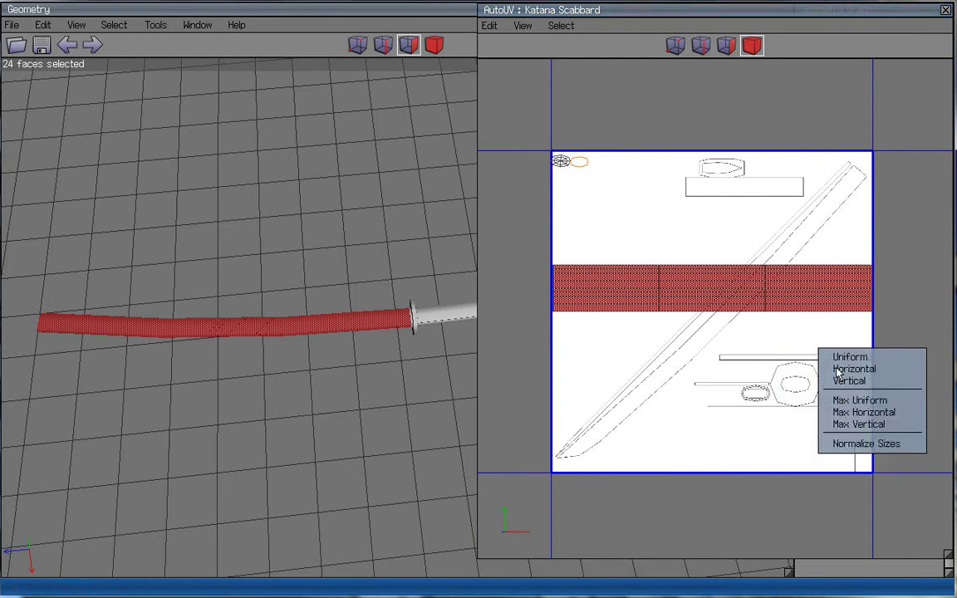
left_click(875, 415)
left_click(806, 300)
- Select four middle-section faces of the body chart to check where they lie on the 3D scabbard, and clear the selection
scroll(800, 369, "up", 3)
scroll(798, 366, "down", 2)
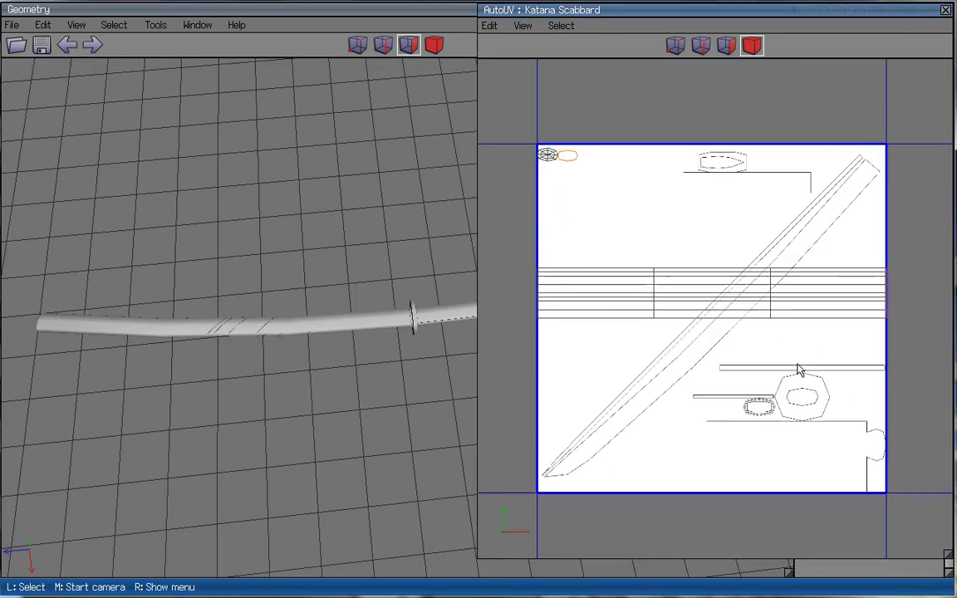
scroll(796, 364, "up", 3)
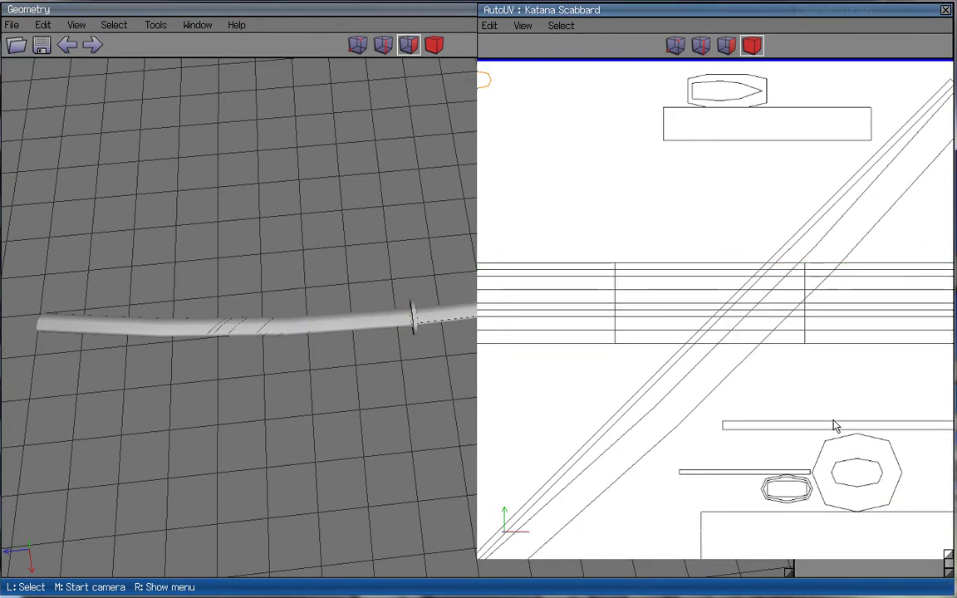
scroll(835, 426, "up", 3)
left_click(726, 45)
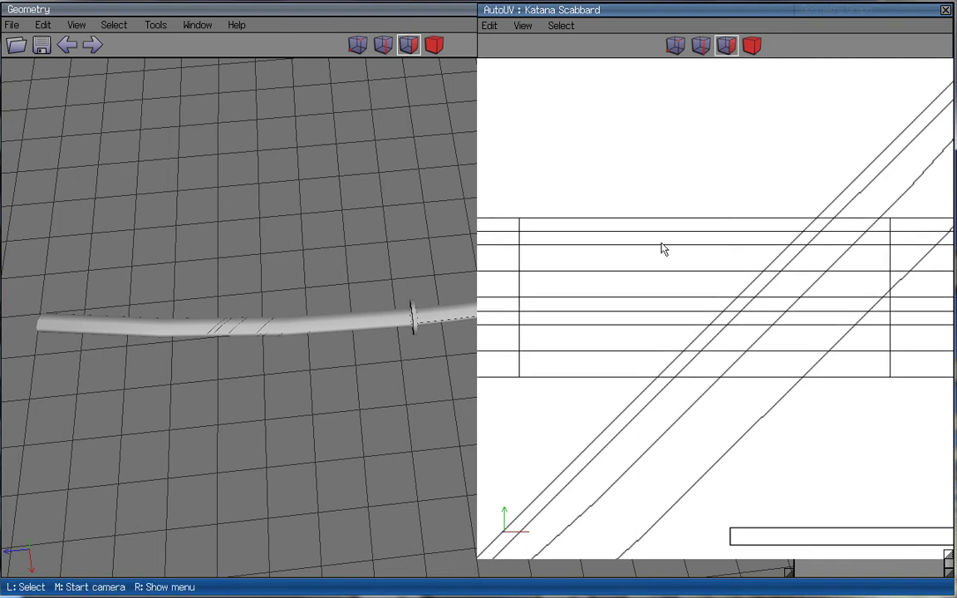
left_click_drag(659, 255, 669, 291)
left_click(671, 337)
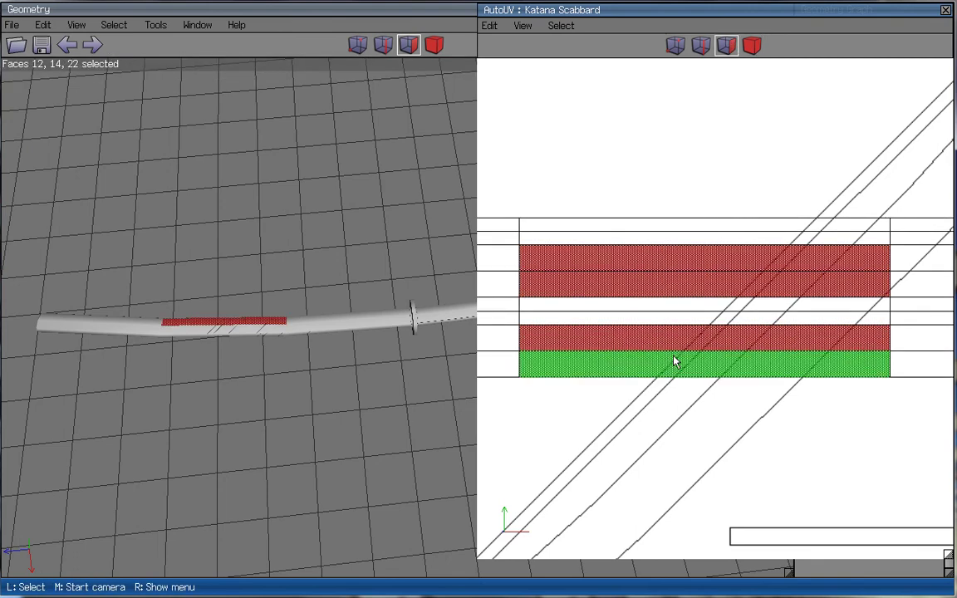
left_click(676, 362)
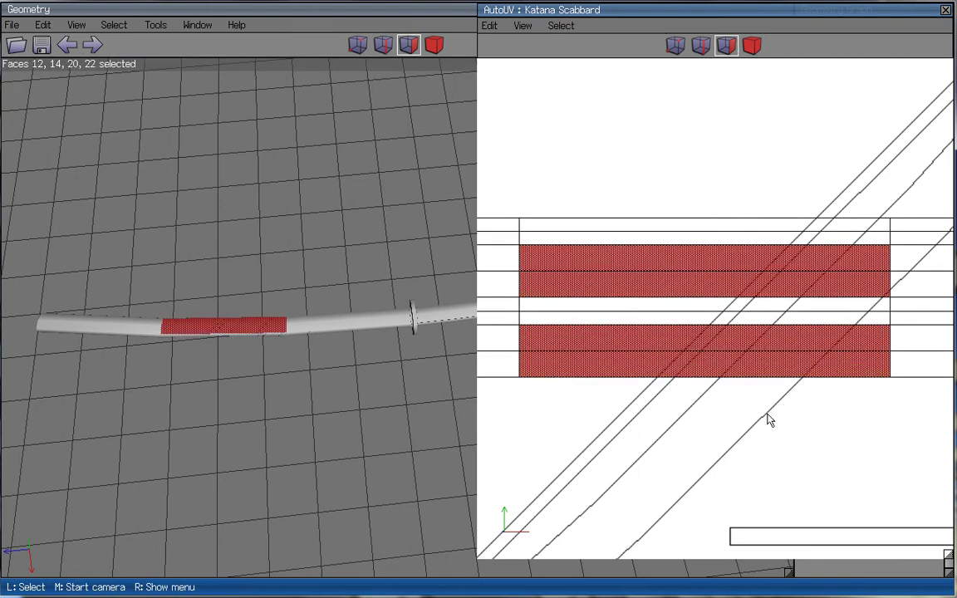
middle_click(384, 232)
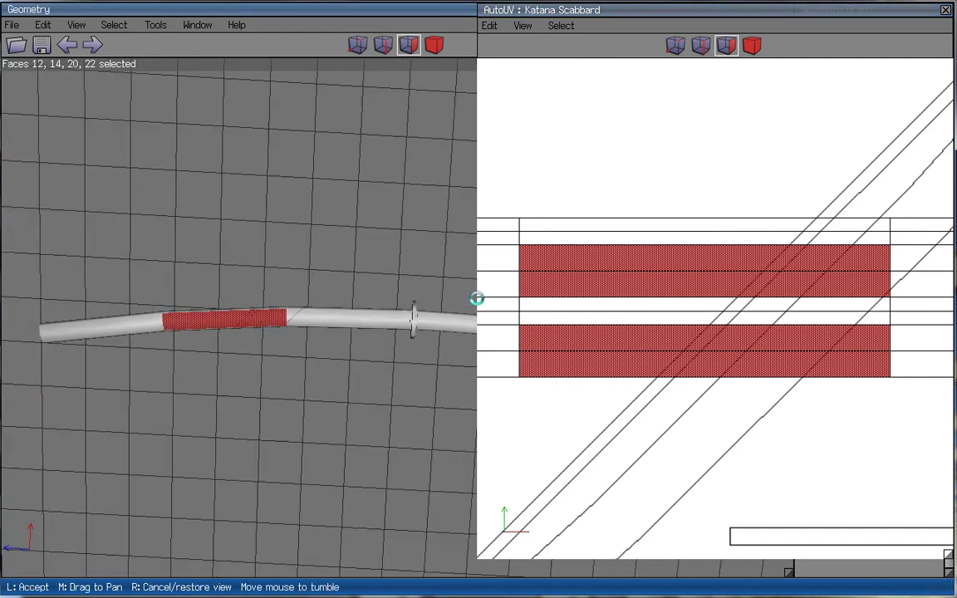
left_click(538, 222)
left_click_drag(692, 171, 683, 430)
scroll(782, 434, "down", 3)
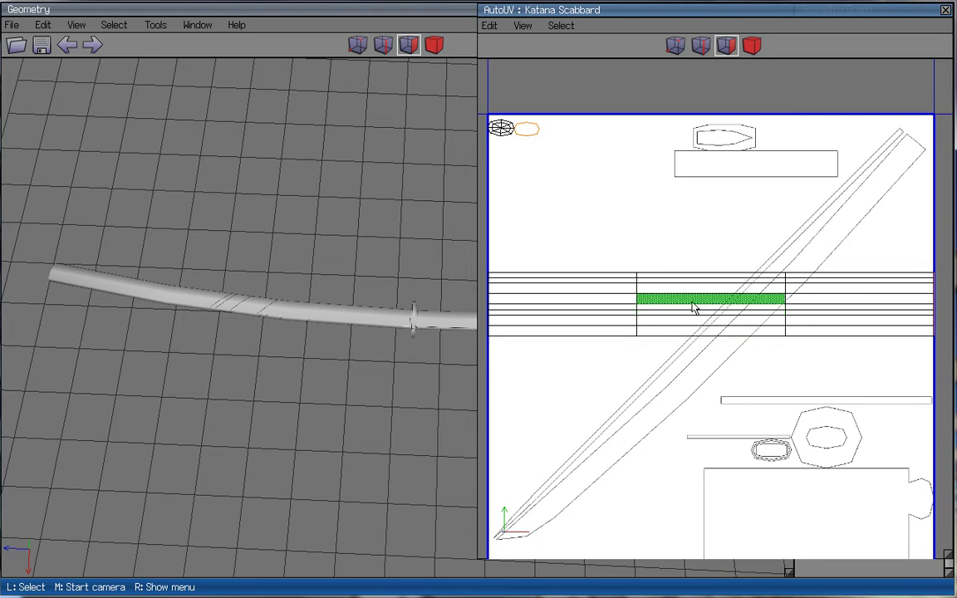
- Select the lengthwise edge loop through the middle of the body chart and extend the selection to the whole chart
key("2")
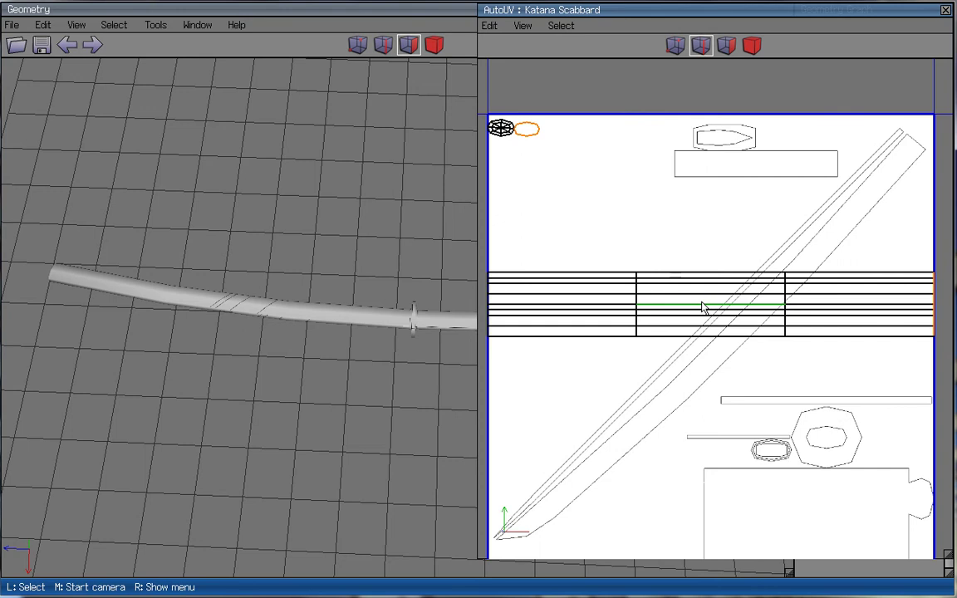
left_click(702, 306)
right_click(823, 247)
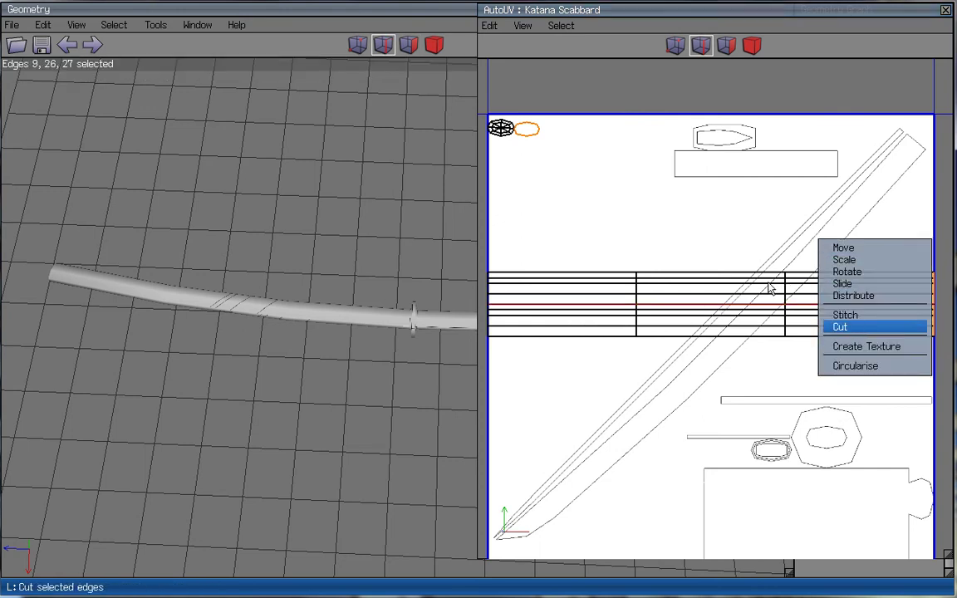
key("Up")
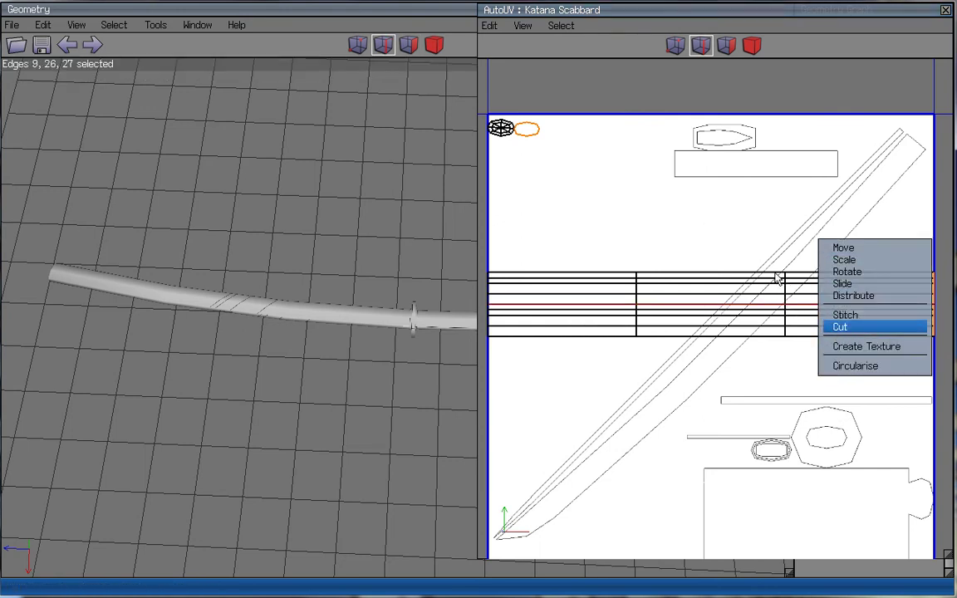
key("Return")
left_click(752, 46)
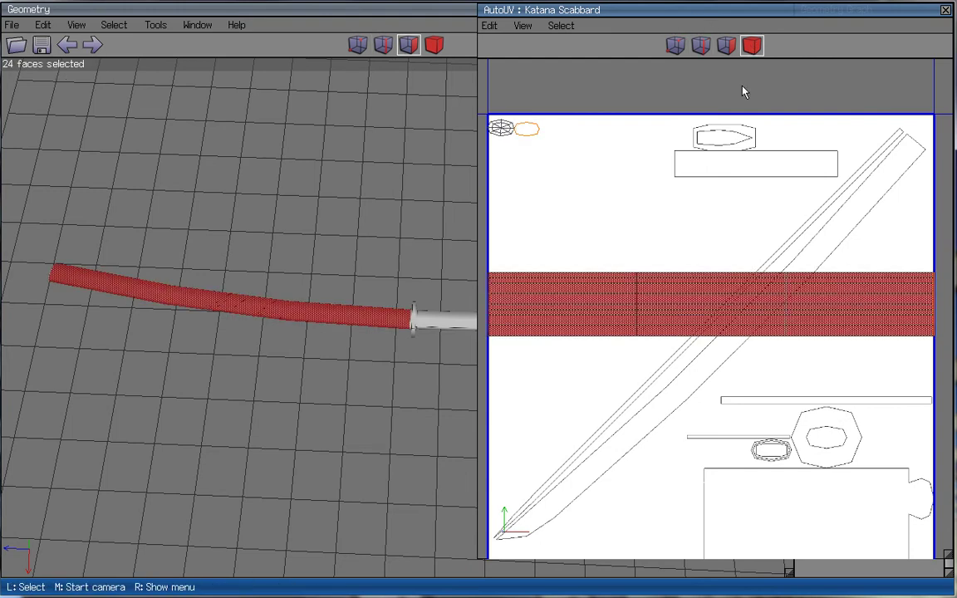
- Add the two small end-cap charts to the selection and scale all scabbard charts uniformly to 90%
right_click(746, 189)
left_click(686, 188)
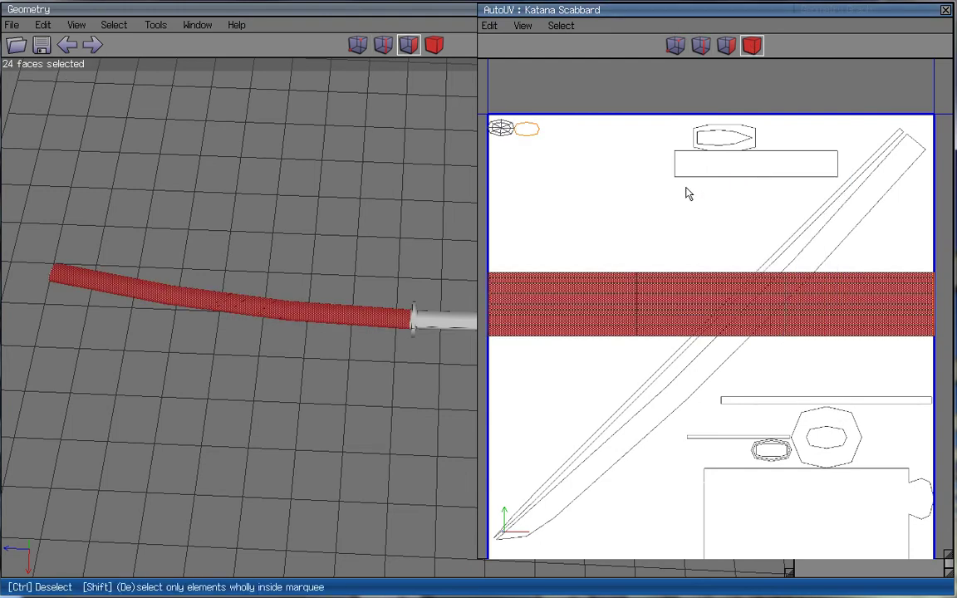
left_click_drag(570, 122, 523, 159)
left_click_drag(556, 105, 500, 156)
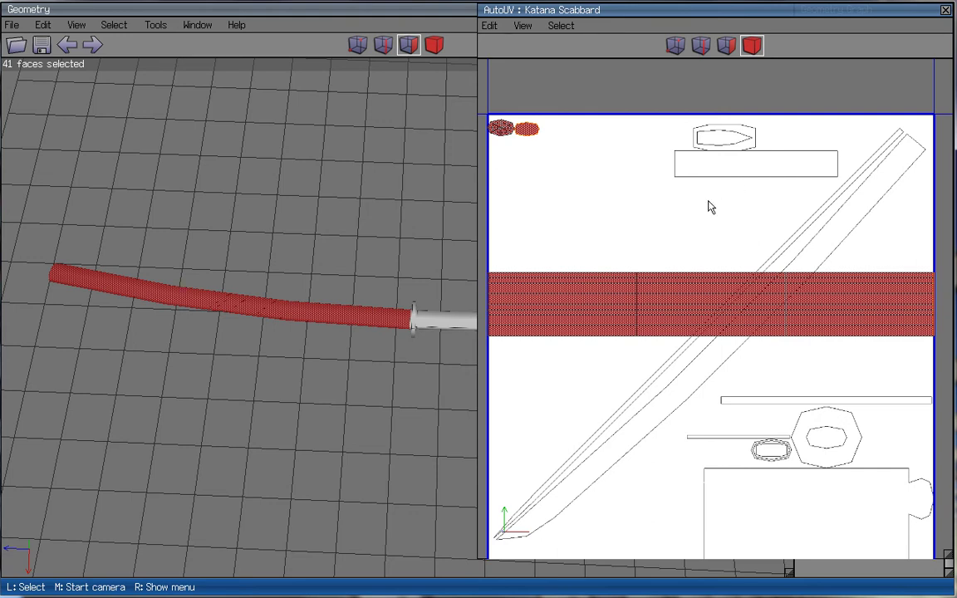
right_click(719, 209)
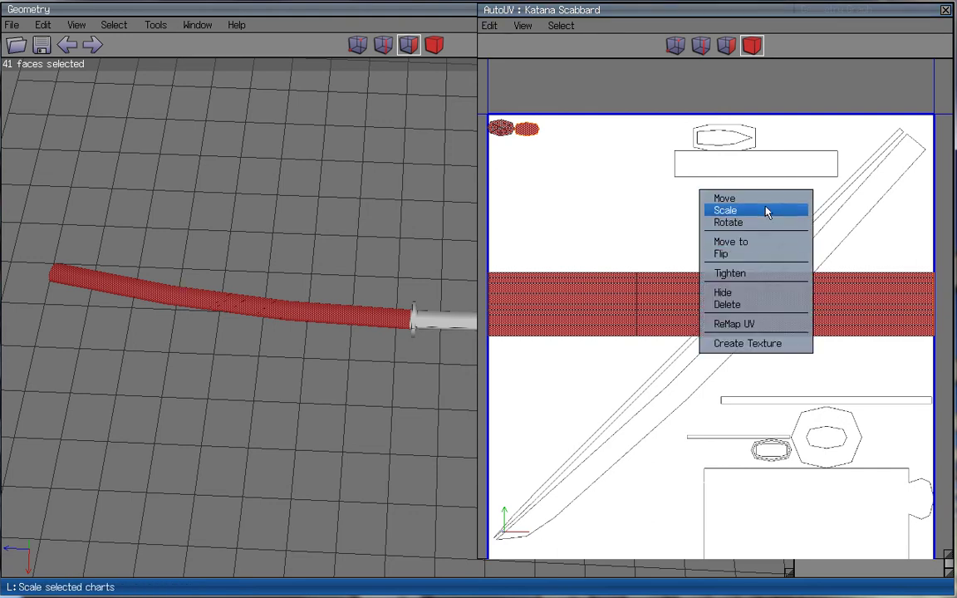
left_click(765, 213)
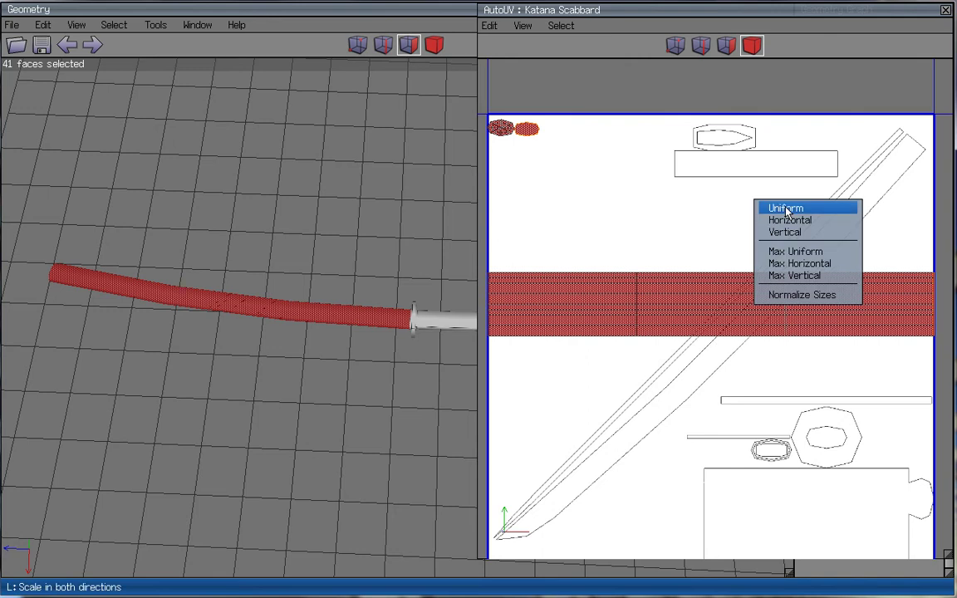
left_click(762, 207)
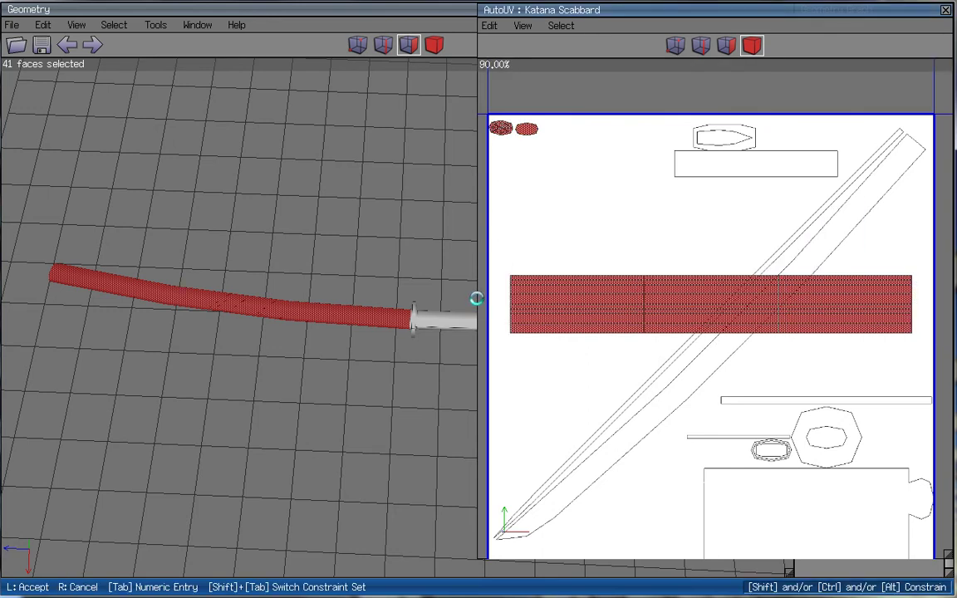
left_click(476, 299)
- Deselect the two end-cap charts and move the body chart freely upward by about 0.1
left_click_drag(513, 172, 498, 162, "ctrl")
right_click(796, 229)
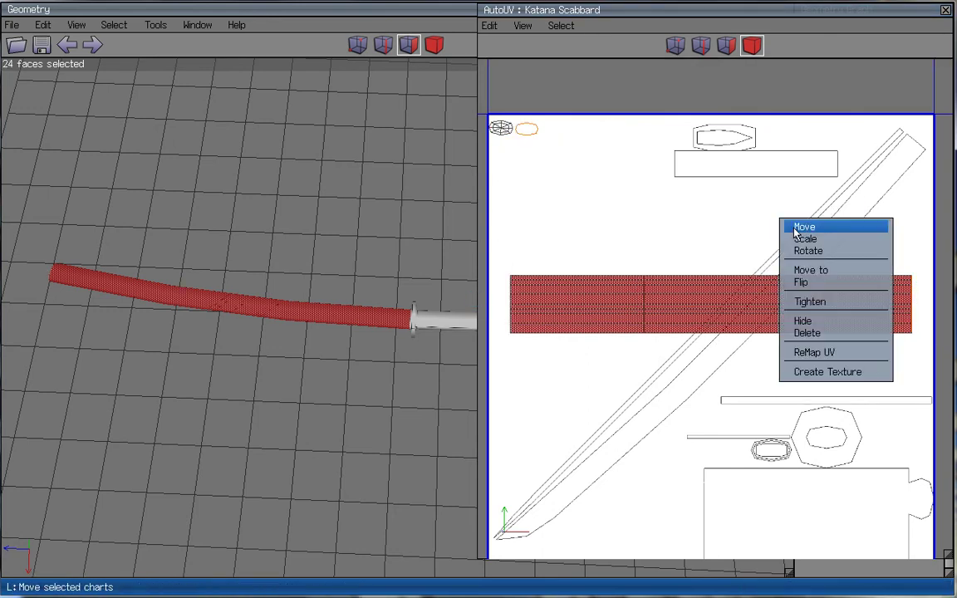
left_click(801, 227)
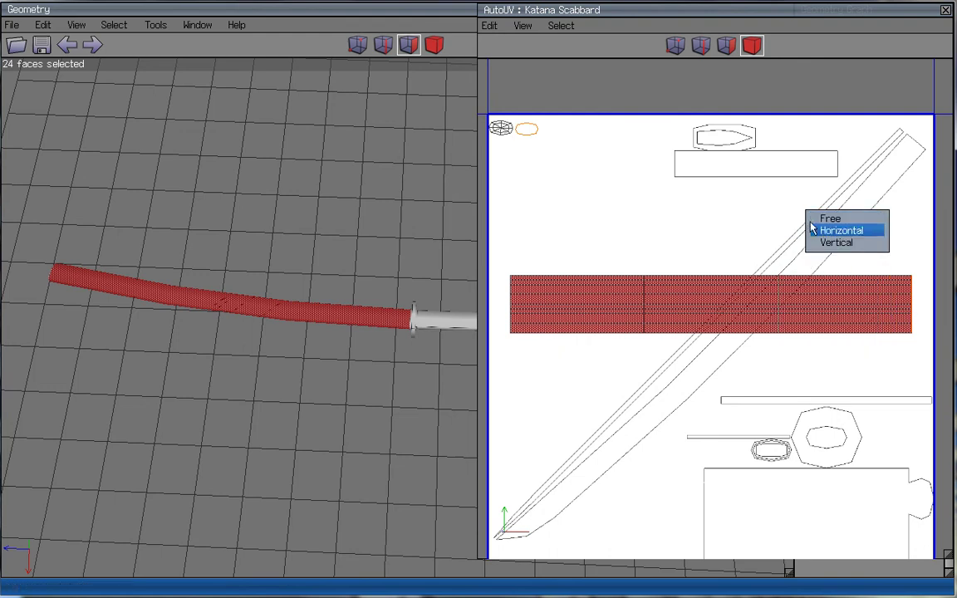
left_click(823, 221)
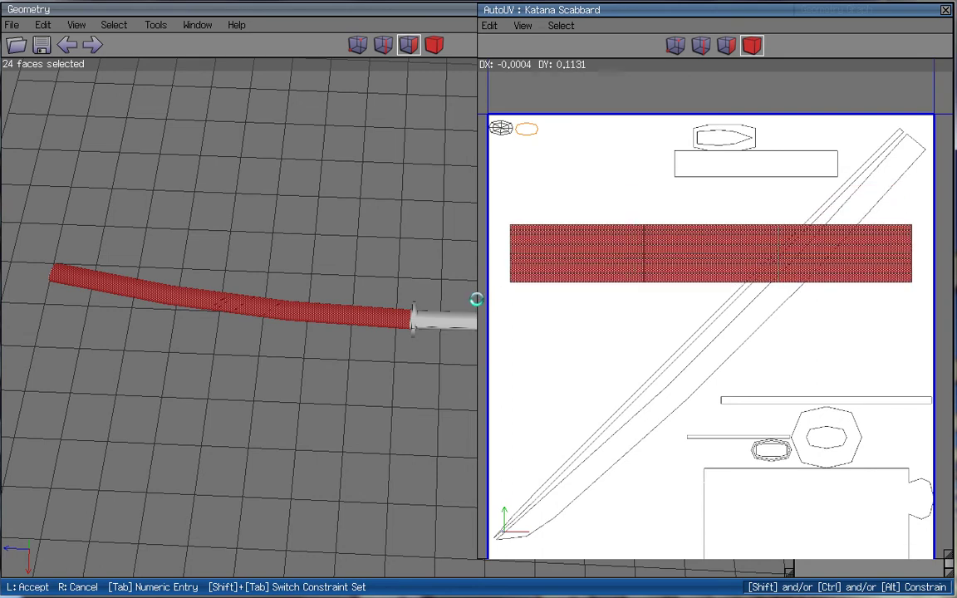
left_click(831, 223)
- Add the end-cap charts back to the selection and rotate all scabbard charts counterclockwise until the body parallels the katana's diagonal blade outline
right_click(831, 223)
left_click_drag(542, 150, 455, 101)
right_click(731, 183)
left_click(790, 200)
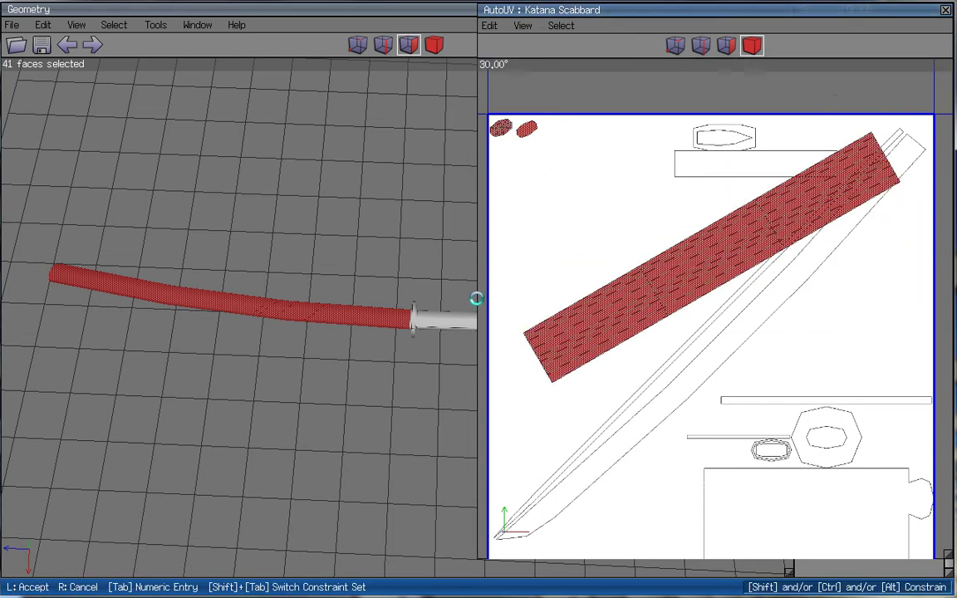
left_click(476, 300)
- Deselect the end-cap charts and move the rotated body chart freely into the space just above and left of the blade outline
right_click(698, 150)
left_click_drag(549, 120, 508, 160)
right_click(621, 152)
left_click(656, 158)
left_click(681, 150)
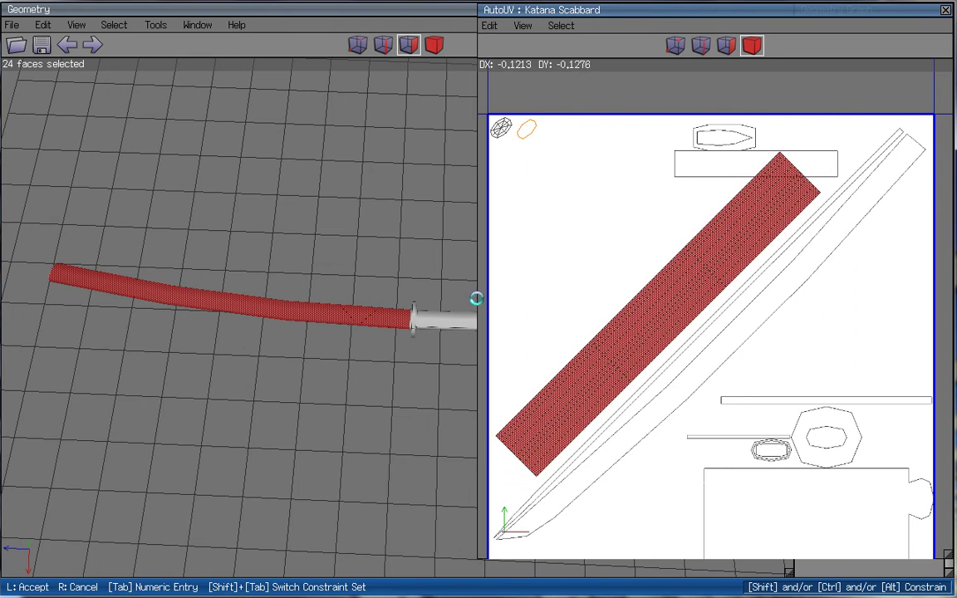
left_click(475, 299)
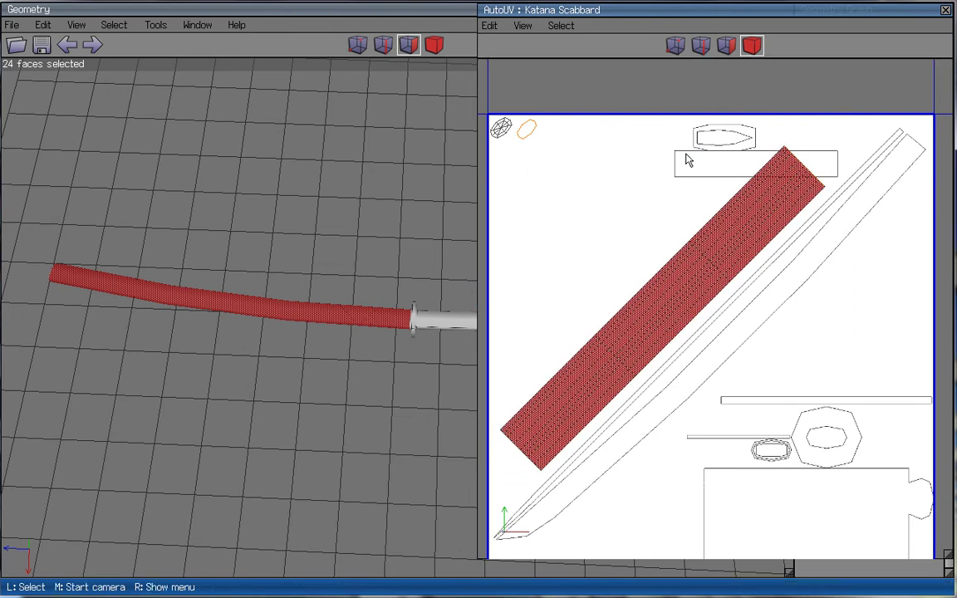
- Reselect the end-cap charts together with the body chart and close the scabbard's UV editor
left_click_drag(499, 163, 499, 162)
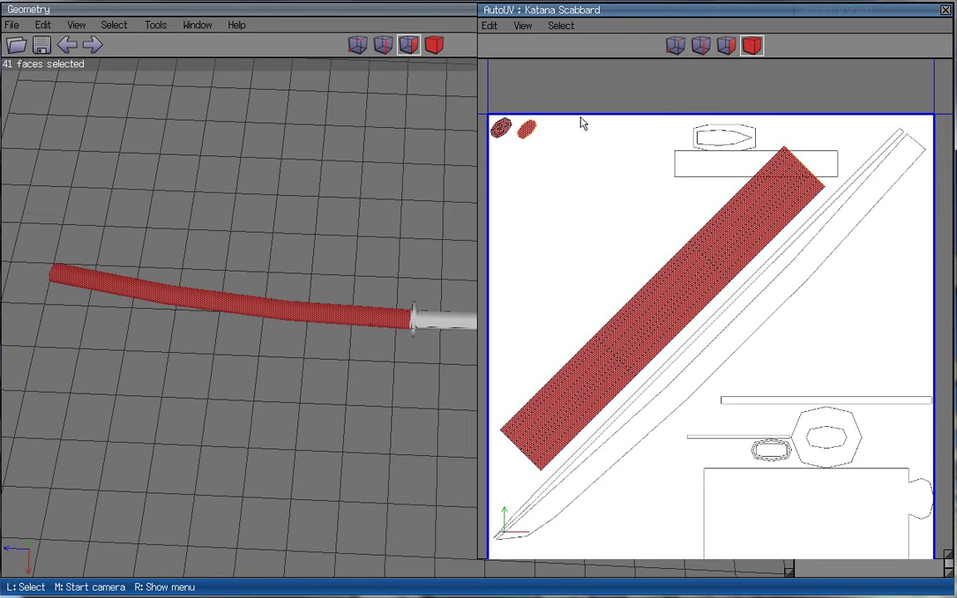
scroll(858, 216, "down", 2)
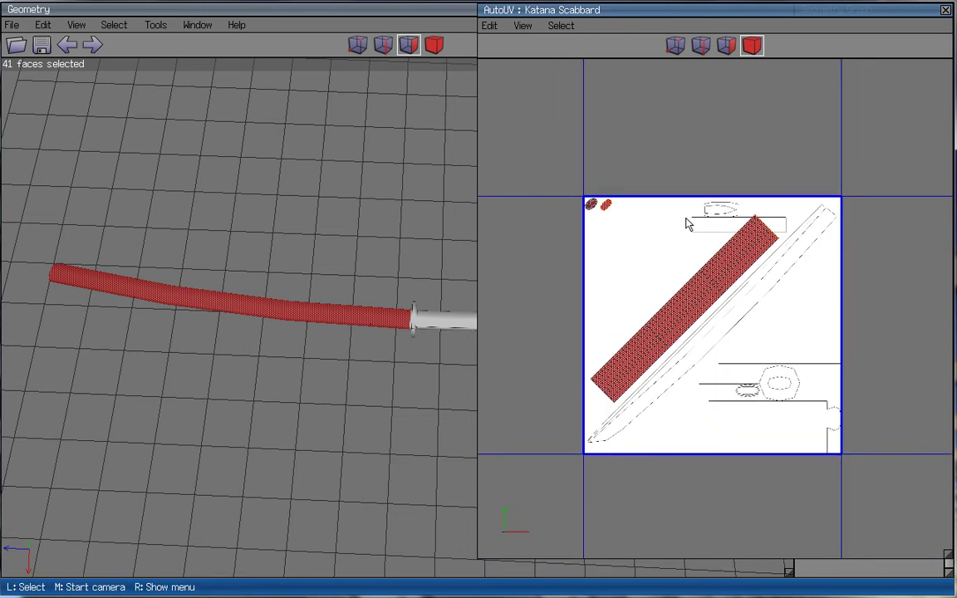
scroll(688, 224, "up", 2)
left_click(945, 12)
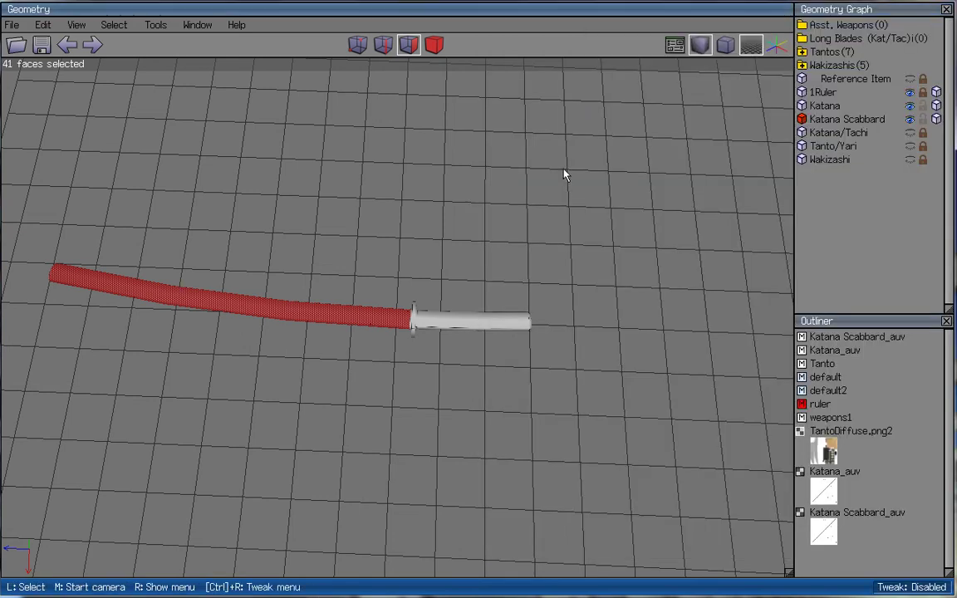
- Select only the Katana object and open its UV mapping
left_click(433, 45)
left_click(336, 360)
left_click(451, 324)
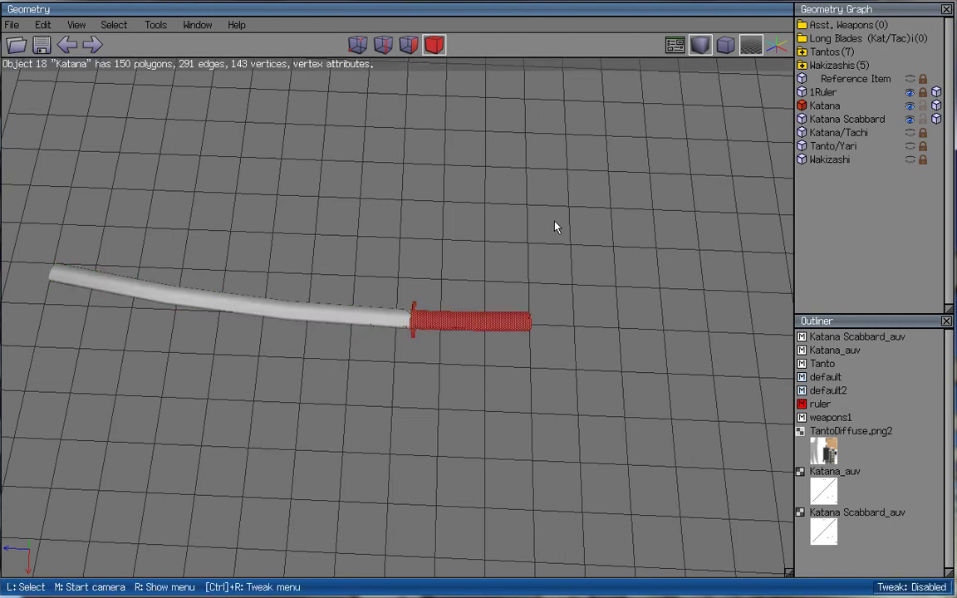
right_click(556, 227)
left_click(605, 572)
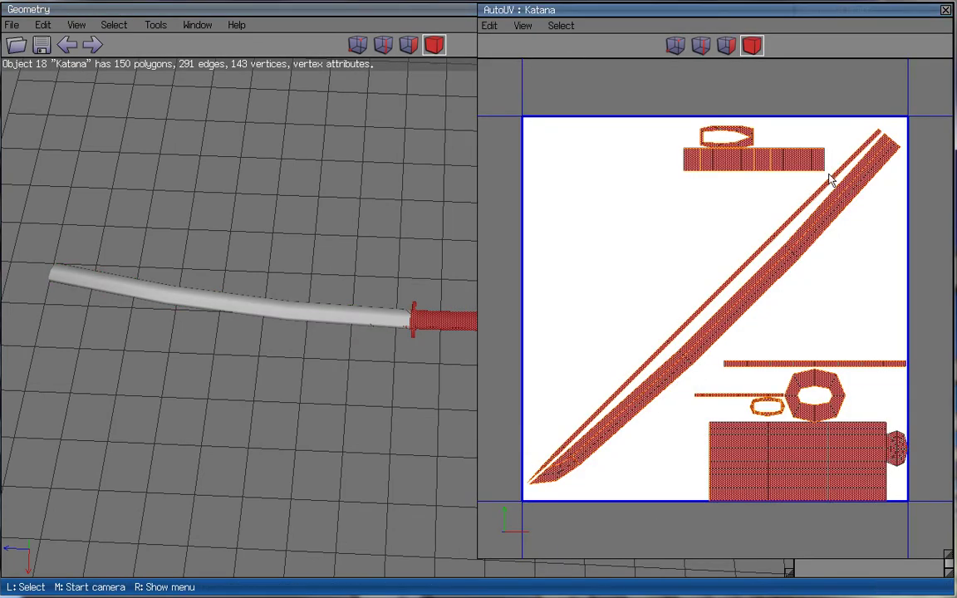
- Move the pointed-opening ring chart and its adjoining rectangular strip freely down to just above the long thin strip beside the blade
left_click(778, 201)
right_click(750, 108)
left_click(758, 101)
left_click(787, 94)
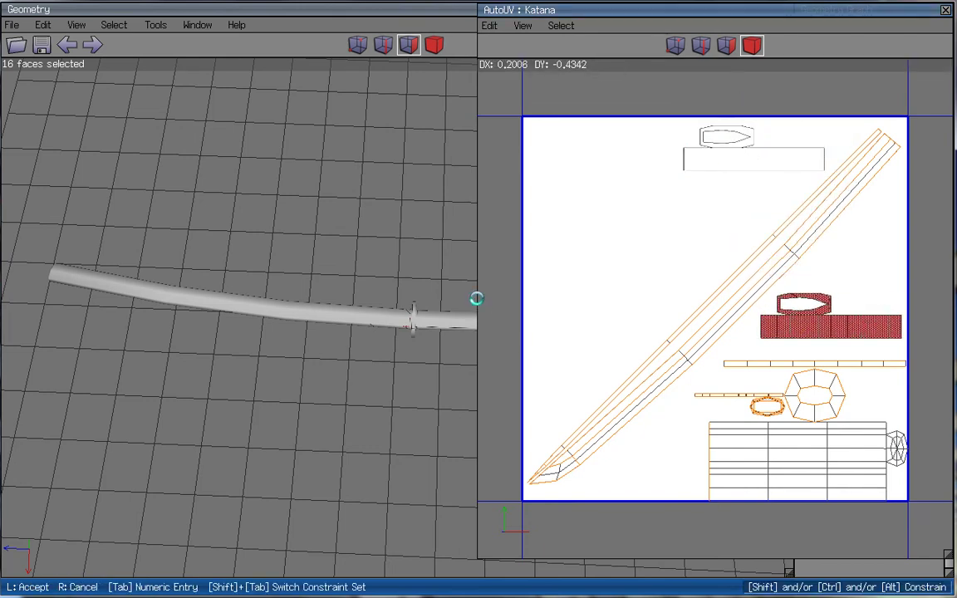
left_click(476, 301)
- Select all katana charts and create a 1024x1024 texture with a solid white background and all edges drawn
left_click_drag(676, 139, 908, 558)
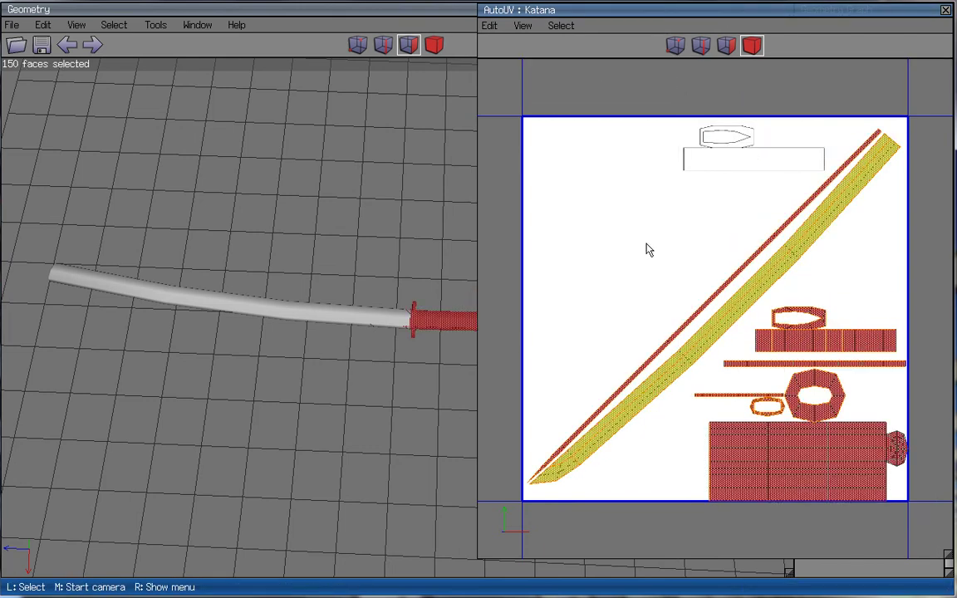
right_click(623, 191)
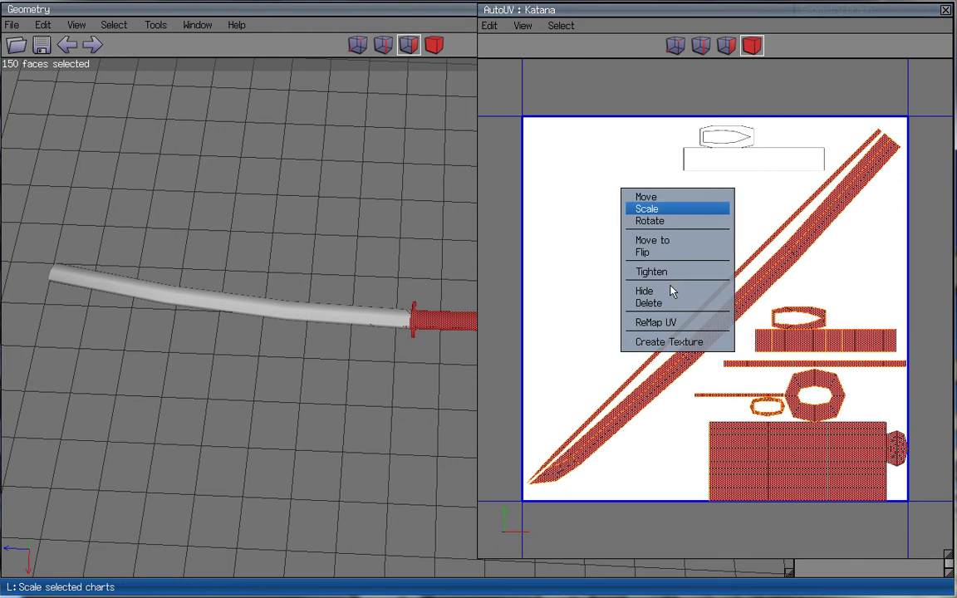
left_click(685, 342)
left_click(696, 420)
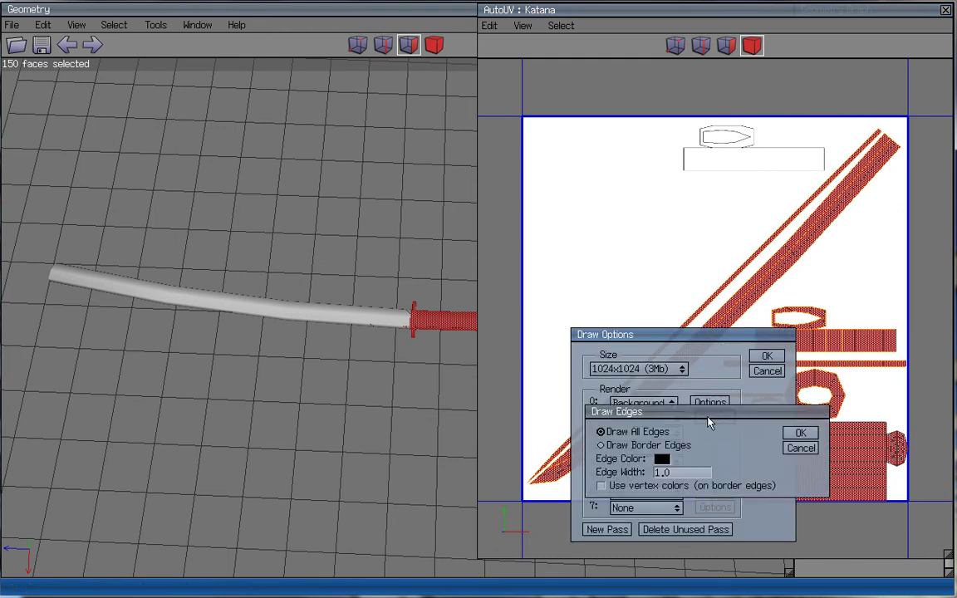
left_click(797, 443)
left_click(711, 403)
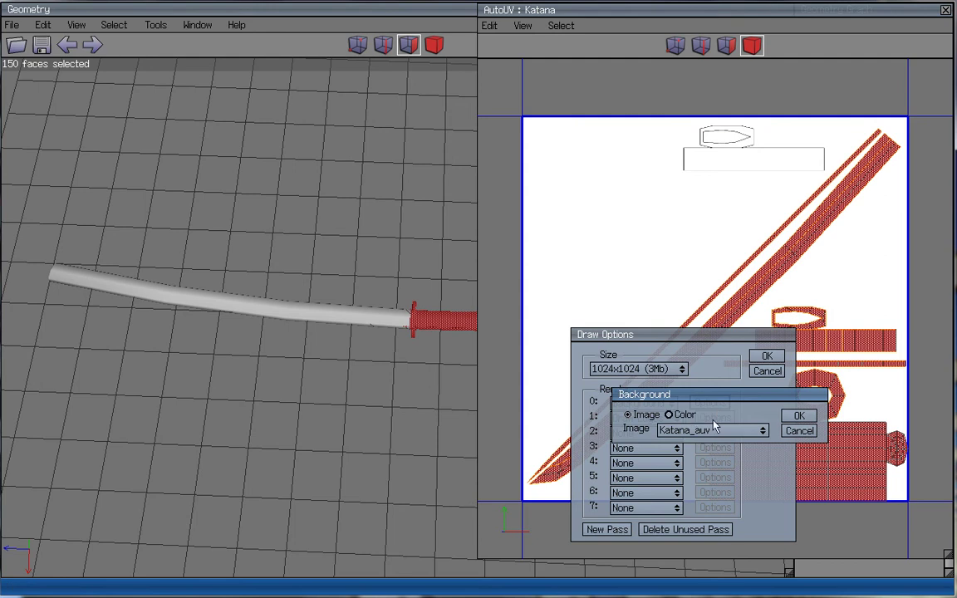
left_click(733, 418)
left_click(766, 357)
- Close the katana's UV editor and open the UV mapping of the Katana Scabbard object
left_click_drag(641, 203, 878, 513)
left_click(946, 11)
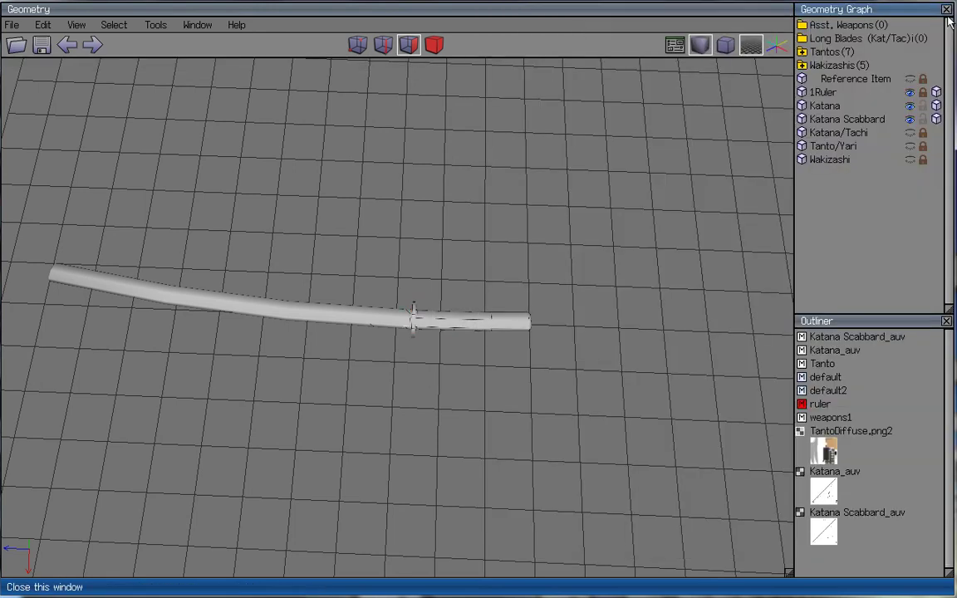
left_click(338, 314)
right_click(338, 314)
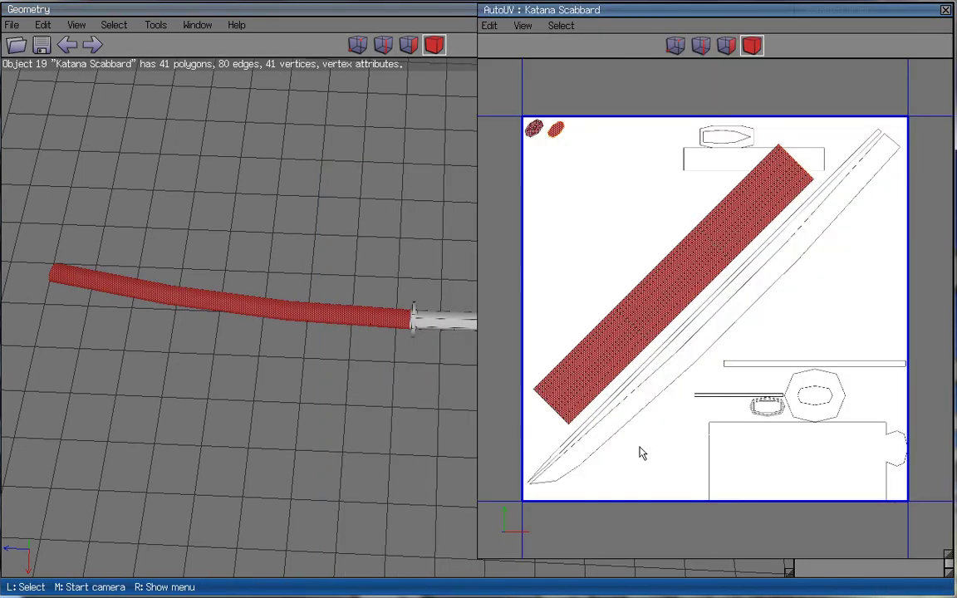
- Start creating a 1024x1024 texture for the scabbard charts and change the Draw Edges render pass to None
scroll(696, 181, "up", 1)
right_click(709, 137)
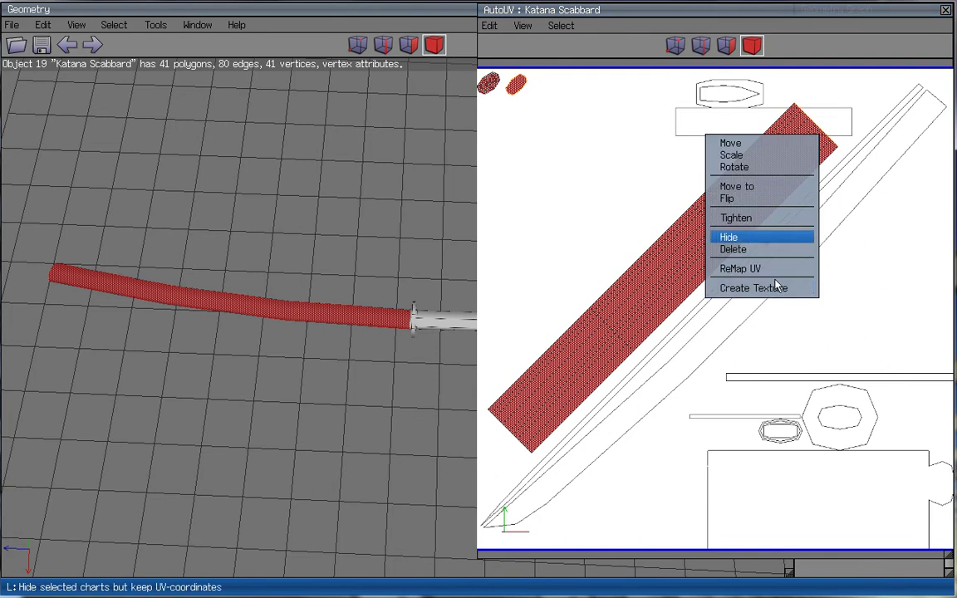
left_click(777, 288)
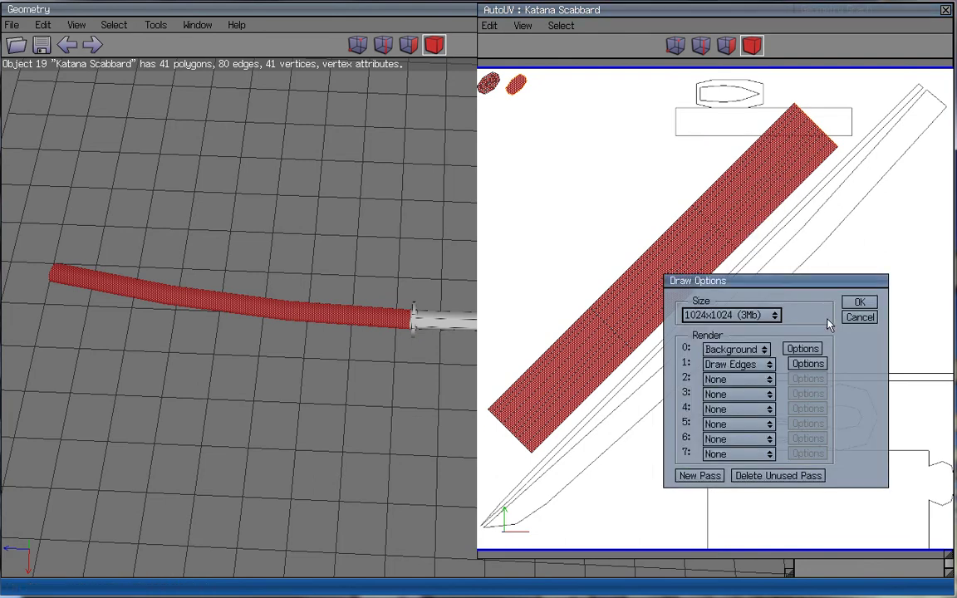
left_click(807, 364)
left_click(897, 400)
left_click(763, 379)
left_click(762, 372)
left_click(751, 366)
- Use the Katana_auv image as the background pass and create the scabbard texture from it
left_click(735, 352)
left_click(793, 354)
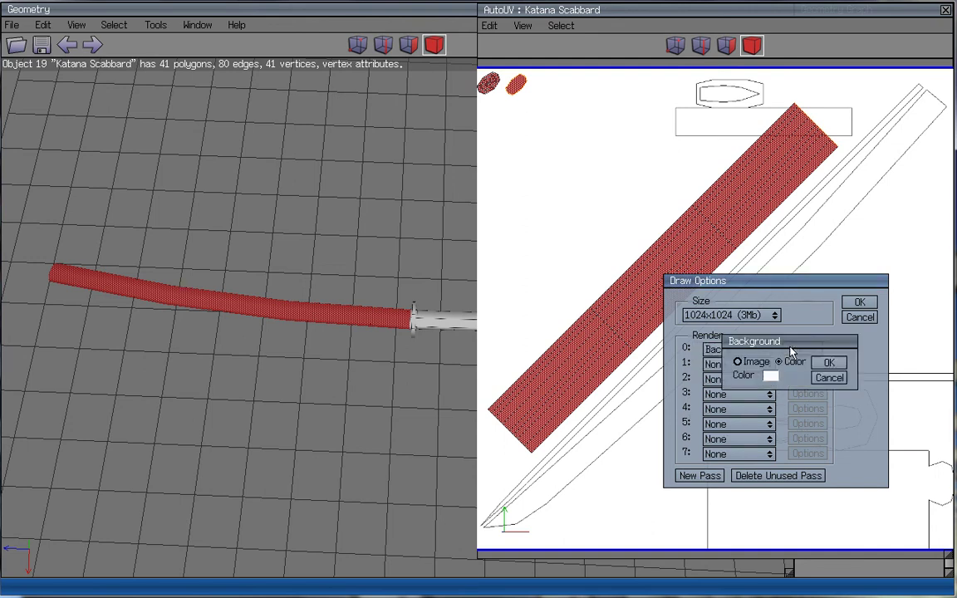
left_click(766, 364)
left_click(910, 362)
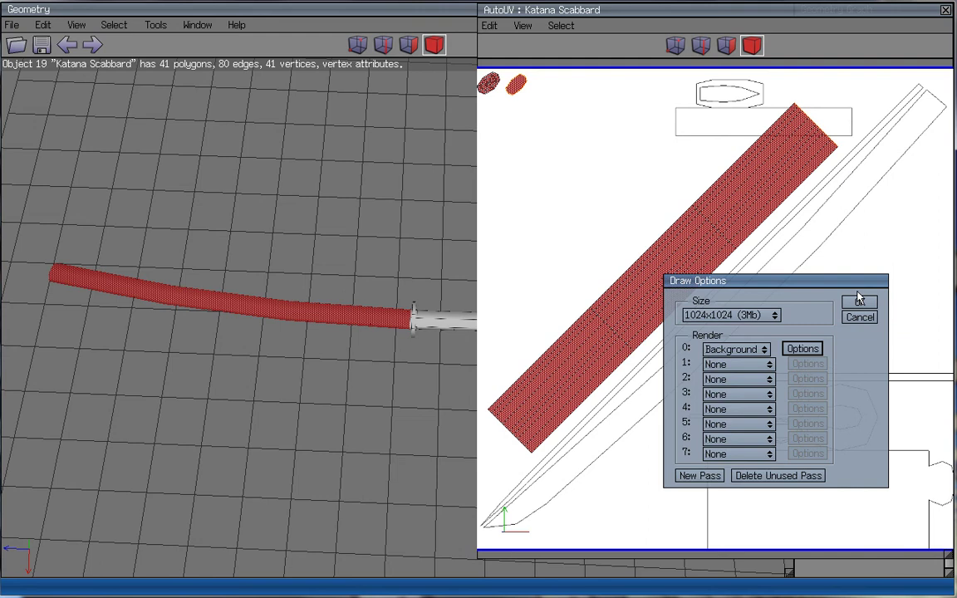
left_click(860, 304)
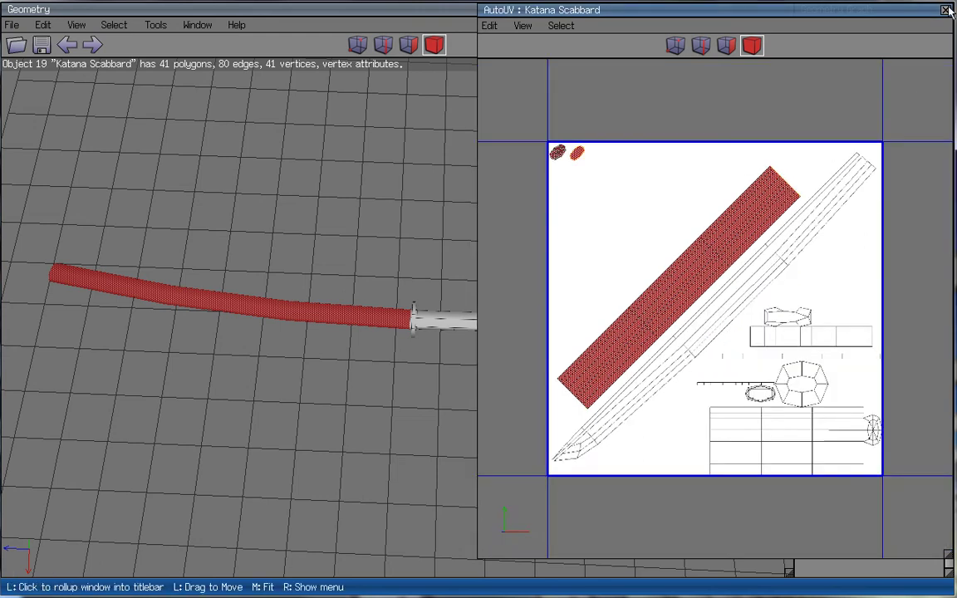
- Close the scabbard's UV editor and reopen the UV mapping of the still-selected scabbard
left_click(945, 9)
middle_click(559, 284)
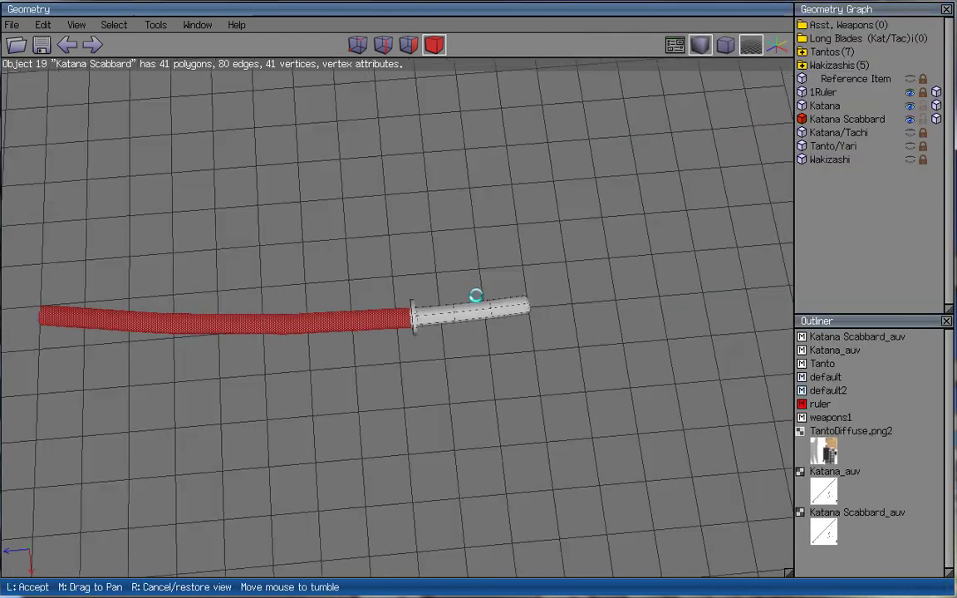
left_click(477, 298)
key("Left")
key("Left")
key("Left")
key("Left")
key("Left")
key("Left")
right_click(520, 255)
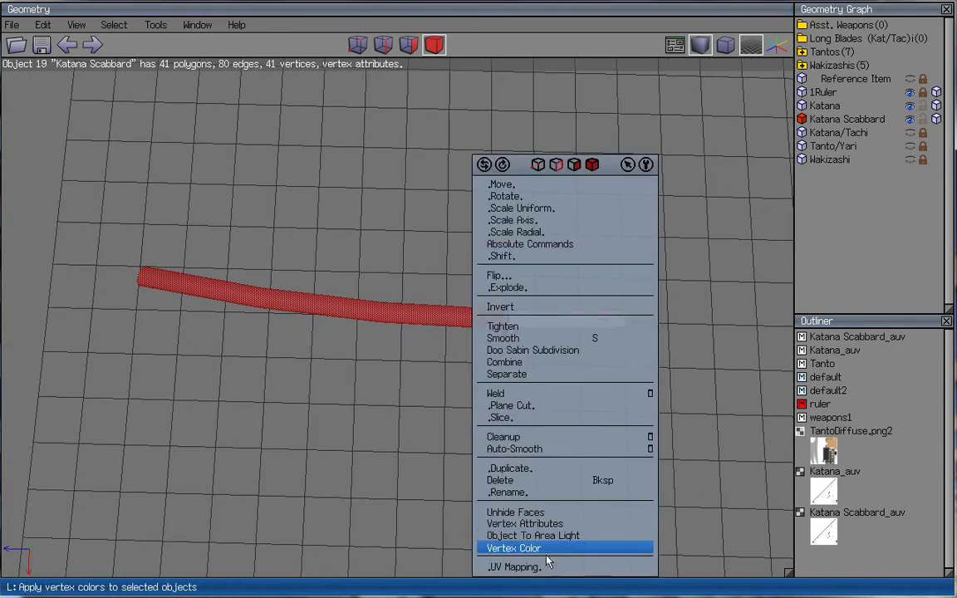
left_click(549, 568)
- Deselect both oval end-cap charts and the long body chart of the scabbard
left_click_drag(549, 86, 564, 129)
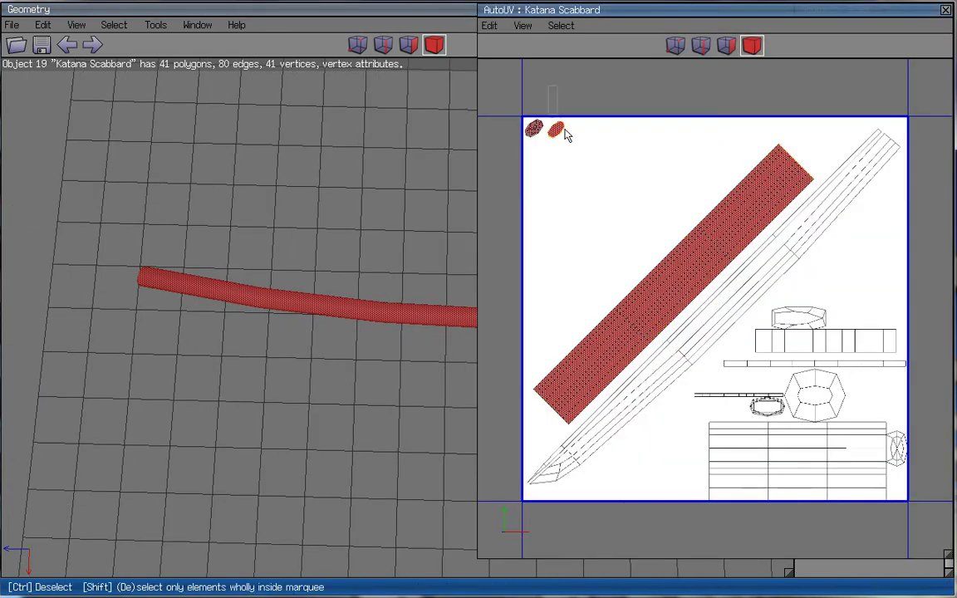
left_click_drag(583, 169, 525, 114, "ctrl")
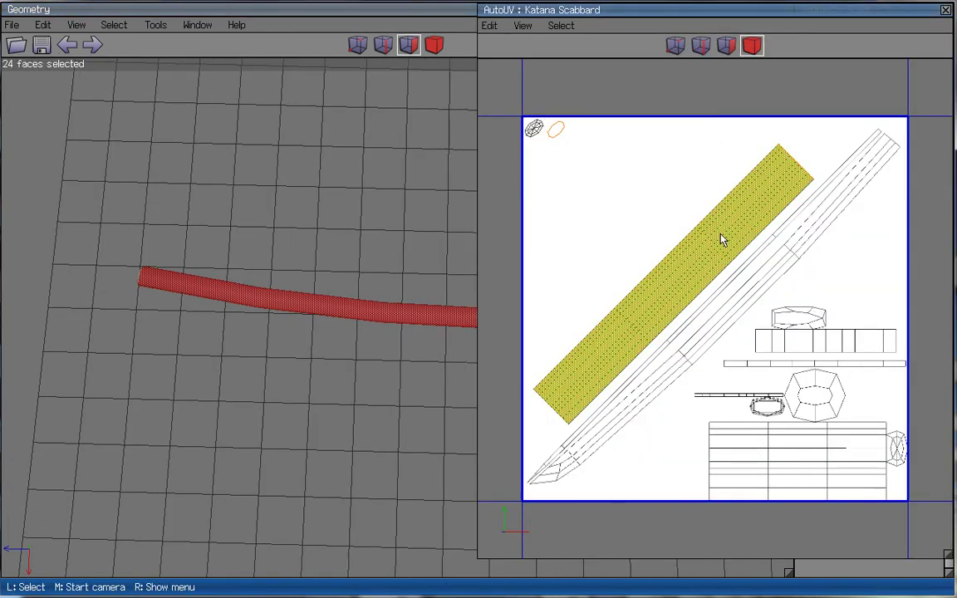
left_click(720, 239)
- Select the faceted oval end-cap chart and rotate it freely so its long axis parallels the body chart's short ends
scroll(700, 386, "up", 3)
scroll(702, 387, "down", 3)
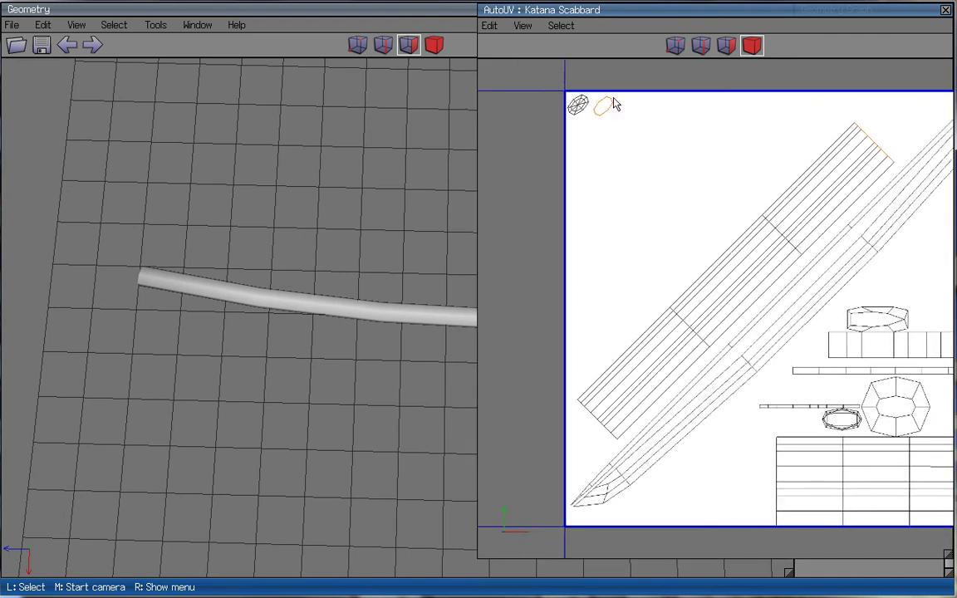
left_click(584, 106)
right_click(615, 199)
left_click(625, 224)
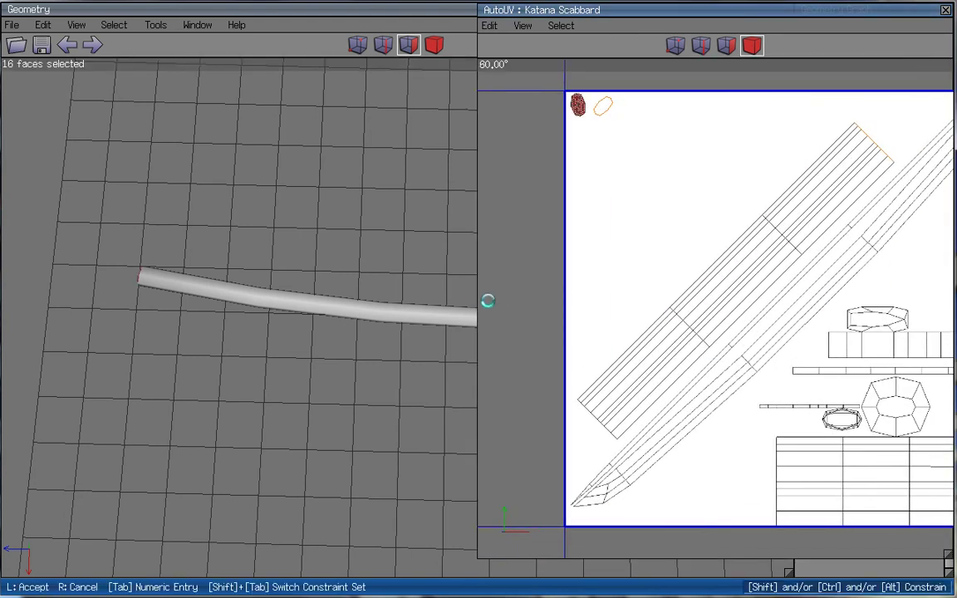
left_click(477, 298)
- Move the faceted end-cap chart freely to just outside the lower end of the scabbard body chart and deselect it
right_click(637, 180)
left_click(656, 186)
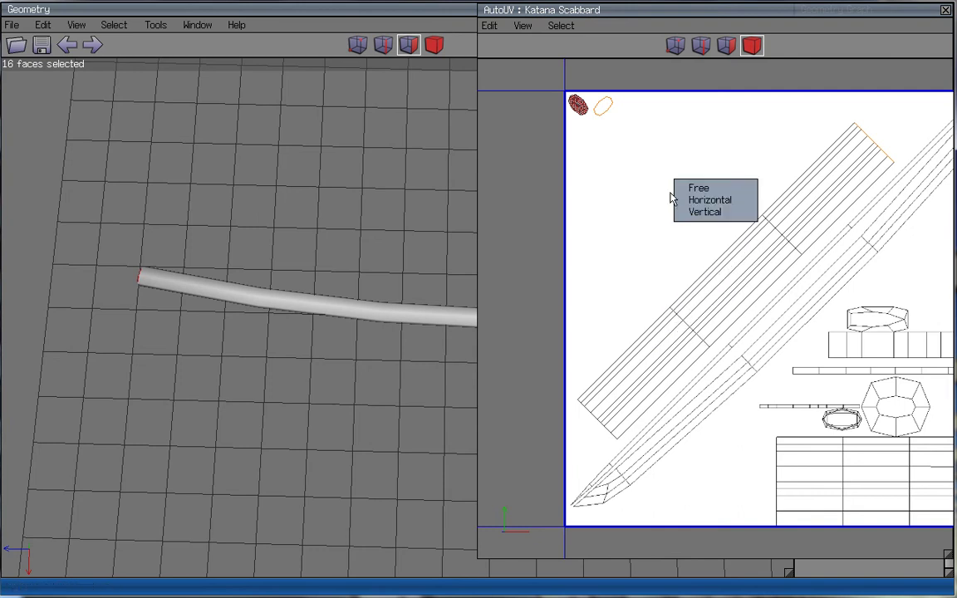
left_click(682, 187)
left_click(476, 303)
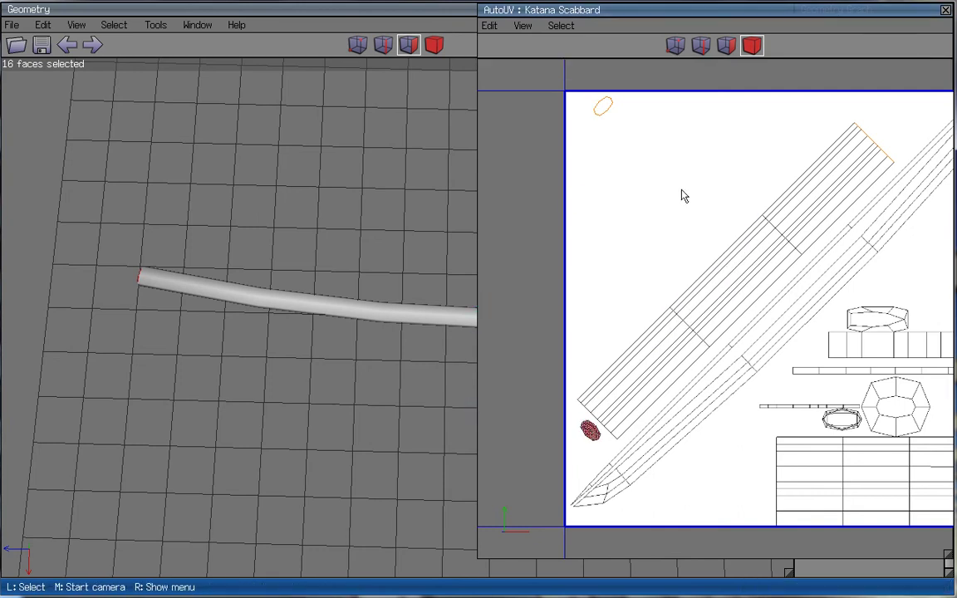
left_click(581, 448)
- Select the plain oval end-cap chart and rotate it freely to parallel the short upper end of the body chart
left_click(606, 110)
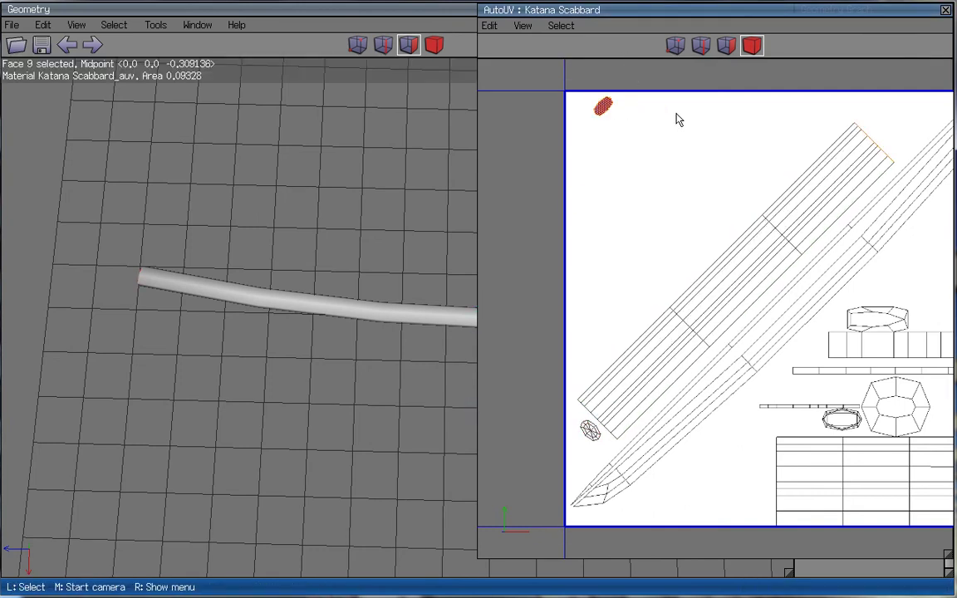
right_click(677, 117)
left_click(694, 132)
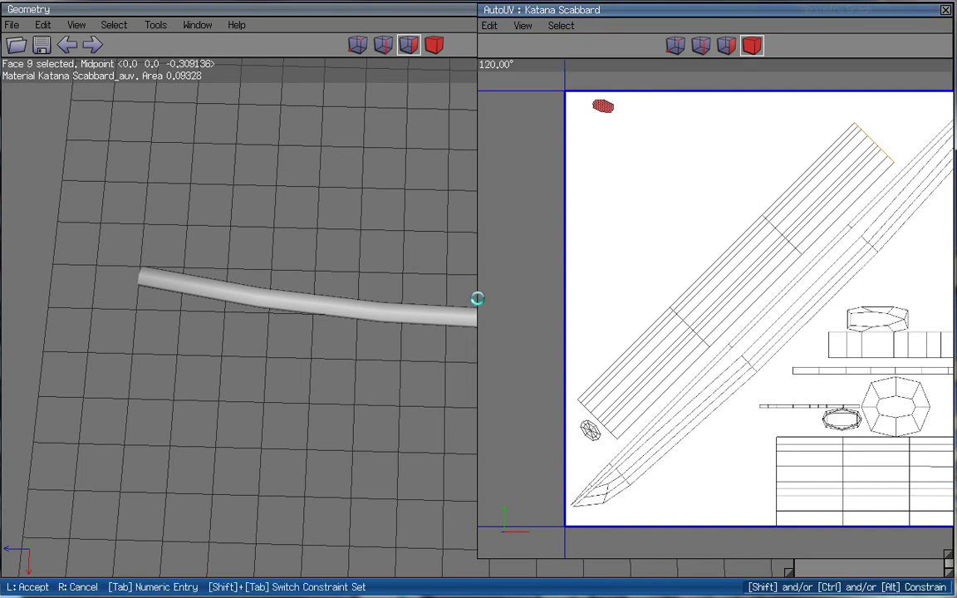
left_click(476, 299)
- Move the plain oval end-cap chart freely to just outside the upper end of the scabbard body chart
right_click(704, 120)
left_click(707, 118)
left_click(740, 121)
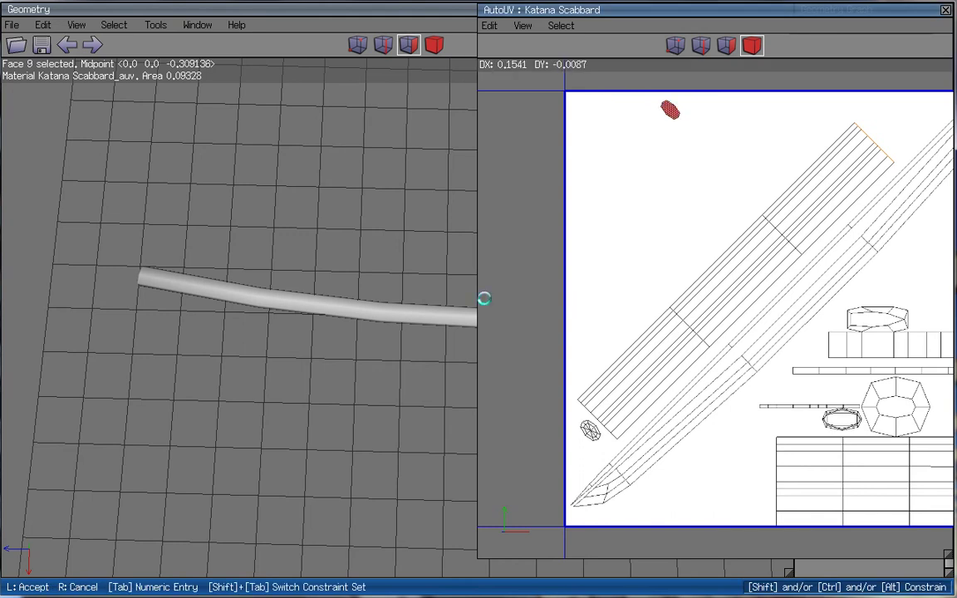
left_click(914, 111)
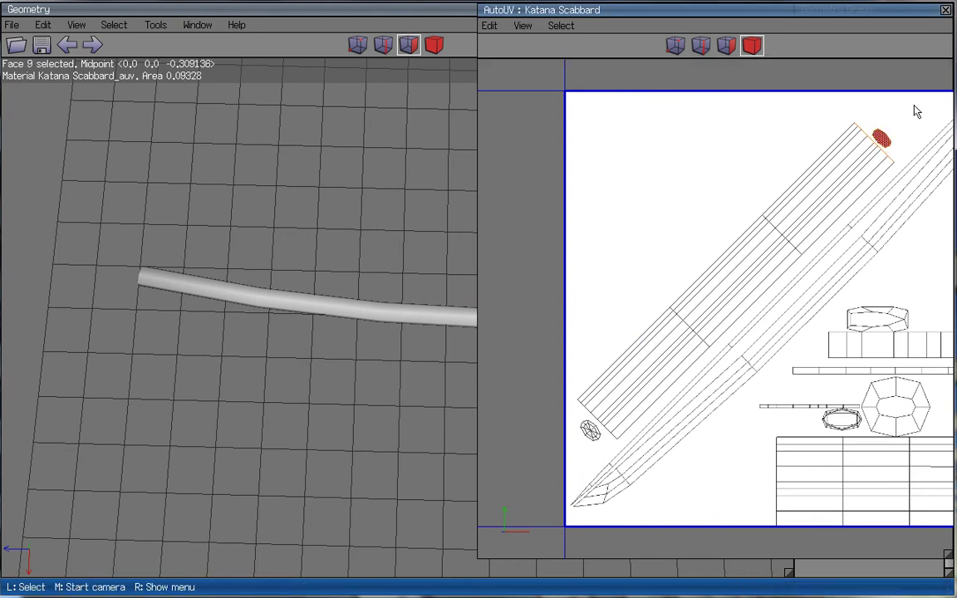
- In face selection, select one long face at the scabbard's tip together with the cap face adjoining its end
middle_click(355, 326)
scroll(476, 299, "up", 10)
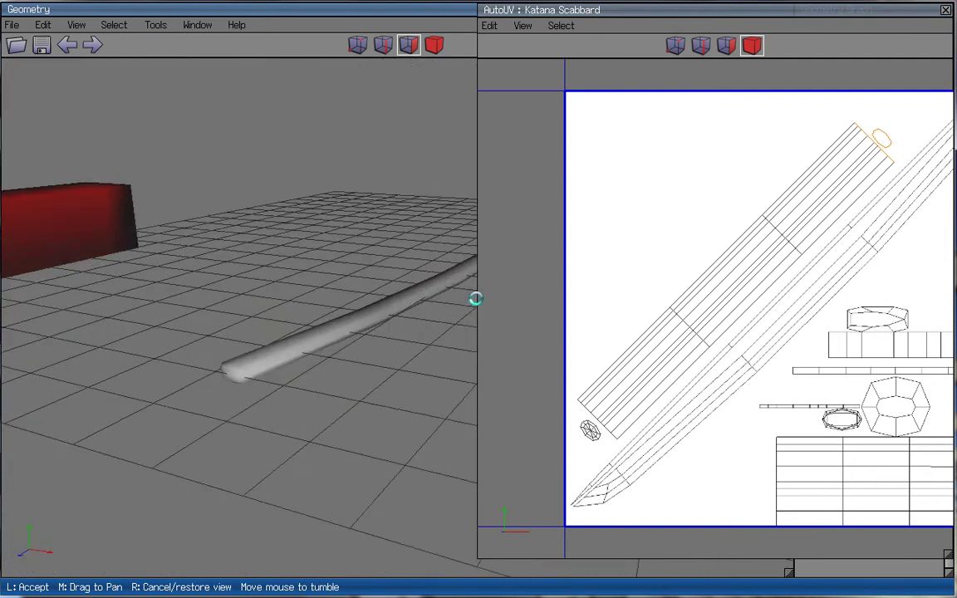
left_click(476, 299)
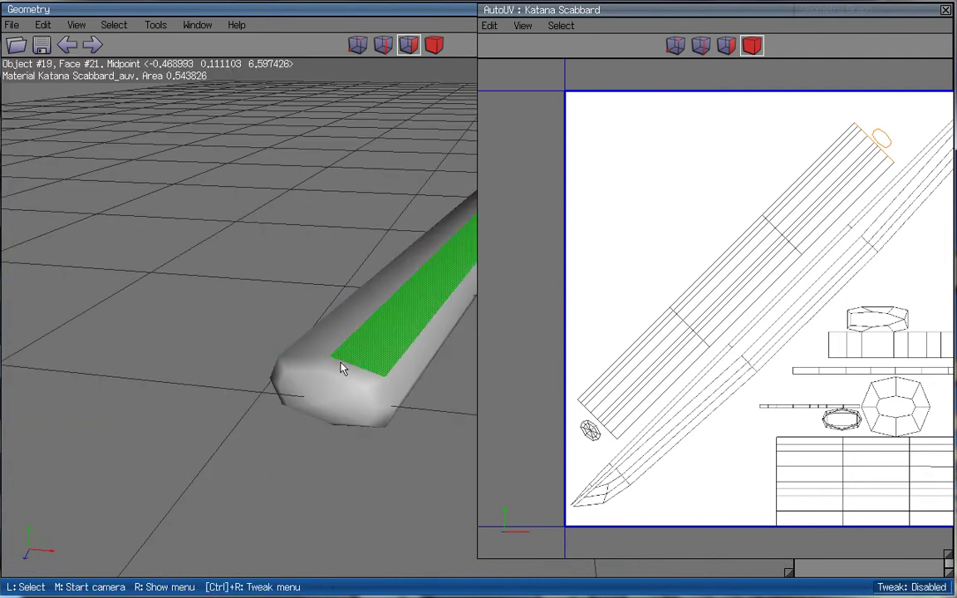
left_click(726, 45)
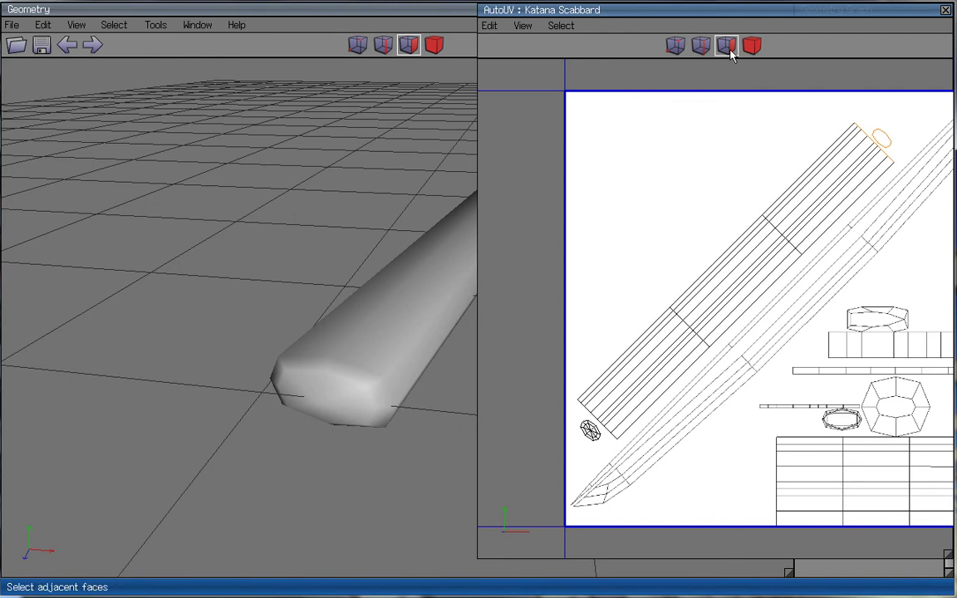
left_click(304, 359)
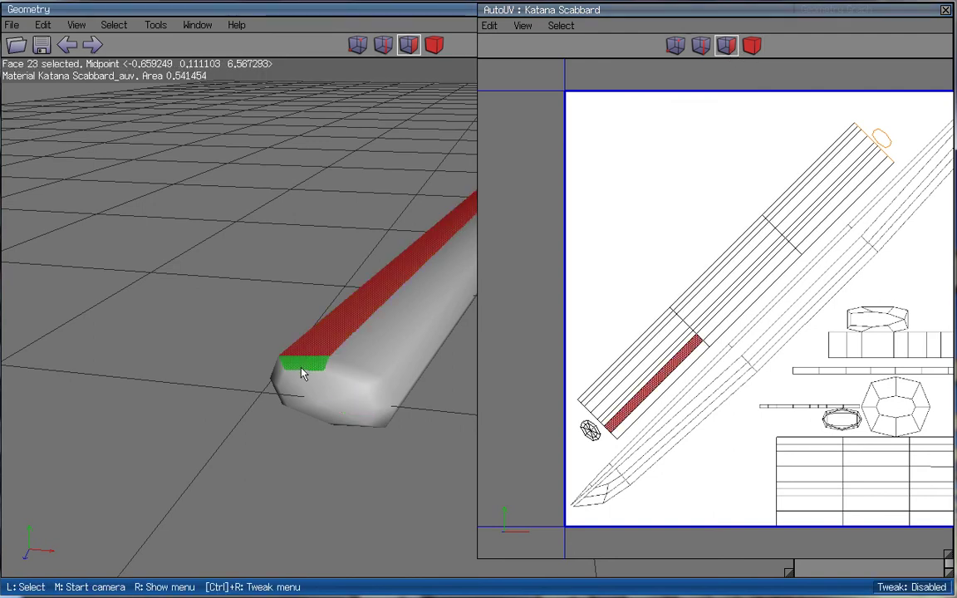
left_click(302, 363)
- Compare where the selected body face and cap face lie in the UV layout and on the scabbard's tip
scroll(582, 432, "up", 3)
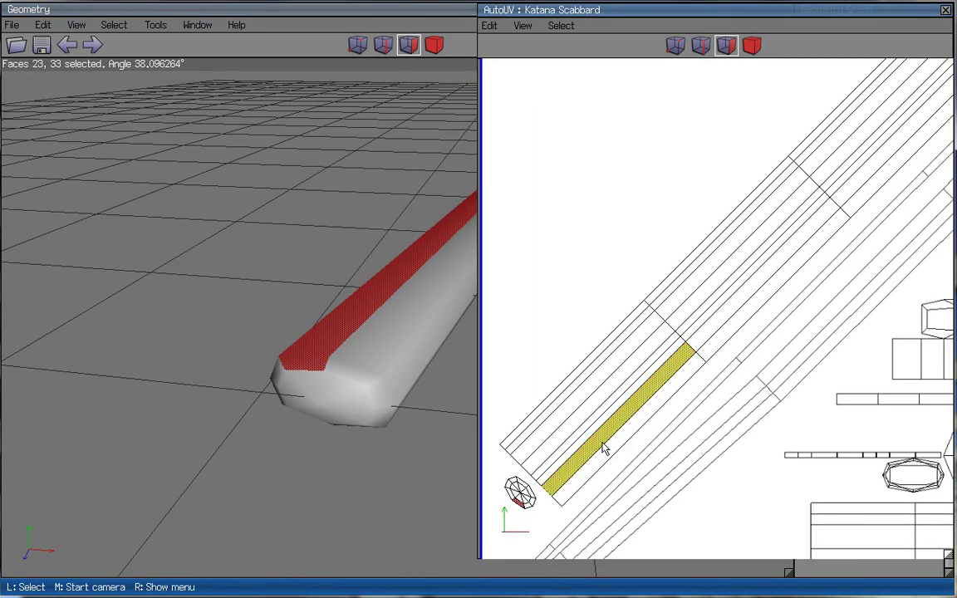
scroll(582, 445, "down", 2)
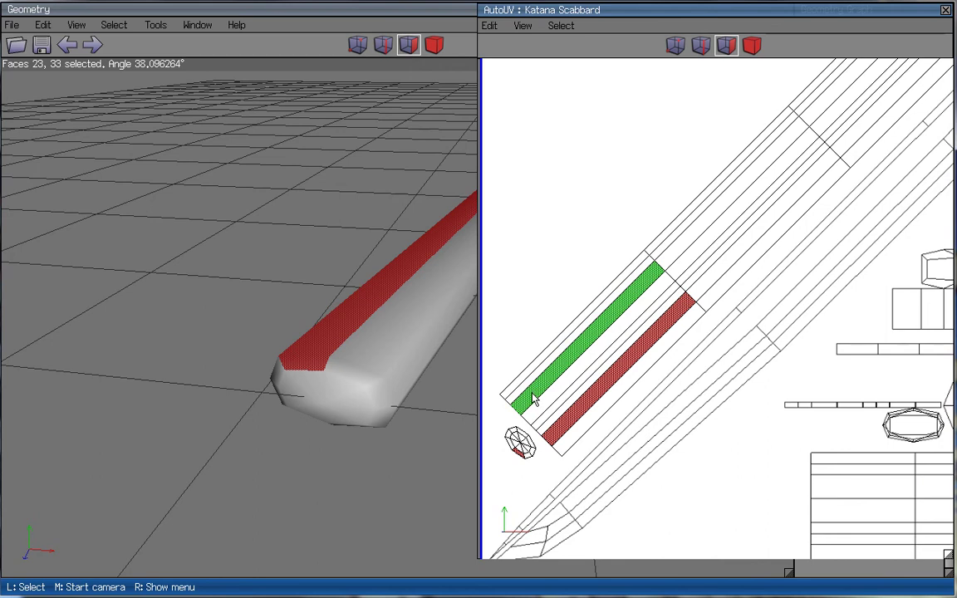
left_click(374, 352)
left_click(571, 429)
left_click(570, 428)
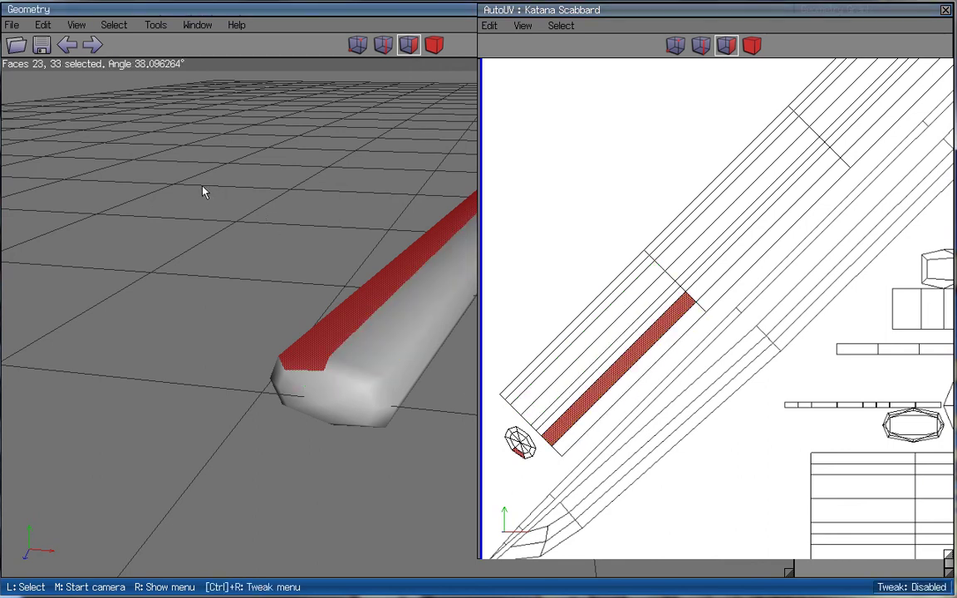
middle_click(391, 182)
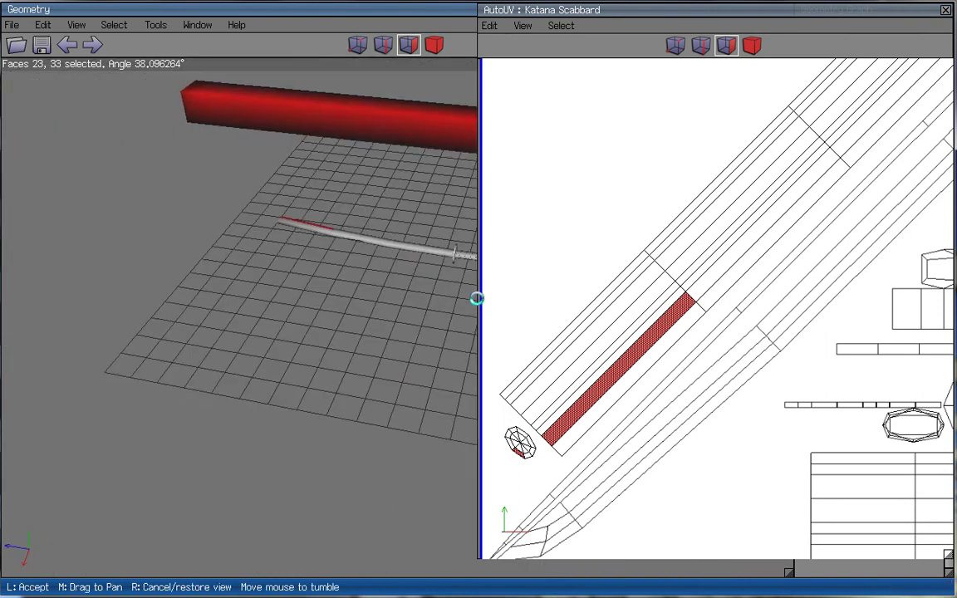
scroll(476, 298, "up", 8)
scroll(476, 298, "up", 5)
scroll(474, 296, "down", 6)
left_click(474, 296)
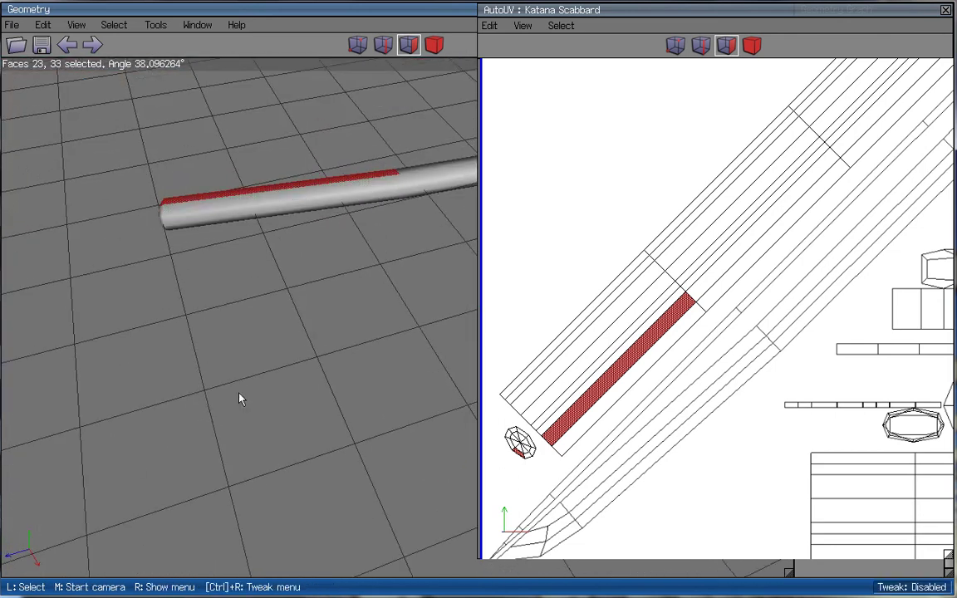
- Select the whole faceted end-cap chart and rotate it freely by about 45° to parallel the body chart's lower end
left_click(542, 425)
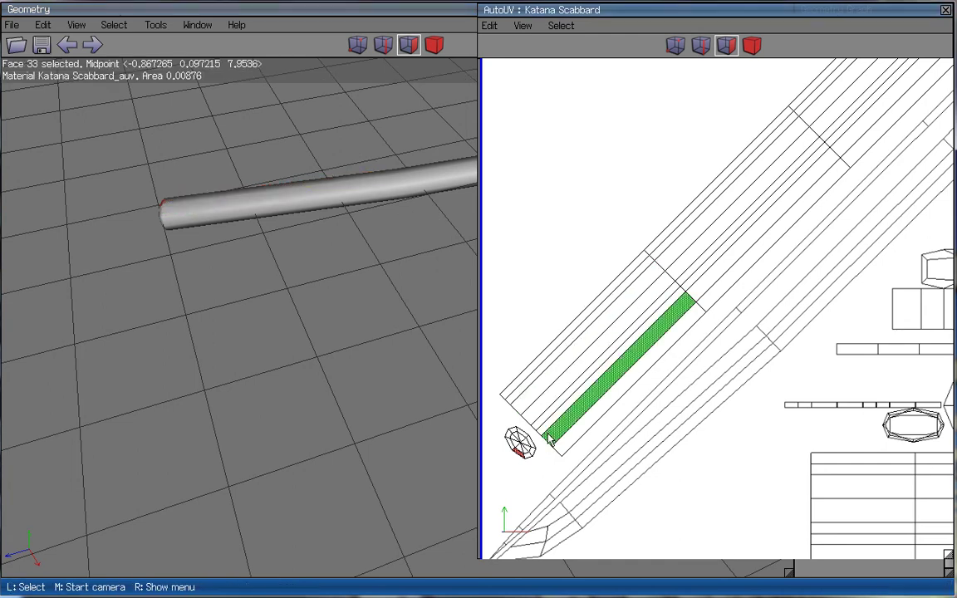
right_click(531, 412)
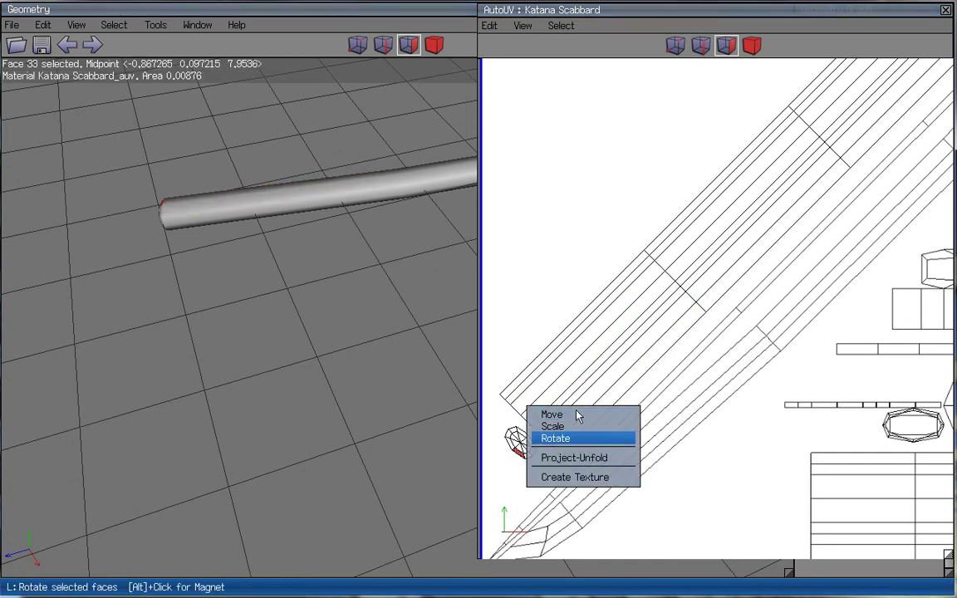
left_click(752, 45)
right_click(703, 162)
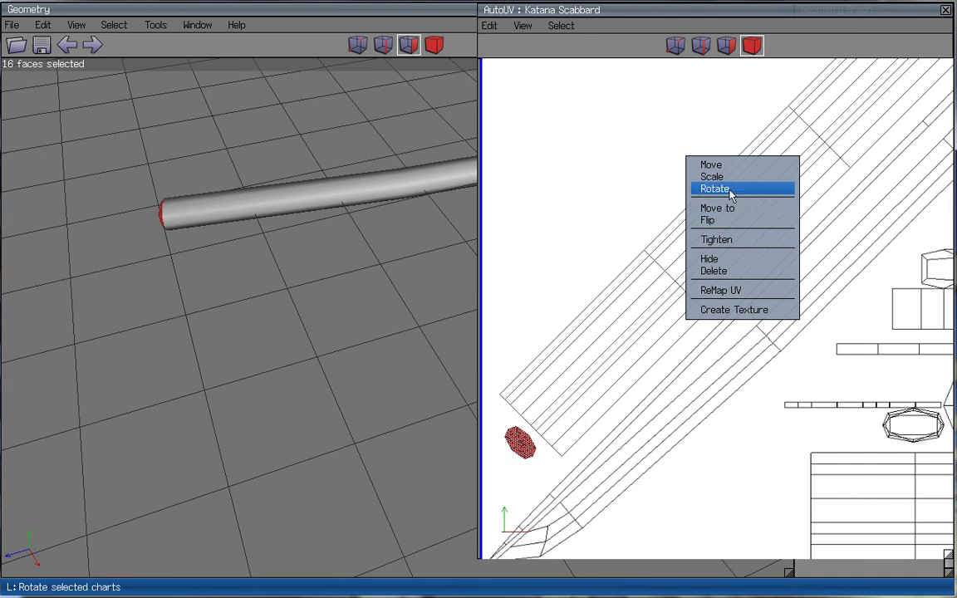
left_click(708, 189)
left_click(477, 299)
right_click(720, 181)
left_click(748, 241)
right_click(611, 220)
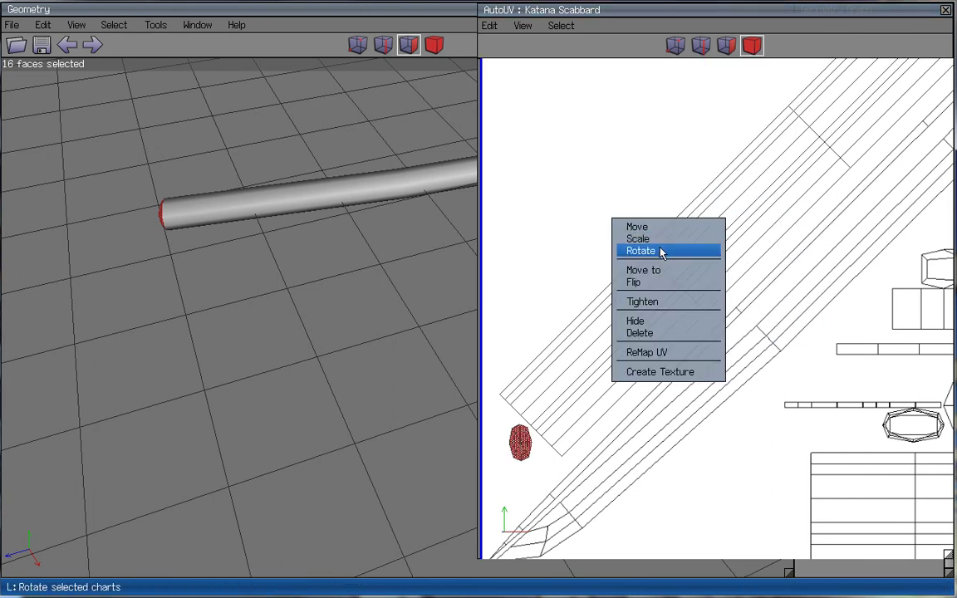
left_click(658, 251)
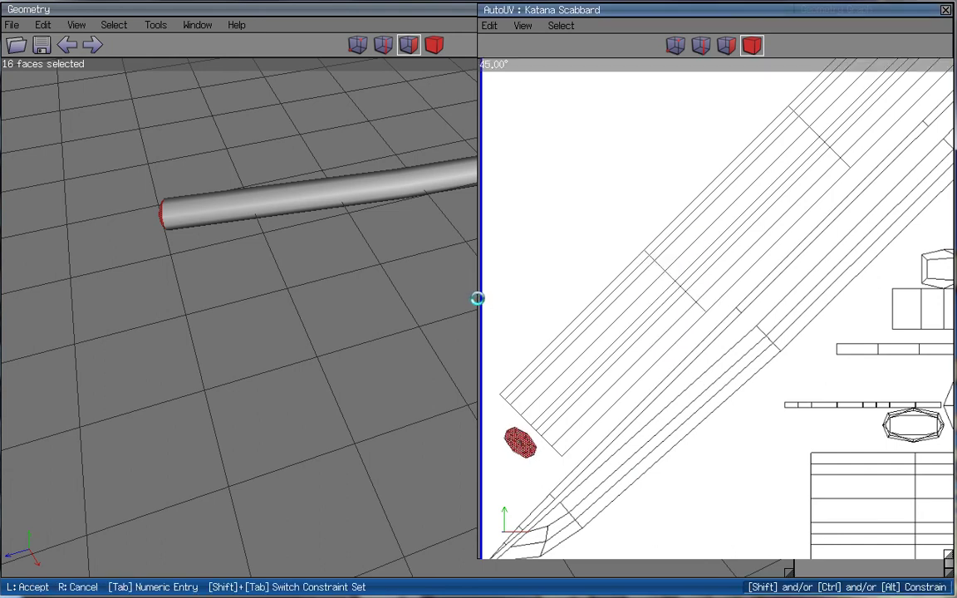
left_click(477, 299)
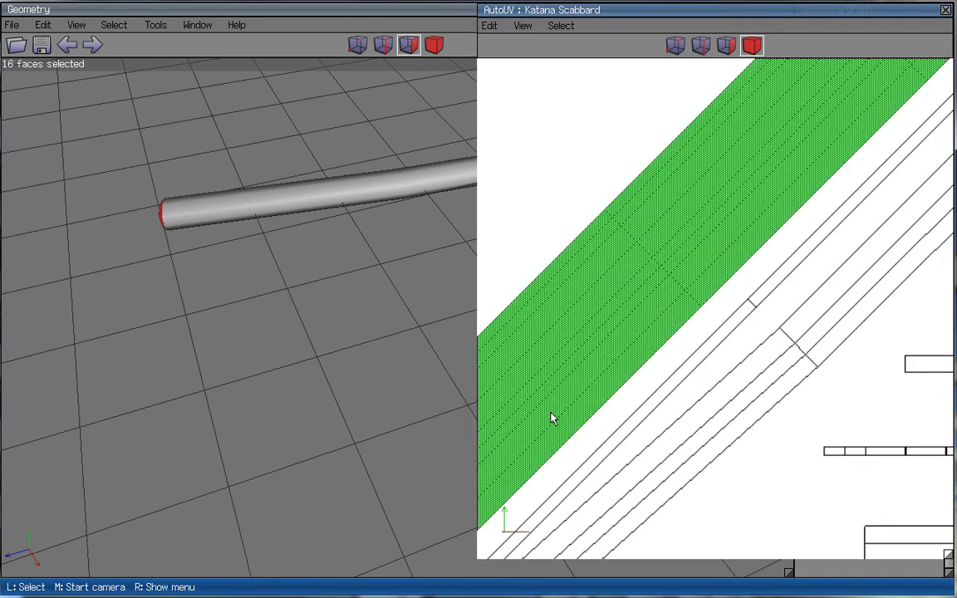
- Rotate the faceted end-cap chart by 180° to reverse its orientation beside the body chart's lower end
scroll(652, 449, "up", 5)
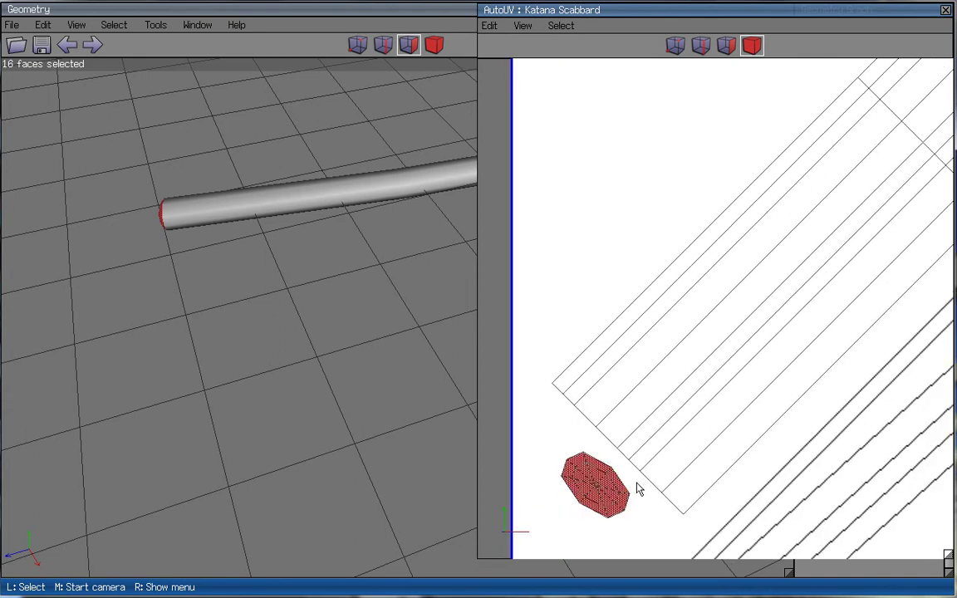
scroll(818, 251, "down", 5)
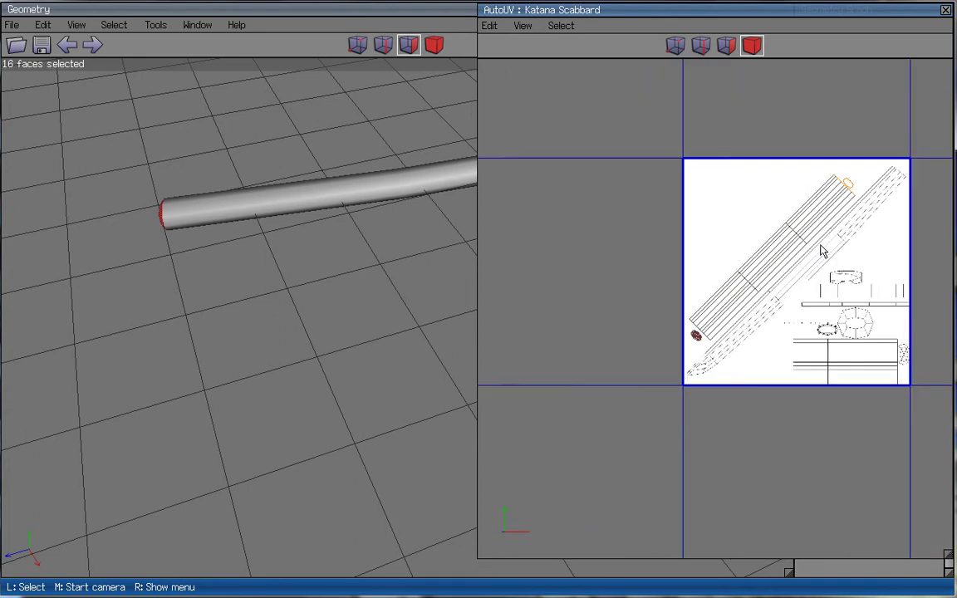
scroll(763, 359, "up", 6)
scroll(675, 491, "up", 3)
scroll(682, 439, "down", 4)
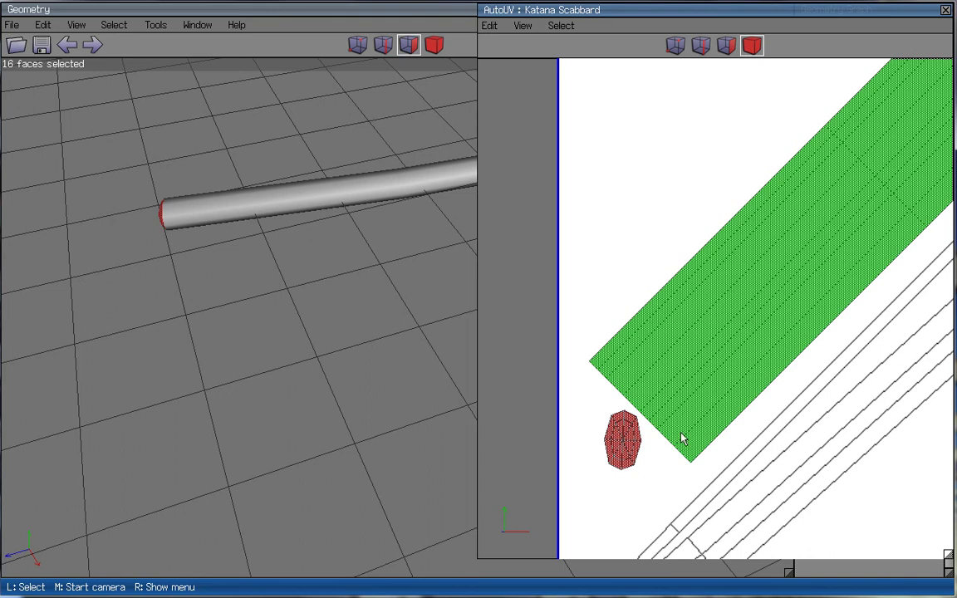
right_click(696, 382)
left_click(720, 405)
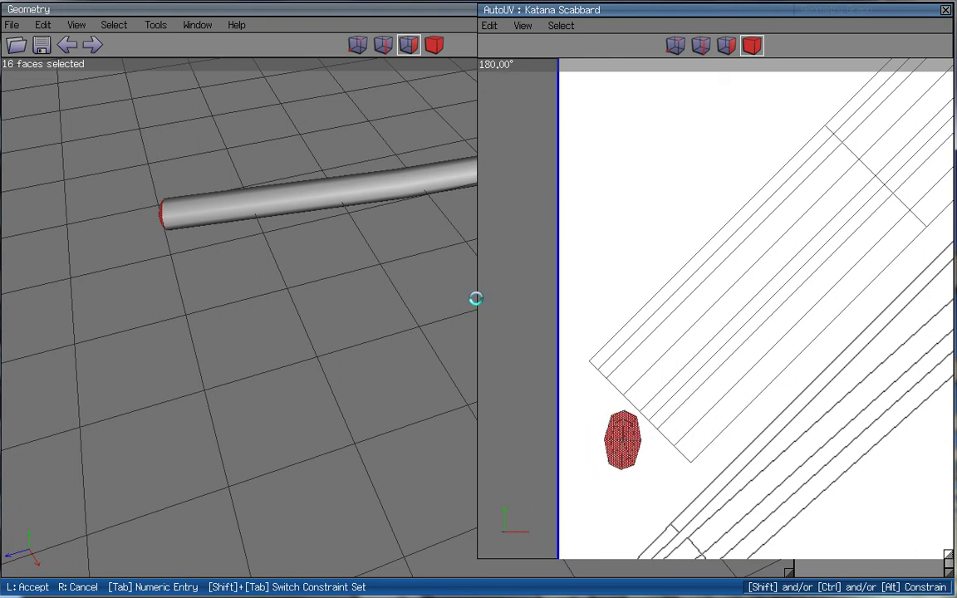
left_click(476, 298)
middle_click(673, 332)
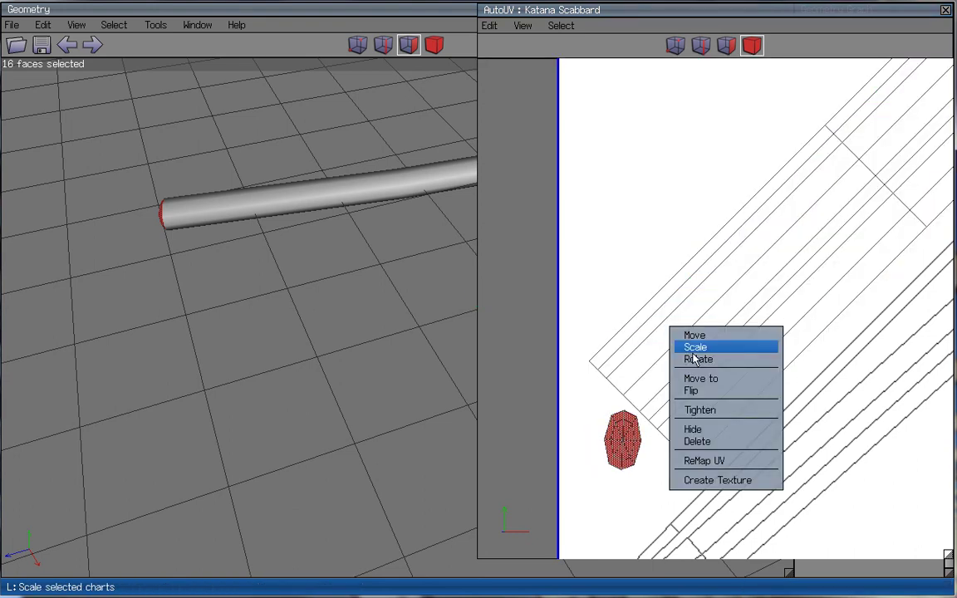
left_click(632, 381)
- In face selection, compare one outer face of the faceted cap with the adjoining long body faces in the UV layout and at the scabbard's tip
left_click(726, 45)
left_click(633, 451)
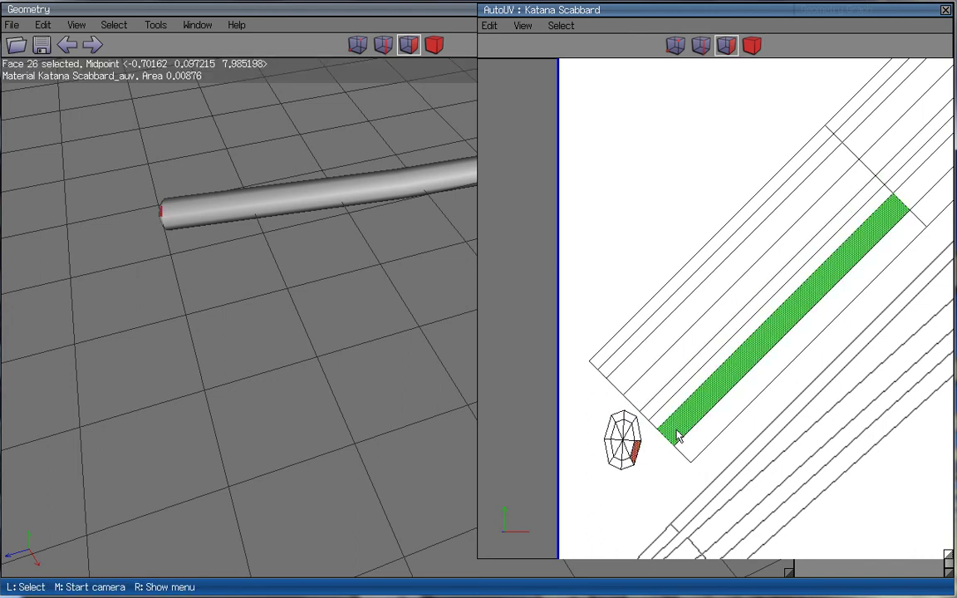
left_click(678, 439)
left_click(678, 439)
left_click(627, 382)
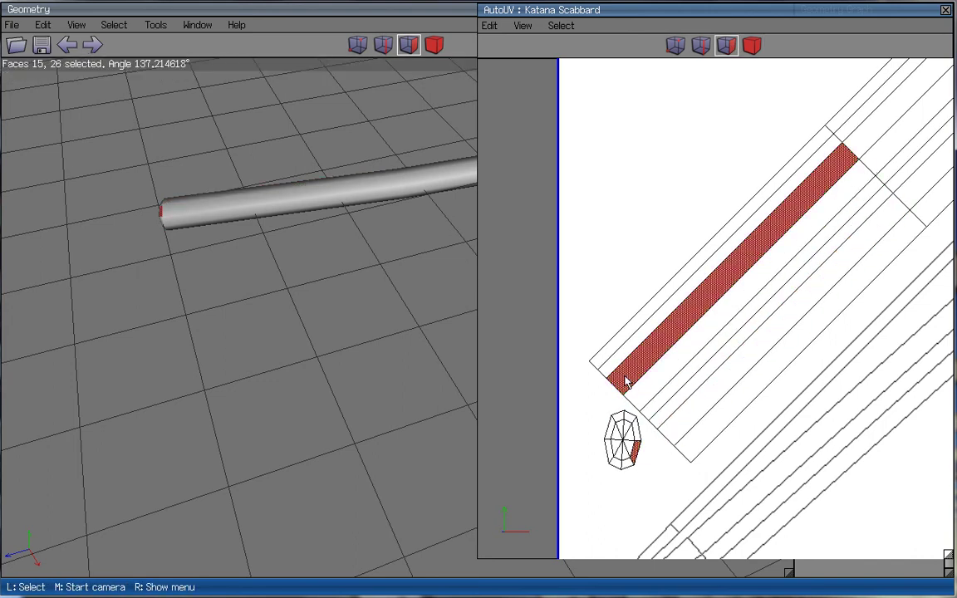
left_click(627, 382)
left_click(212, 200)
left_click(212, 203)
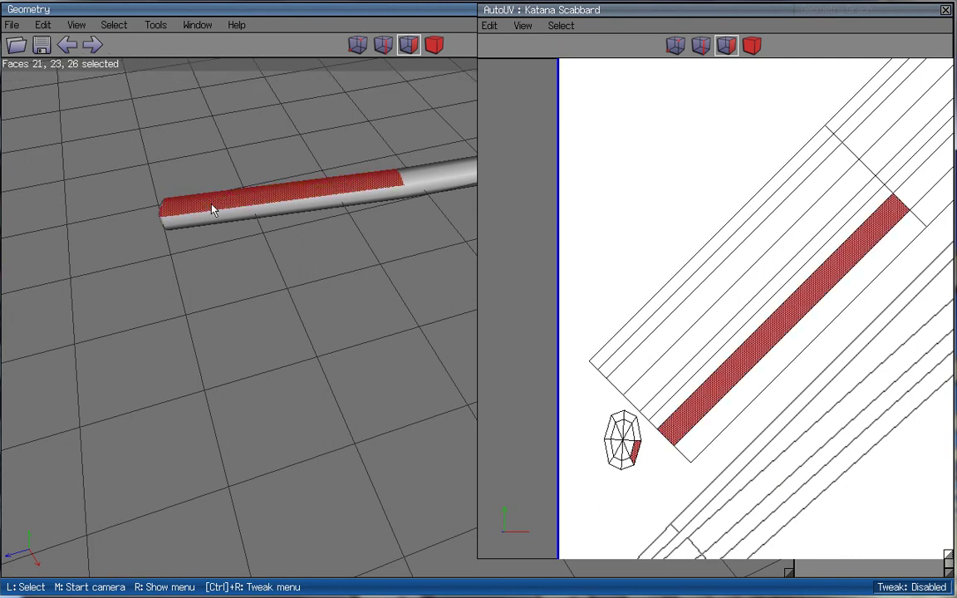
left_click(290, 177)
- Select the whole faceted end-cap chart and rotate it freely until it parallels the slanted lower end of the body chart
left_click(751, 45)
left_click(614, 471)
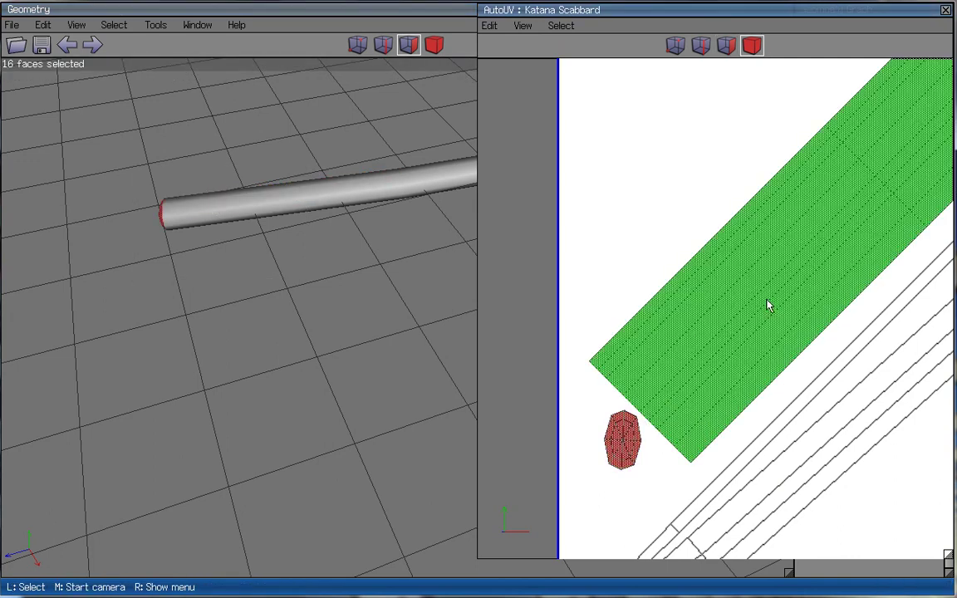
right_click(763, 295)
left_click(791, 317)
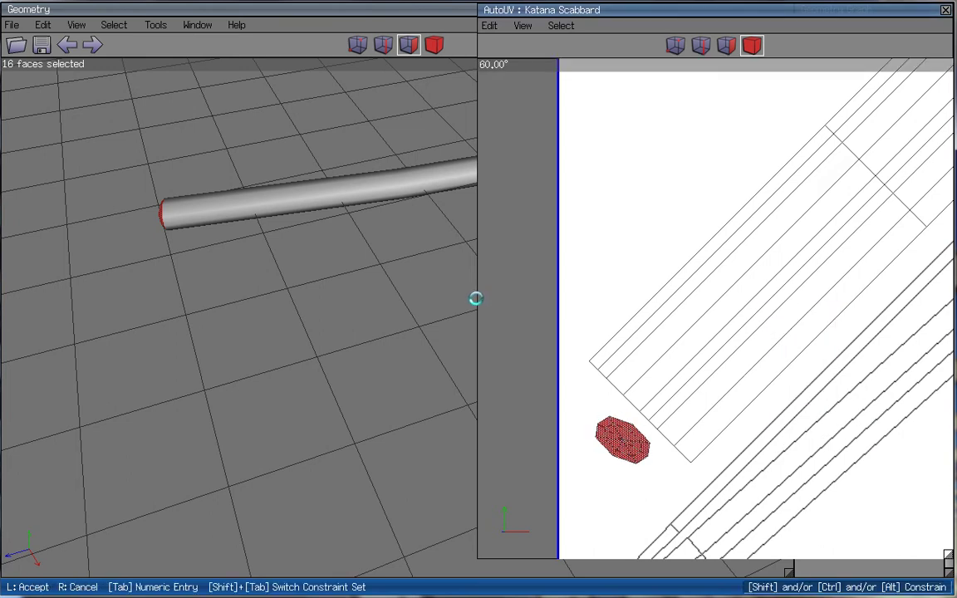
left_click(479, 299)
- Move the faceted end-cap chart freely by about 0.032 horizontally and -0.019 vertically towards the body end's lower corner, and deselect it
right_click(731, 264)
left_click(754, 272)
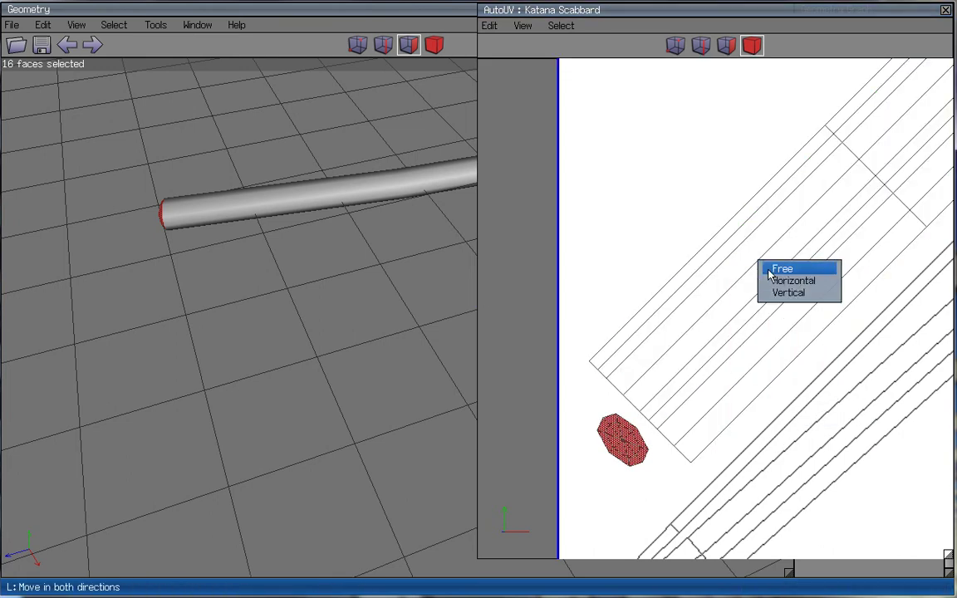
left_click(762, 271)
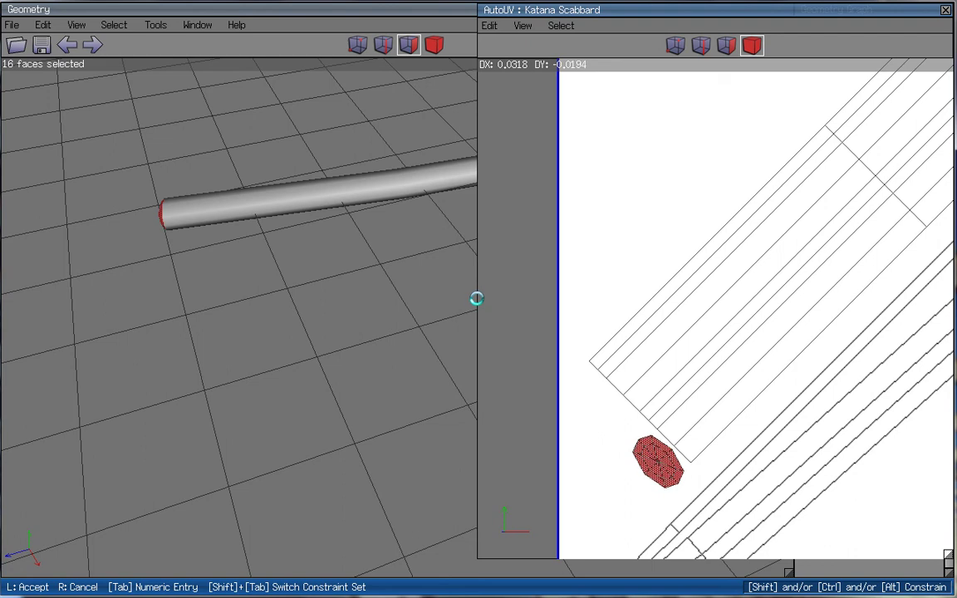
left_click(476, 298)
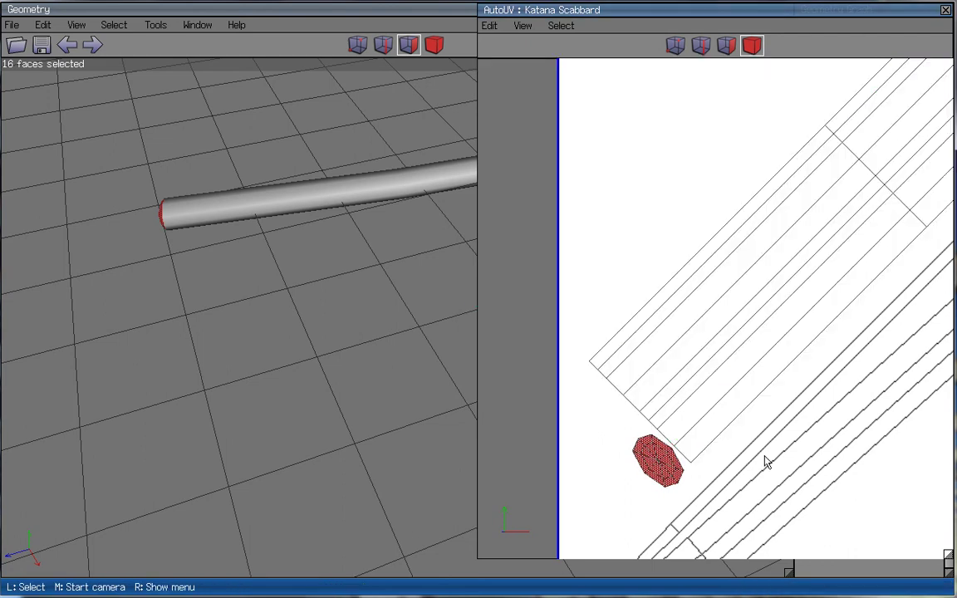
left_click_drag(752, 433, 621, 502, "ctrl")
- Move the plain oval end-cap chart freely along the body chart's upper end towards its lower corner, and deselect it
scroll(837, 355, "down", 3)
scroll(846, 368, "down", 4)
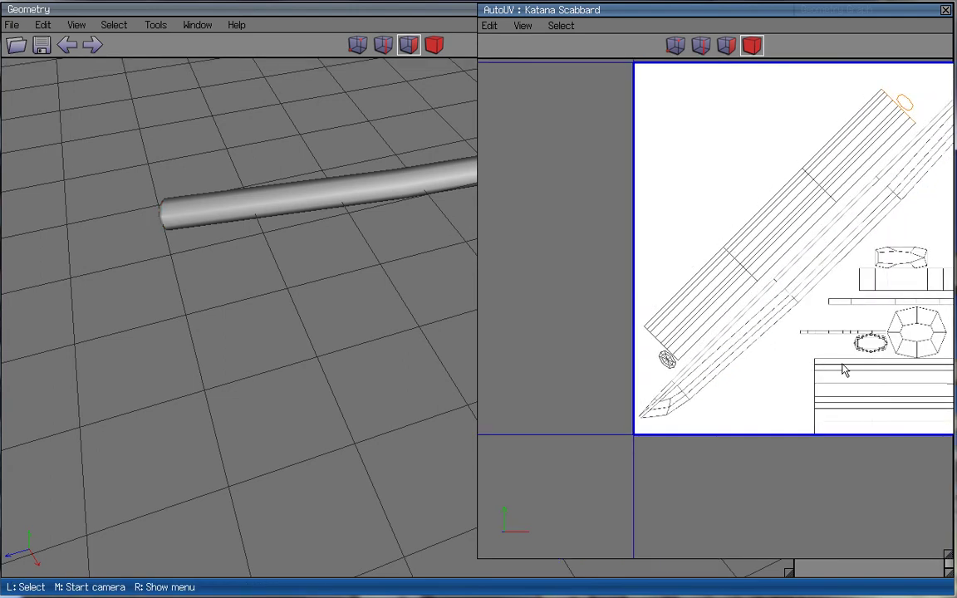
scroll(869, 217, "up", 3, "shift")
scroll(868, 292, "up", 4, "shift")
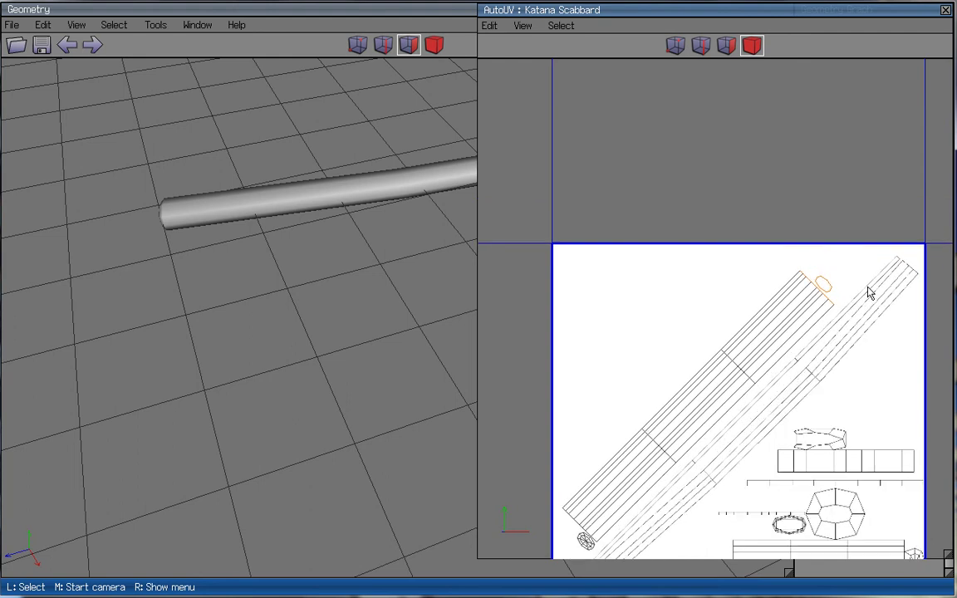
scroll(833, 293, "up", 4)
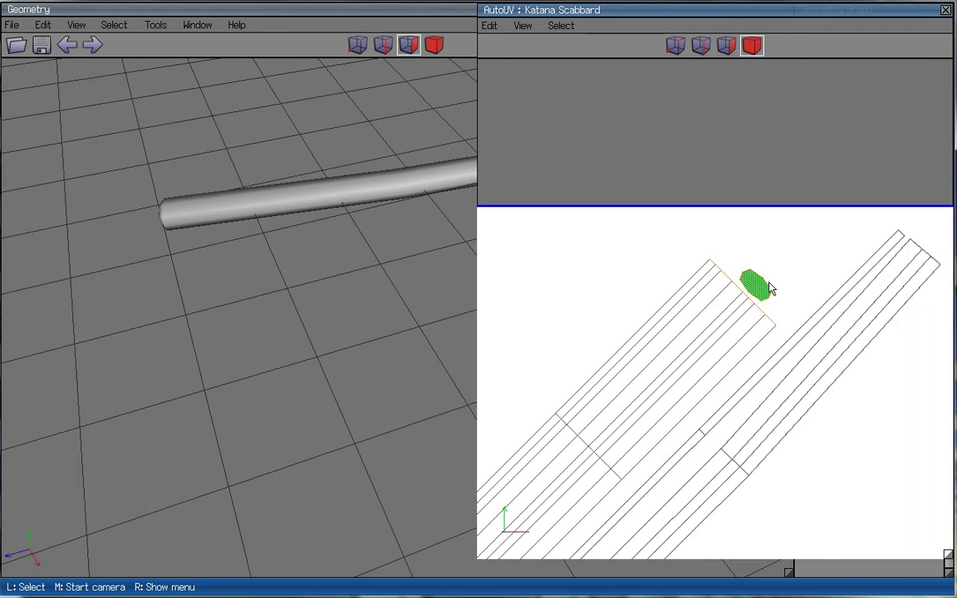
left_click(789, 271)
right_click(809, 229)
left_click(851, 235)
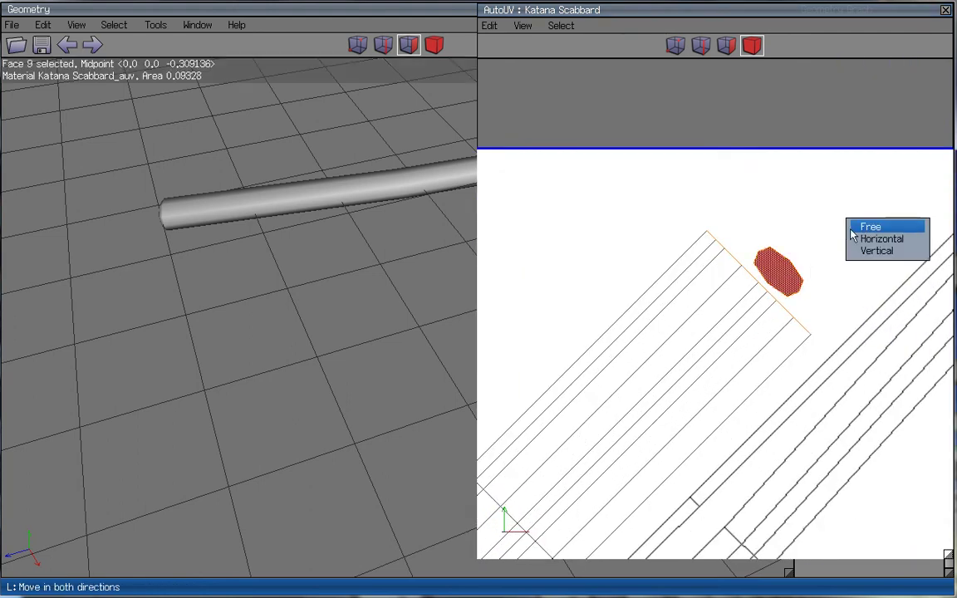
left_click(852, 233)
left_click(850, 239)
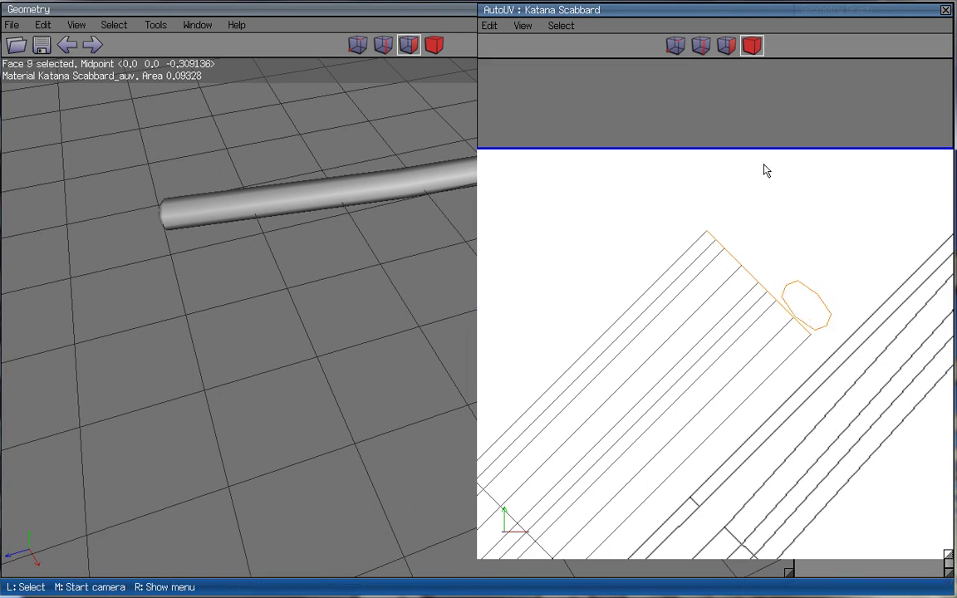
- Select the edge shared by the body chart's upper end and the plain cap, and examine where it lies on the scabbard near the guard
left_click(700, 46)
left_click(786, 315)
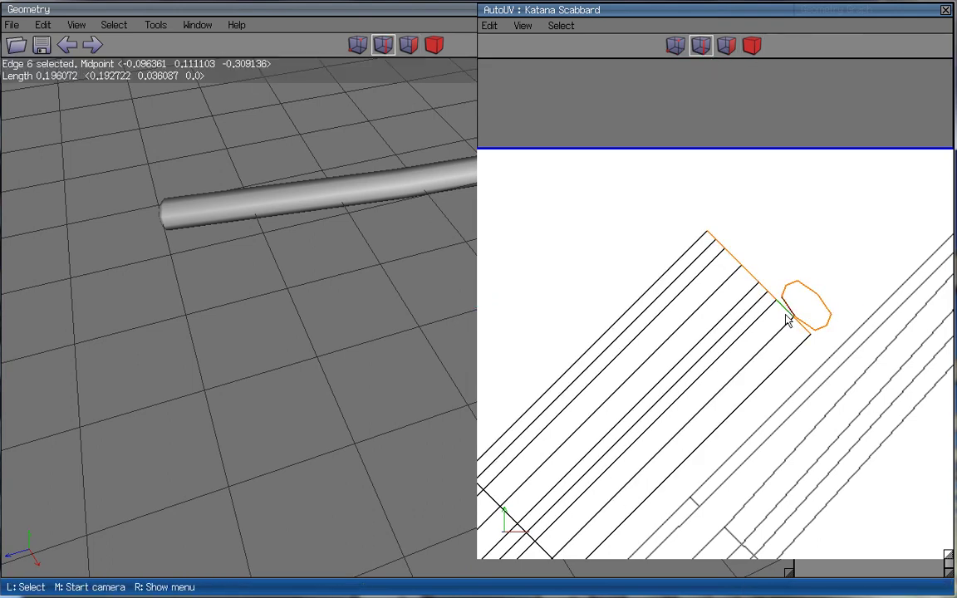
scroll(359, 280, "down", 10)
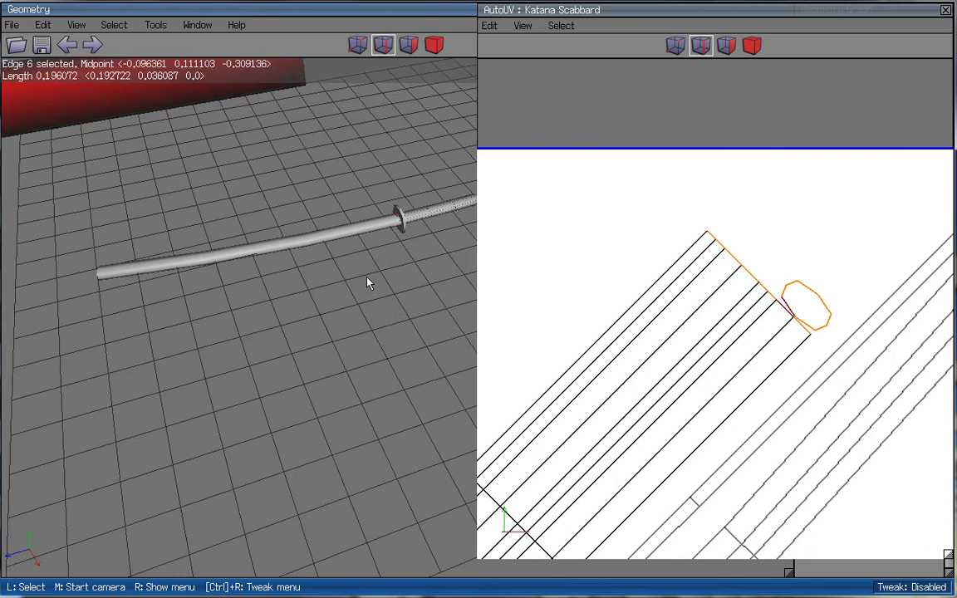
key("Up")
key("Up")
key("Up")
key("Up")
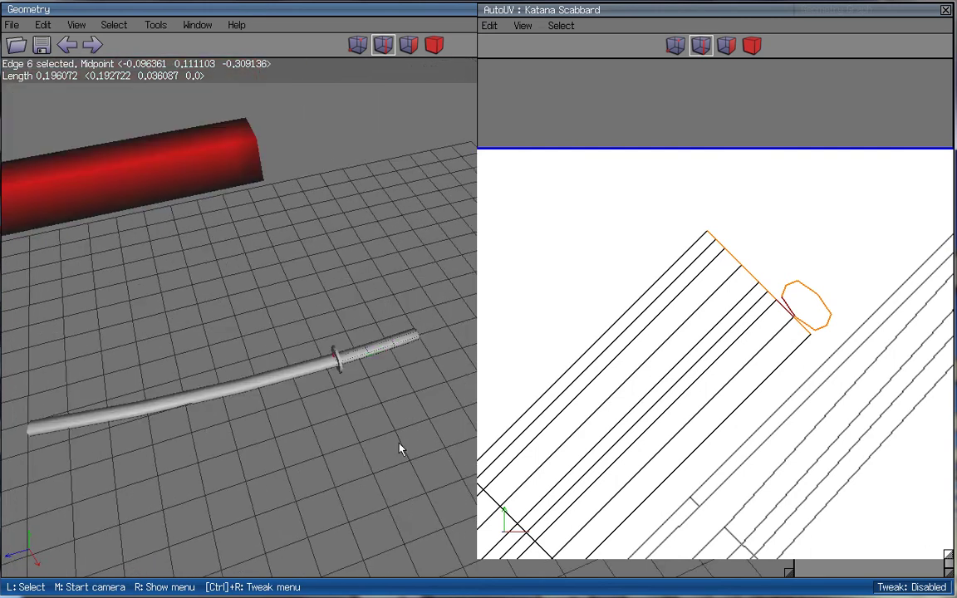
middle_click(429, 268)
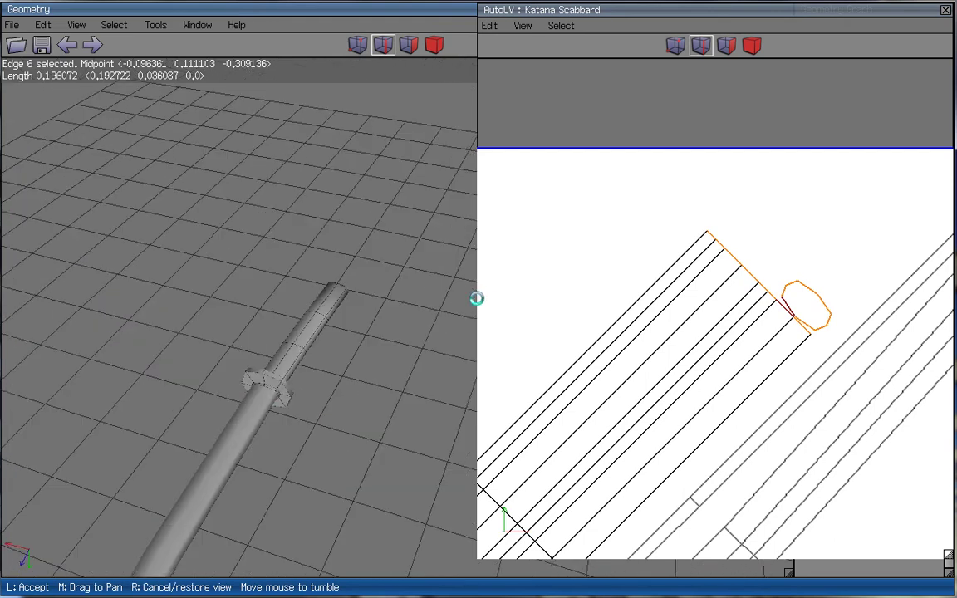
left_click(477, 297)
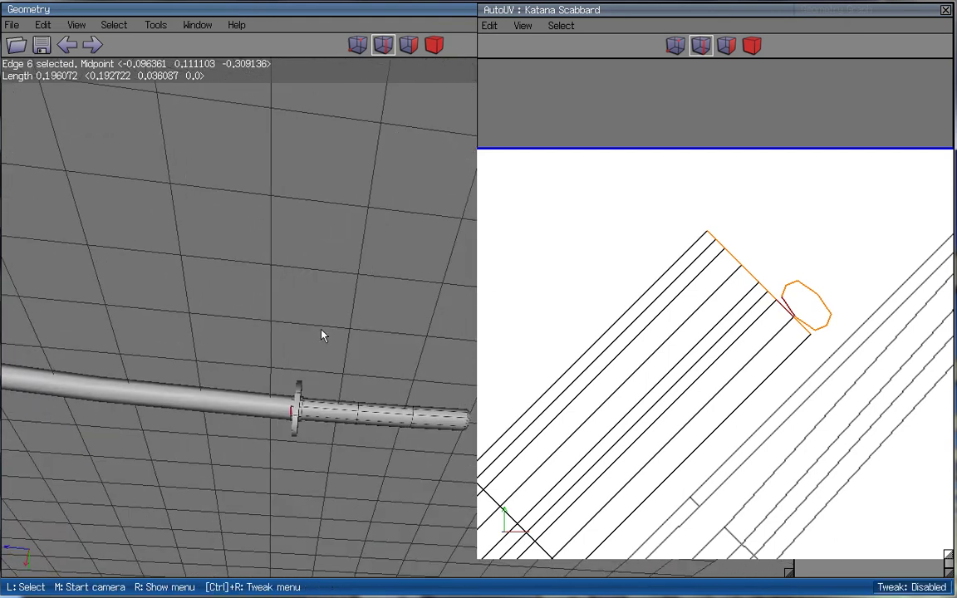
scroll(359, 339, "up", 2)
- Create a 1024x1024 texture with the Katana_auv image as background and all edges drawn in black at width 1.0
scroll(797, 273, "down", 8)
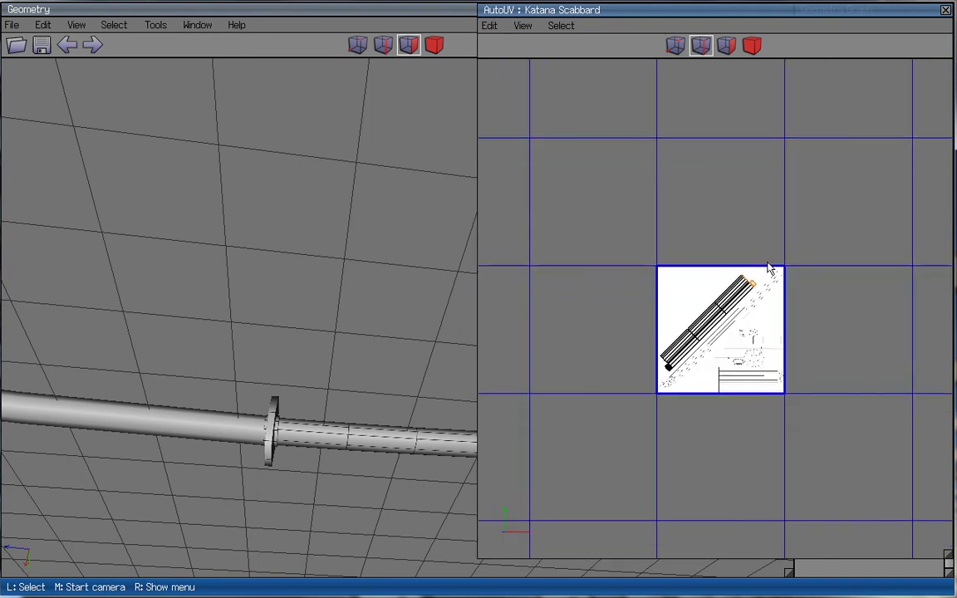
right_click(752, 330)
left_click(798, 332)
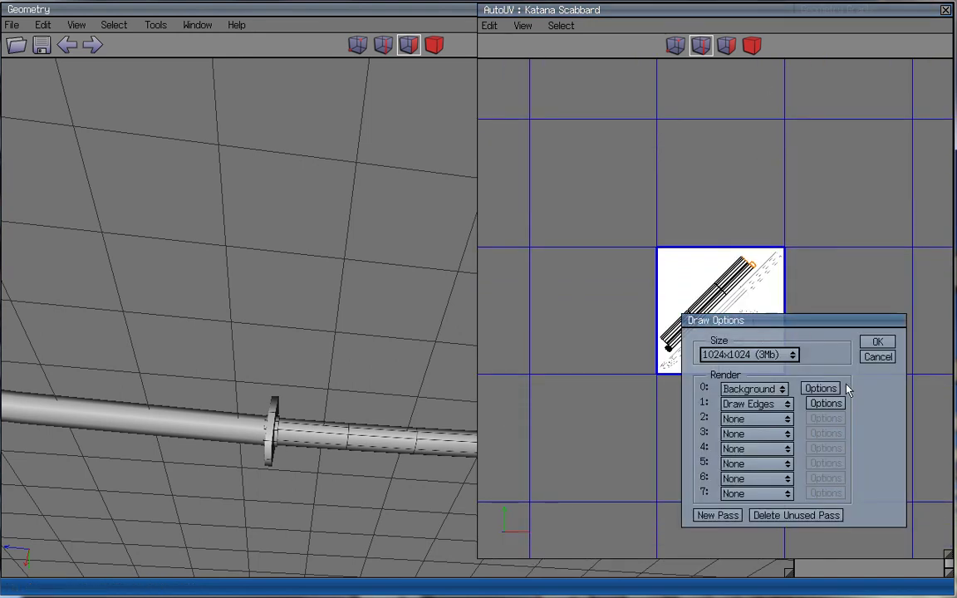
left_click(815, 389)
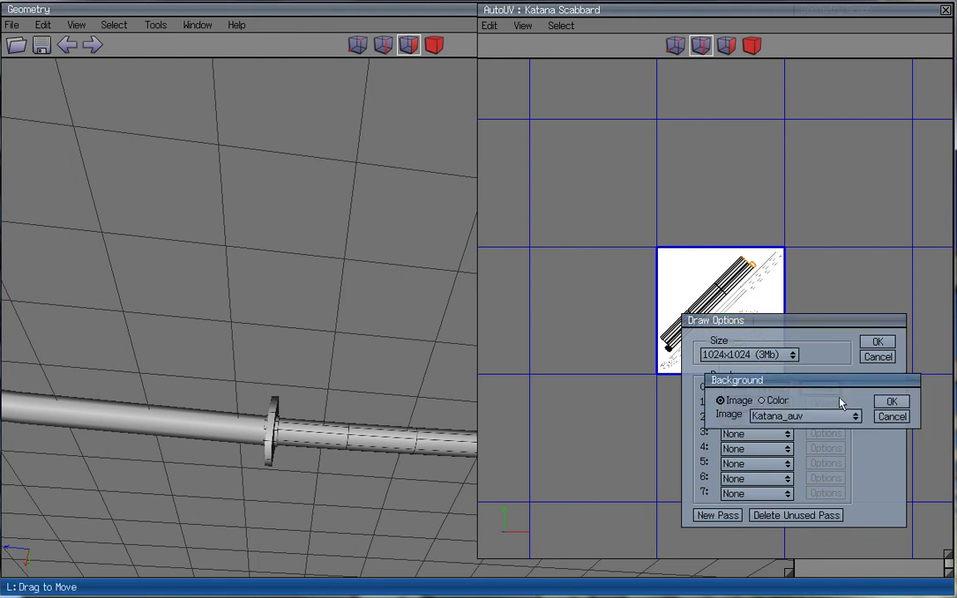
left_click(891, 402)
left_click(832, 405)
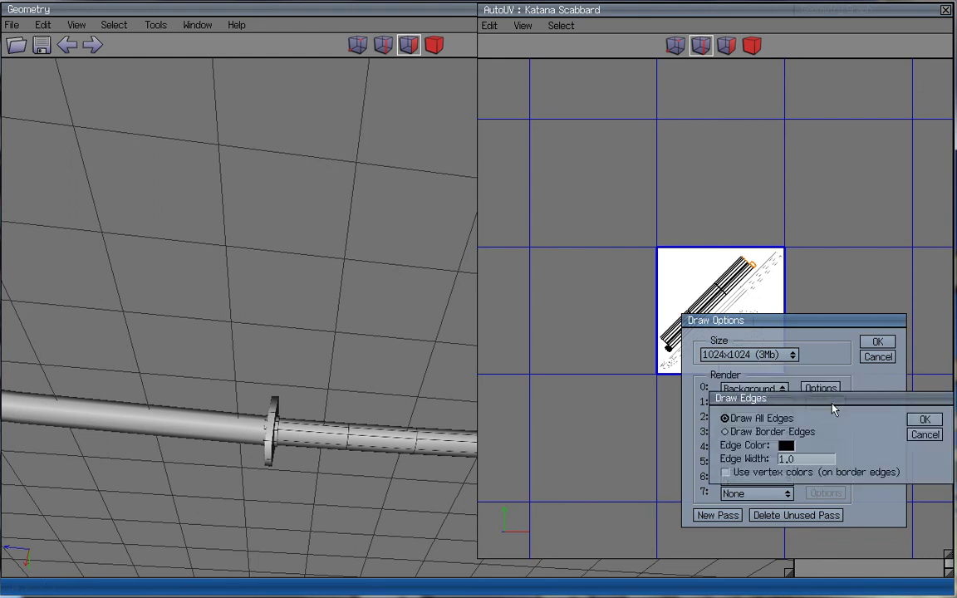
left_click(926, 422)
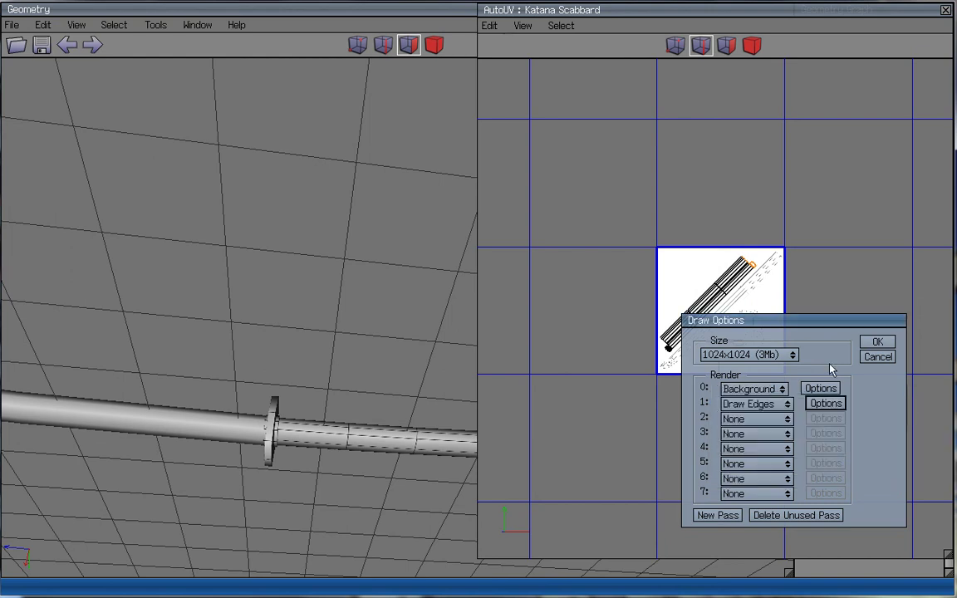
left_click(876, 343)
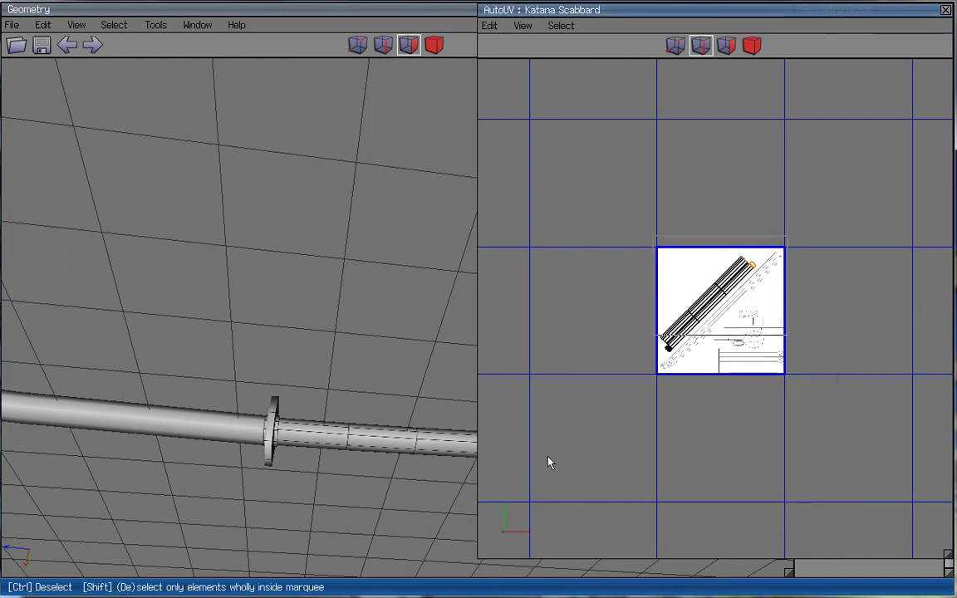
- Examine the scabbard's far end, close the Katana Scabbard UV editing view, and bring the whole sword into view
middle_click(476, 300)
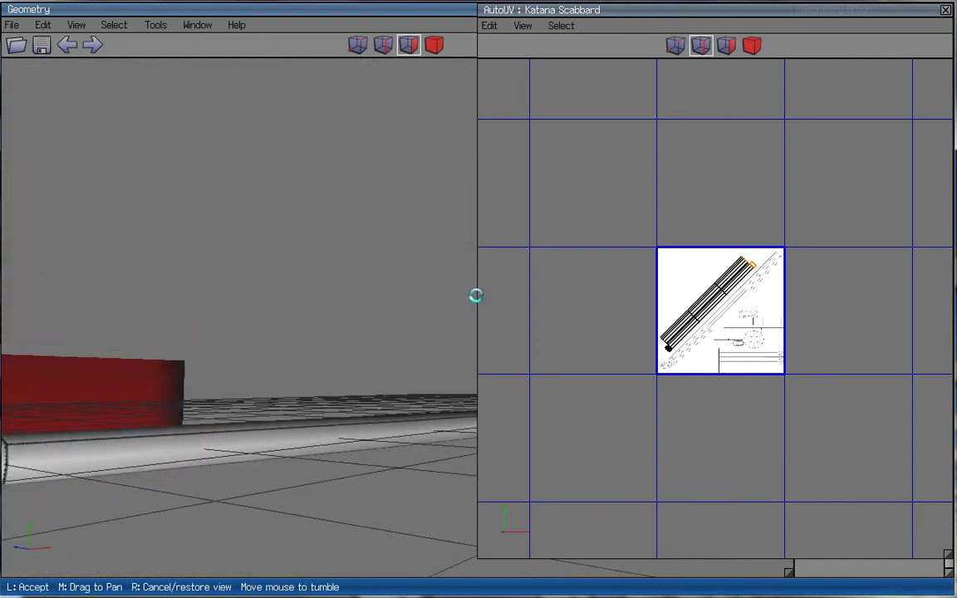
left_click(476, 298)
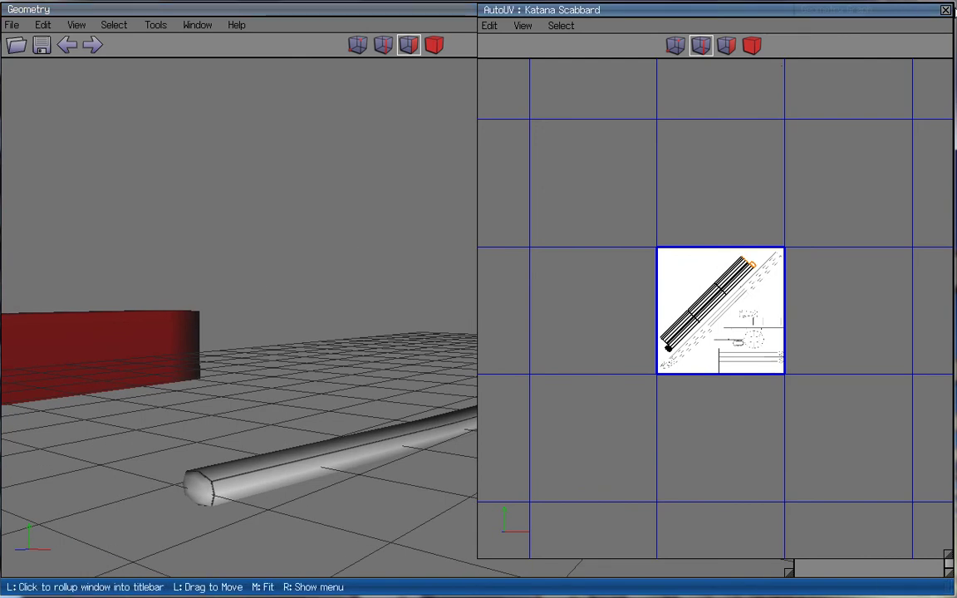
left_click(946, 9)
middle_click(582, 336)
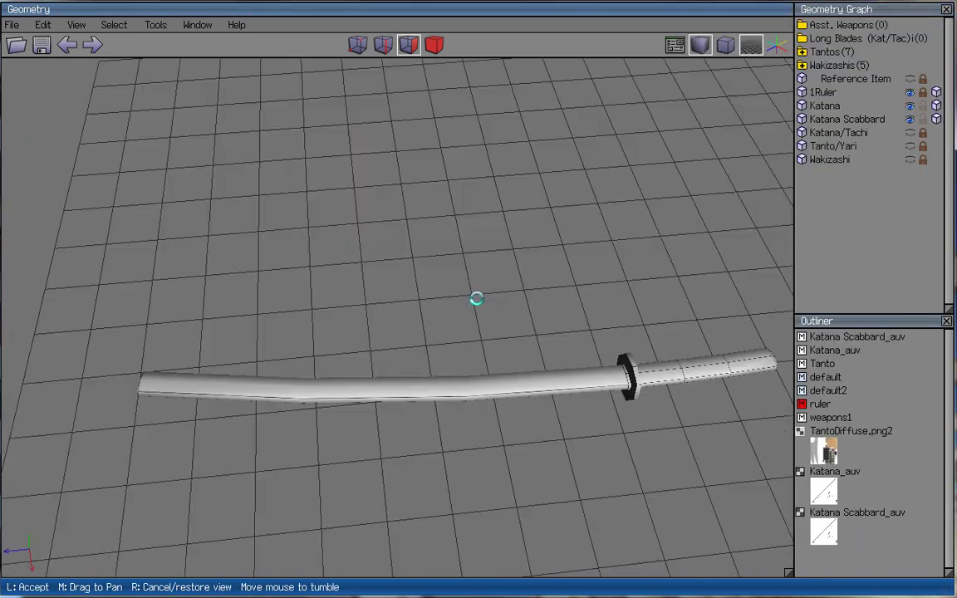
left_click(481, 305)
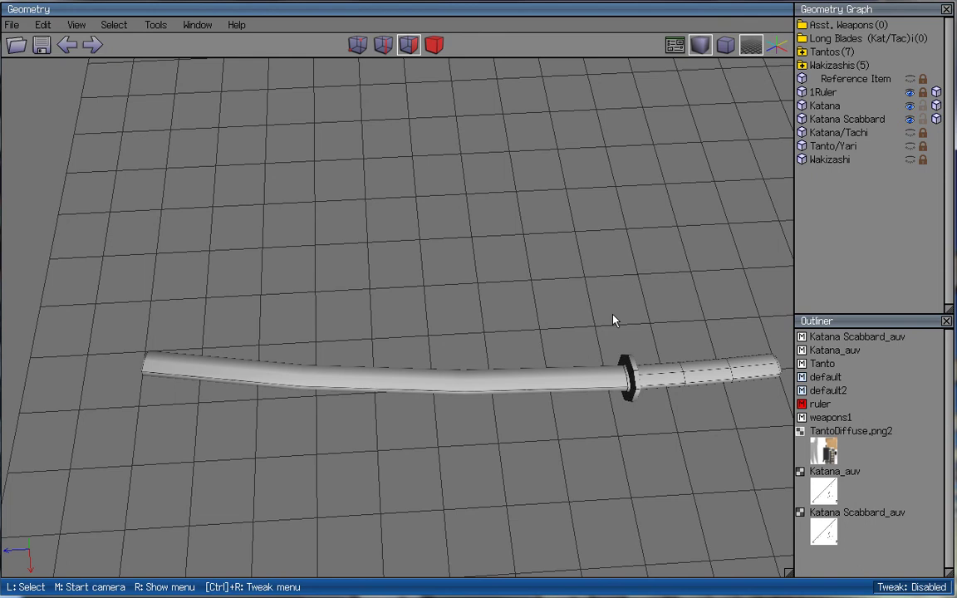
key("Left")
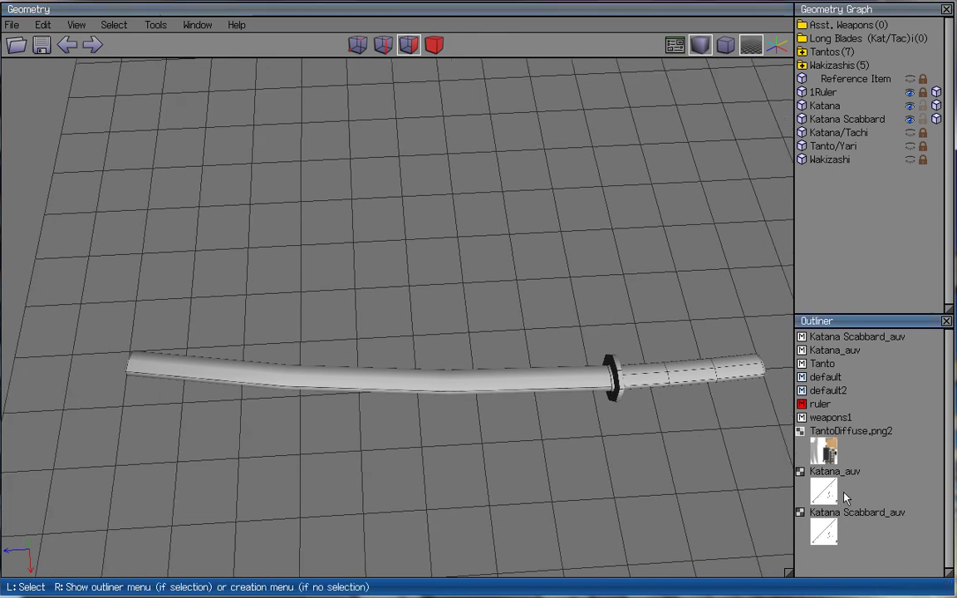
- Select the Katana and Katana Scabbard bodies and assign the Katana_auv material to them
left_click(434, 45)
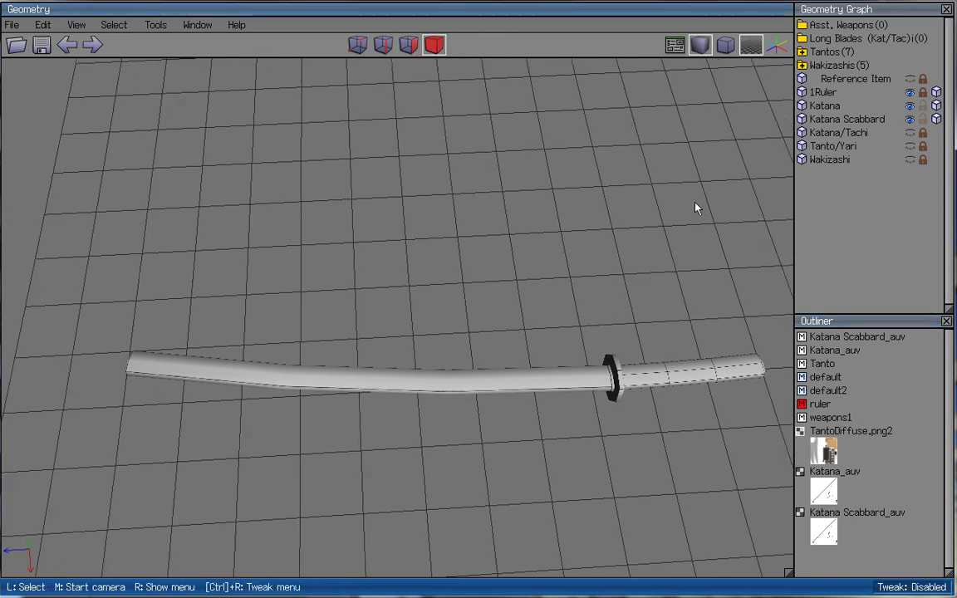
key("ctrl+a")
left_click(829, 364)
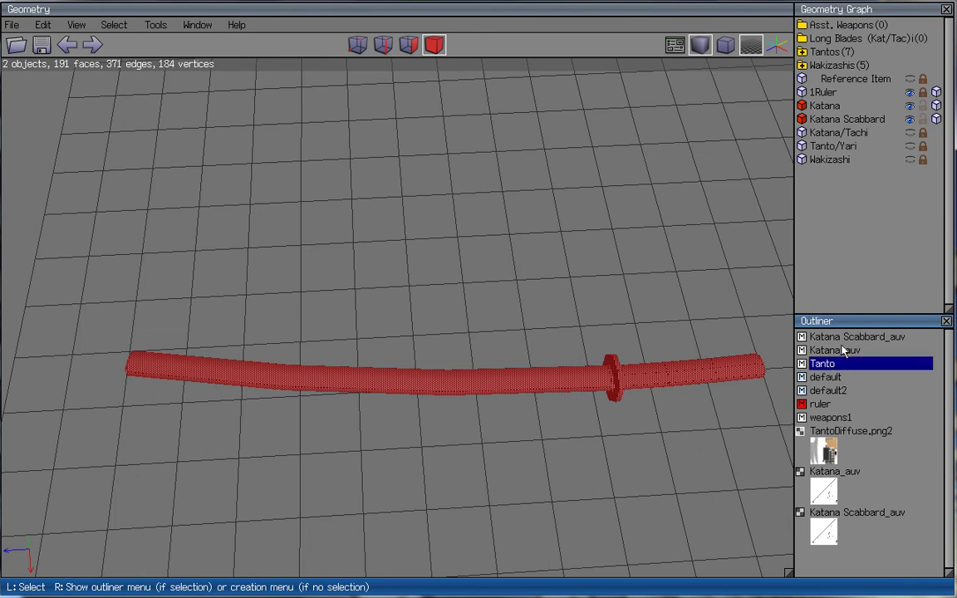
left_click(851, 337)
left_click_drag(847, 349, 618, 369)
left_click(619, 369)
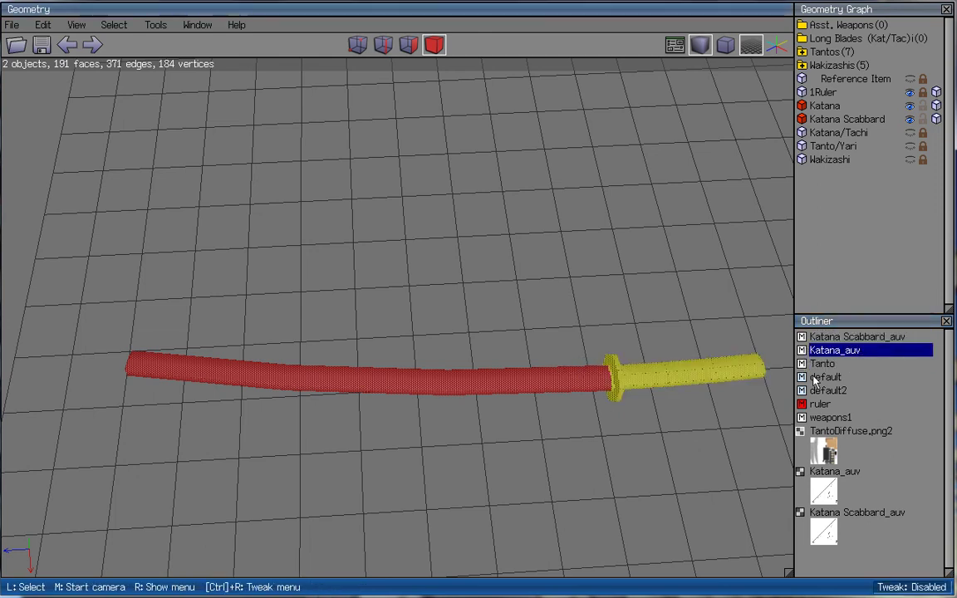
- Apply the Katana Scabbard_auv image to the Katana Scabbard_auv material, and deselect both bodies
left_click(830, 482)
left_click(827, 534)
right_click(827, 534)
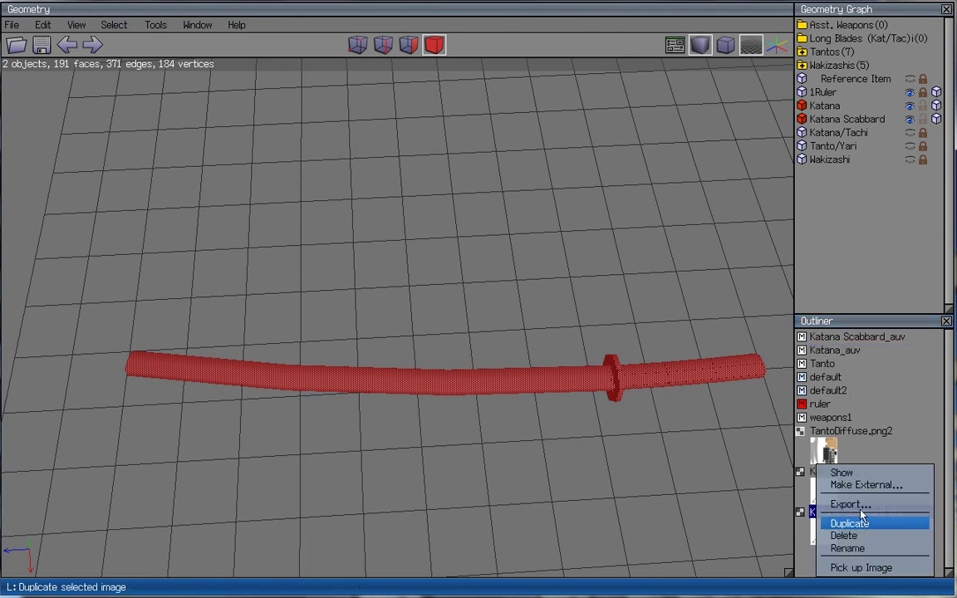
left_click(858, 567)
right_click(822, 335)
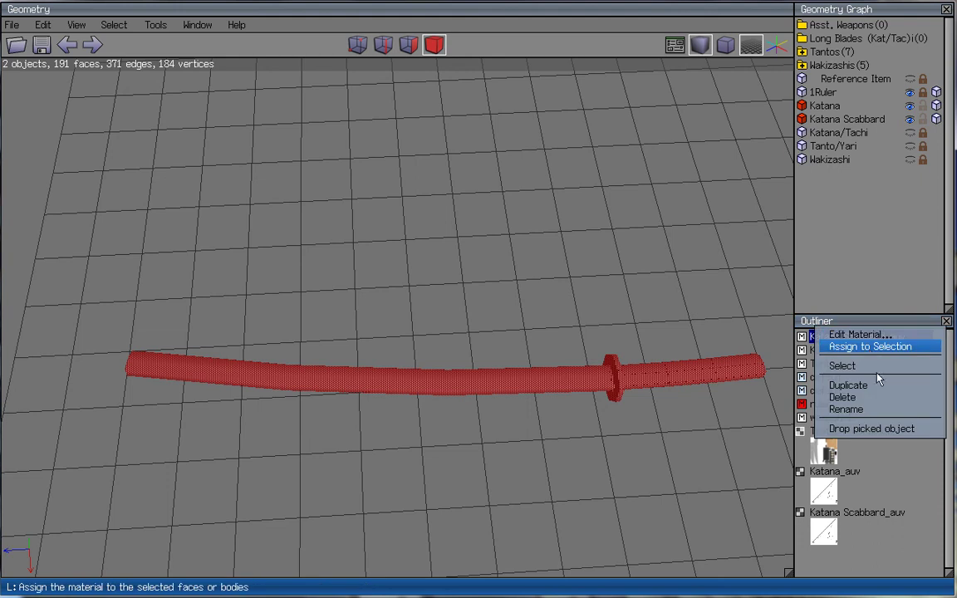
left_click(860, 429)
left_click(844, 530)
left_click(669, 371)
left_click(406, 438)
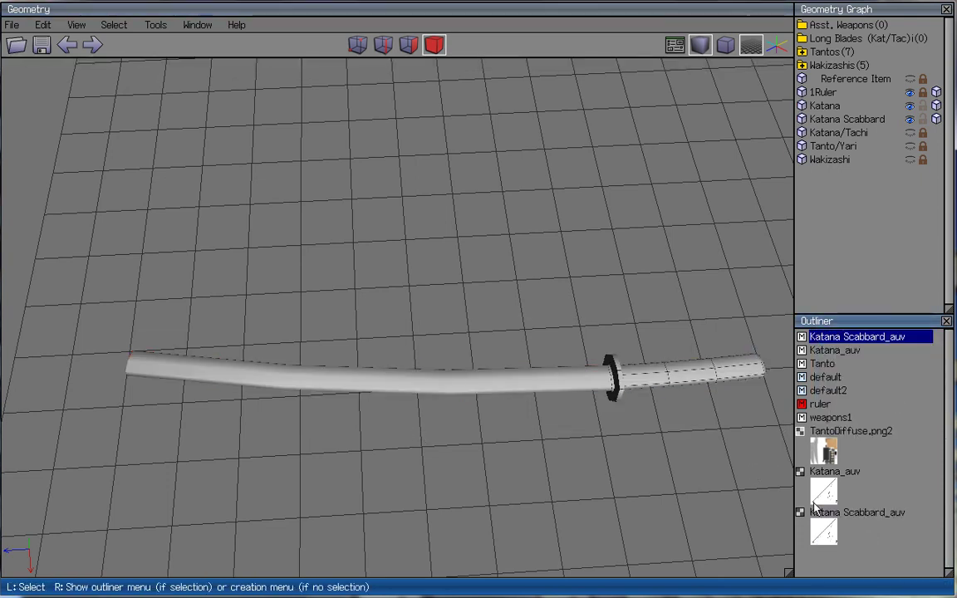
- Apply the picked Katana Scabbard_auv image to the Katana_auv material
left_click(834, 488)
left_click(833, 350)
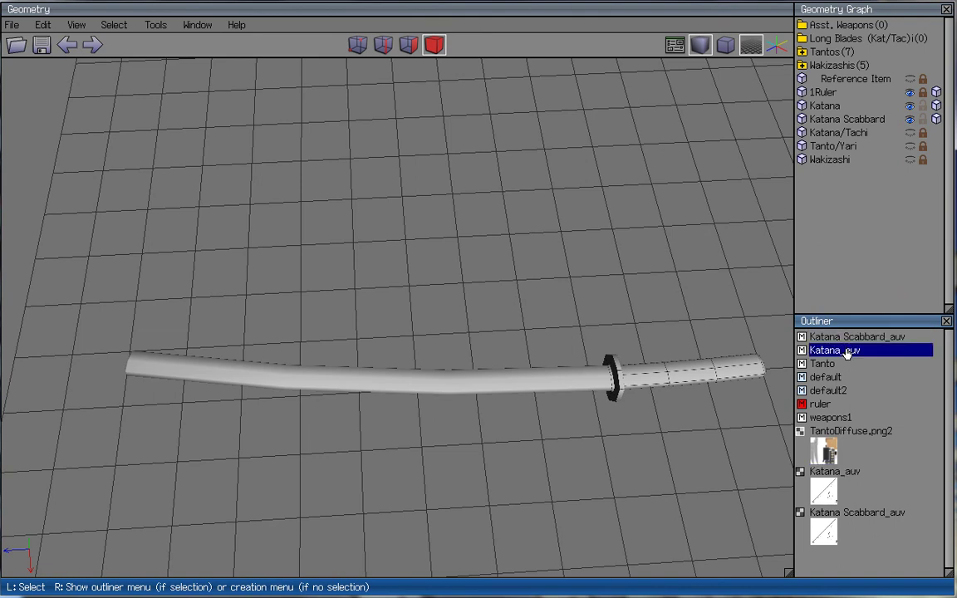
right_click(833, 350)
left_click(866, 436)
left_click(848, 531)
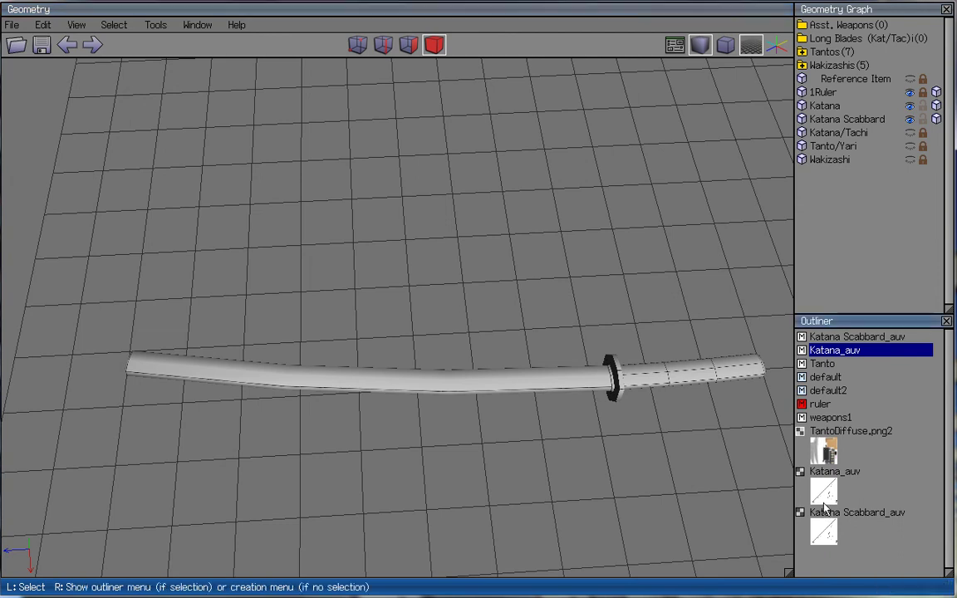
- Delete the old Katana_auv image from the project
left_click(830, 471)
right_click(831, 471)
left_click(856, 538)
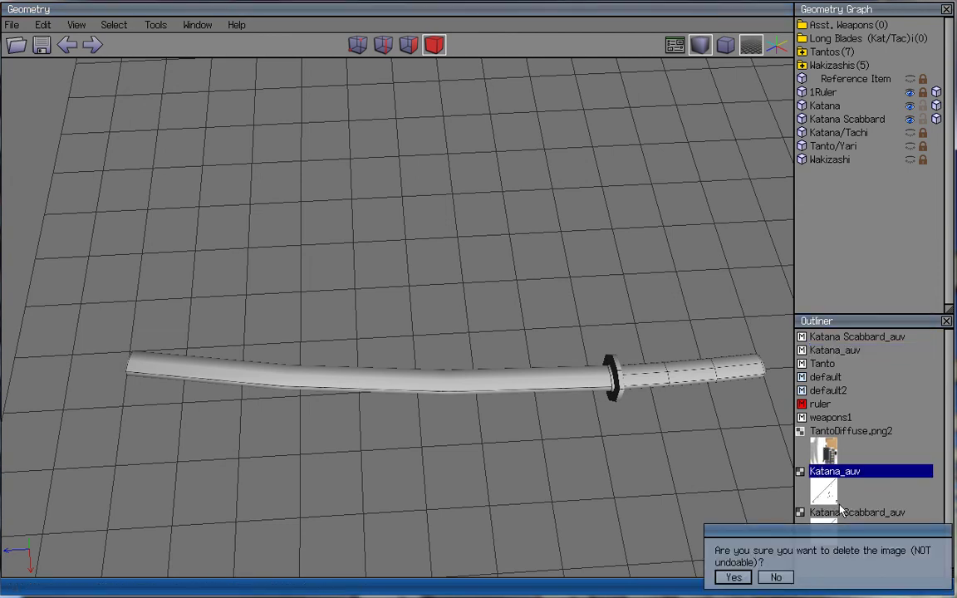
left_click(734, 577)
- Rename the Katana Scabbard_auv image as KatanaDiffuse
right_click(830, 471)
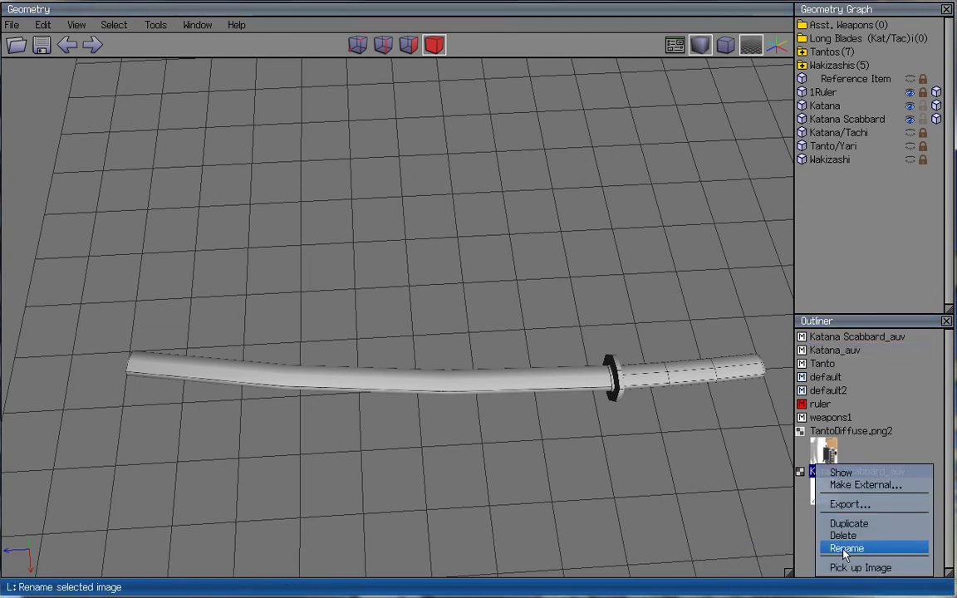
left_click(848, 546)
type("KatanaDiffuse")
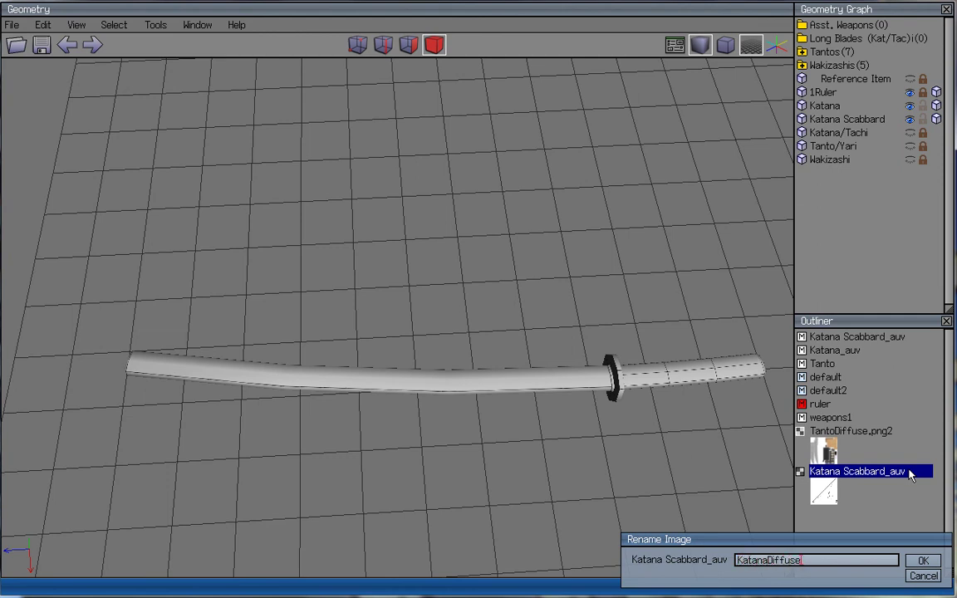
key("Return")
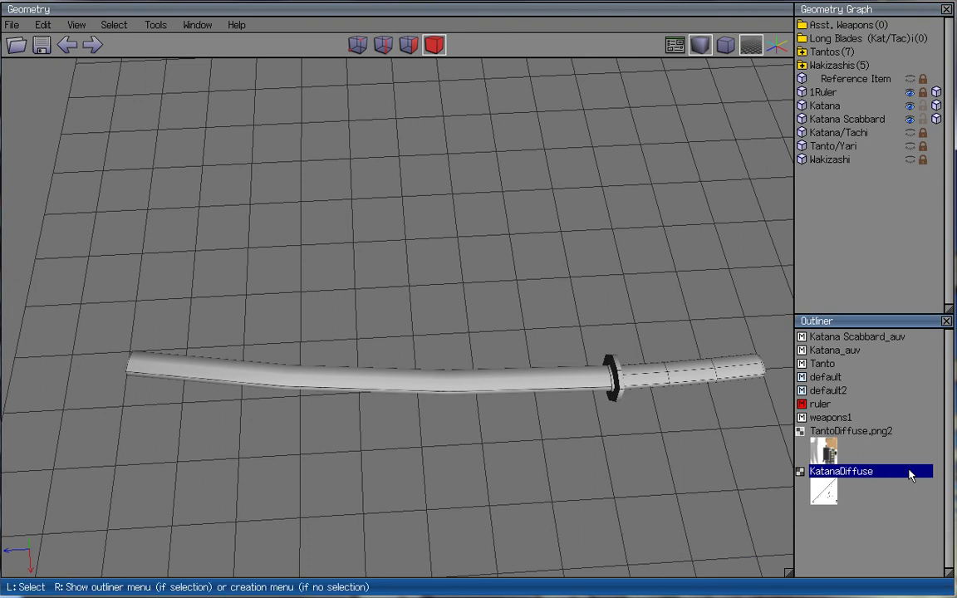
- Delete the Katana Scabbard_auv material and rename the Katana_auv material as Katana_Tutorial
right_click(822, 335)
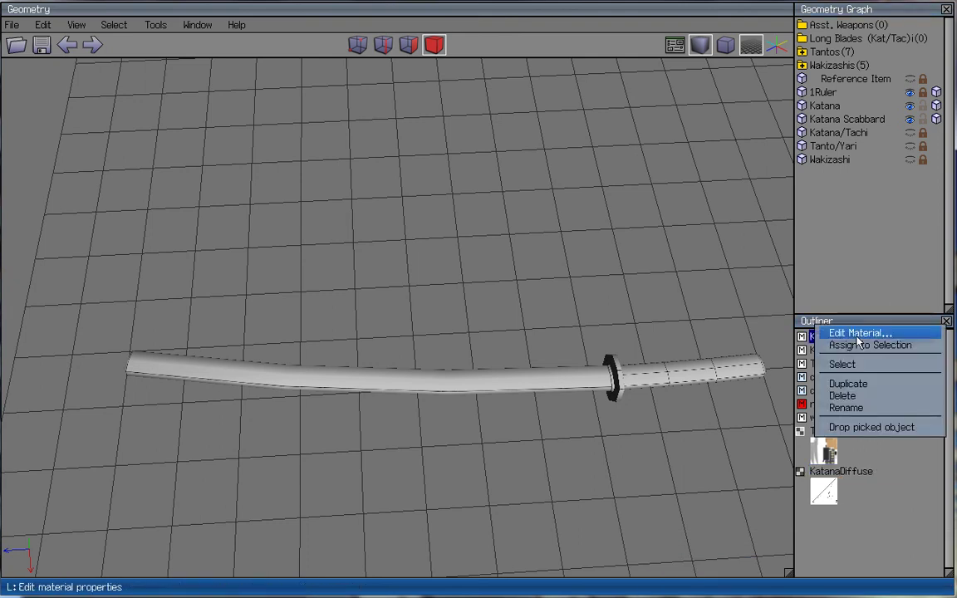
left_click(866, 397)
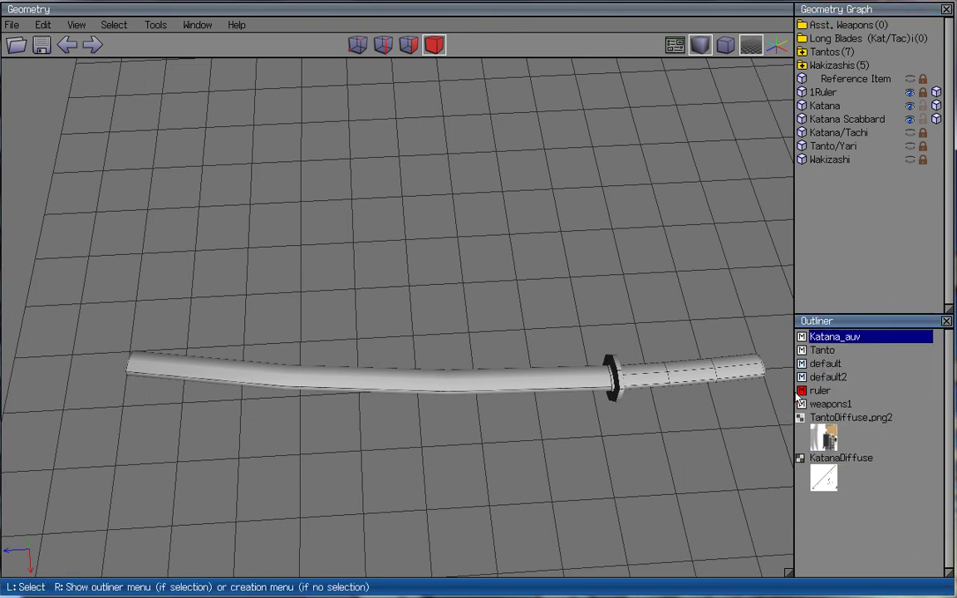
right_click(840, 338)
left_click(806, 406)
left_click(822, 424)
key("BackSpace")
key("BackSpace")
key("BackSpace")
key("BackSpace")
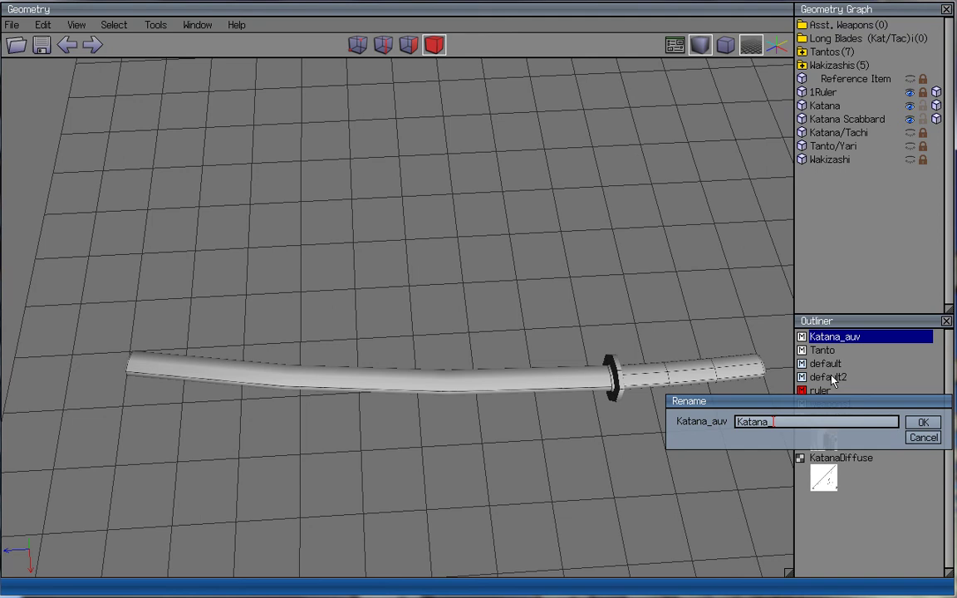
type("_Tutorial")
key("Return")
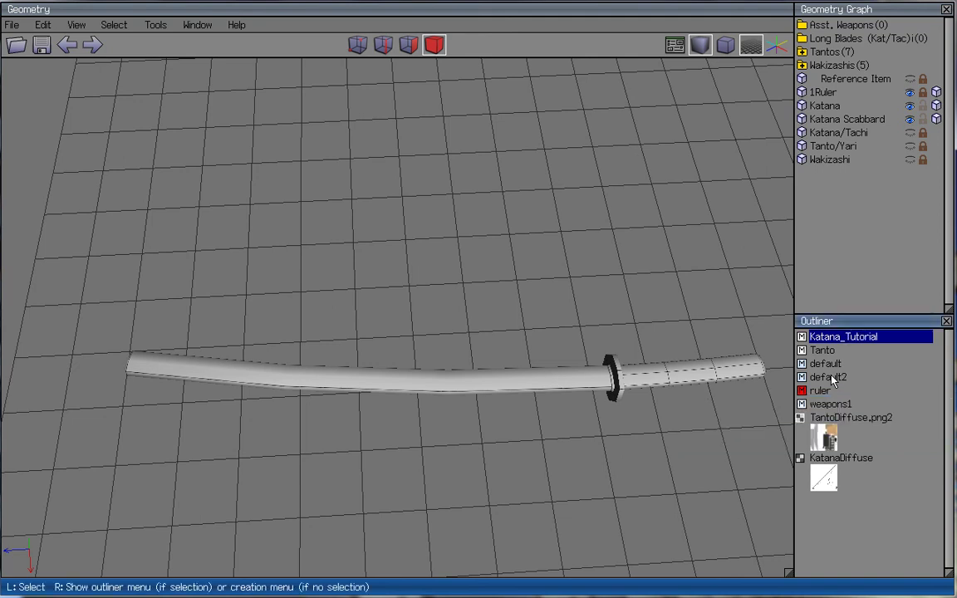
- Rename the KatanaDiffuse image as KatanaTutDiffuse
right_click(832, 474)
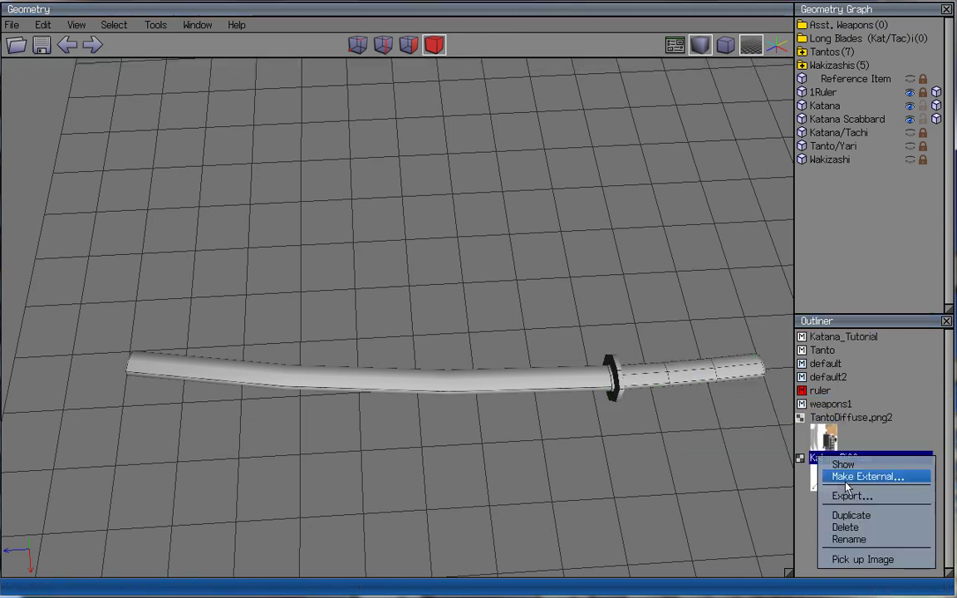
left_click(835, 539)
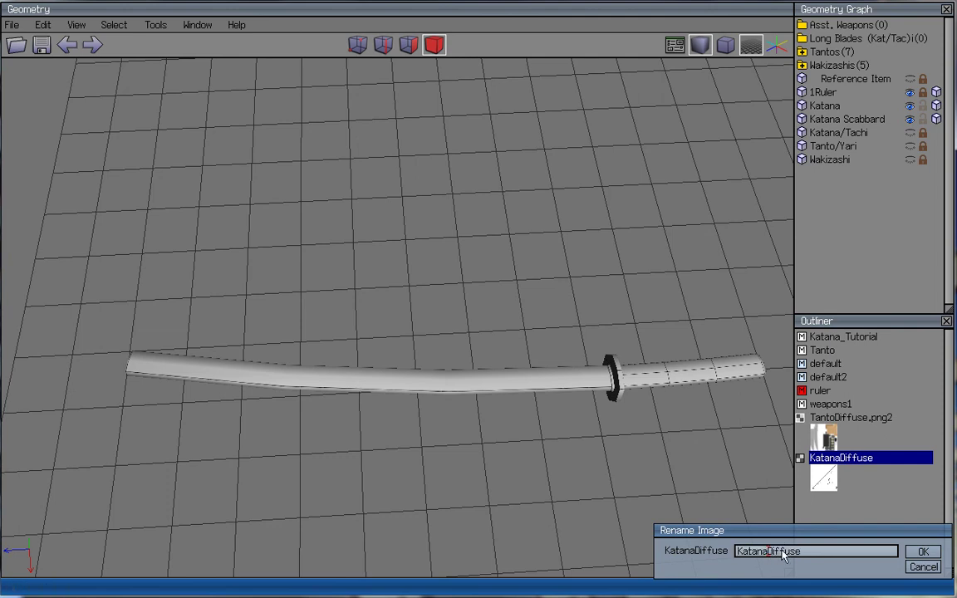
type("Tut")
left_click(924, 553)
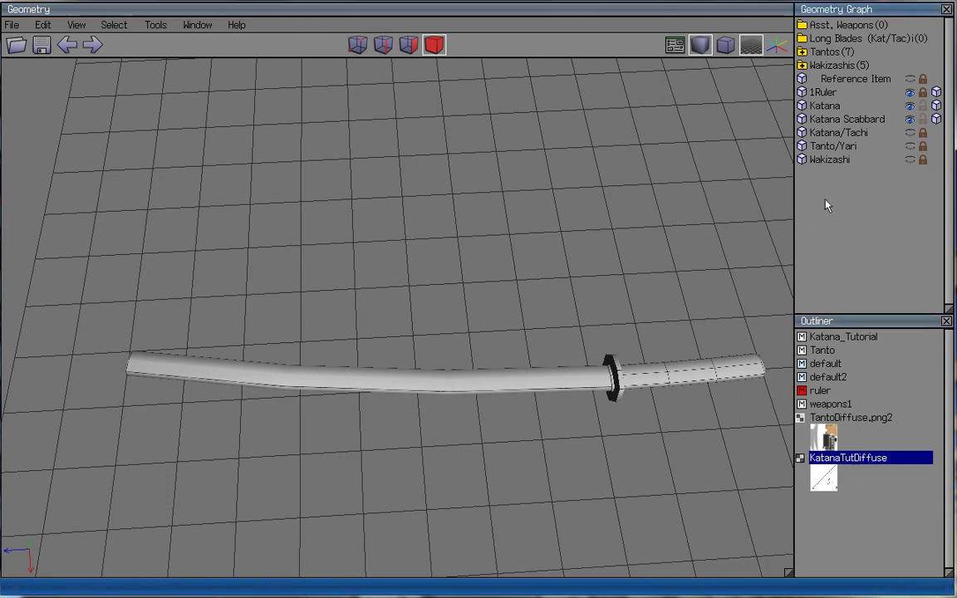
- Inspect the sheathed katana from several angles and hide the Katana Scabbard object to expose the blade
scroll(573, 246, "down", 2)
key("m")
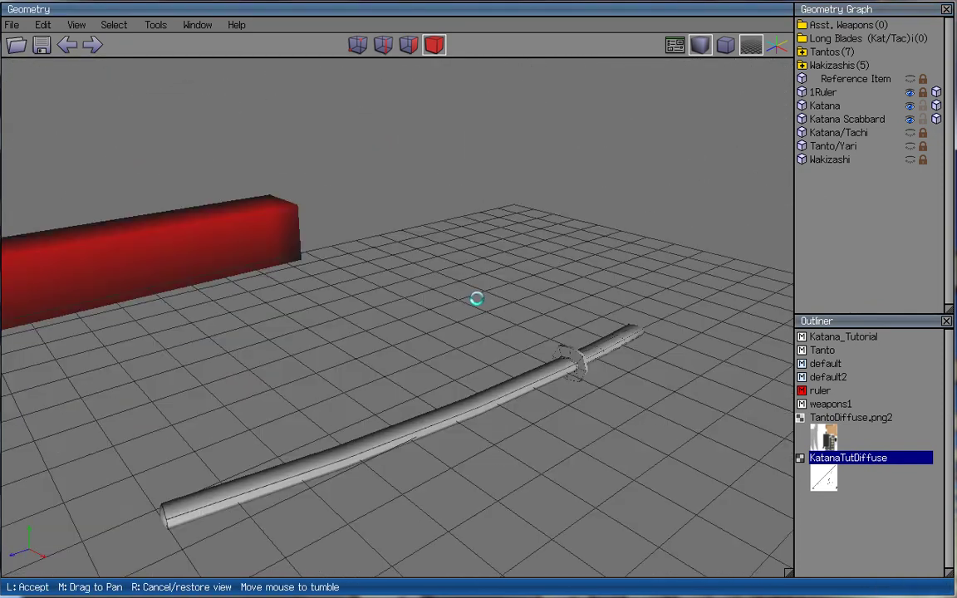
left_click(476, 299)
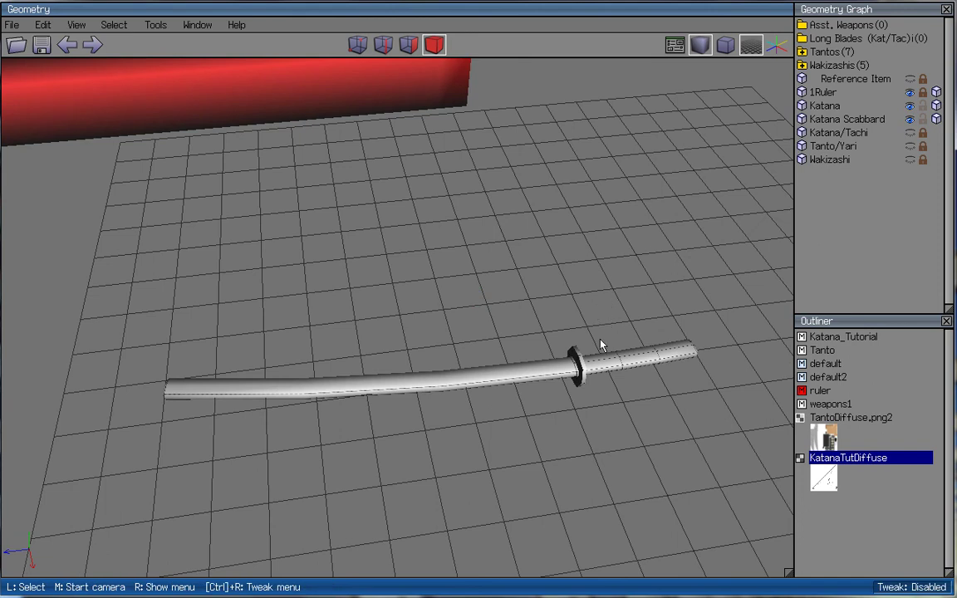
middle_click(586, 314)
scroll(476, 299, "up", 3)
scroll(476, 299, "down", 5)
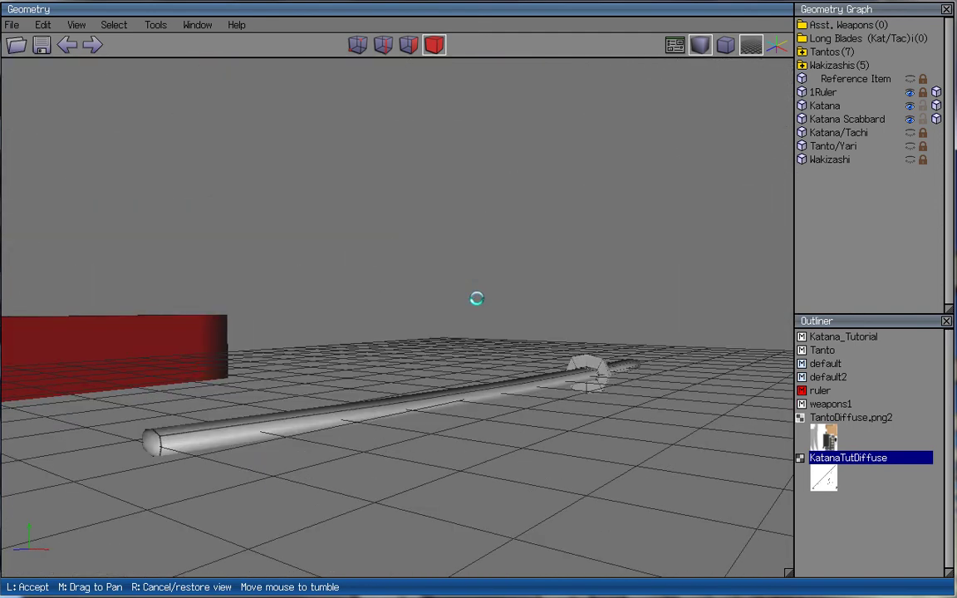
left_click(476, 299)
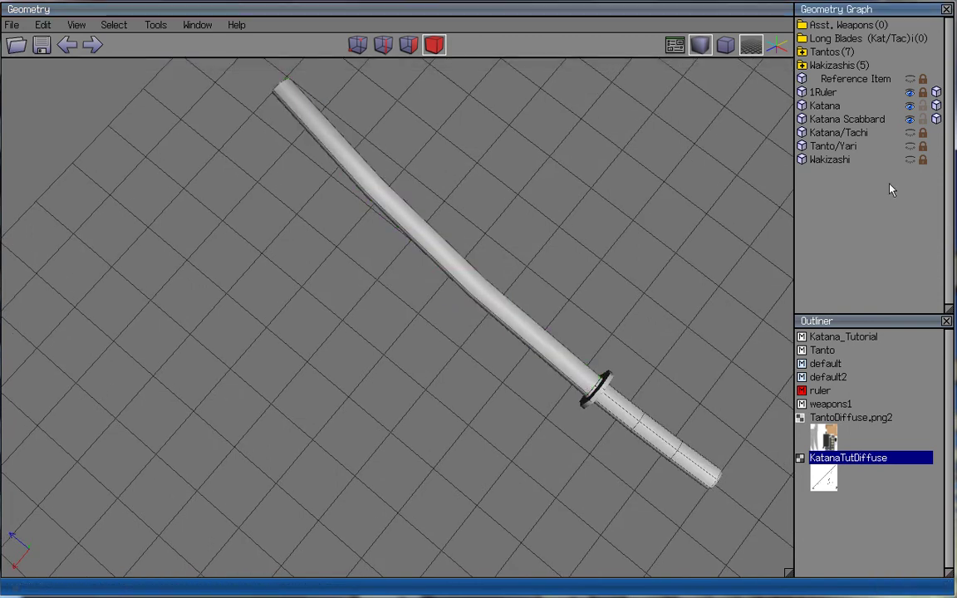
left_click(910, 117)
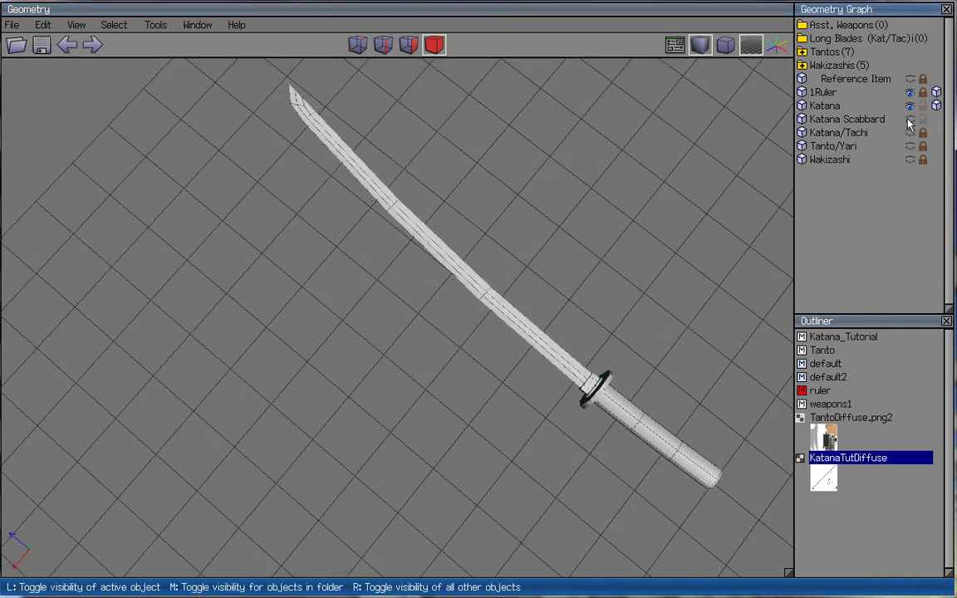
middle_click(621, 192)
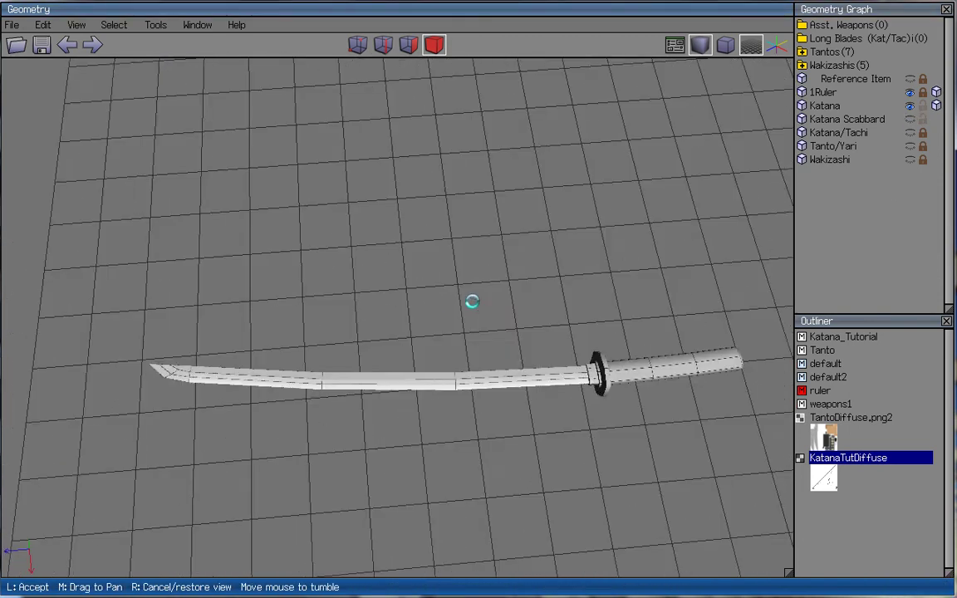